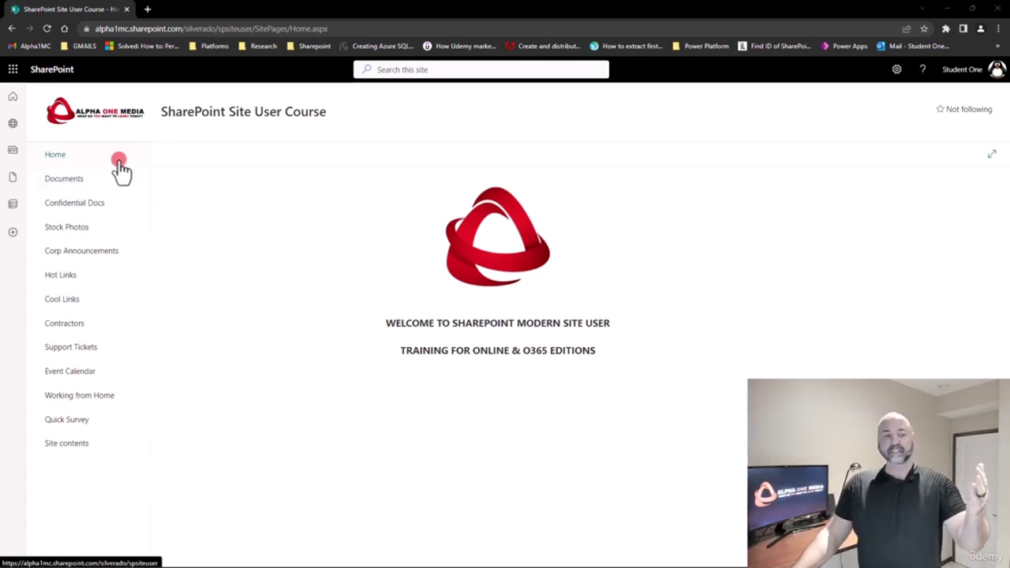
pyautogui.click(93, 182)
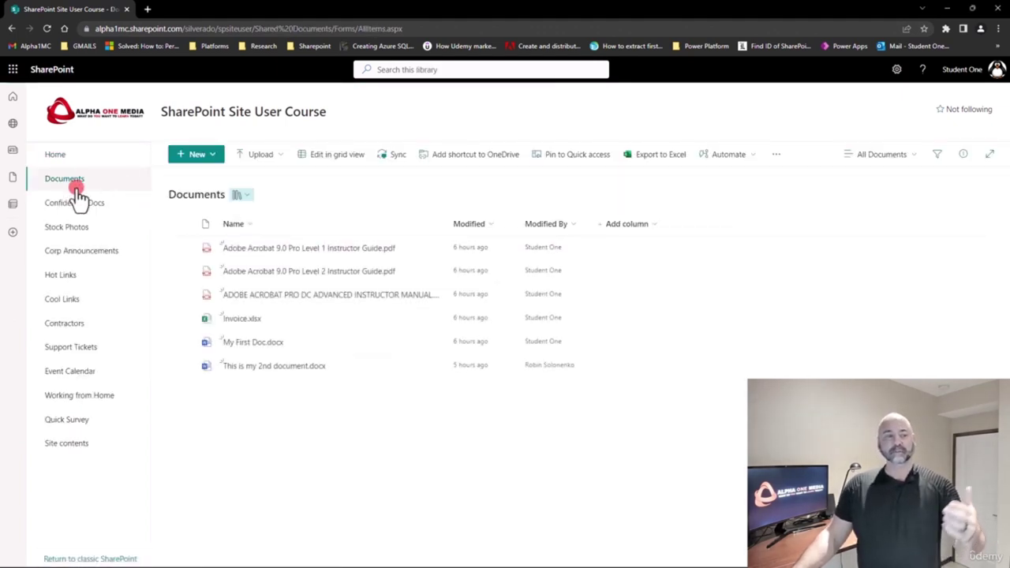
pyautogui.click(72, 231)
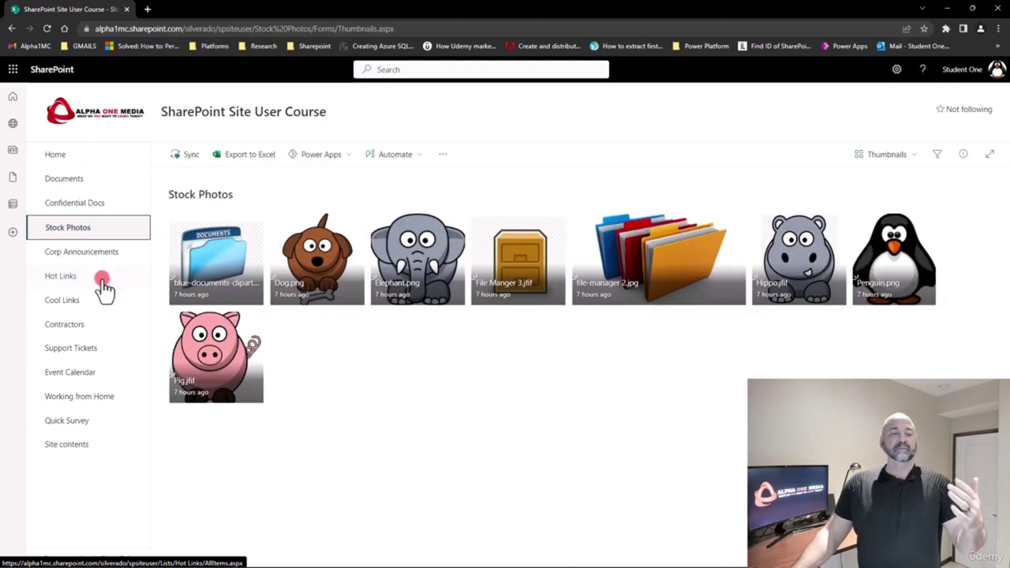
pyautogui.click(77, 278)
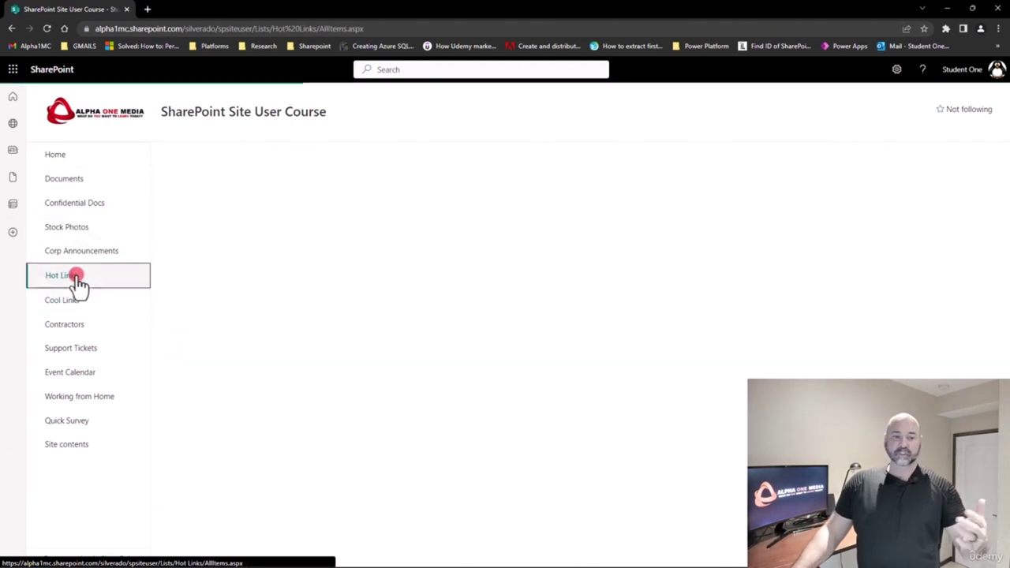
pyautogui.click(85, 351)
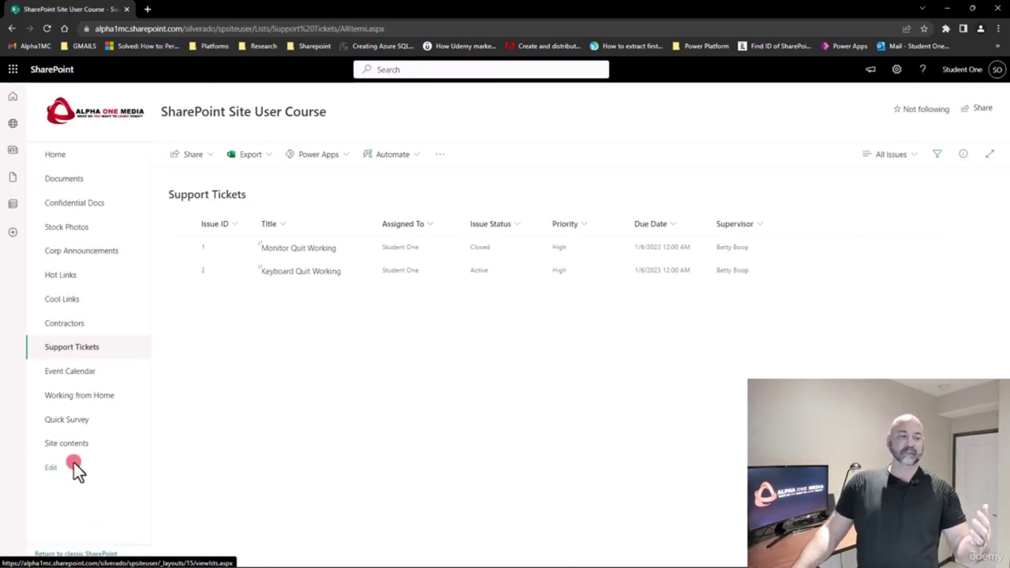
pyautogui.click(57, 157)
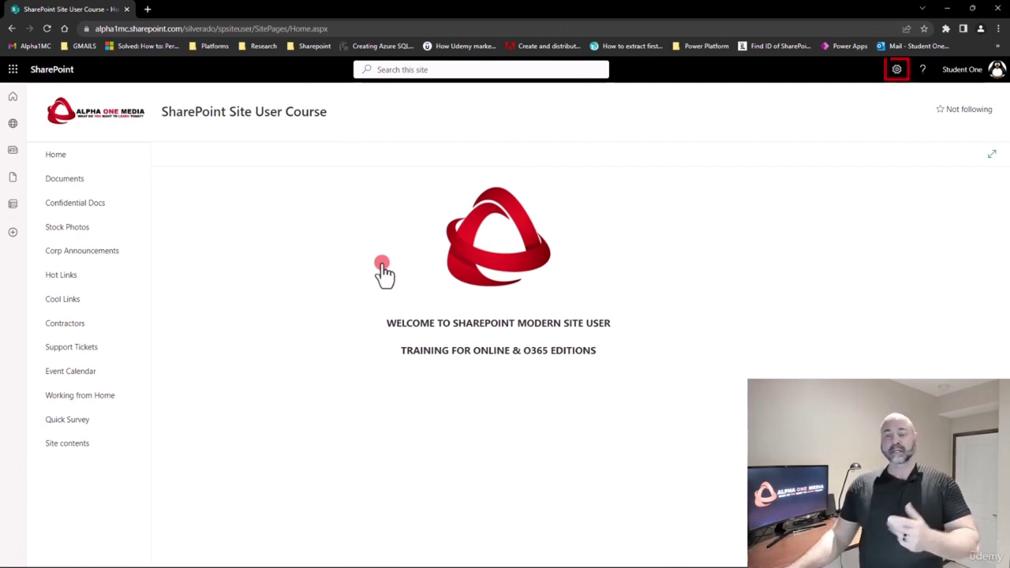
# Open the site Settings panel from the gear icon and scroll down its options.
pyautogui.click(899, 71)
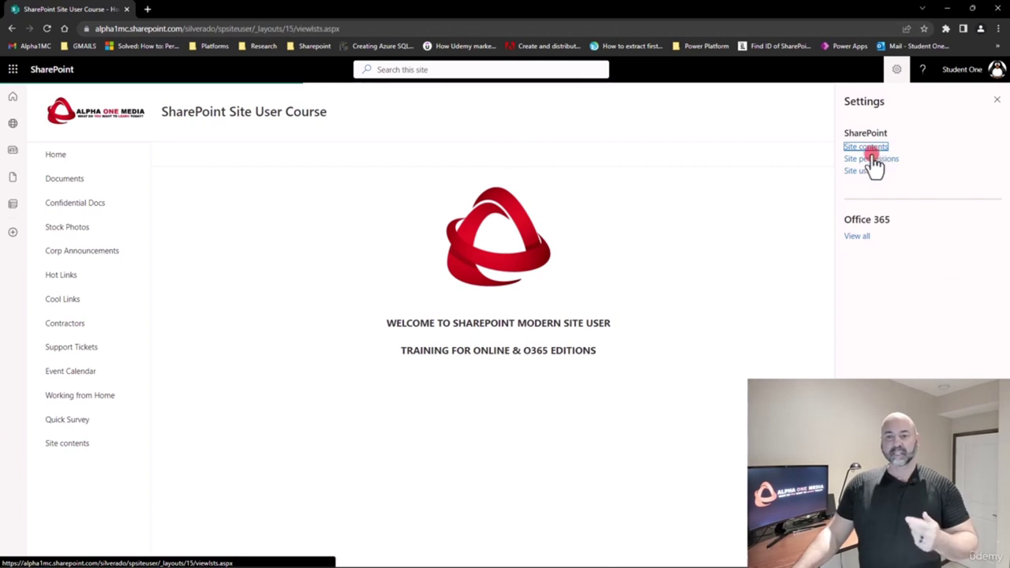
pyautogui.scroll(-1, 294, 300)
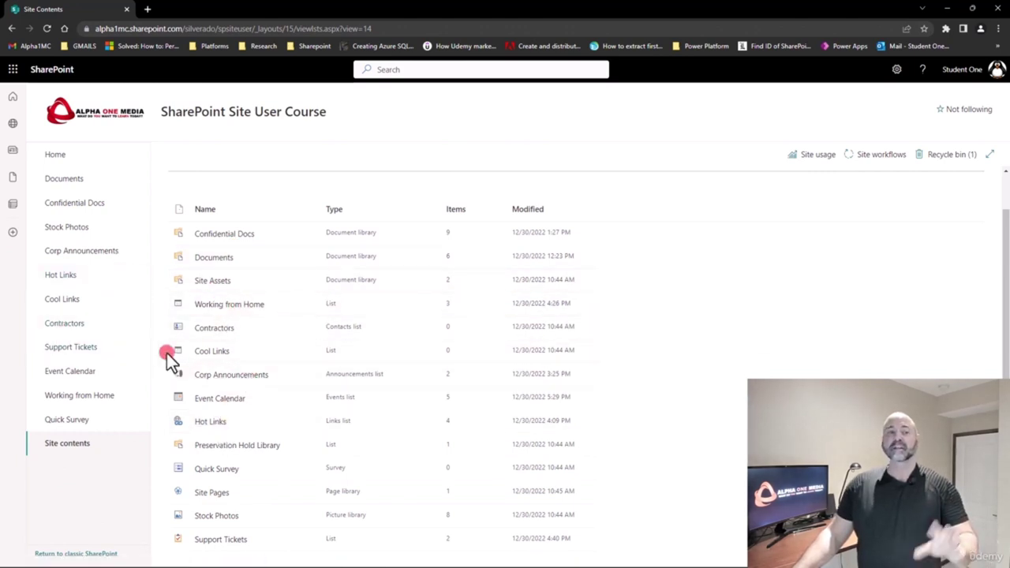
# Go to Site contents through Settings, visit the Recycle bin, then open the account menu.
pyautogui.click(897, 70)
pyautogui.click(876, 150)
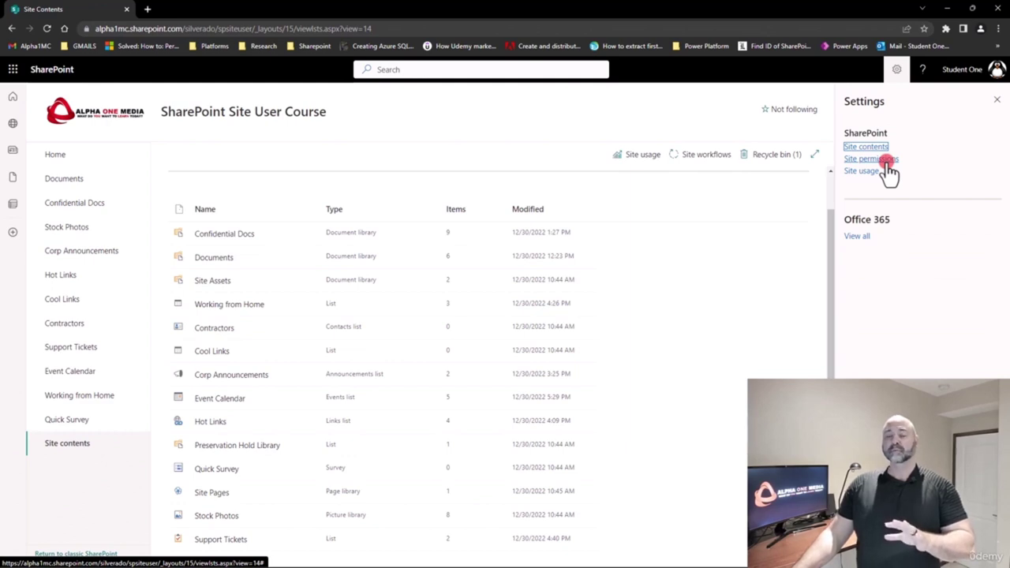
pyautogui.click(997, 100)
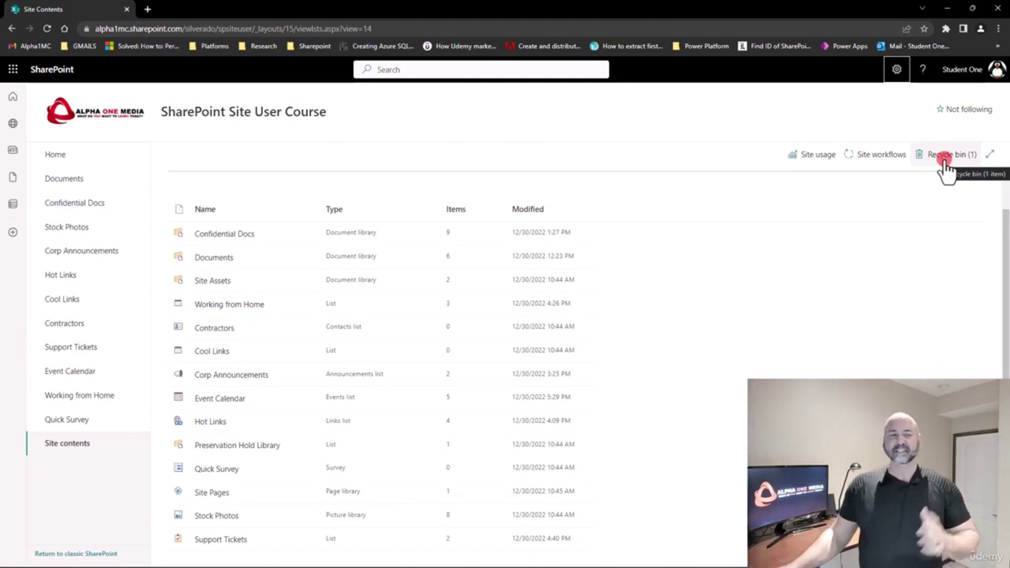
pyautogui.click(946, 161)
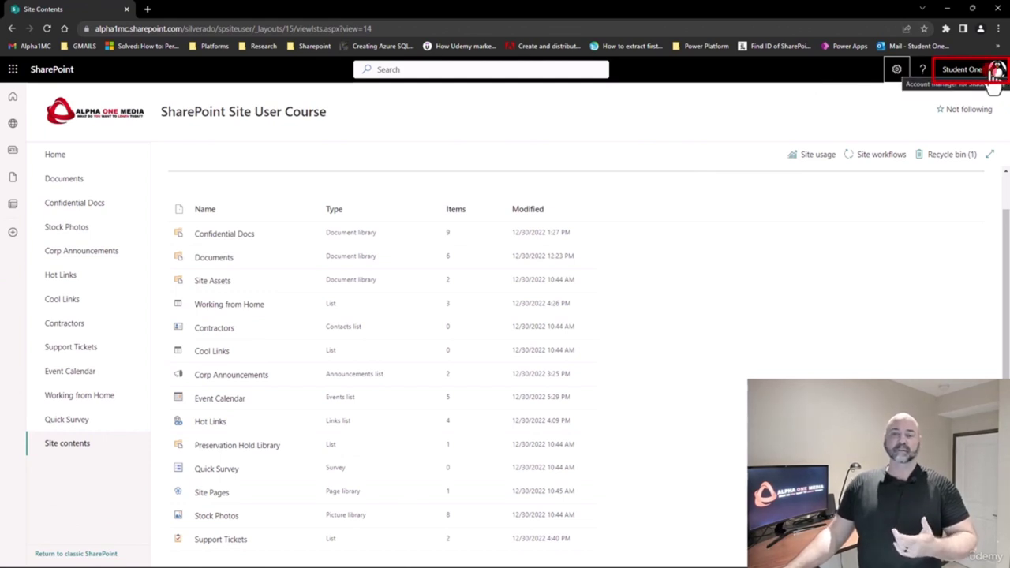
pyautogui.click(994, 72)
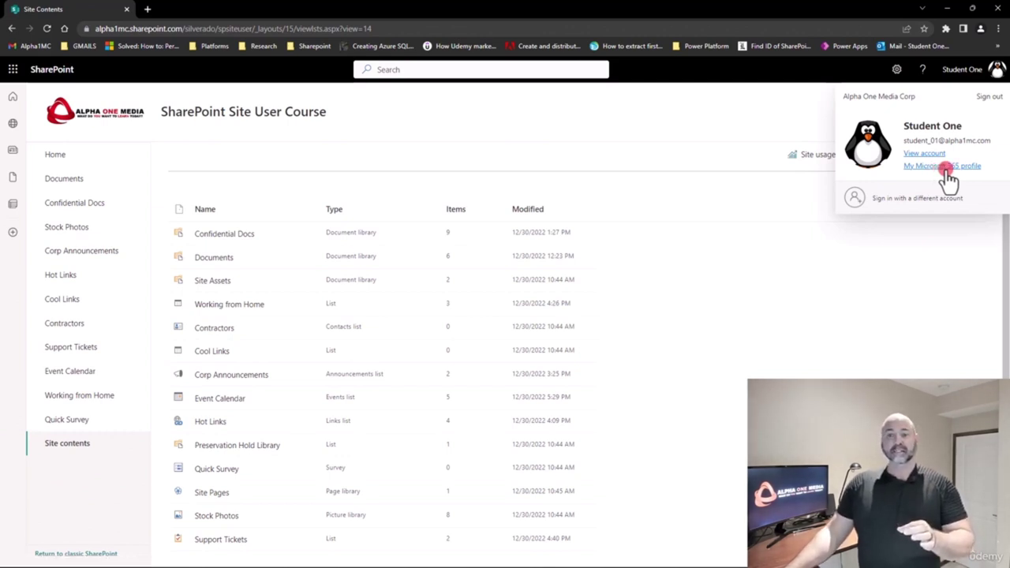
# View the user's My Microsoft 365 profile in Delve, then switch back to the Site Contents tab.
pyautogui.click(948, 167)
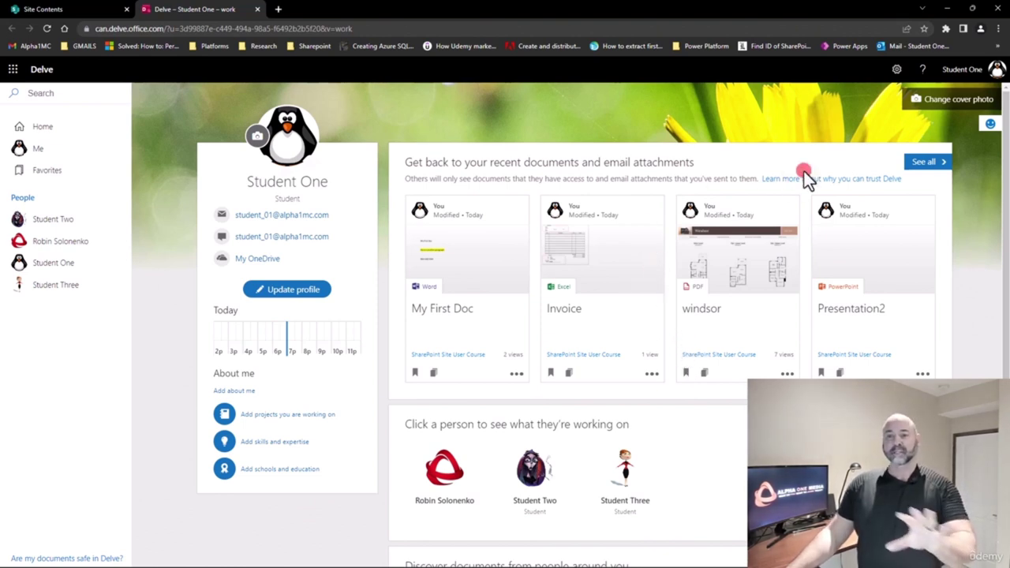
pyautogui.click(69, 11)
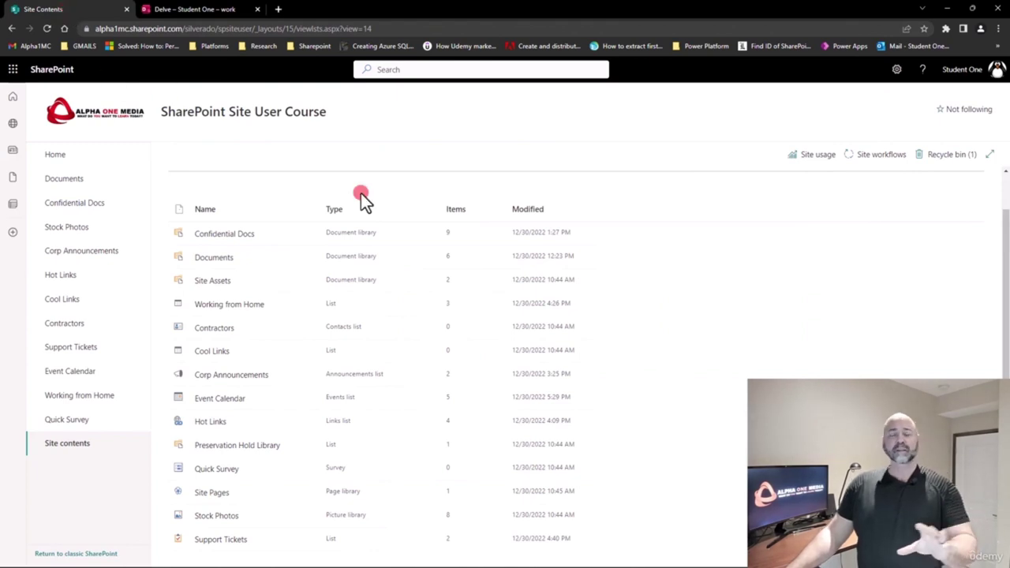
# Reopen the account menu and choose View account to reach the My Account overview.
pyautogui.click(963, 74)
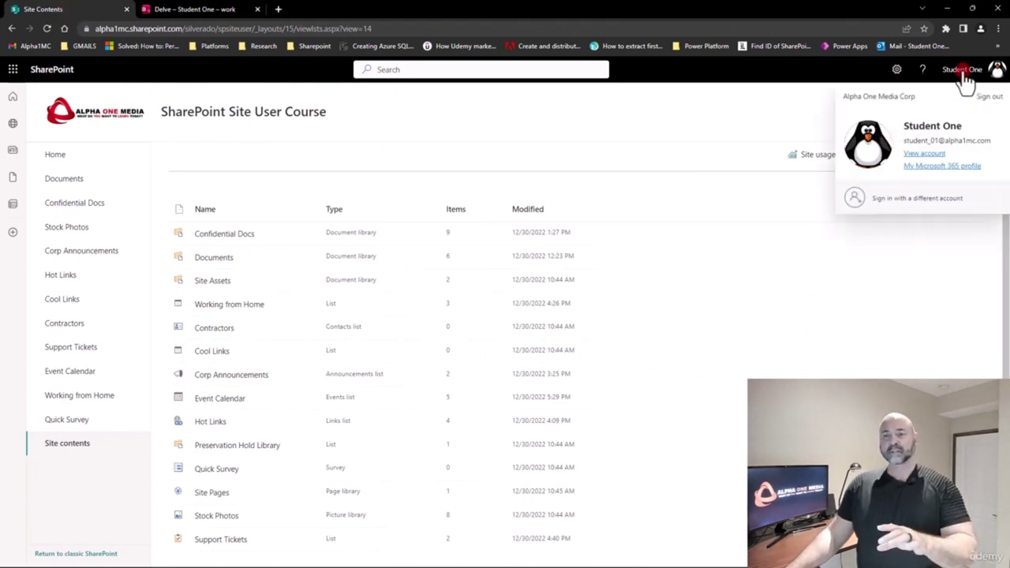
pyautogui.click(920, 155)
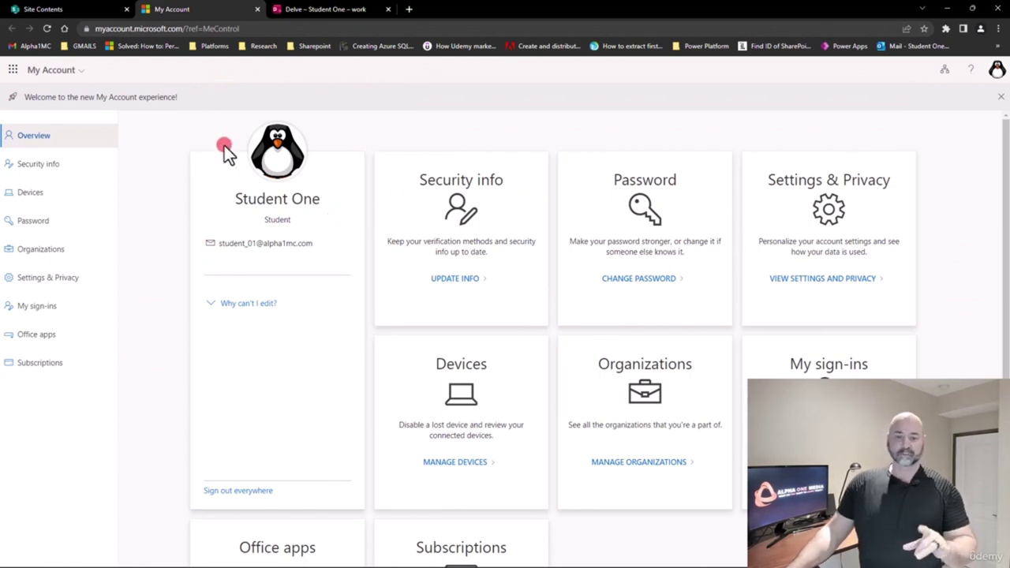
# Switch back to the Site Contents tab and return to the site's Home page.
pyautogui.click(93, 12)
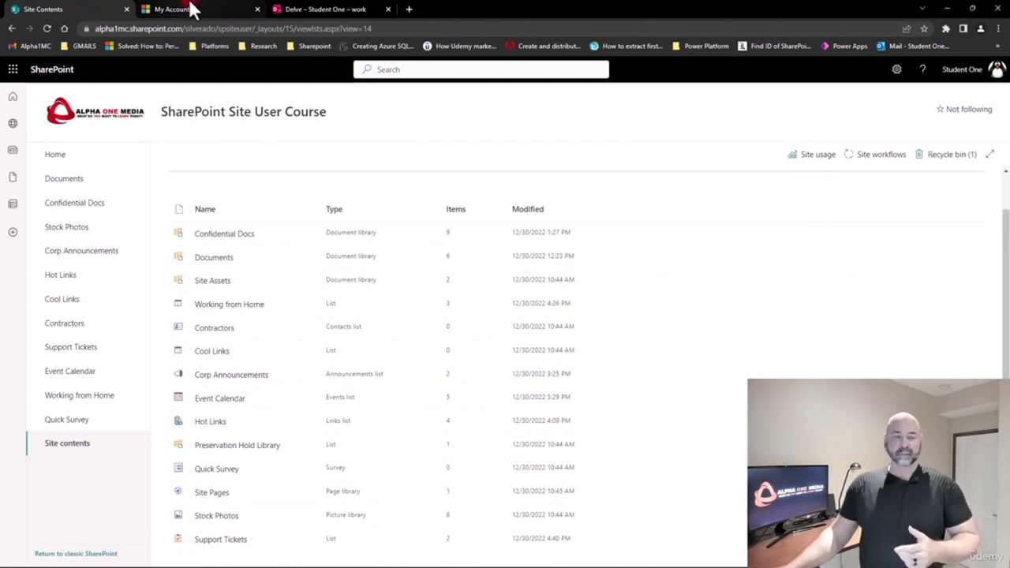
pyautogui.click(54, 155)
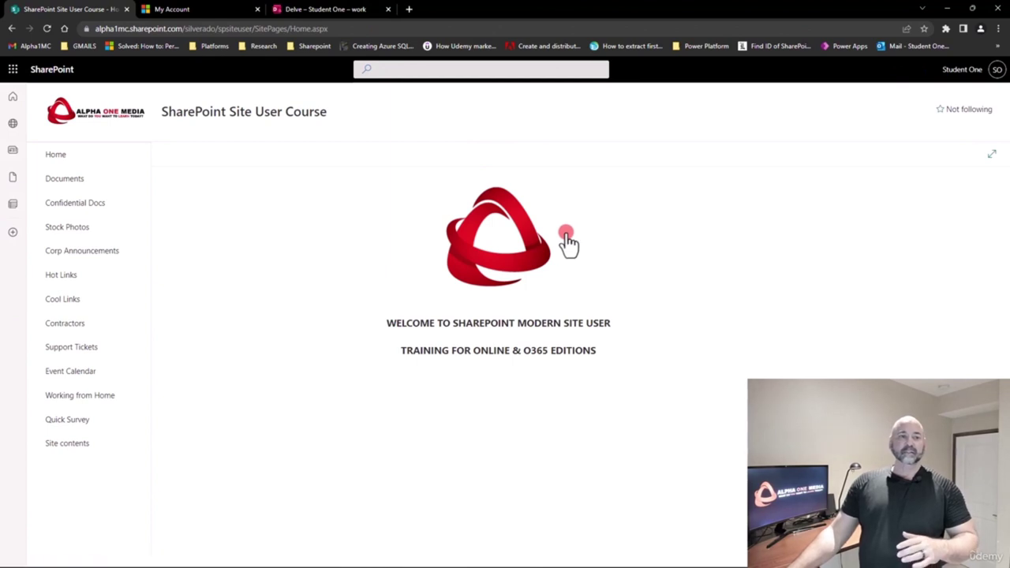
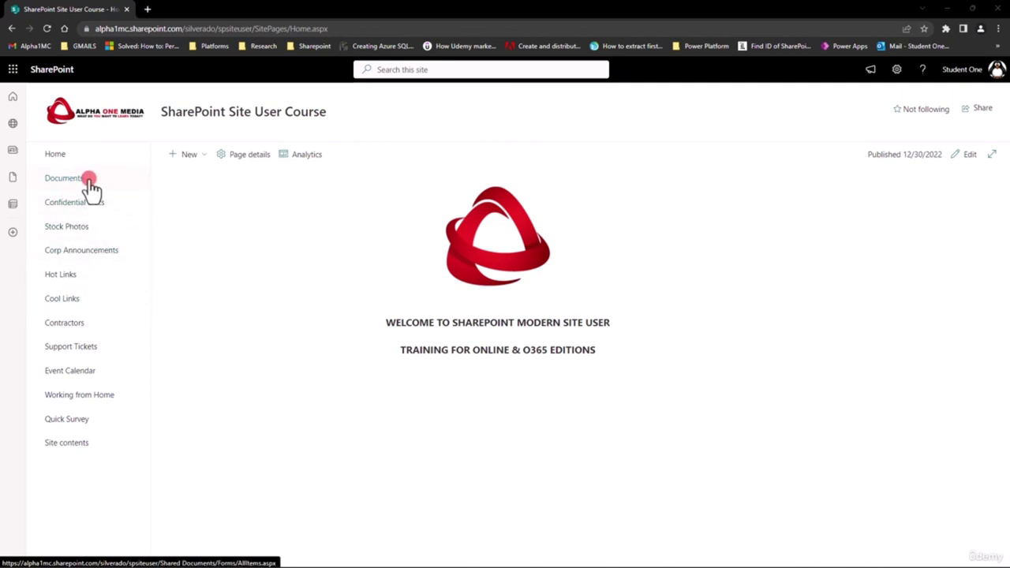
# Go to the empty Documents library and bring up its Upload options.
pyautogui.click(64, 180)
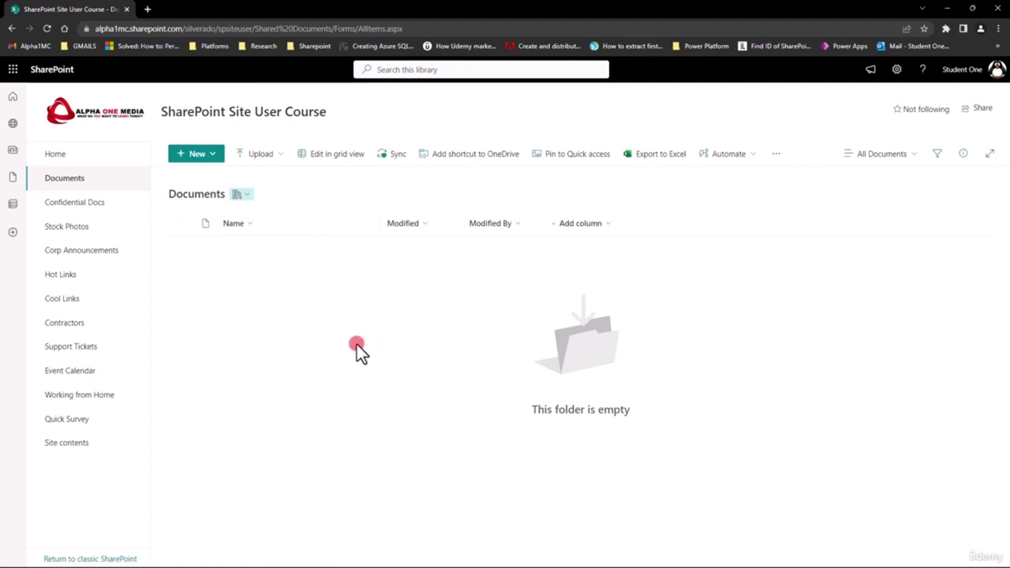
pyautogui.click(282, 163)
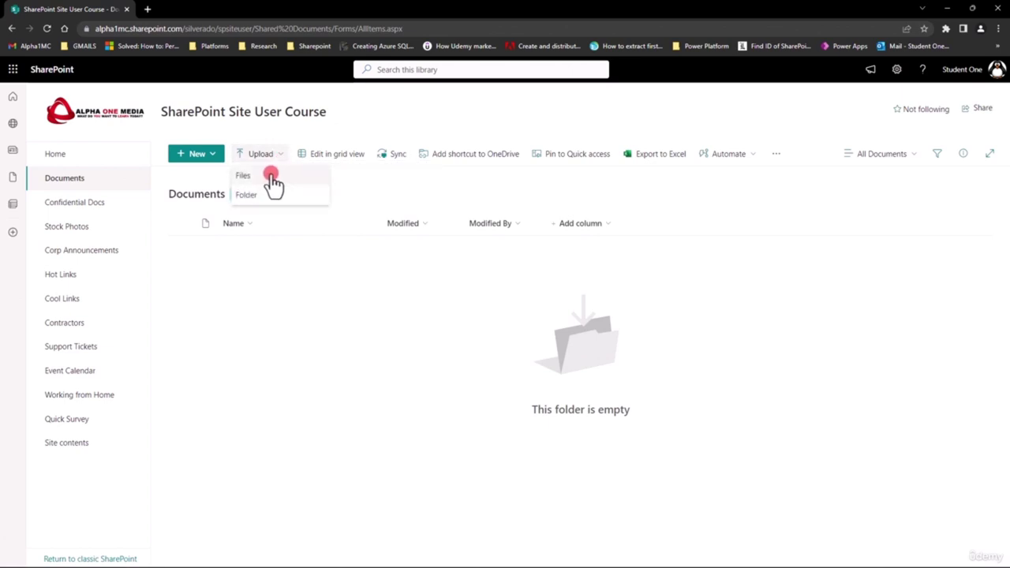
# Upload Invoice.xlsx from the Desktop, then drag in three Adobe Acrobat PDF instructor guides.
pyautogui.click(272, 180)
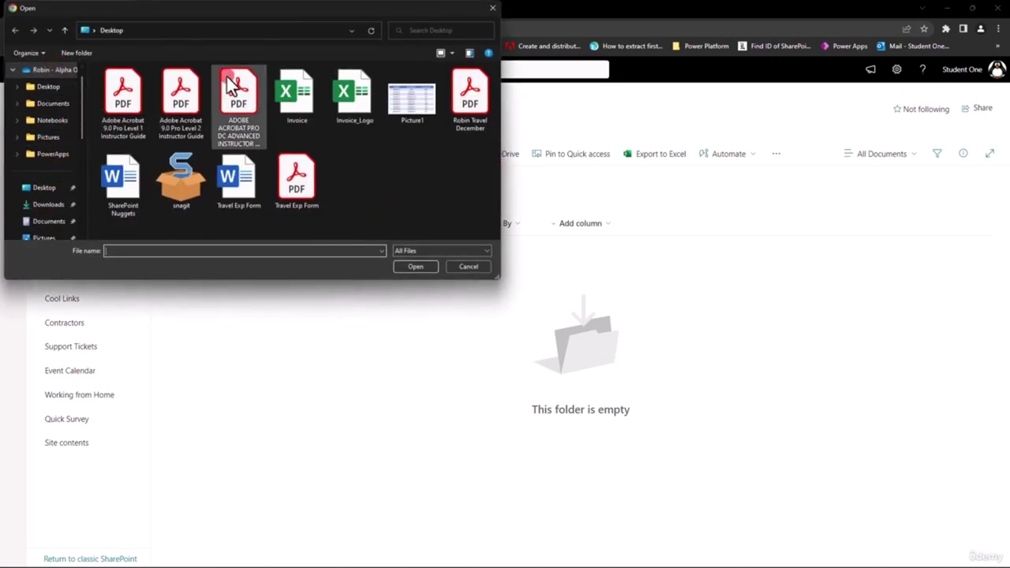
pyautogui.click(296, 88)
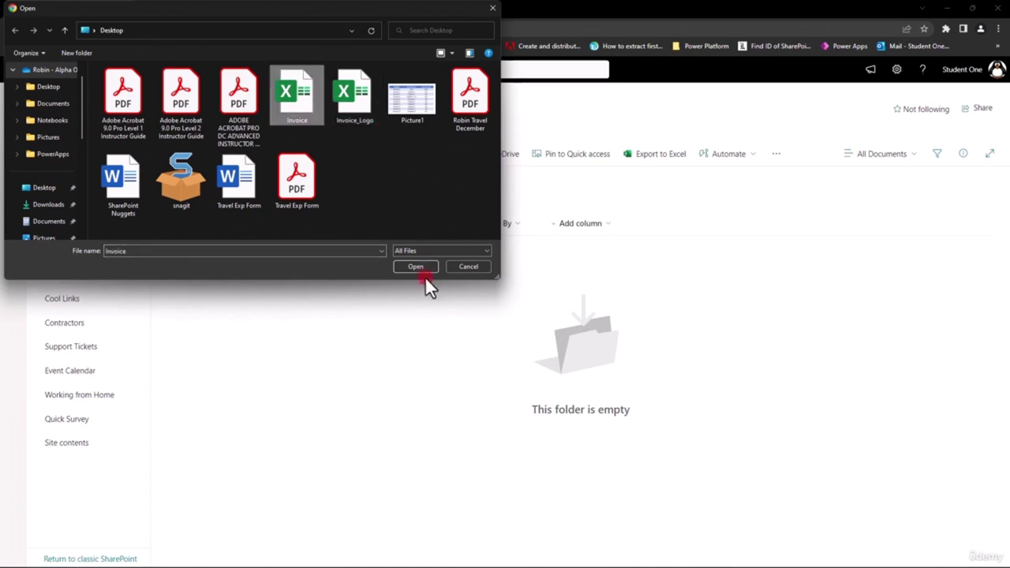
pyautogui.click(412, 266)
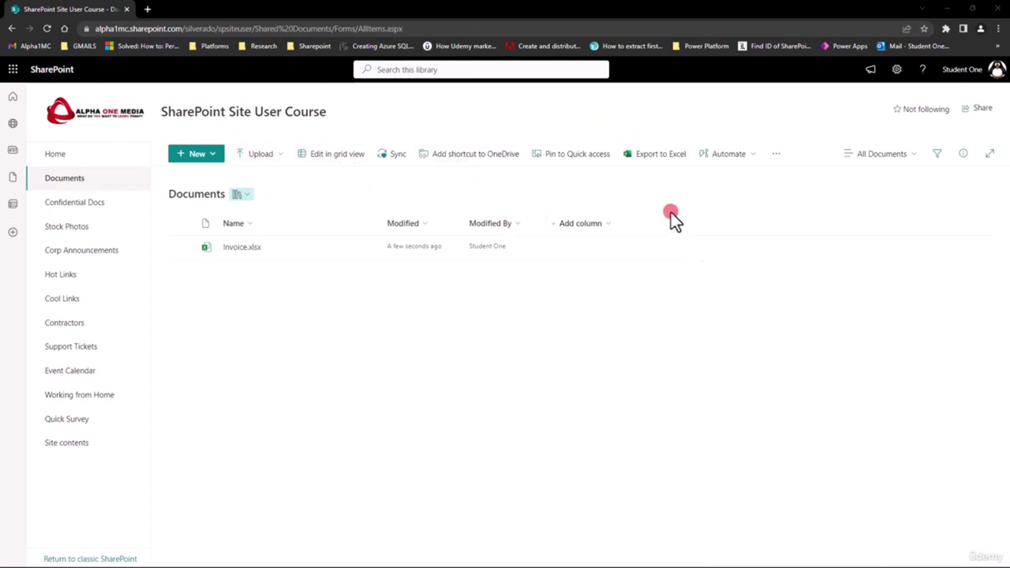
pyautogui.moveTo(861, 310); pyautogui.dragTo(488, 286)
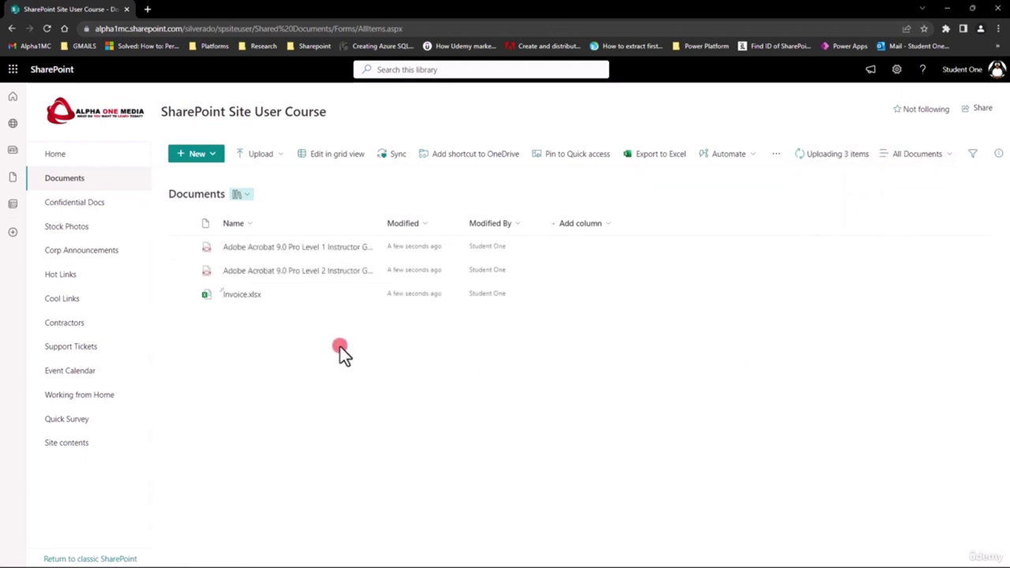
# Widen the Name column so the full Acrobat PDF guide names are visible.
pyautogui.moveTo(270, 280)
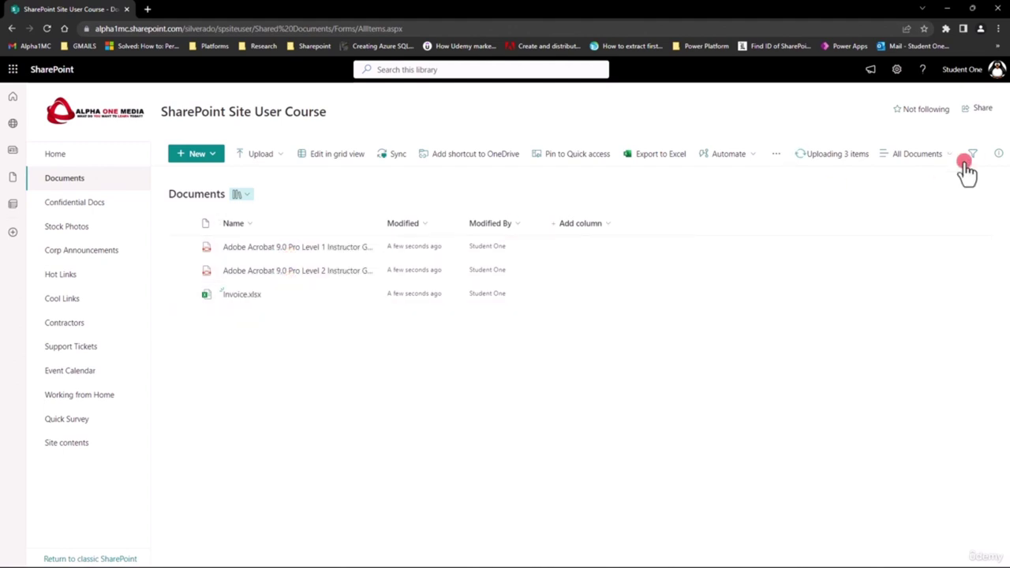
pyautogui.moveTo(379, 224); pyautogui.dragTo(424, 223)
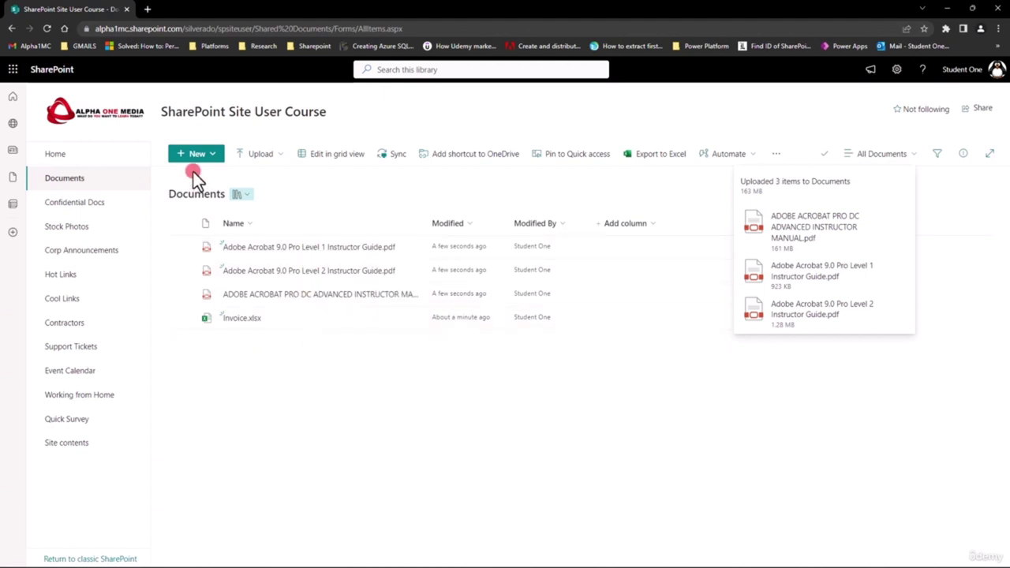
pyautogui.click(213, 155)
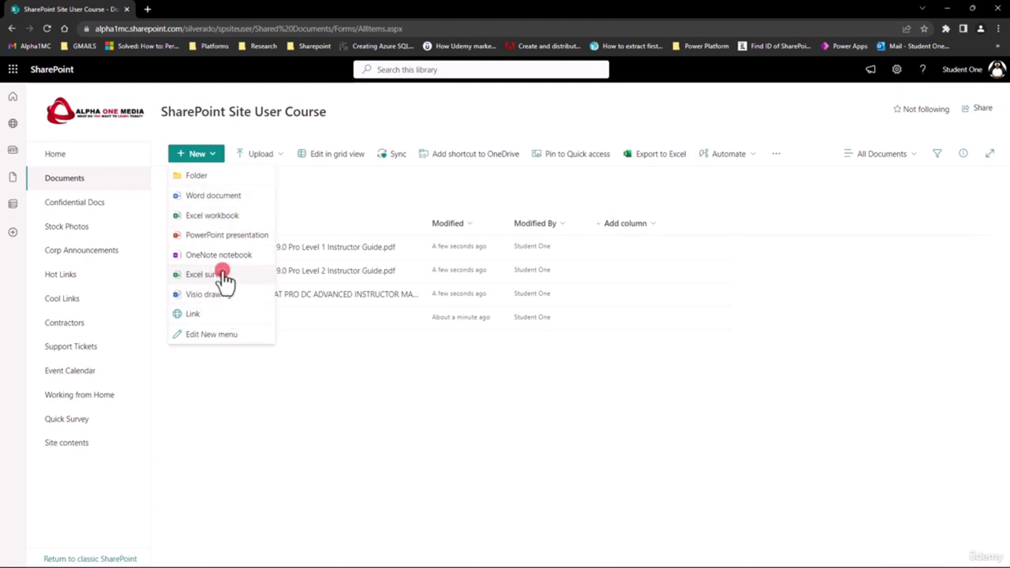
# Create a new blank Word document, Document.docx, from the library's New menu.
pyautogui.click(214, 197)
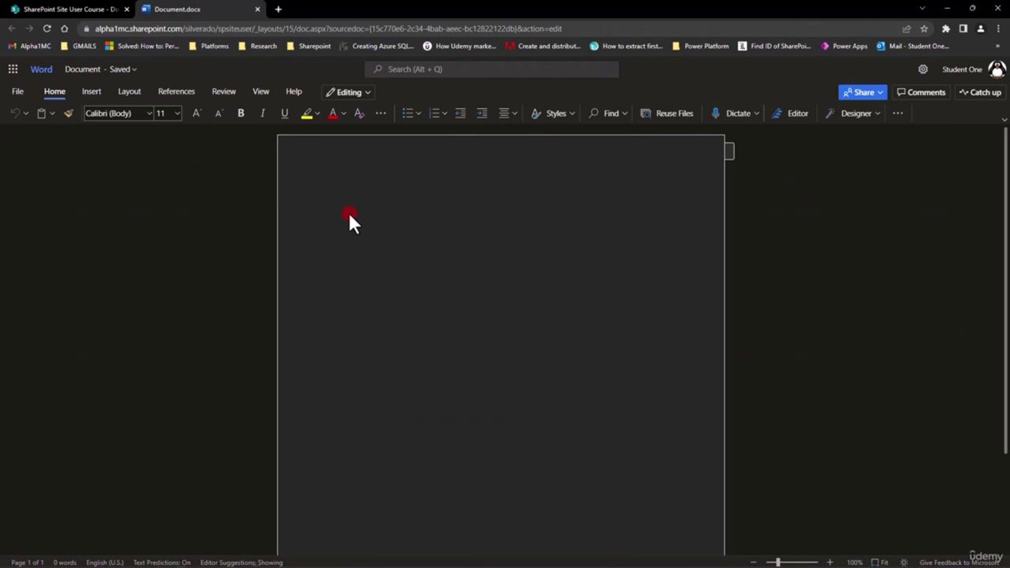
# Type 'HEre is my frist doc.', rename the file My First Doc, and add a second sentence.
pyautogui.hotkey('alt', '`')
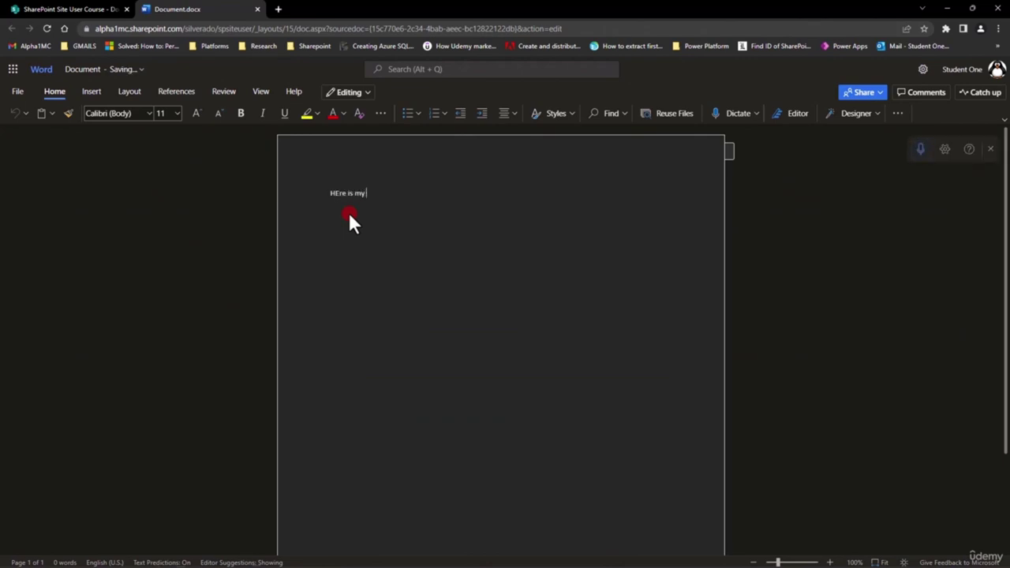
pyautogui.write('st doc.')
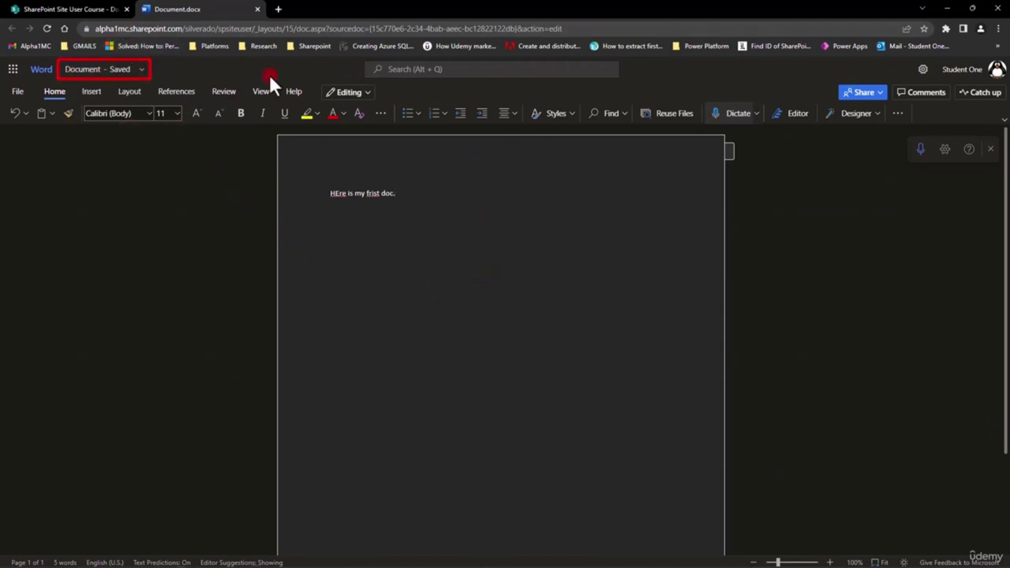
pyautogui.click(88, 70)
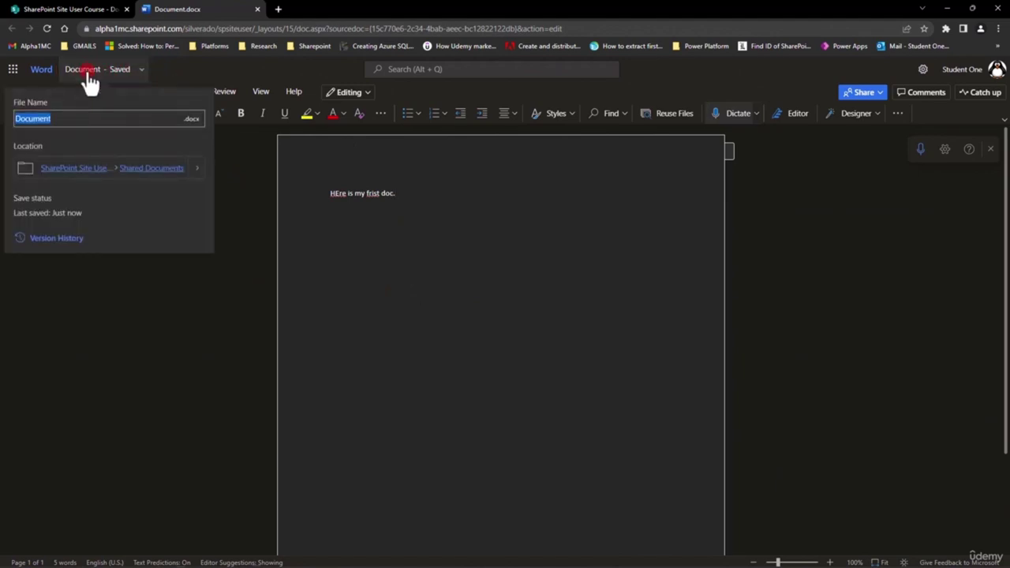
pyautogui.moveTo(63, 119); pyautogui.dragTo(1, 134)
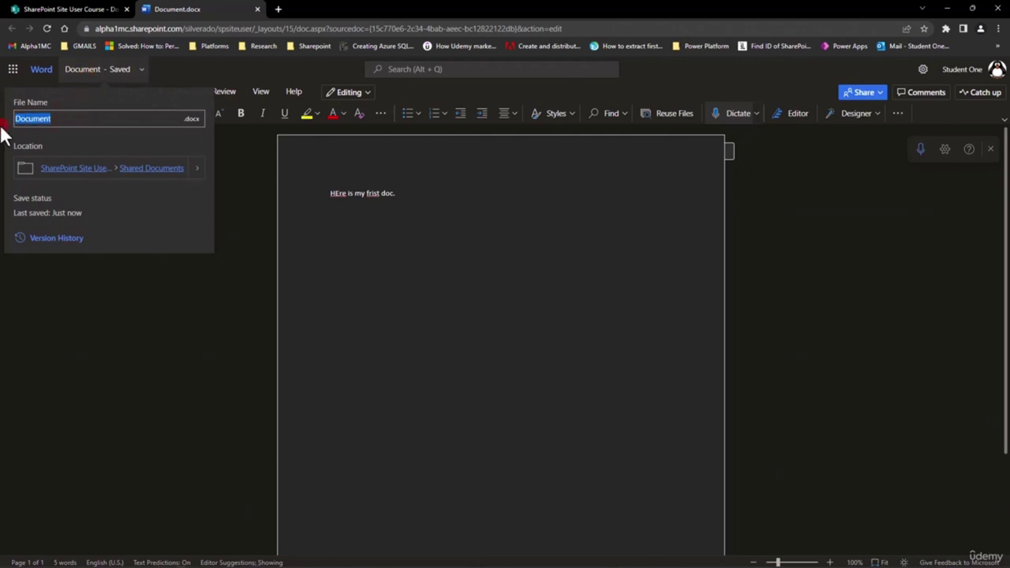
pyautogui.write('My First Doc')
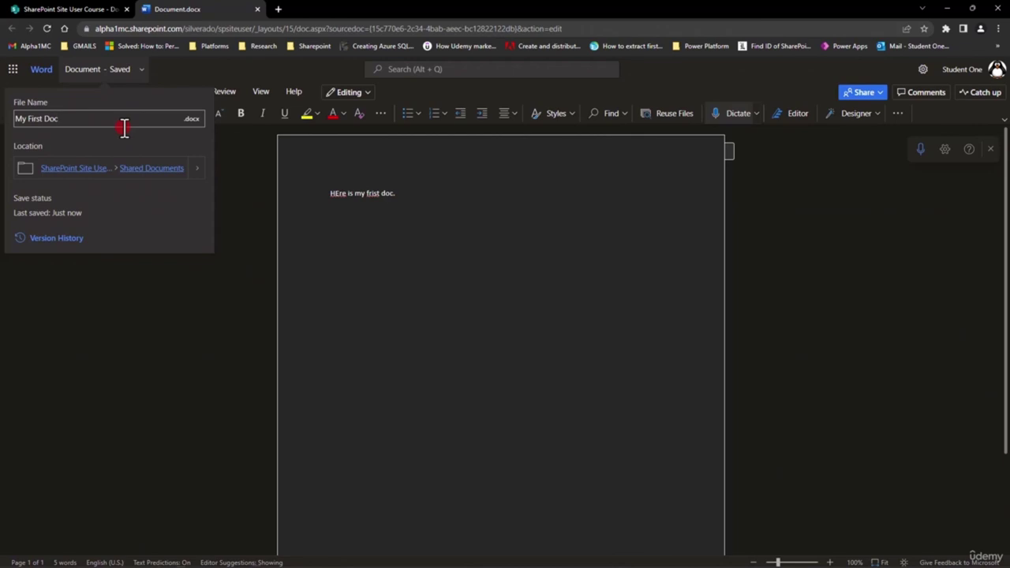
pyautogui.press('Return')
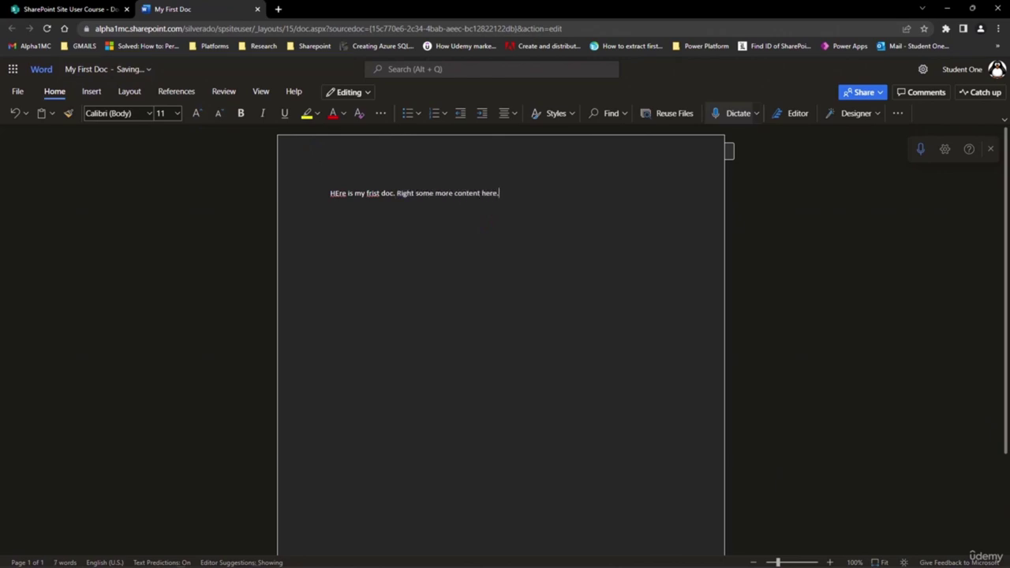
pyautogui.click(964, 277)
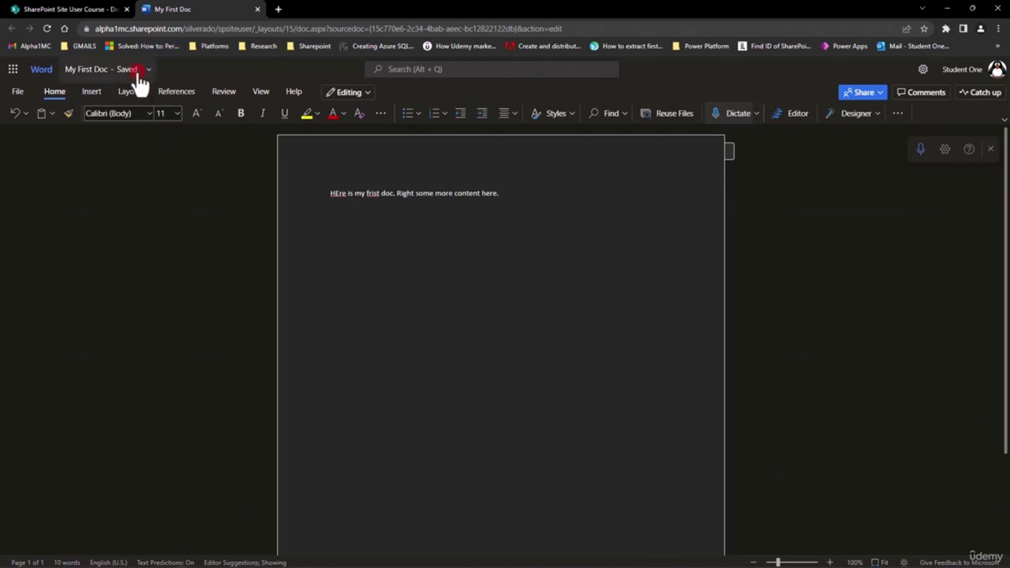
pyautogui.click(185, 11)
# Close the My First Doc tab to return to the library, then switch to desktop Word.
pyautogui.click(258, 9)
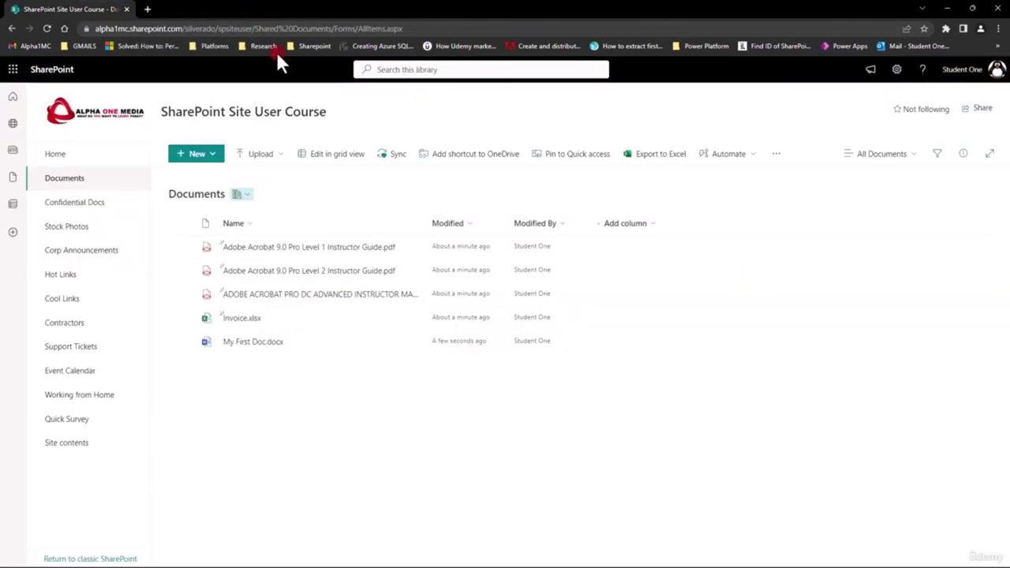
pyautogui.click(252, 352)
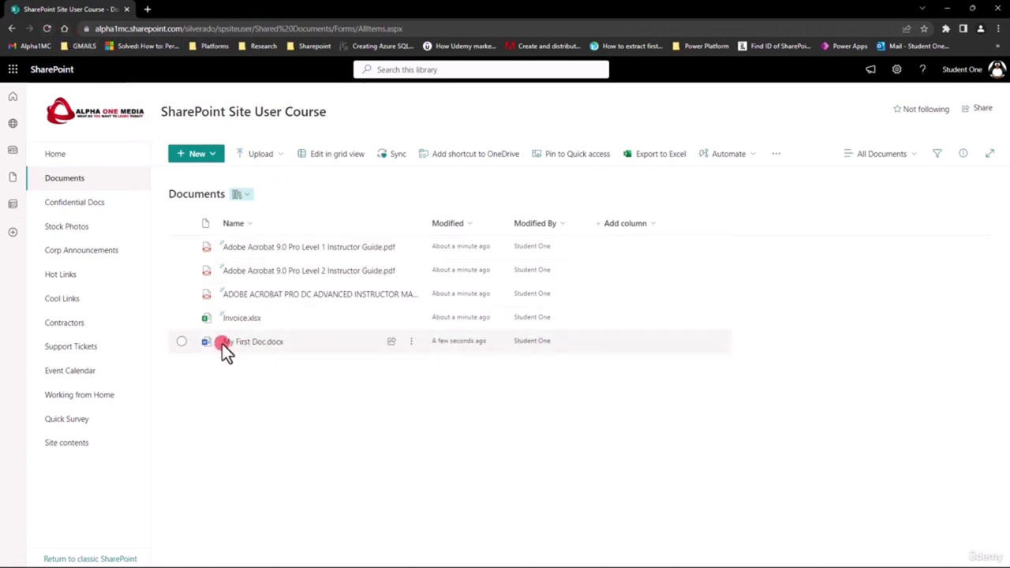
pyautogui.moveTo(245, 348)
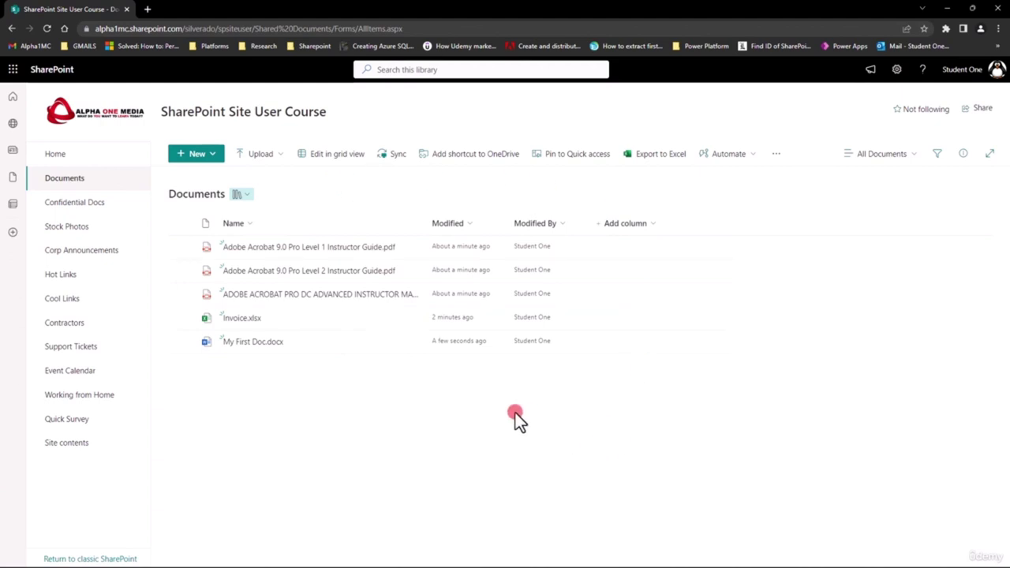
pyautogui.moveTo(392, 559)
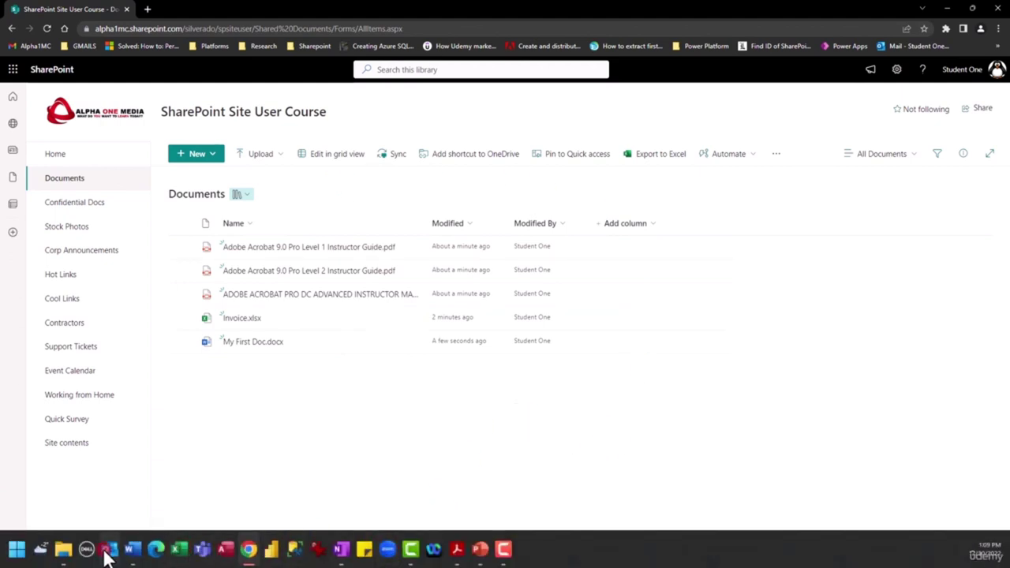
pyautogui.click(134, 550)
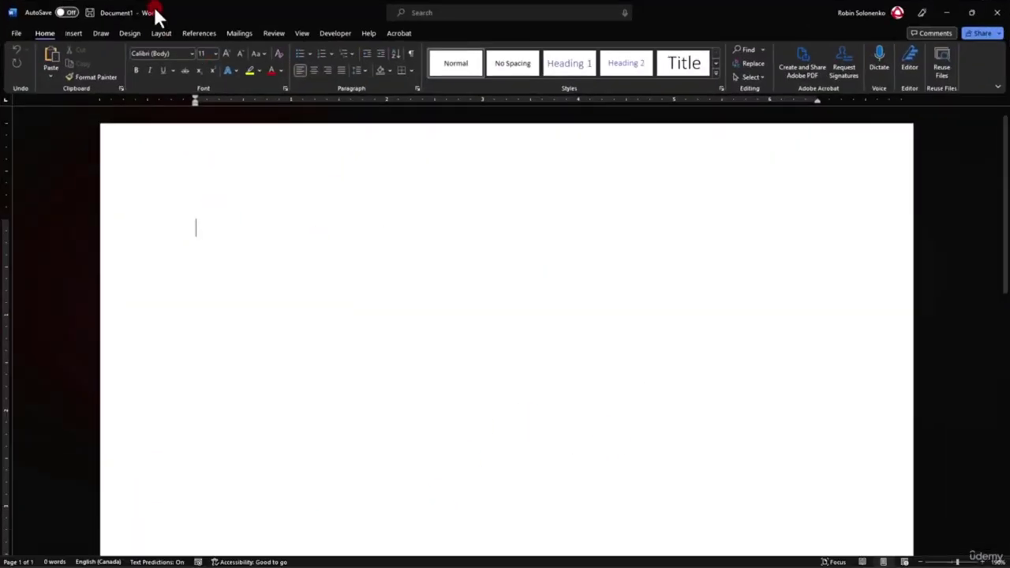
# Start saving the blank Word document and browse the Sites - Alpha One Media Corp locations.
pyautogui.click(294, 185)
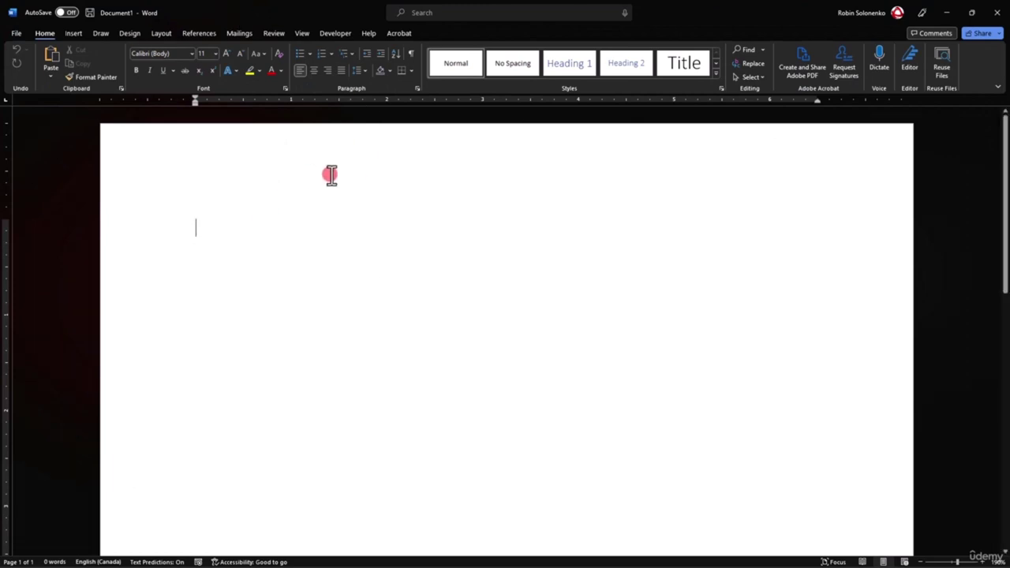
pyautogui.hotkey('ctrl', 's')
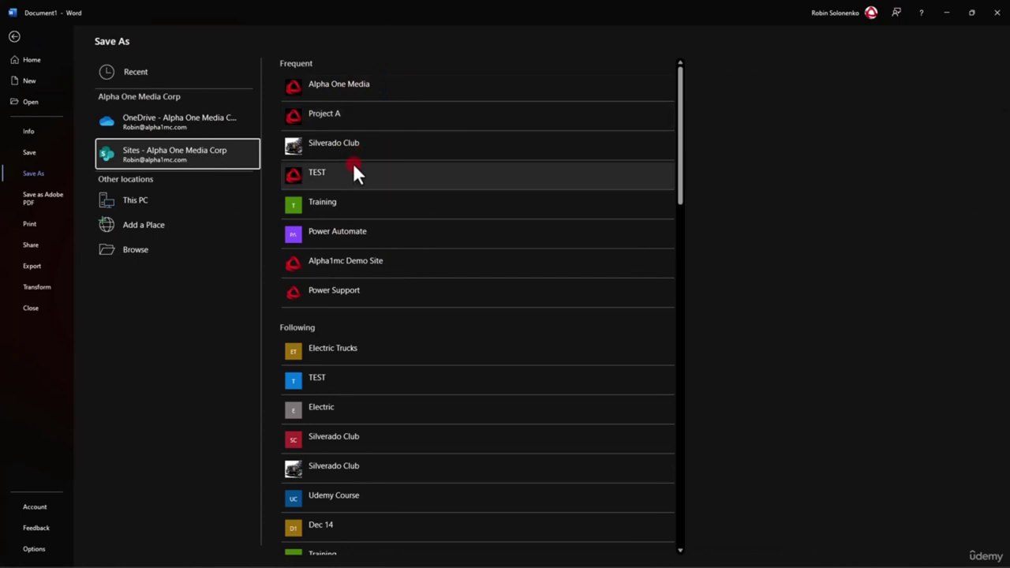
pyautogui.scroll(-1, 352, 260)
pyautogui.scroll(1, 345, 247)
pyautogui.click(337, 84)
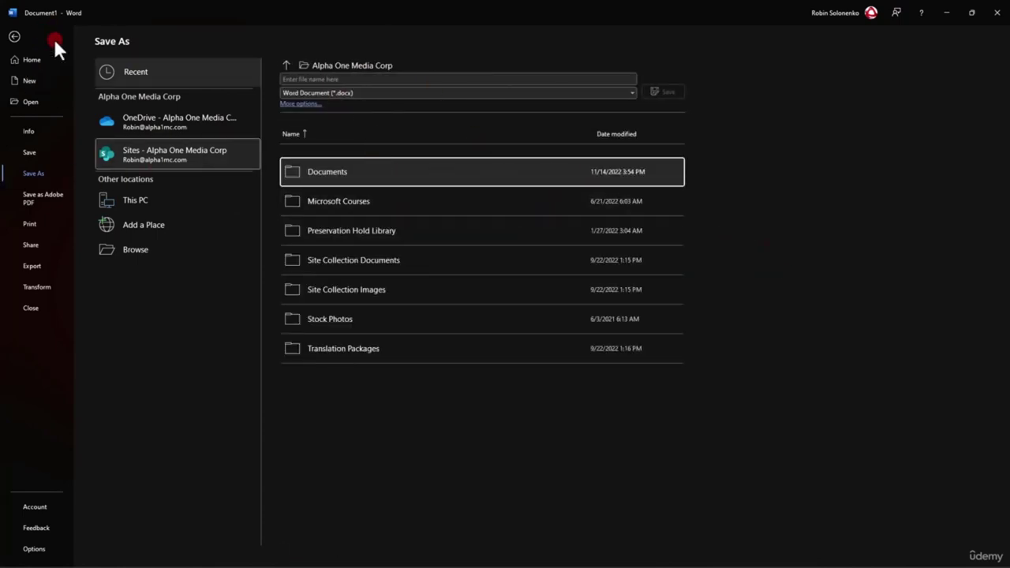
pyautogui.click(286, 65)
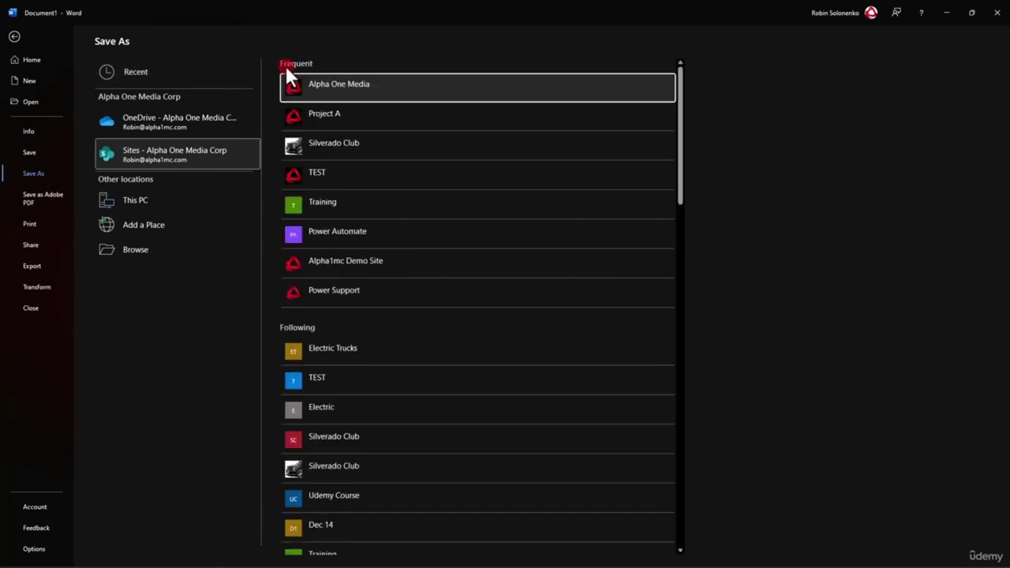
pyautogui.scroll(-3, 419, 298)
pyautogui.scroll(3, 416, 298)
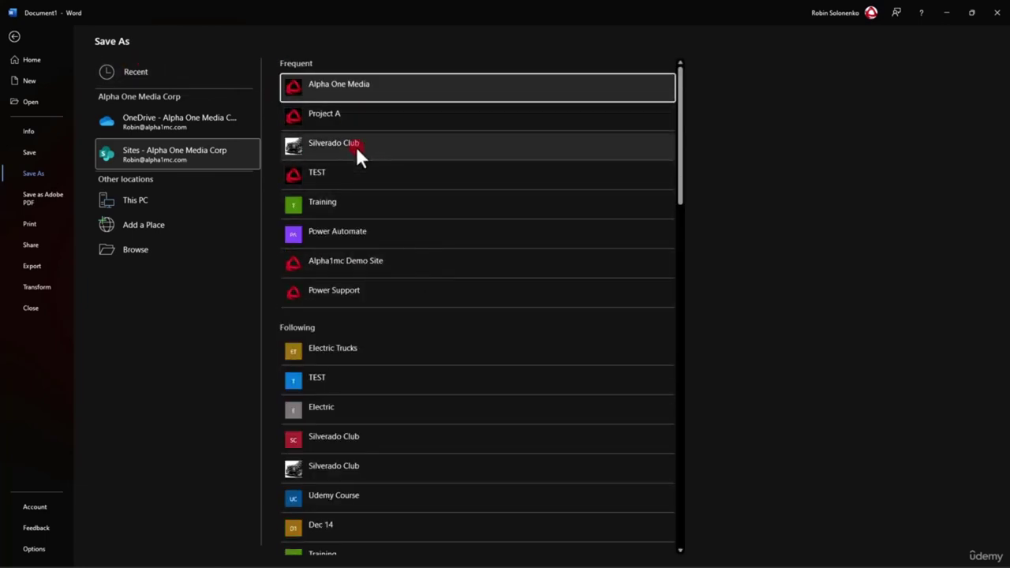
pyautogui.click(363, 234)
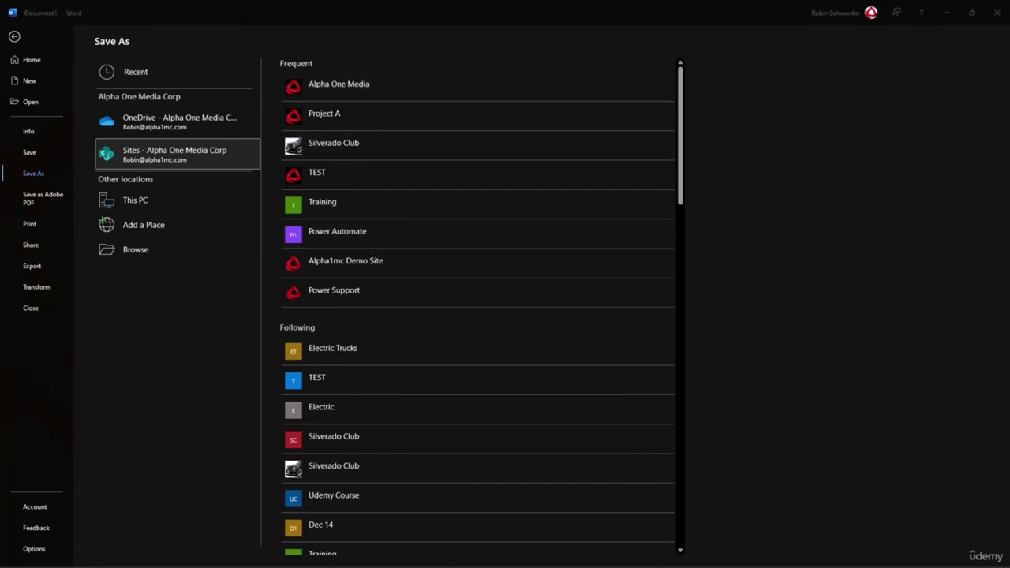
pyautogui.click(865, 211)
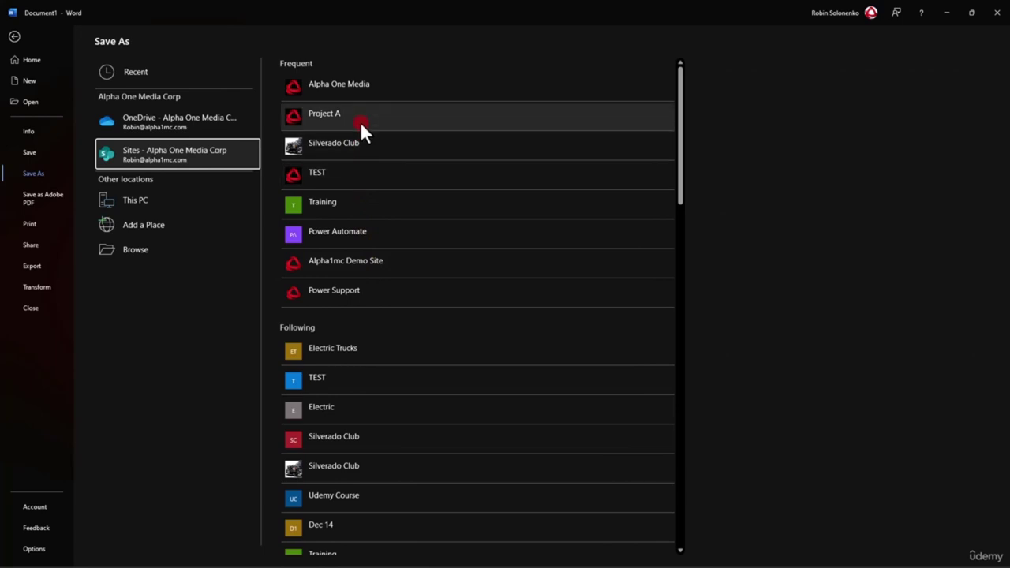
# Pick the Silverado Club site as the save location in the full Save As dialog.
pyautogui.scroll(-1, 380, 266)
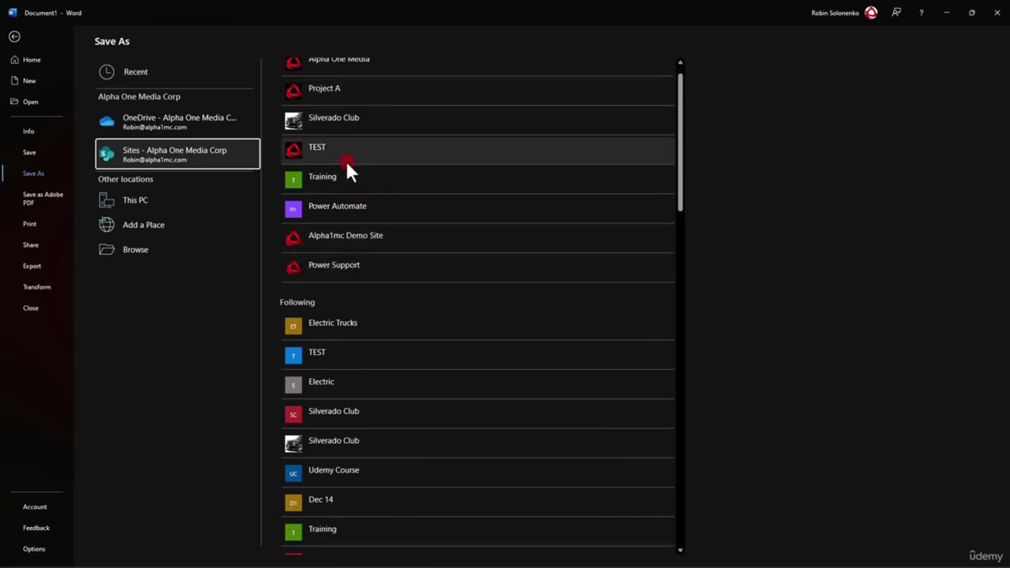
pyautogui.scroll(-3, 489, 152)
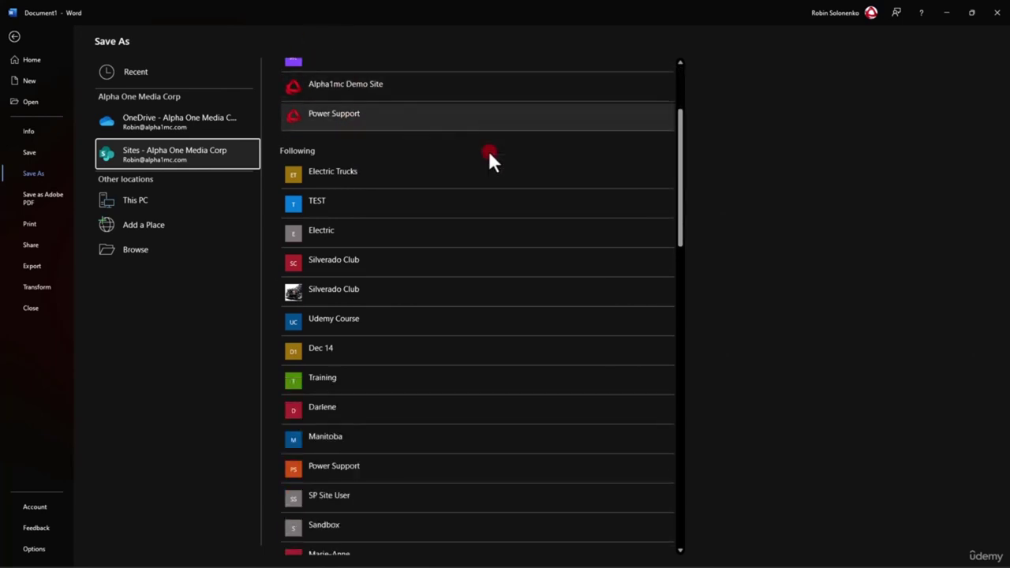
pyautogui.scroll(-2, 398, 261)
pyautogui.scroll(-1, 391, 269)
pyautogui.scroll(4, 392, 269)
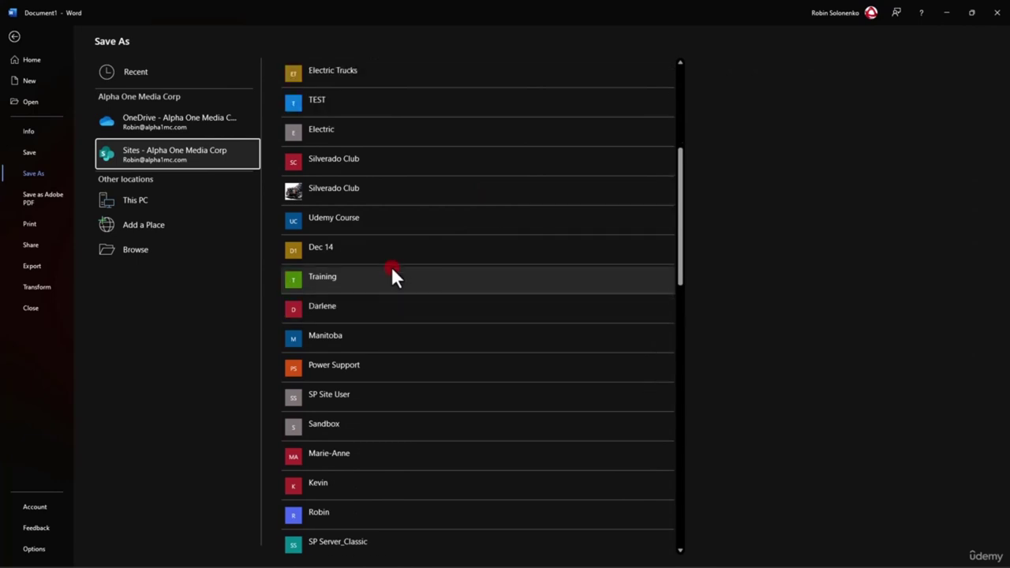
pyautogui.scroll(3, 393, 273)
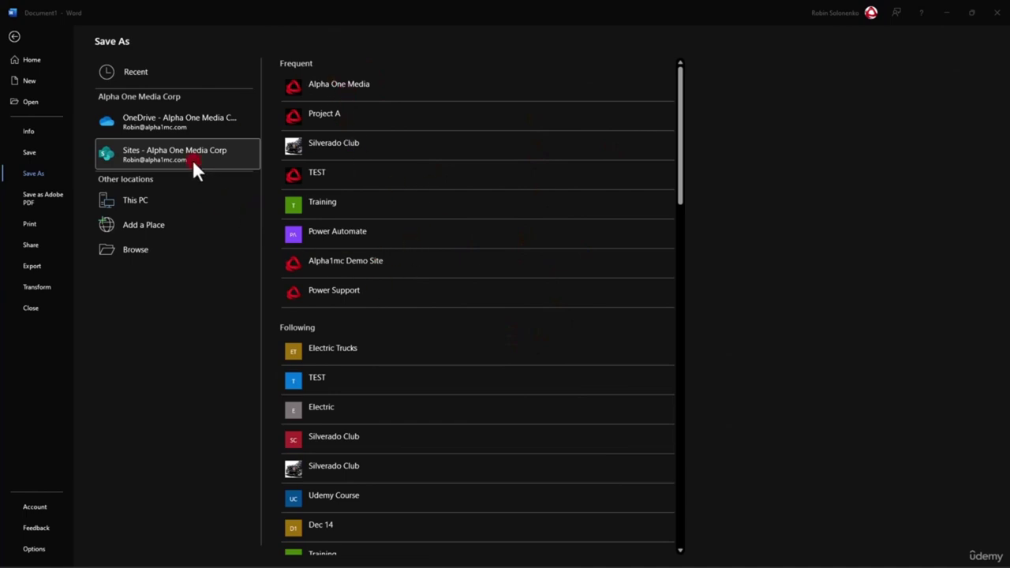
pyautogui.click(339, 143)
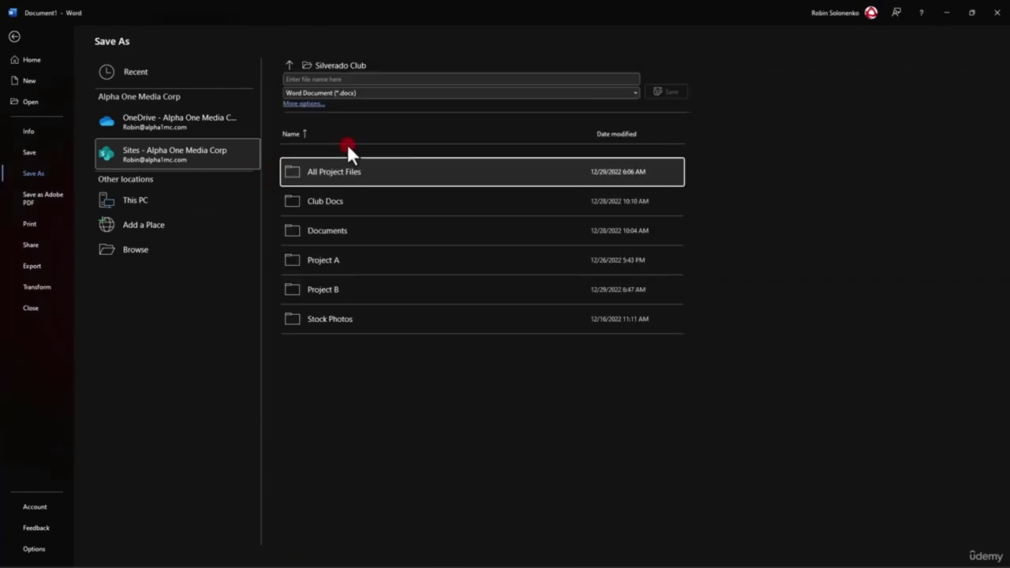
pyautogui.click(333, 67)
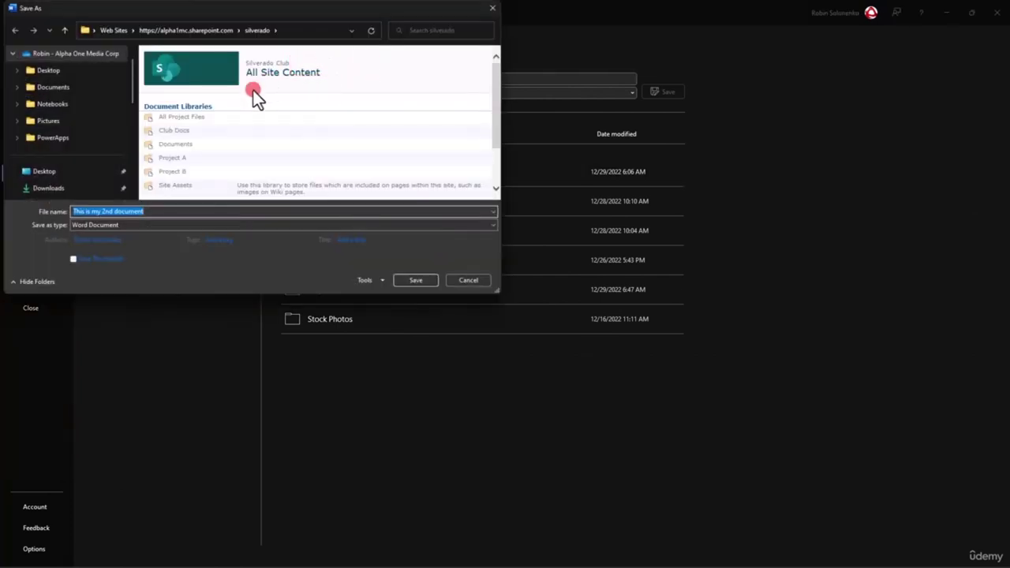
# Open SharePoint Site User Course > Documents and save as 'This is my 2nd document'.
pyautogui.scroll(-2, 228, 120)
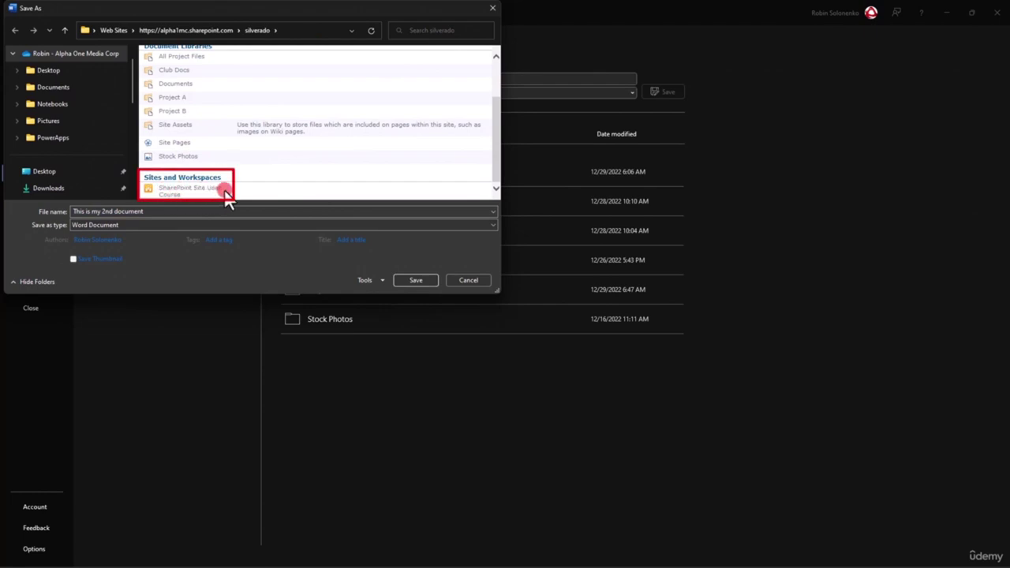
pyautogui.doubleClick(184, 191)
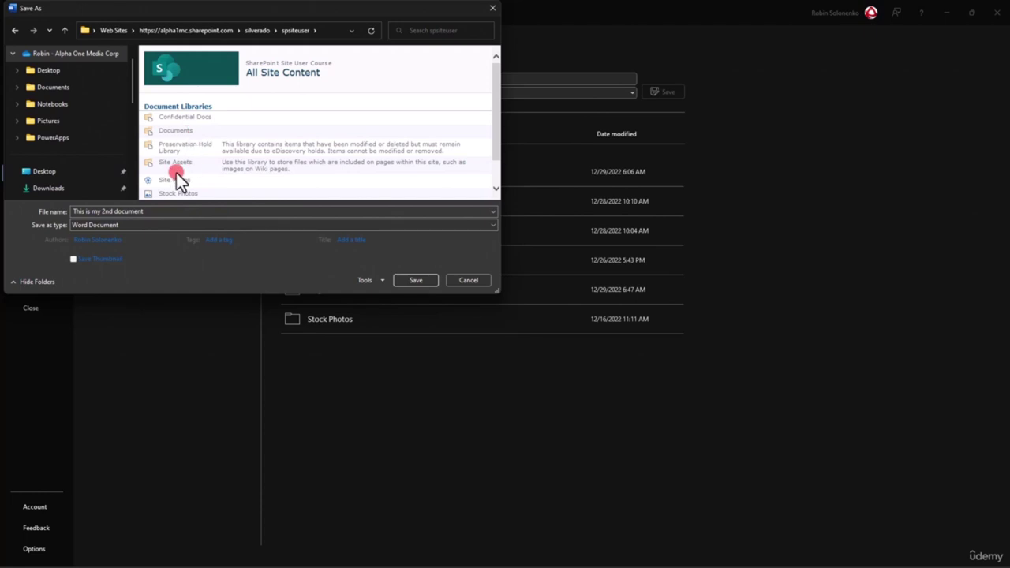
pyautogui.click(177, 133)
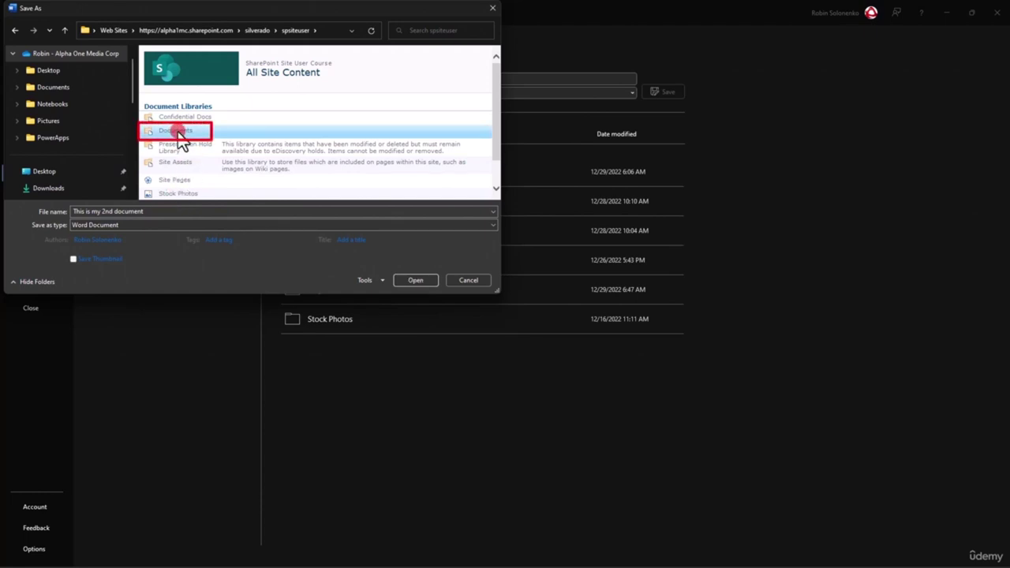
pyautogui.doubleClick(179, 134)
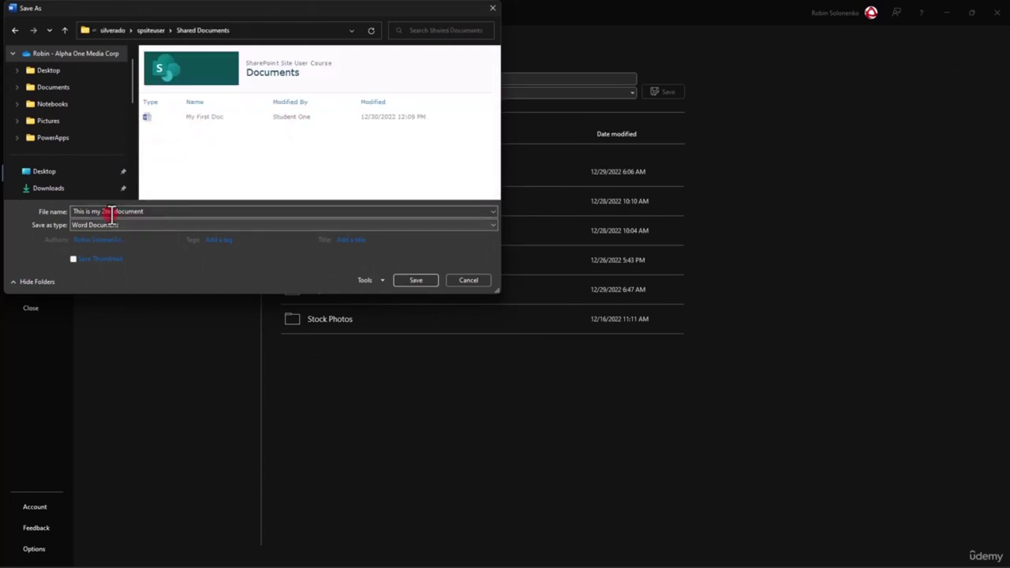
pyautogui.moveTo(70, 212); pyautogui.dragTo(185, 211)
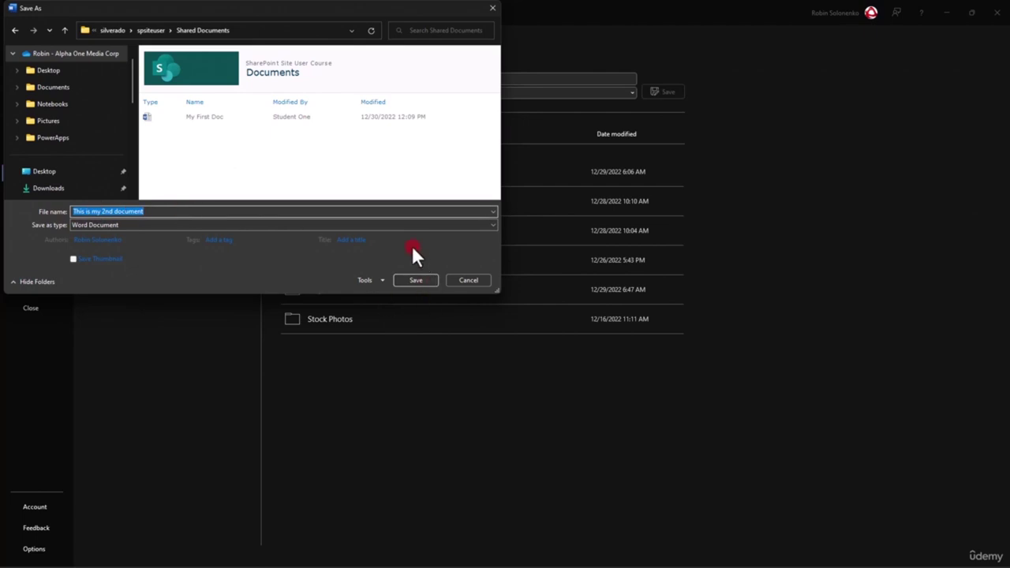
pyautogui.click(406, 281)
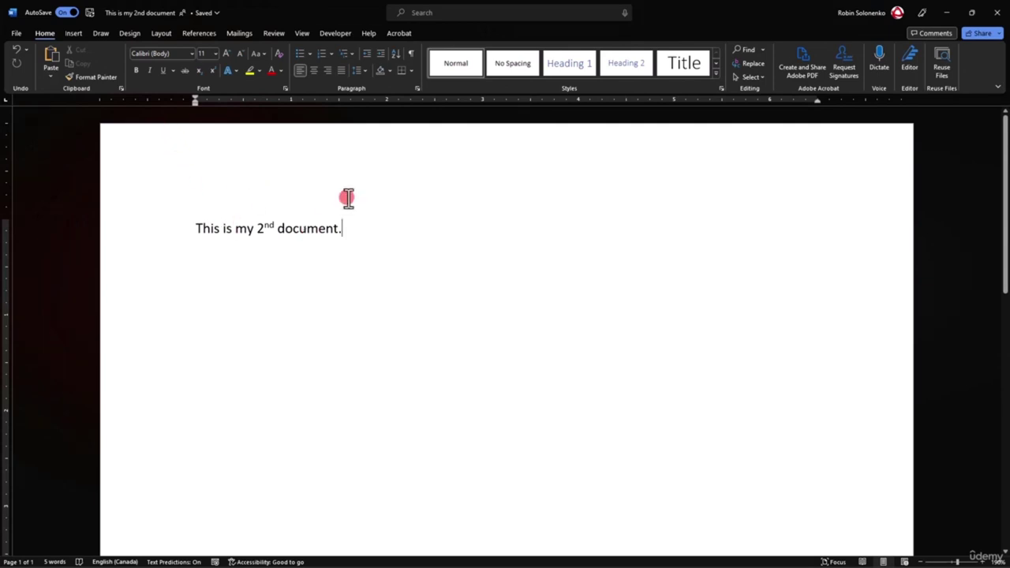
# Minimize Word, reload the library to show This is my 2nd document.docx, and widen Name.
pyautogui.click(947, 13)
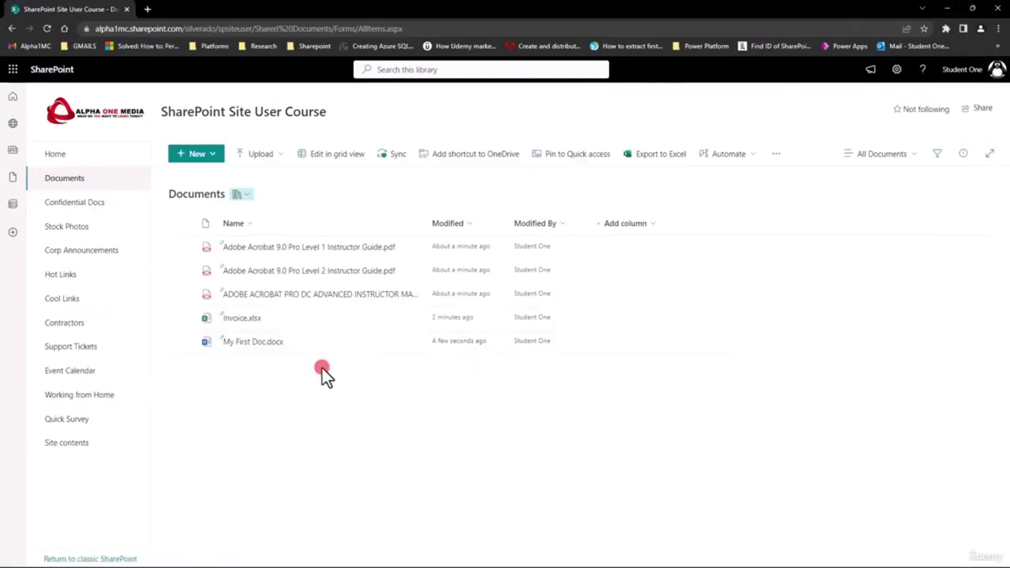
pyautogui.click(47, 29)
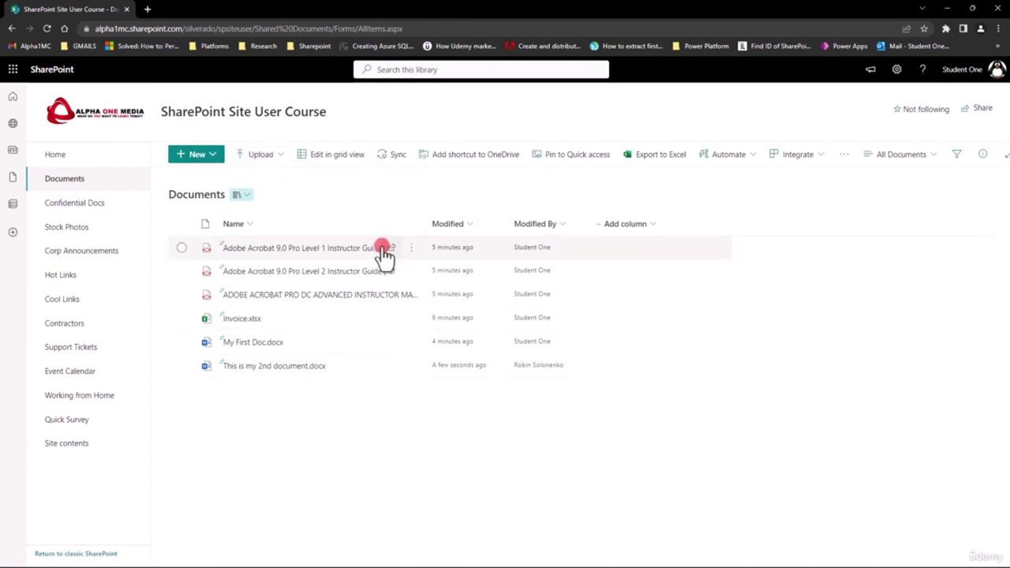
pyautogui.click(215, 156)
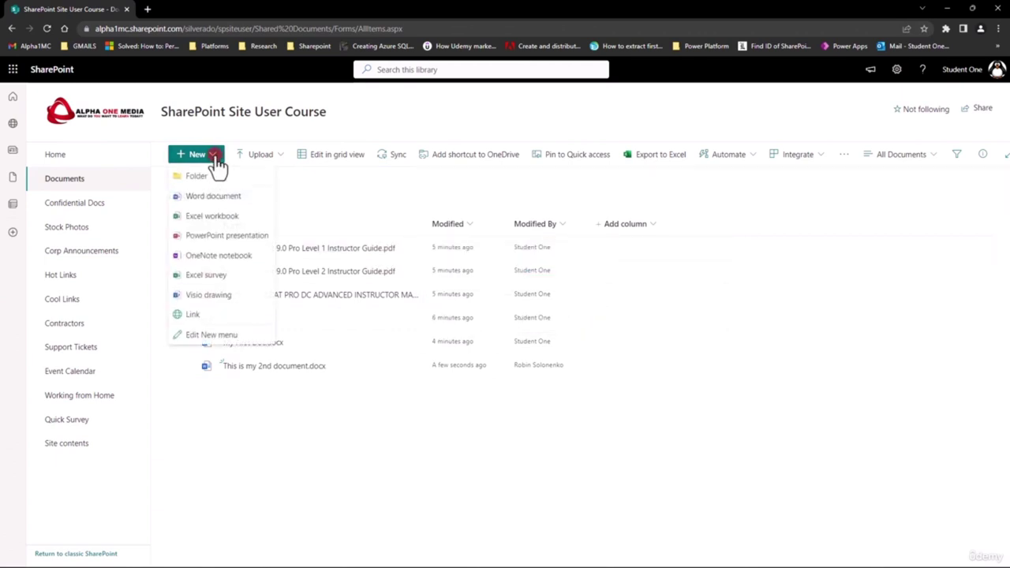
pyautogui.click(449, 425)
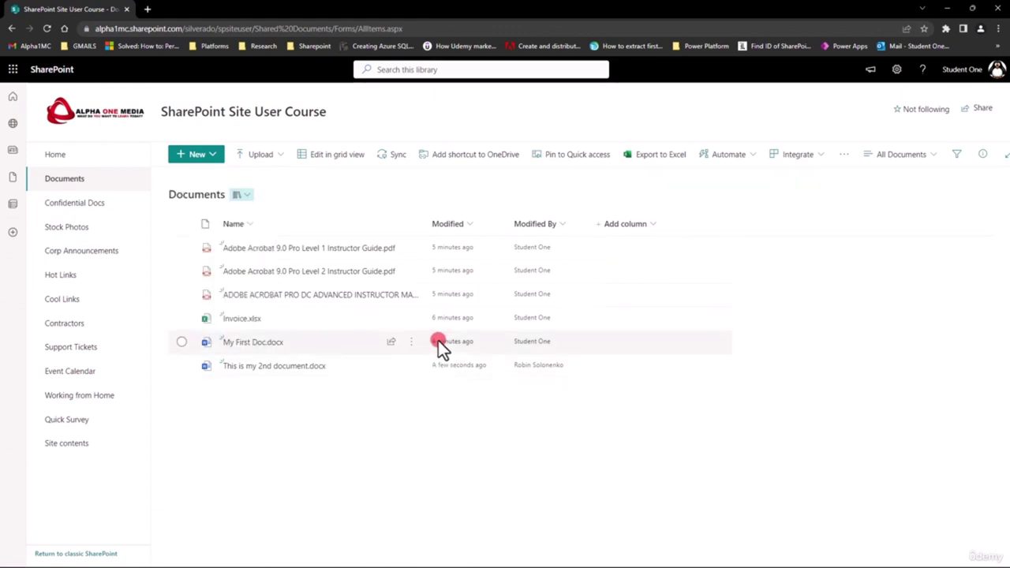
pyautogui.moveTo(416, 222); pyautogui.dragTo(476, 223)
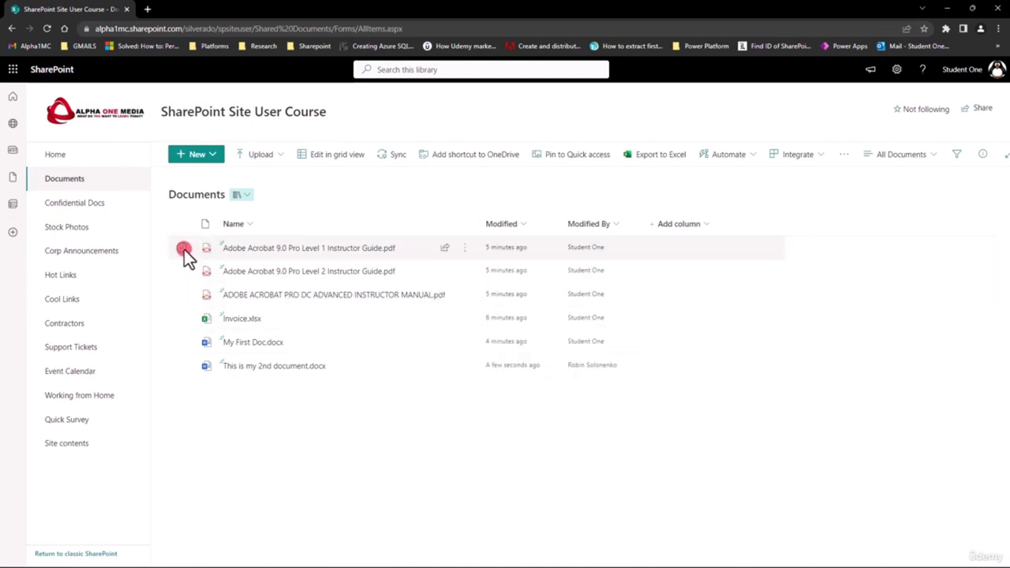
# Check out Invoice.xlsx from its more-actions menu.
pyautogui.click(183, 318)
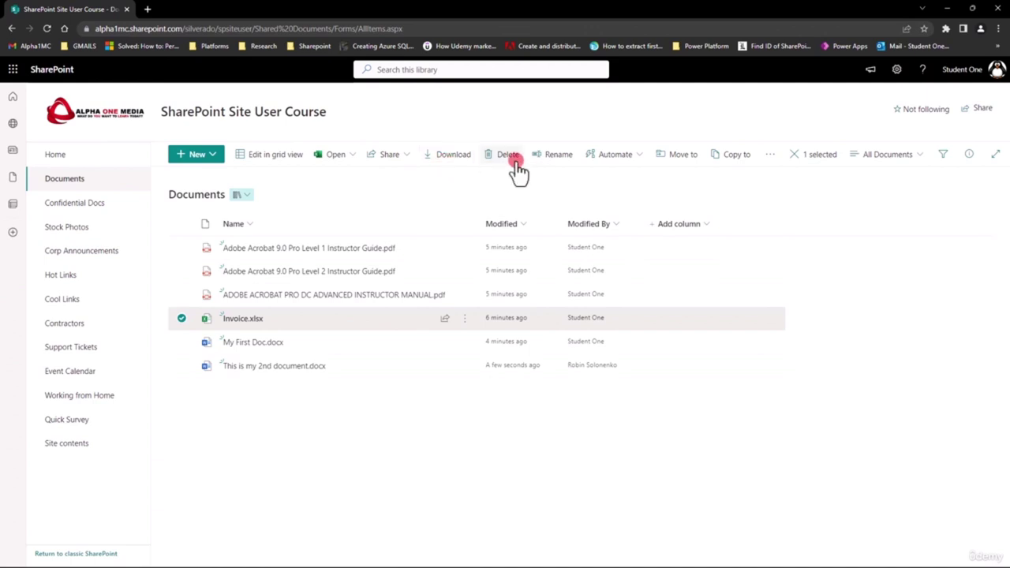
pyautogui.click(773, 156)
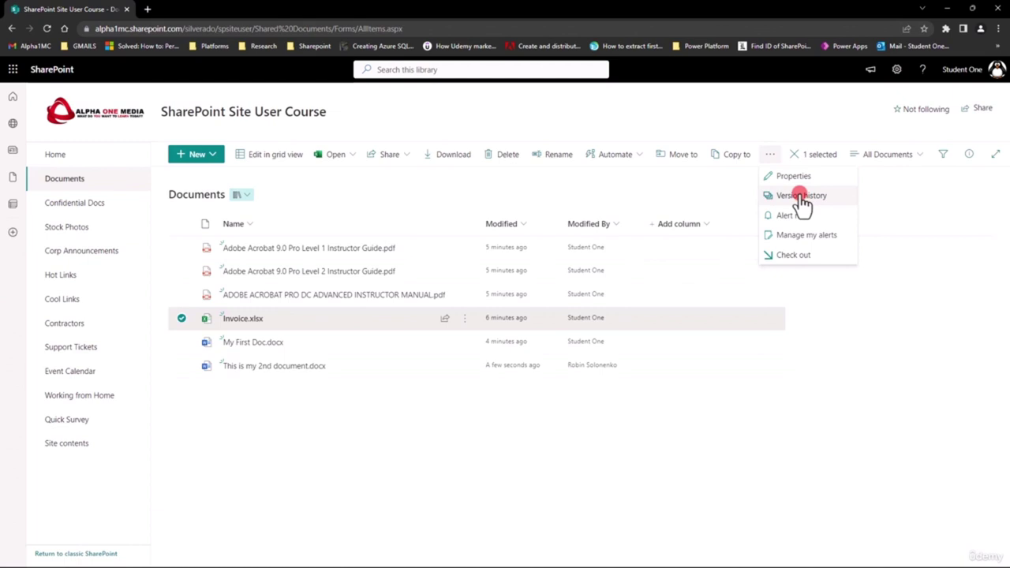
pyautogui.click(792, 255)
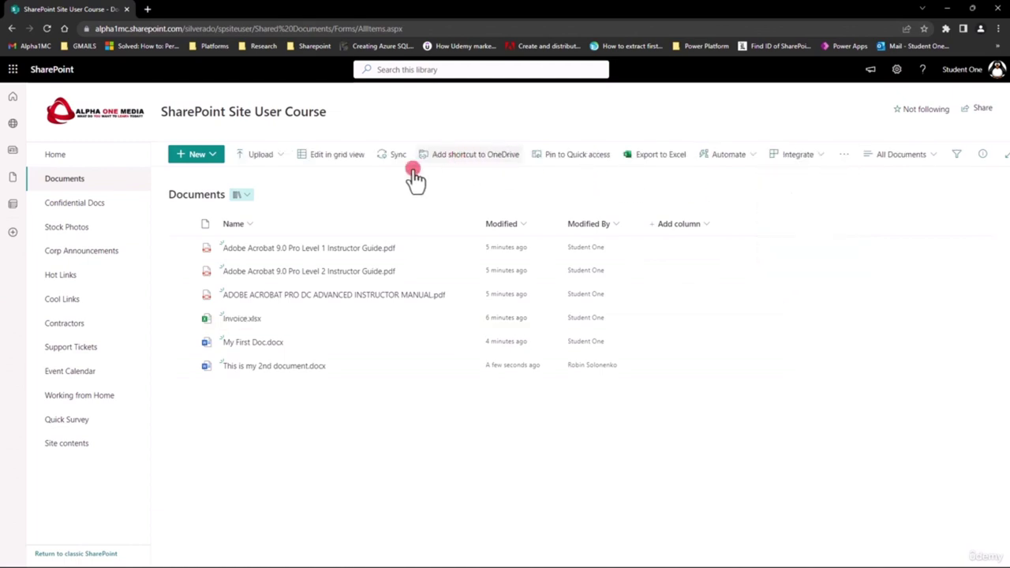
# Share Invoice.xlsx through a link from its Show actions menu.
pyautogui.click(179, 320)
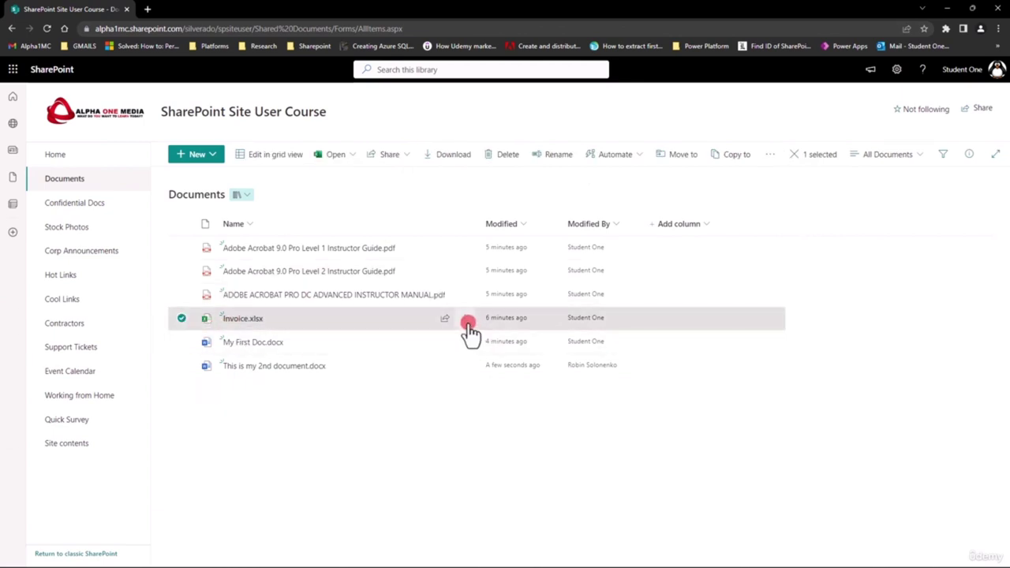
pyautogui.moveTo(469, 328)
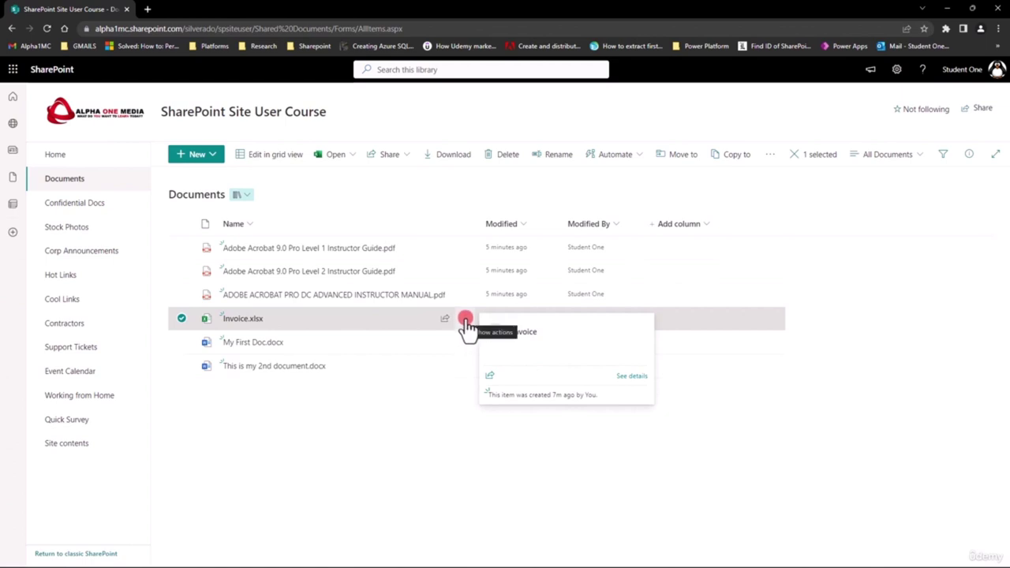
pyautogui.click(467, 322)
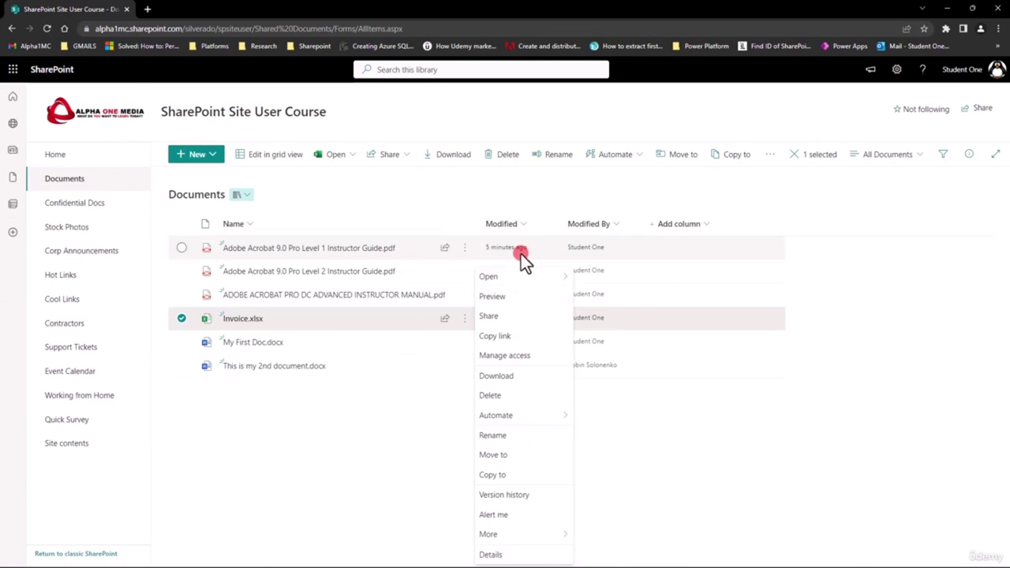
pyautogui.moveTo(523, 277)
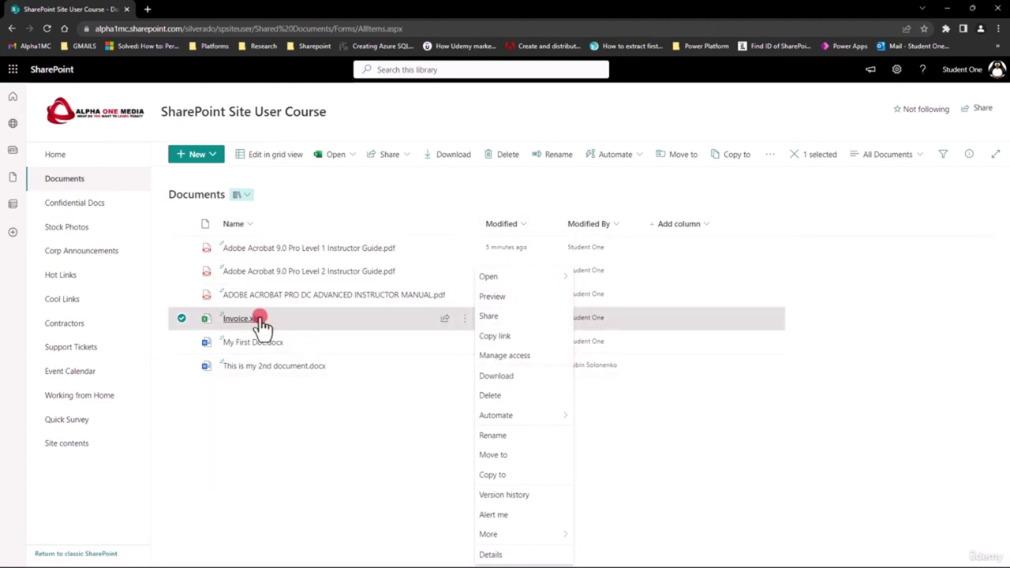
pyautogui.click(498, 317)
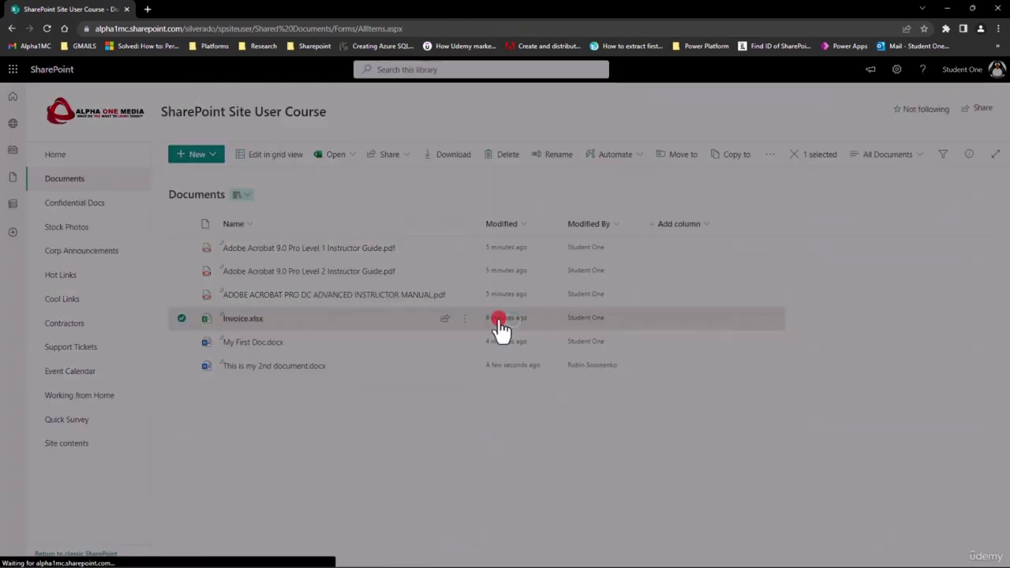
# Add the suggested colleague as the recipient of the Invoice.xlsx link.
pyautogui.click(597, 262)
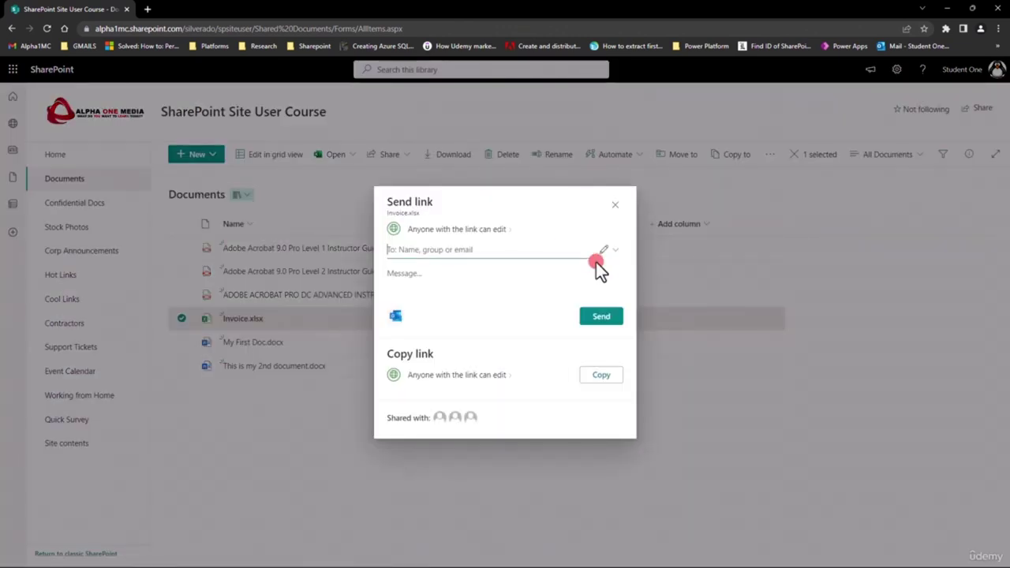
pyautogui.click(467, 265)
pyautogui.write('student')
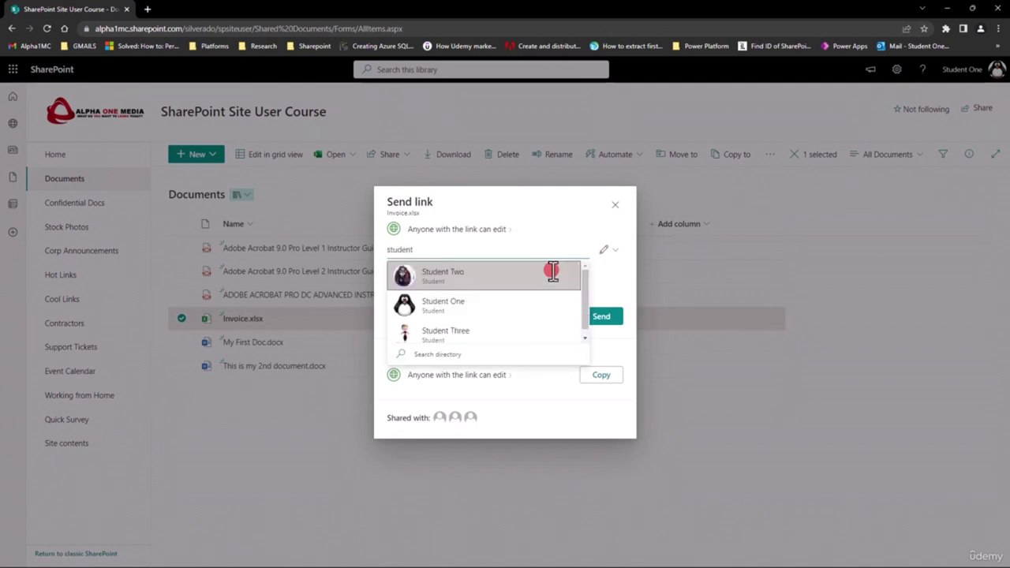
pyautogui.click(470, 276)
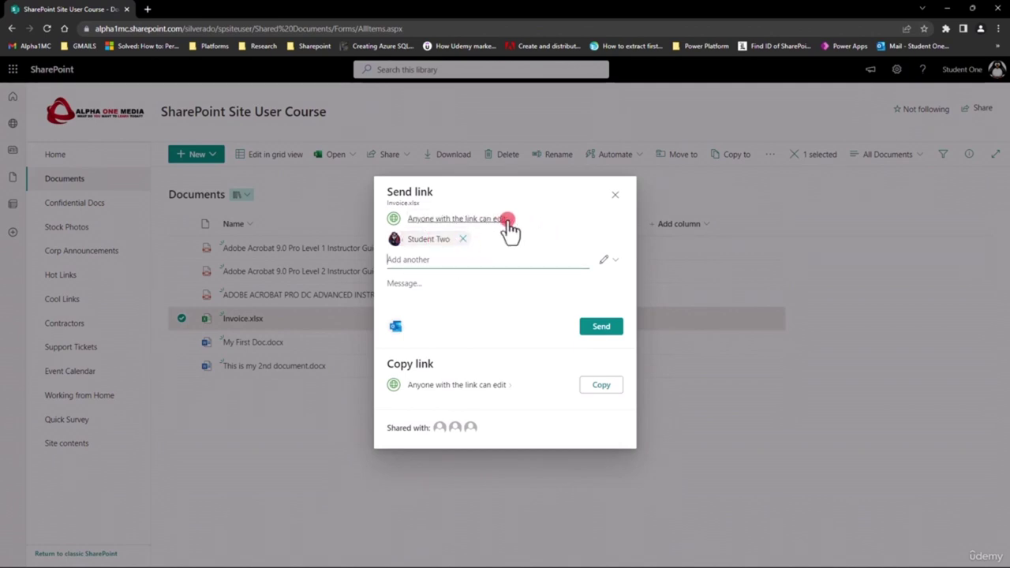
pyautogui.click(485, 261)
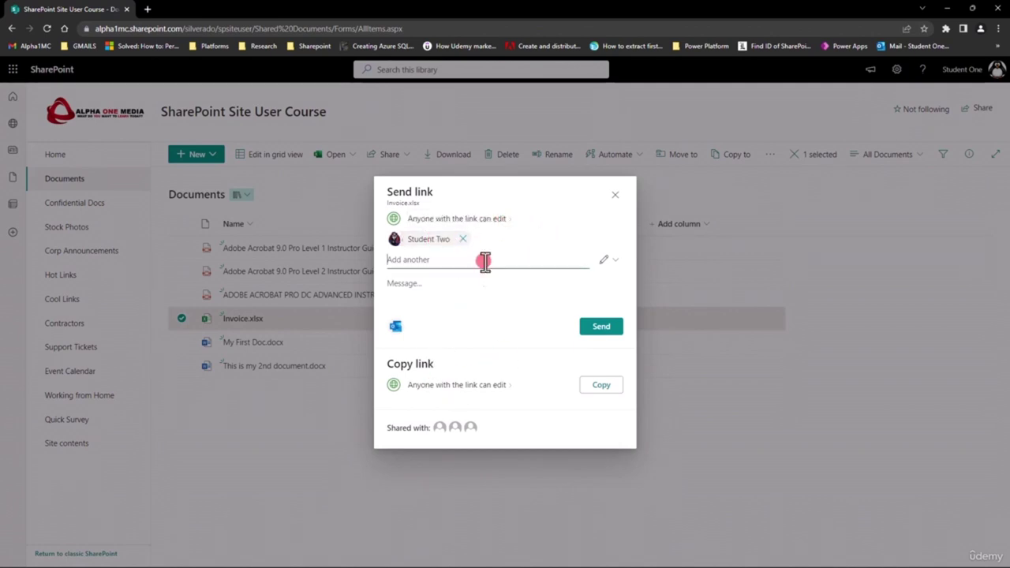
# Limit the link to Specific people with Can view access, then send it.
pyautogui.click(504, 220)
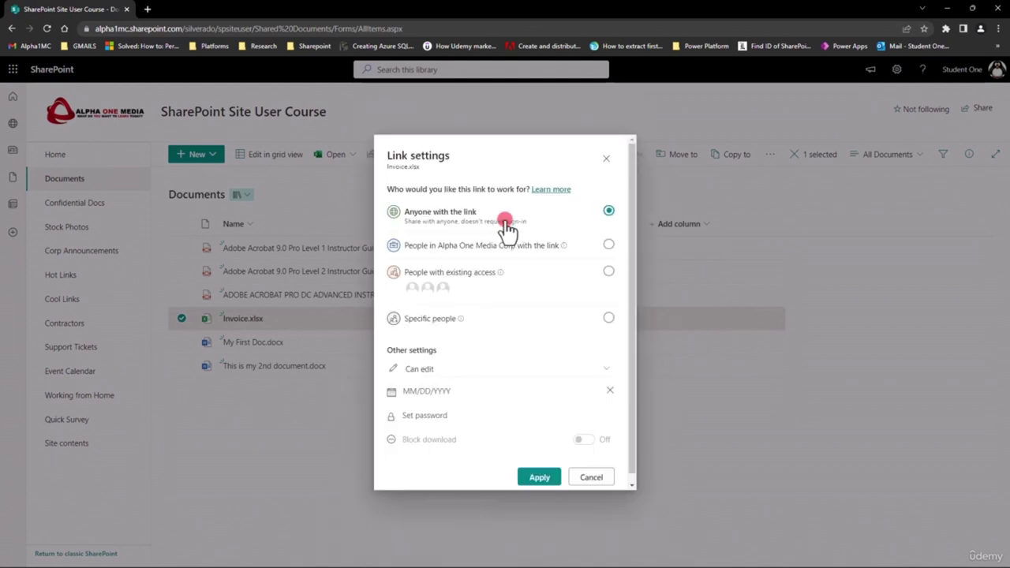
pyautogui.scroll(-1, 521, 281)
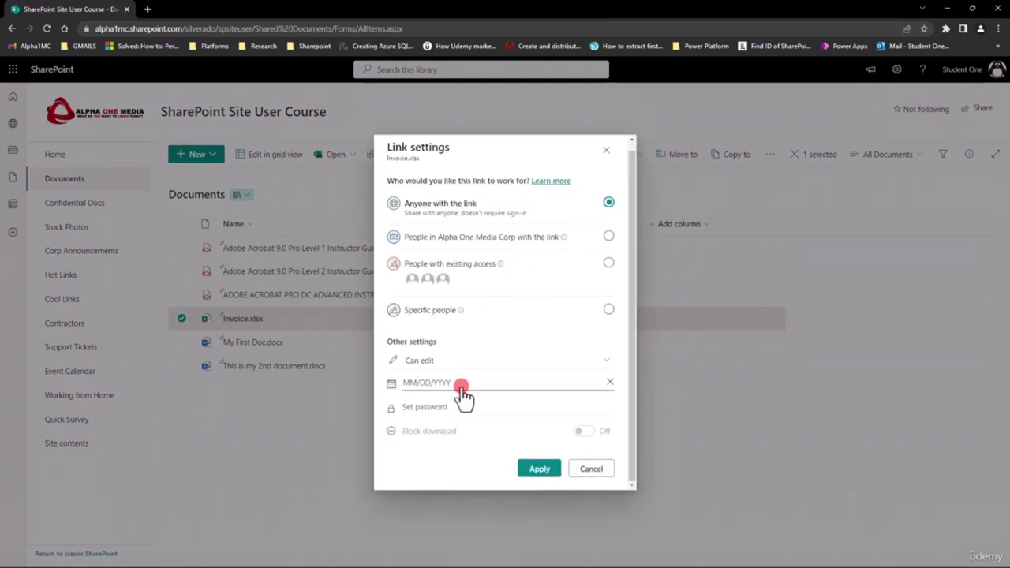
pyautogui.click(424, 371)
pyautogui.click(433, 417)
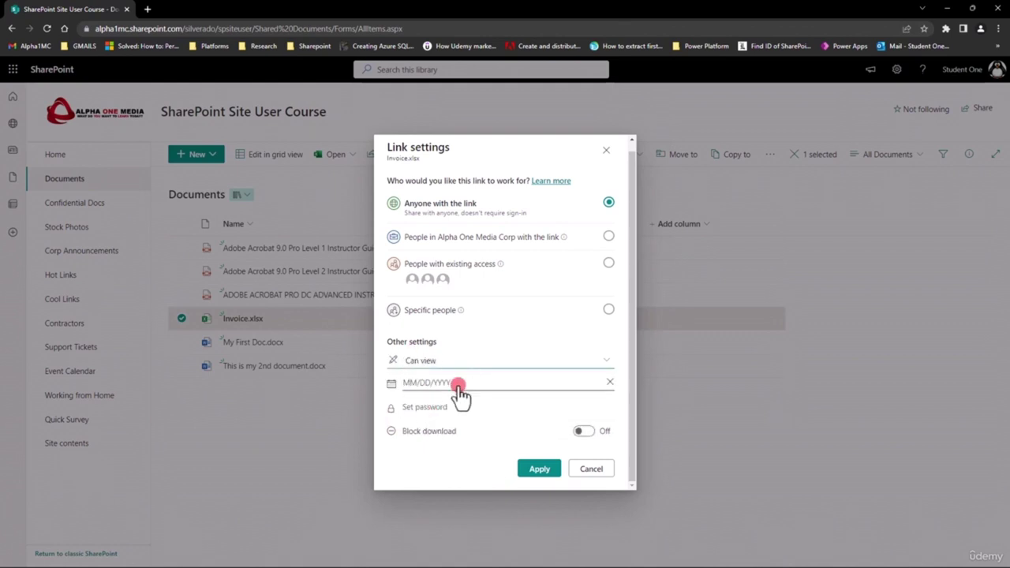
pyautogui.click(523, 384)
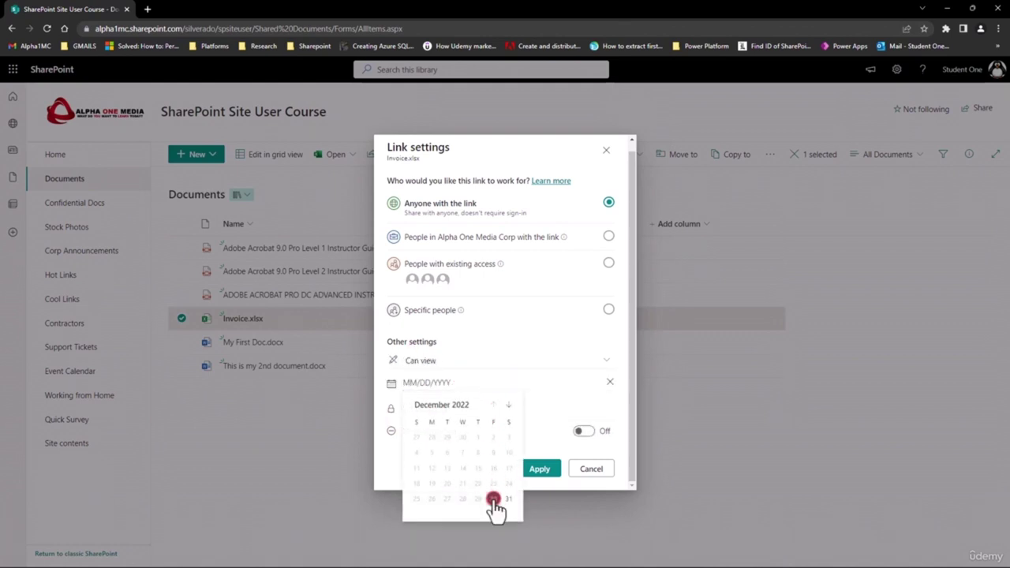
pyautogui.click(510, 315)
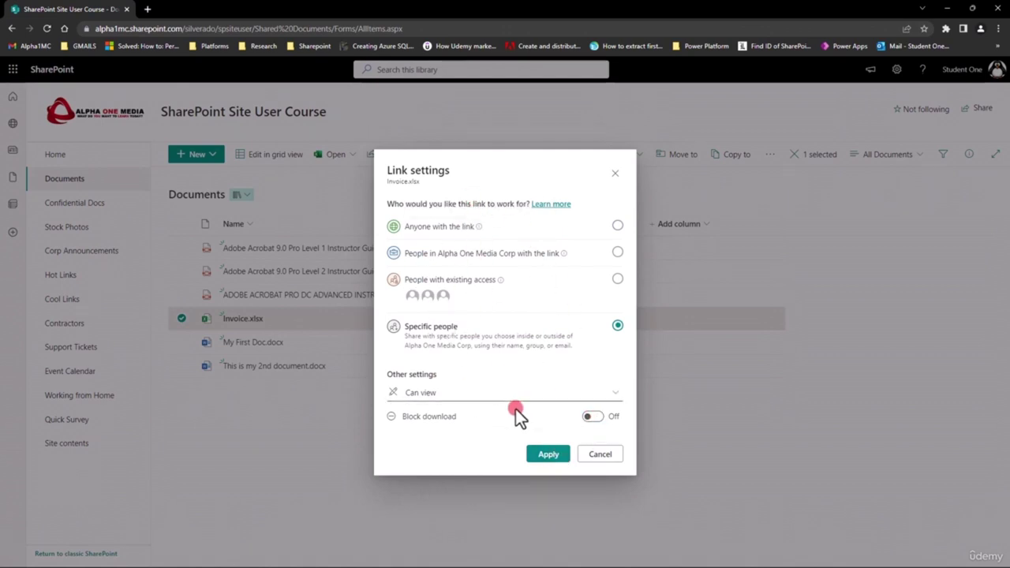
pyautogui.click(549, 455)
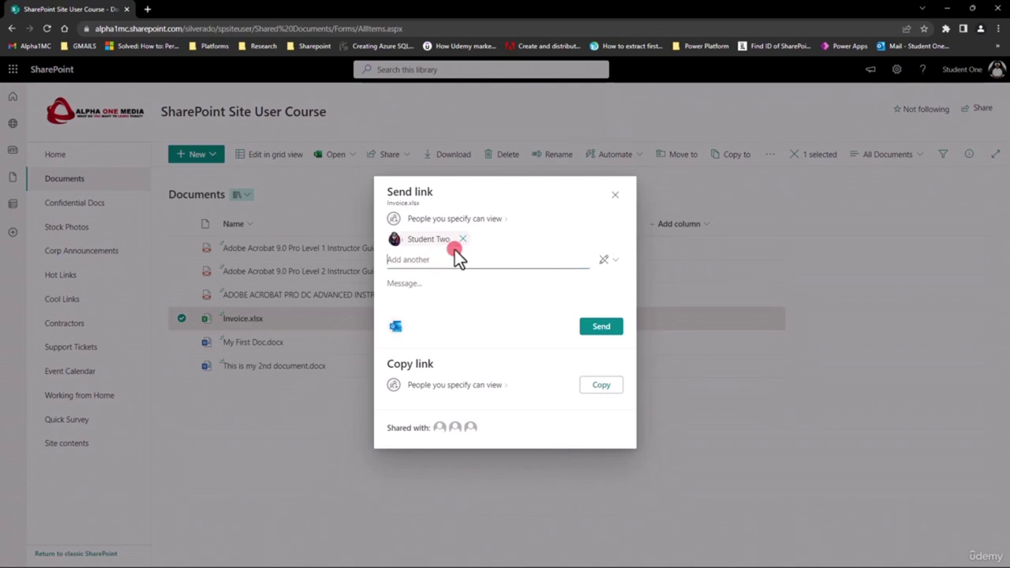
pyautogui.click(599, 327)
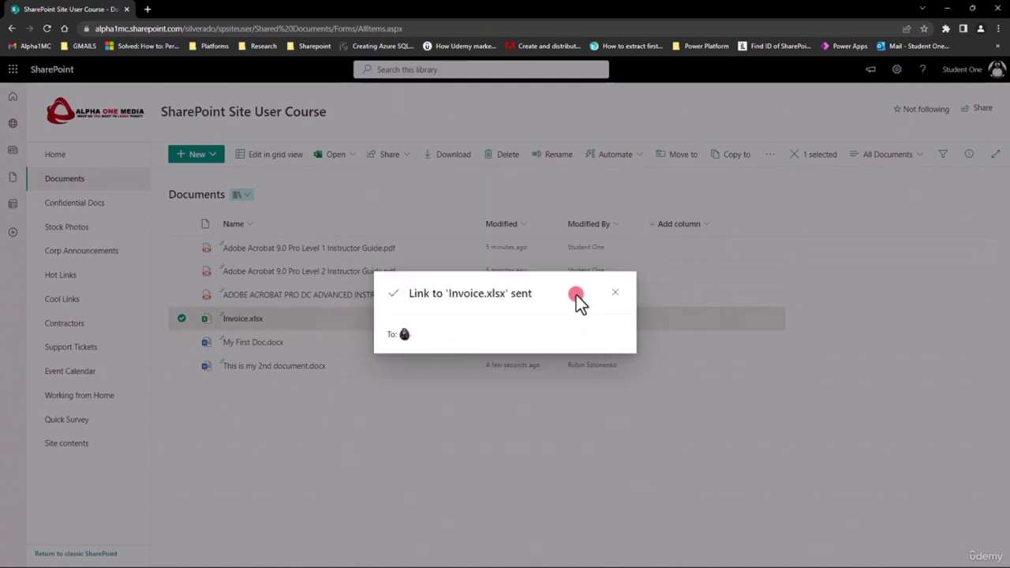
pyautogui.click(615, 295)
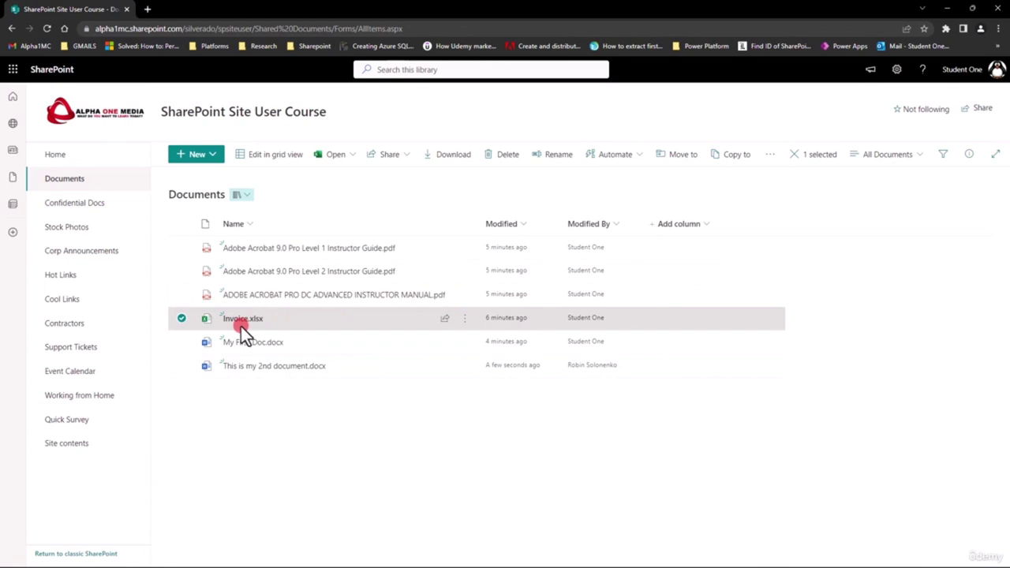
pyautogui.moveTo(239, 324)
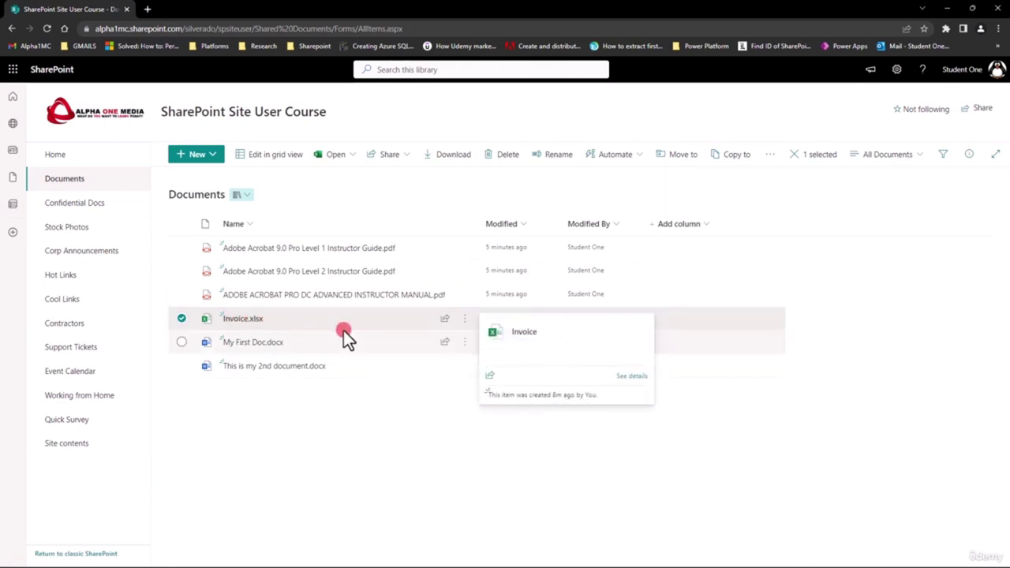
pyautogui.moveTo(270, 325)
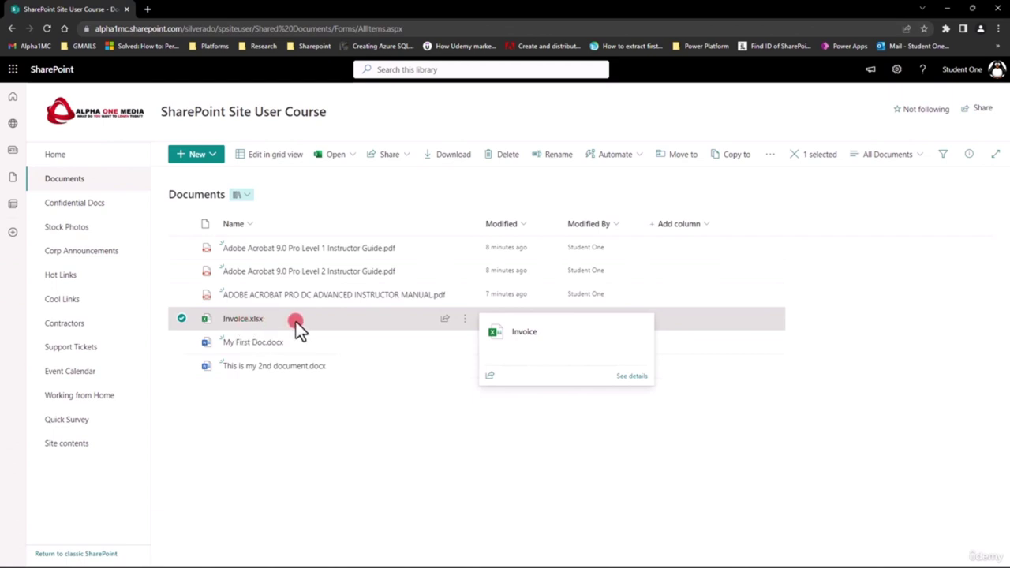
pyautogui.click(465, 319)
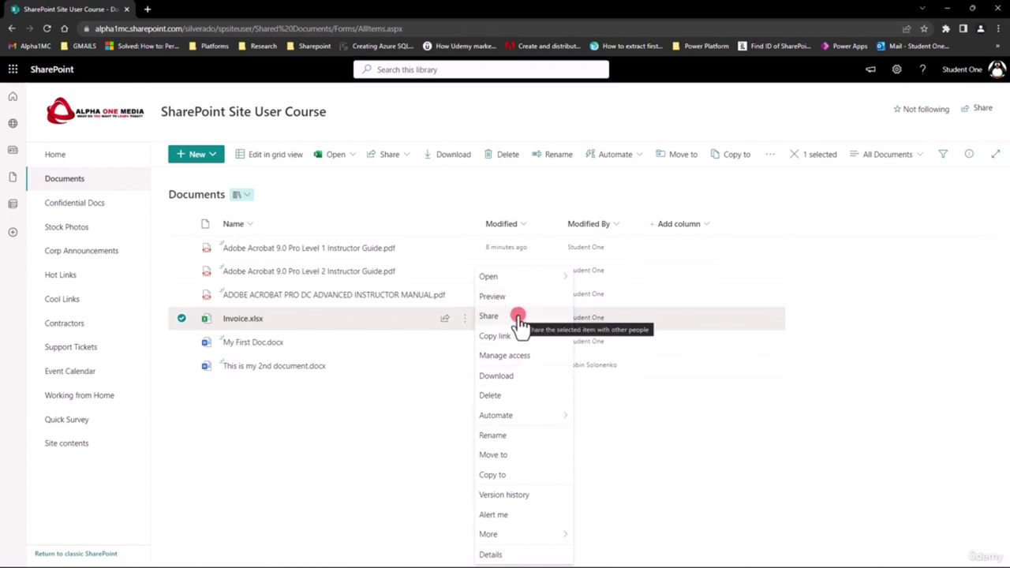
pyautogui.click(411, 420)
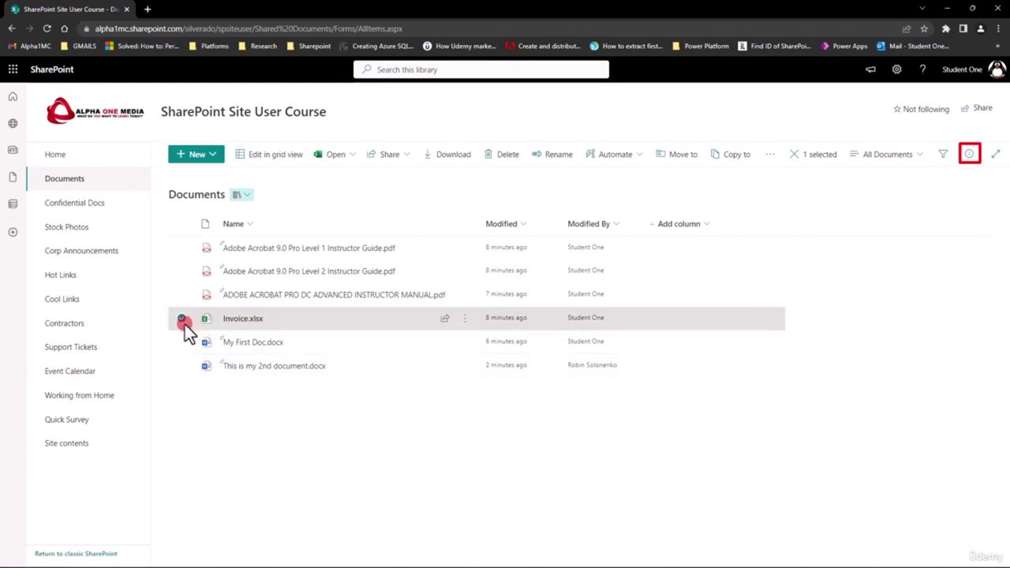
# Show Invoice.xlsx details, copy its direct Path link, then deselect the file.
pyautogui.click(971, 155)
pyautogui.scroll(-3, 927, 418)
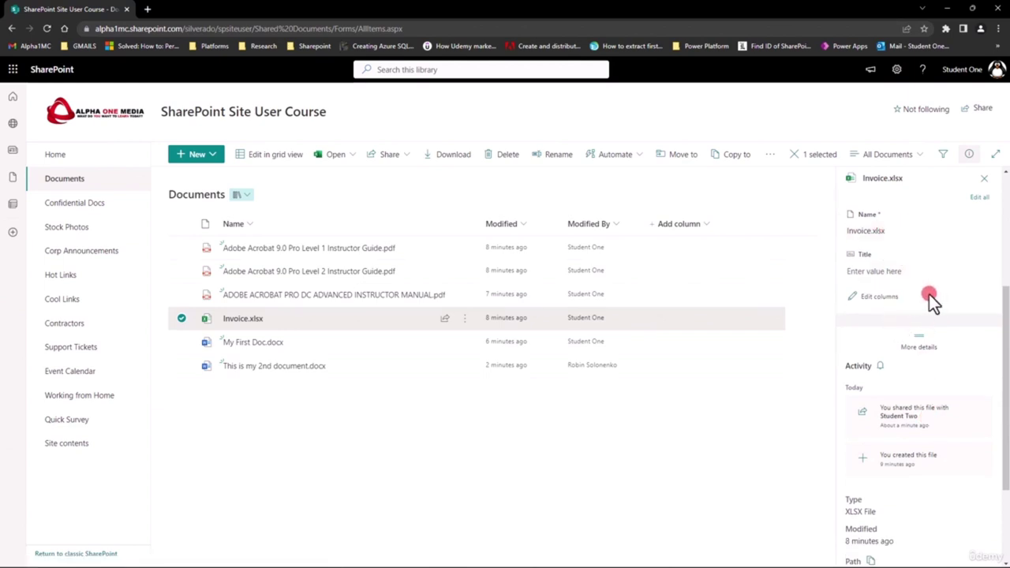
pyautogui.scroll(-3, 930, 308)
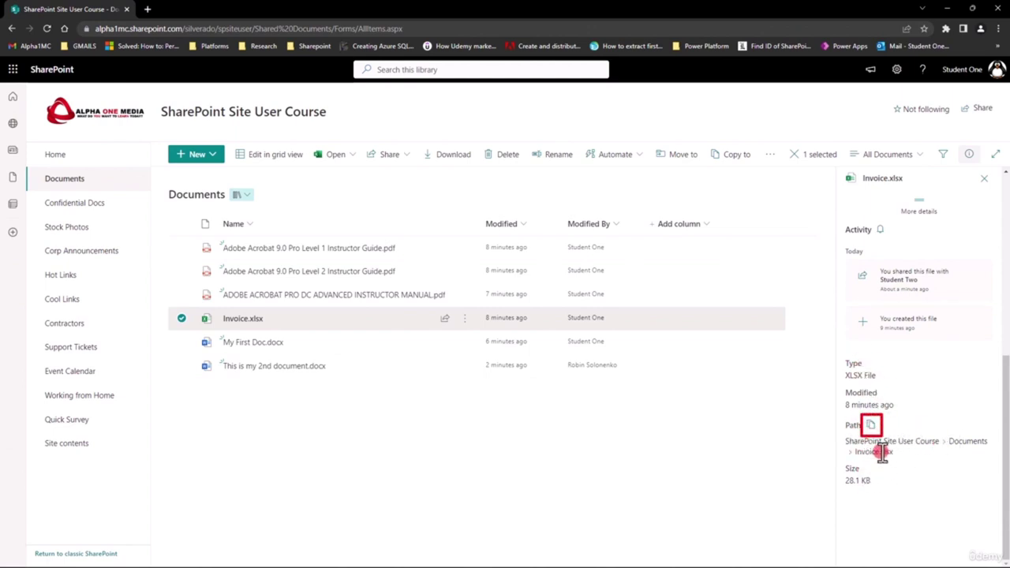
pyautogui.click(871, 427)
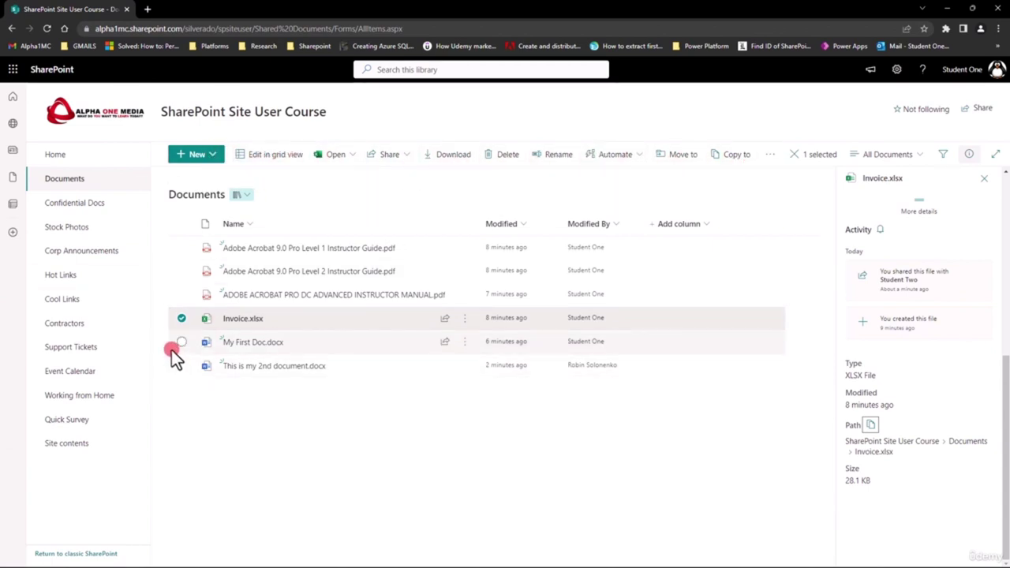
pyautogui.click(181, 319)
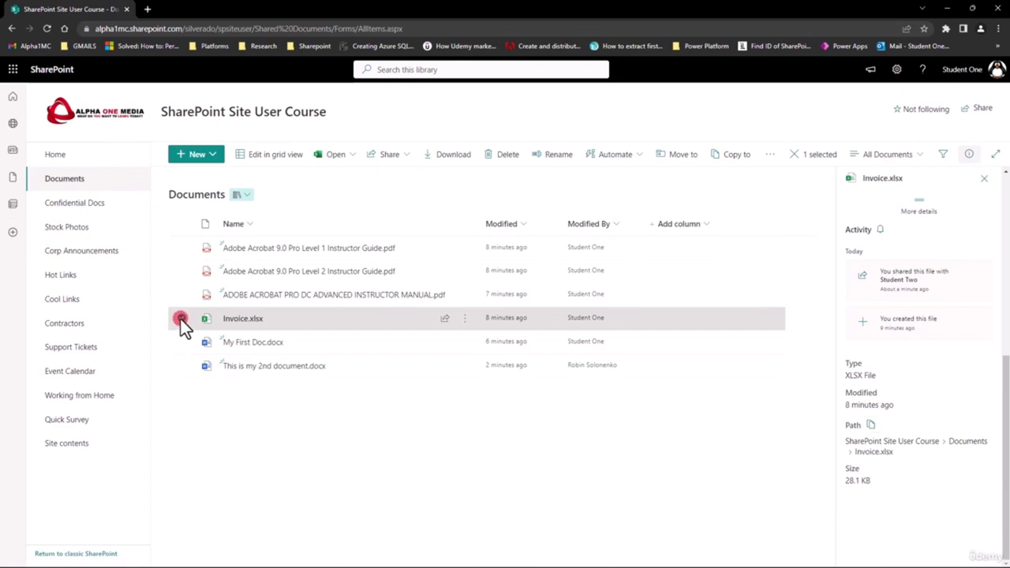
# Open My First Doc.docx in Word, check its editing modes, close it, and reload the library.
pyautogui.click(257, 343)
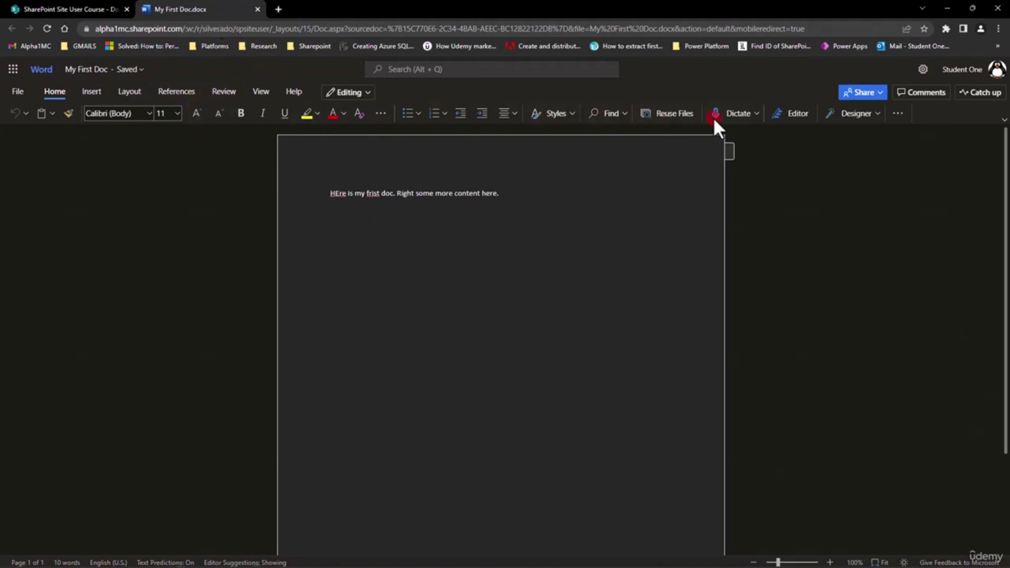
pyautogui.click(369, 93)
pyautogui.click(366, 198)
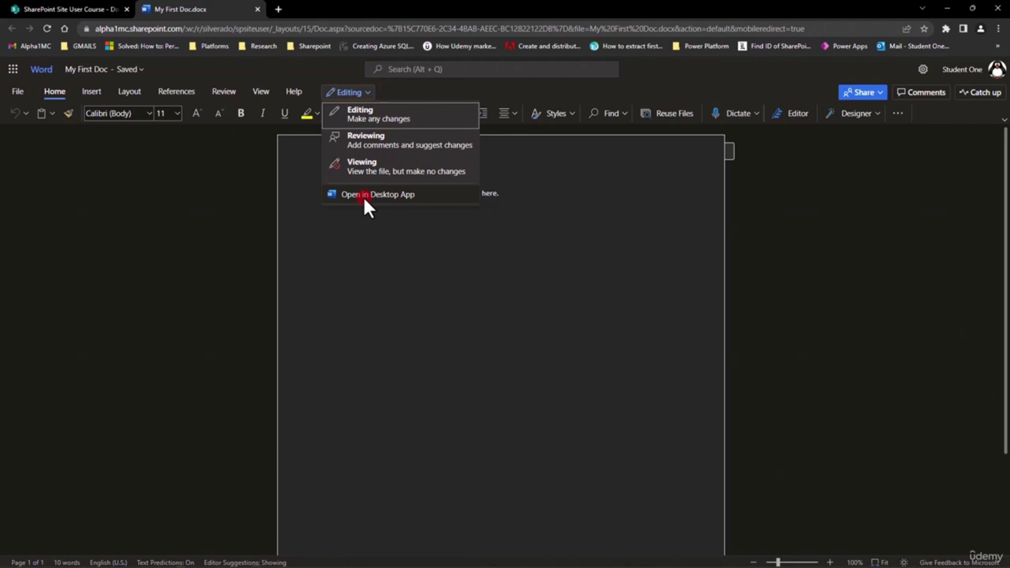
pyautogui.click(366, 244)
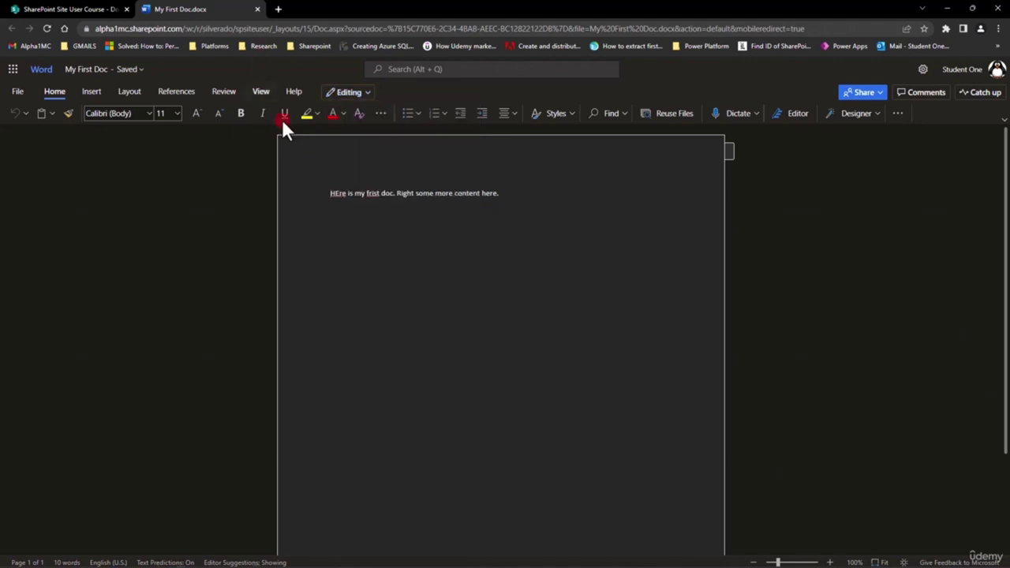
pyautogui.click(257, 9)
pyautogui.click(47, 28)
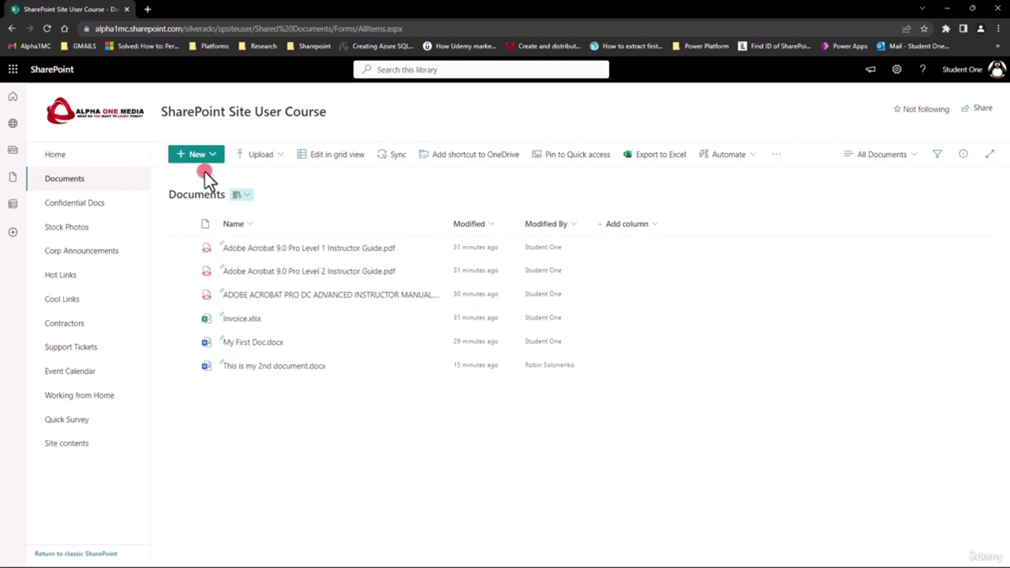
# Switch to Confidential Docs, check the Add column options, and enter Edit in grid view.
pyautogui.click(76, 208)
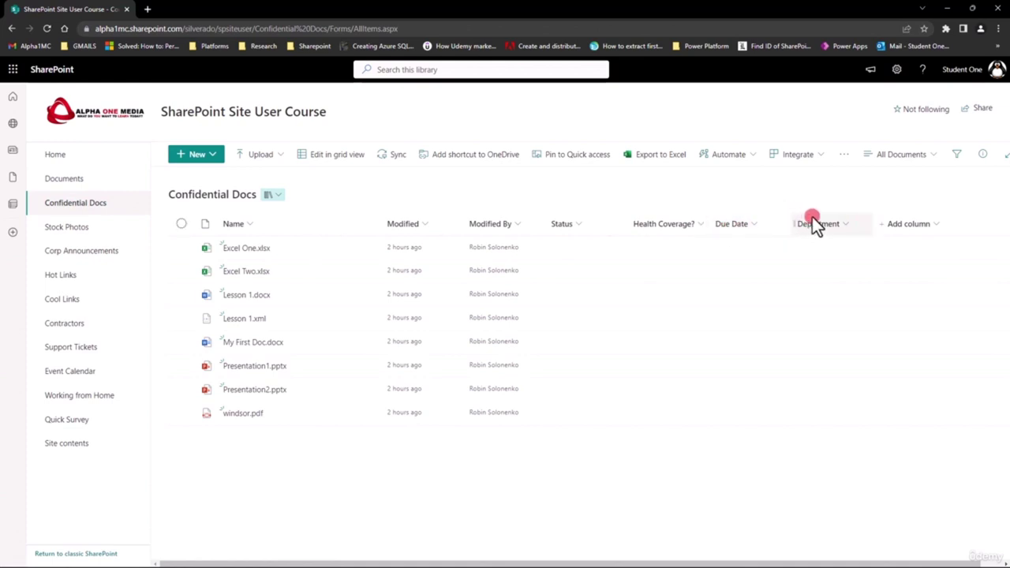
pyautogui.click(935, 224)
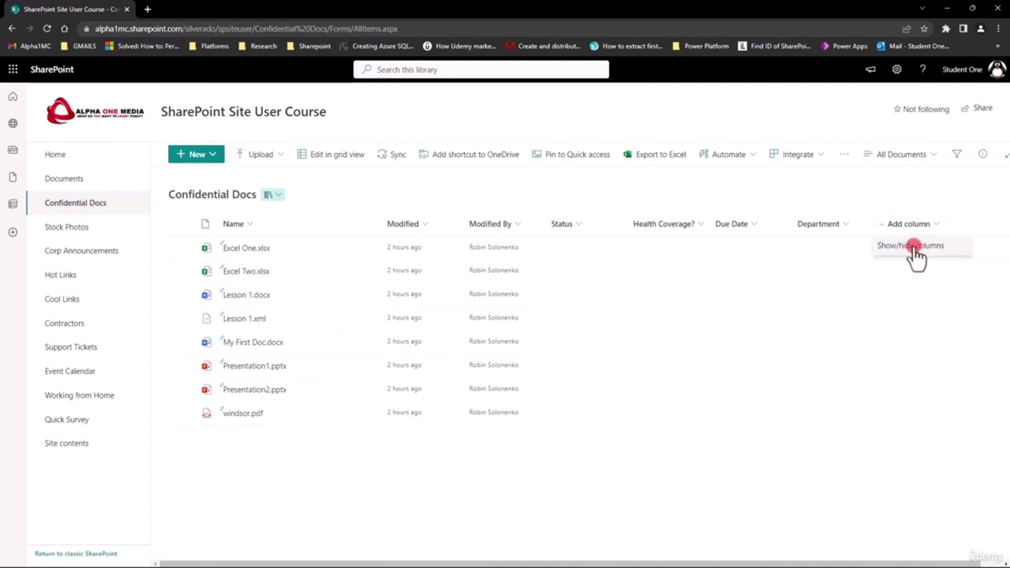
pyautogui.click(828, 192)
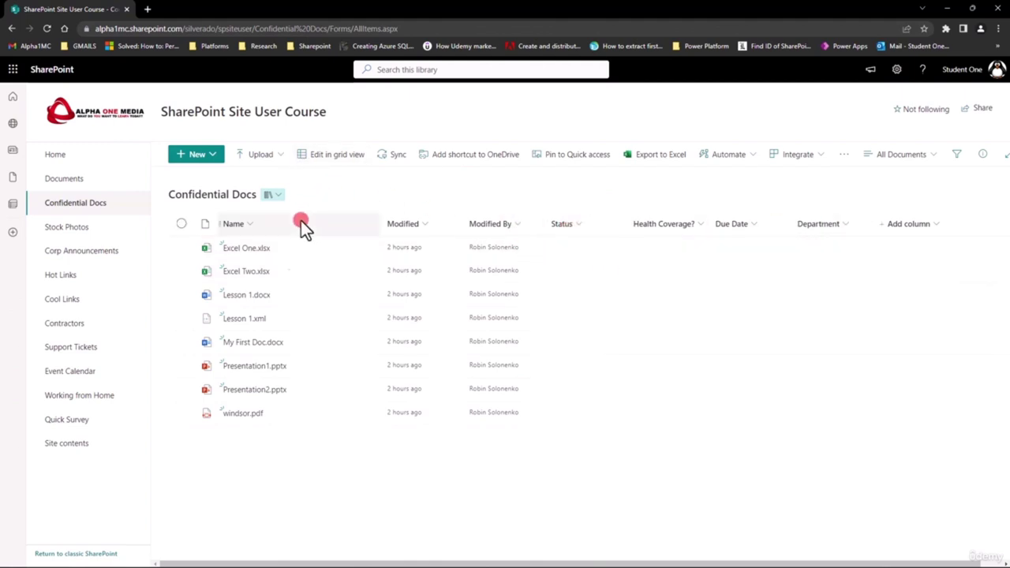
pyautogui.click(335, 167)
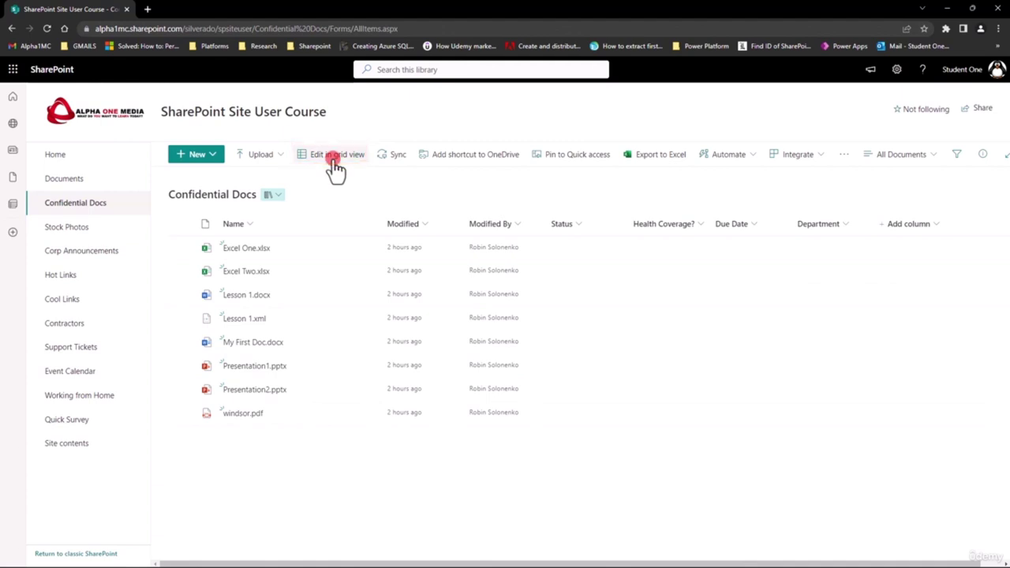
pyautogui.click(332, 167)
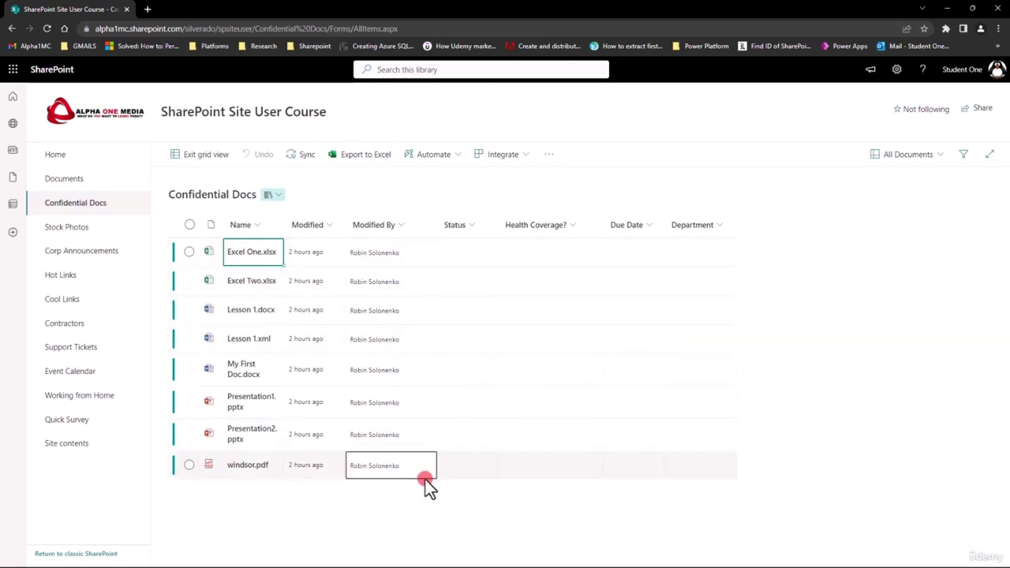
# Set Status: Excel One Pending, Excel Two Approved, Lesson 1.docx Denied, Lesson 1.xml Pending.
pyautogui.click(463, 259)
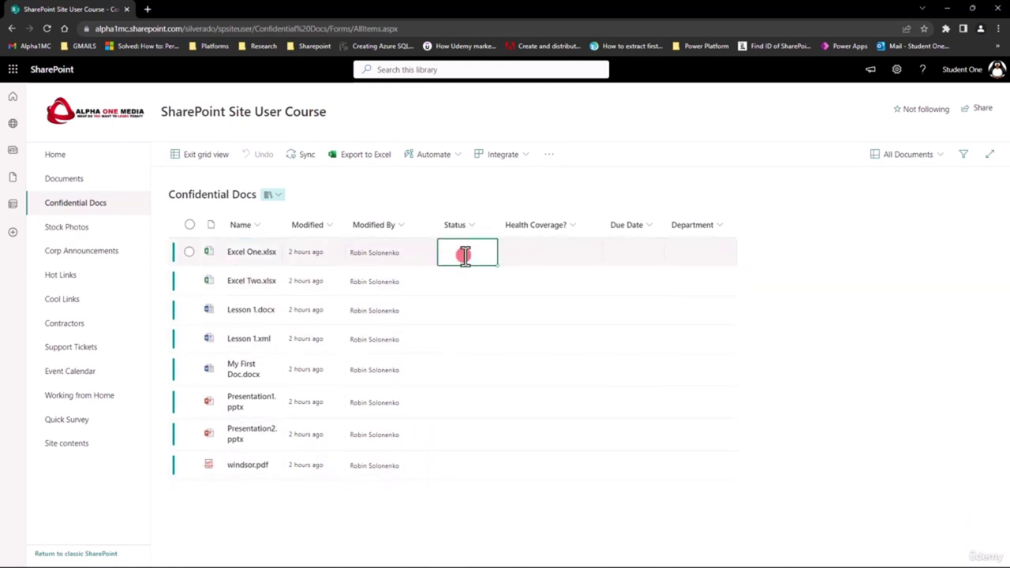
pyautogui.click(470, 254)
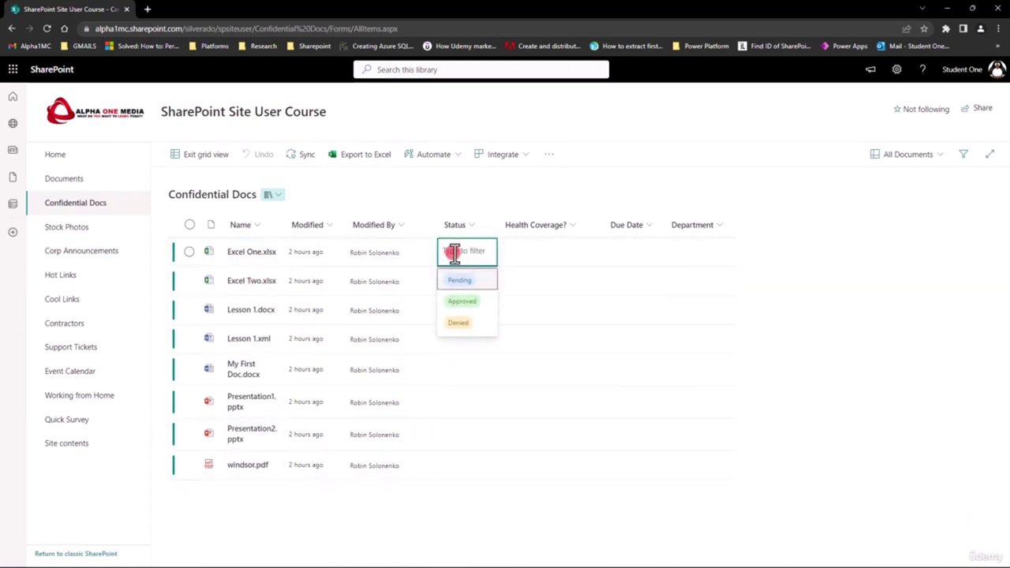
pyautogui.click(459, 283)
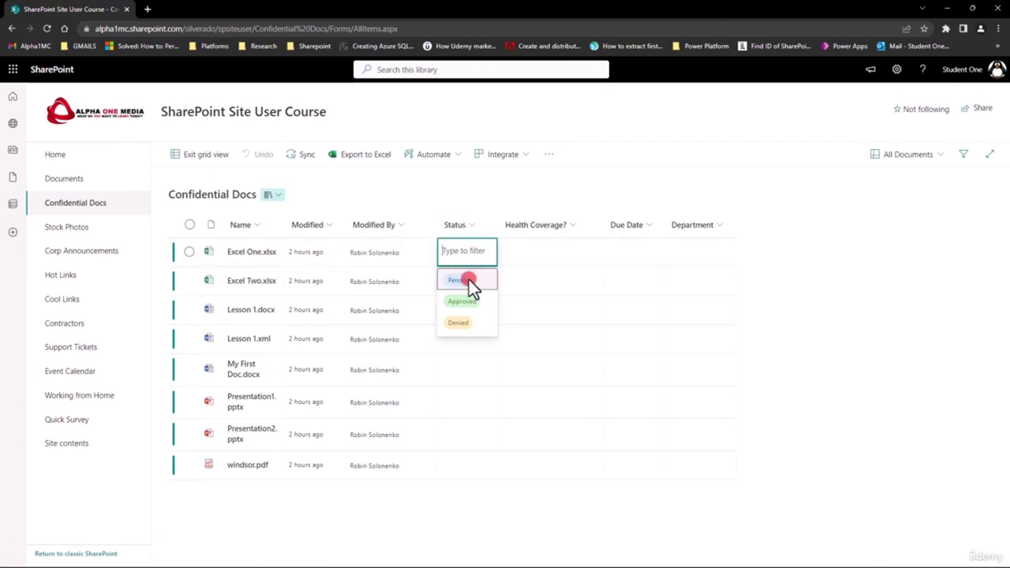
pyautogui.click(464, 282)
pyautogui.click(469, 283)
pyautogui.click(461, 331)
pyautogui.click(470, 322)
pyautogui.click(469, 324)
pyautogui.click(463, 383)
pyautogui.click(497, 336)
pyautogui.click(458, 367)
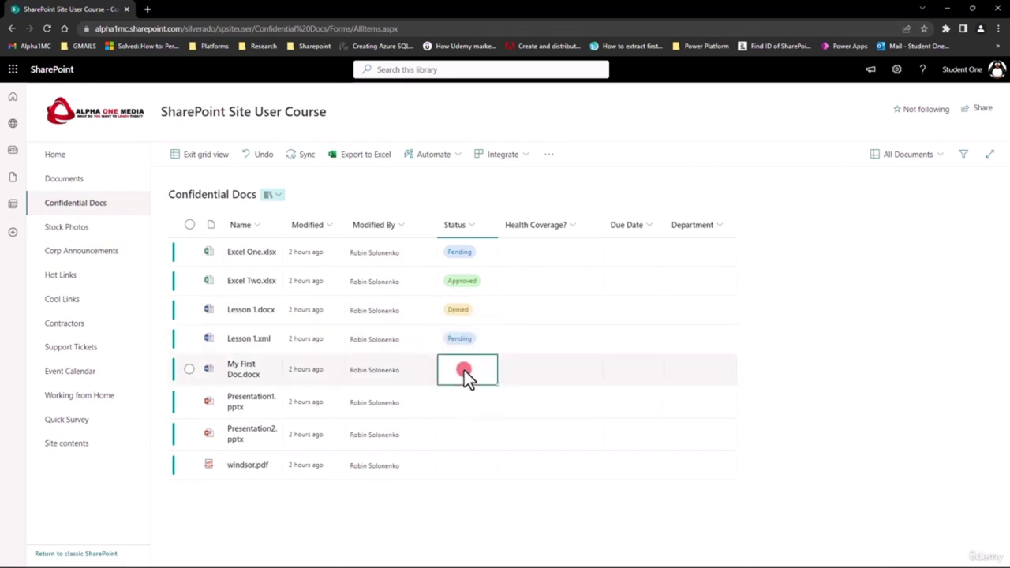
# Set Status: My First Doc Approved, Presentation1 and Presentation2 Denied, windsor.pdf Approved.
pyautogui.click(464, 371)
pyautogui.click(461, 419)
pyautogui.click(474, 402)
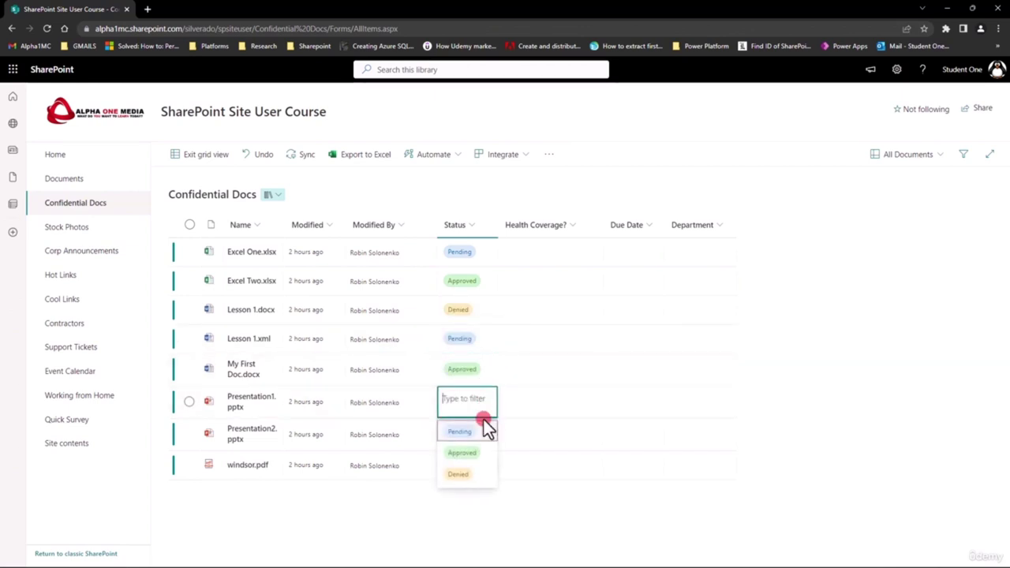
pyautogui.click(464, 476)
pyautogui.click(467, 434)
pyautogui.click(454, 501)
pyautogui.click(472, 464)
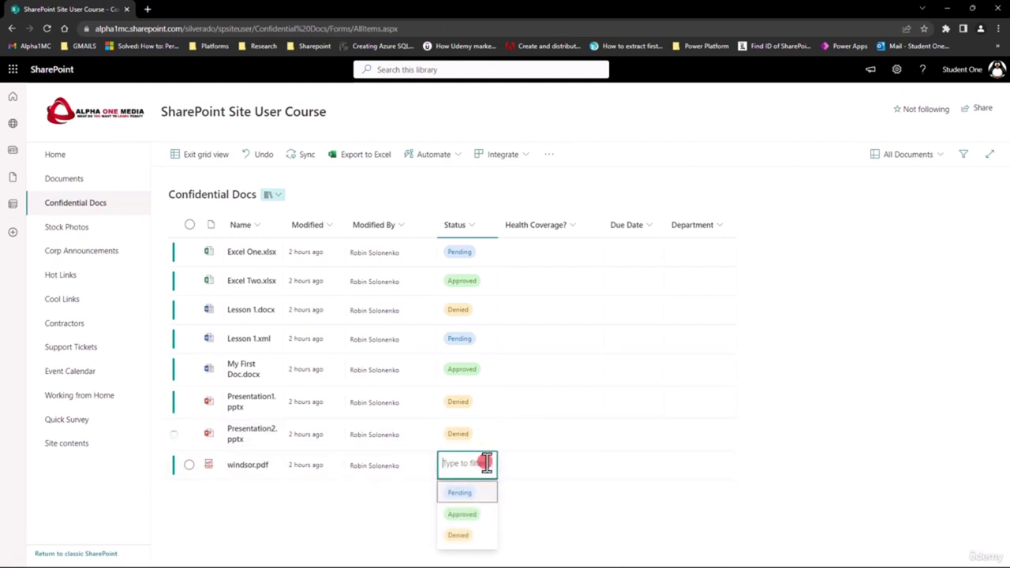
pyautogui.click(469, 514)
# Tick Health Coverage for Excel One, Lesson 1.docx, Lesson 1.xml, Presentation1 and Presentation2.
pyautogui.click(553, 254)
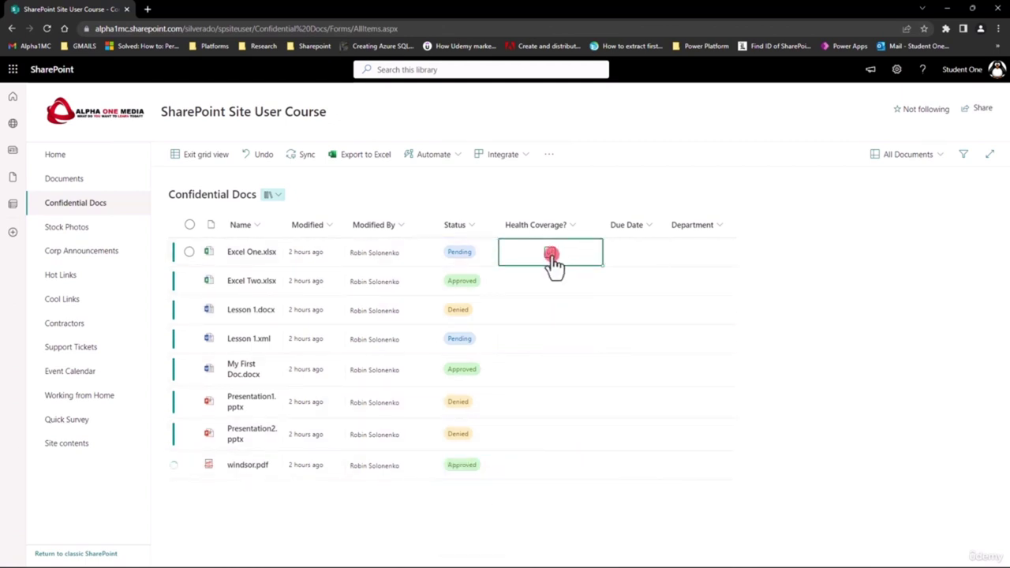
pyautogui.click(551, 255)
pyautogui.click(553, 286)
pyautogui.click(554, 315)
pyautogui.click(550, 309)
pyautogui.click(584, 344)
pyautogui.click(550, 341)
pyautogui.click(571, 380)
pyautogui.click(577, 405)
pyautogui.click(579, 436)
pyautogui.click(548, 403)
pyautogui.click(579, 434)
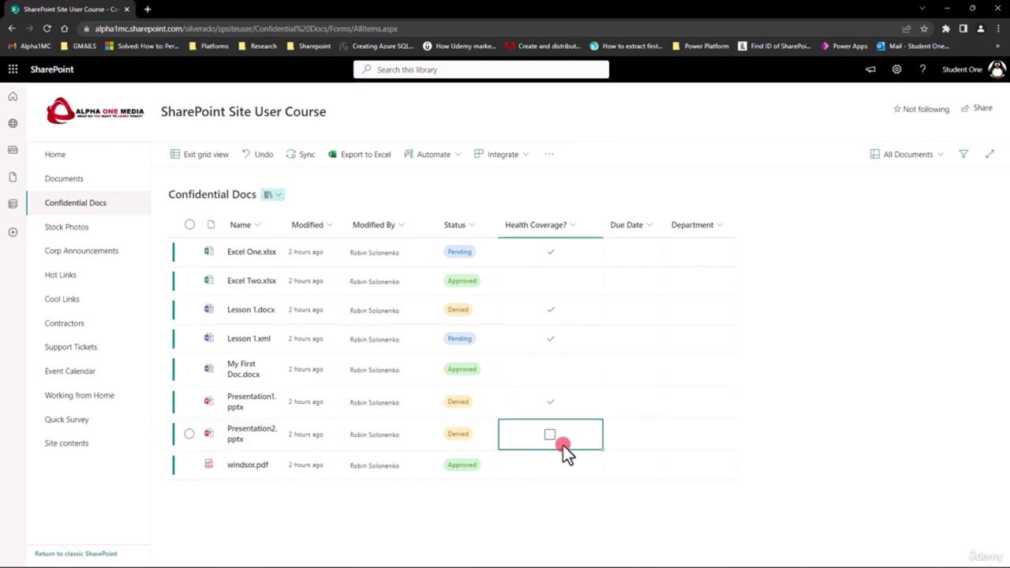
pyautogui.click(550, 435)
# Set Due Dates: Excel One 1/18/2023, Excel Two 12/15/2022, Lesson 1.xml 2/16/2023, My First Doc 12/31/2022.
pyautogui.click(647, 262)
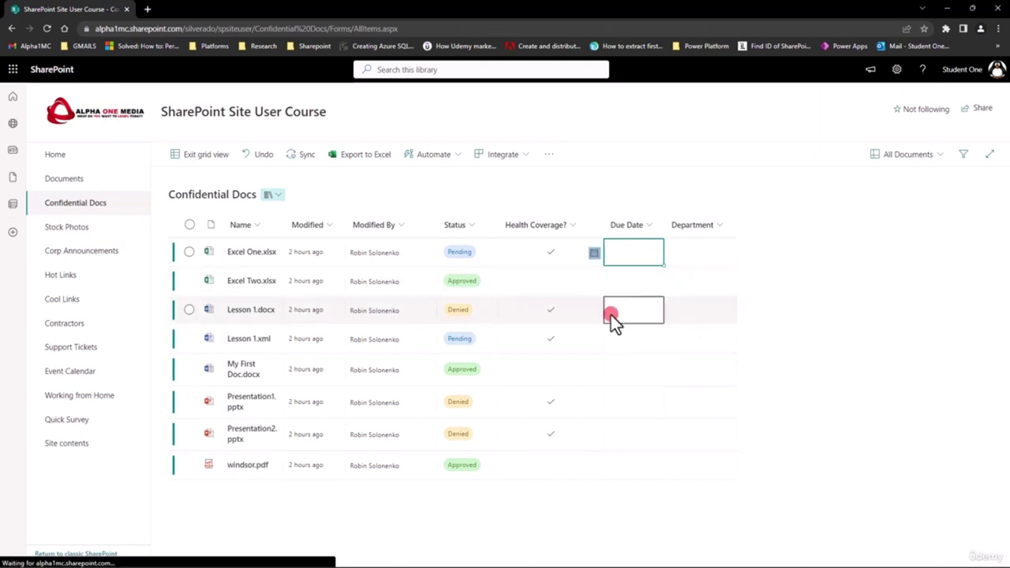
pyautogui.click(595, 253)
pyautogui.click(658, 277)
pyautogui.click(606, 330)
pyautogui.click(637, 281)
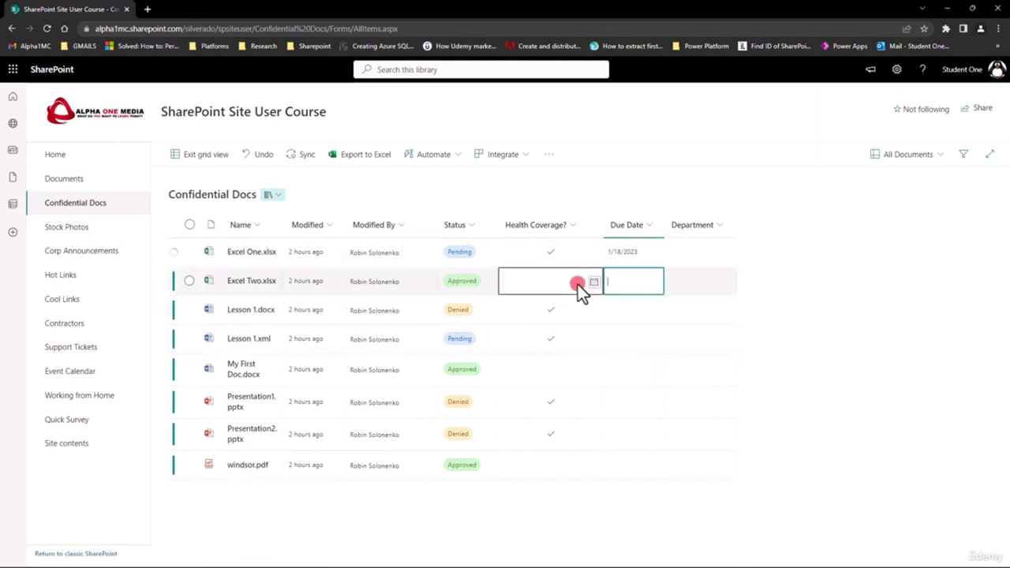
pyautogui.click(595, 283)
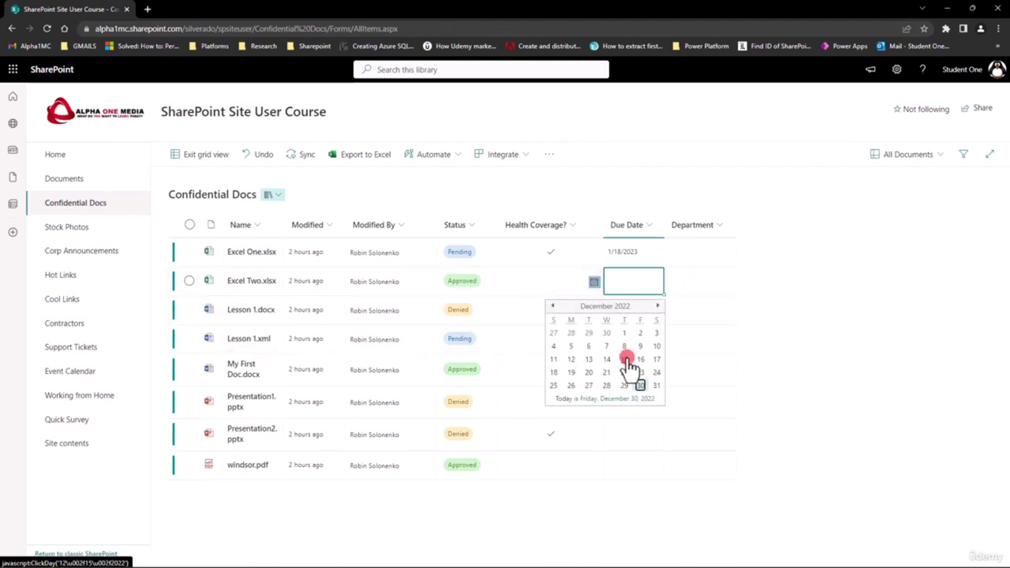
pyautogui.click(632, 359)
pyautogui.click(636, 344)
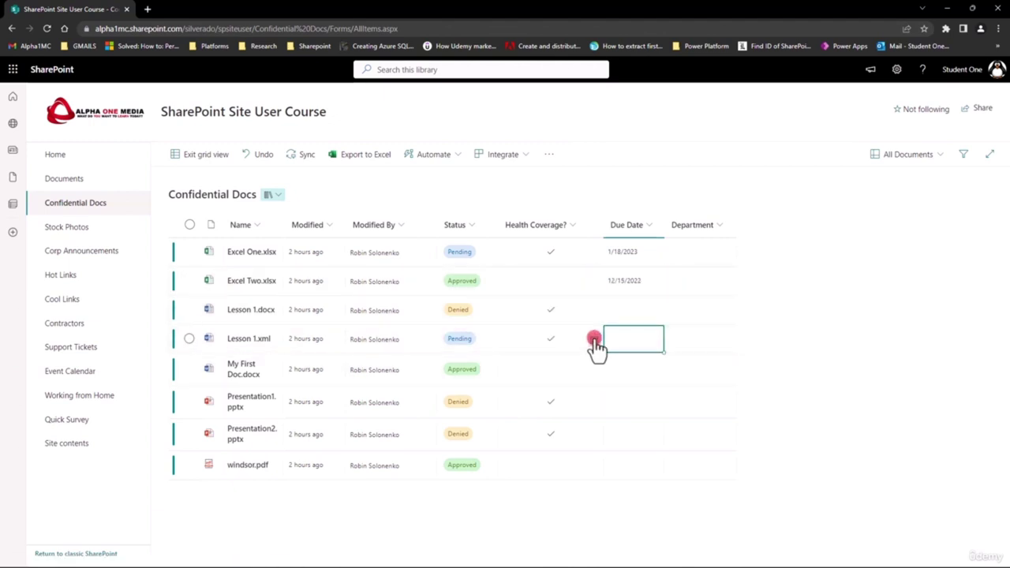
pyautogui.click(596, 341)
pyautogui.click(658, 364)
pyautogui.click(658, 364)
pyautogui.click(624, 417)
pyautogui.click(656, 399)
pyautogui.click(645, 368)
pyautogui.click(594, 371)
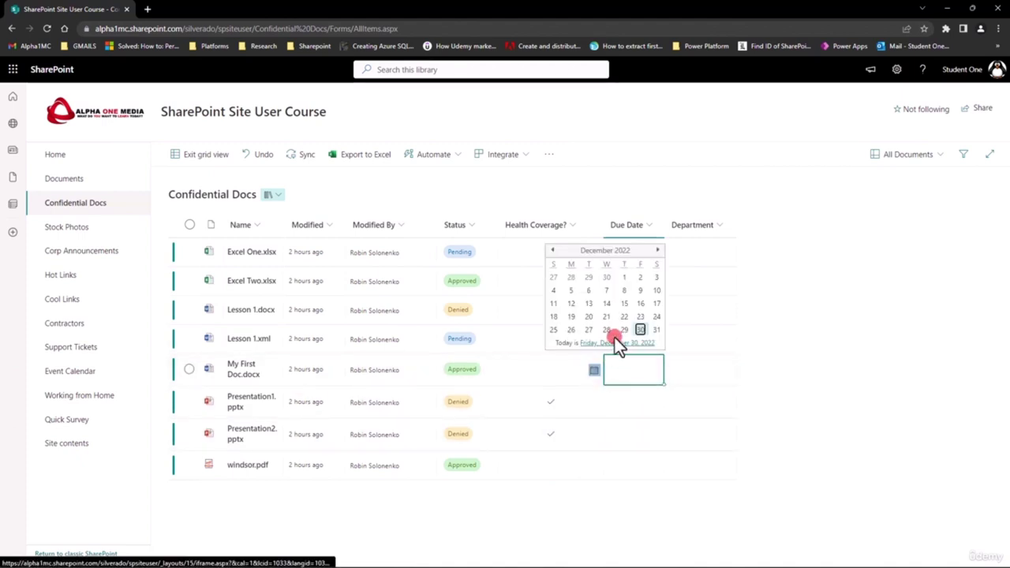
pyautogui.click(658, 331)
# Set Due Dates: Presentation1 2/10/2023, Lesson 1.docx 2/8/2023, Presentation2 2/2/2023, windsor.pdf 2/15/2023.
pyautogui.click(637, 406)
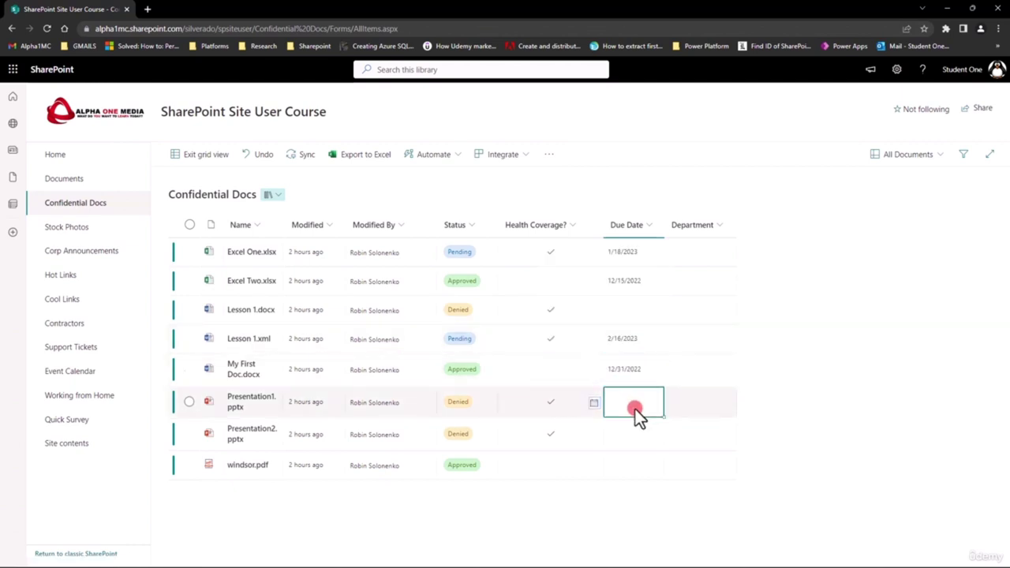
pyautogui.click(595, 403)
pyautogui.click(658, 283)
pyautogui.click(657, 282)
pyautogui.click(638, 323)
pyautogui.click(624, 314)
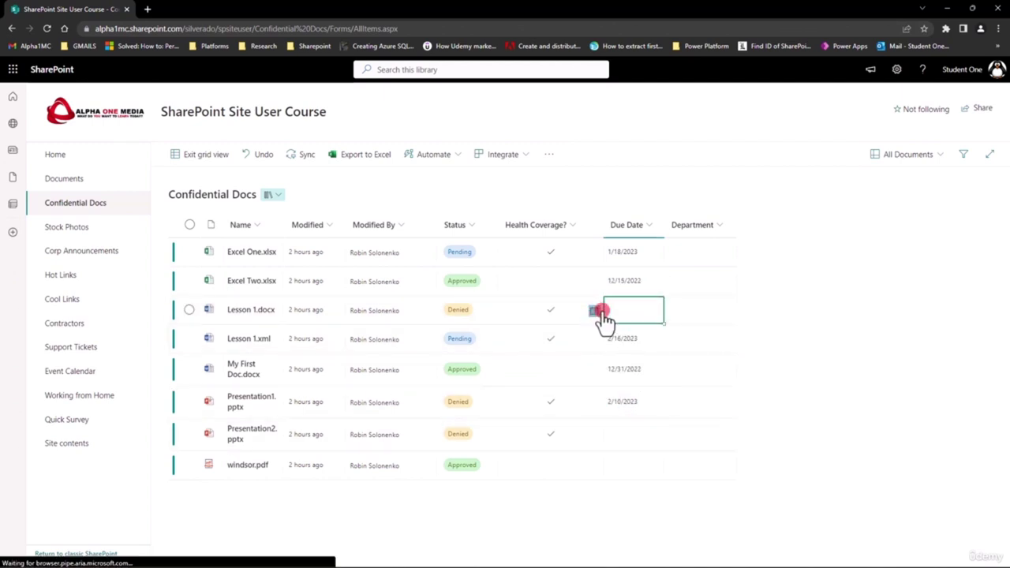
pyautogui.click(596, 313)
pyautogui.click(658, 335)
pyautogui.click(658, 335)
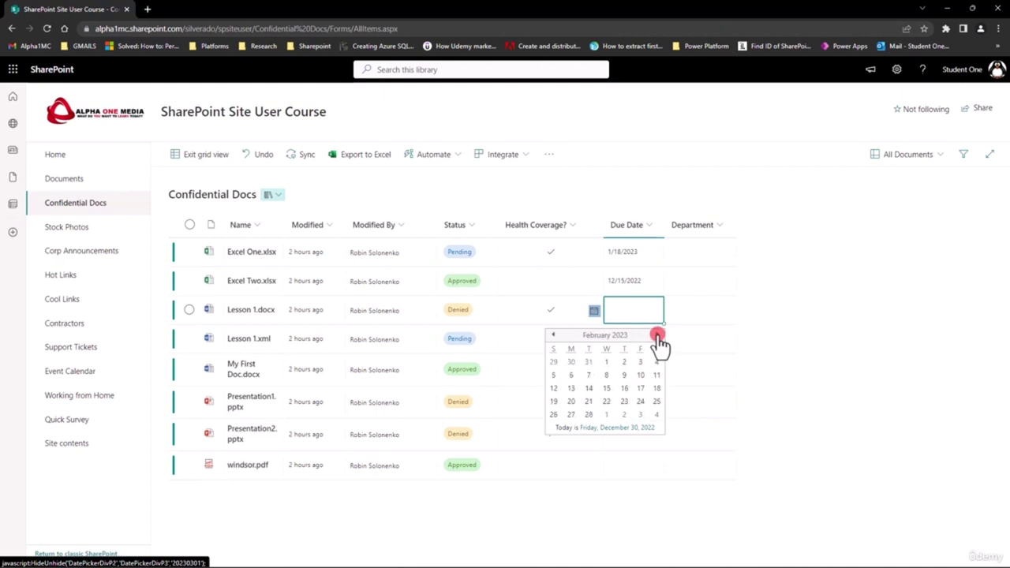
pyautogui.click(607, 375)
pyautogui.click(636, 435)
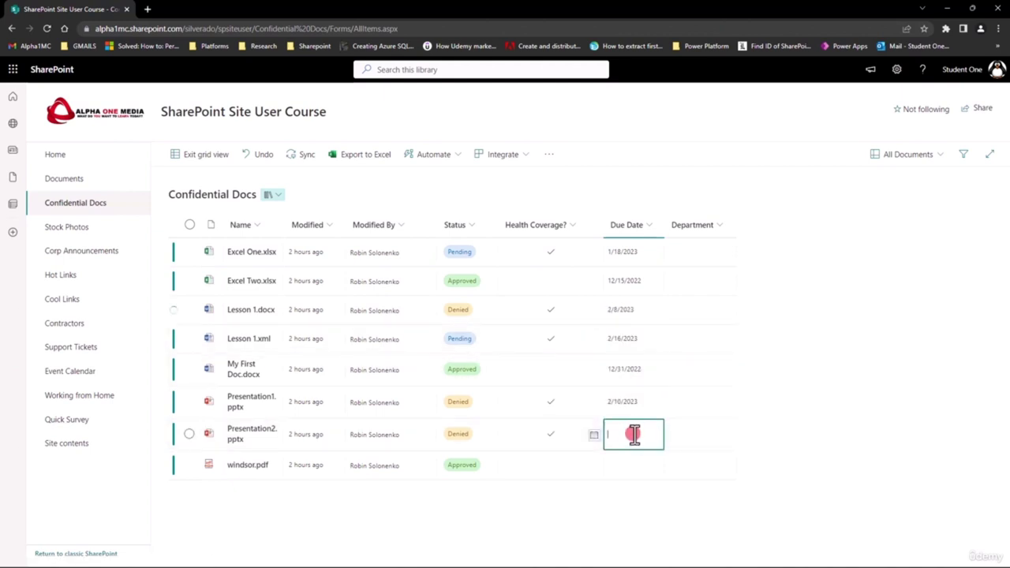
pyautogui.click(595, 435)
pyautogui.click(657, 315)
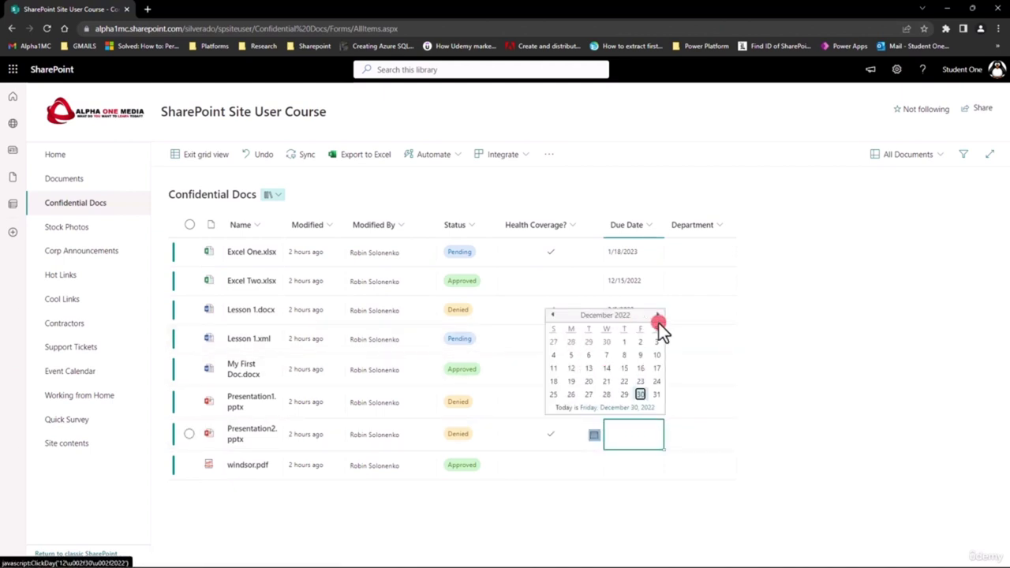
pyautogui.click(657, 315)
pyautogui.click(623, 342)
pyautogui.click(646, 466)
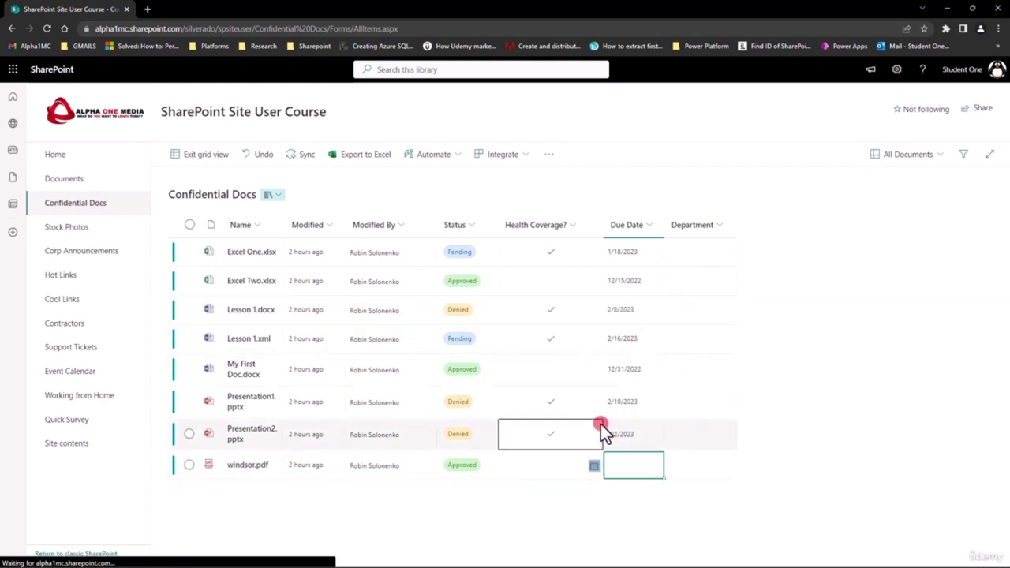
pyautogui.click(594, 466)
pyautogui.click(657, 347)
pyautogui.click(658, 347)
pyautogui.click(606, 400)
# Set Department: Excel One HR, Excel Two Sales, Lesson 1.docx IT, Lesson 1.xml Sales.
pyautogui.click(708, 255)
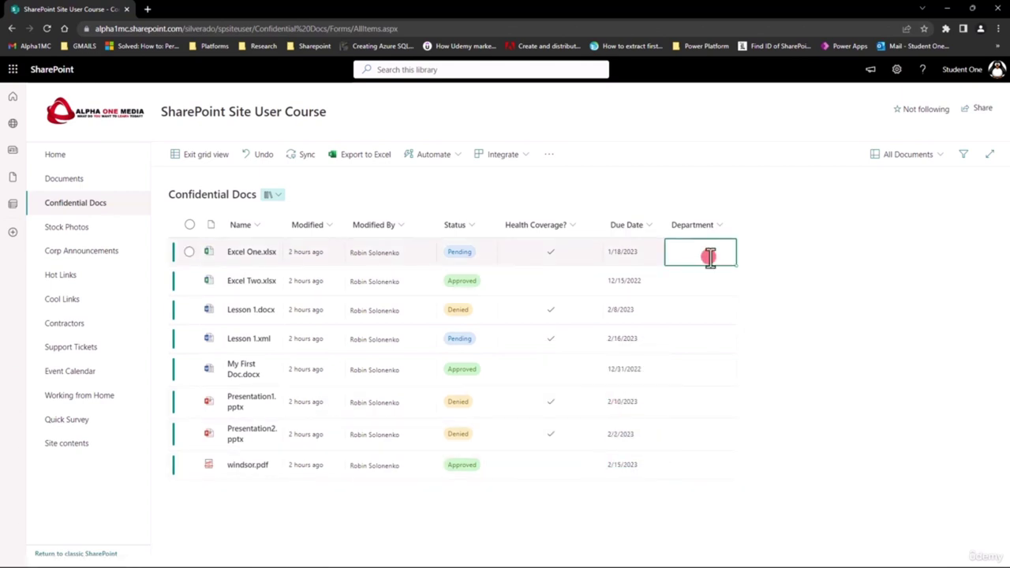
pyautogui.click(713, 251)
pyautogui.click(698, 279)
pyautogui.click(694, 281)
pyautogui.click(699, 281)
pyautogui.click(688, 335)
pyautogui.click(699, 309)
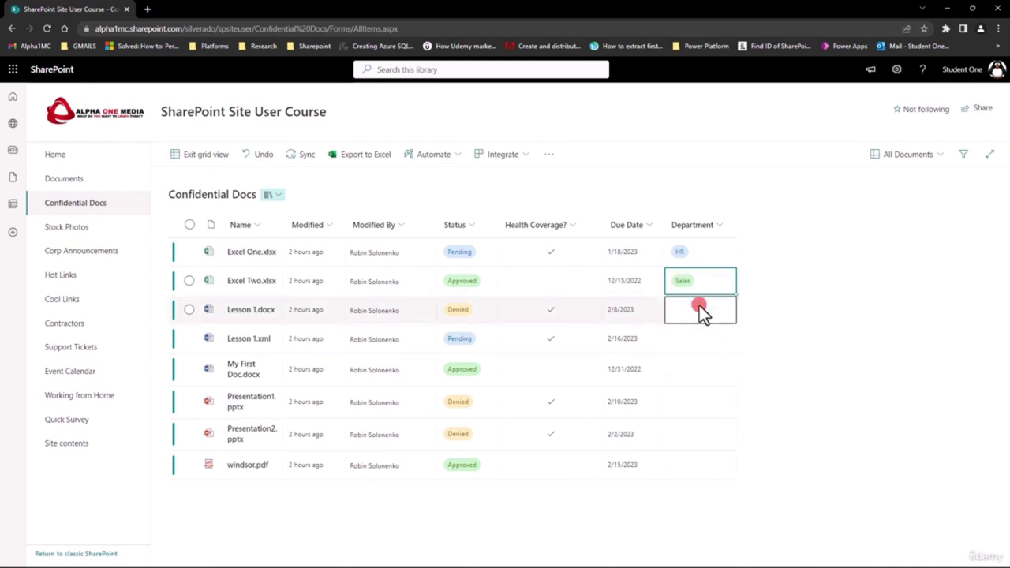
pyautogui.click(685, 306)
pyautogui.click(678, 378)
pyautogui.click(705, 348)
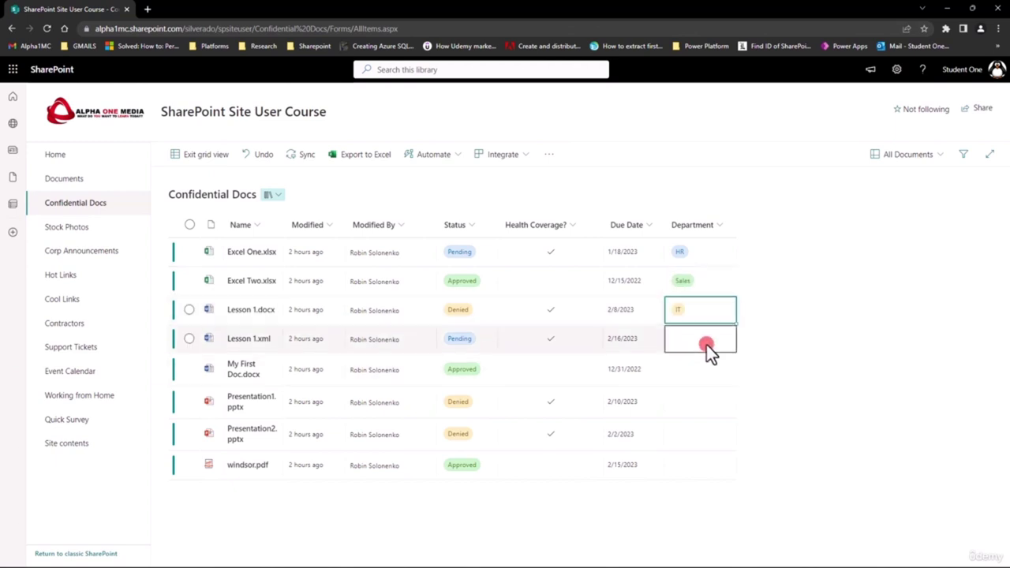
pyautogui.click(705, 338)
pyautogui.click(675, 391)
# Set Department: My First Doc HR, Presentation1 IT, Presentation2 Sales, windsor.pdf IT.
pyautogui.click(678, 379)
pyautogui.click(678, 380)
pyautogui.click(675, 394)
pyautogui.click(685, 402)
pyautogui.click(676, 474)
pyautogui.click(694, 437)
pyautogui.click(692, 439)
pyautogui.click(688, 486)
pyautogui.click(702, 464)
pyautogui.click(702, 464)
pyautogui.click(681, 538)
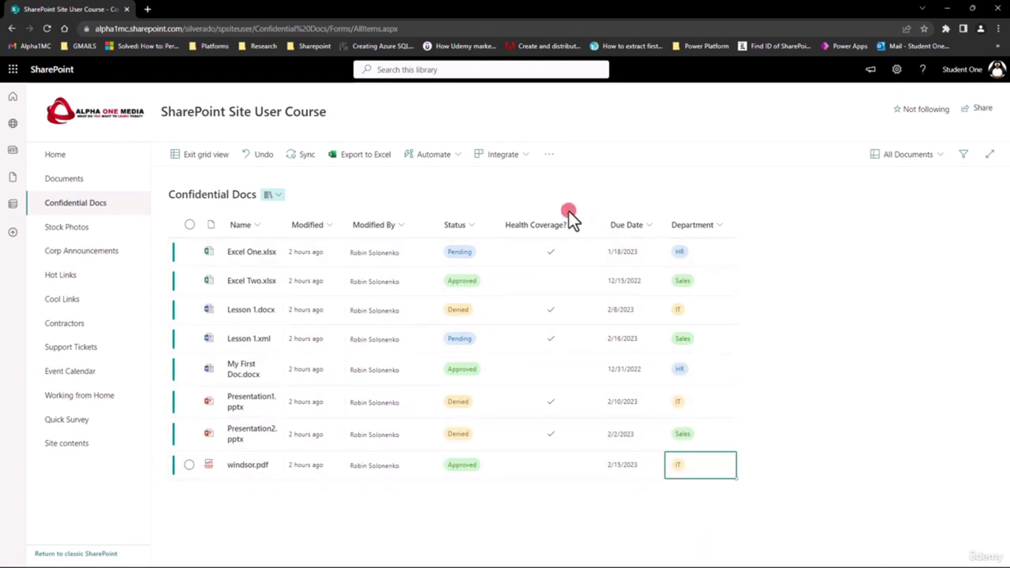
# Exit grid view to the standard list and bring up the library's view choices.
pyautogui.click(198, 155)
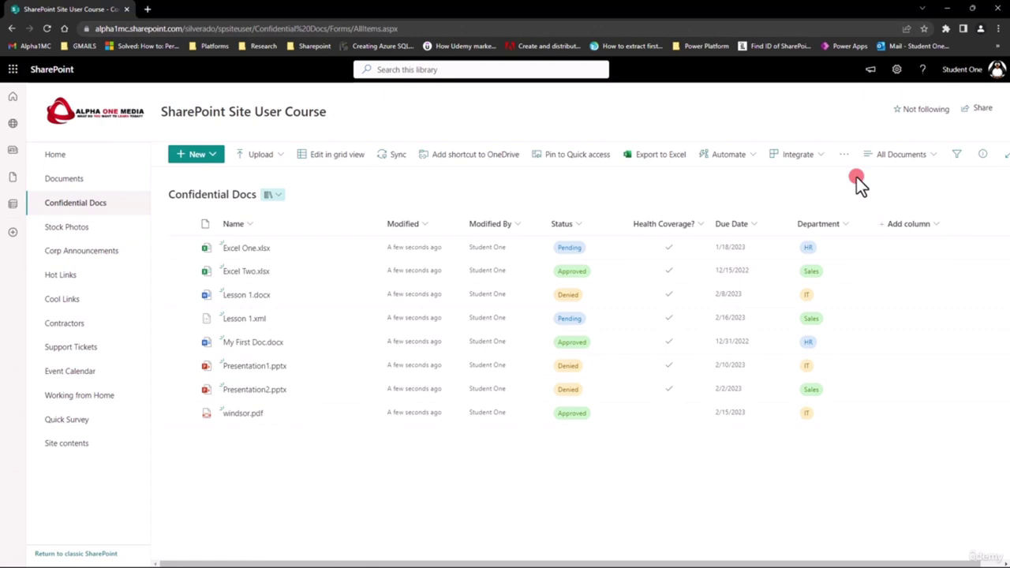
pyautogui.click(935, 156)
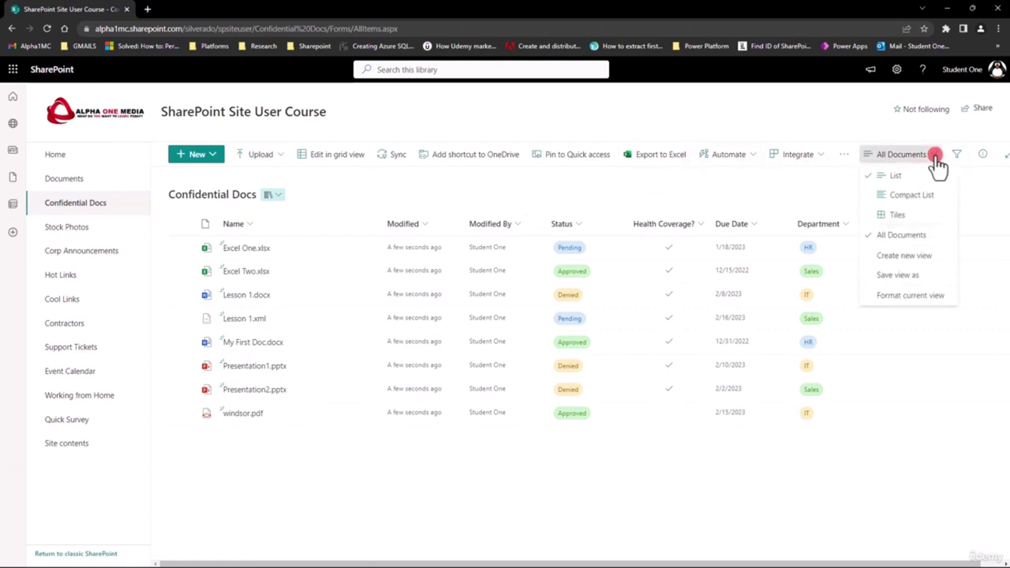
# Create a public list view named 'Approved' and reopen the views list.
pyautogui.click(916, 259)
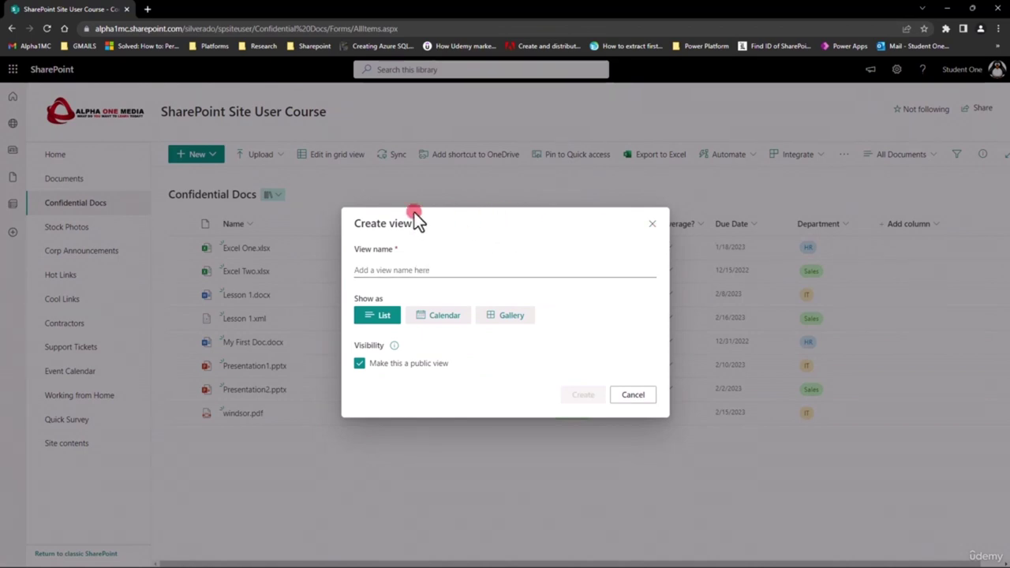
pyautogui.click(431, 270)
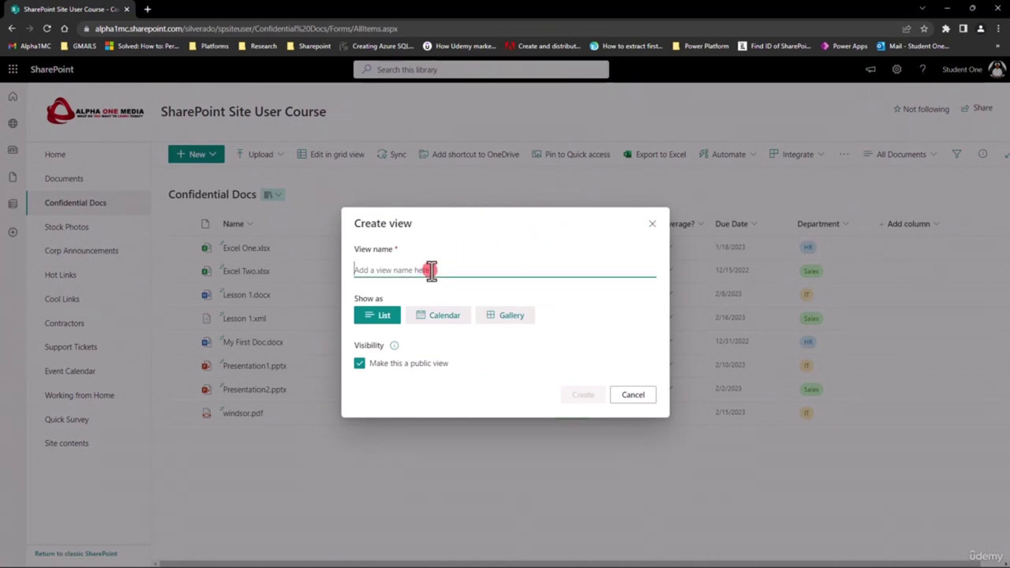
pyautogui.write('Approved')
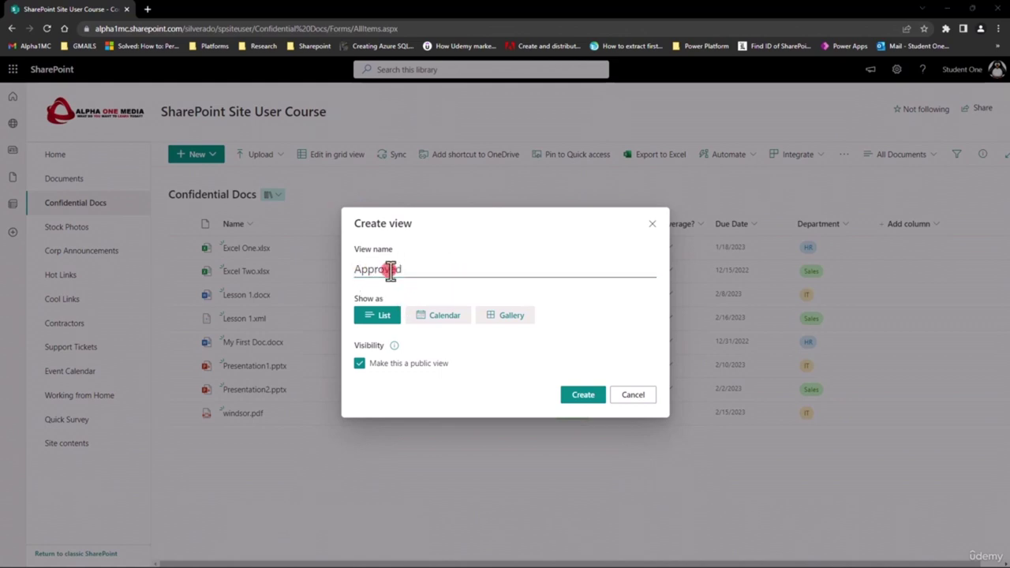
pyautogui.click(585, 395)
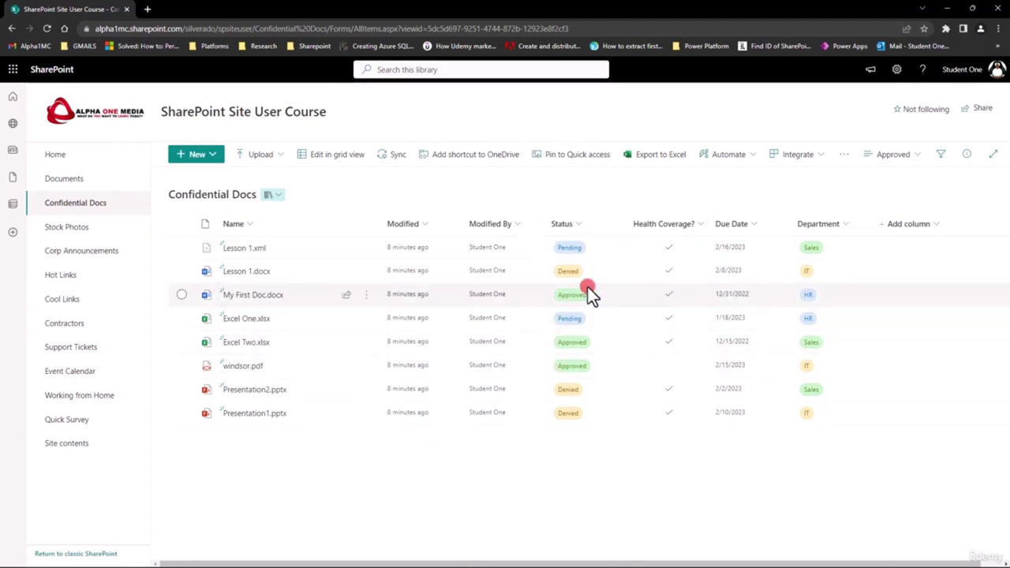
pyautogui.click(921, 162)
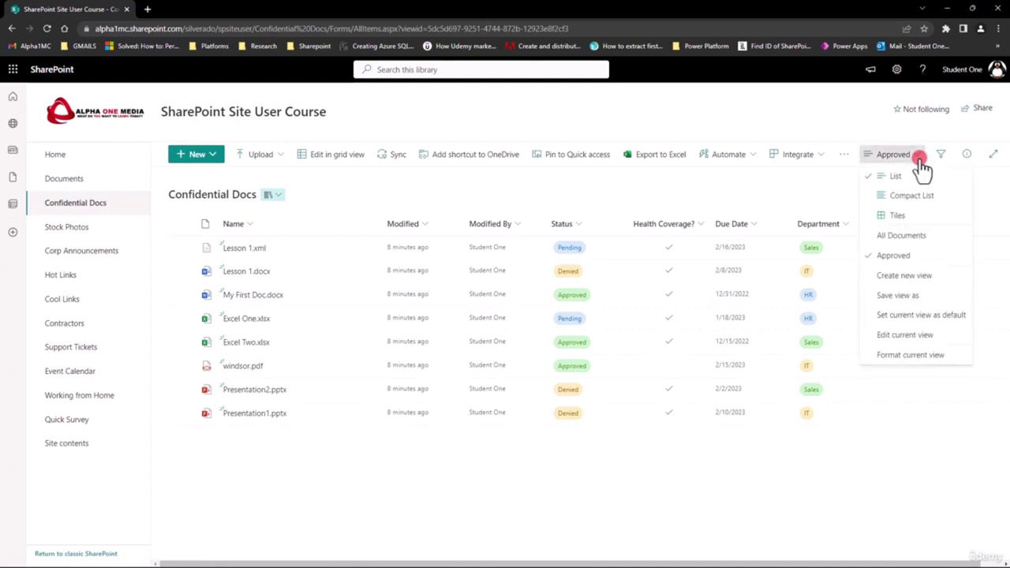
# Open the Approved view's settings and make it the library's default view.
pyautogui.click(922, 338)
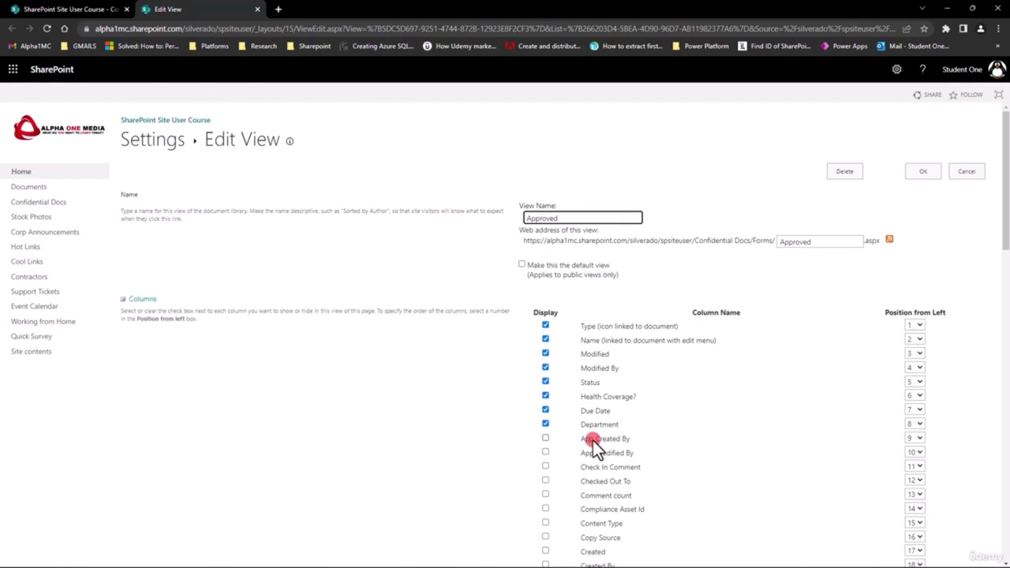
pyautogui.scroll(-1, 620, 391)
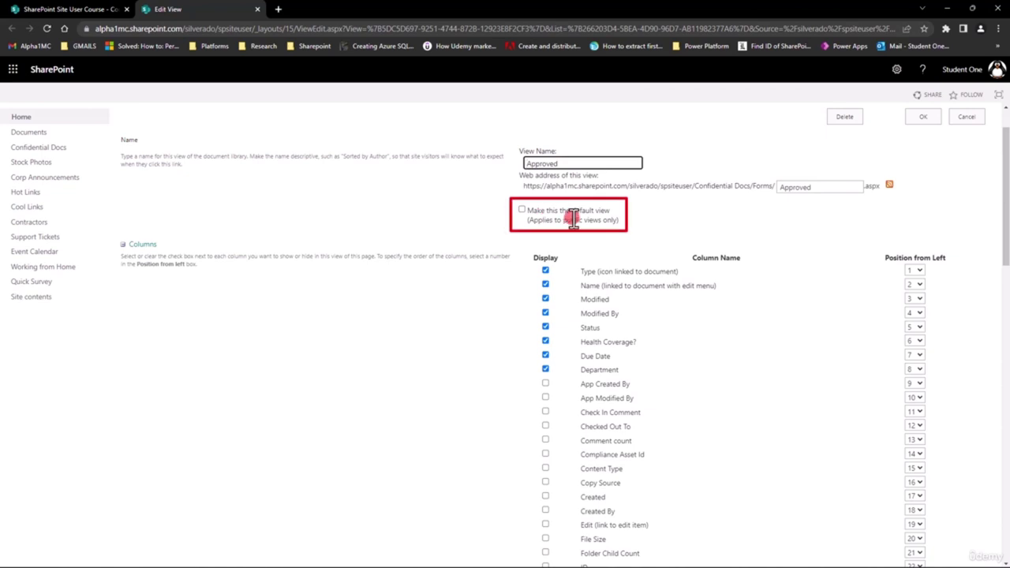
pyautogui.click(521, 211)
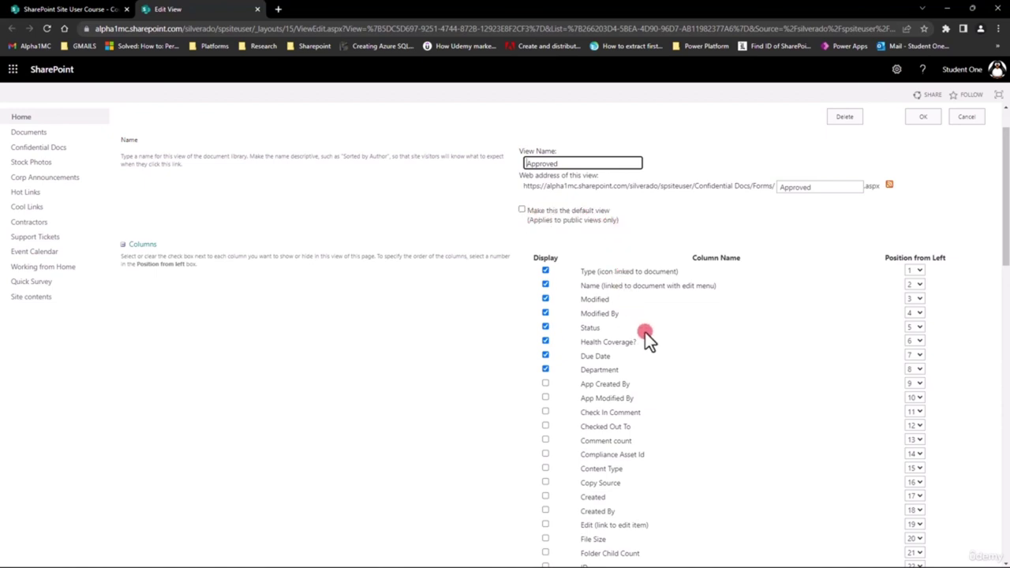
pyautogui.scroll(-1, 645, 333)
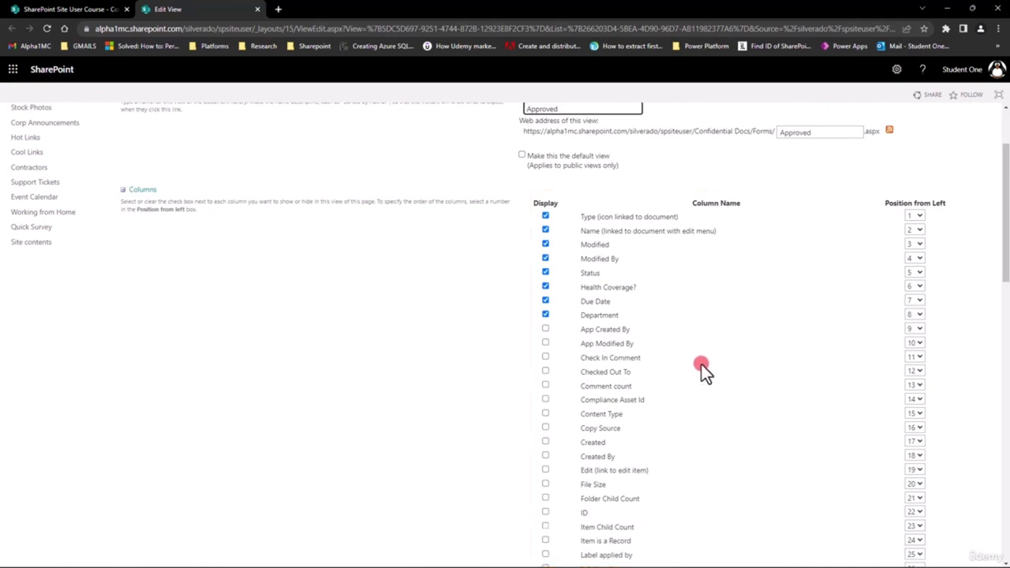
pyautogui.scroll(-3, 702, 365)
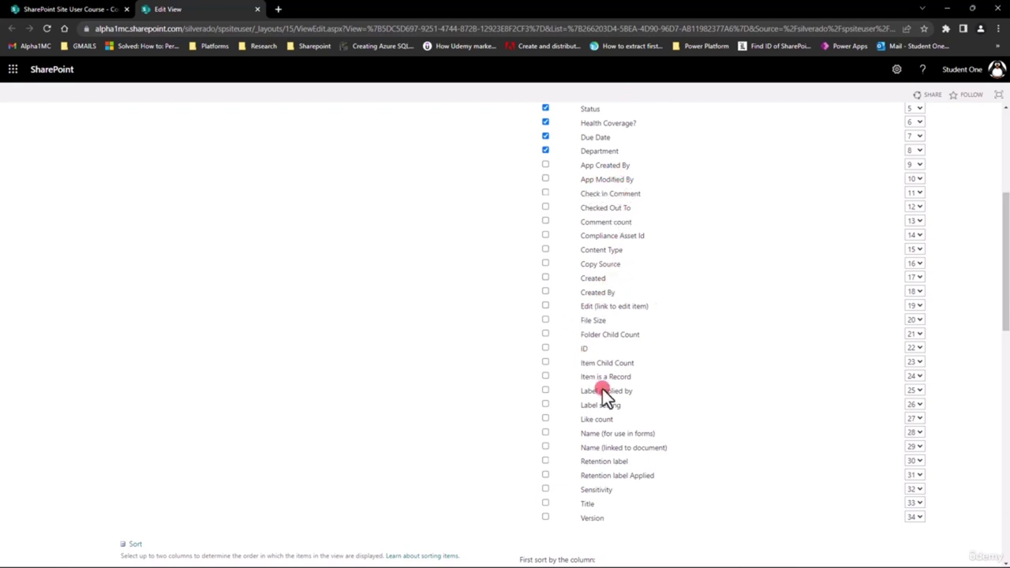
pyautogui.scroll(3, 646, 317)
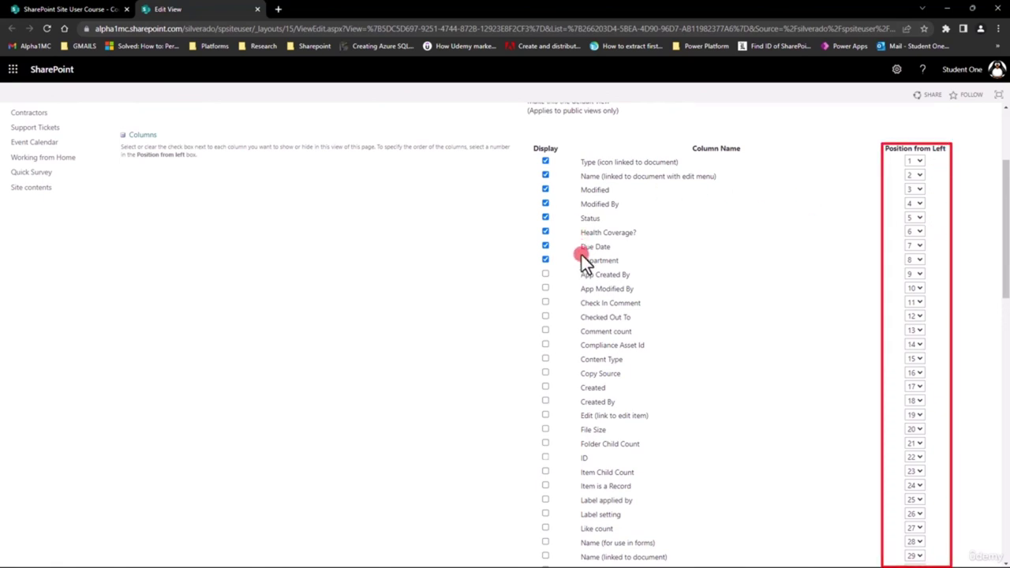
# Hide the Modified and Modified By columns; show Created By and Version.
pyautogui.click(545, 190)
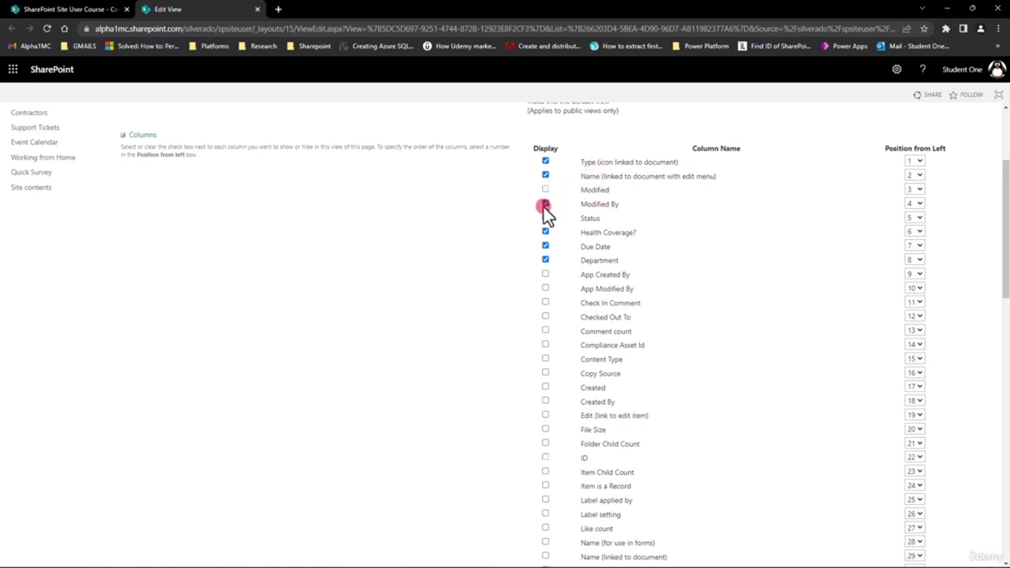
pyautogui.click(545, 203)
pyautogui.scroll(-2, 681, 364)
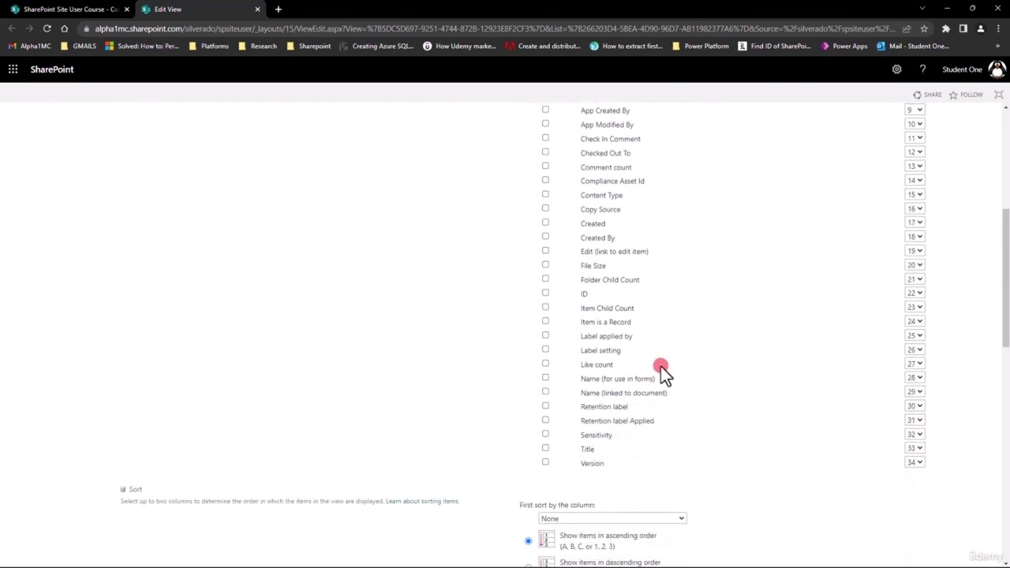
pyautogui.click(545, 237)
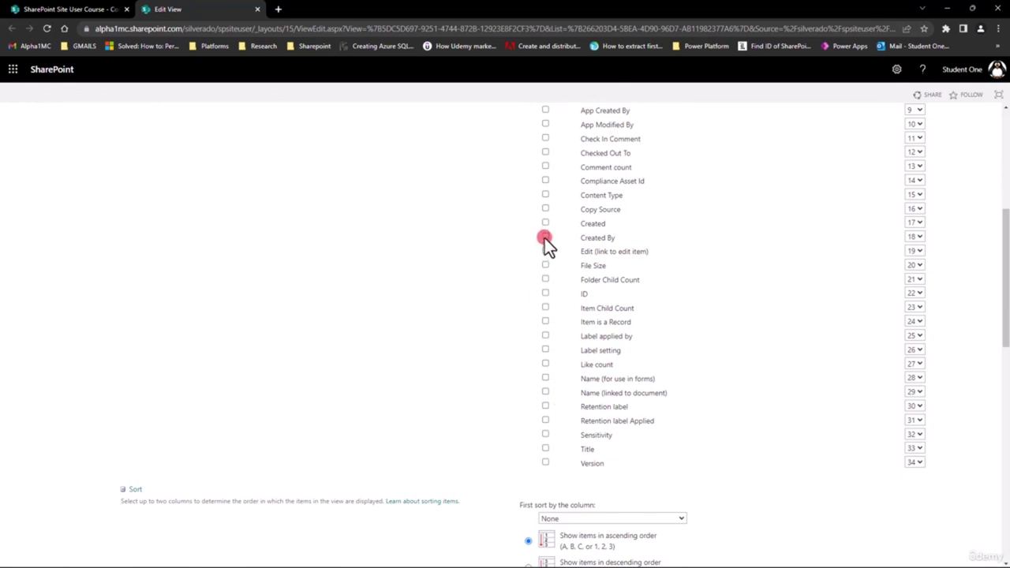
pyautogui.click(546, 338)
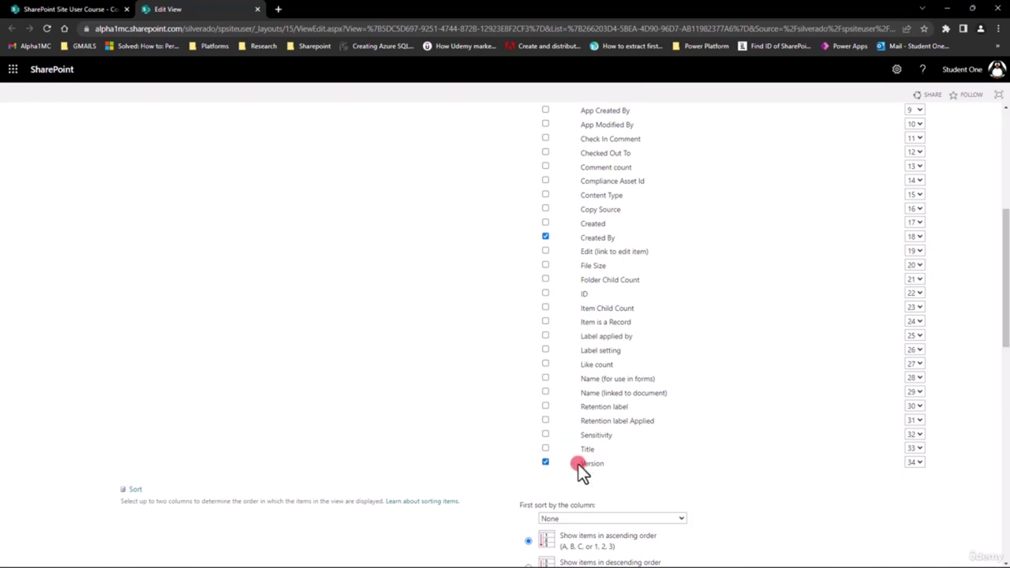
pyautogui.scroll(-4, 559, 312)
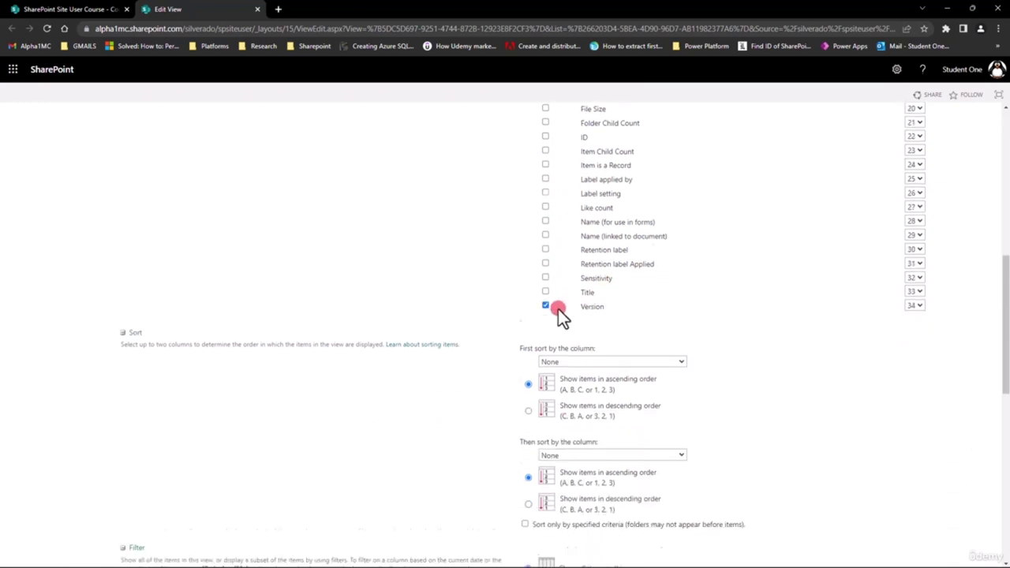
pyautogui.scroll(-1, 558, 308)
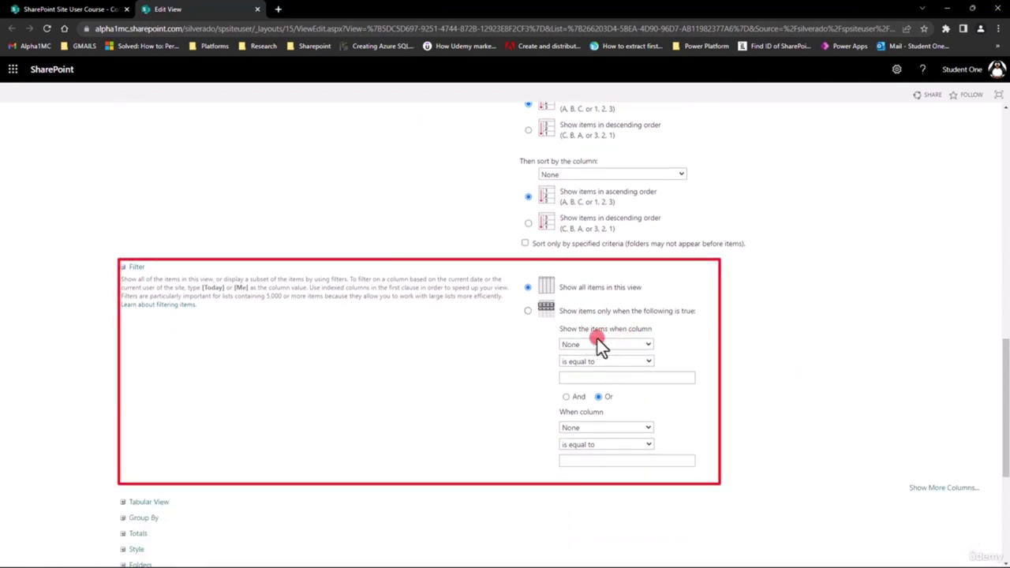
# Filter the Approved view to items whose Status equals Approved and confirm with OK.
pyautogui.click(648, 344)
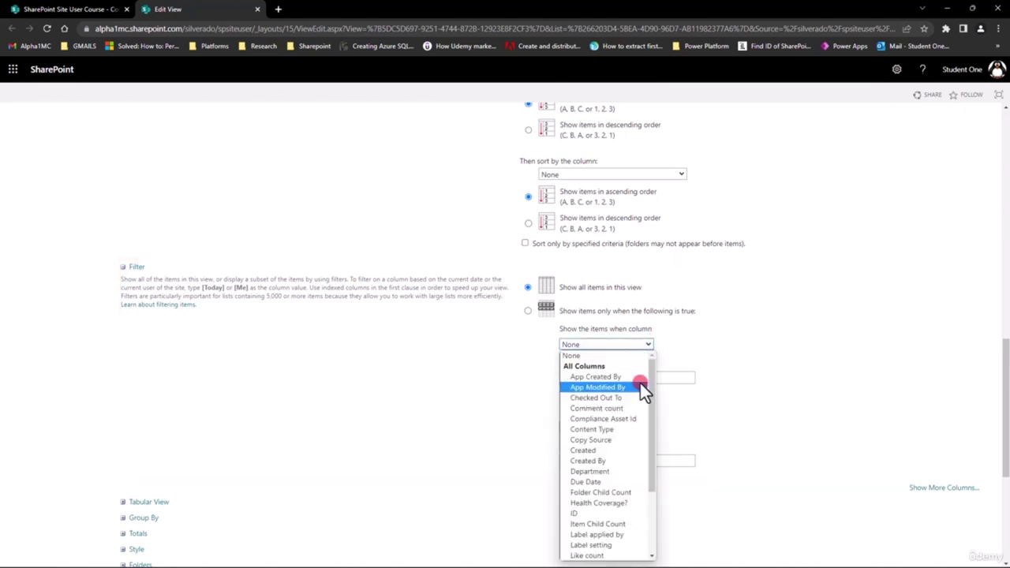
pyautogui.scroll(-3, 615, 430)
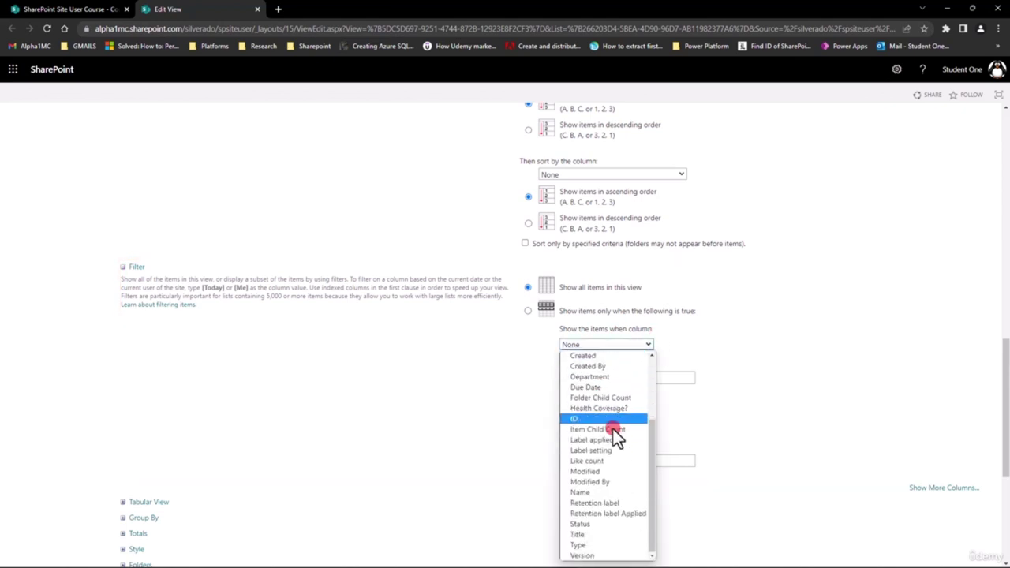
pyautogui.click(579, 524)
pyautogui.click(588, 377)
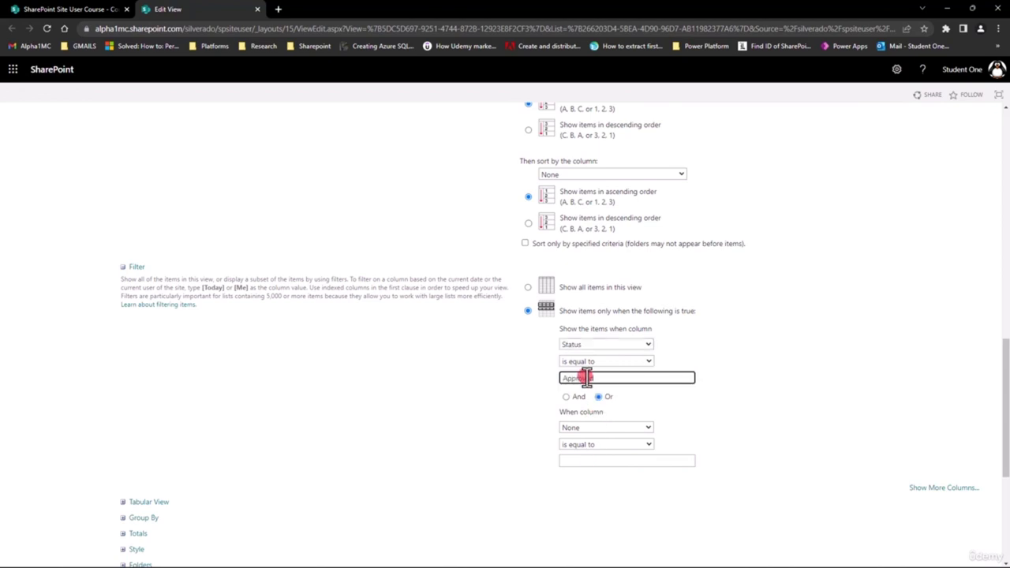
pyautogui.write('Approved')
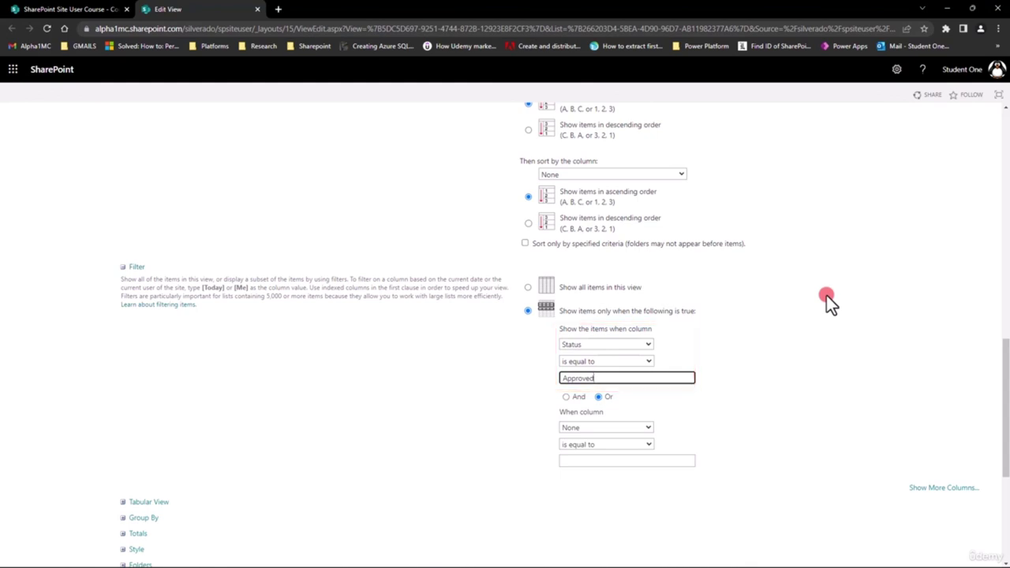
pyautogui.doubleClick(604, 378)
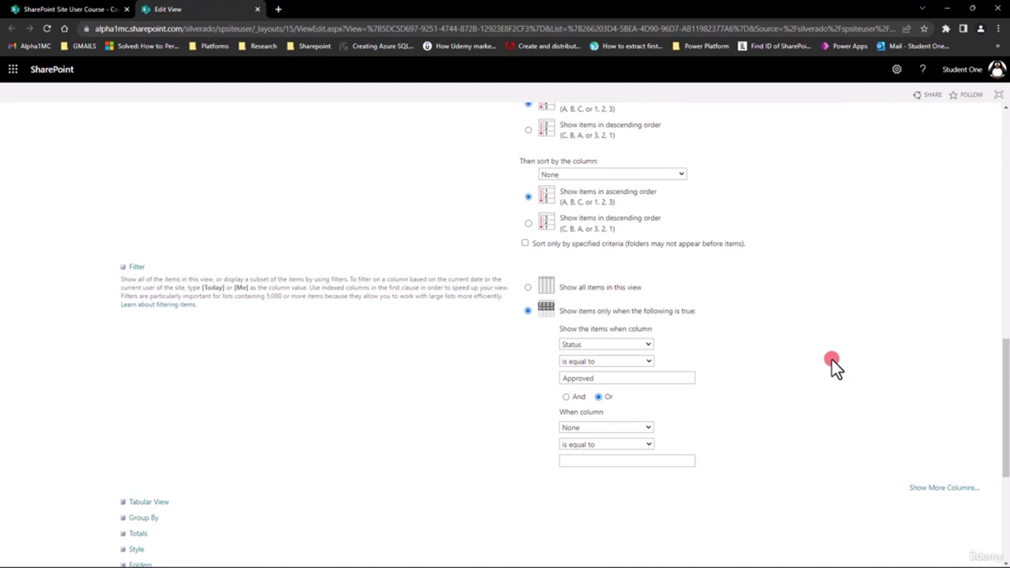
pyautogui.scroll(-4, 832, 360)
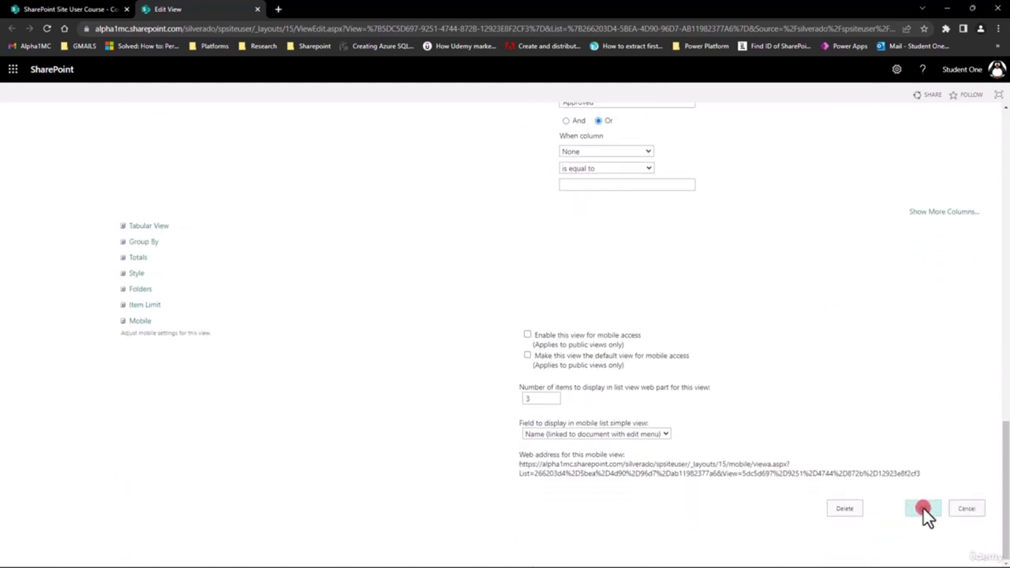
pyautogui.click(924, 509)
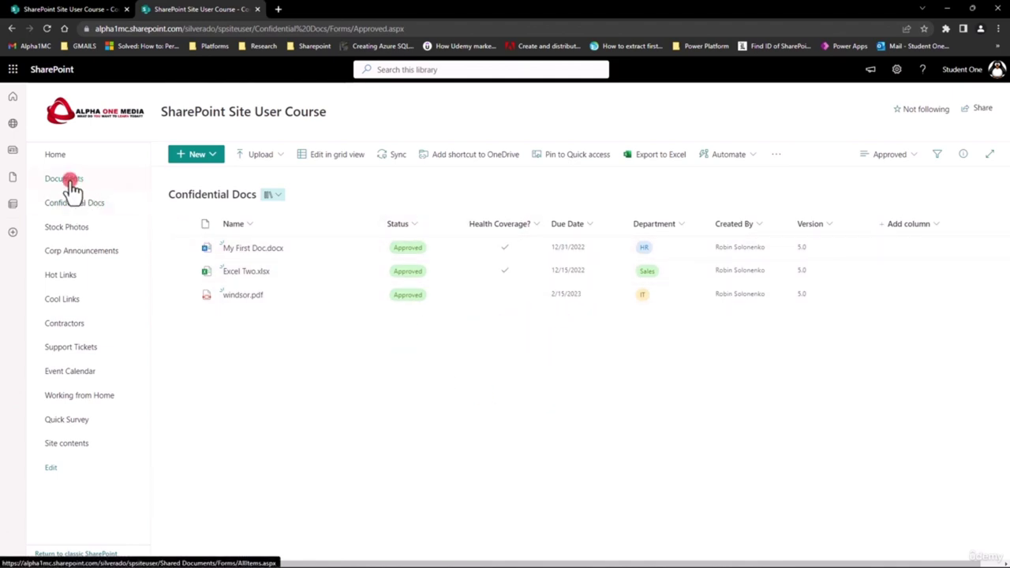
# Return to the Confidential Docs library from Home and switch it to the Approved view.
pyautogui.click(52, 156)
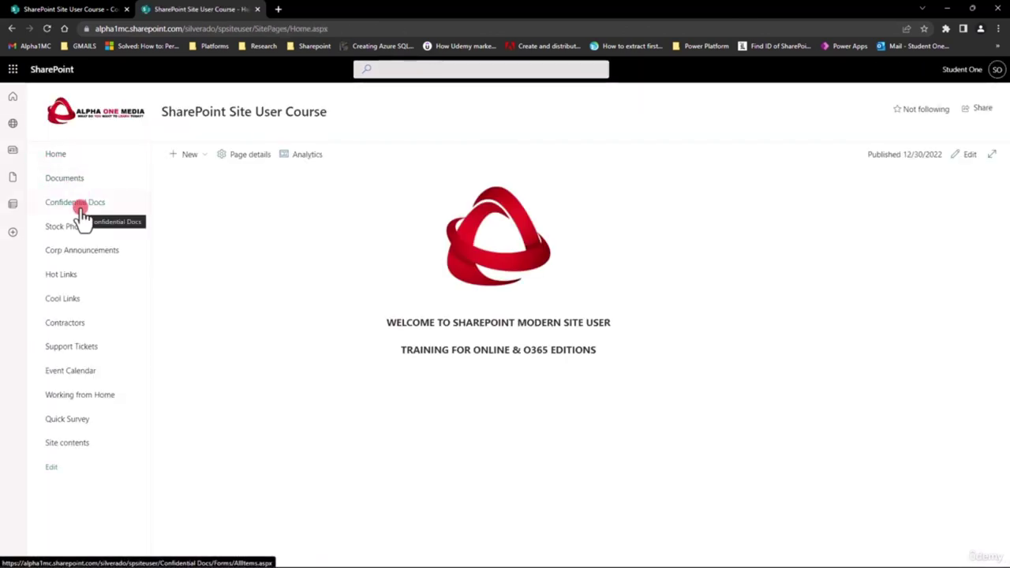
pyautogui.click(79, 206)
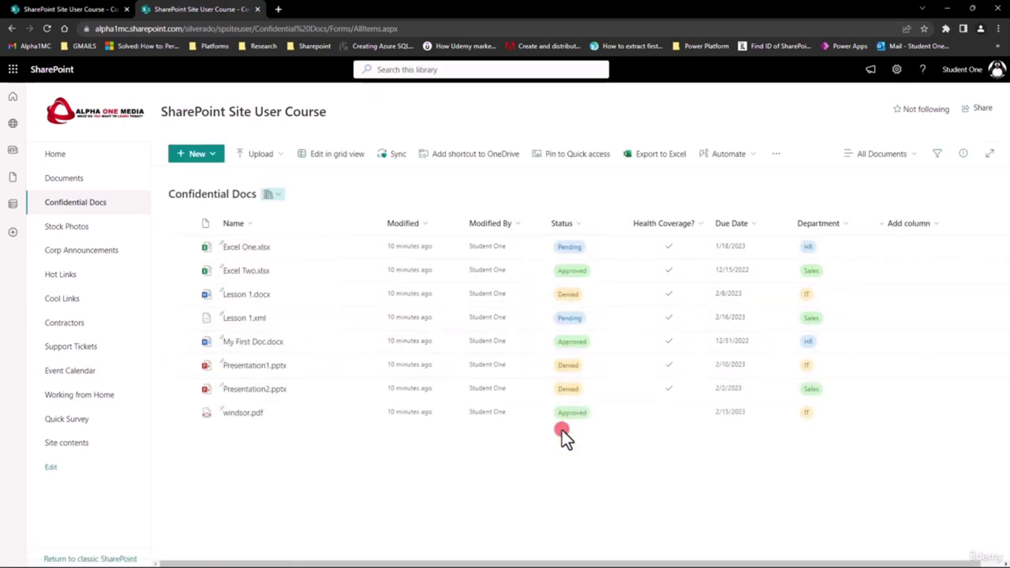
pyautogui.click(916, 164)
pyautogui.click(875, 255)
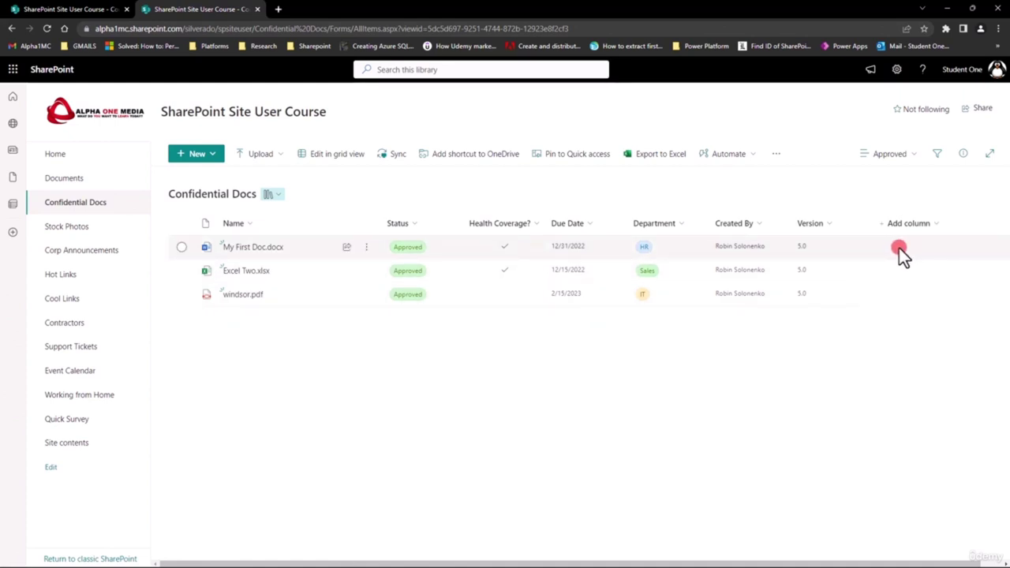
# Toggle between the All Documents and Approved views, ending on All Documents.
pyautogui.click(910, 154)
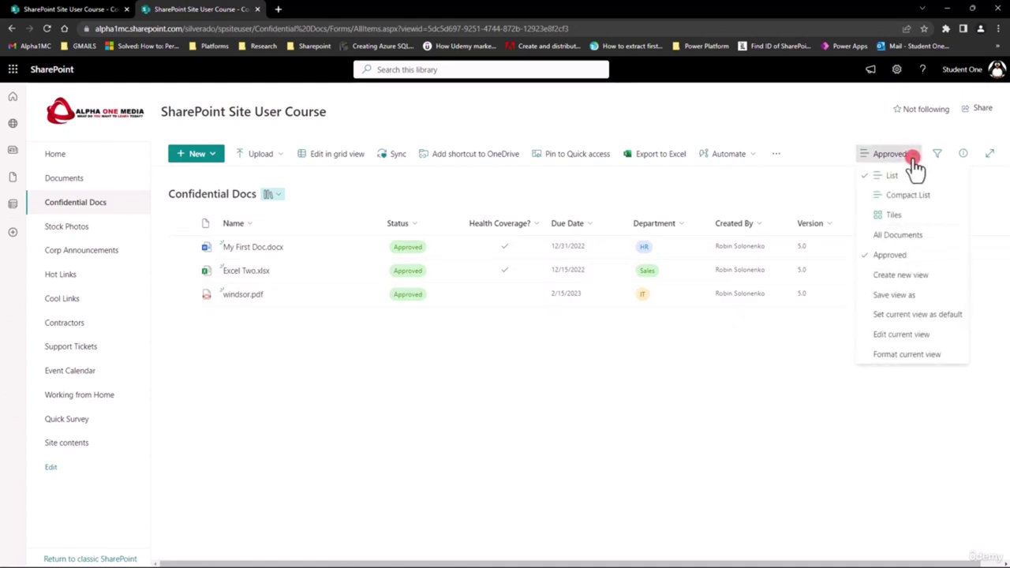
pyautogui.click(895, 236)
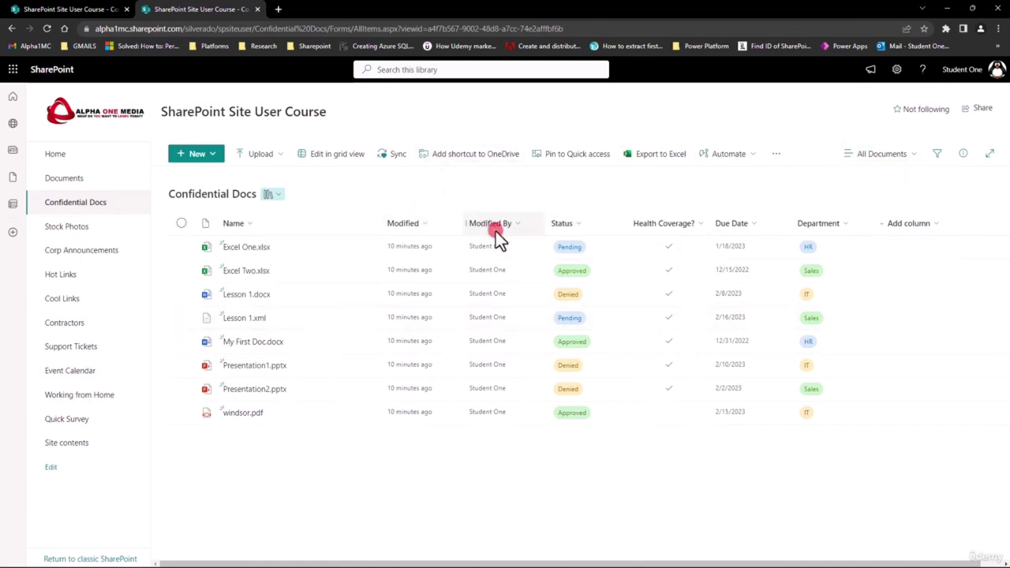
pyautogui.click(891, 155)
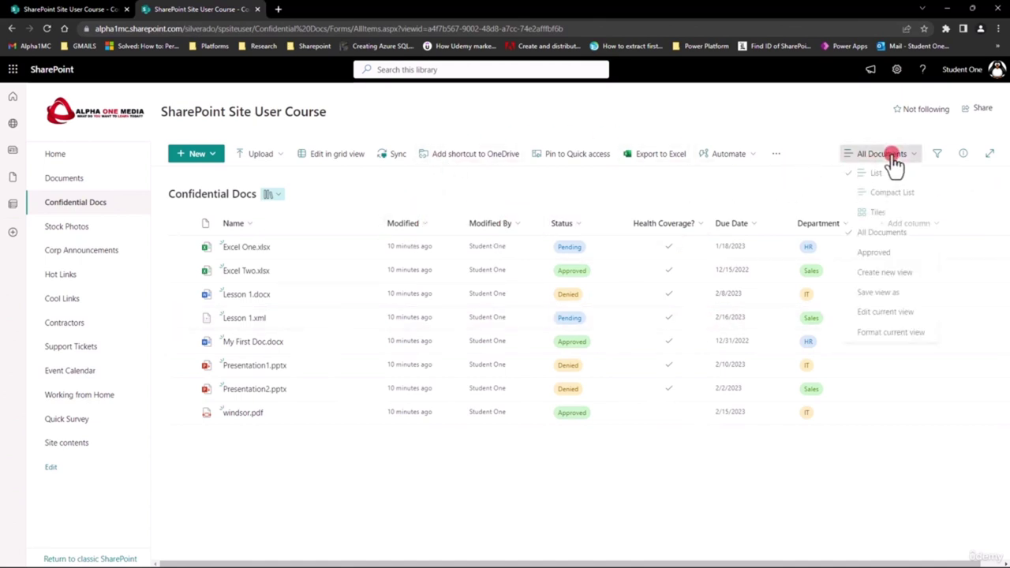
pyautogui.click(882, 253)
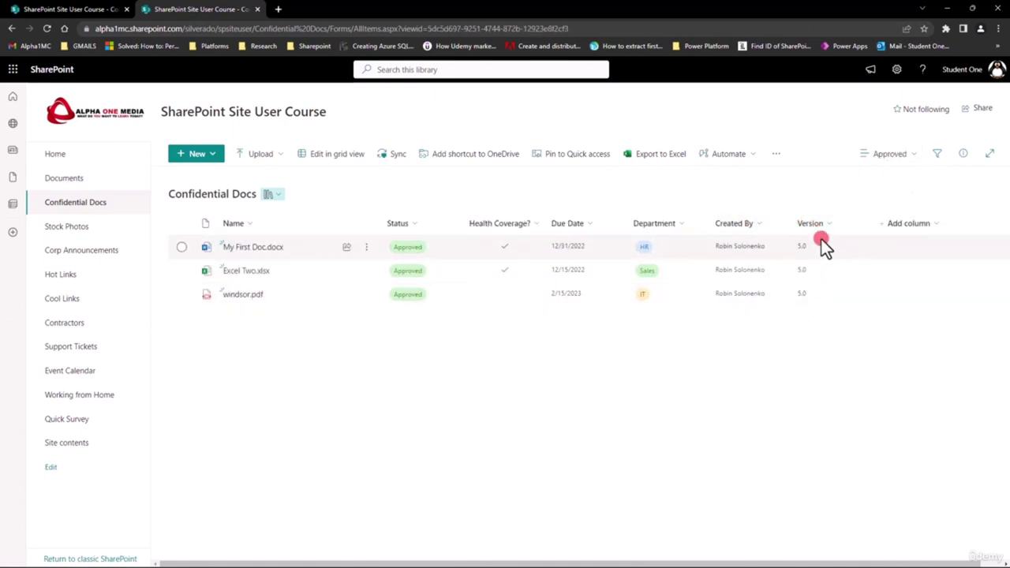
pyautogui.click(909, 157)
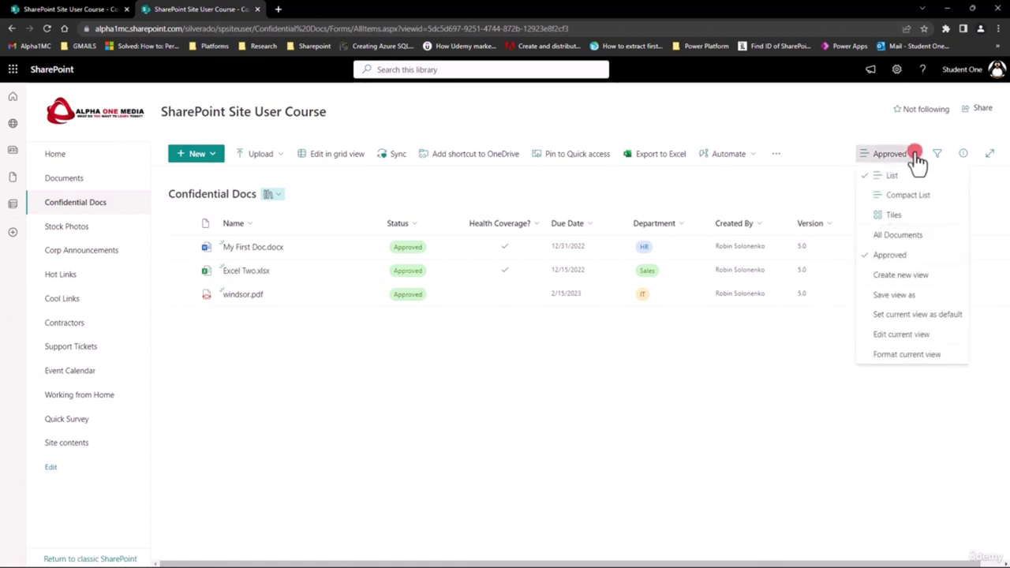
pyautogui.click(898, 236)
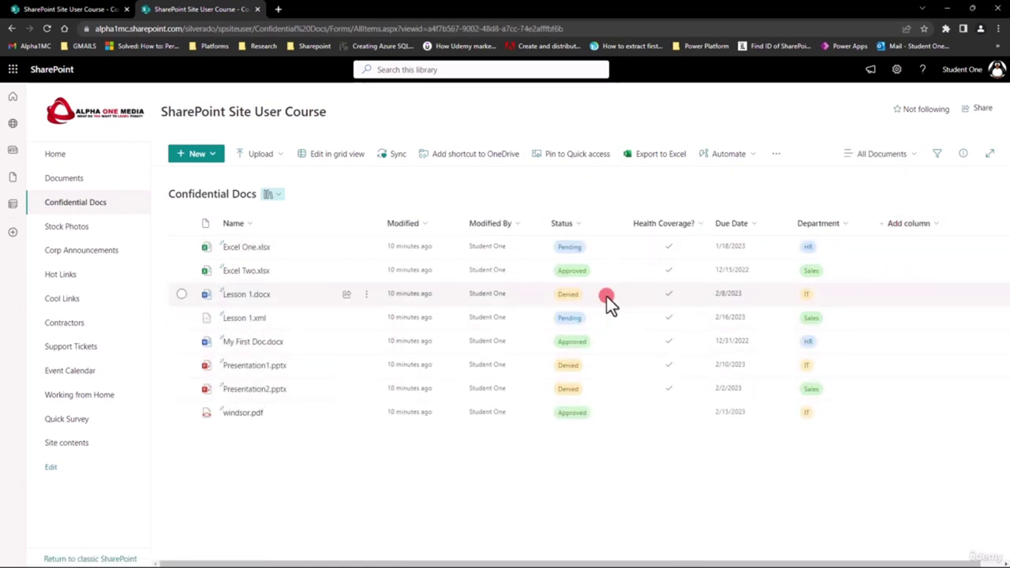
# Edit the All Documents view and remove the Modified By column from it.
pyautogui.click(914, 158)
pyautogui.click(889, 316)
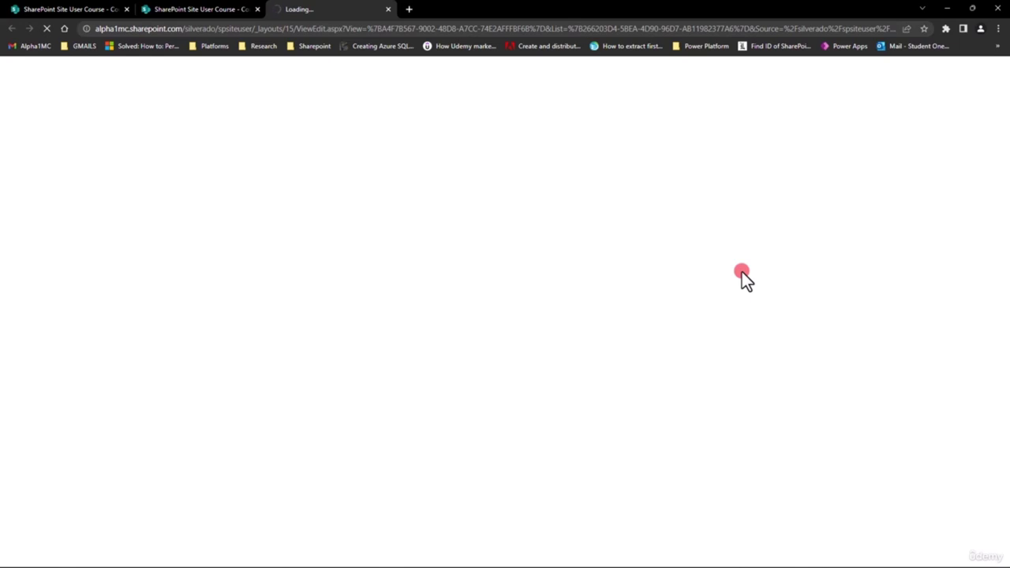
pyautogui.scroll(-2, 715, 266)
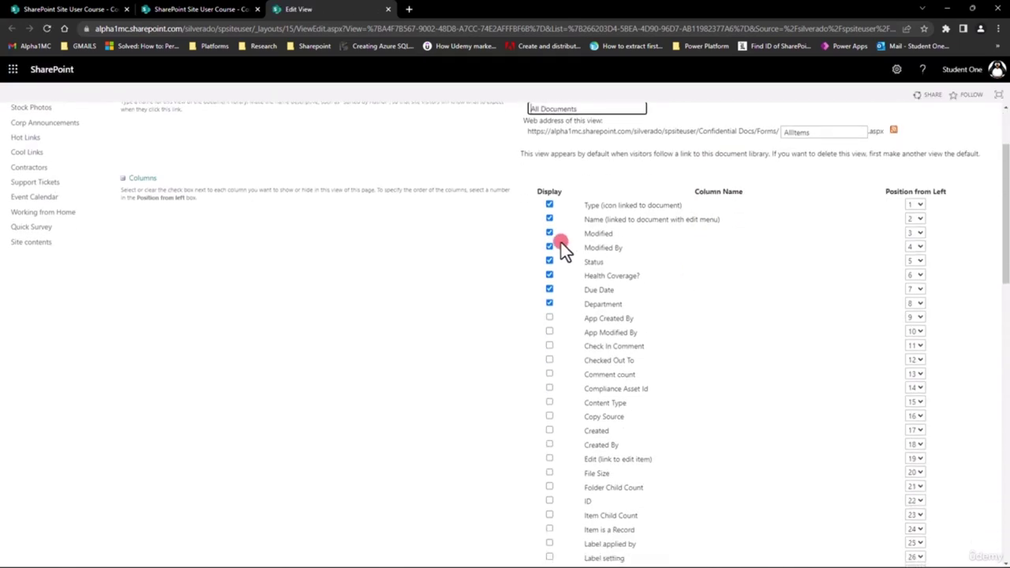
pyautogui.click(549, 261)
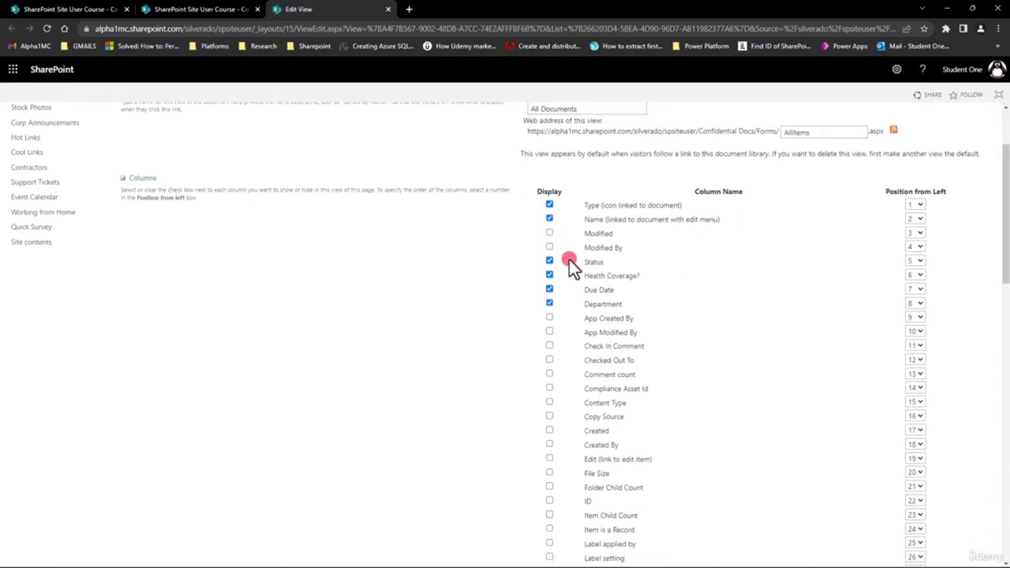
pyautogui.scroll(-4, 569, 260)
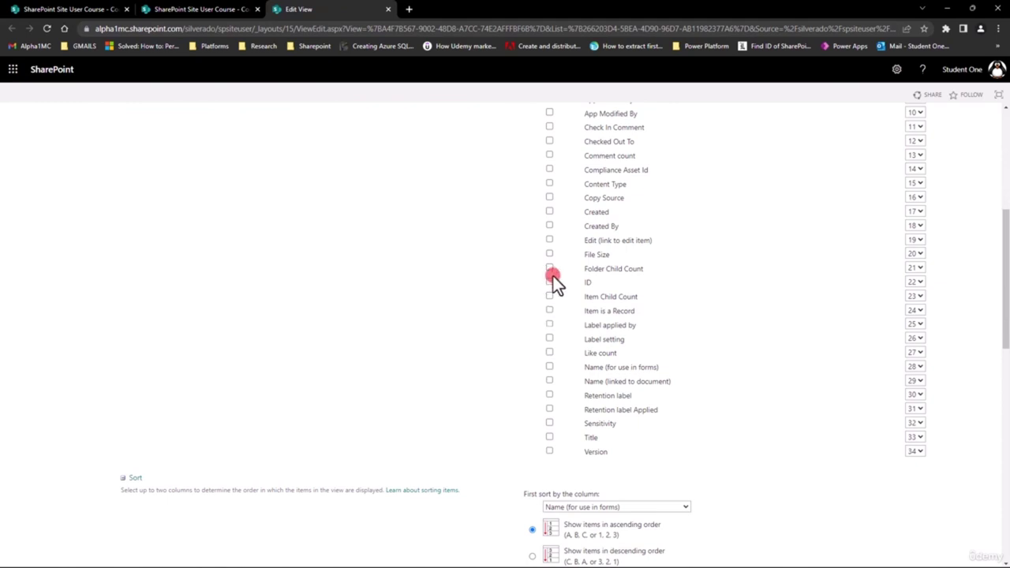
pyautogui.scroll(1, 554, 276)
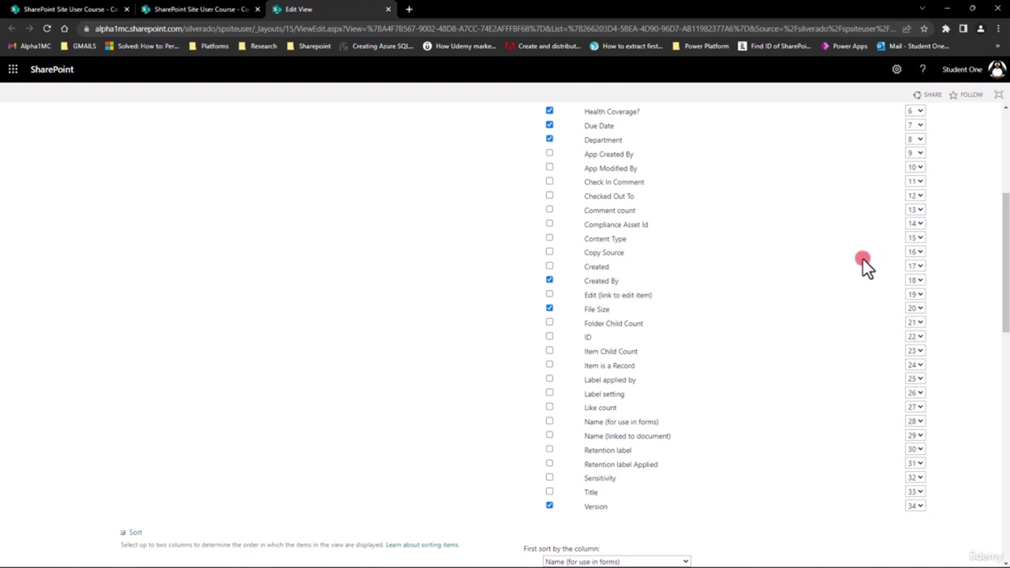
pyautogui.scroll(2, 865, 261)
pyautogui.scroll(-2, 861, 258)
# Set Created By's position to 3 and save the view with OK.
pyautogui.click(920, 281)
pyautogui.click(911, 313)
pyautogui.scroll(2, 800, 228)
pyautogui.scroll(1, 765, 238)
pyautogui.scroll(-10, 765, 238)
pyautogui.scroll(-2, 789, 292)
pyautogui.click(915, 509)
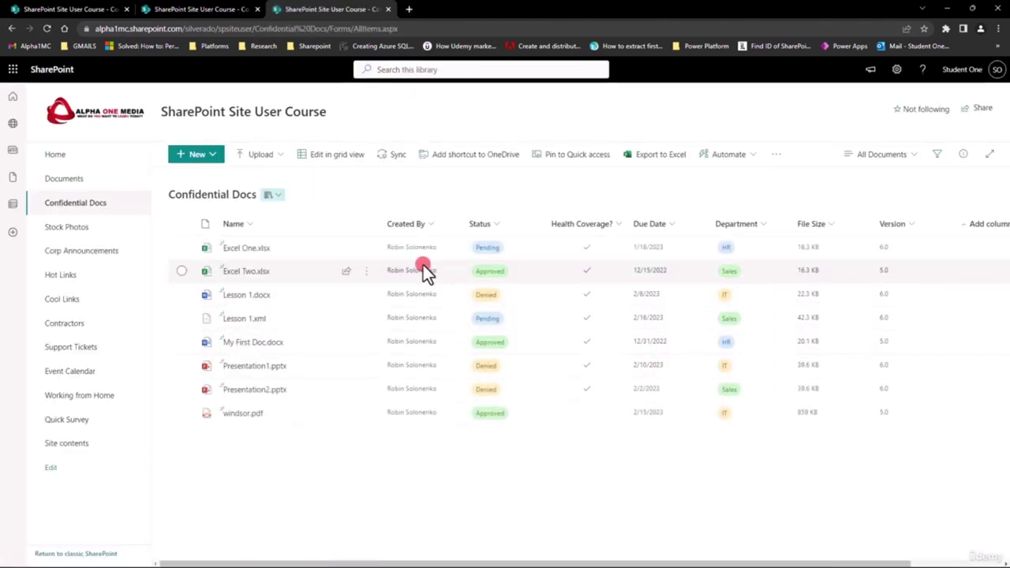
# Narrow the Name column in the All Documents view, then browse the views list.
pyautogui.moveTo(383, 225); pyautogui.dragTo(325, 225)
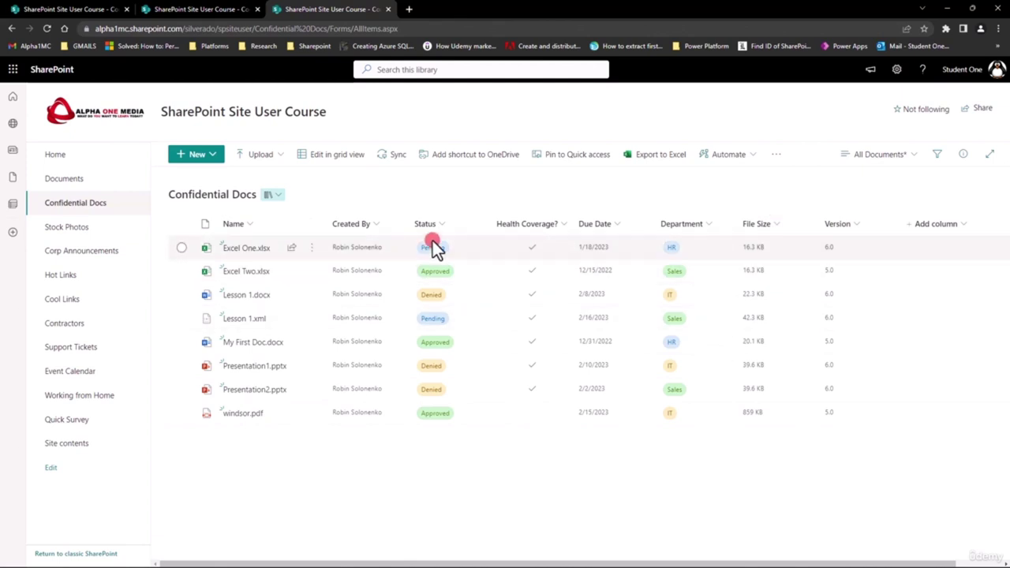
pyautogui.click(908, 156)
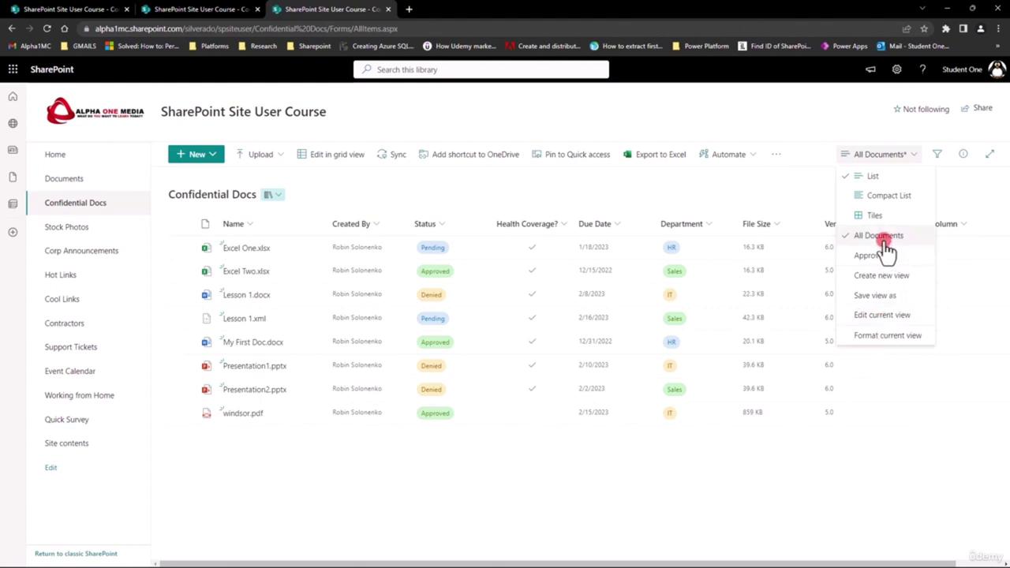
pyautogui.click(761, 178)
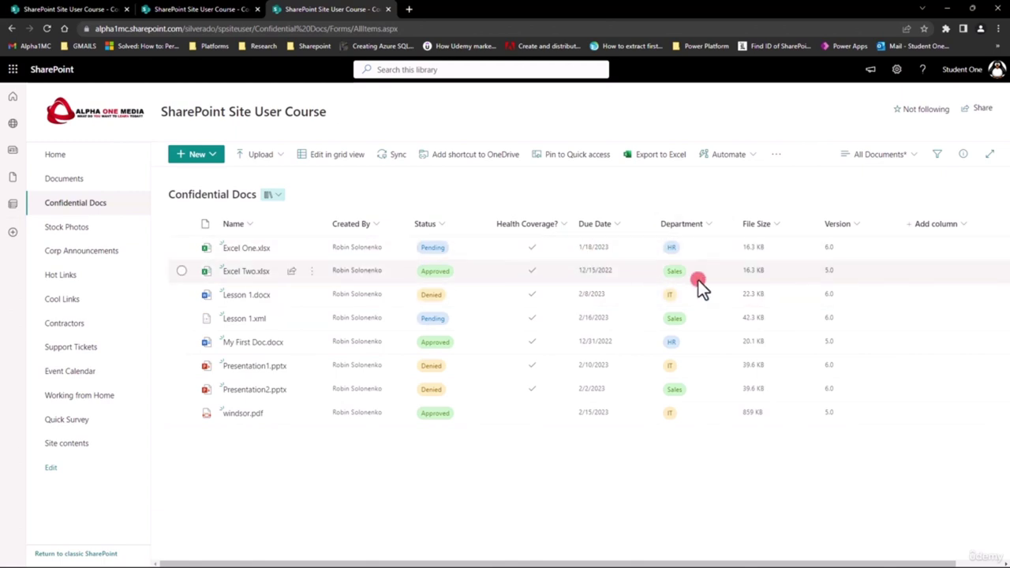
pyautogui.click(912, 162)
# Create a new public List view named 'By Dept' for Confidential Docs.
pyautogui.click(903, 278)
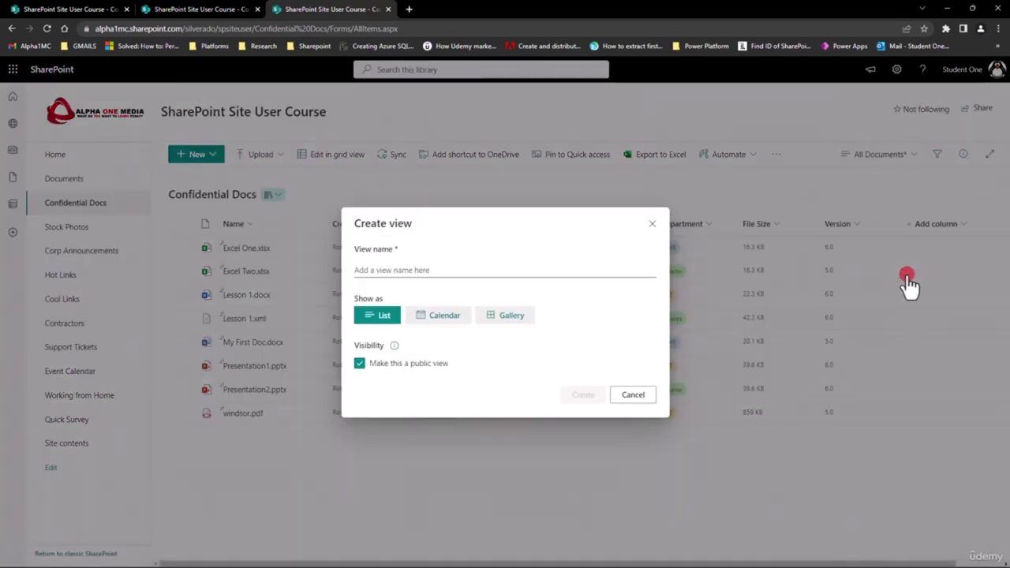
pyautogui.click(473, 269)
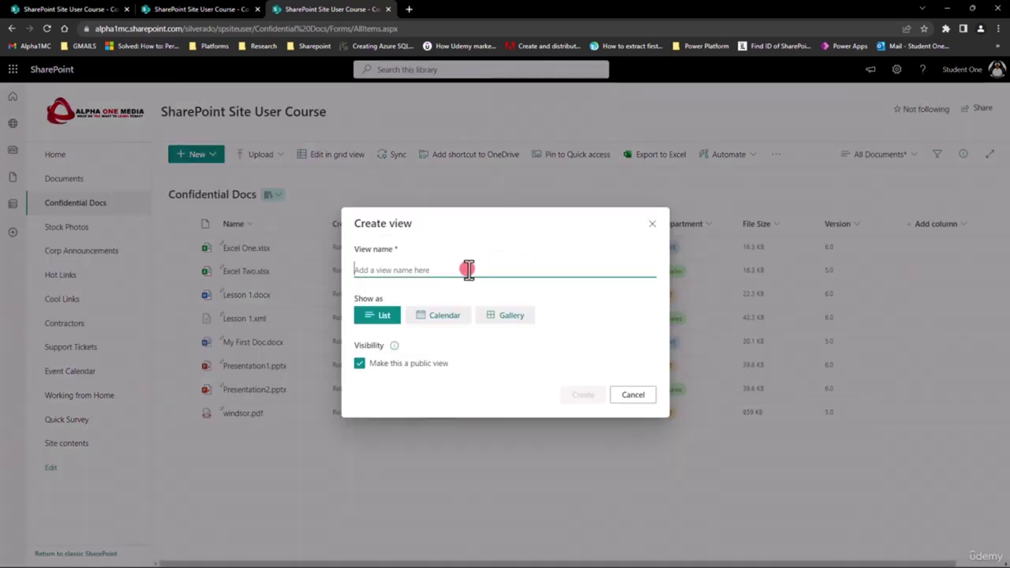
pyautogui.write('By Dept')
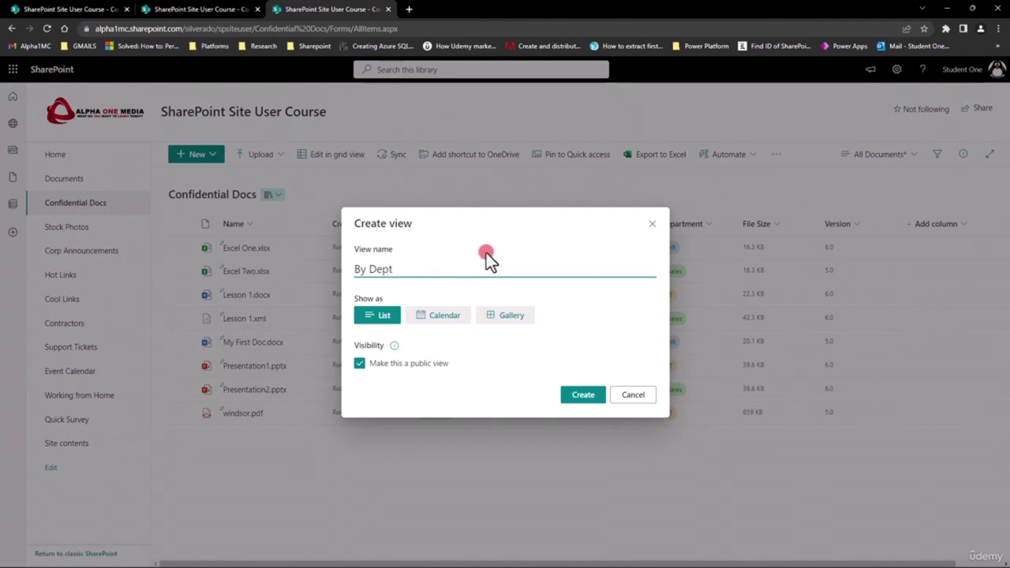
pyautogui.click(583, 397)
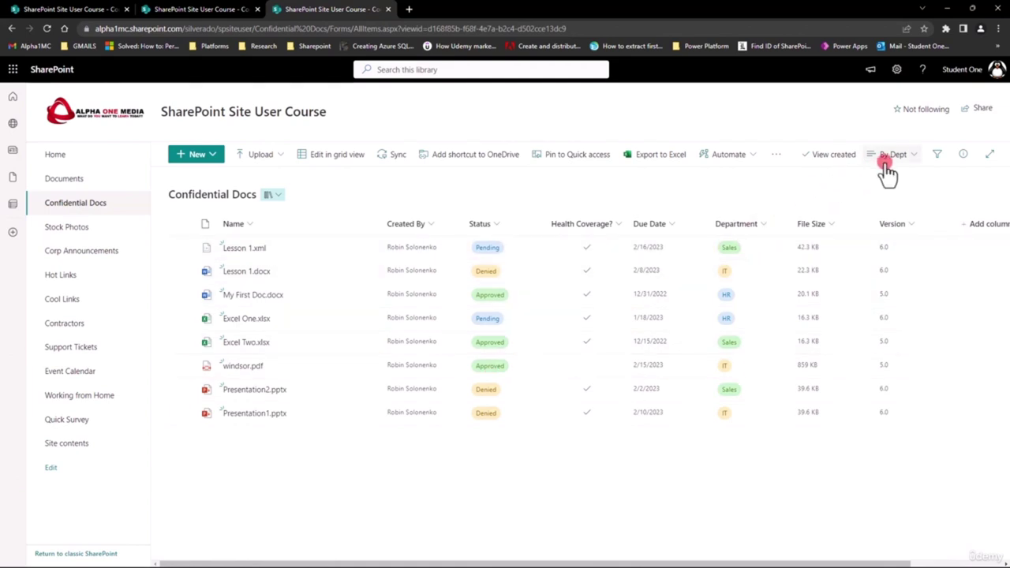
pyautogui.click(909, 155)
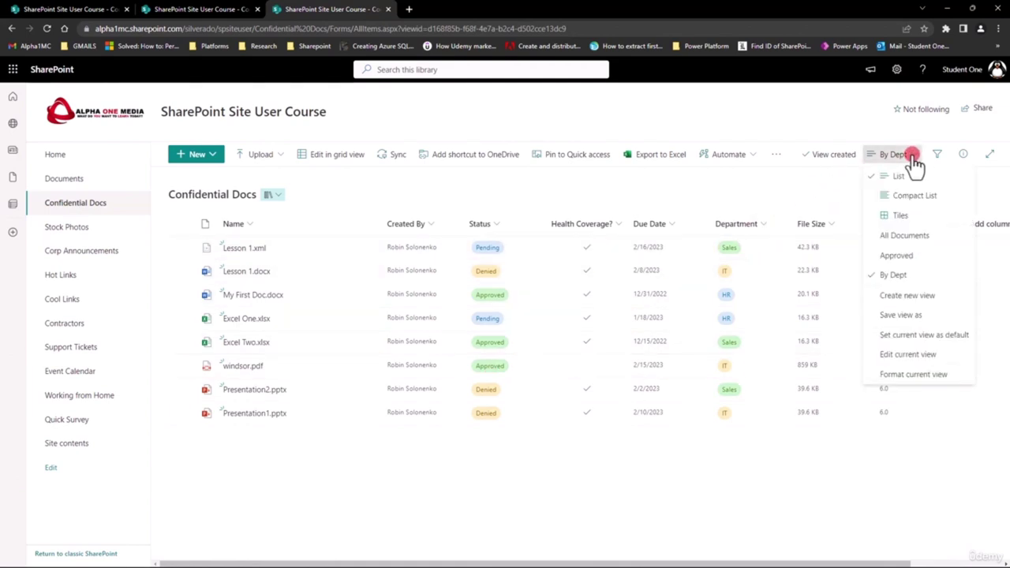
# Set the By Dept view's first Group By column to Department and save it.
pyautogui.click(908, 355)
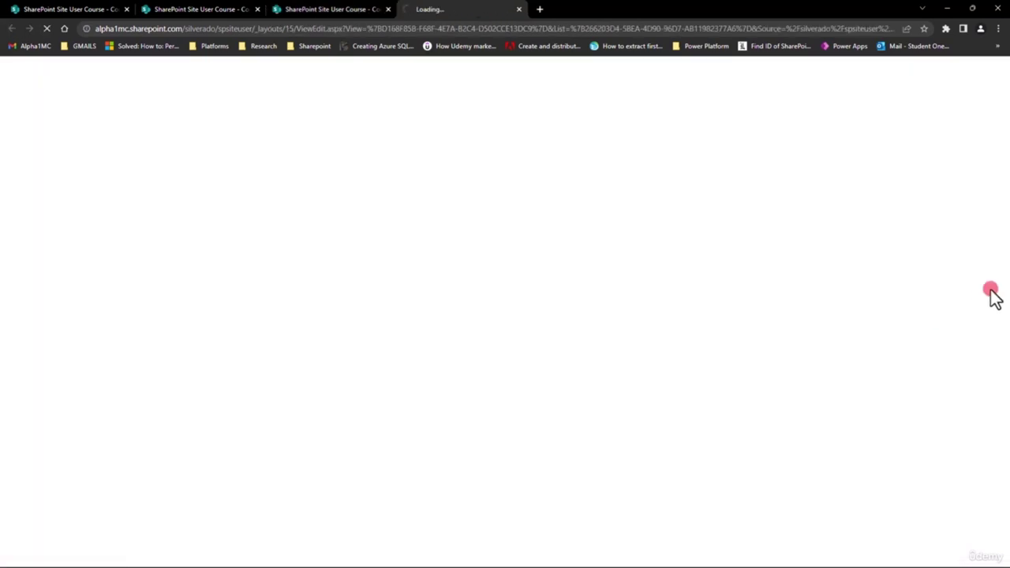
pyautogui.scroll(-20, 745, 268)
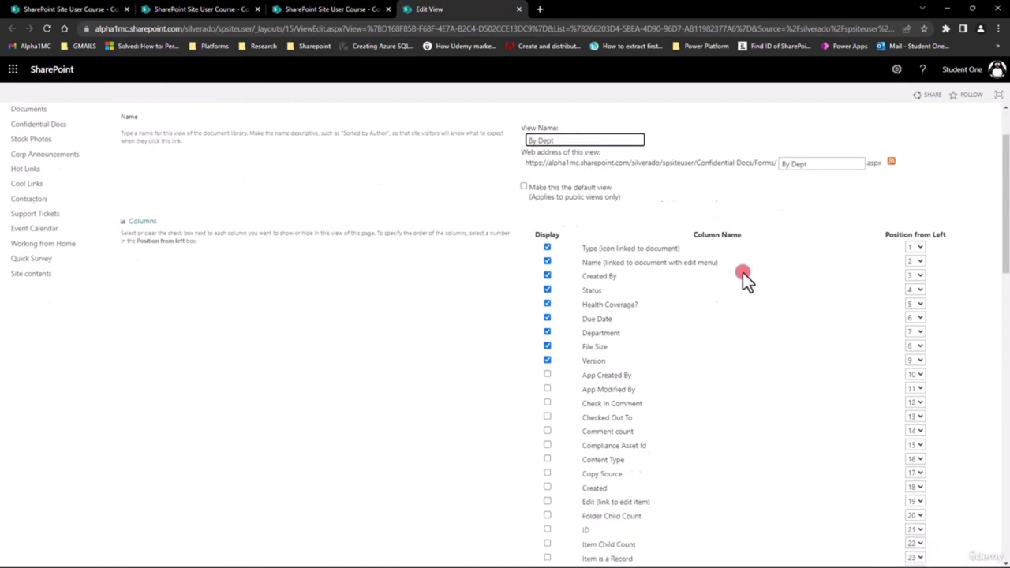
pyautogui.scroll(-1, 718, 275)
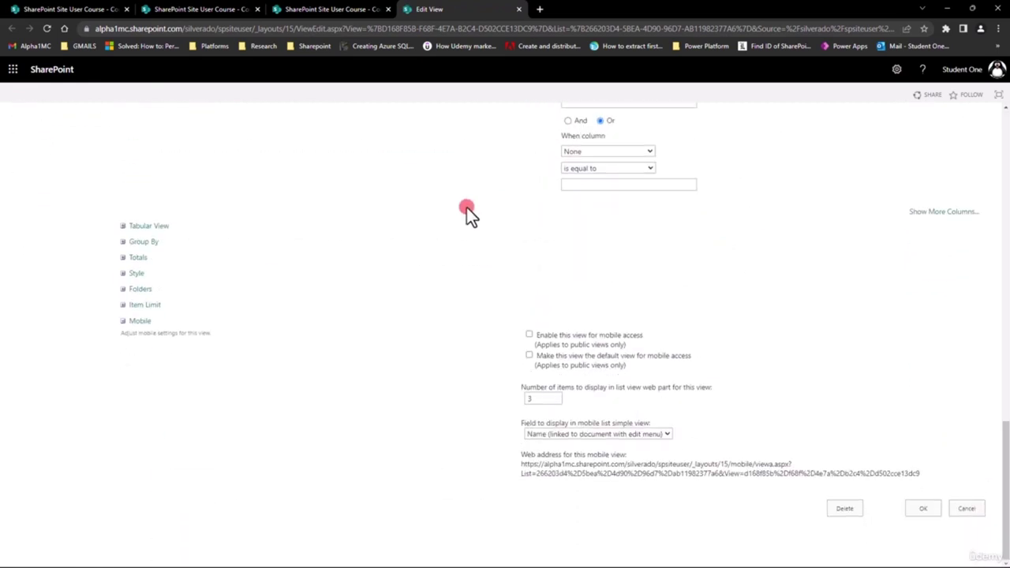
pyautogui.click(138, 242)
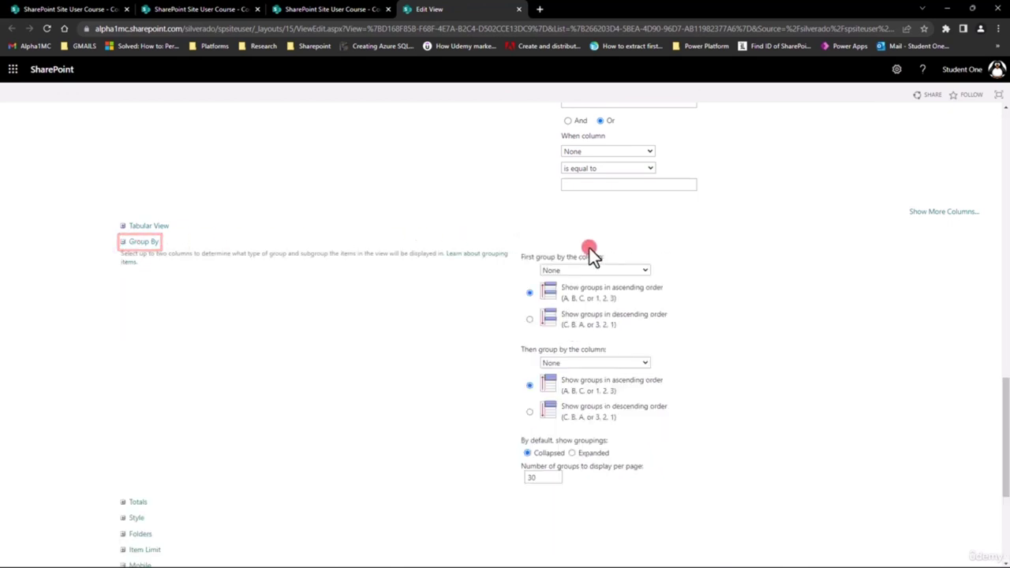
pyautogui.click(646, 272)
pyautogui.scroll(-2, 623, 348)
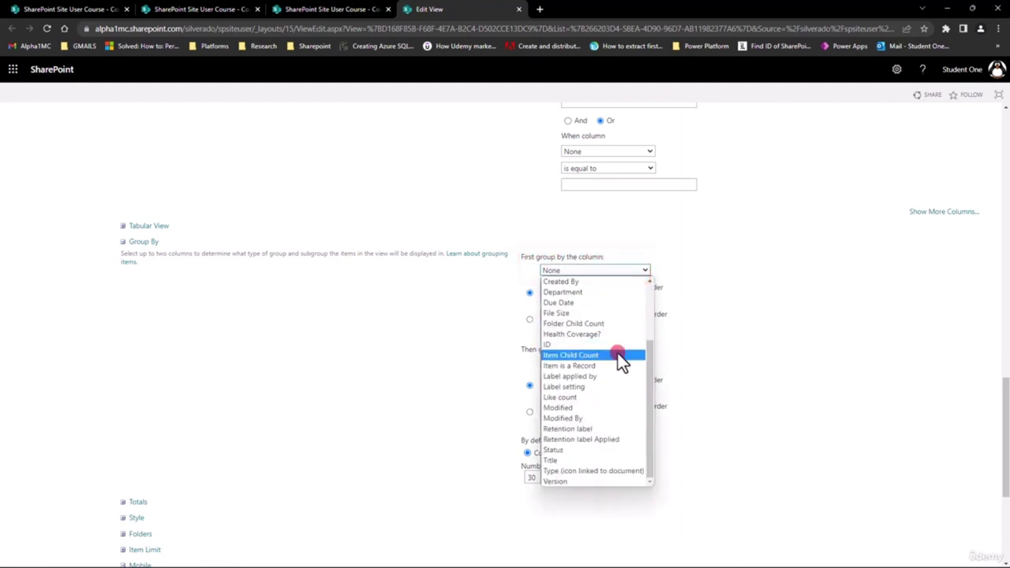
pyautogui.click(576, 292)
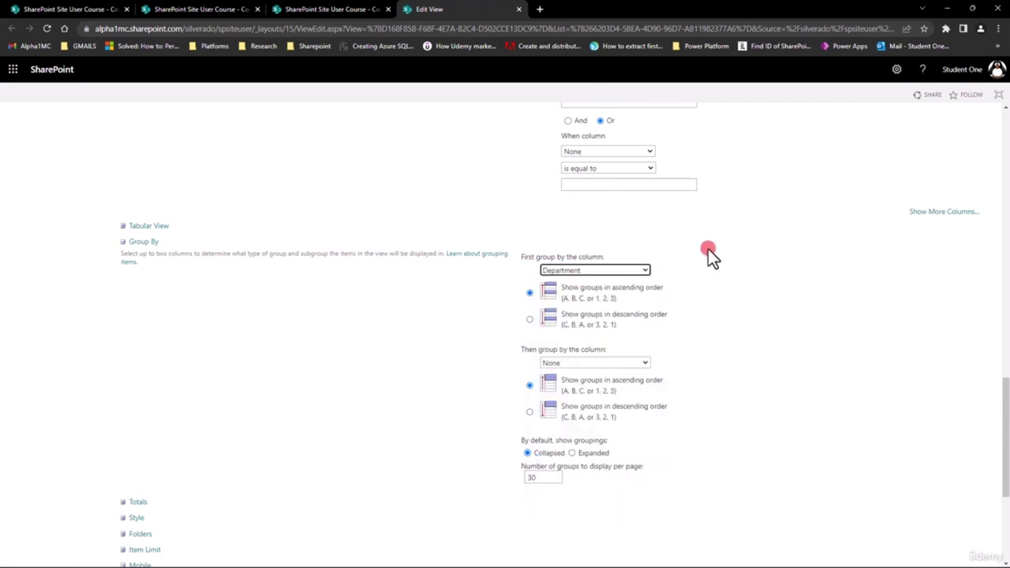
pyautogui.scroll(-3, 708, 248)
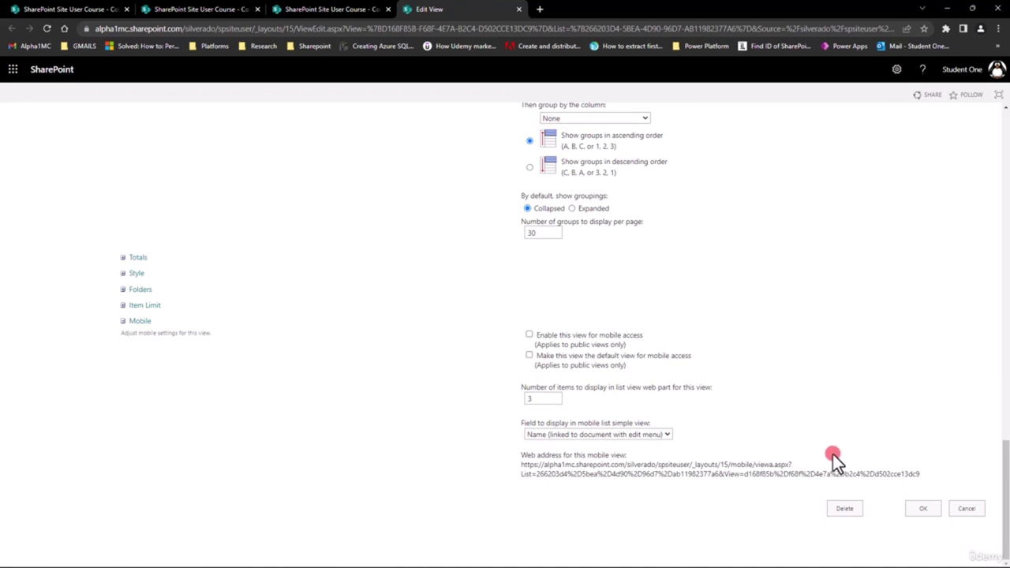
pyautogui.click(918, 509)
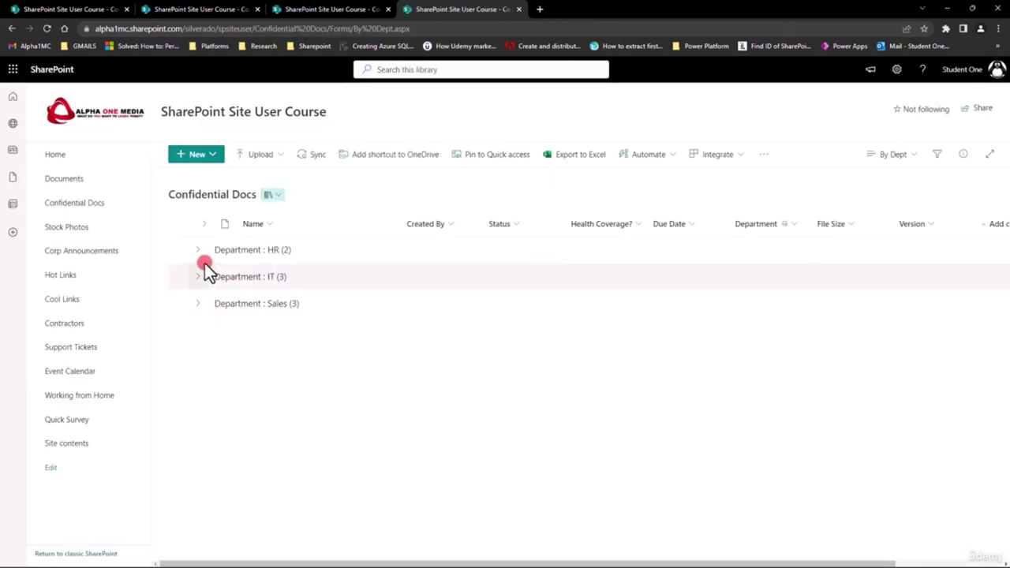
# Expand and then collapse the HR, IT and Sales department groups.
pyautogui.click(200, 252)
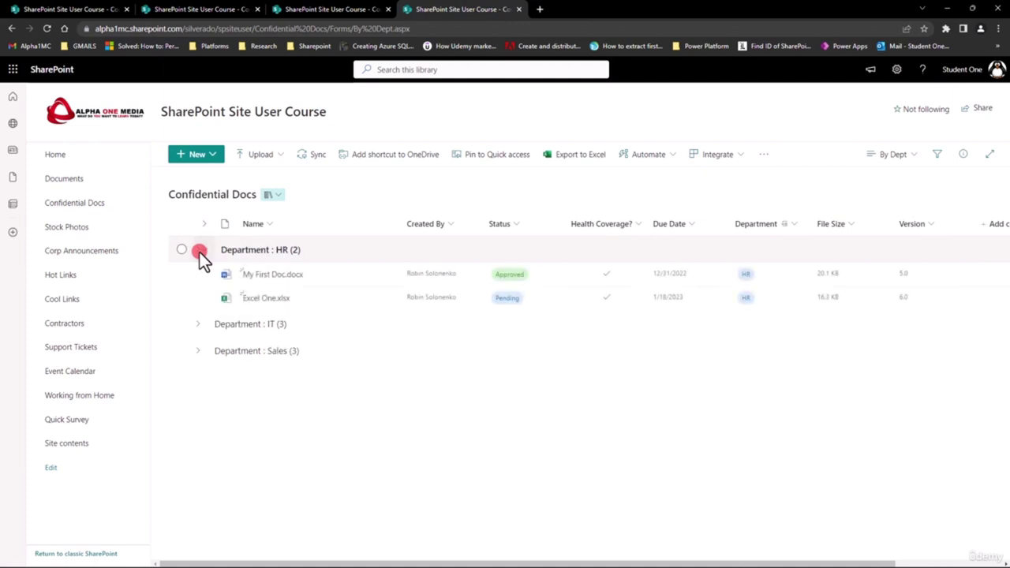
pyautogui.click(201, 330)
pyautogui.click(203, 423)
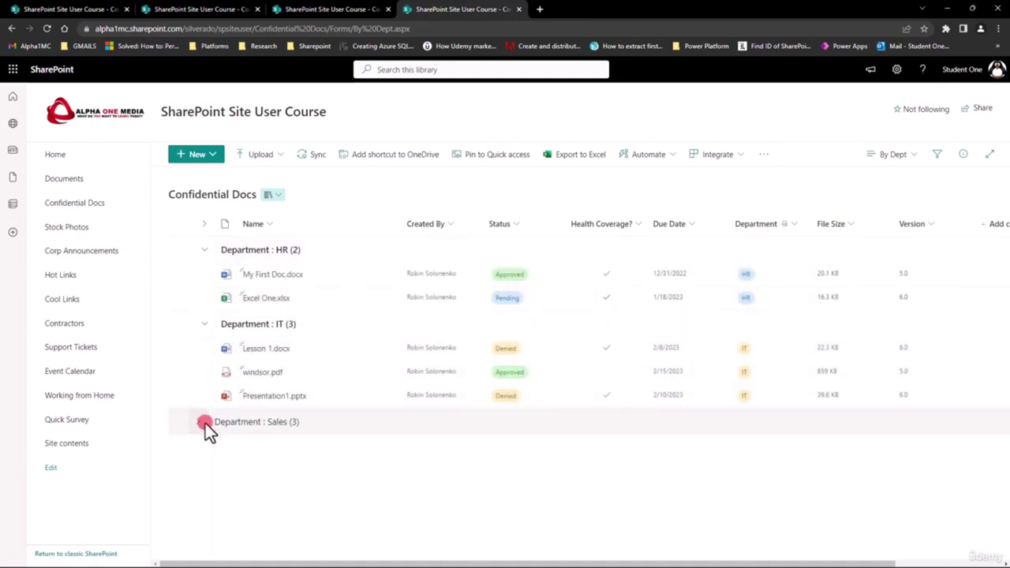
pyautogui.click(203, 421)
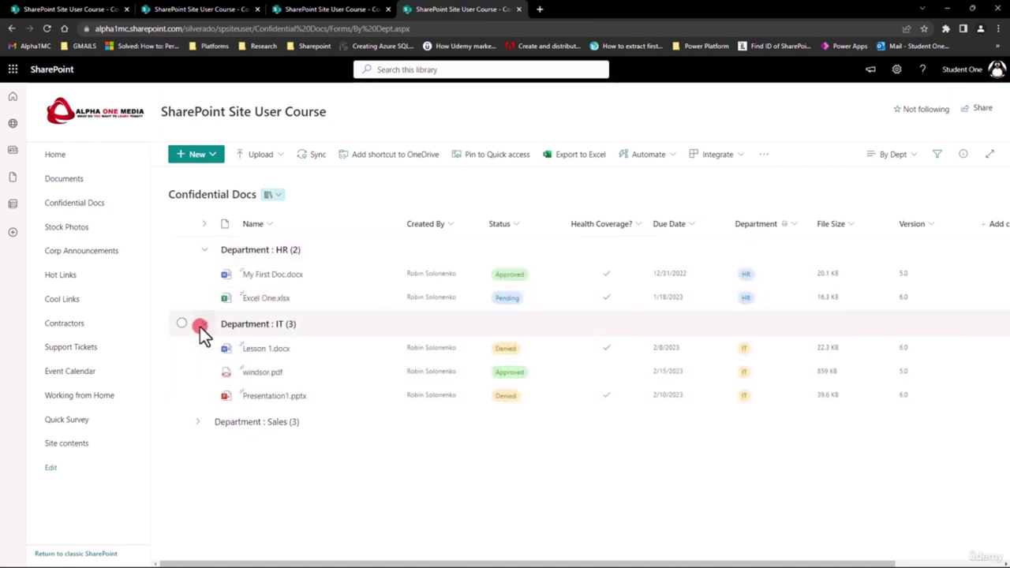
pyautogui.click(200, 326)
pyautogui.click(203, 251)
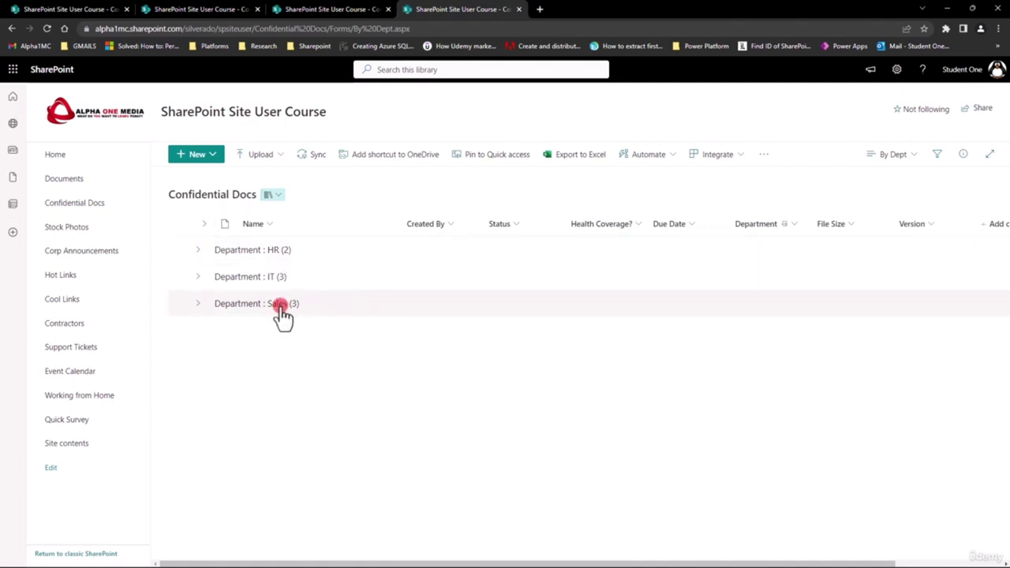
# Reopen Confidential Docs from Home and switch from the By Dept view to All Documents.
pyautogui.click(63, 155)
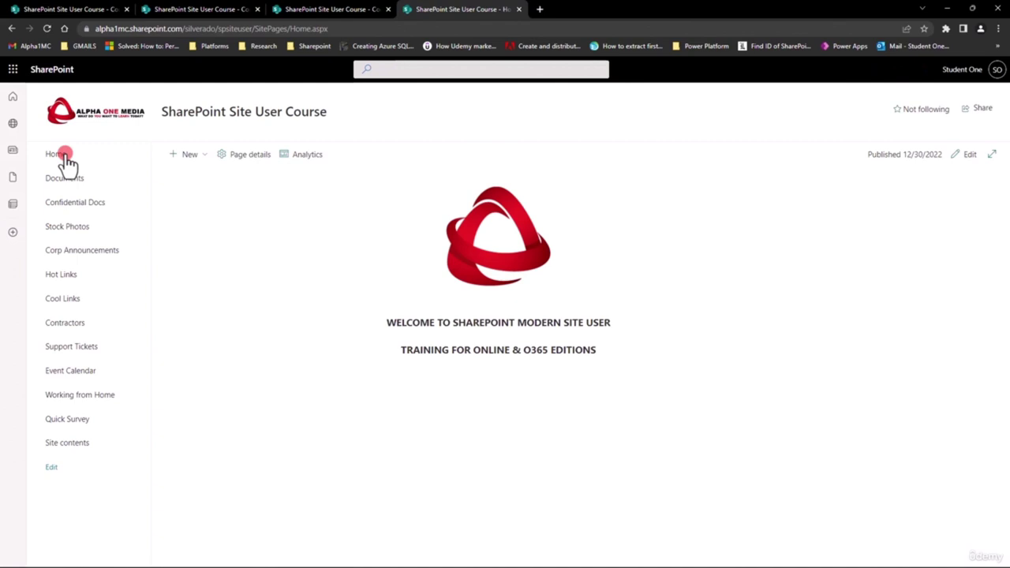
pyautogui.click(93, 205)
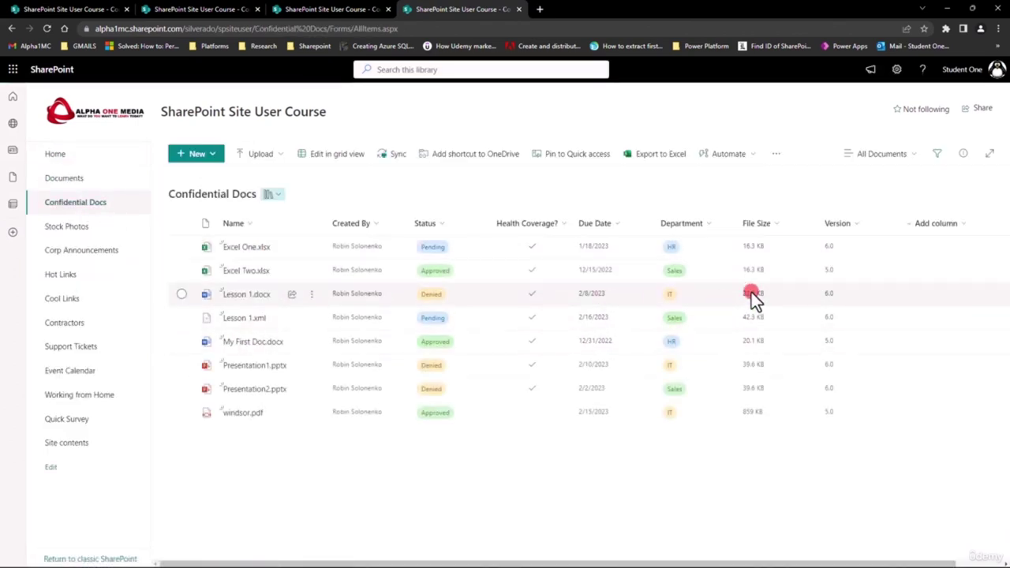
pyautogui.click(914, 154)
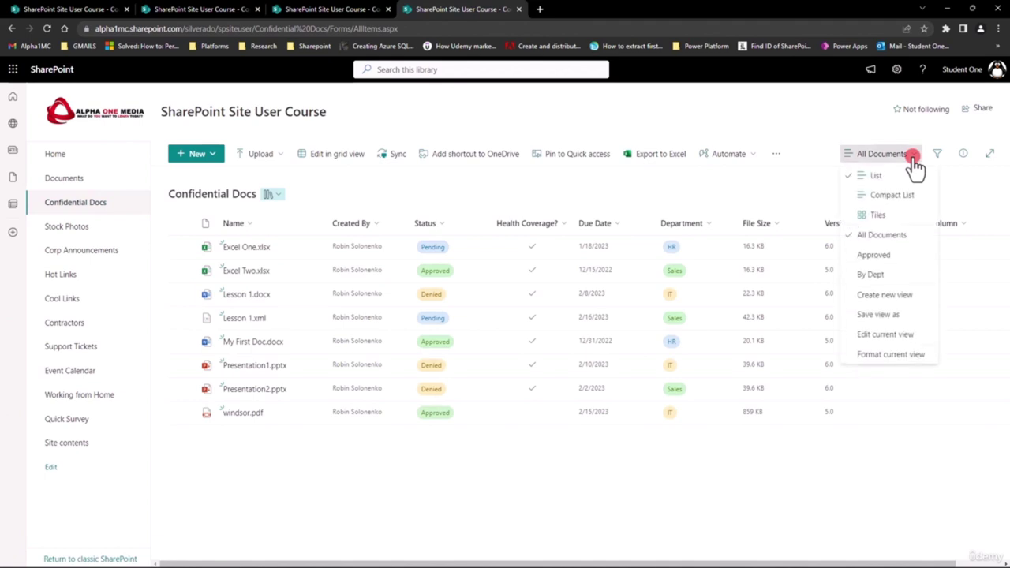
pyautogui.click(901, 275)
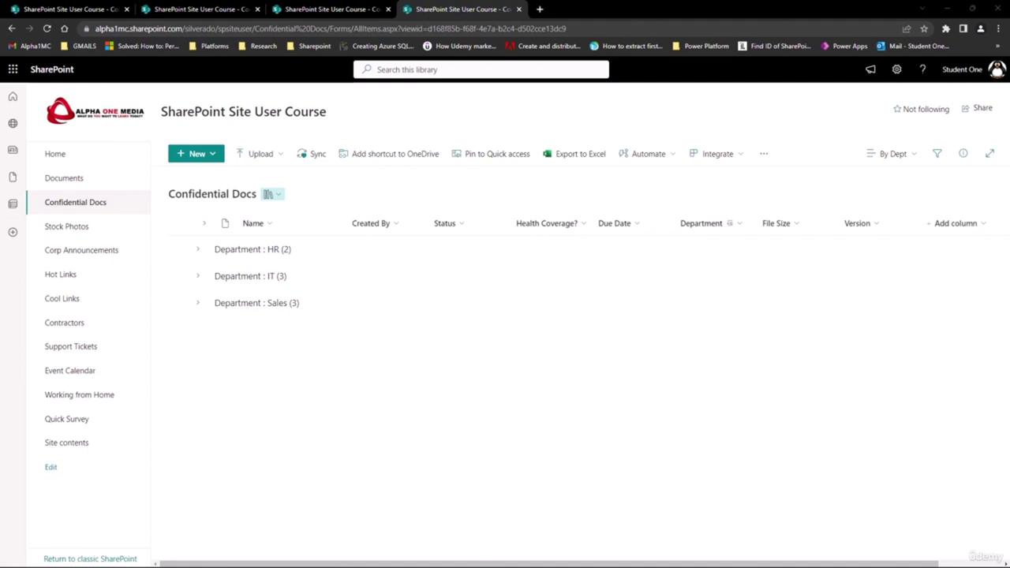
pyautogui.click(907, 155)
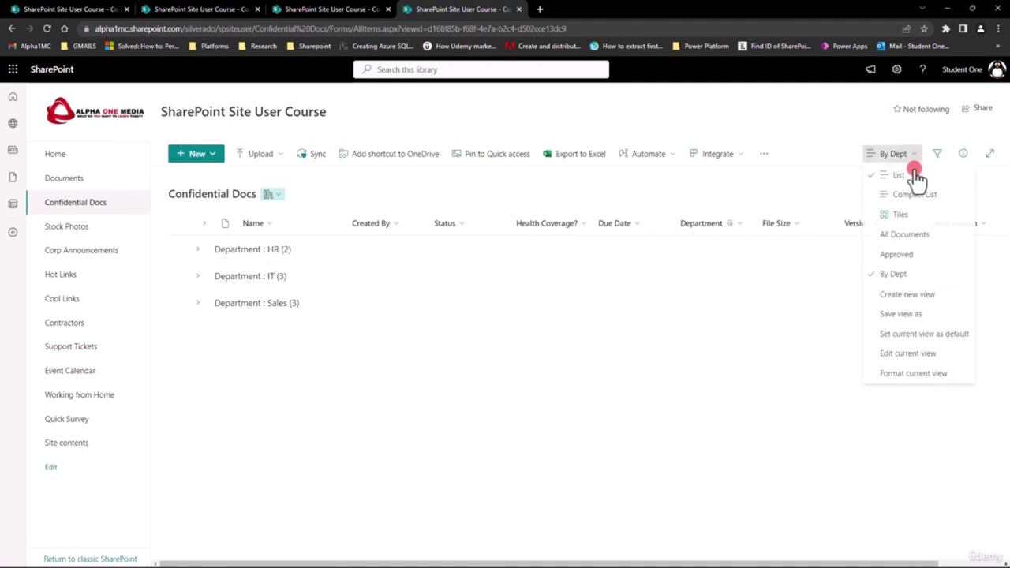
pyautogui.click(773, 185)
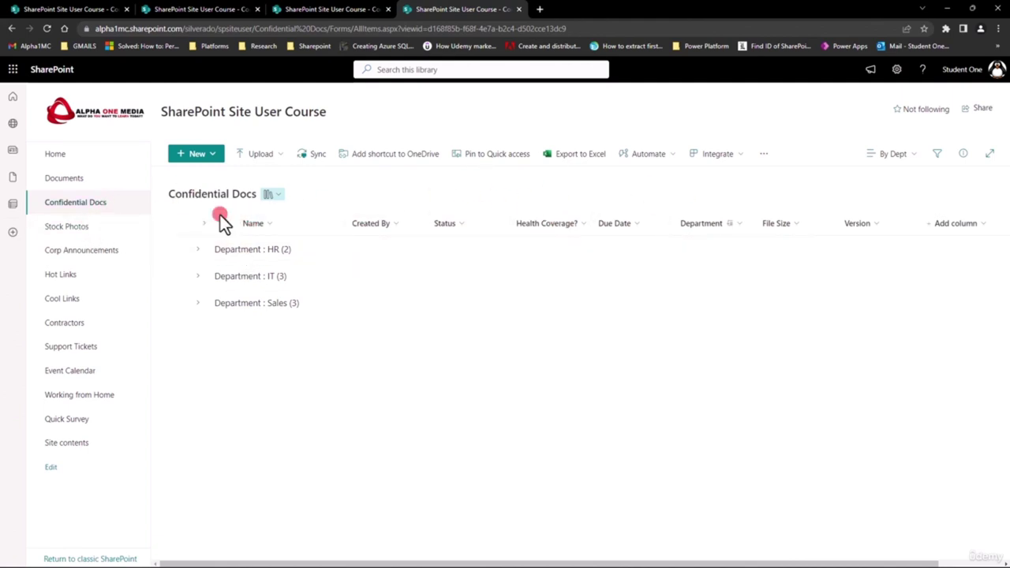
pyautogui.click(911, 166)
pyautogui.click(907, 237)
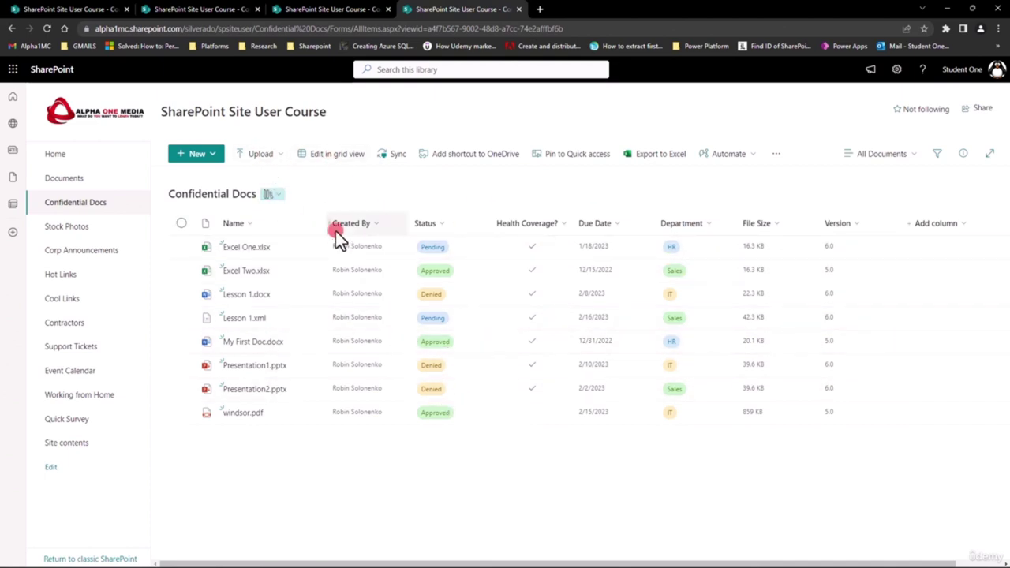
# Upload Invoice.xlsx into Confidential Docs and select its new row.
pyautogui.click(281, 156)
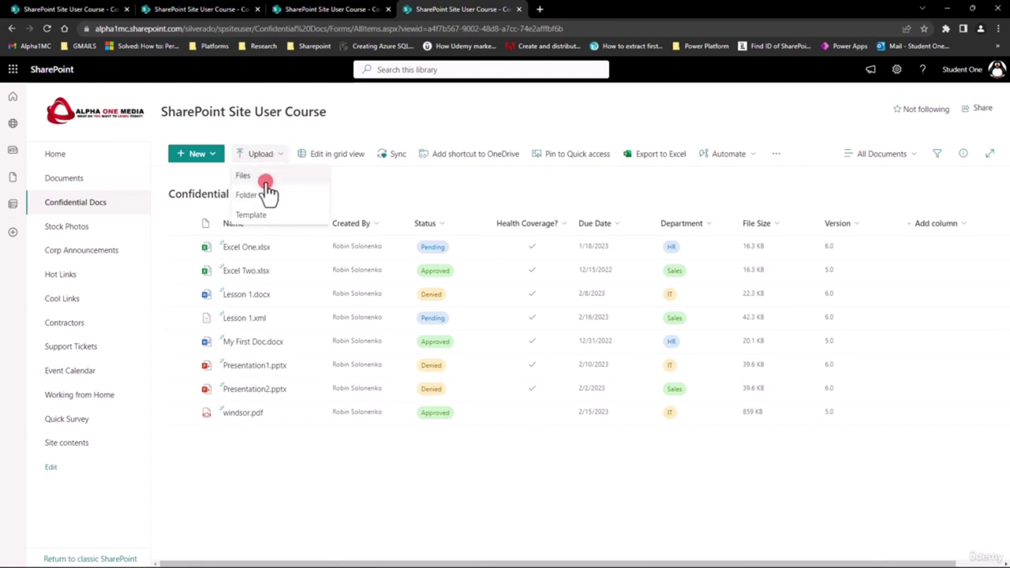
pyautogui.click(251, 175)
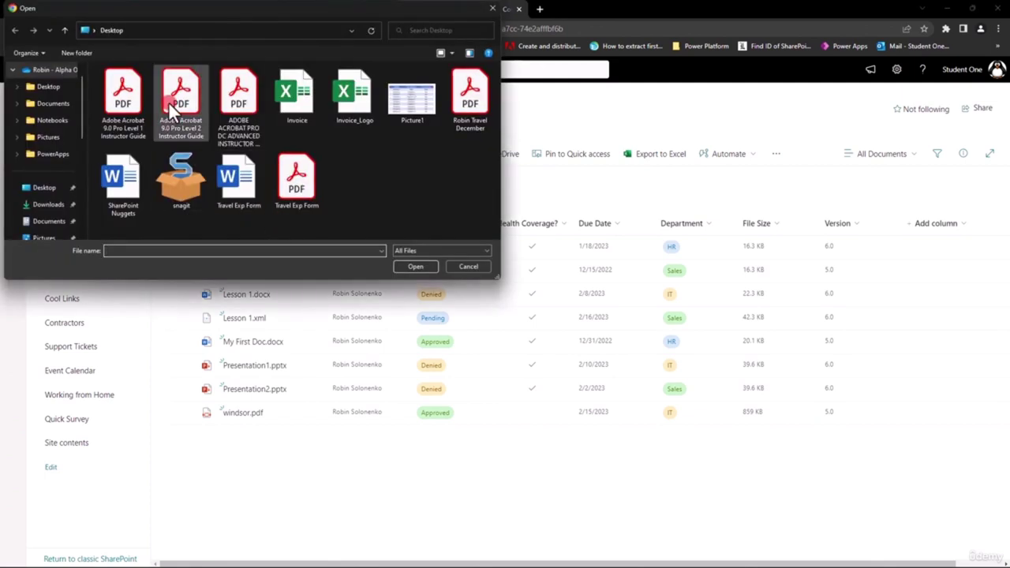
pyautogui.click(299, 95)
pyautogui.click(402, 266)
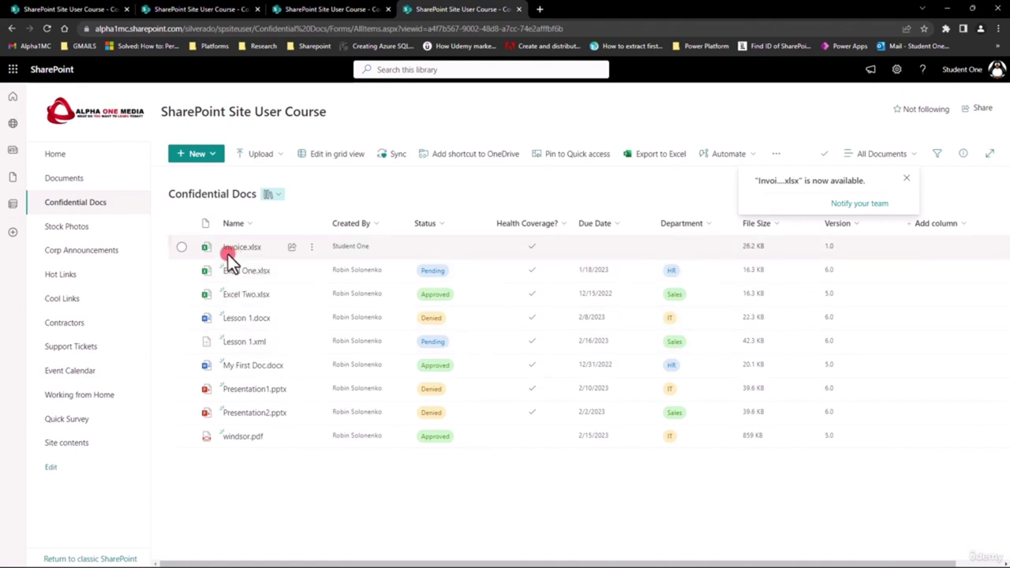
pyautogui.click(181, 249)
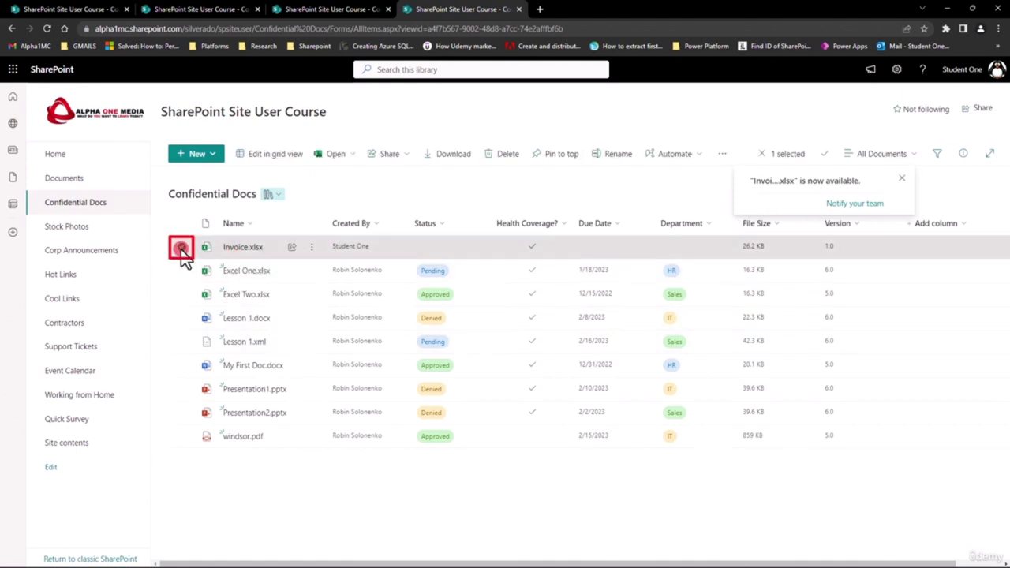
# In Invoice.xlsx's details pane, set Status to Approved and tick Health Coverage.
pyautogui.click(966, 155)
pyautogui.scroll(-5, 939, 378)
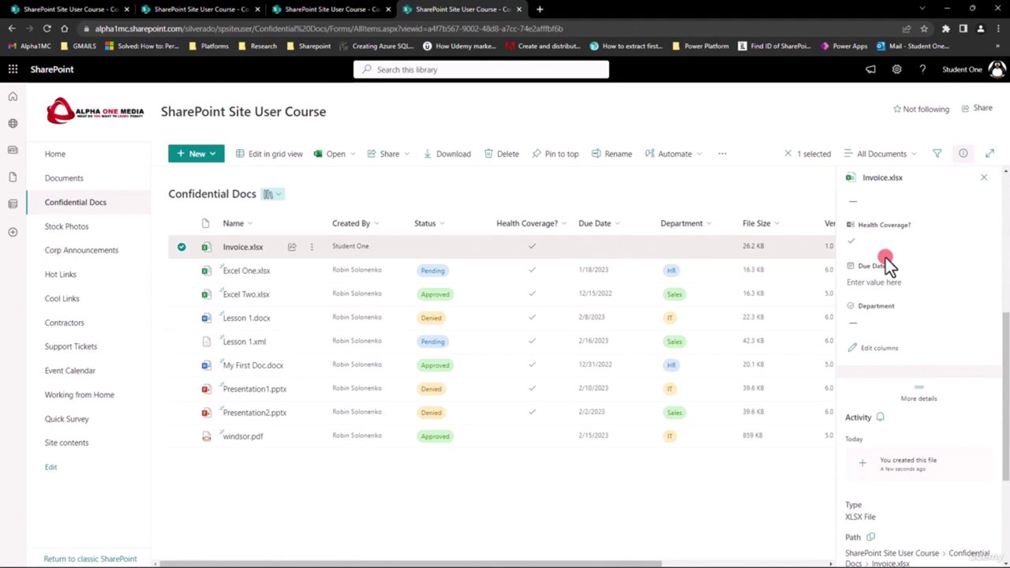
pyautogui.click(886, 260)
pyautogui.click(864, 313)
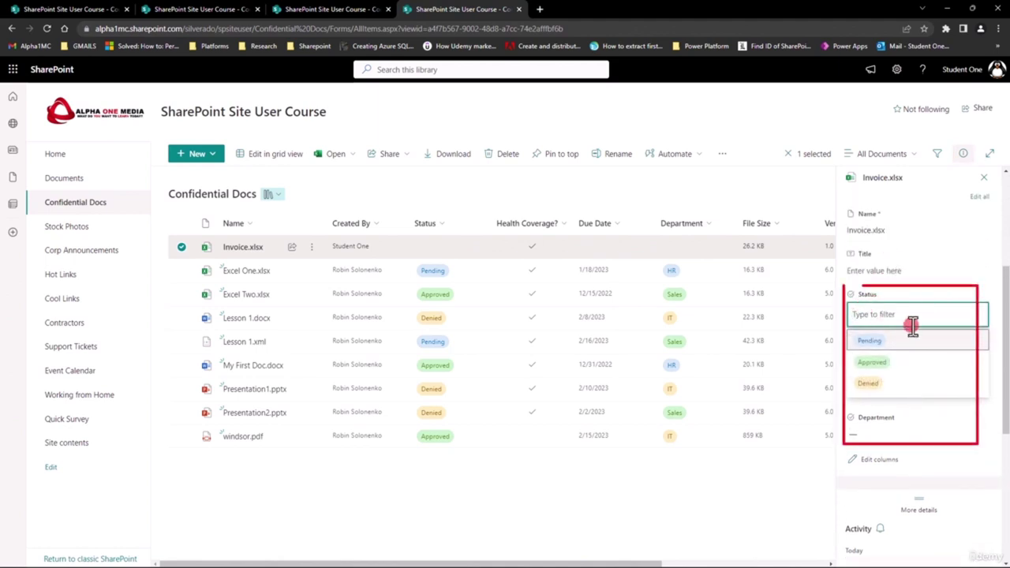
pyautogui.click(867, 361)
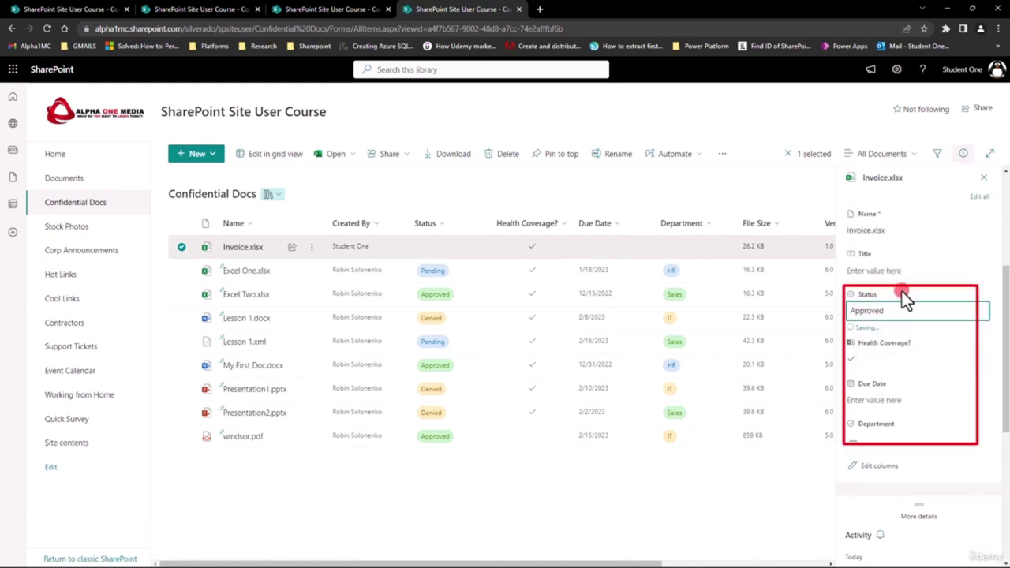
pyautogui.click(849, 363)
pyautogui.click(856, 352)
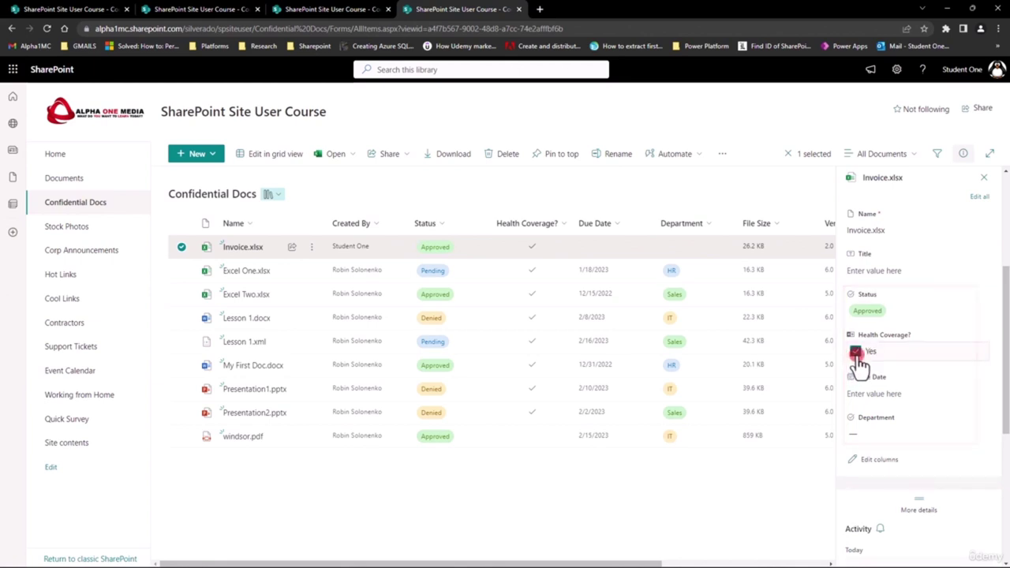
# Set Invoice.xlsx's Due Date to 12/31/2022 and Department to Sales, then close the pane.
pyautogui.click(884, 395)
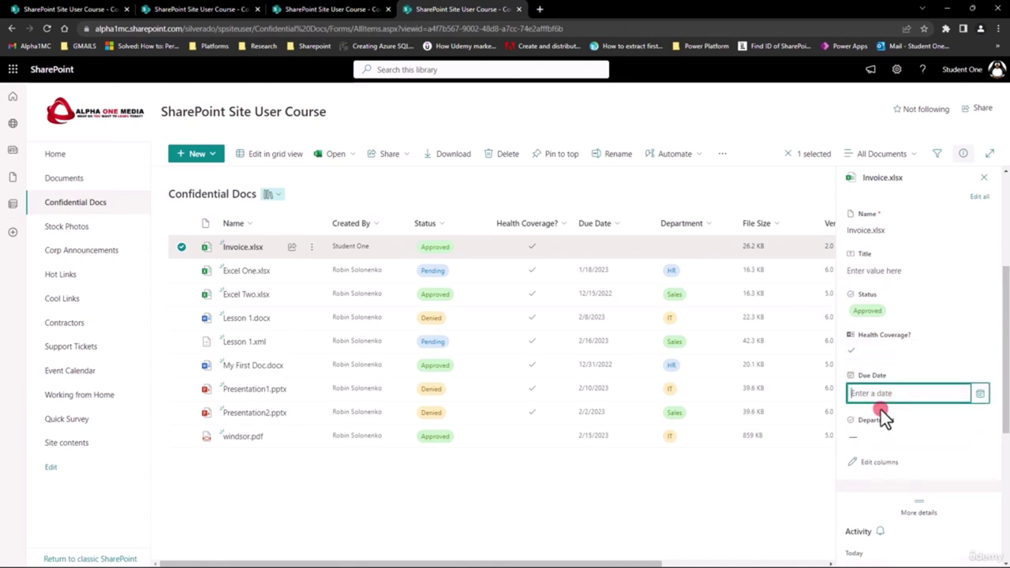
pyautogui.click(979, 394)
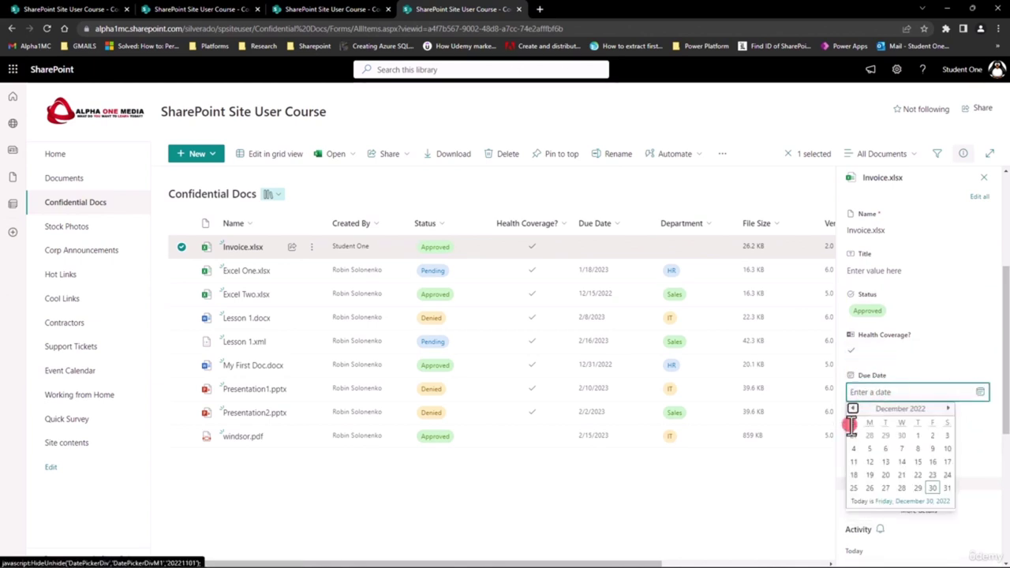
pyautogui.click(947, 488)
pyautogui.click(884, 441)
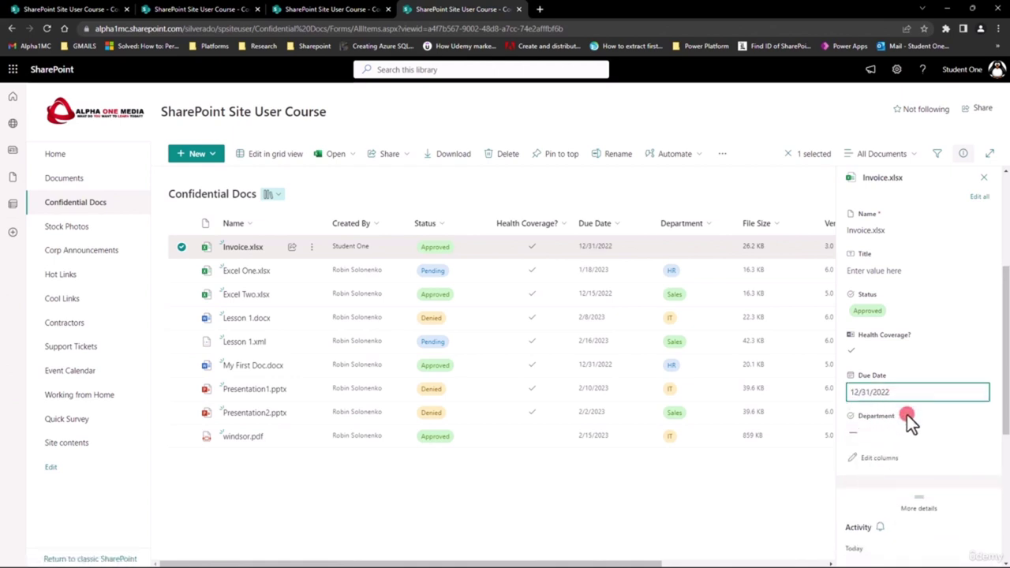
pyautogui.click(897, 430)
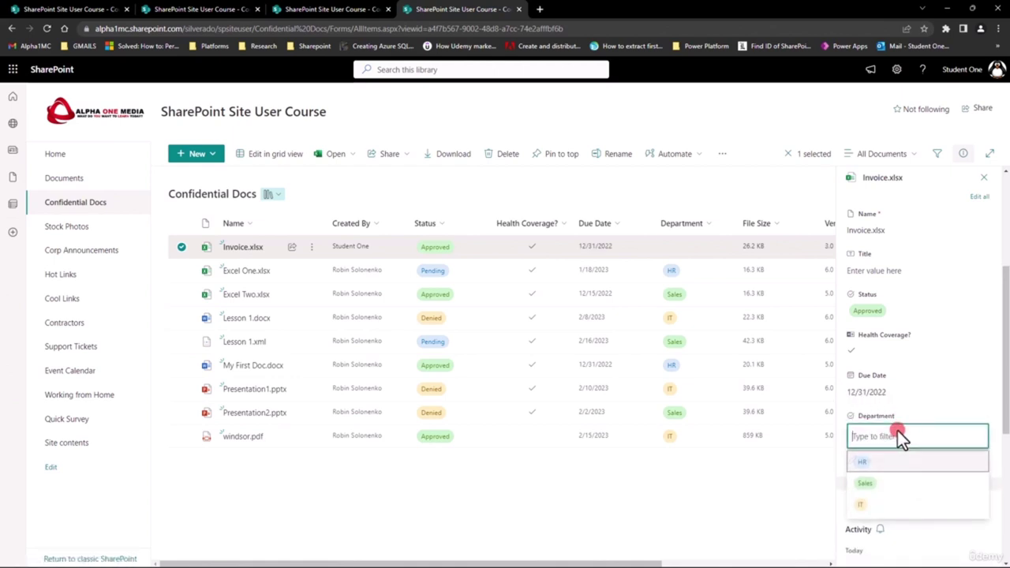
pyautogui.click(866, 486)
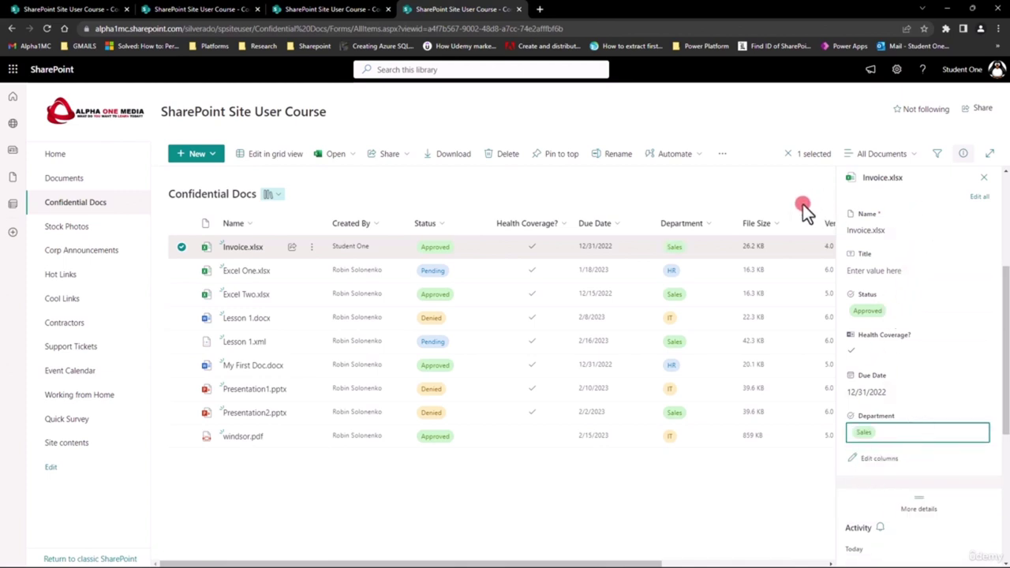
pyautogui.click(984, 178)
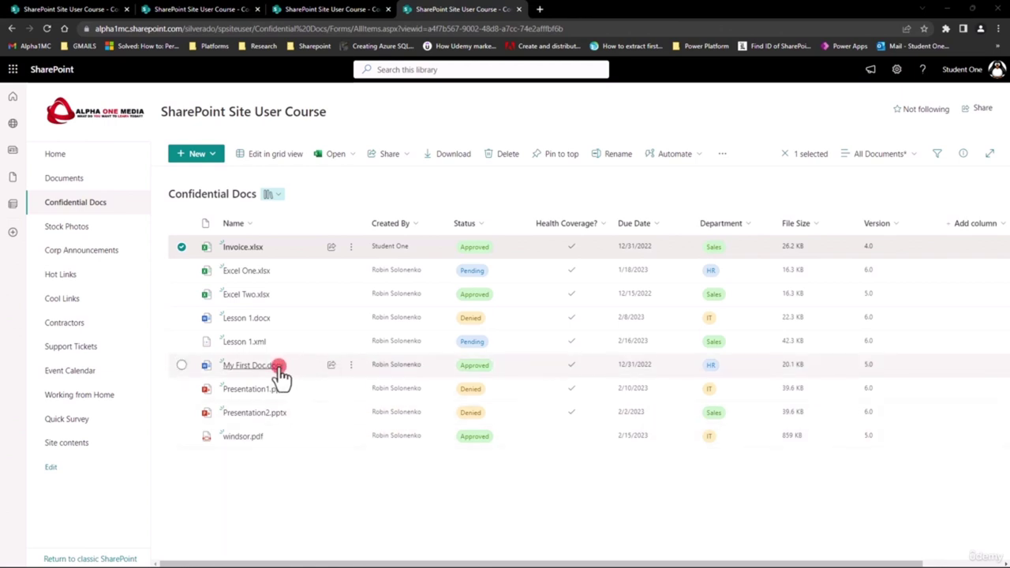
pyautogui.moveTo(280, 369)
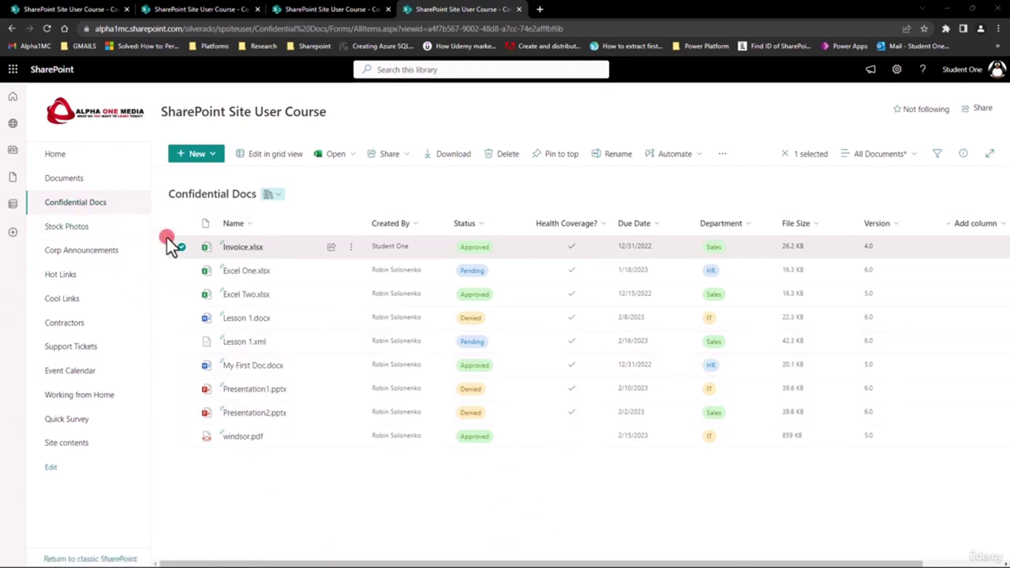
# Add 'Here is another paragraph' and 'Blah blah blah' to My First Doc in Word, then close it.
pyautogui.click(253, 366)
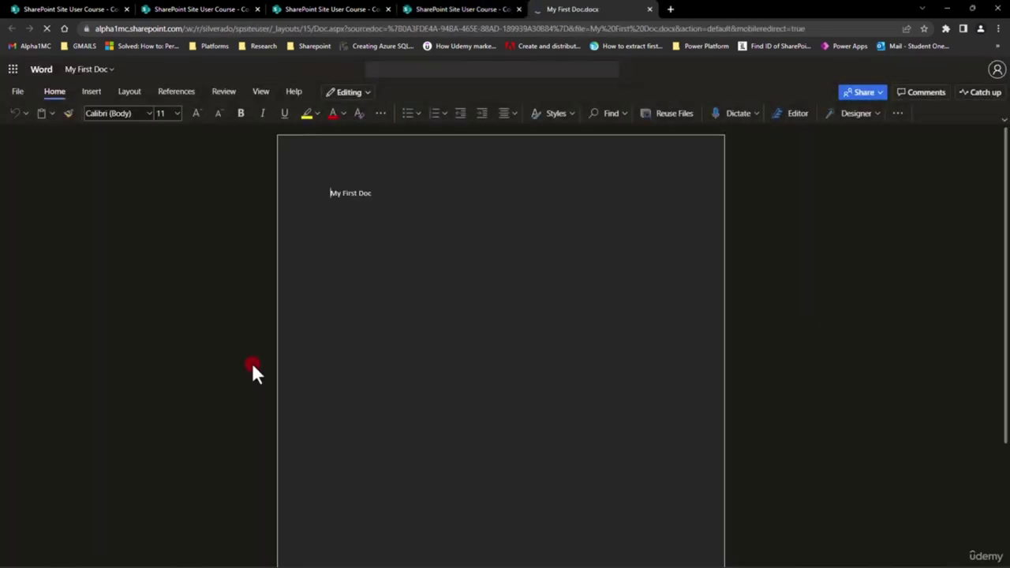
pyautogui.click(427, 194)
pyautogui.press('Return')
pyautogui.press('Return')
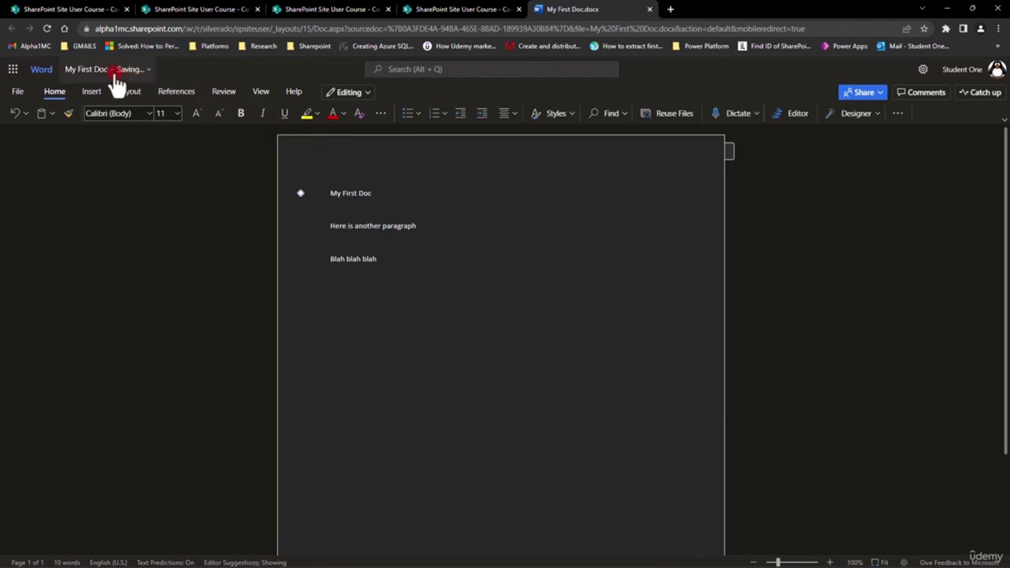
pyautogui.click(649, 9)
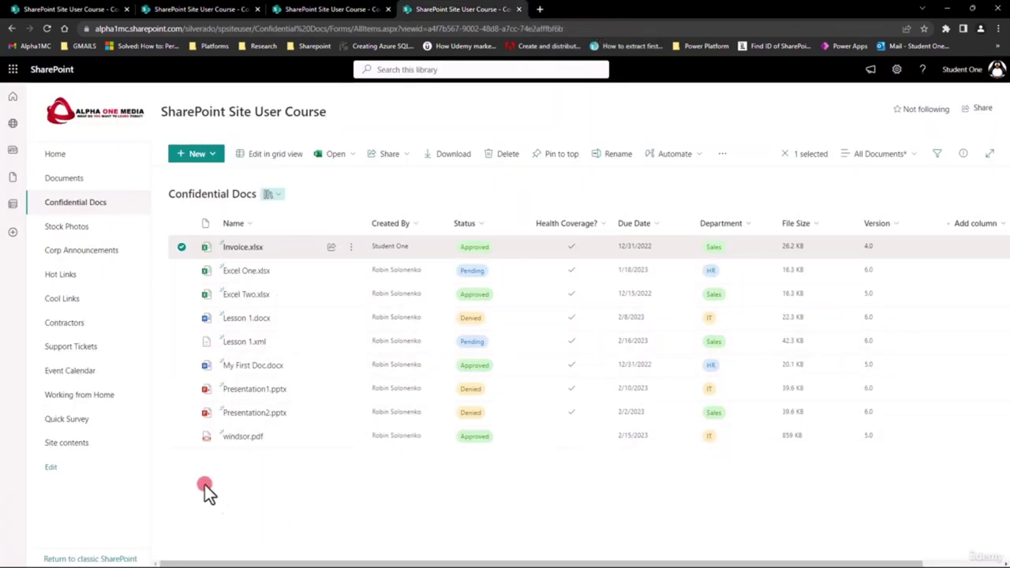
# Reopen My First Doc.docx in Word for the web, close it, and show its row's actions.
pyautogui.click(241, 366)
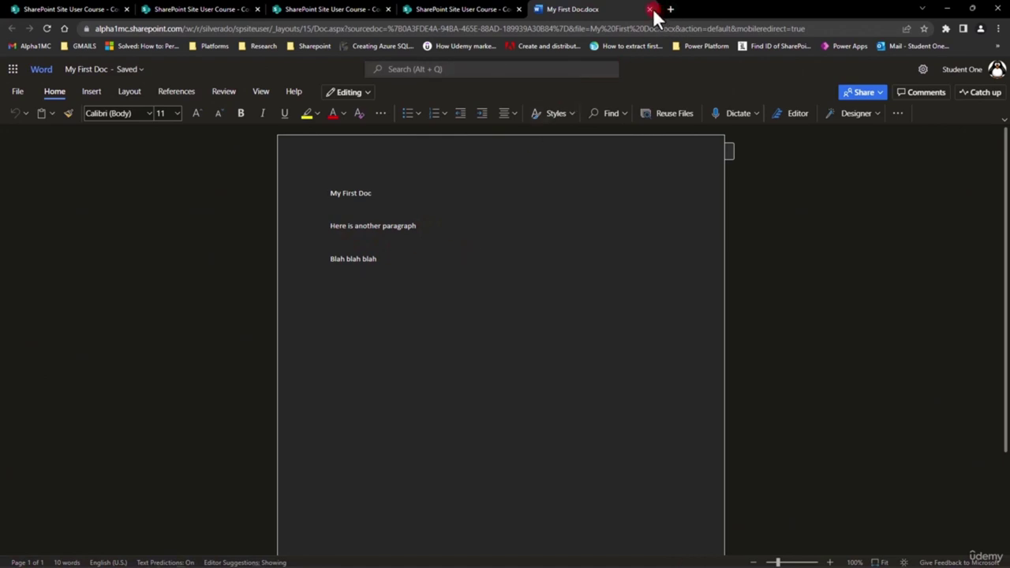
pyautogui.click(651, 9)
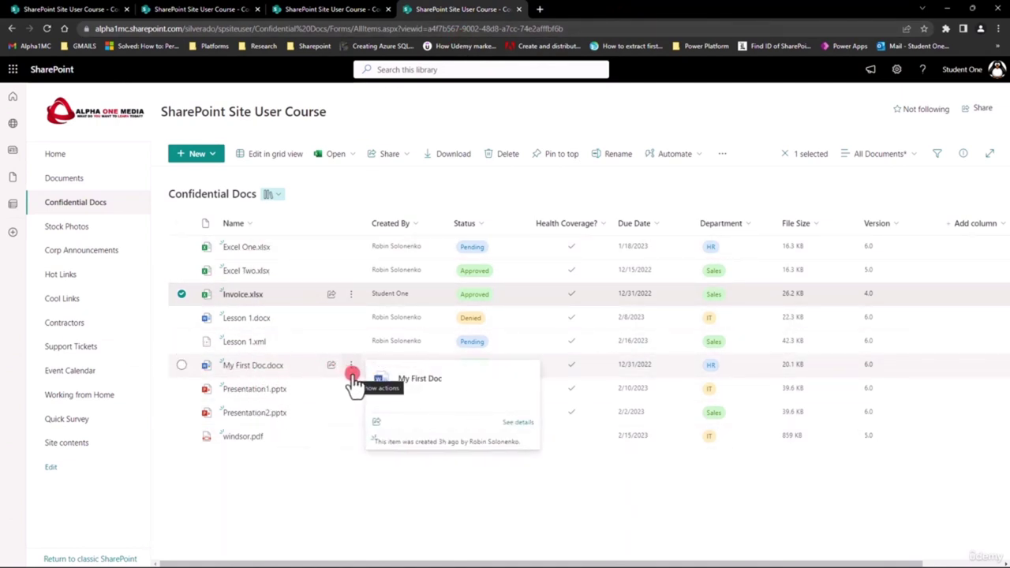
pyautogui.click(352, 373)
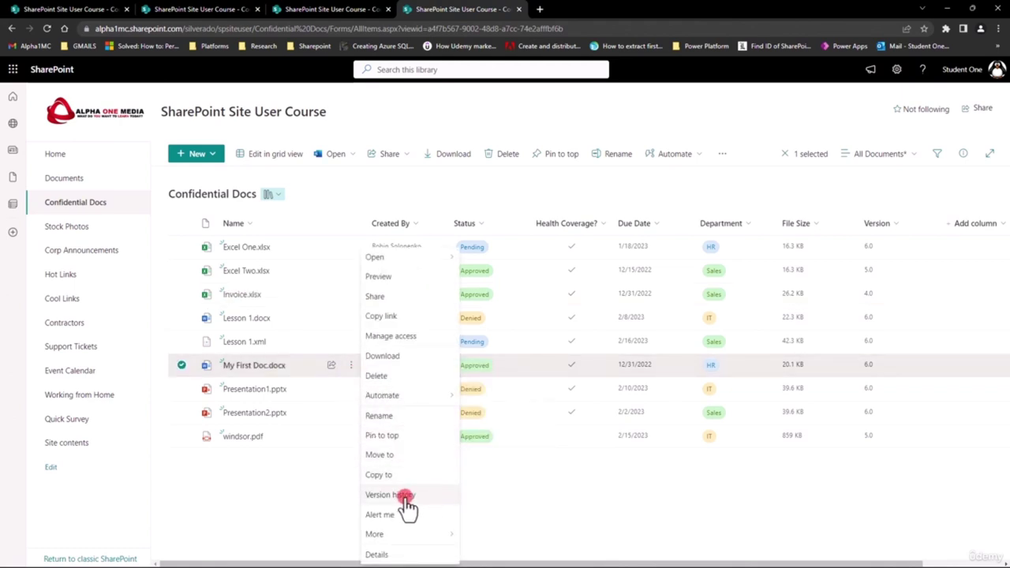
# View My First Doc.docx's version history, inspect version 3.0's options, then close it.
pyautogui.click(434, 496)
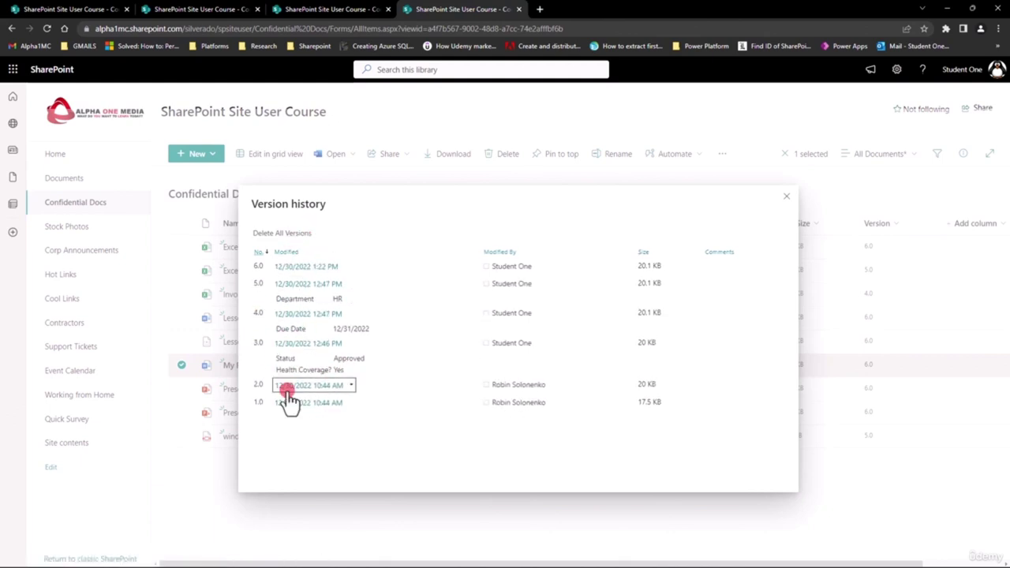
pyautogui.click(351, 346)
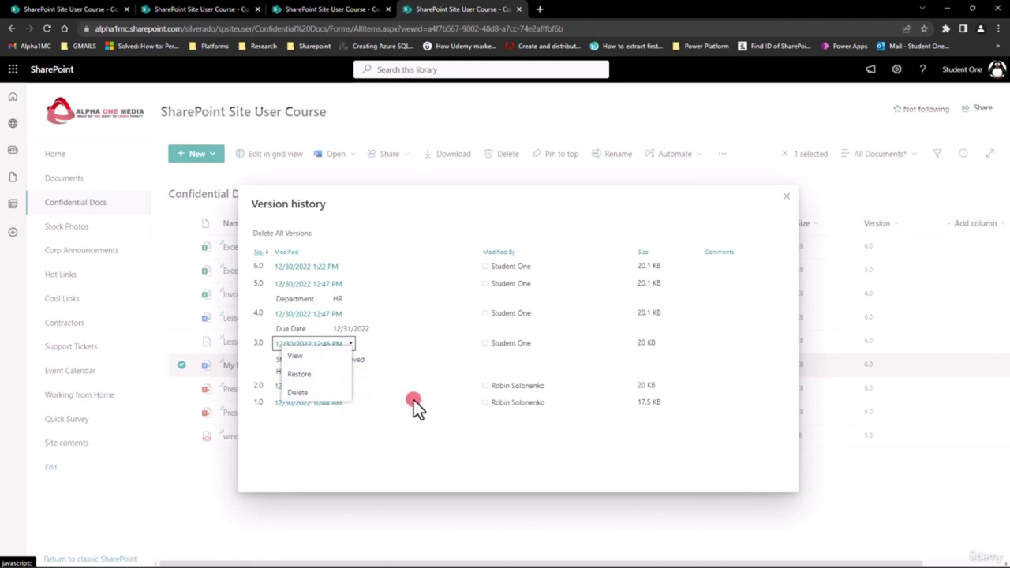
pyautogui.click(434, 417)
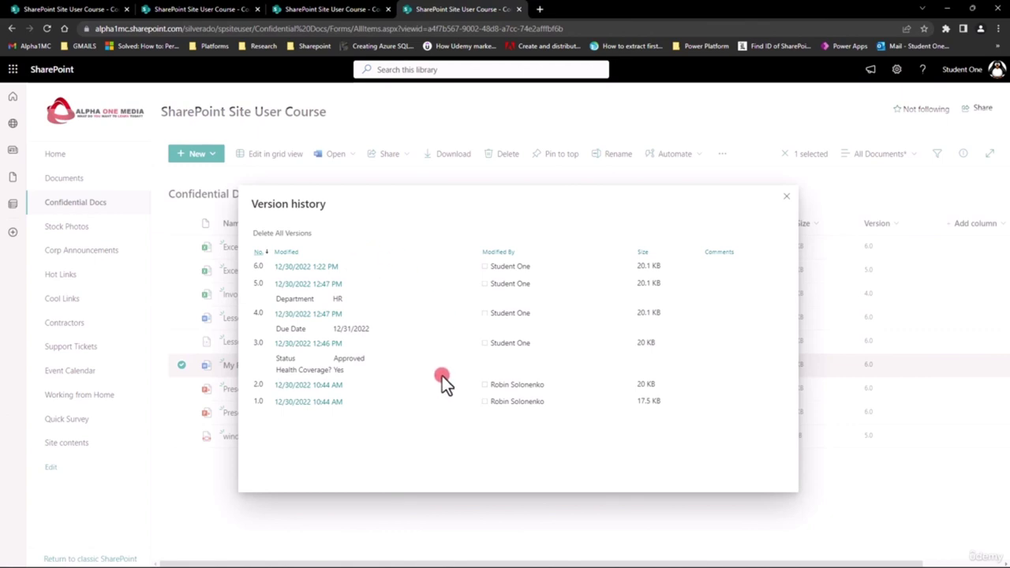
pyautogui.click(789, 198)
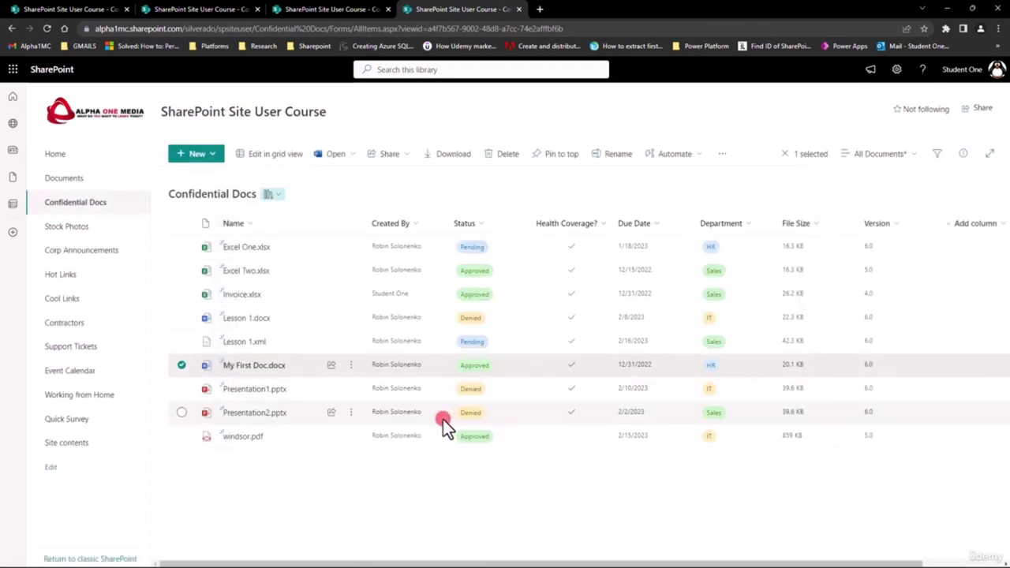
# Reopen the version history for My First Doc.docx and close it again.
pyautogui.click(352, 366)
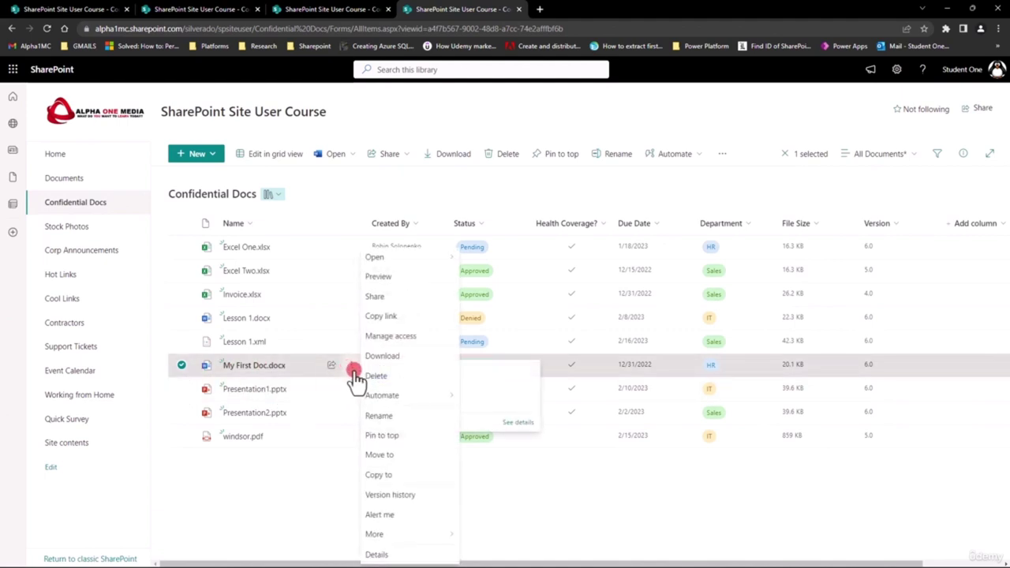
pyautogui.click(390, 495)
pyautogui.click(304, 269)
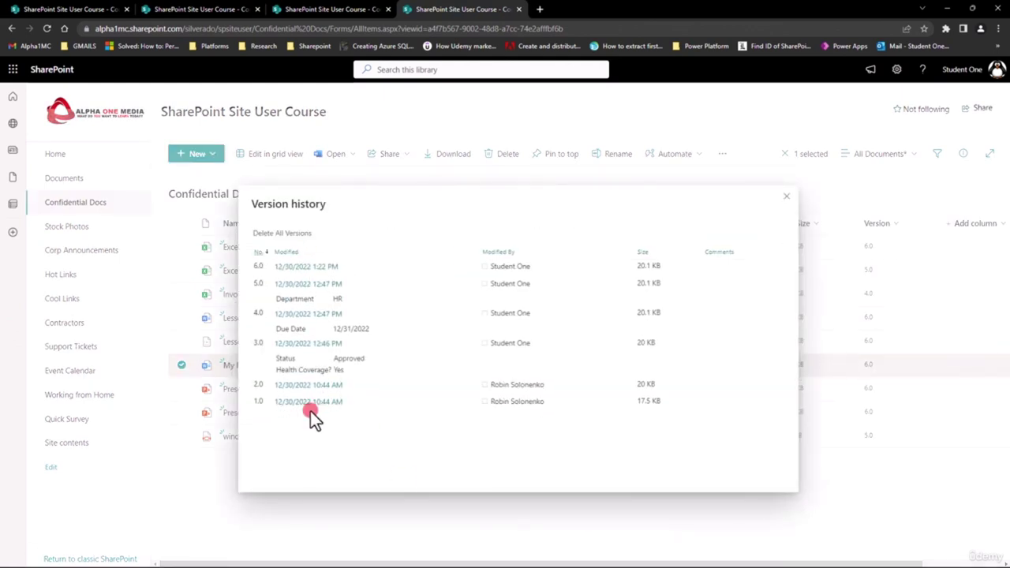
pyautogui.click(786, 196)
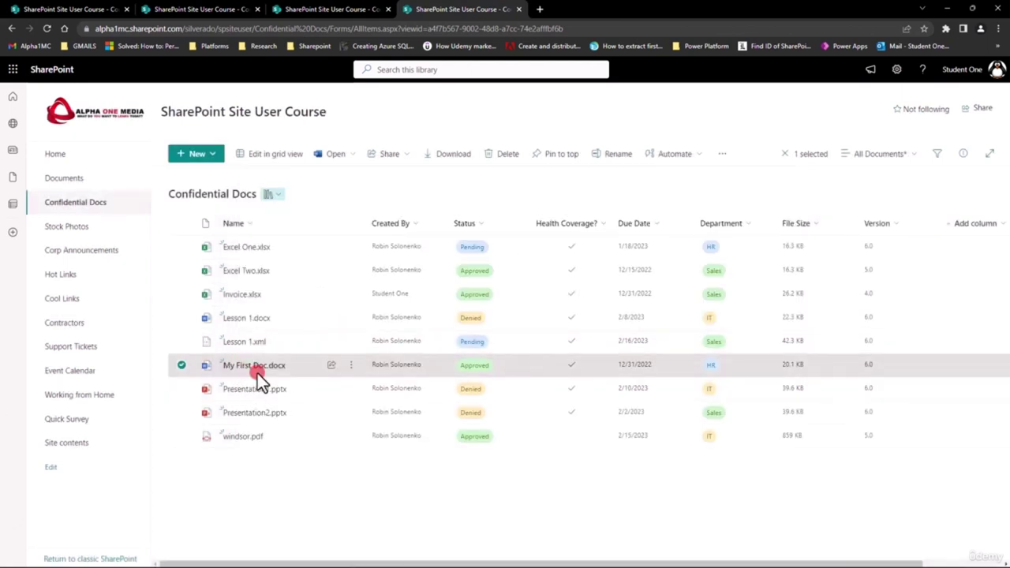
# Reopen My First Doc in Word for the web, close it, and list its row's actions.
pyautogui.moveTo(246, 369)
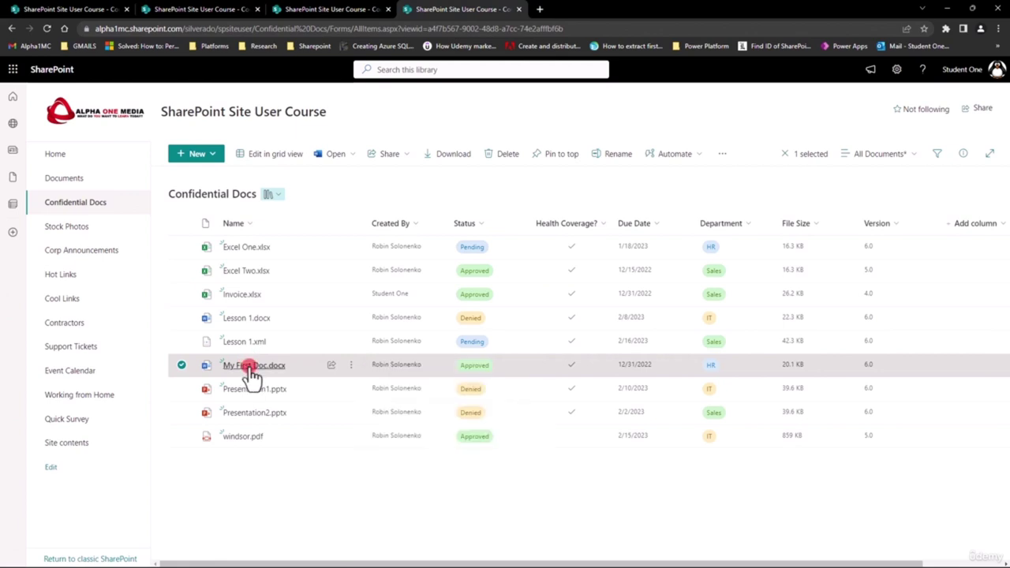
pyautogui.click(251, 367)
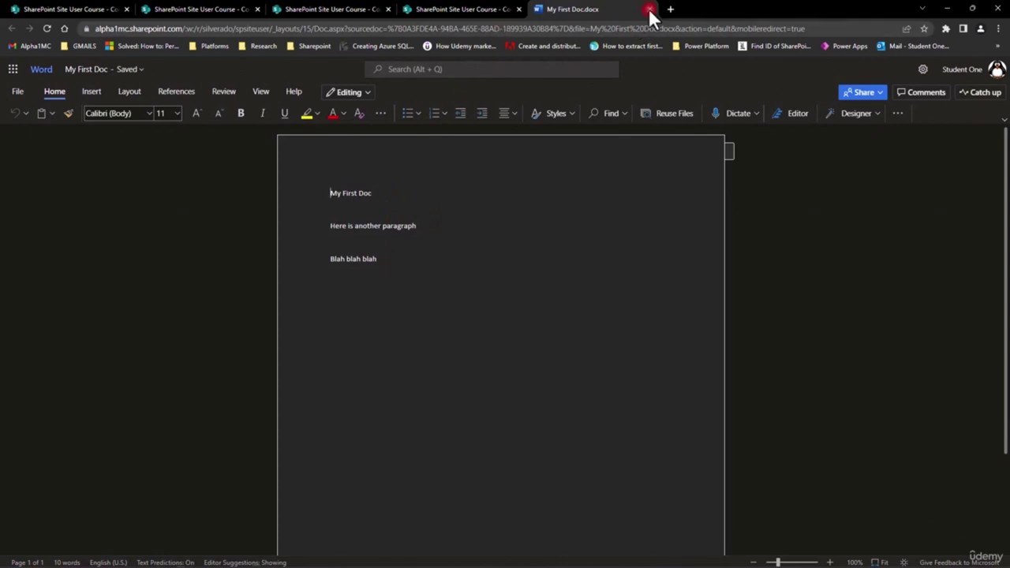
pyautogui.click(649, 10)
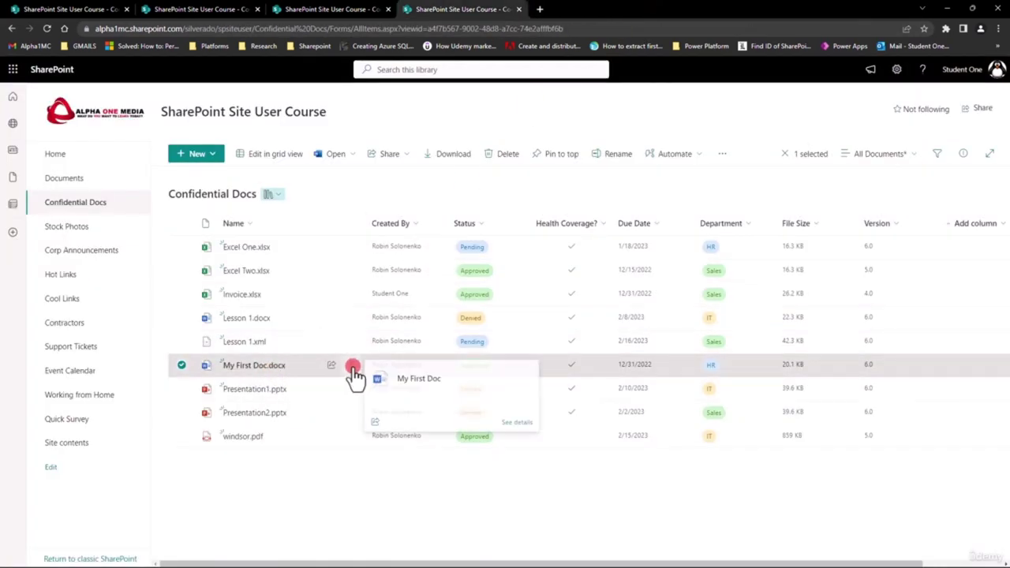
pyautogui.click(351, 366)
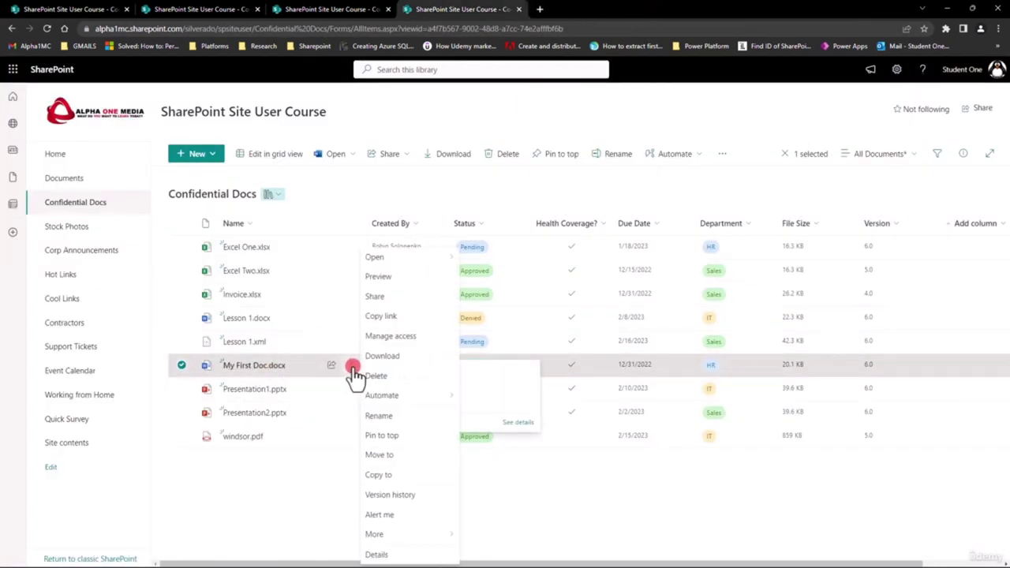
pyautogui.click(376, 297)
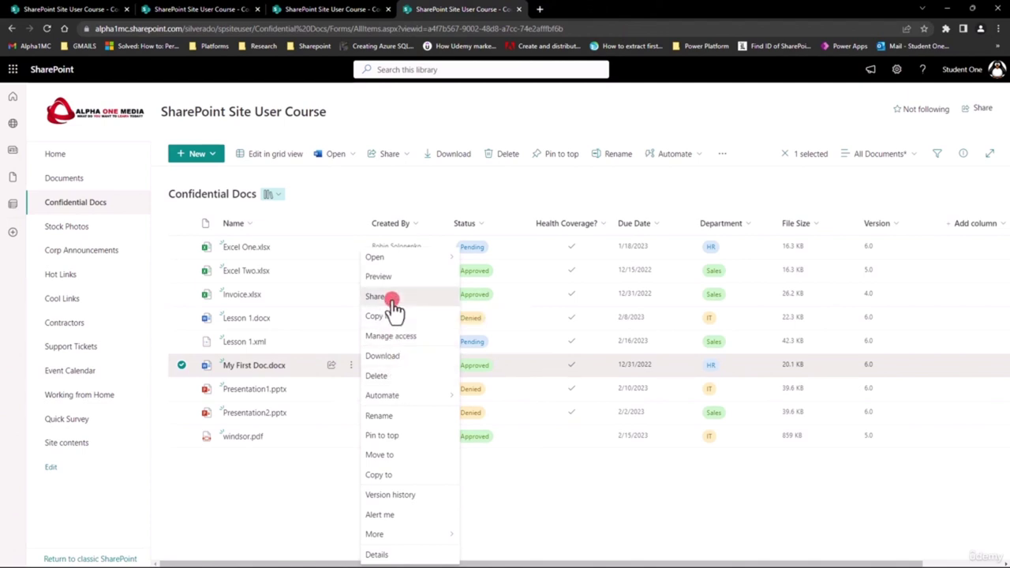
pyautogui.click(451, 249)
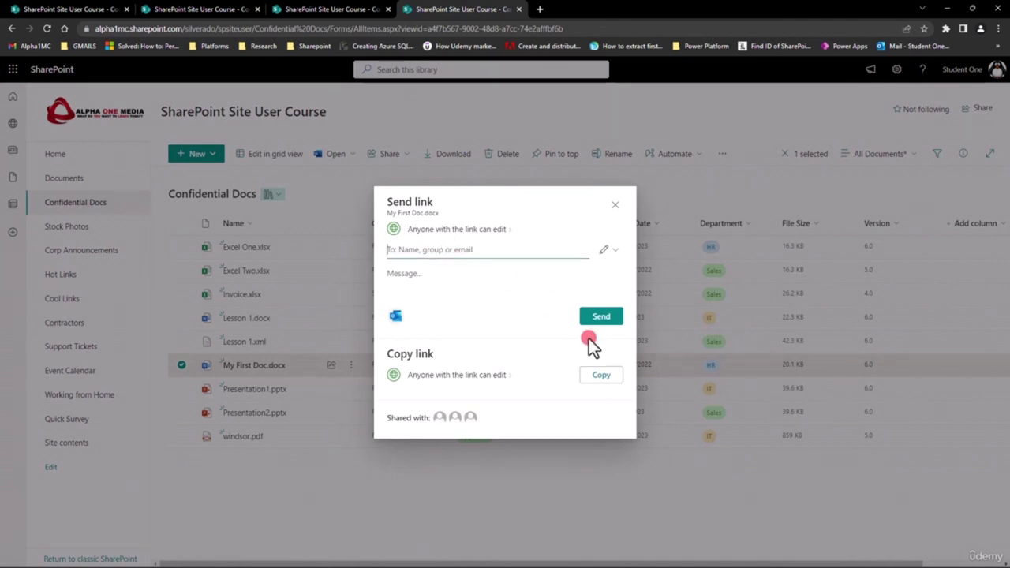
pyautogui.click(616, 208)
pyautogui.click(351, 365)
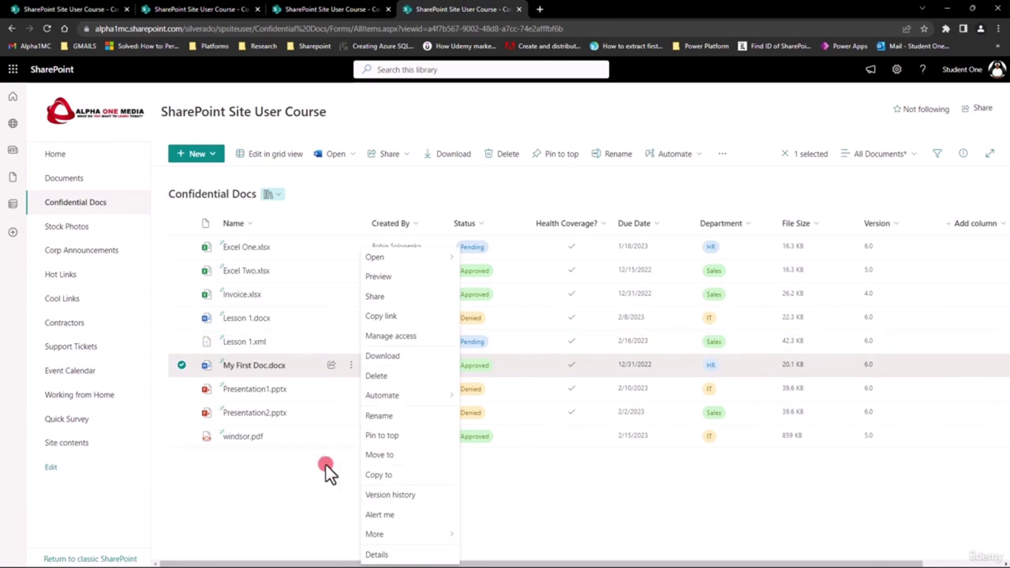
# Preview the More submenu for My First Doc.docx, then dismiss the action list.
pyautogui.moveTo(272, 373)
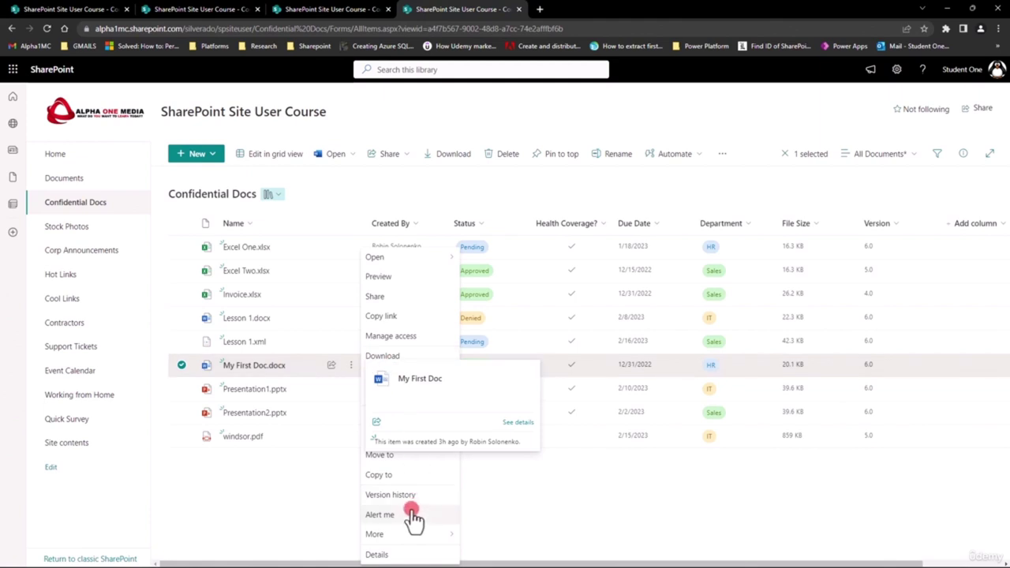
pyautogui.moveTo(377, 535)
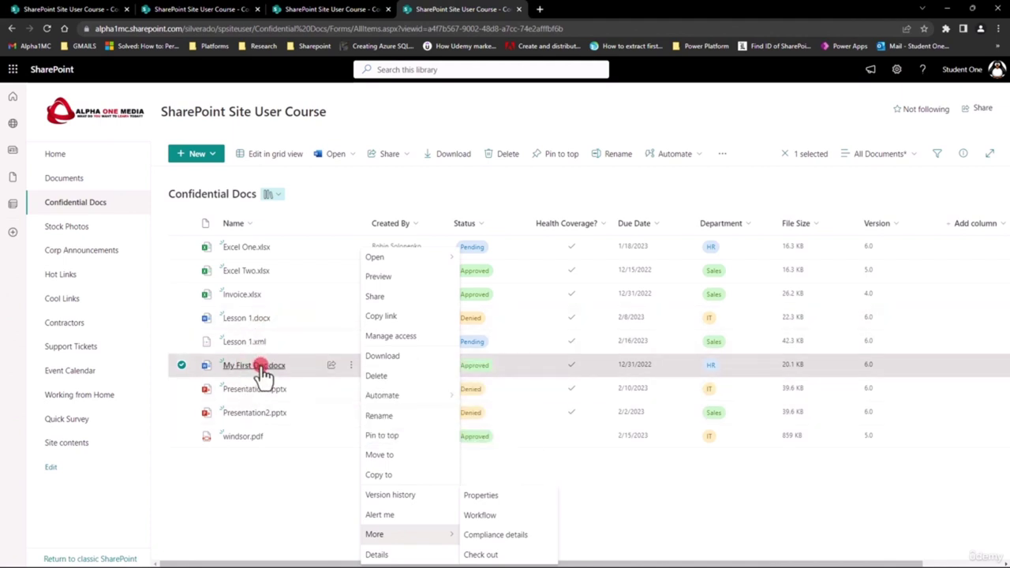
pyautogui.click(286, 496)
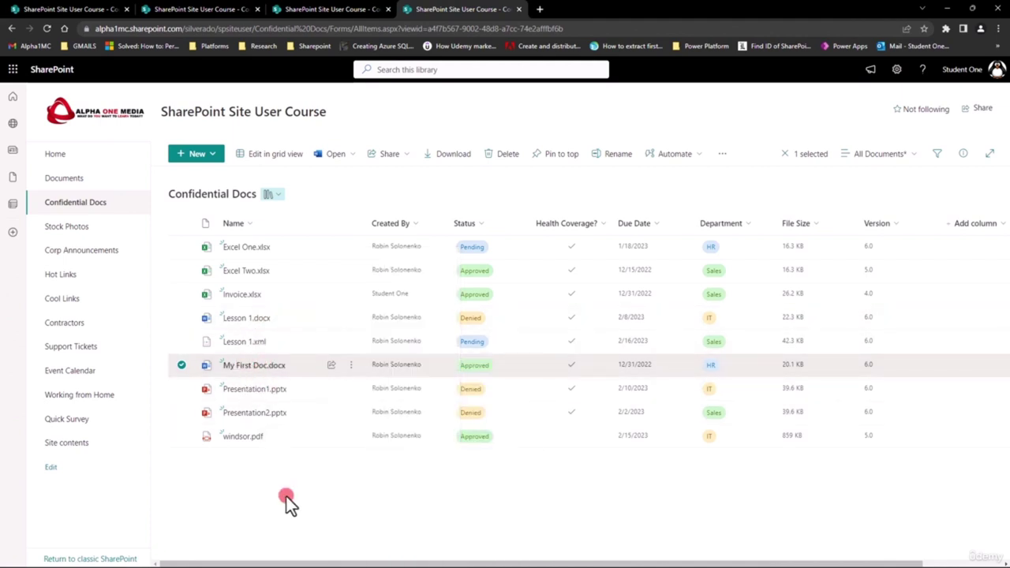
# Open My First Doc and highlight the line 'Here is another paragraph' in yellow.
pyautogui.click(251, 368)
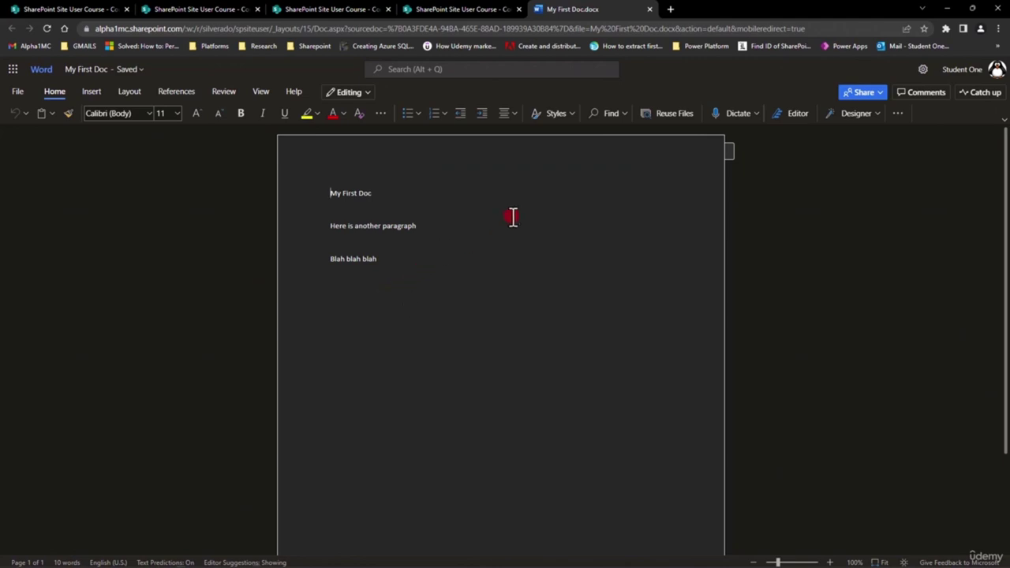
pyautogui.moveTo(307, 225); pyautogui.dragTo(421, 223)
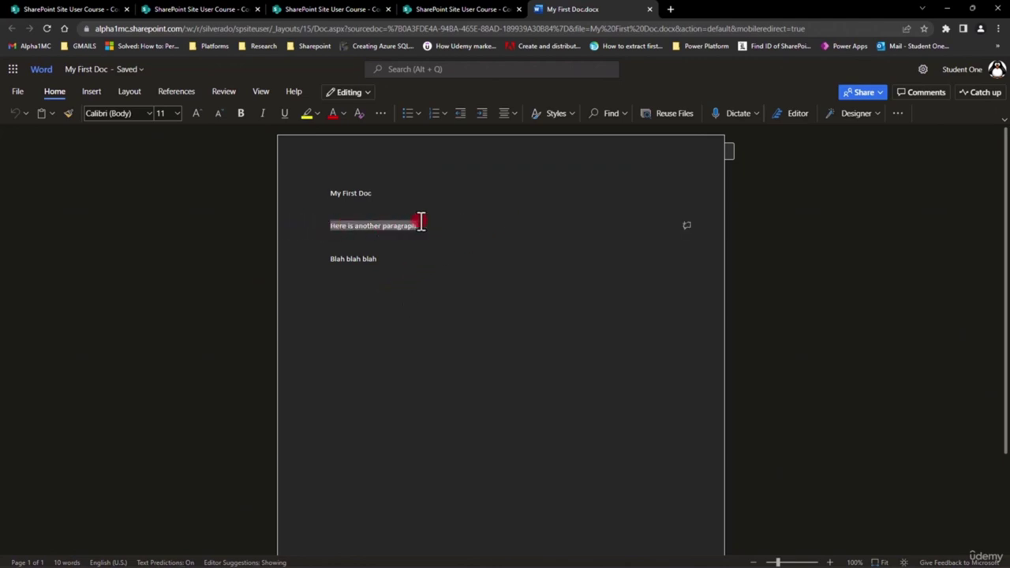
pyautogui.click(307, 113)
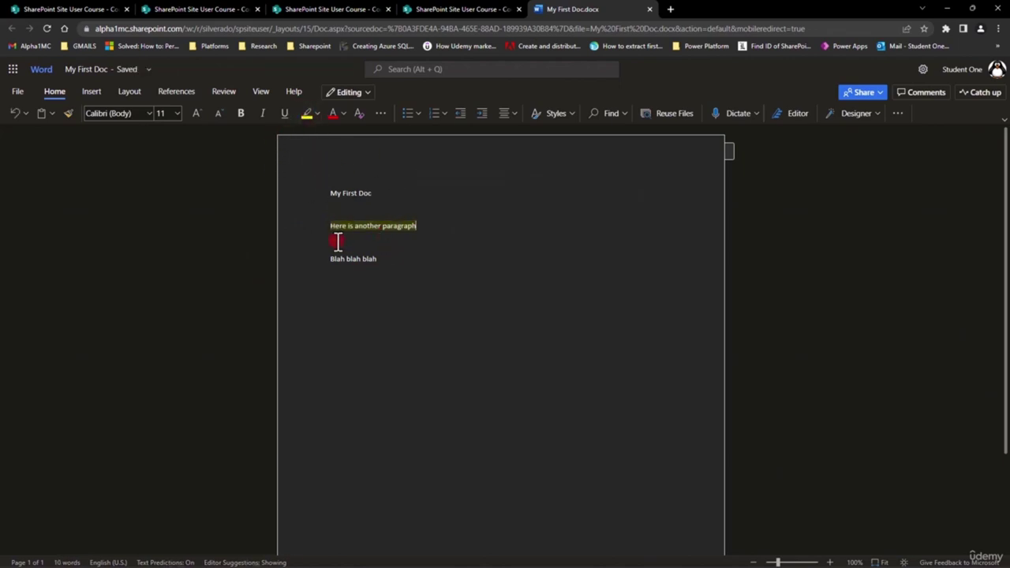
pyautogui.click(397, 263)
# Select the title and 'Blah blah blah' lines, then close the document.
pyautogui.click(304, 189)
pyautogui.click(333, 113)
pyautogui.click(300, 219)
pyautogui.click(353, 261)
pyautogui.moveTo(331, 260)
pyautogui.mouseDown()
pyautogui.moveTo(384, 260)
pyautogui.moveTo(375, 259)
pyautogui.mouseUp()
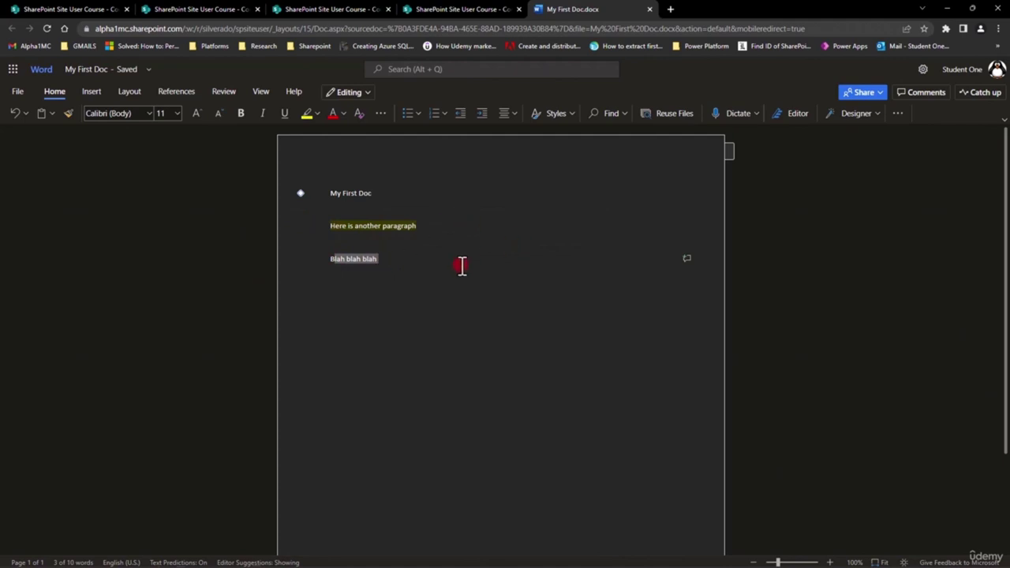
pyautogui.click(650, 9)
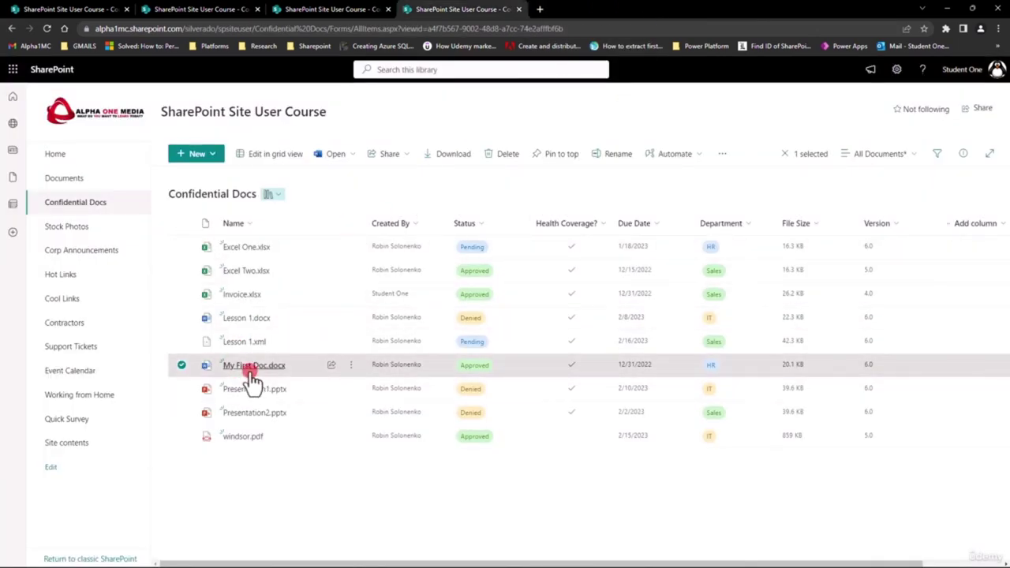
# Check out My First Doc.docx via More > Check out, then open it in Word.
pyautogui.moveTo(252, 371)
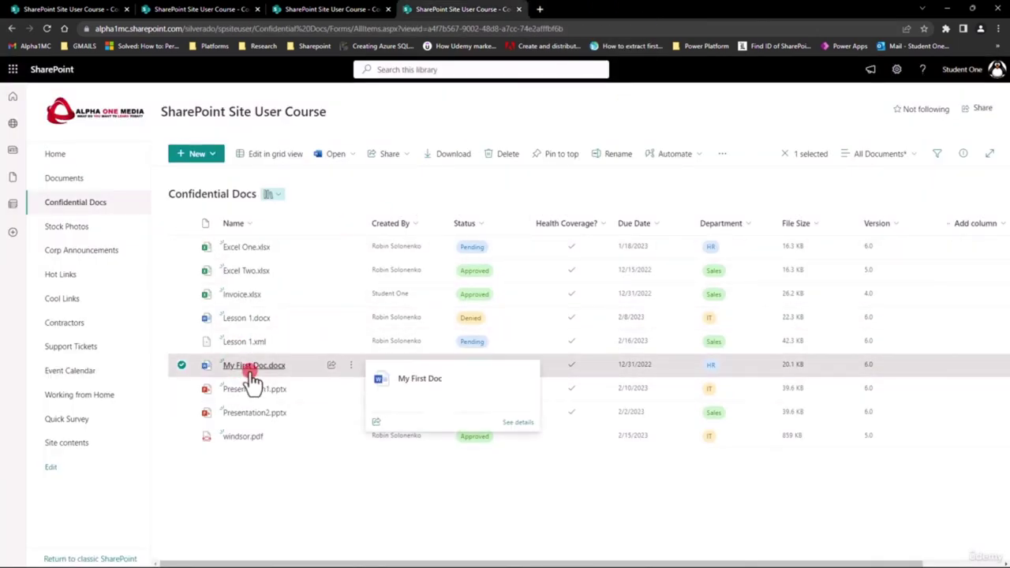
pyautogui.click(351, 366)
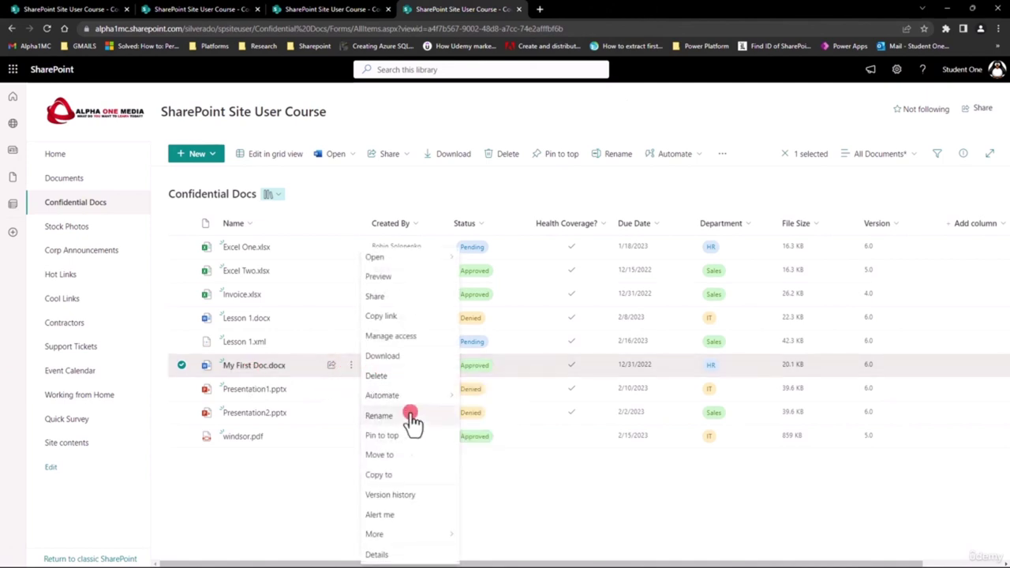
pyautogui.moveTo(412, 534)
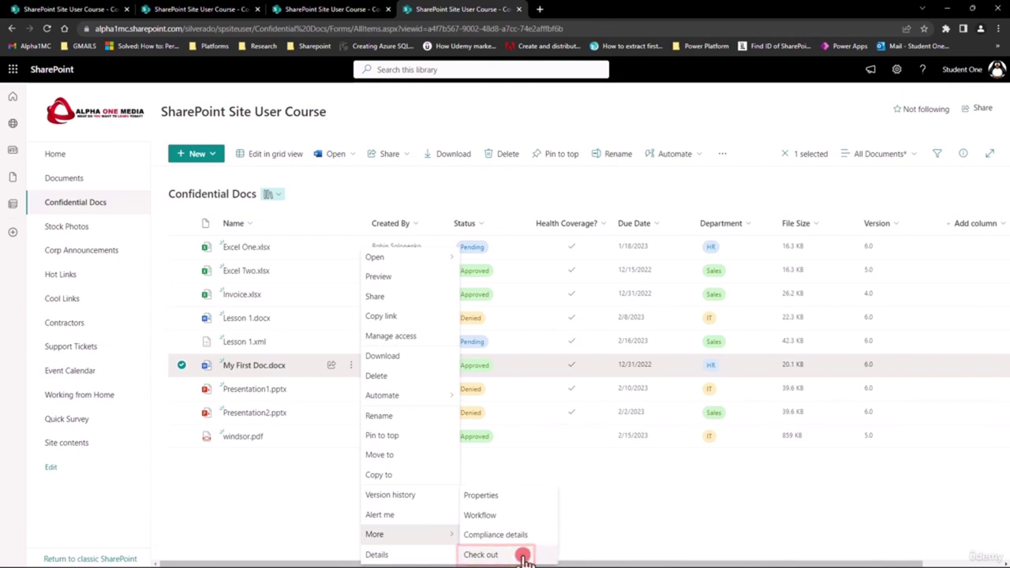
pyautogui.click(518, 556)
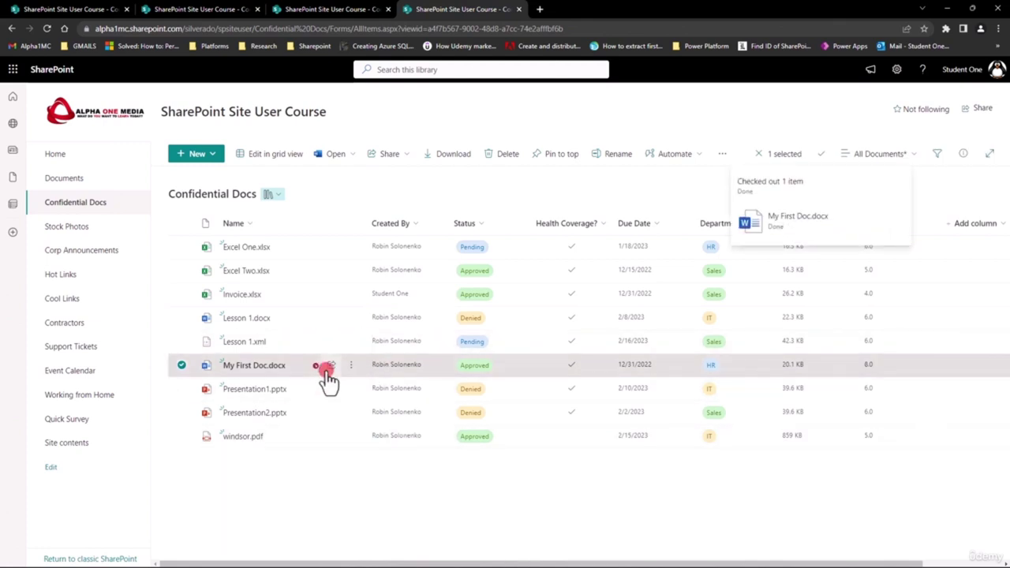
pyautogui.moveTo(317, 369)
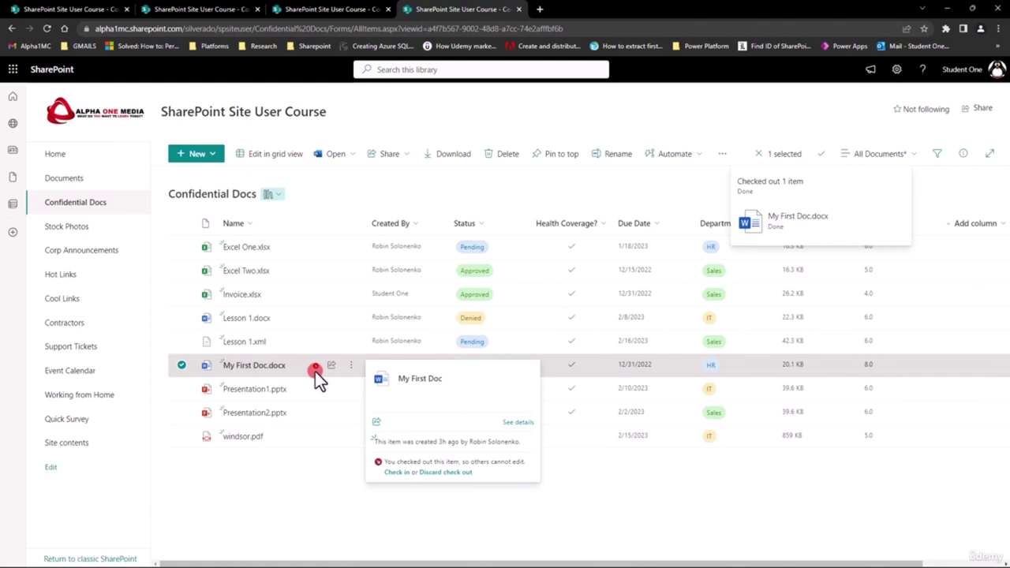
pyautogui.click(263, 367)
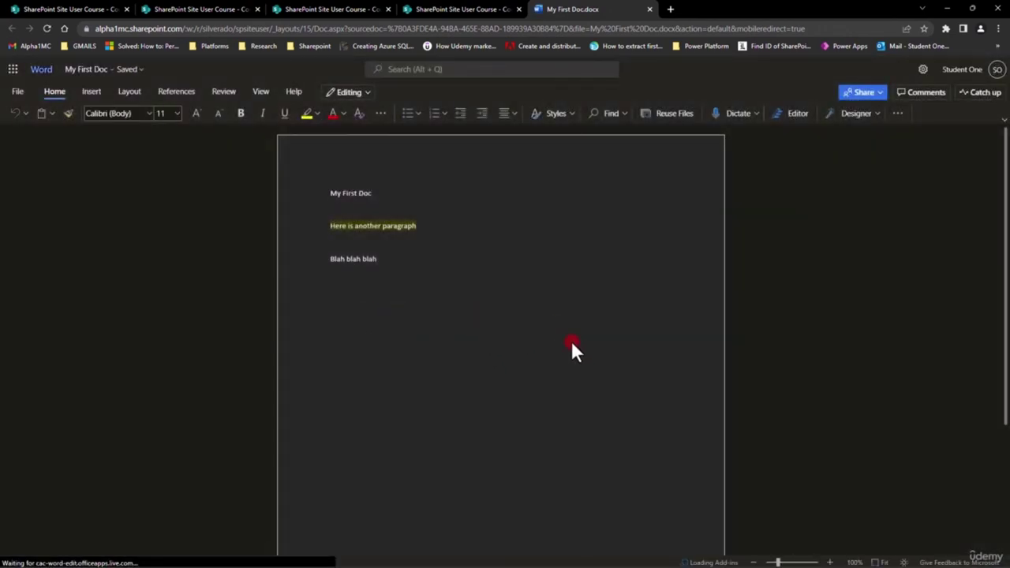
# Close the checked-out My First Doc and return to the Confidential Docs library.
pyautogui.click(649, 9)
pyautogui.moveTo(260, 377)
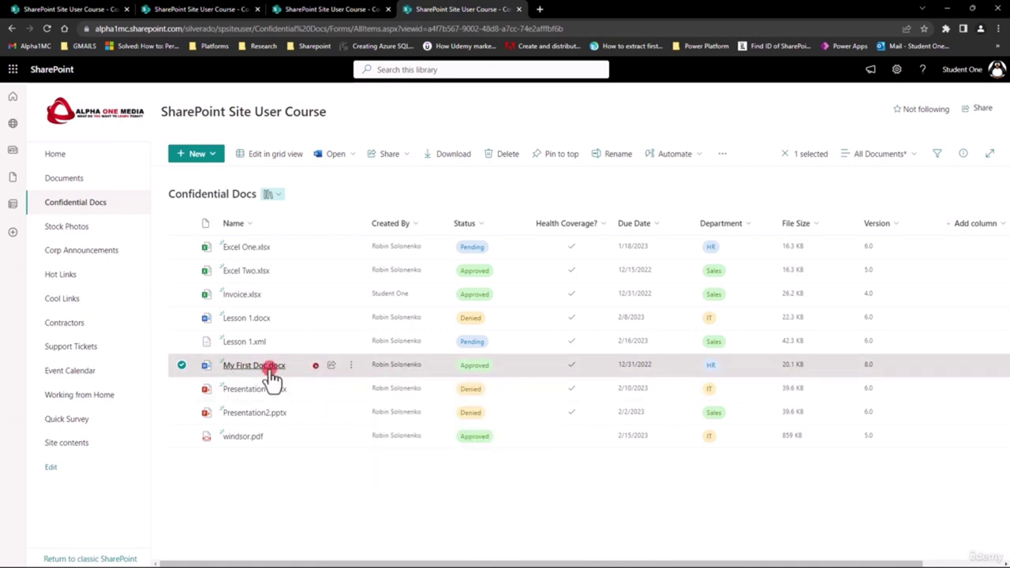
# Check My First Doc.docx back in via More > Check in, without a comment.
pyautogui.click(353, 369)
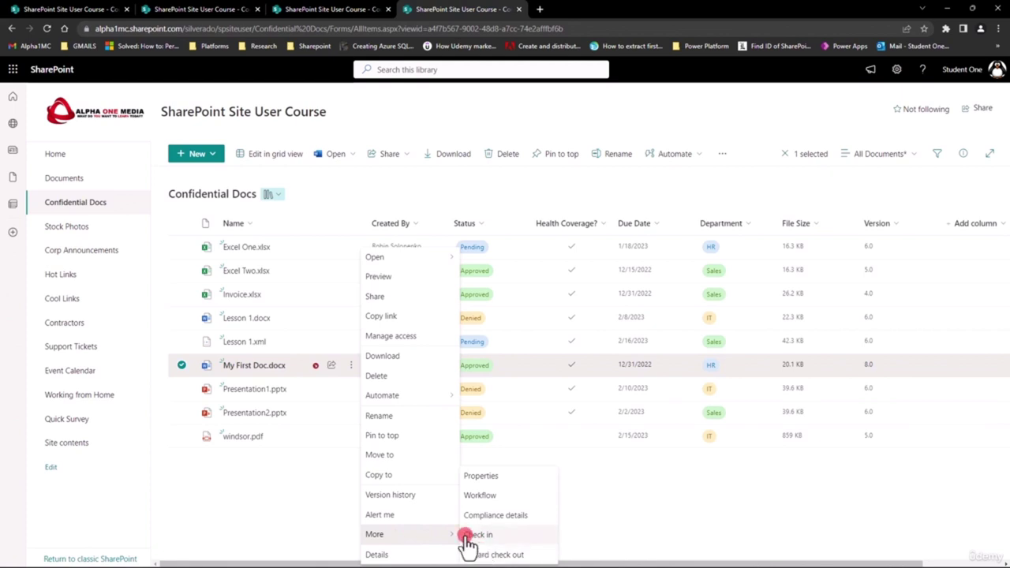
pyautogui.moveTo(272, 373)
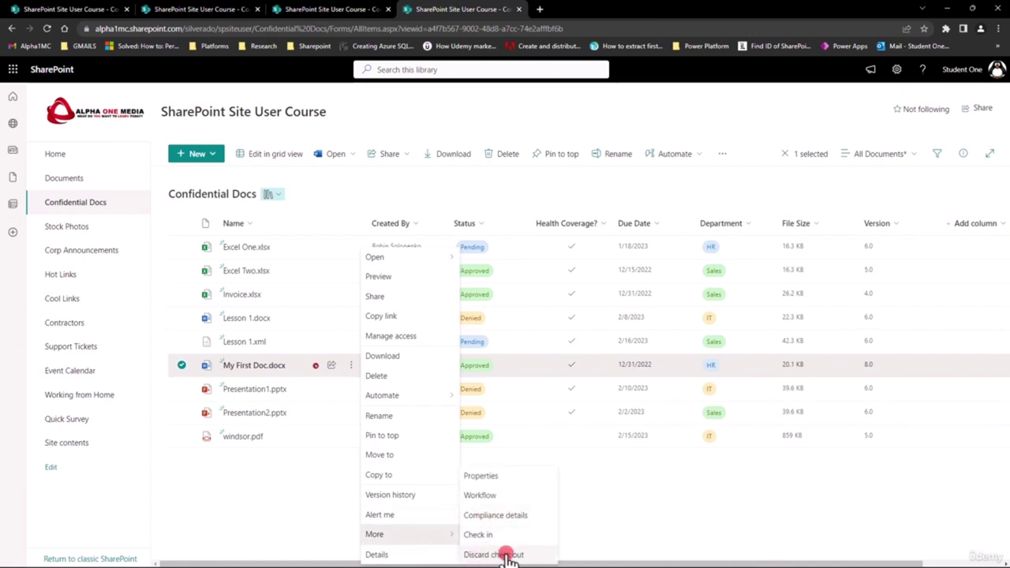
pyautogui.click(490, 540)
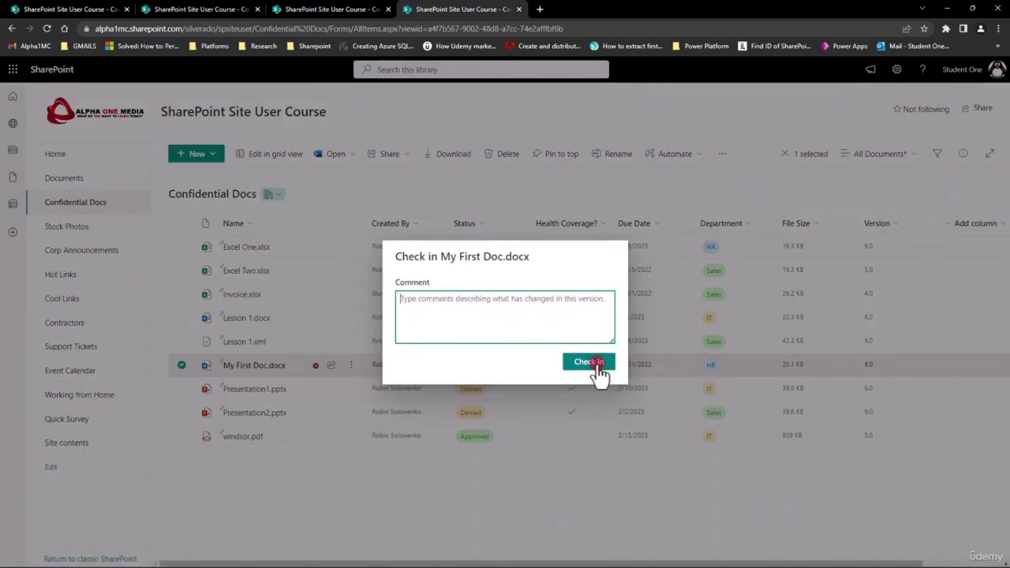
pyautogui.click(594, 368)
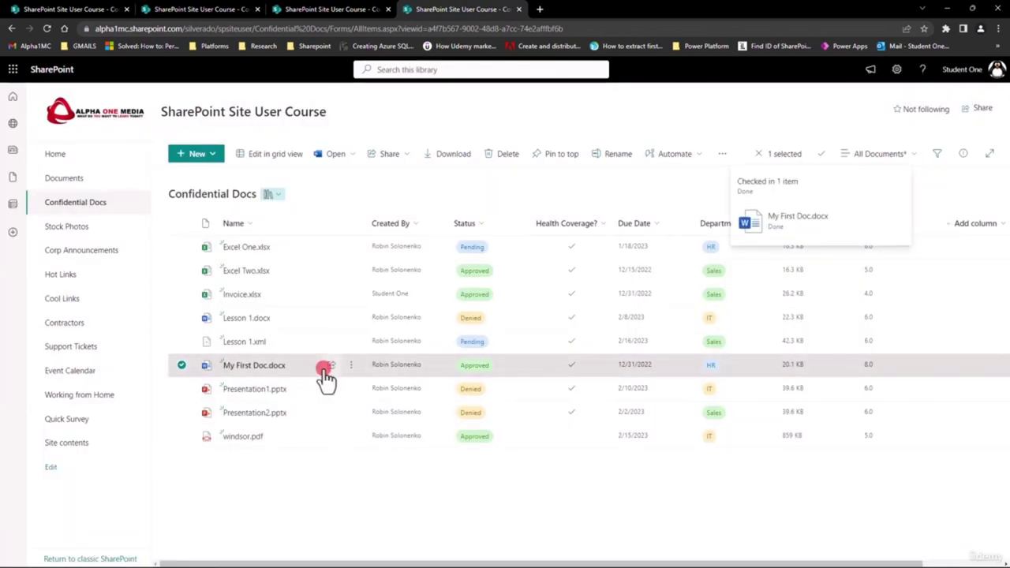
pyautogui.moveTo(322, 373)
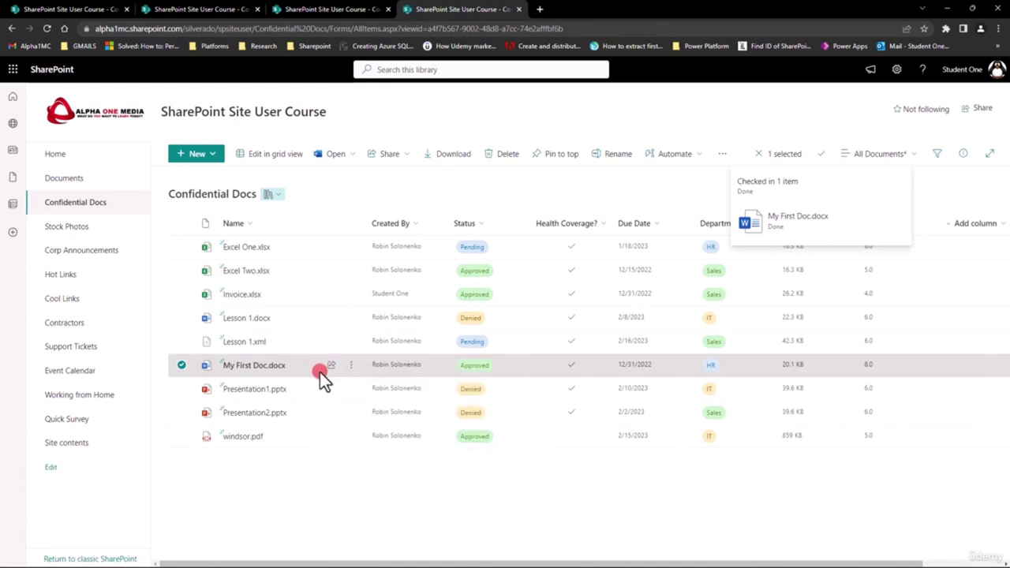
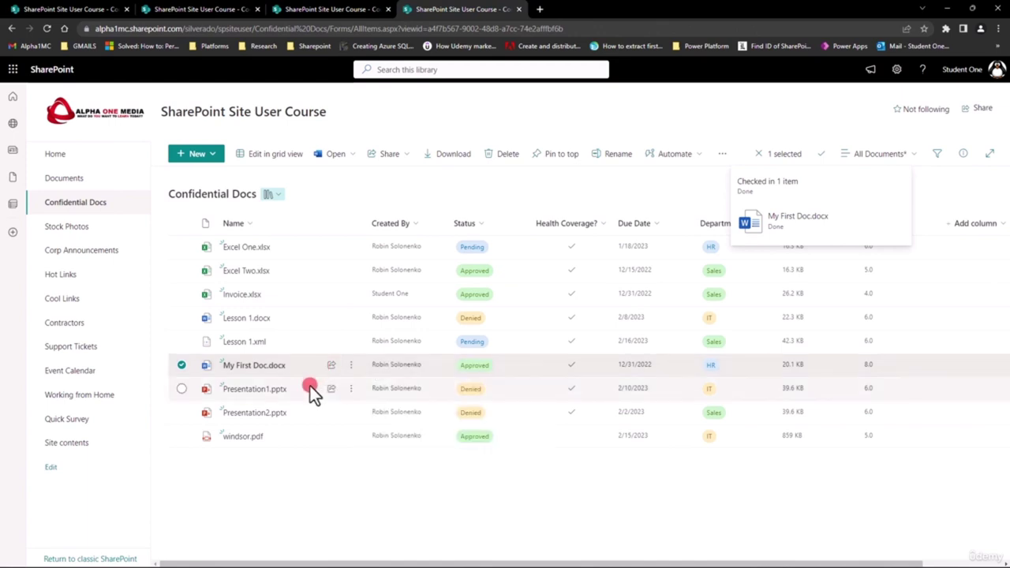
pyautogui.moveTo(354, 377)
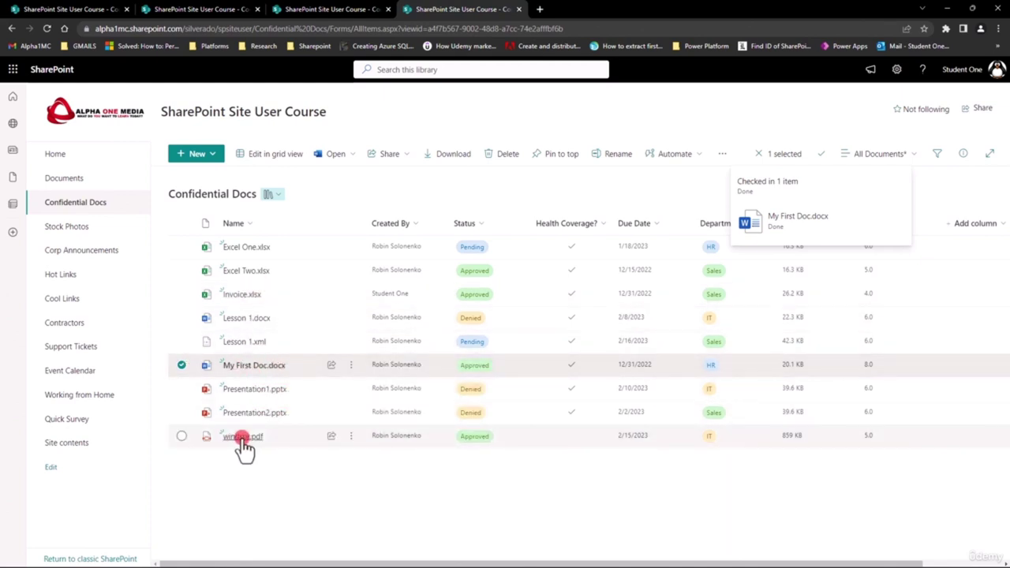
pyautogui.moveTo(241, 445)
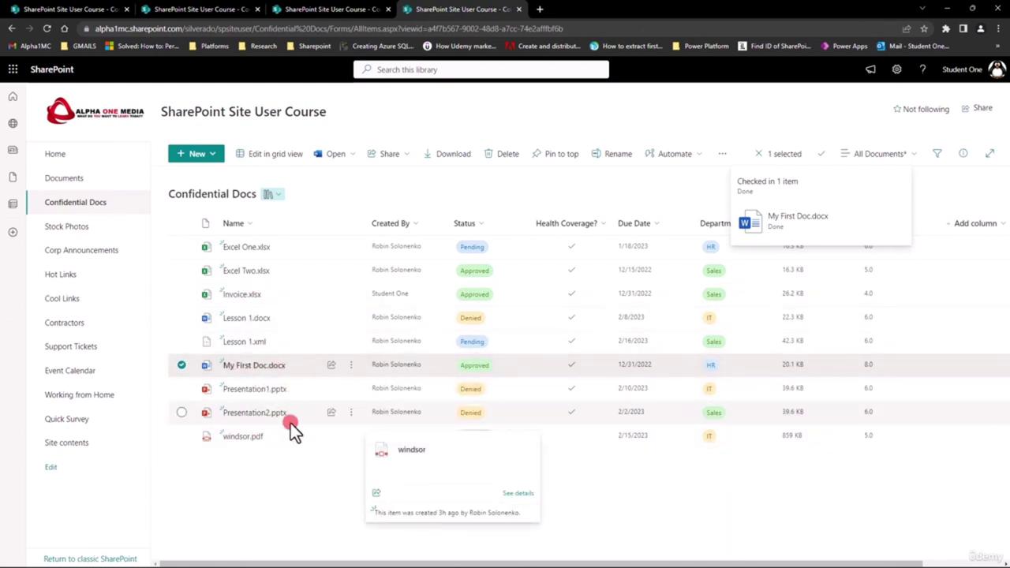
# View windsor.pdf, download a copy, and go back to the Confidential Docs library.
pyautogui.click(243, 439)
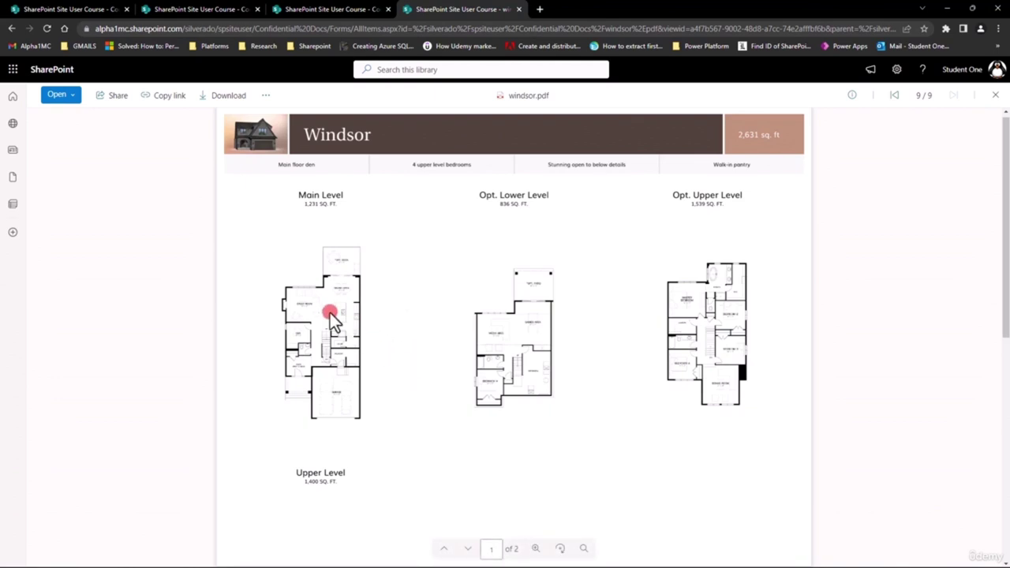
pyautogui.click(228, 95)
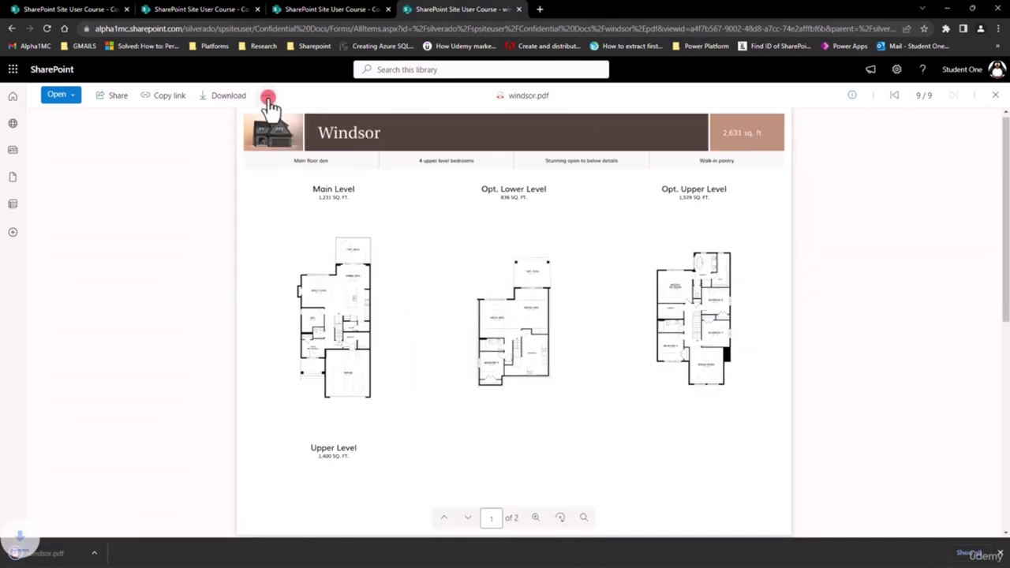
pyautogui.click(265, 95)
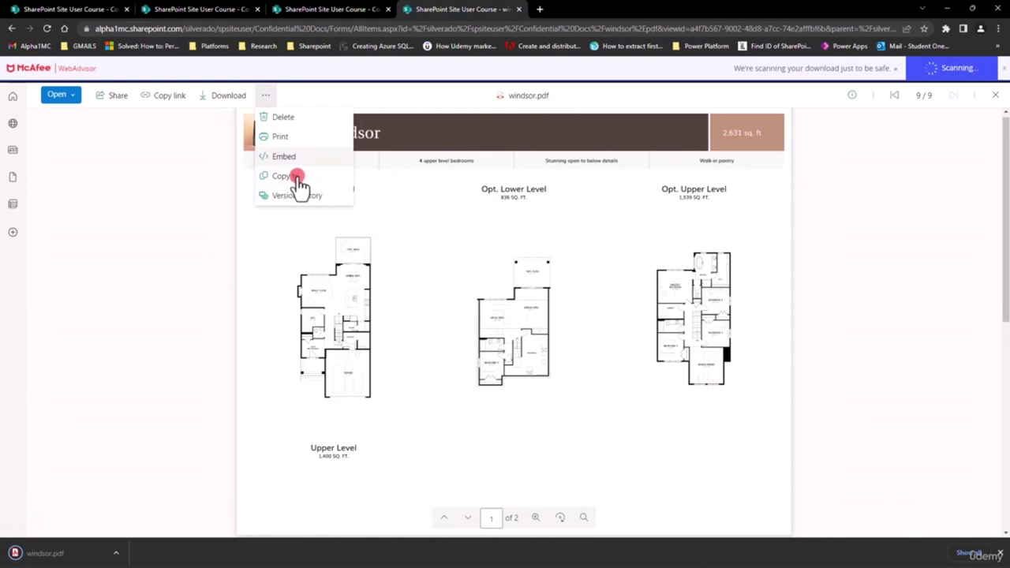
pyautogui.click(162, 185)
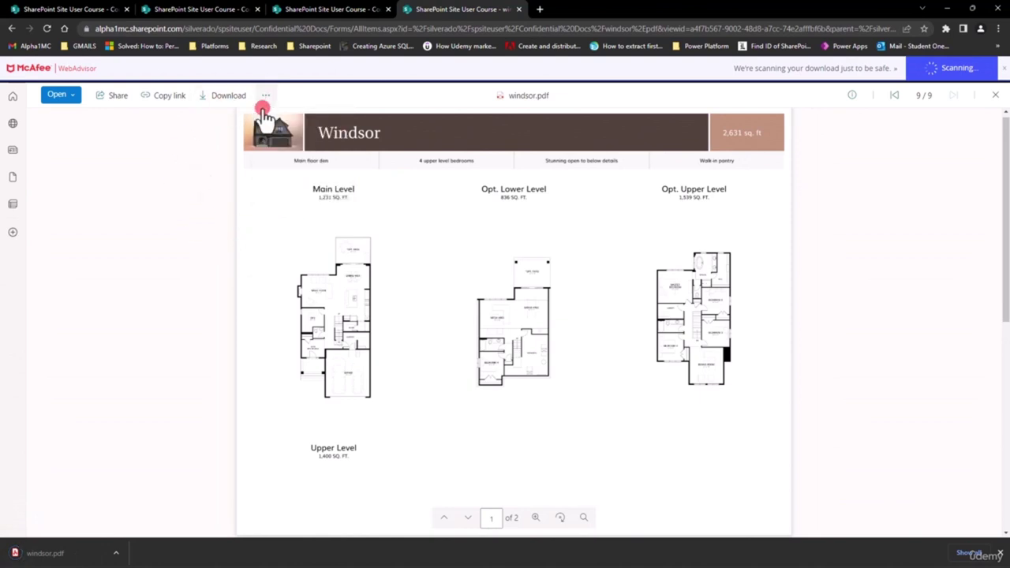
pyautogui.click(43, 45)
pyautogui.click(13, 30)
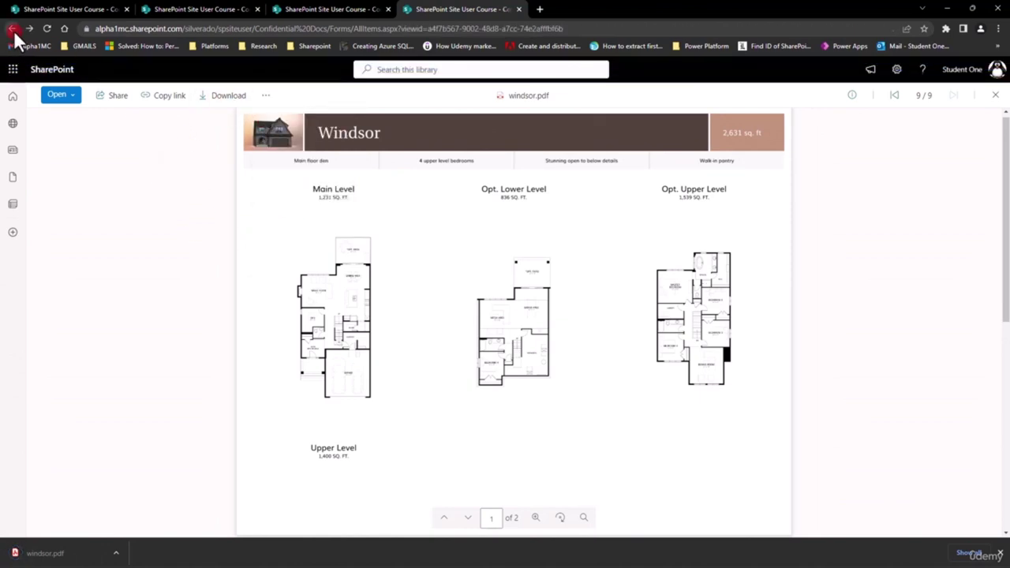
# Choose Pin to top on windsor.pdf so it appears as a tile above the file list.
pyautogui.click(245, 438)
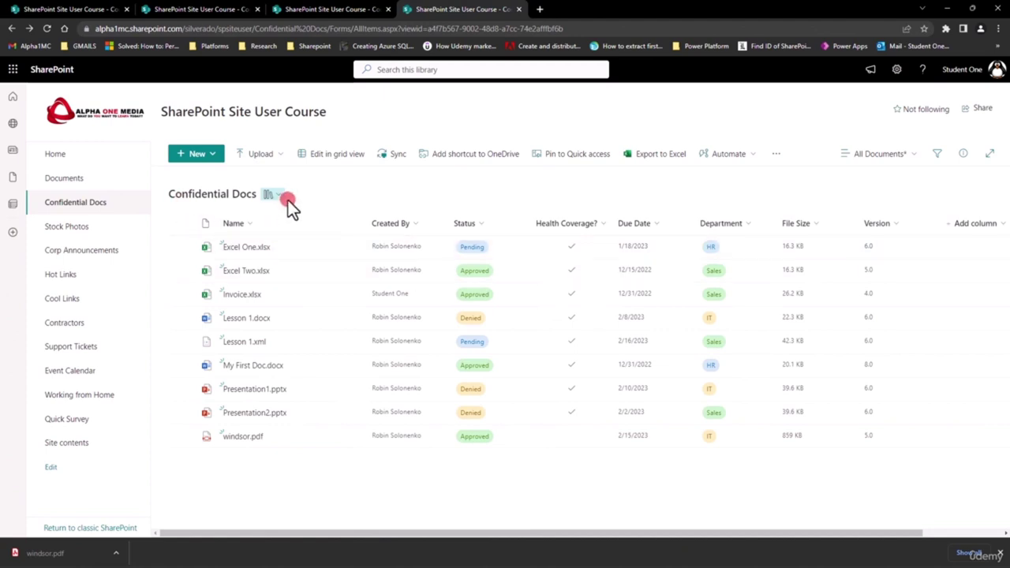
pyautogui.click(352, 248)
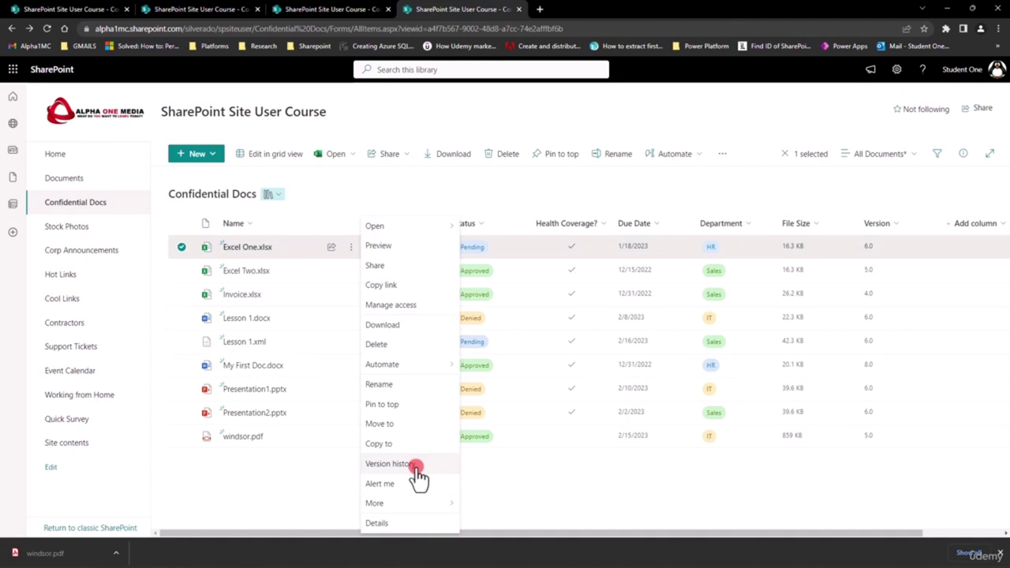
pyautogui.moveTo(345, 255)
pyautogui.click(356, 190)
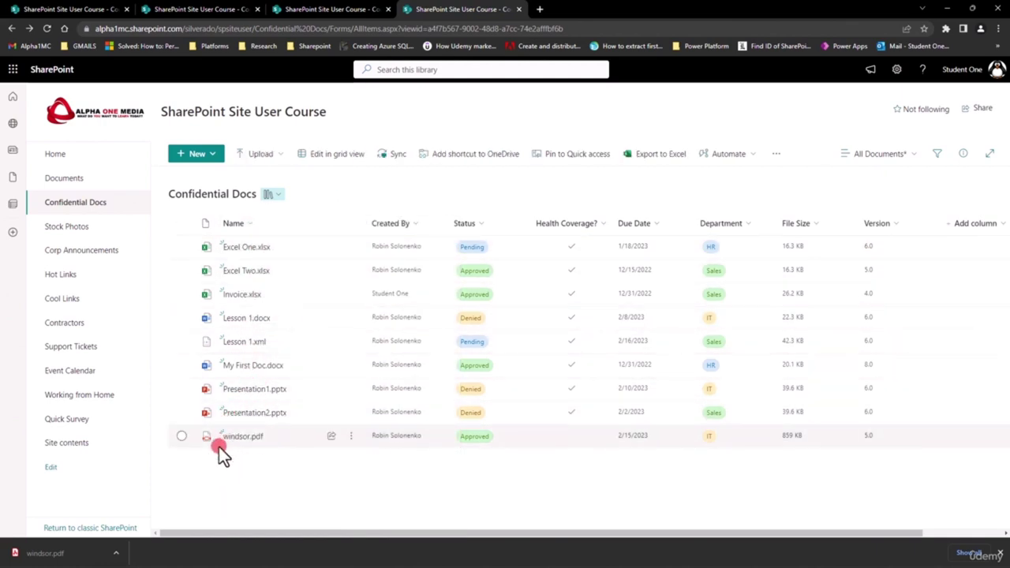
pyautogui.click(352, 440)
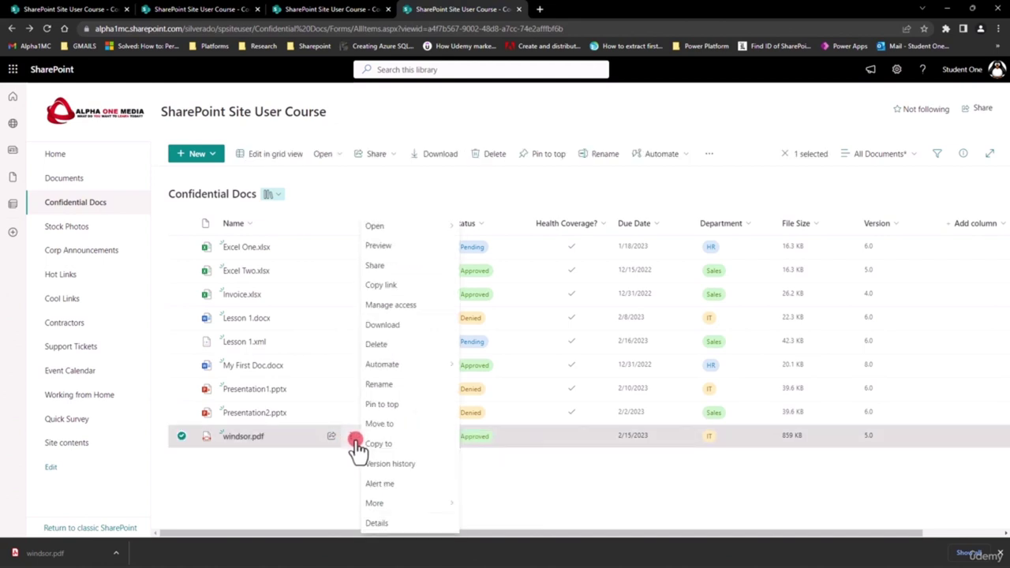
pyautogui.click(393, 406)
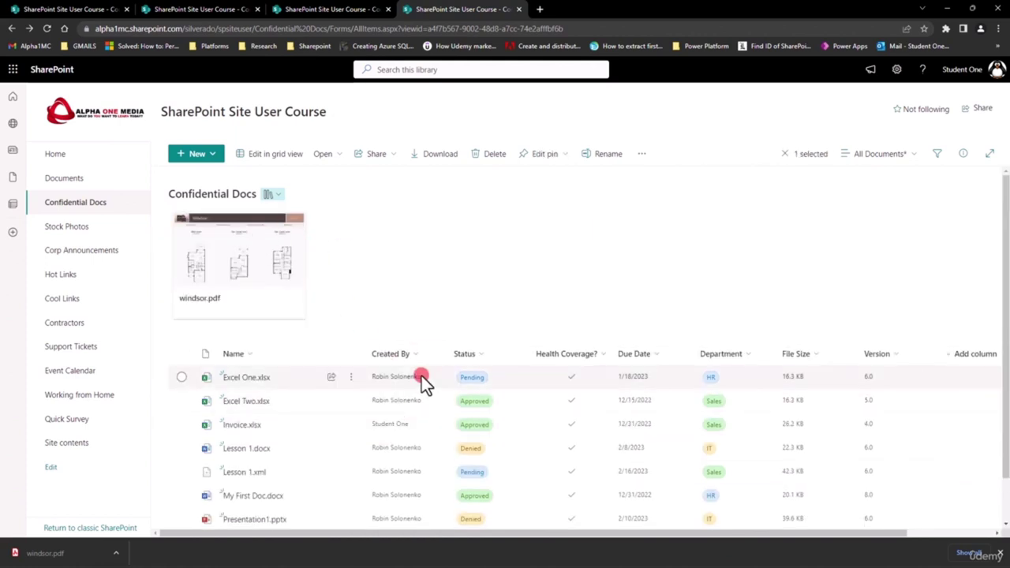
# Pin Presentation1.pptx to the top of the library.
pyautogui.scroll(-1, 366, 430)
pyautogui.moveTo(289, 475)
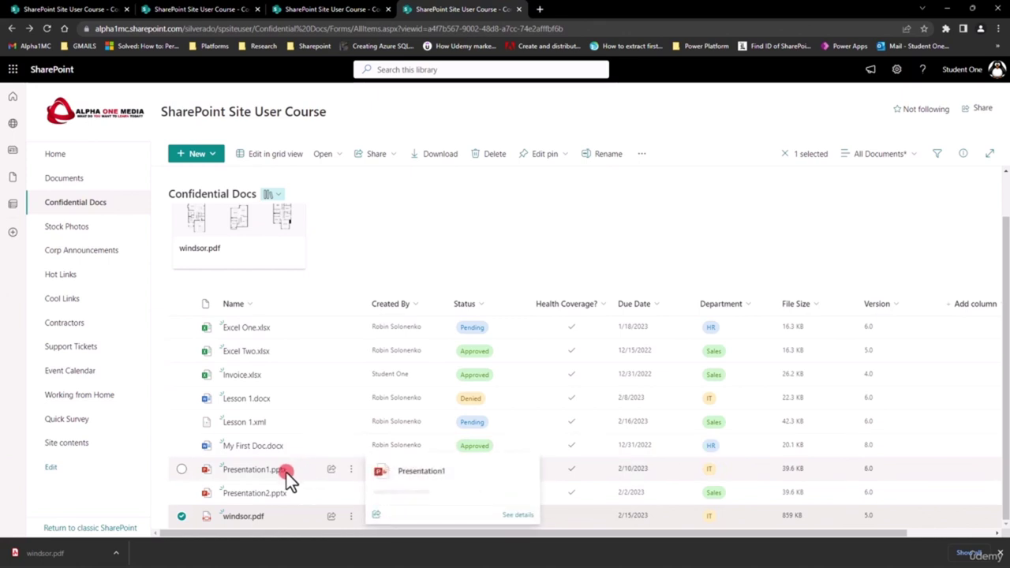
pyautogui.click(352, 471)
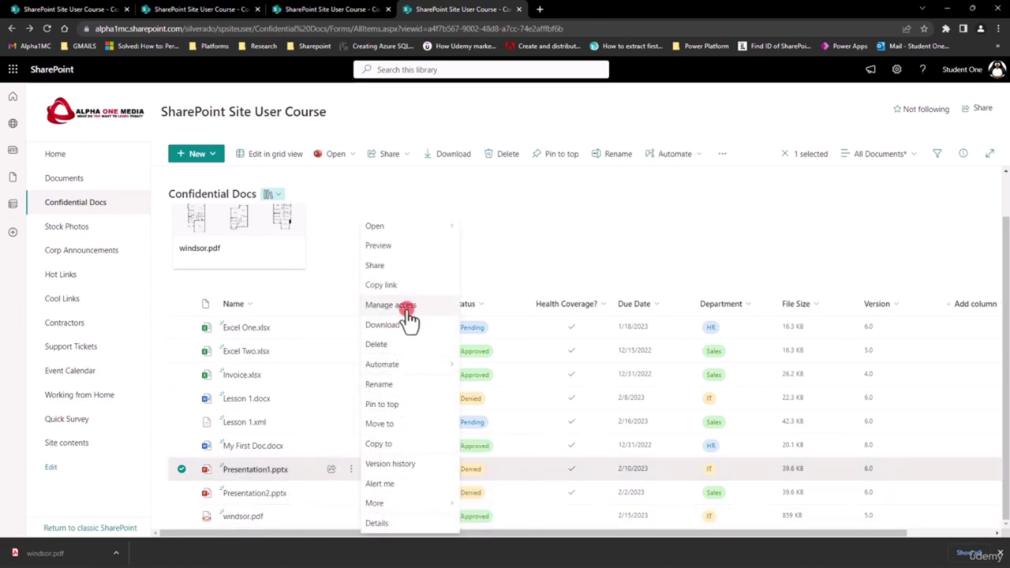
pyautogui.click(412, 408)
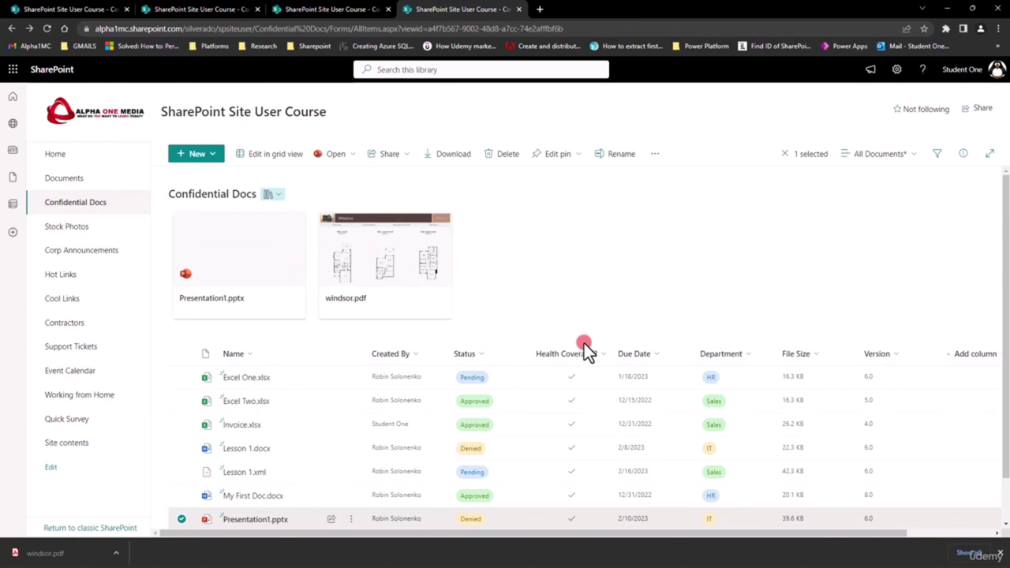
# Move the pinned Presentation1.pptx card to the right of windsor.pdf.
pyautogui.scroll(-1, 585, 344)
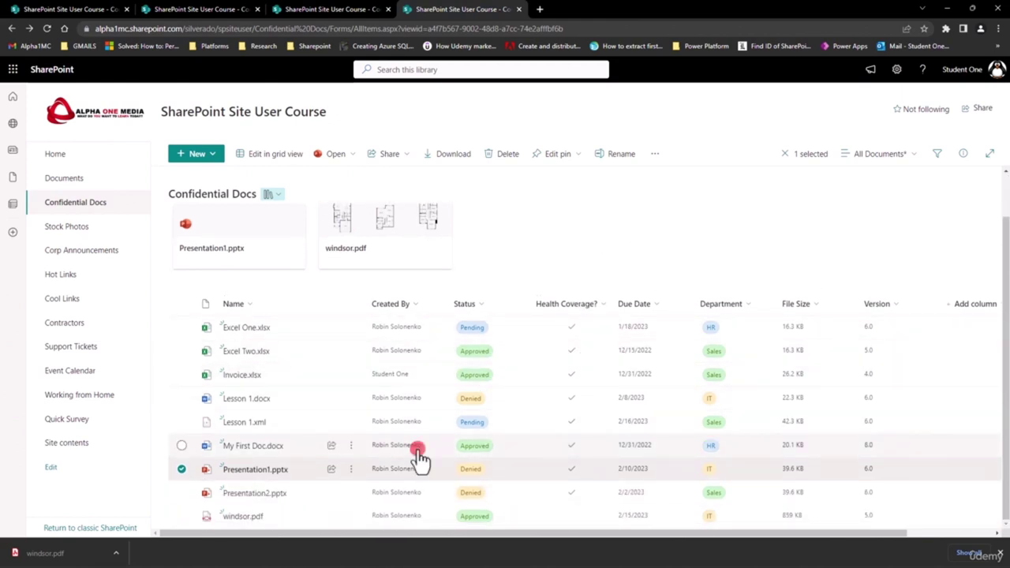
pyautogui.scroll(1, 410, 436)
pyautogui.click(298, 221)
pyautogui.click(568, 156)
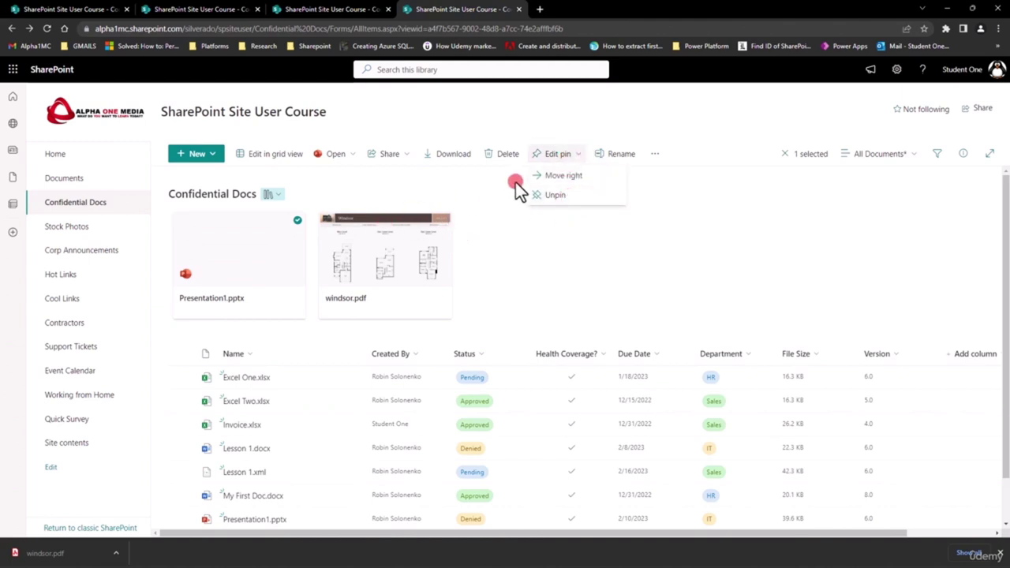
pyautogui.click(556, 177)
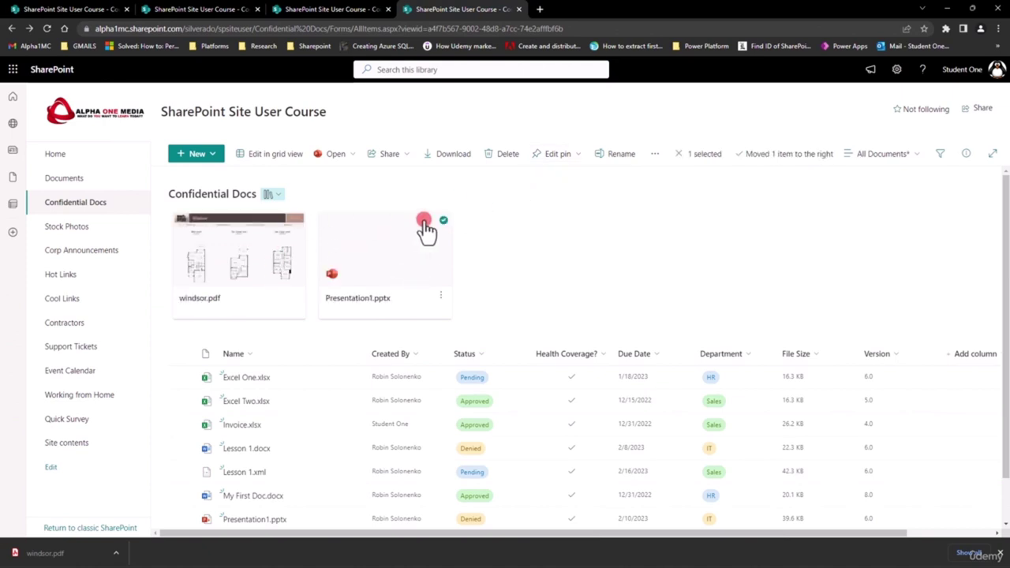
# Unpin both Presentation1.pptx and windsor.pdf.
pyautogui.click(578, 156)
pyautogui.click(556, 193)
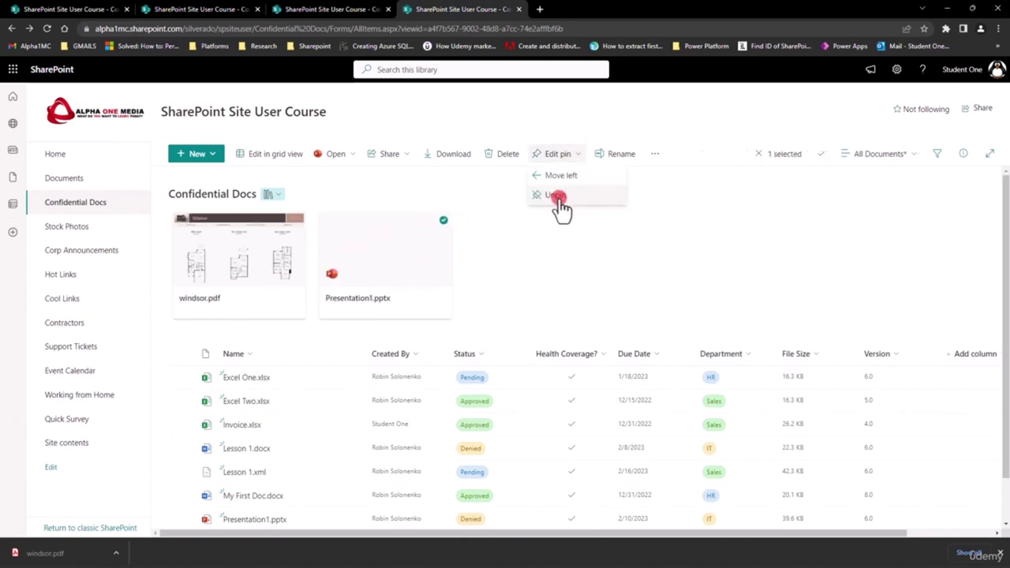
pyautogui.moveTo(293, 231)
pyautogui.click(299, 221)
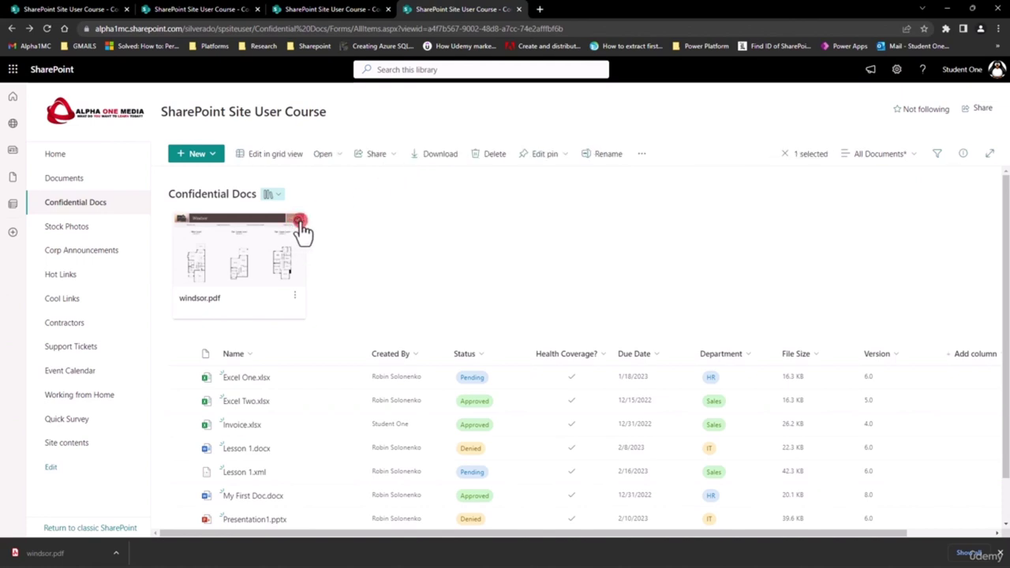
pyautogui.click(562, 158)
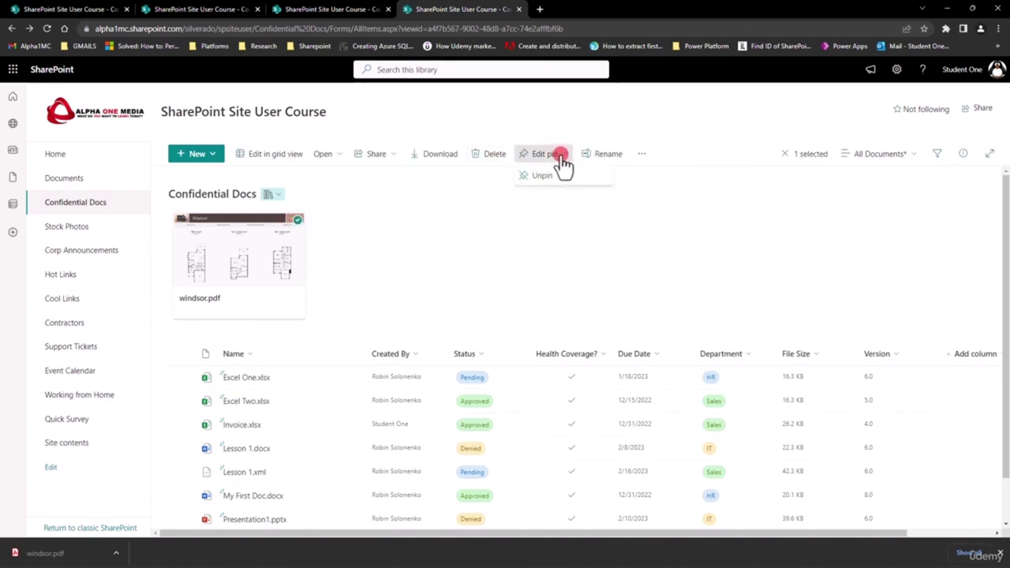
pyautogui.click(557, 181)
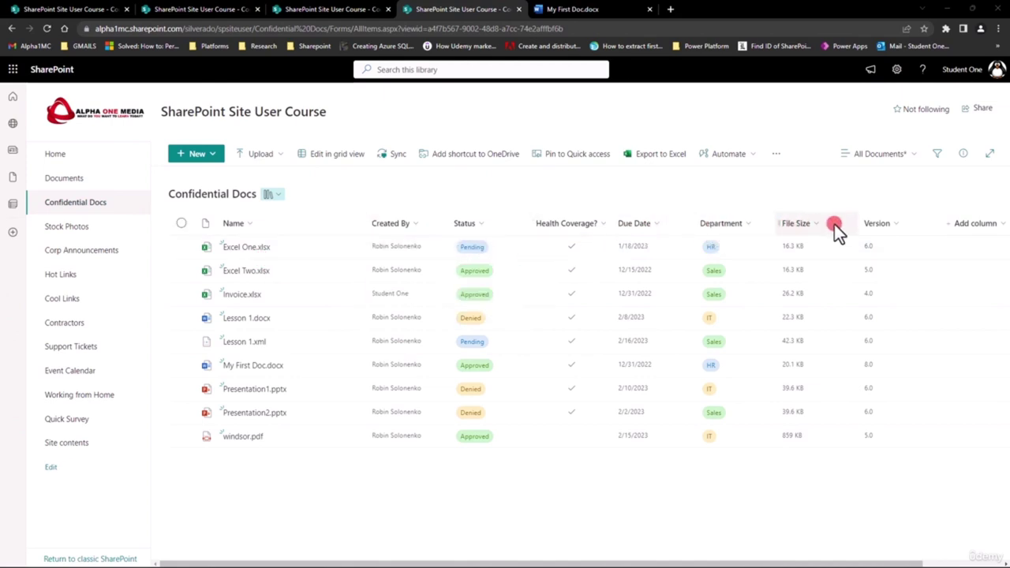
pyautogui.click(413, 228)
pyautogui.click(462, 199)
pyautogui.click(481, 225)
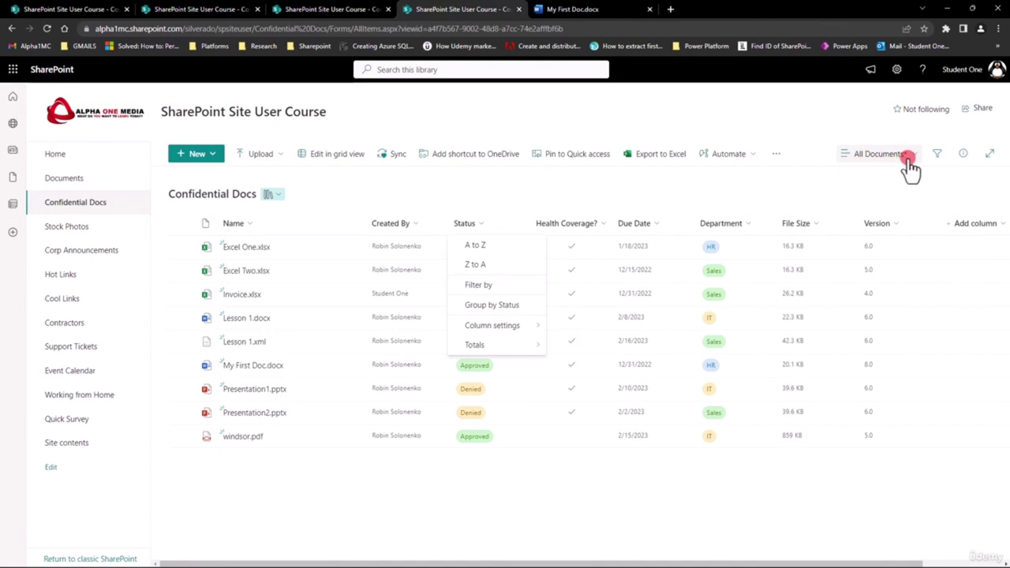
pyautogui.click(908, 158)
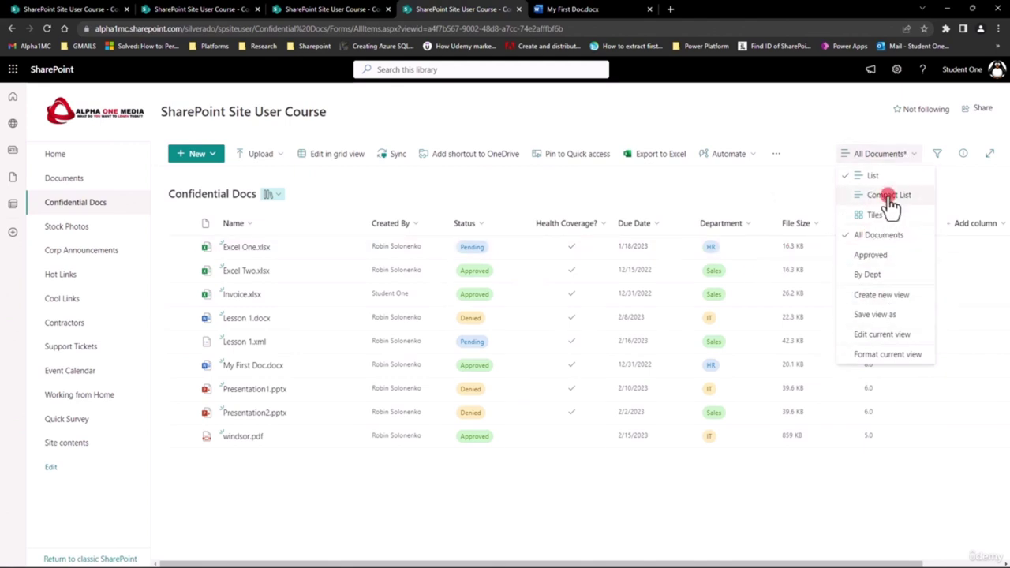
pyautogui.click(651, 195)
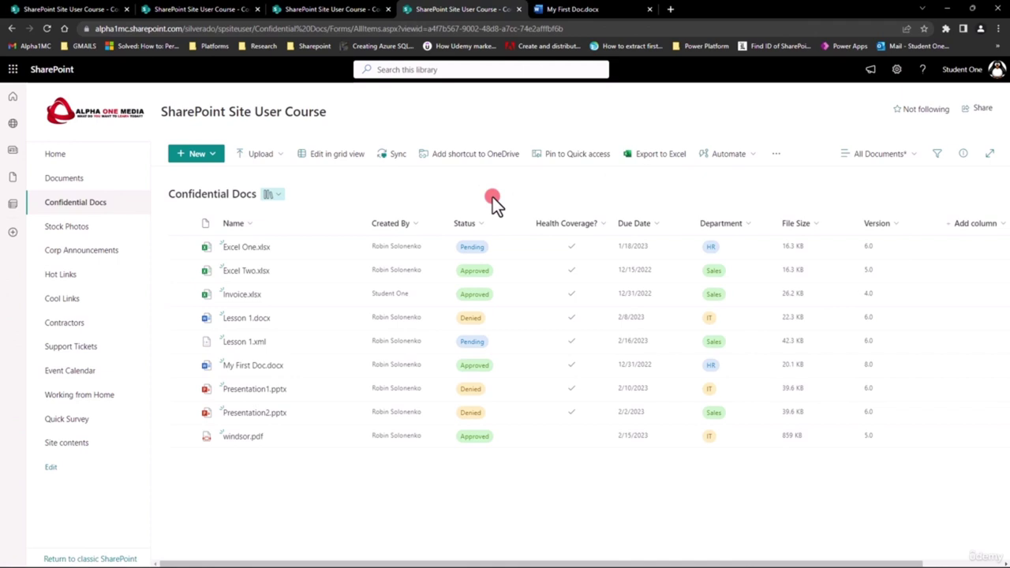
pyautogui.click(480, 224)
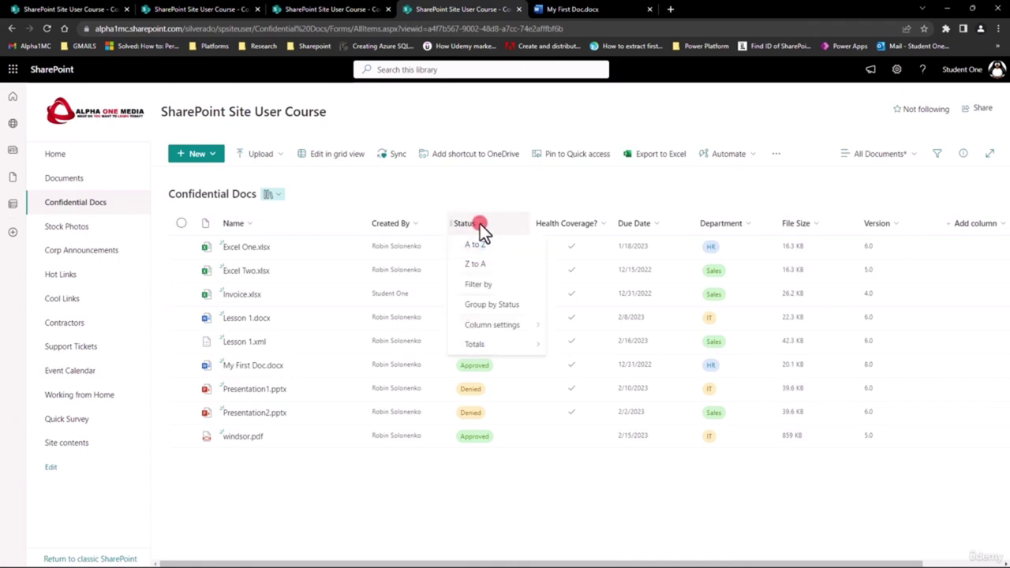
pyautogui.click(489, 285)
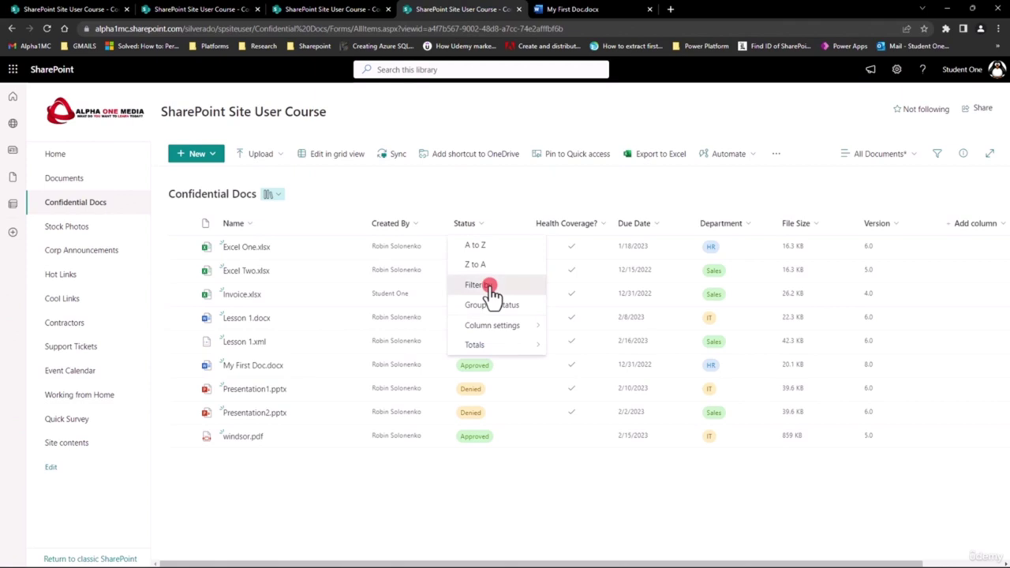
pyautogui.click(845, 114)
pyautogui.click(857, 162)
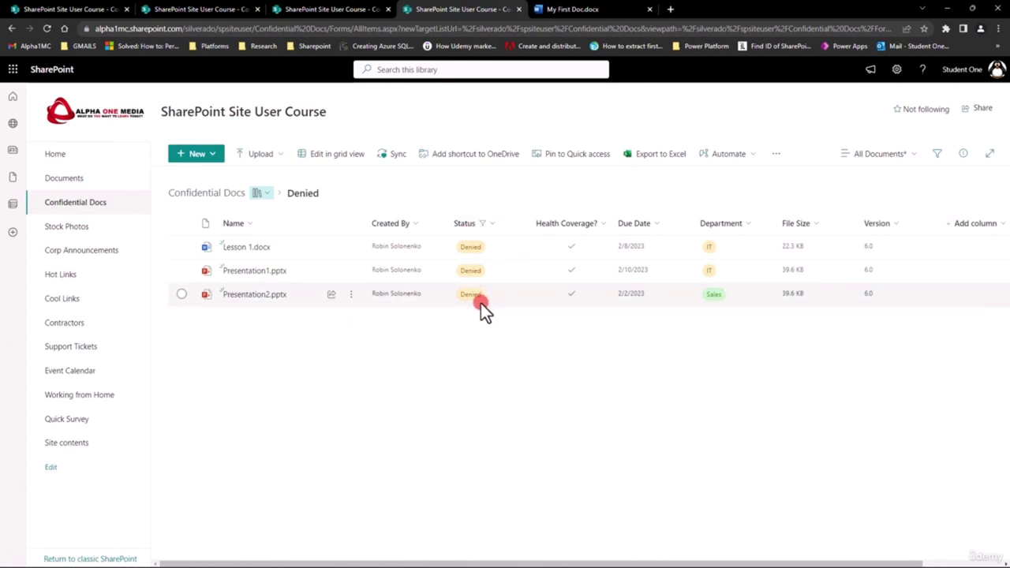
pyautogui.click(495, 225)
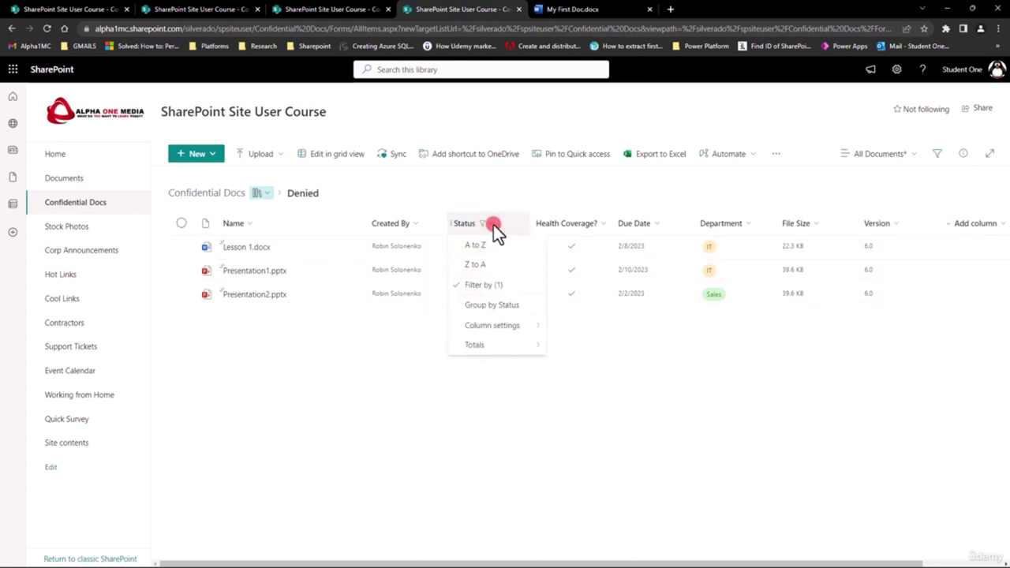
pyautogui.click(490, 285)
pyautogui.click(911, 164)
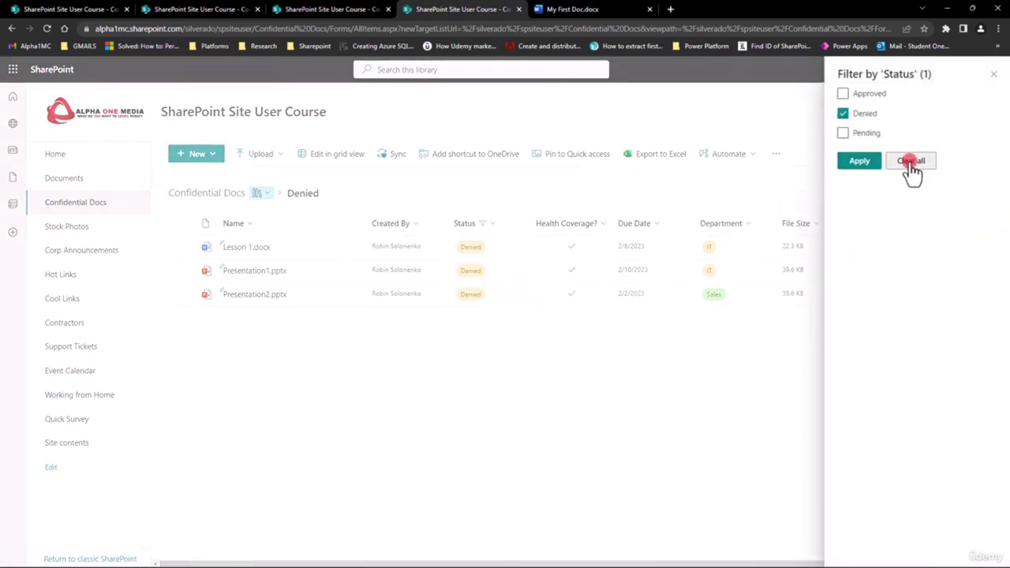
pyautogui.click(859, 163)
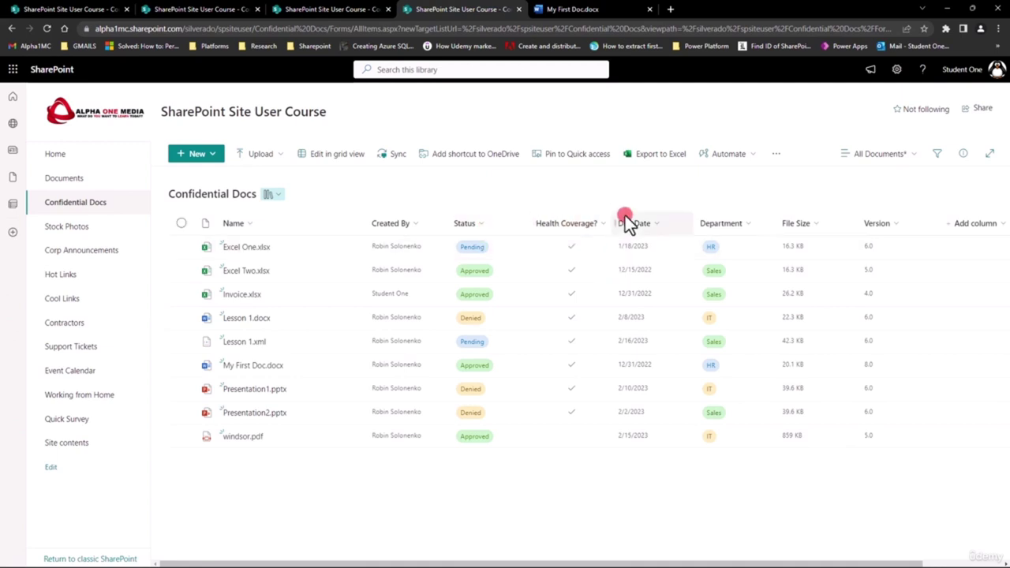
pyautogui.click(745, 223)
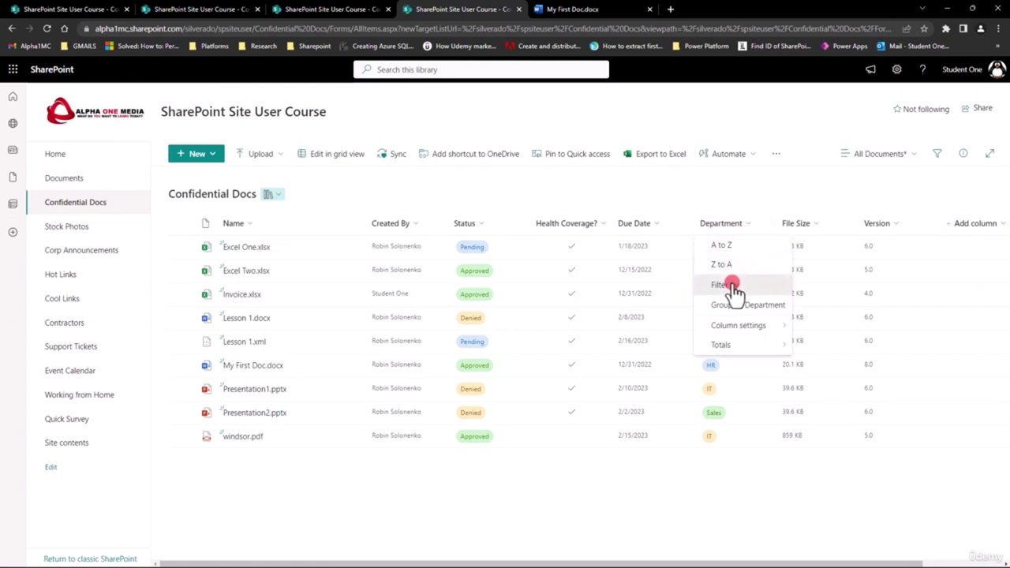
pyautogui.click(731, 286)
pyautogui.click(844, 114)
pyautogui.click(855, 170)
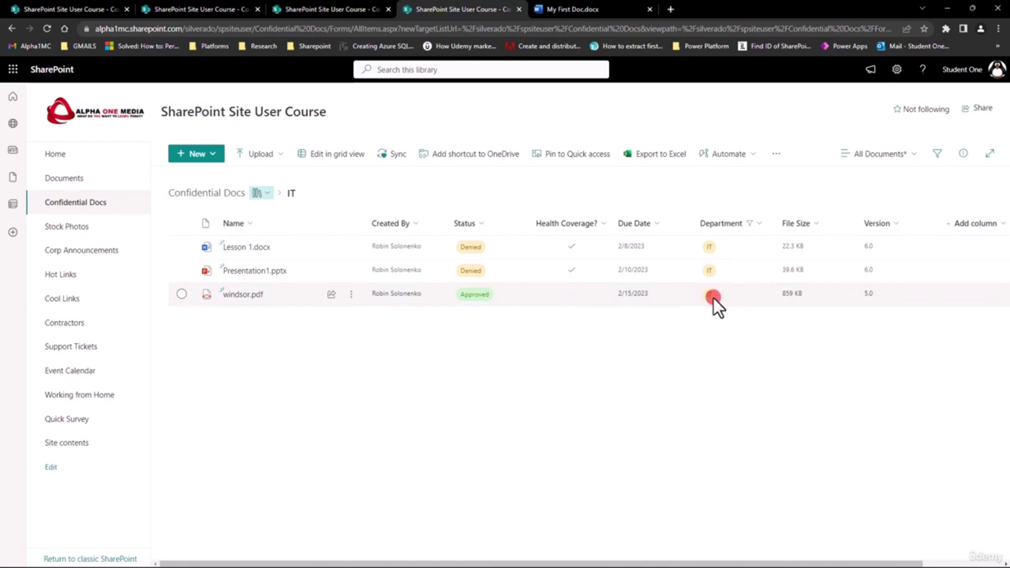
pyautogui.click(72, 181)
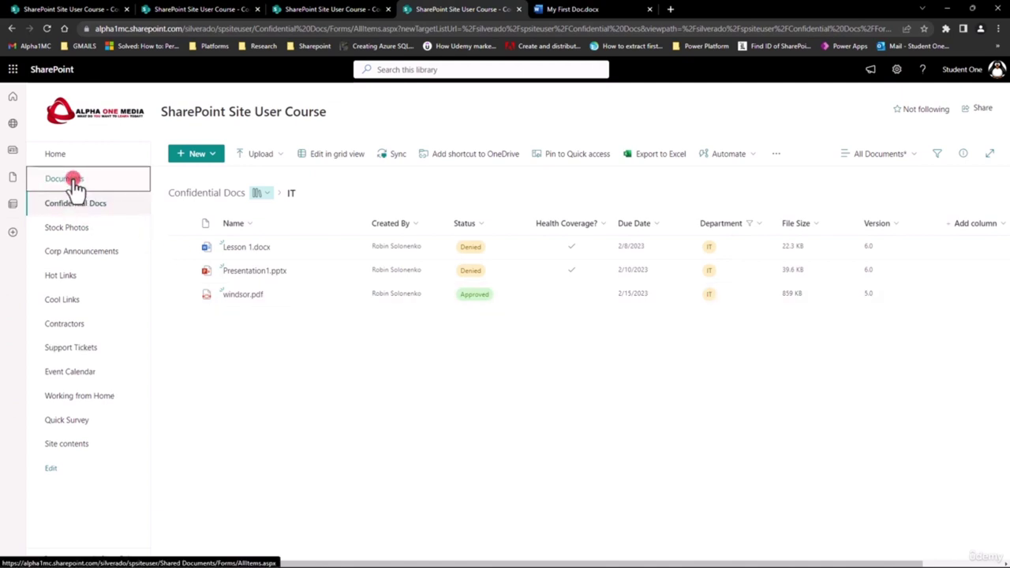
pyautogui.click(86, 212)
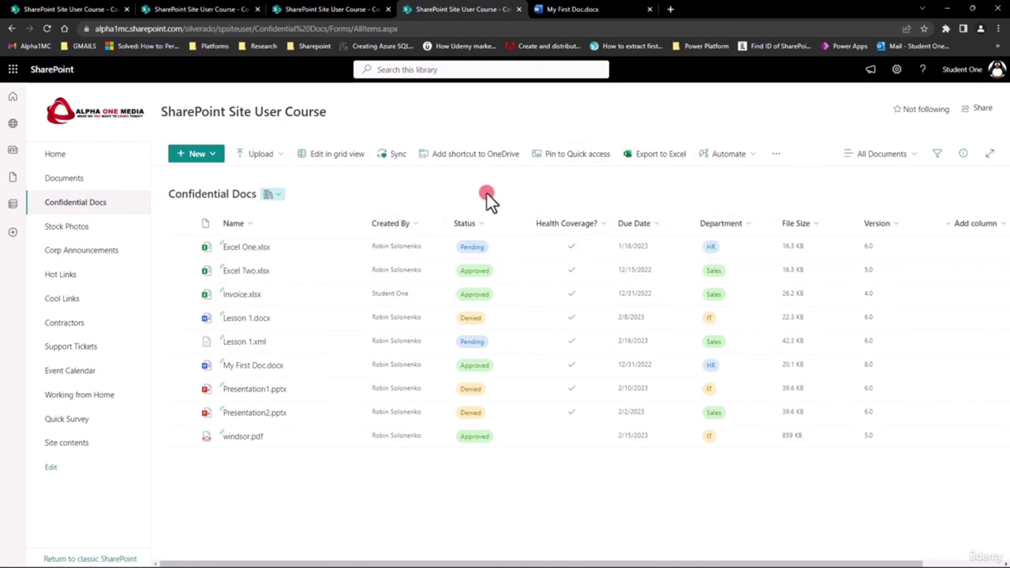
pyautogui.click(918, 156)
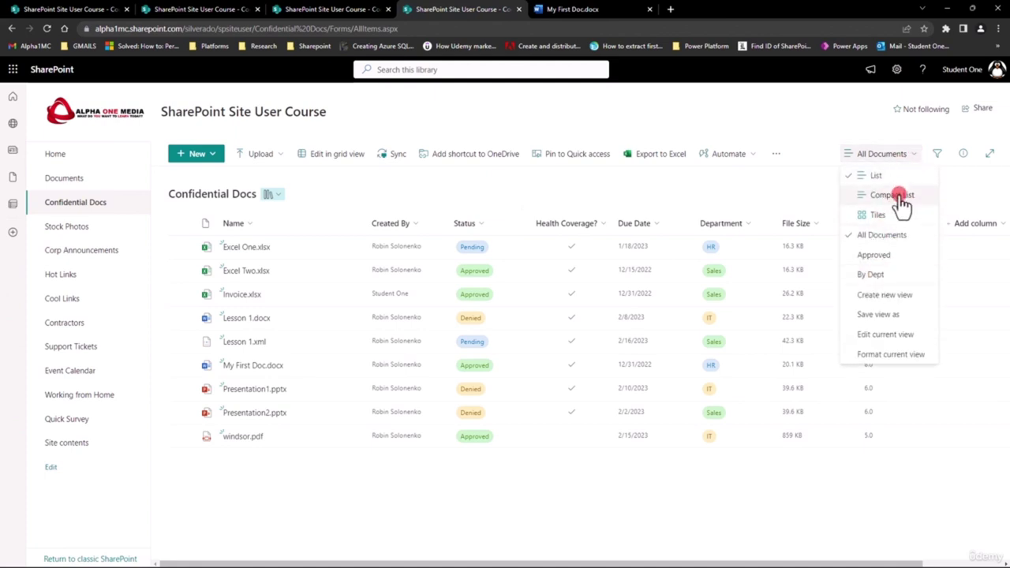
pyautogui.click(887, 274)
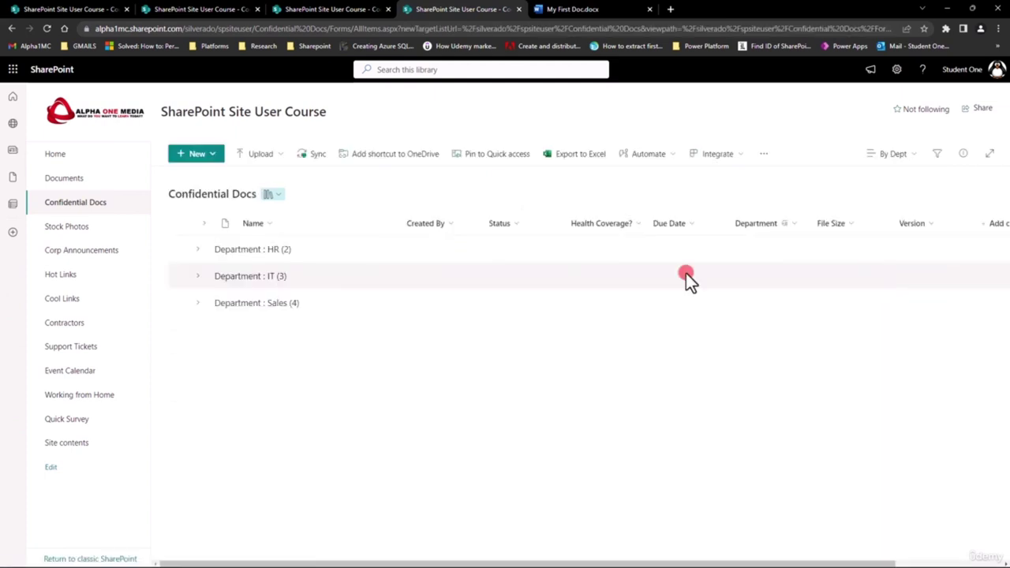
pyautogui.click(904, 156)
pyautogui.click(906, 236)
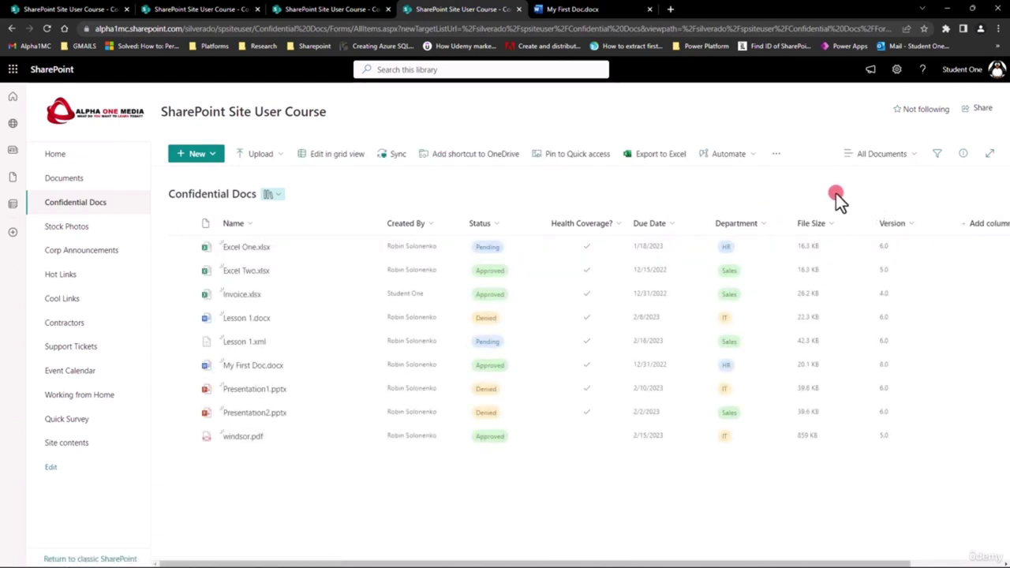
pyautogui.click(493, 225)
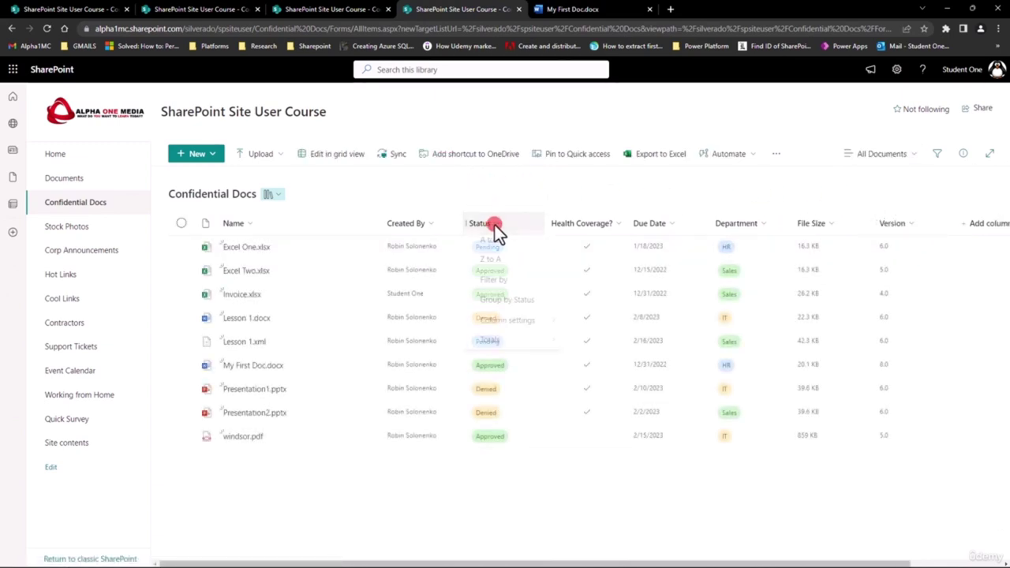
pyautogui.click(528, 306)
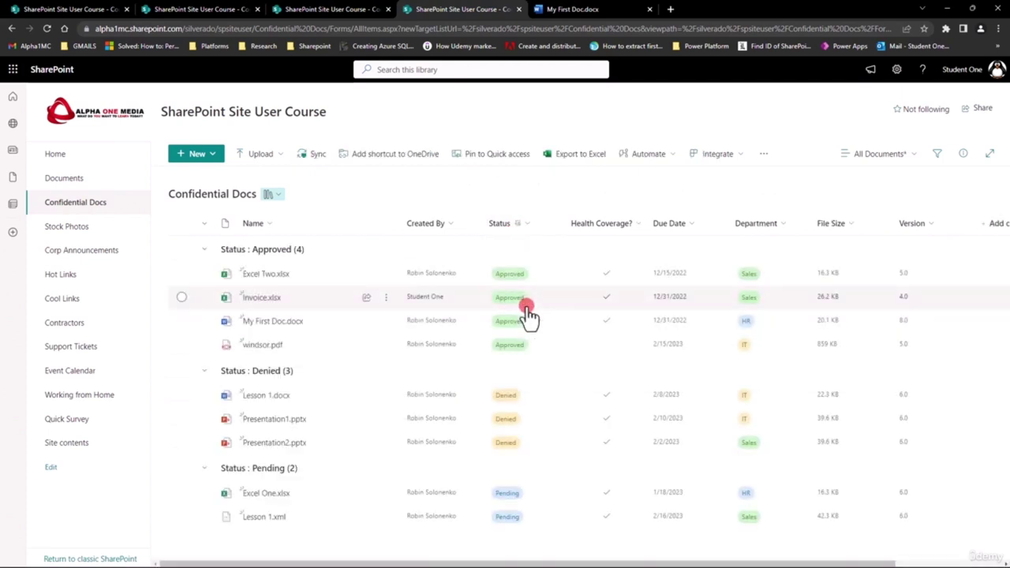
pyautogui.click(206, 250)
pyautogui.click(205, 276)
pyautogui.click(204, 303)
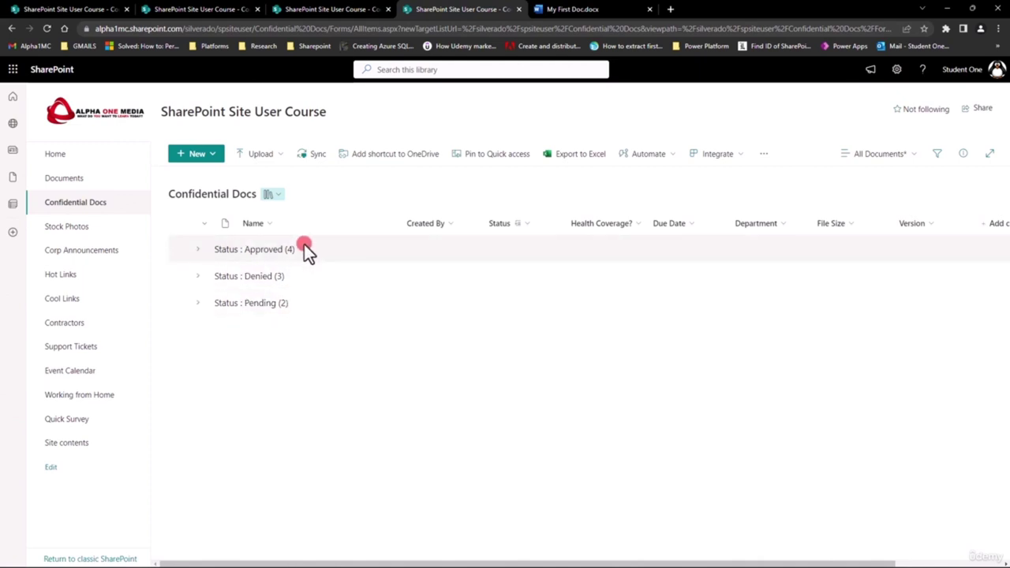
pyautogui.click(63, 180)
pyautogui.click(68, 203)
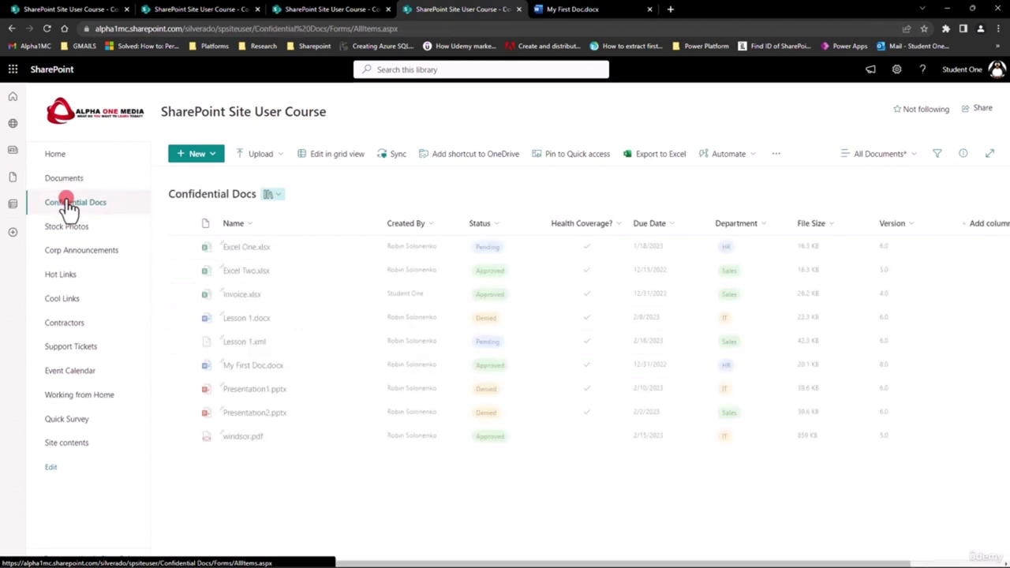
pyautogui.click(761, 223)
pyautogui.click(772, 304)
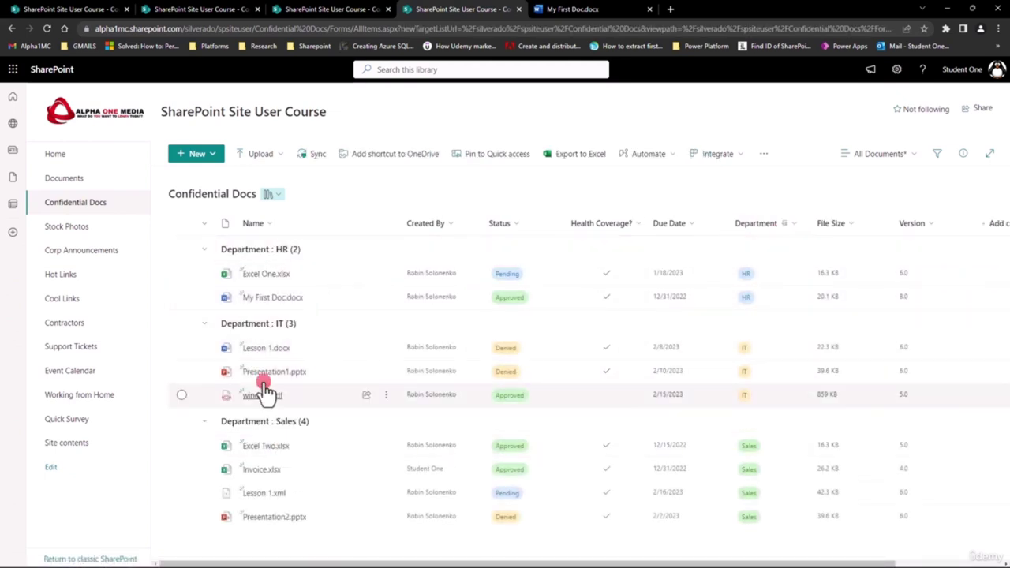
pyautogui.click(207, 251)
pyautogui.click(203, 278)
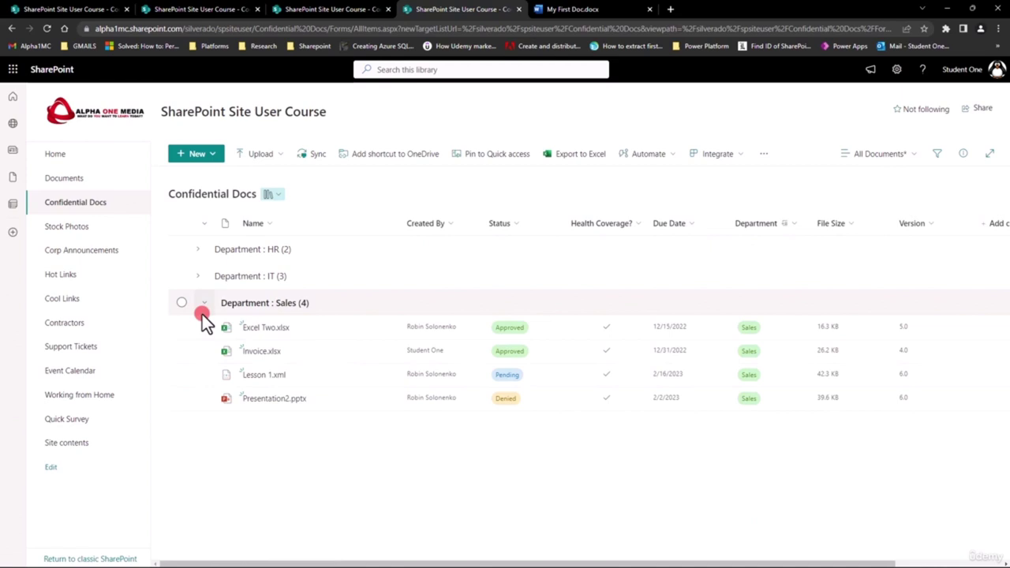
pyautogui.click(202, 305)
pyautogui.click(904, 154)
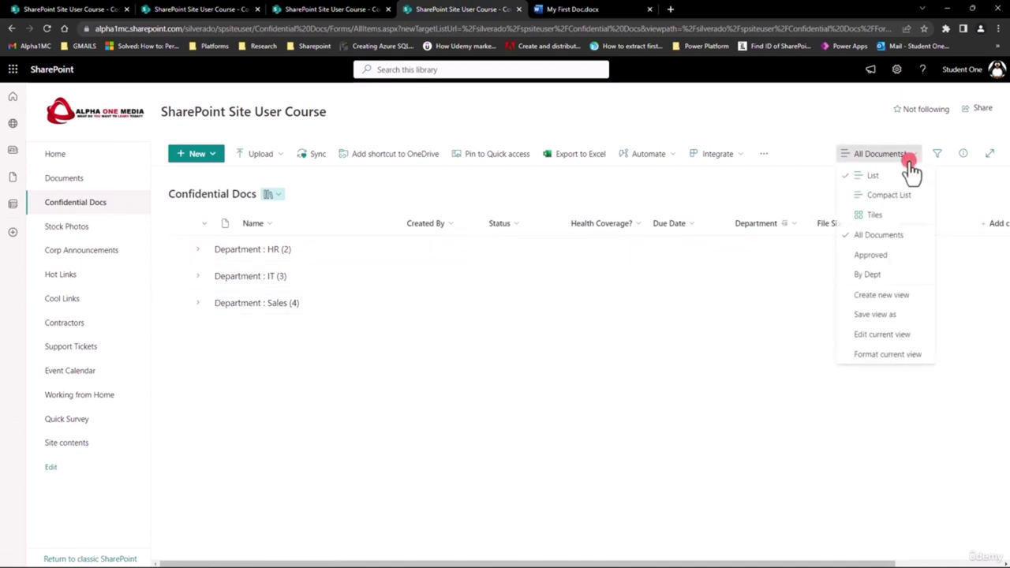
pyautogui.click(717, 181)
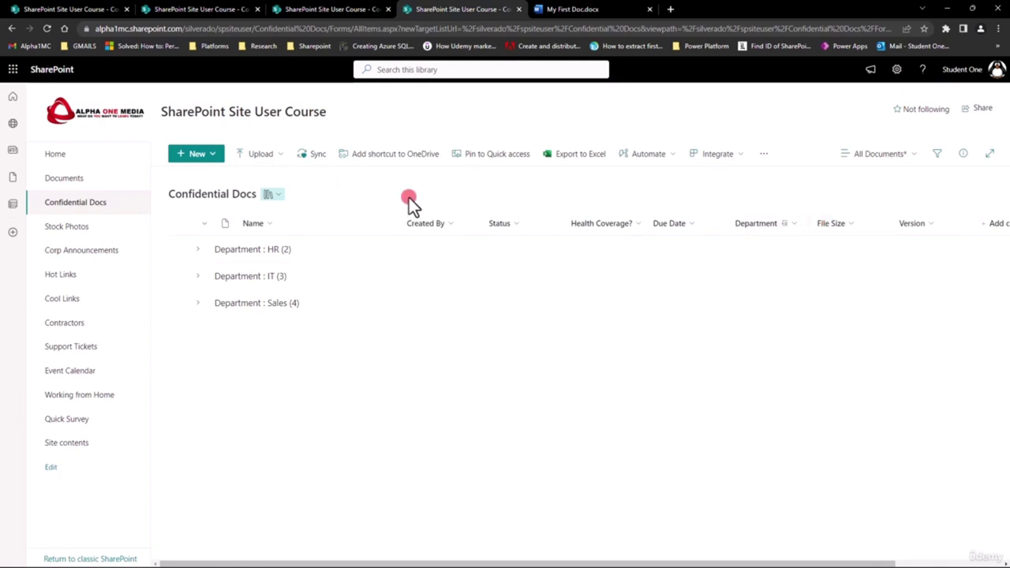
pyautogui.click(799, 222)
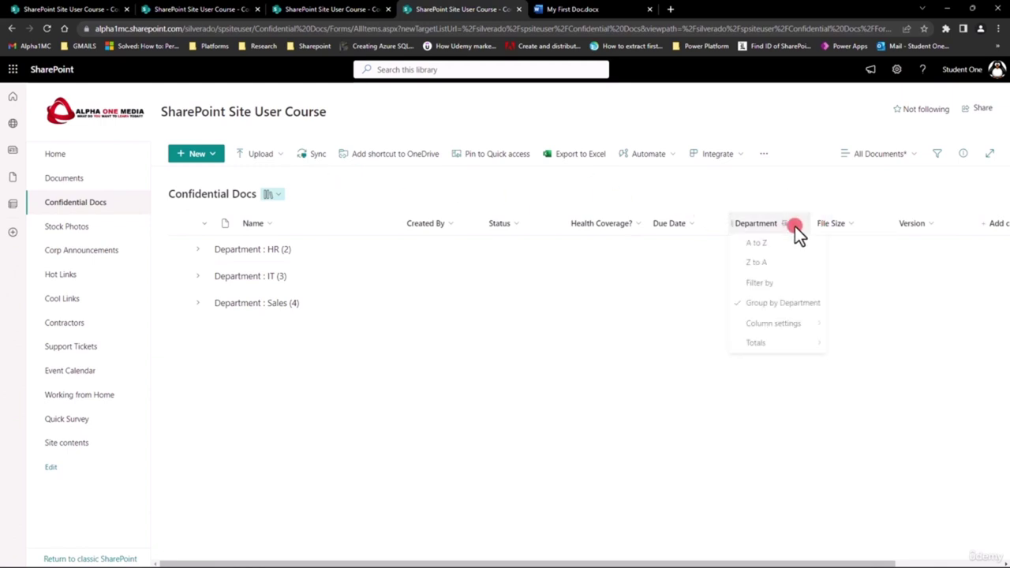
pyautogui.click(772, 307)
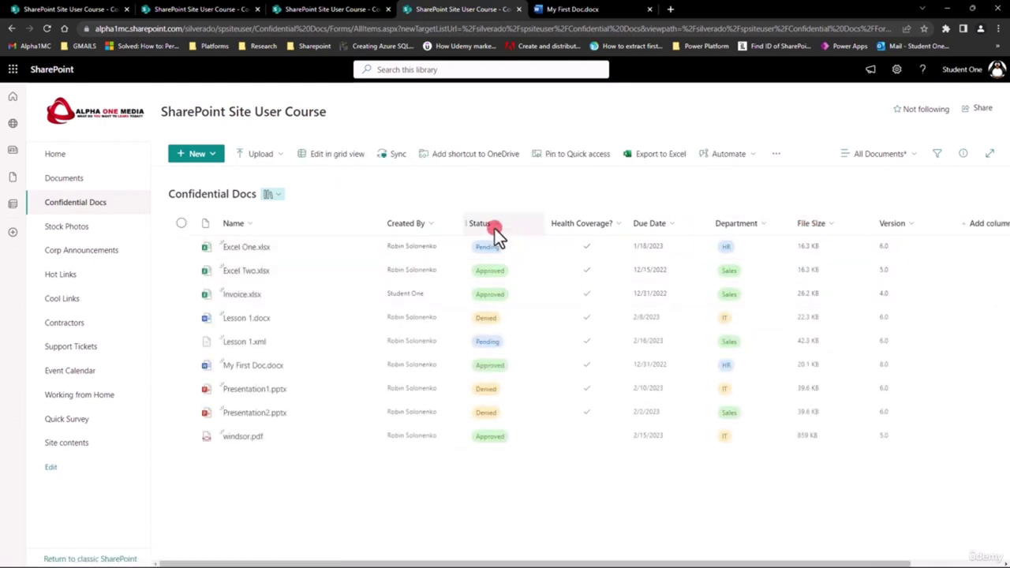
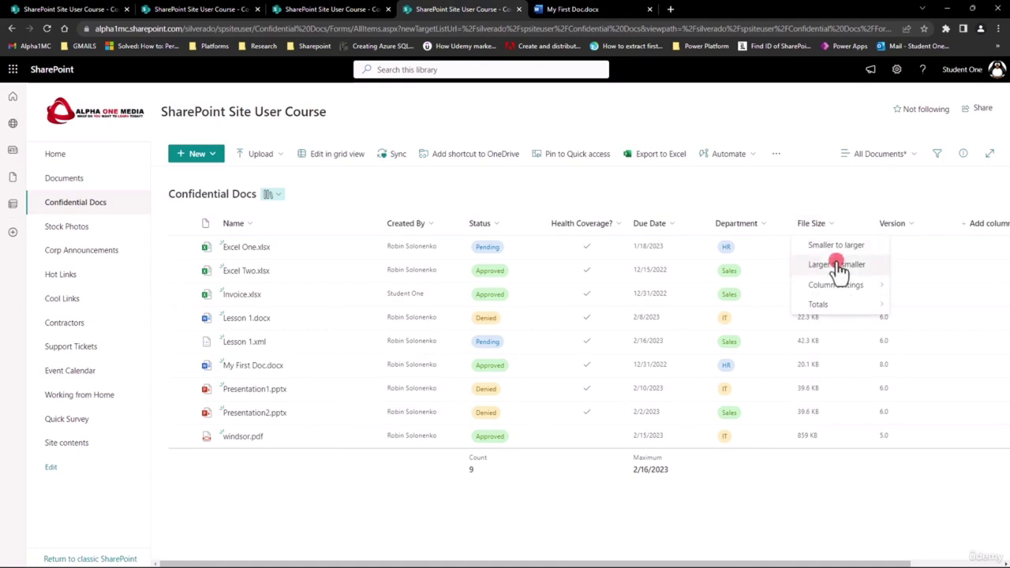
# Show the Sum total of File Size in the Confidential Docs library.
pyautogui.click(847, 307)
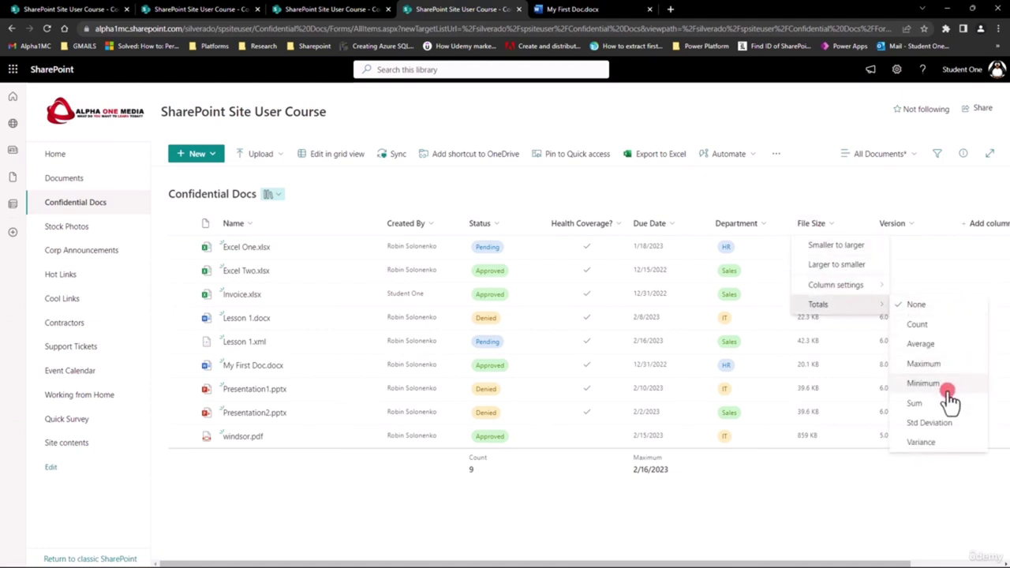
pyautogui.click(916, 403)
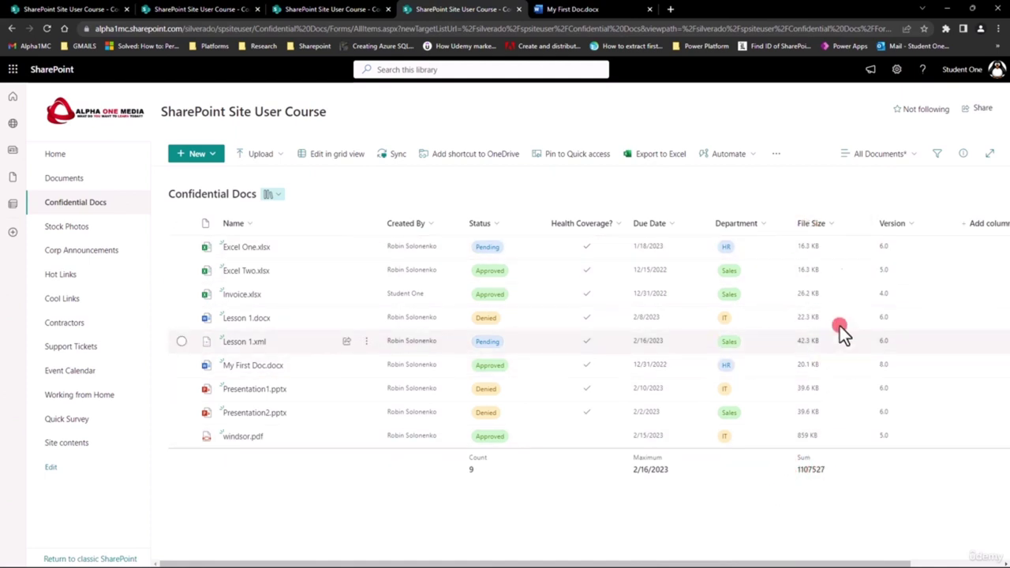
pyautogui.click(832, 223)
pyautogui.moveTo(840, 312)
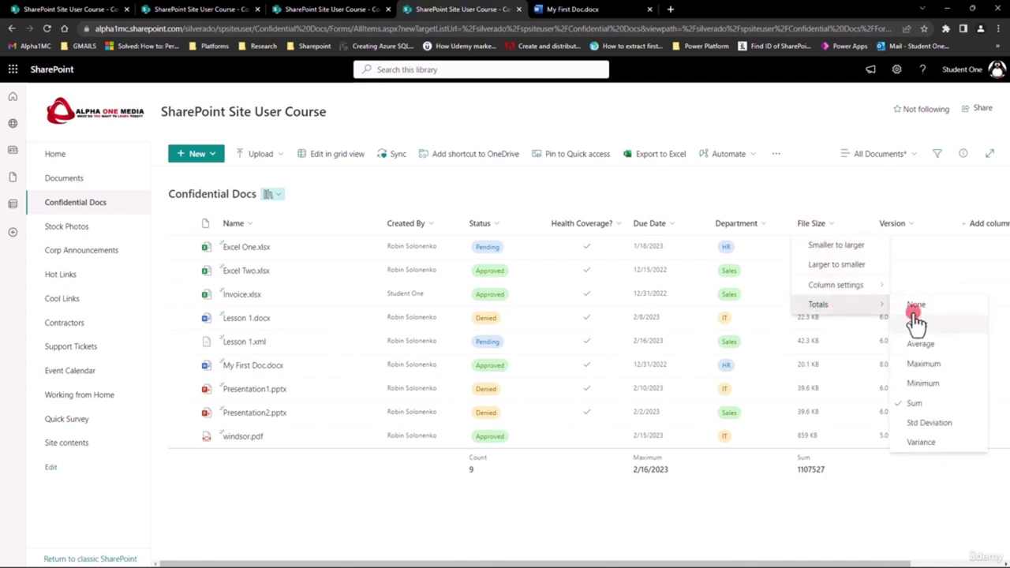
pyautogui.click(68, 180)
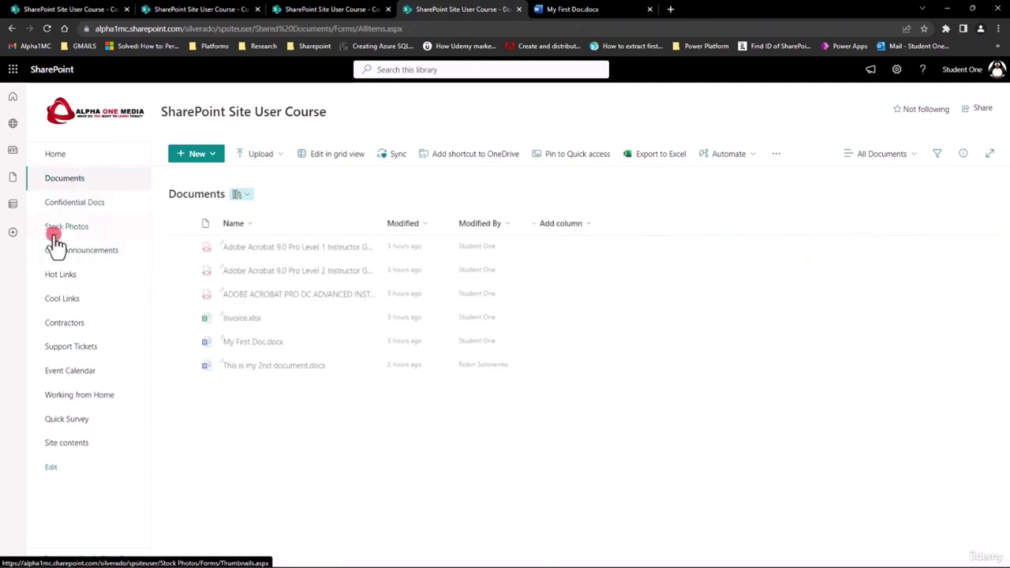
pyautogui.click(75, 202)
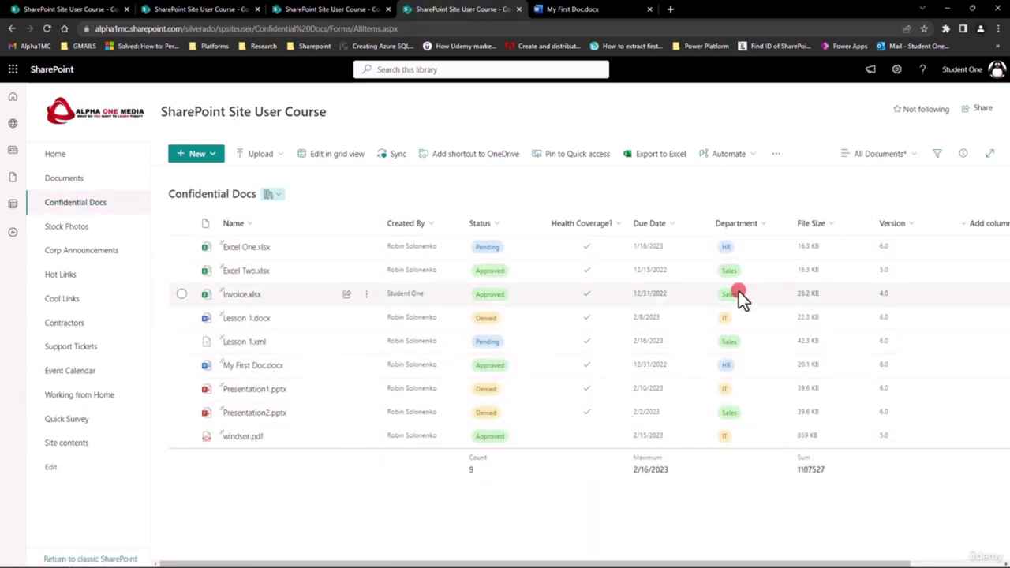
# Set totals to None for File Size (Sum), Due Date (Maximum) and Status (Count).
pyautogui.click(829, 225)
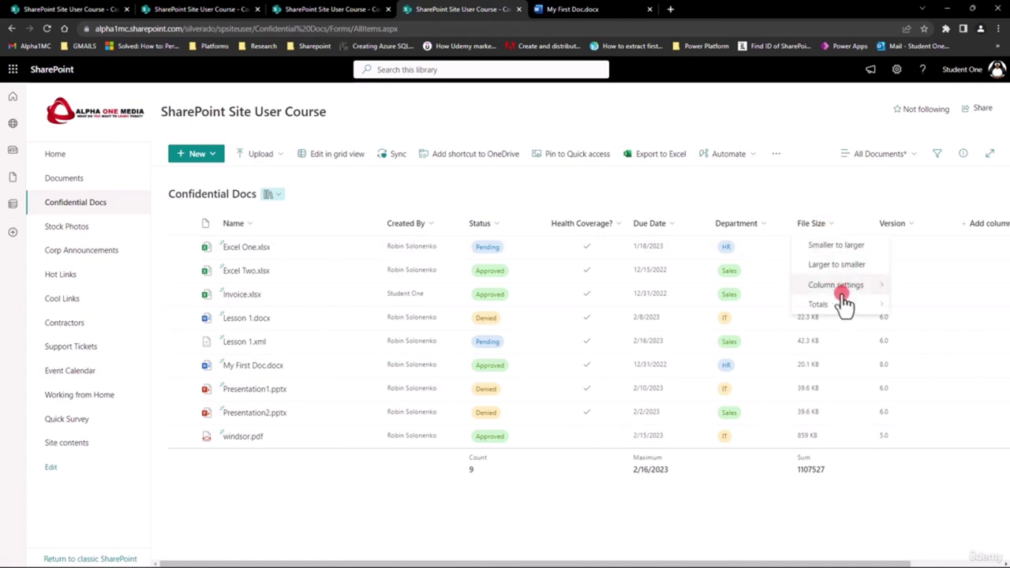
pyautogui.moveTo(845, 310)
pyautogui.click(929, 306)
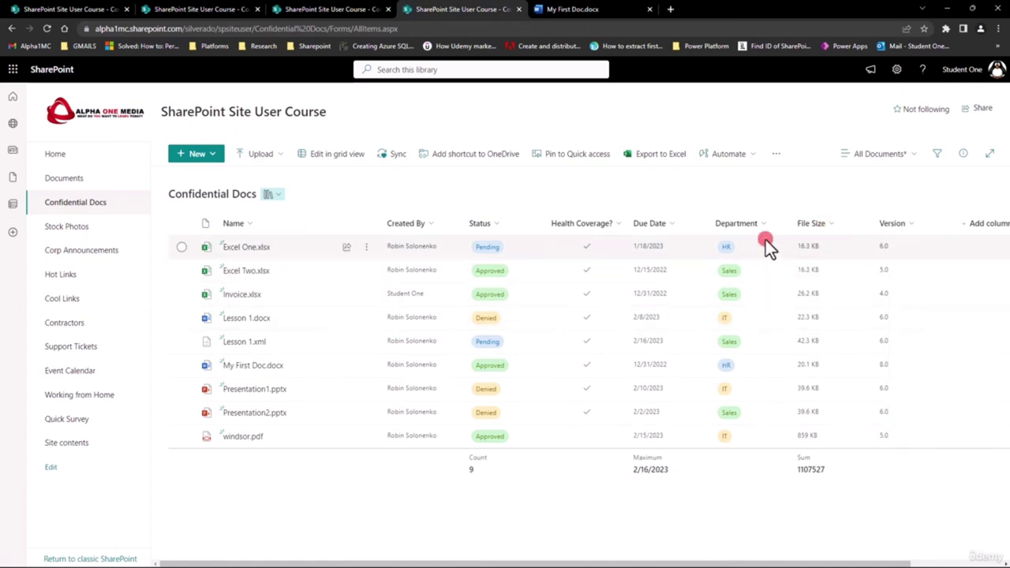
pyautogui.click(675, 229)
pyautogui.moveTo(699, 347)
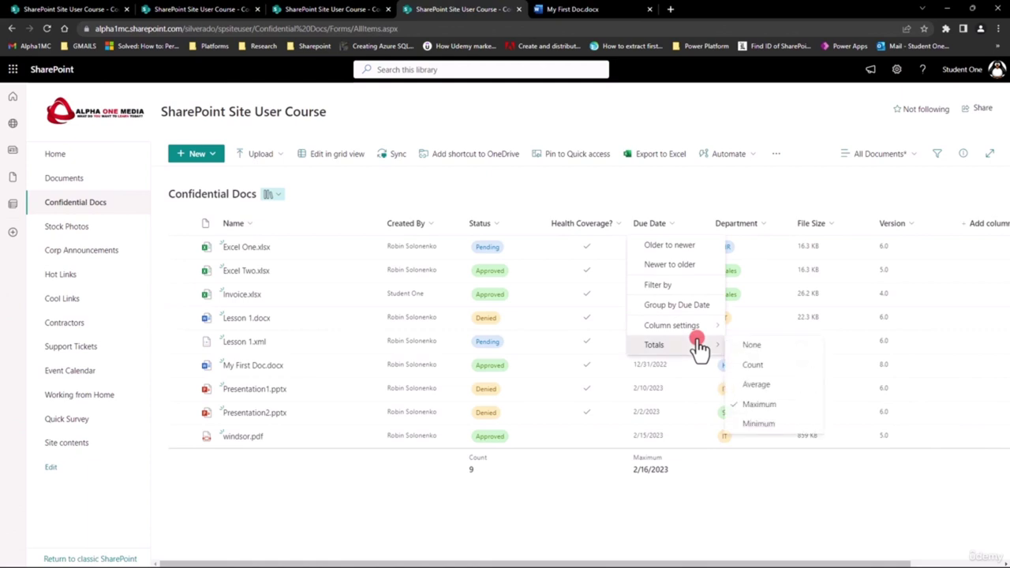
pyautogui.click(764, 344)
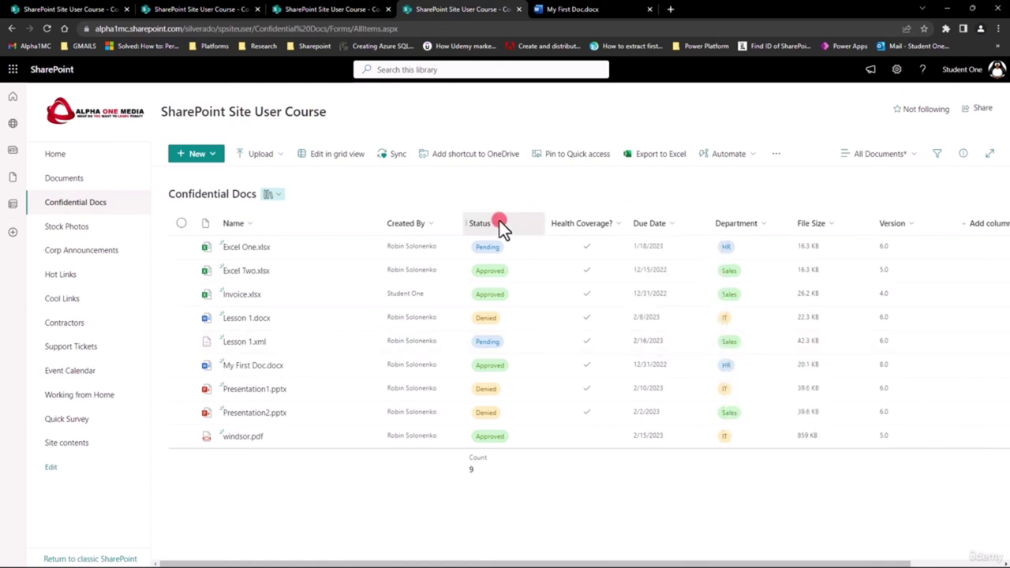
pyautogui.click(500, 222)
pyautogui.moveTo(532, 335)
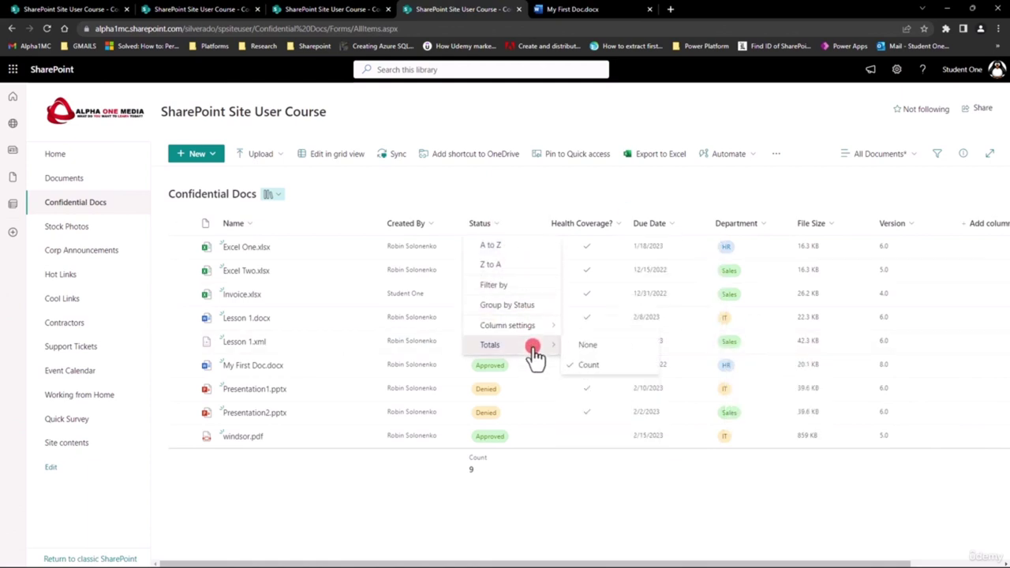
pyautogui.click(616, 345)
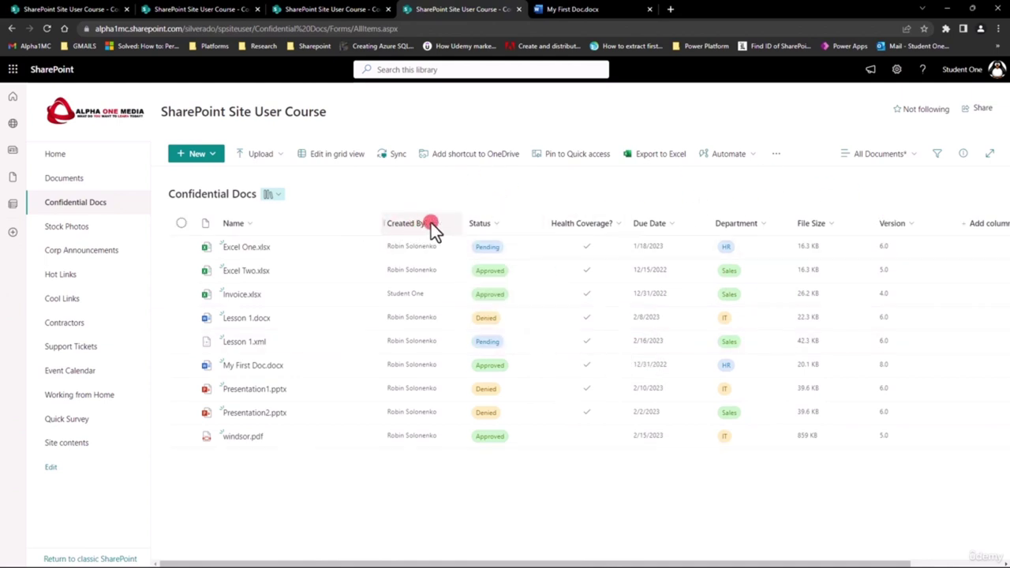
# Narrow the Name column and clear all Health Coverage filter choices.
pyautogui.moveTo(379, 229); pyautogui.dragTo(331, 230)
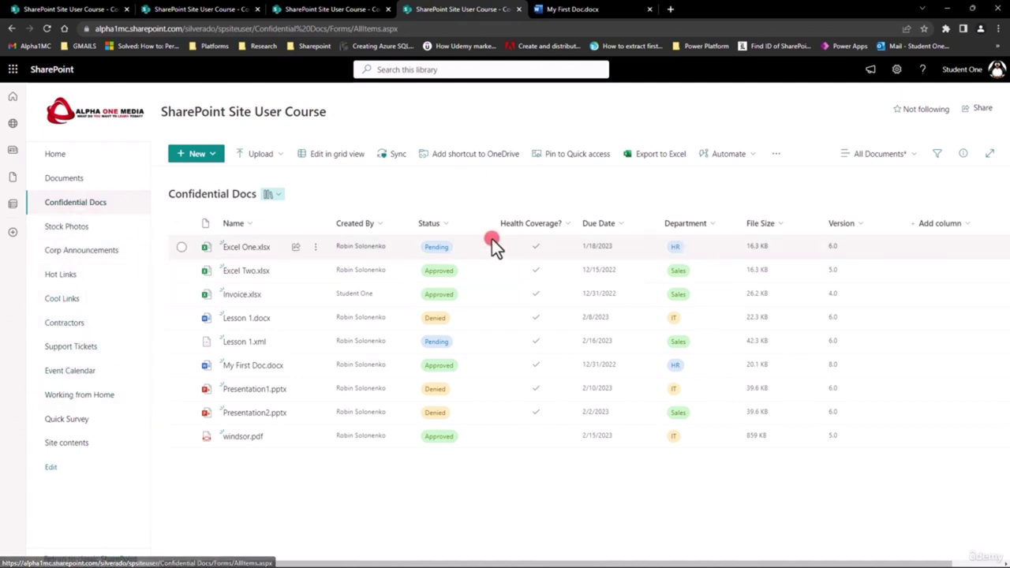
pyautogui.click(568, 225)
pyautogui.click(526, 284)
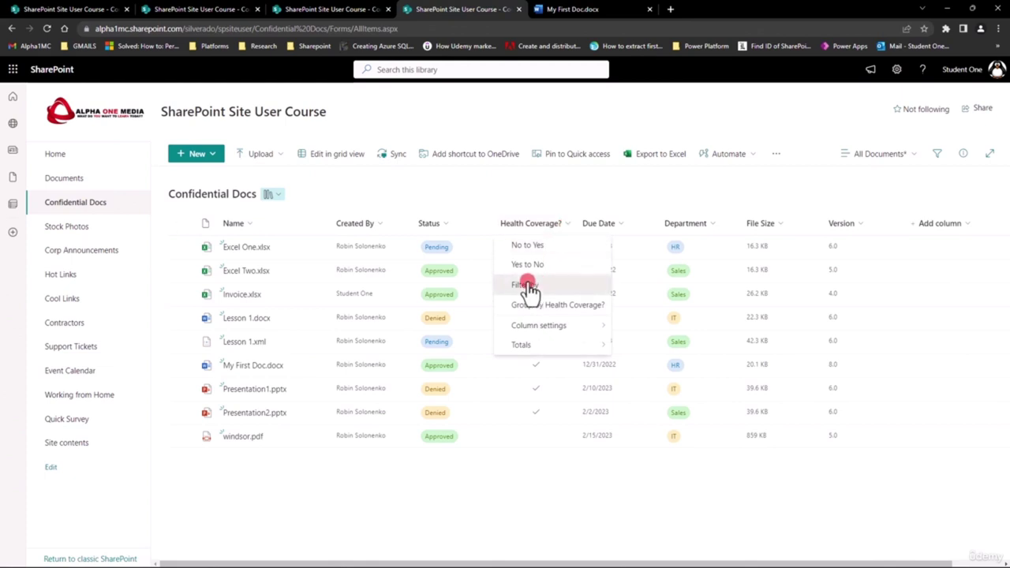
pyautogui.click(906, 156)
pyautogui.click(996, 75)
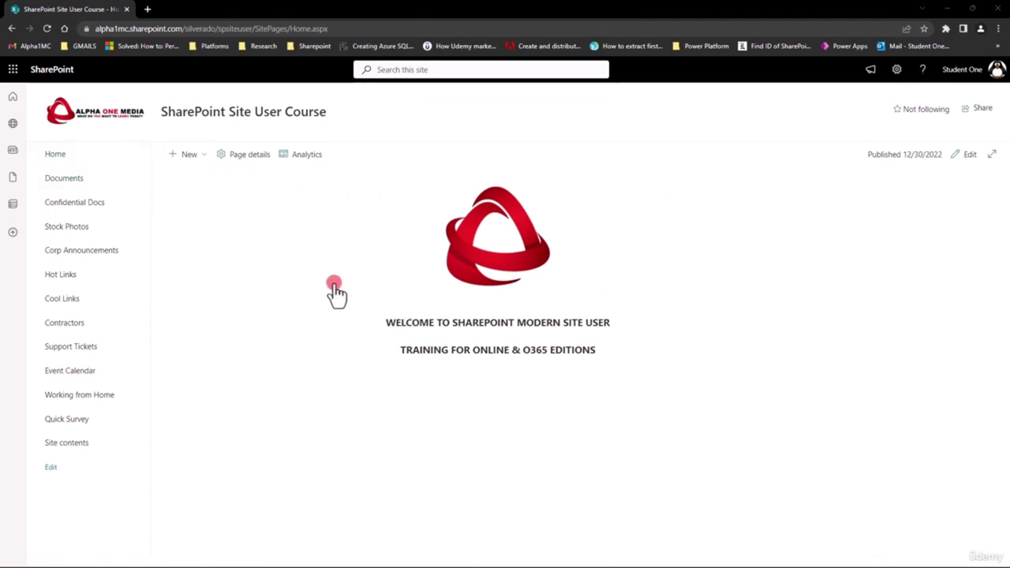
pyautogui.click(72, 204)
pyautogui.click(65, 178)
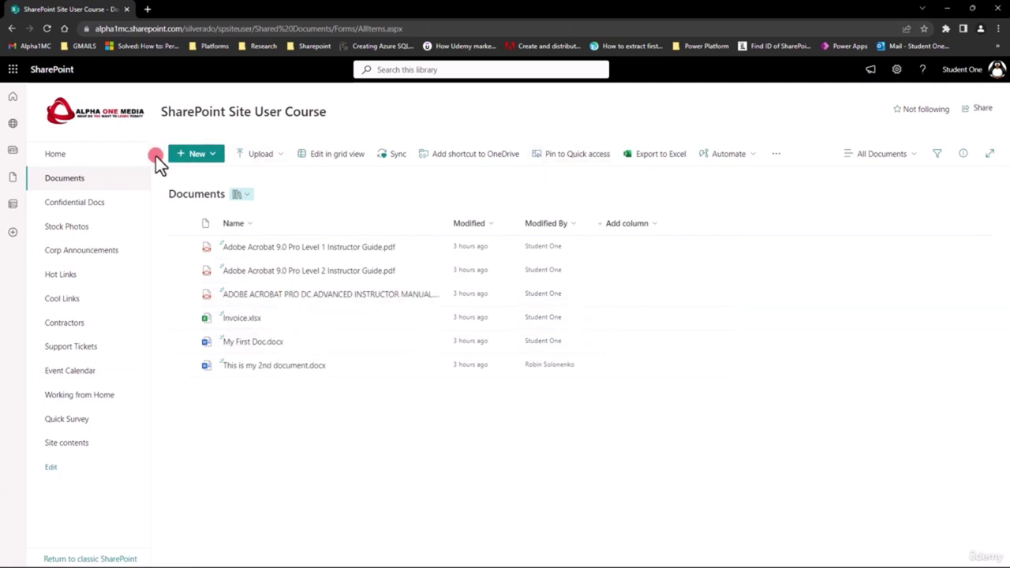
pyautogui.click(65, 155)
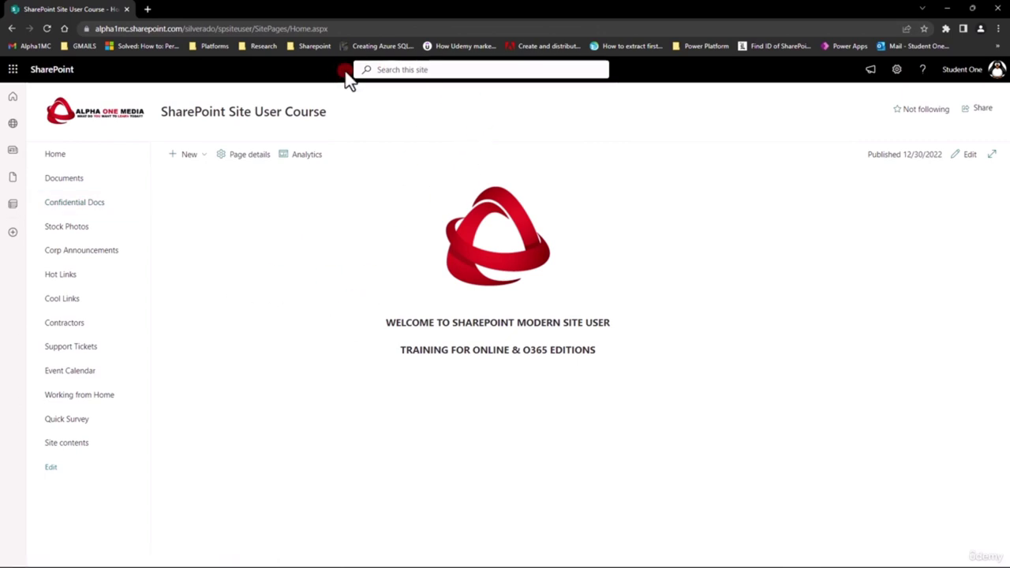
# Search the whole site for First, then return to the site home page.
pyautogui.click(467, 69)
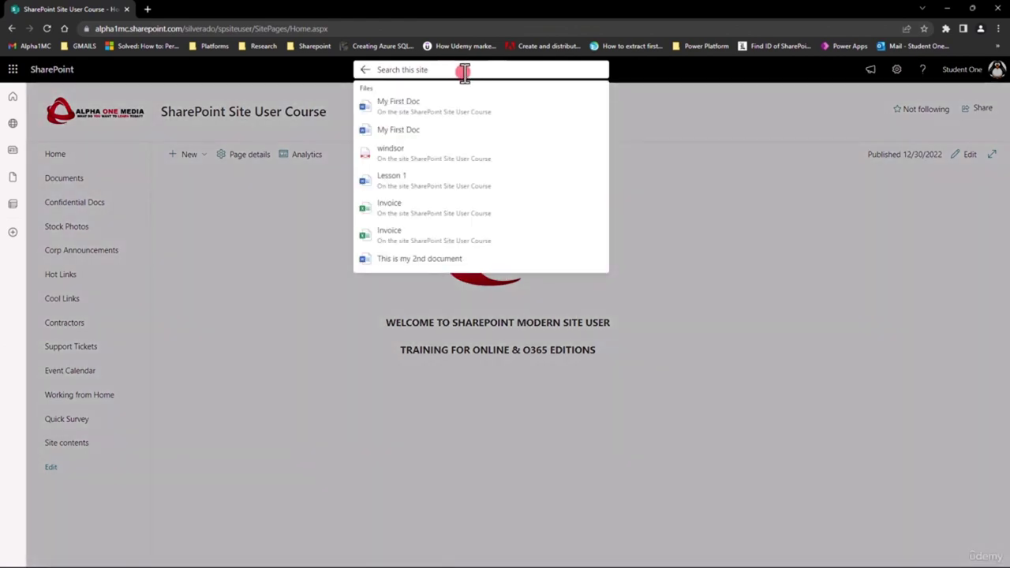
pyautogui.write('First')
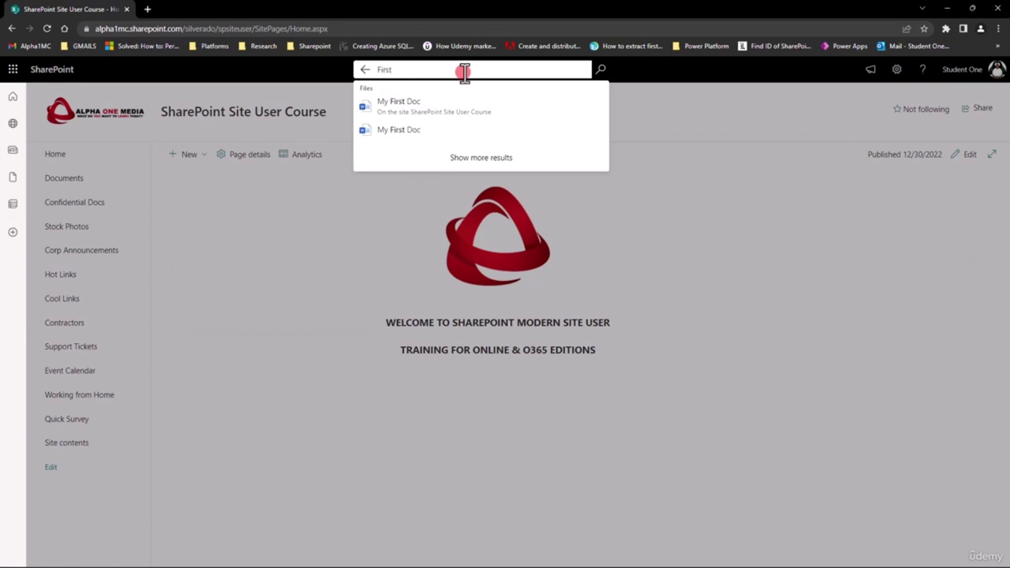
pyautogui.press('Return')
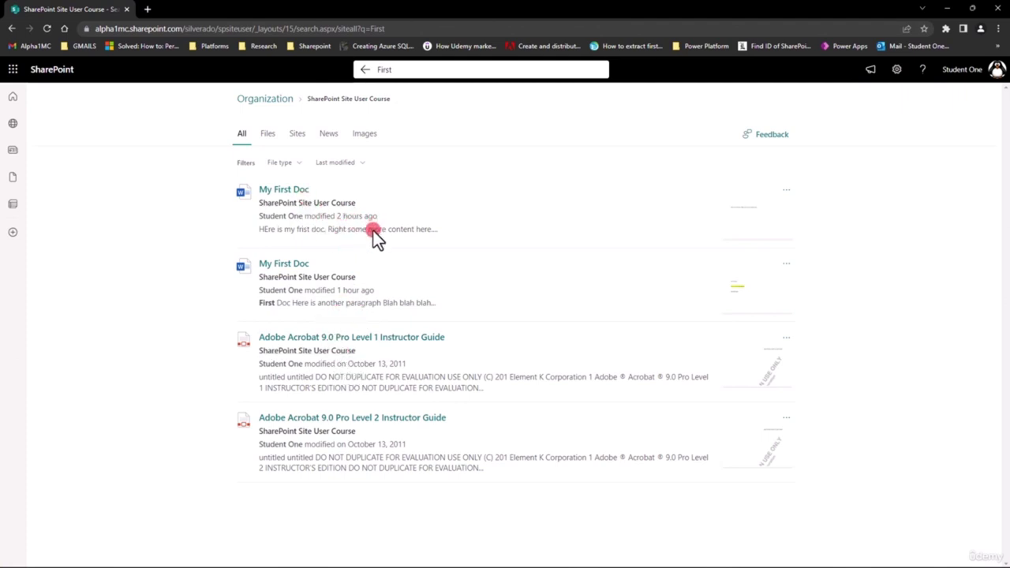
pyautogui.click(11, 29)
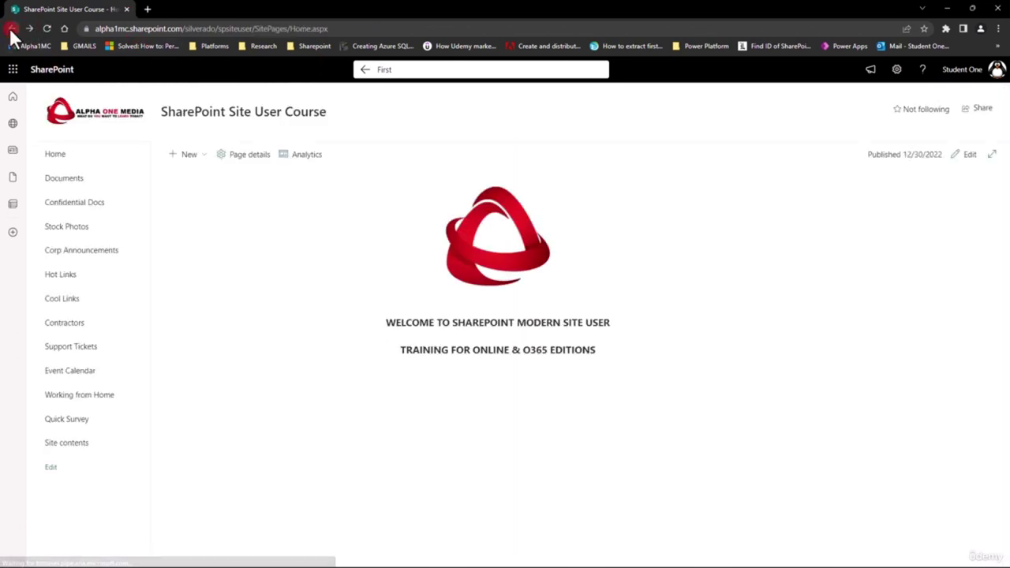
pyautogui.click(76, 203)
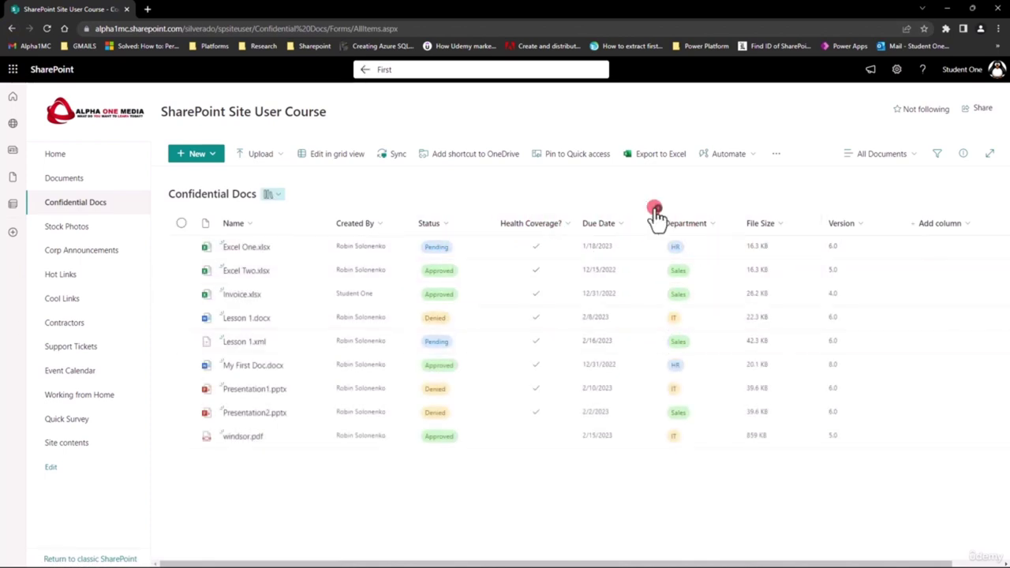
pyautogui.click(63, 166)
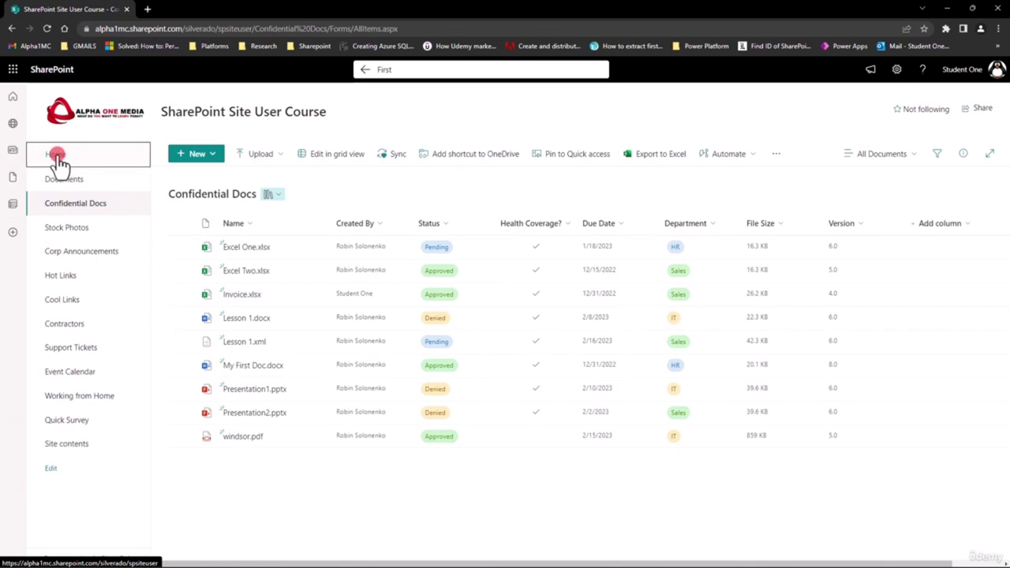
# Search the site for Pending, then open the Confidential Docs library.
pyautogui.click(384, 68)
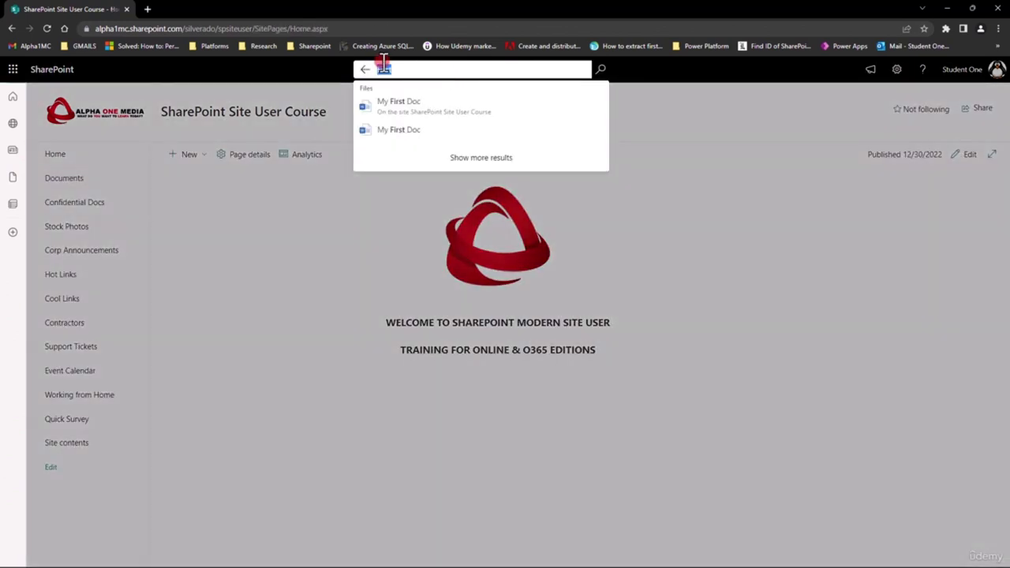
pyautogui.write('Exceding')
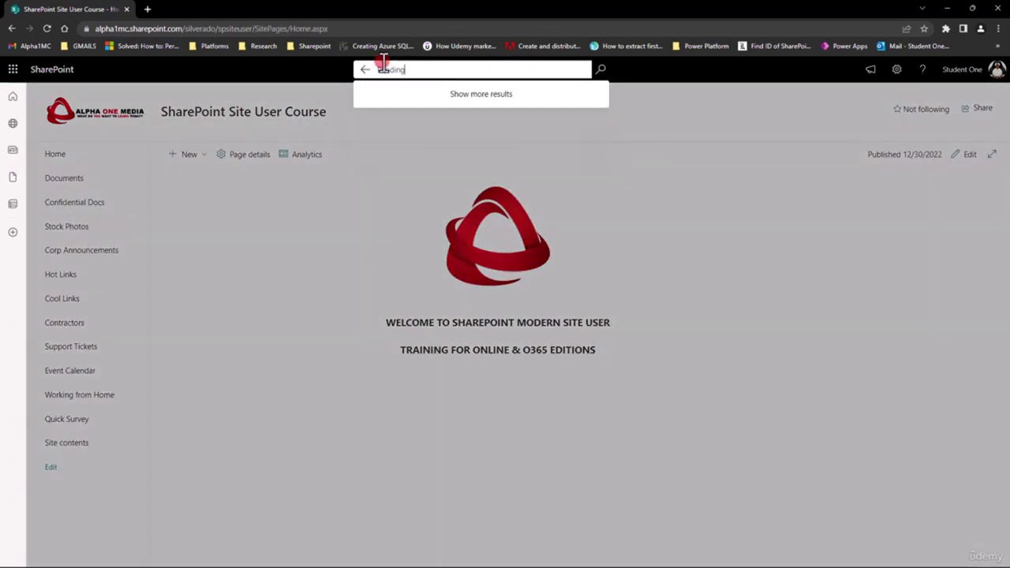
pyautogui.press('Return')
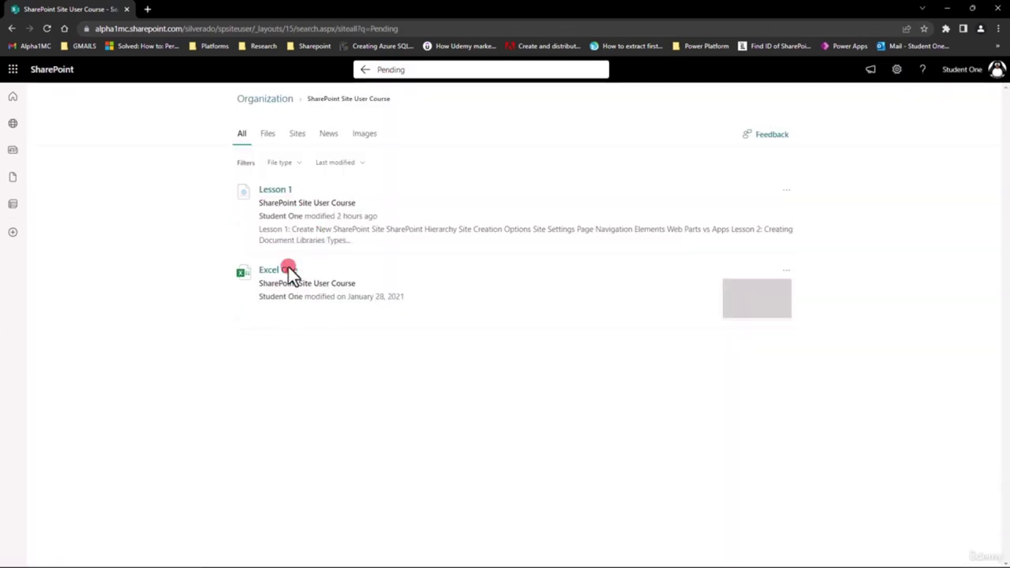
pyautogui.click(12, 28)
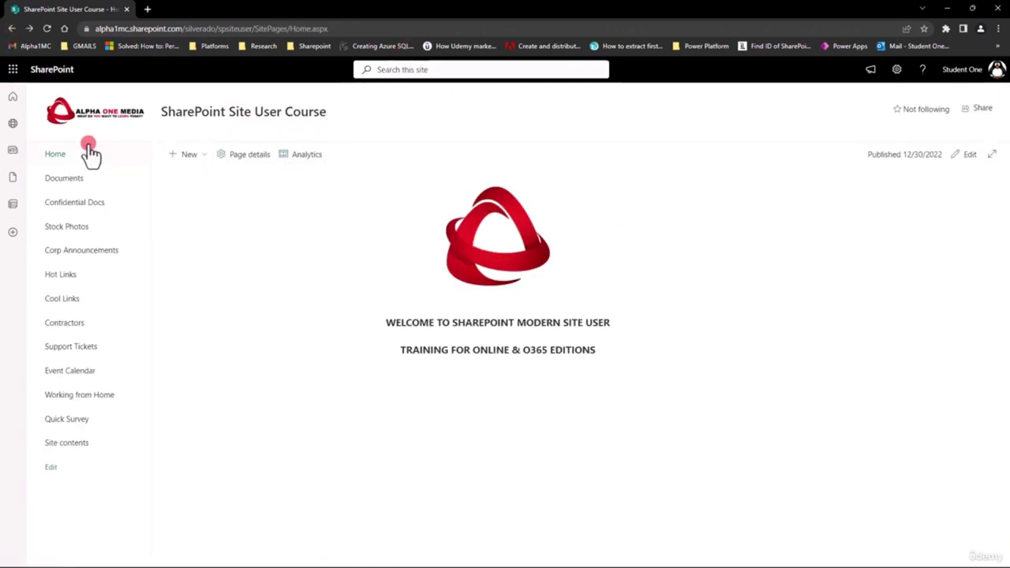
pyautogui.click(79, 203)
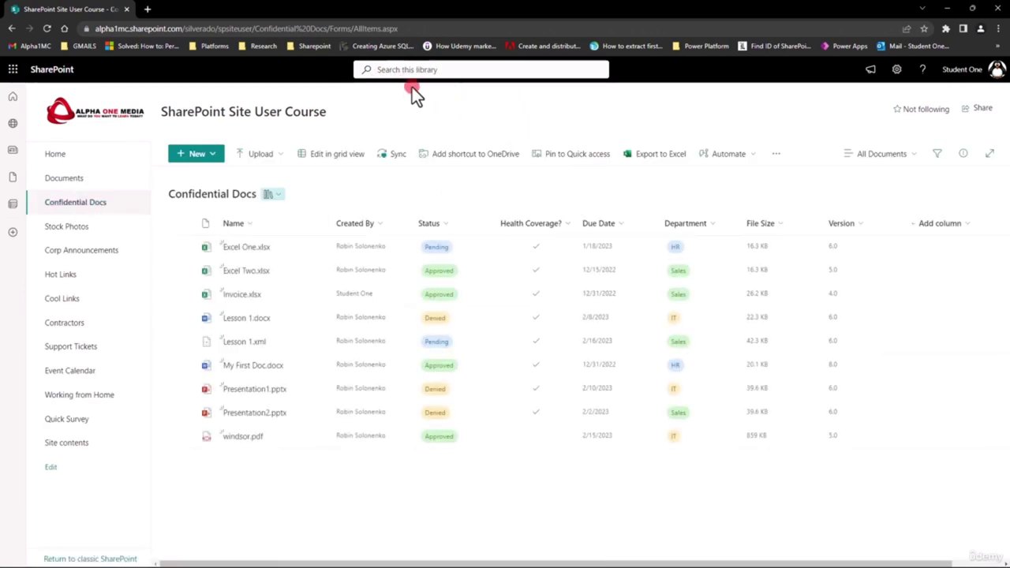
# Search Confidential Docs for Invoice, then clear the search so all 9 files show.
pyautogui.click(494, 69)
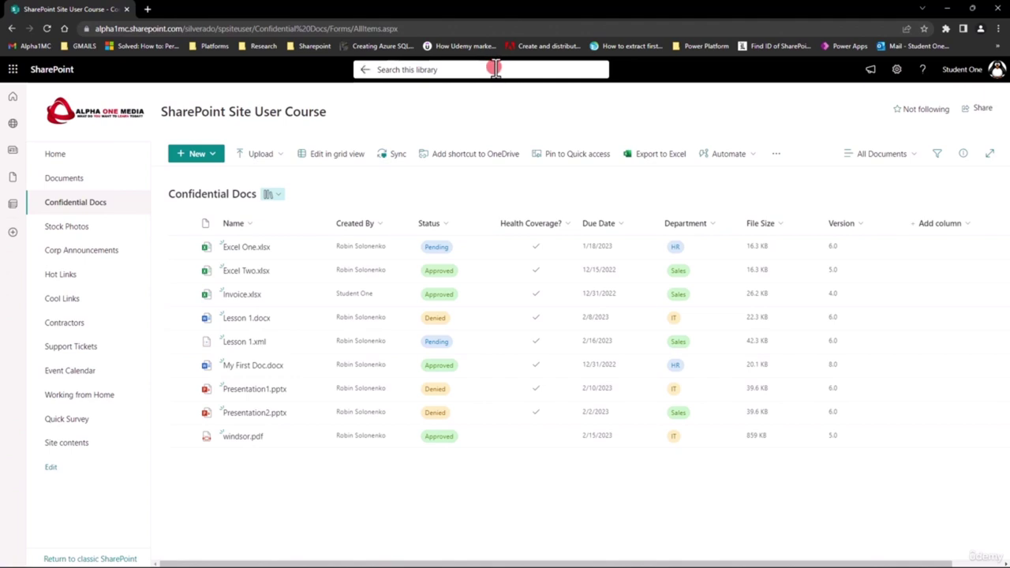
pyautogui.write('Invoice')
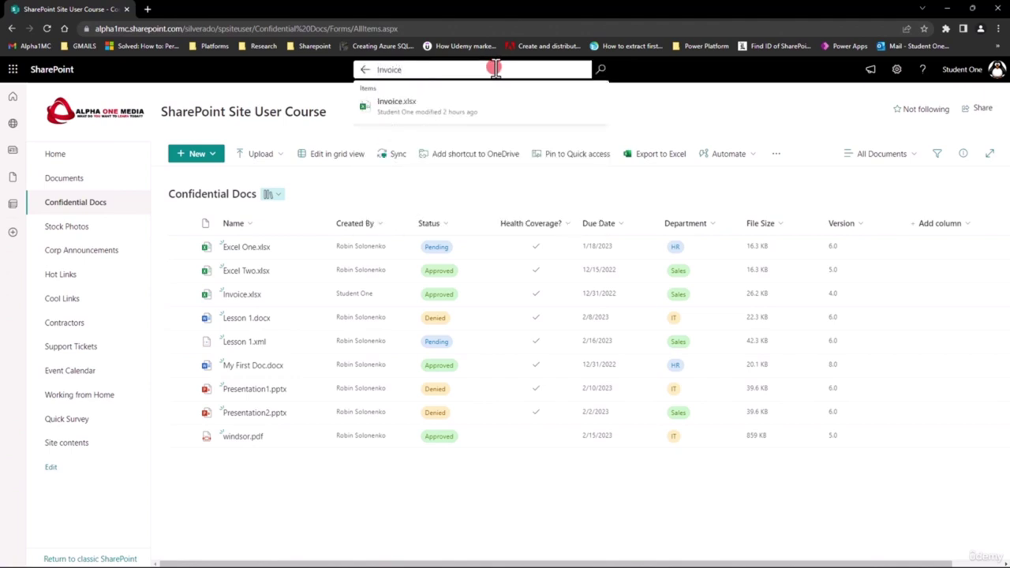
pyautogui.press('Return')
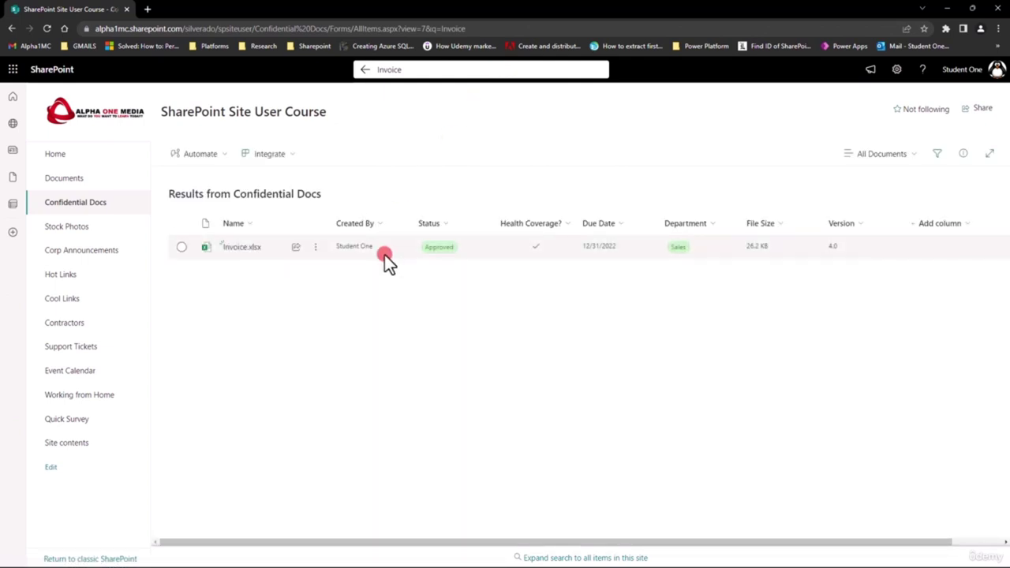
pyautogui.click(377, 72)
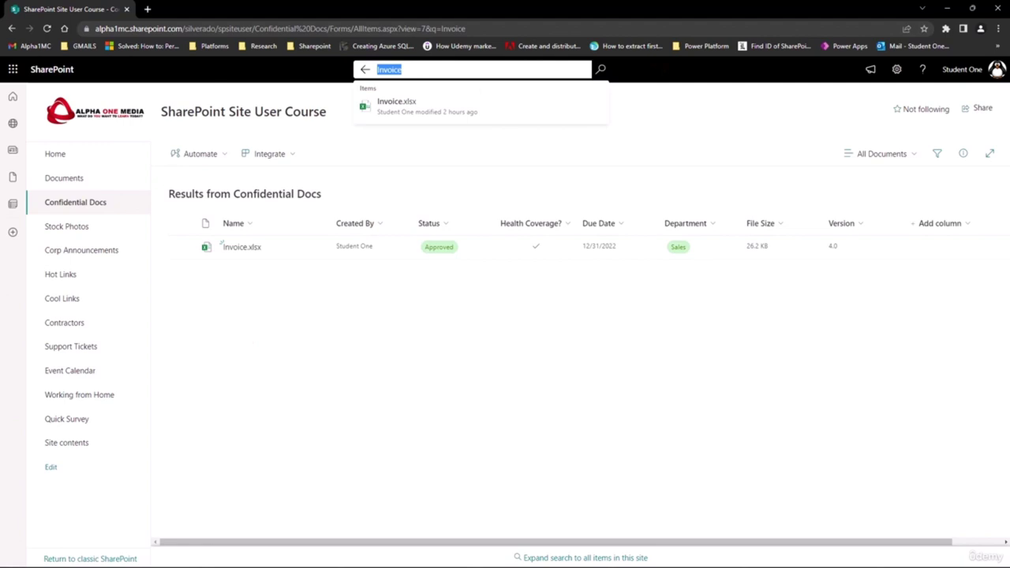
pyautogui.click(365, 70)
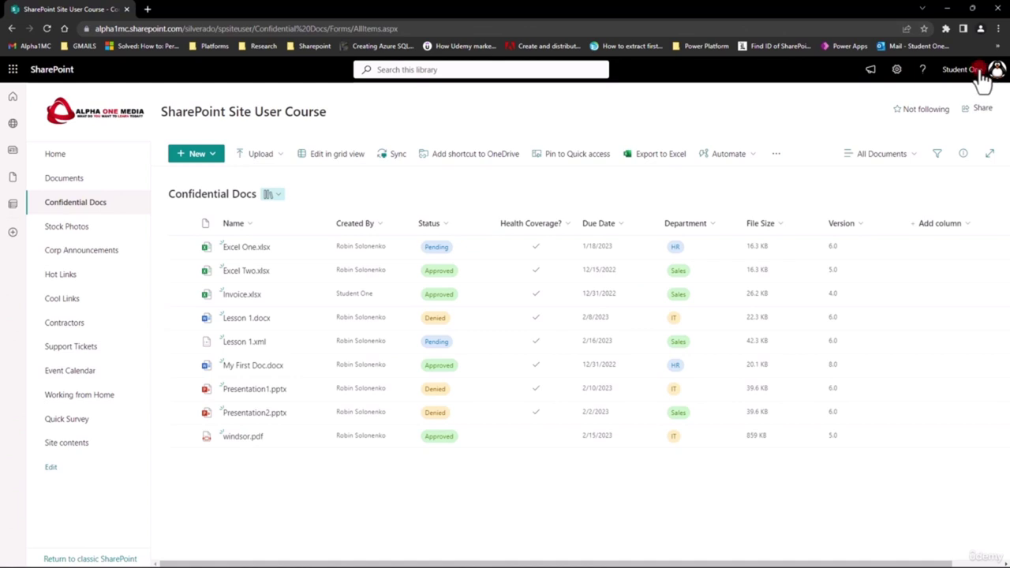
# Open My Microsoft 365 profile from the account avatar menu in a new tab.
pyautogui.click(980, 70)
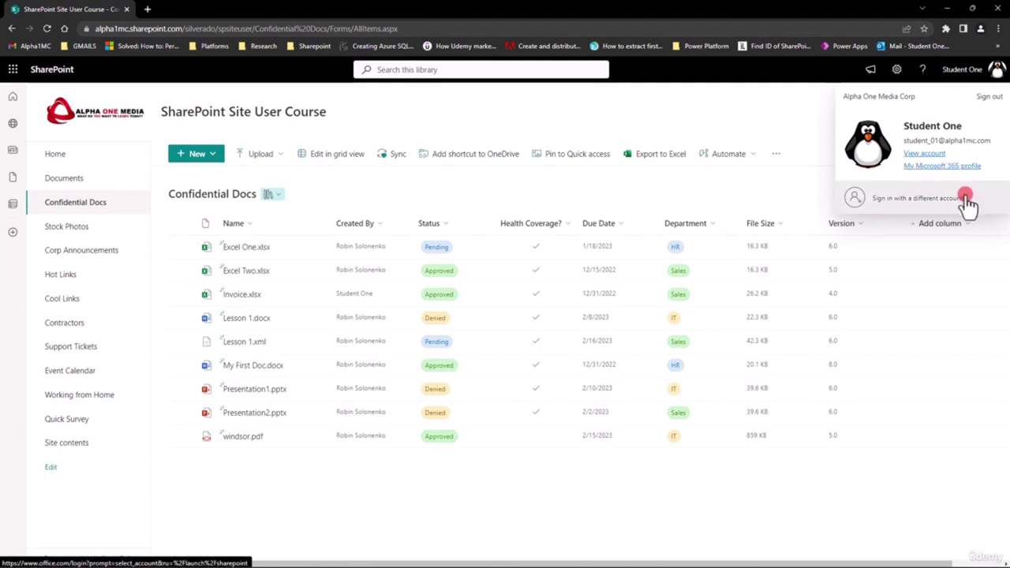
pyautogui.click(943, 167)
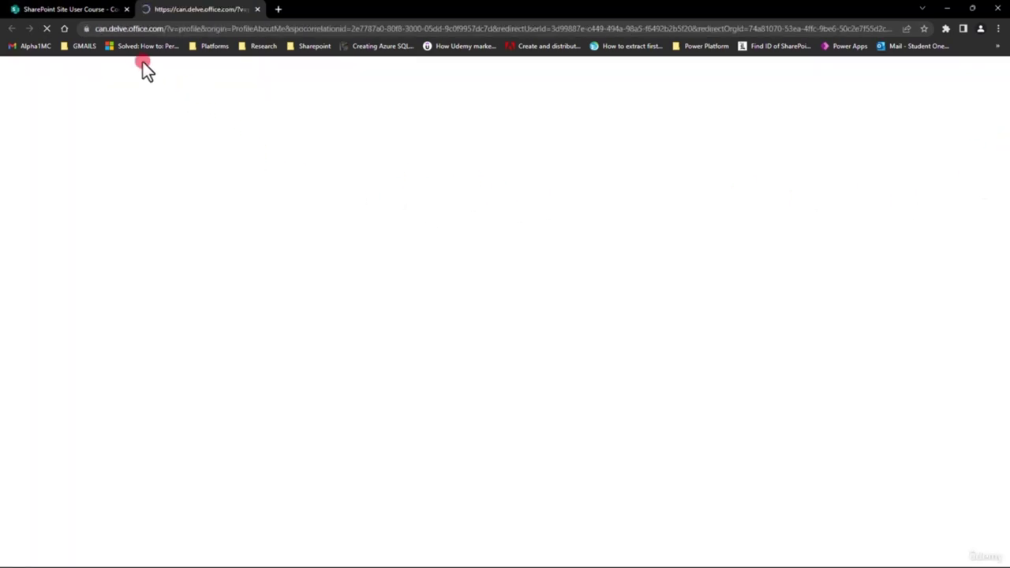
# Scroll through the Delve profile's recent and Discover documents, then back to the top.
pyautogui.click(533, 215)
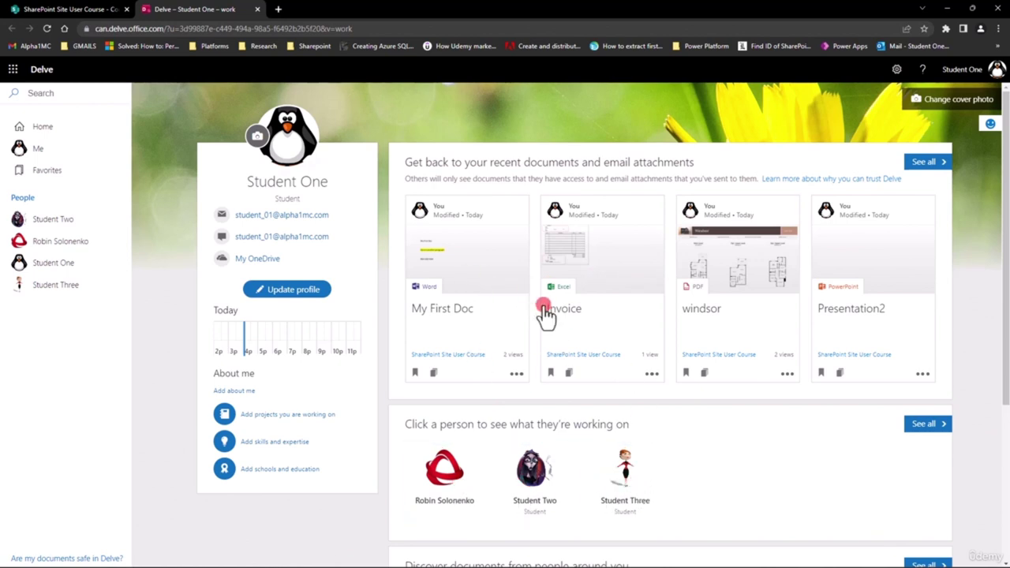
pyautogui.scroll(-2, 545, 312)
pyautogui.scroll(-1, 418, 359)
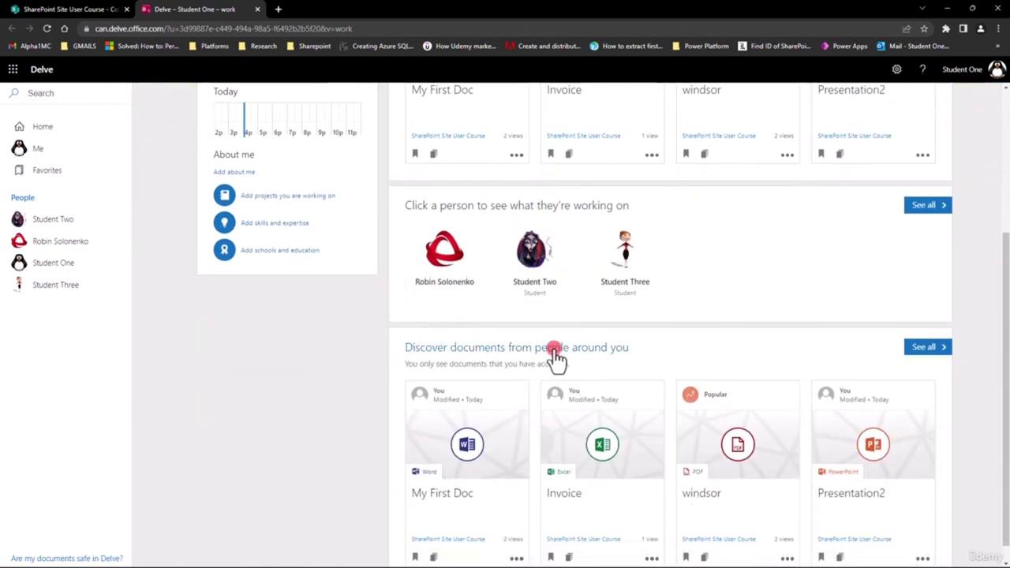
pyautogui.scroll(-1, 521, 379)
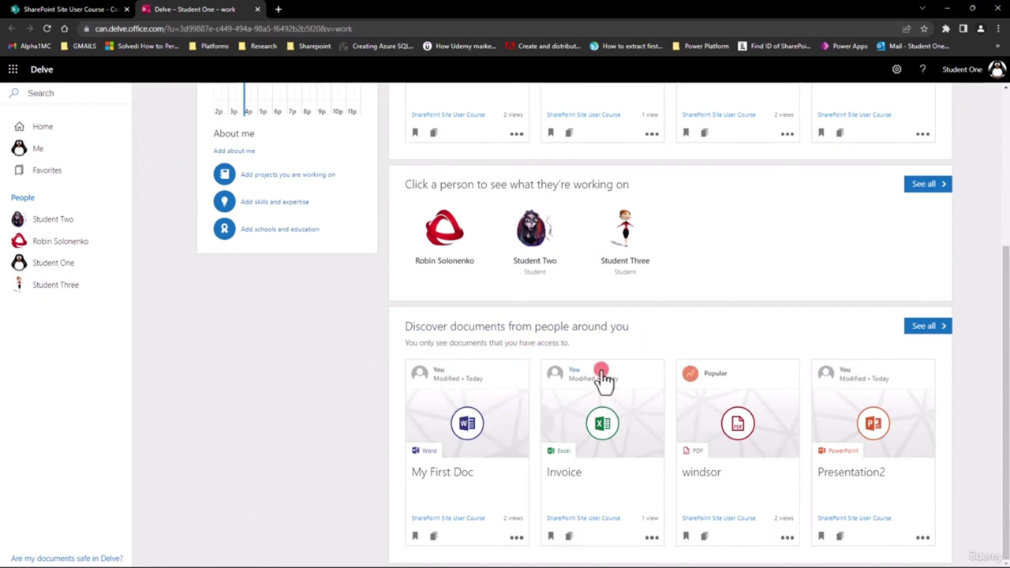
pyautogui.scroll(2, 599, 347)
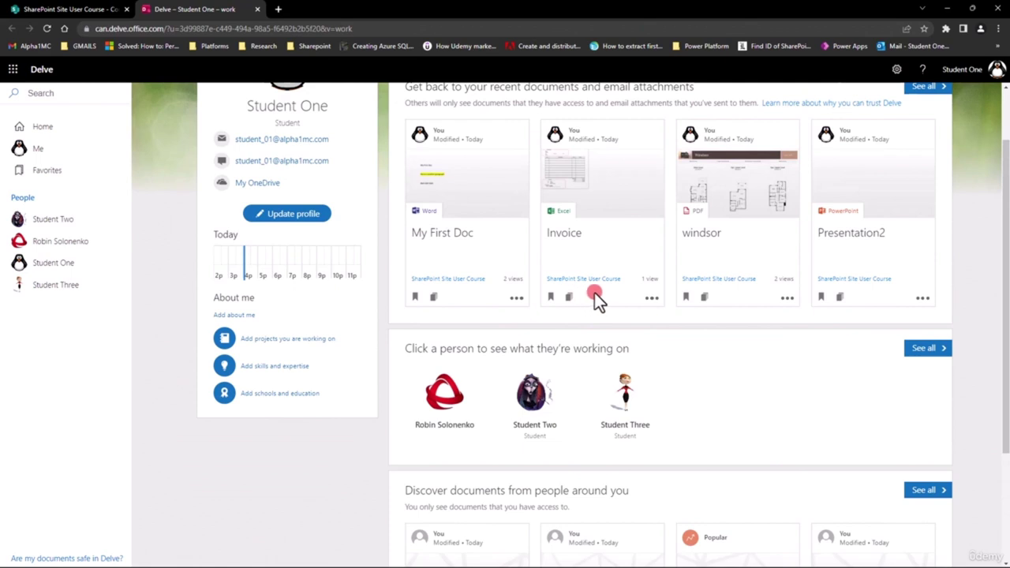
pyautogui.scroll(1, 598, 300)
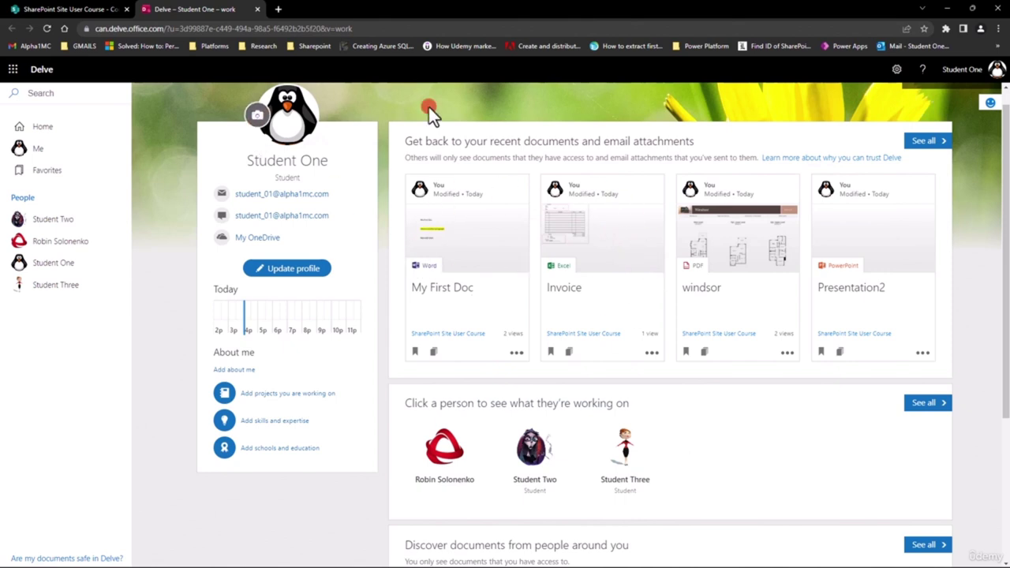
pyautogui.scroll(-1, 641, 403)
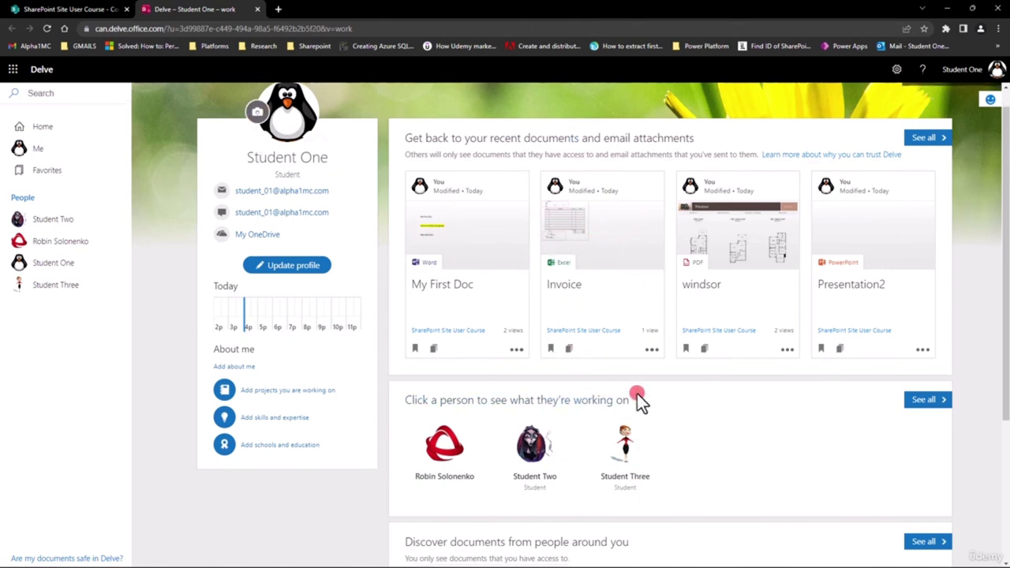
pyautogui.scroll(1, 608, 355)
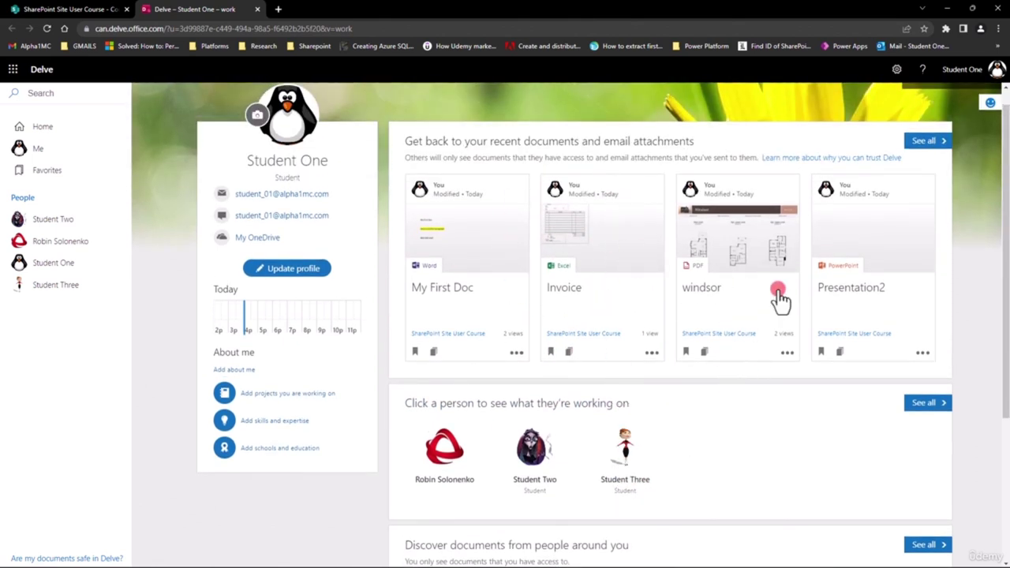
pyautogui.scroll(-1, 695, 261)
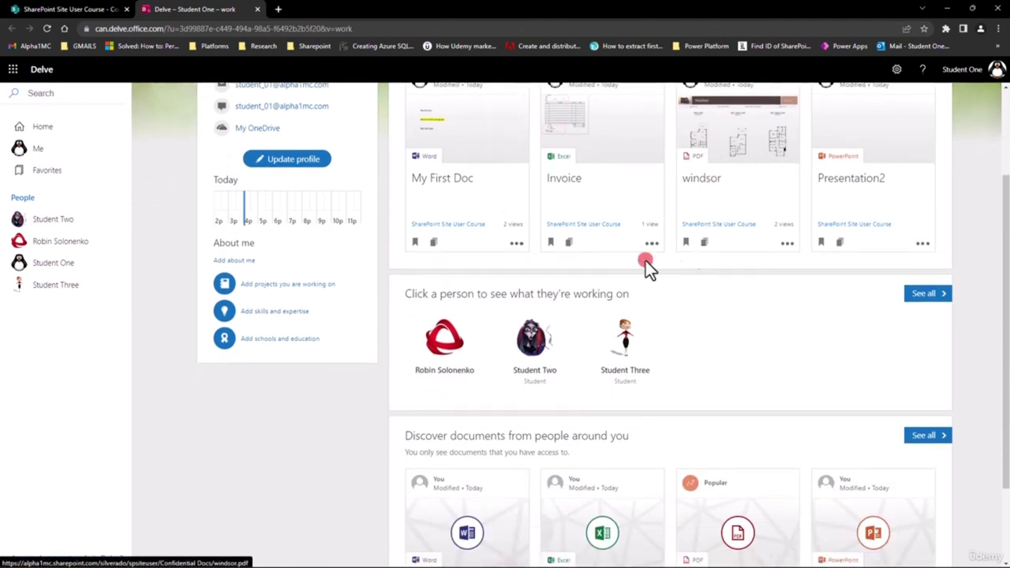
pyautogui.scroll(-1, 725, 335)
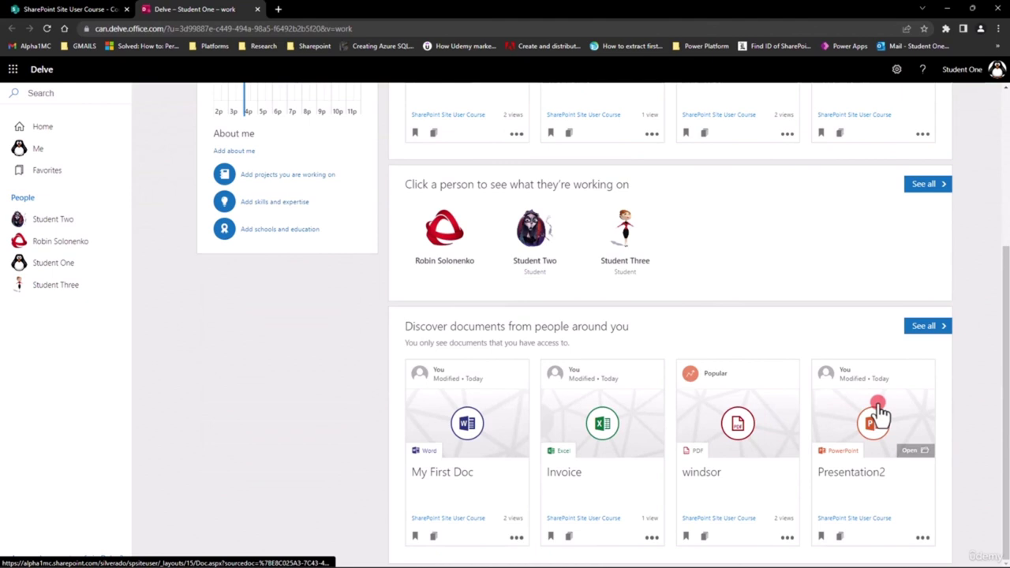
pyautogui.scroll(1, 517, 182)
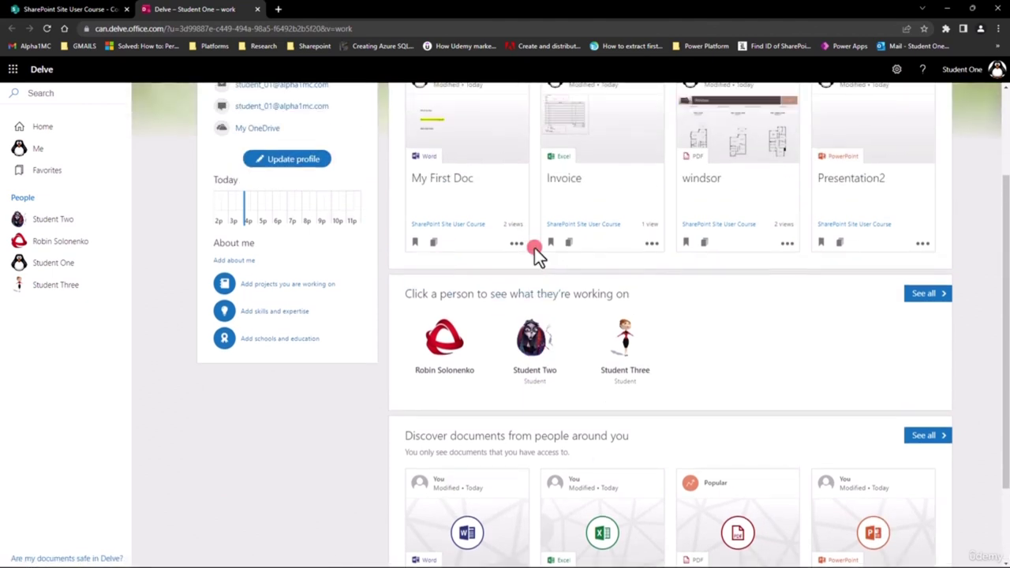
pyautogui.scroll(2, 535, 248)
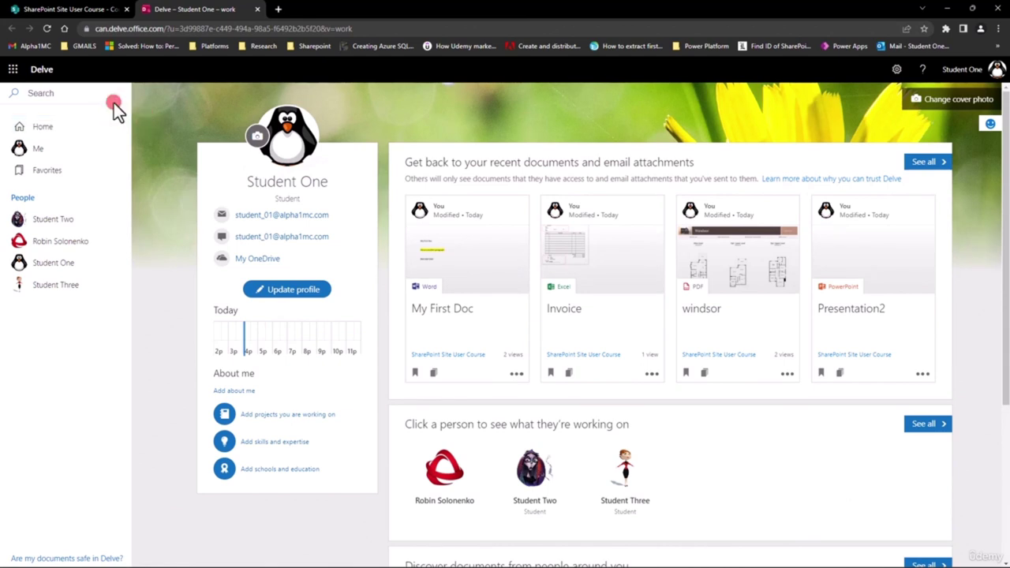
# Search Delve for Invoice to list the matching Excel documents.
pyautogui.click(62, 93)
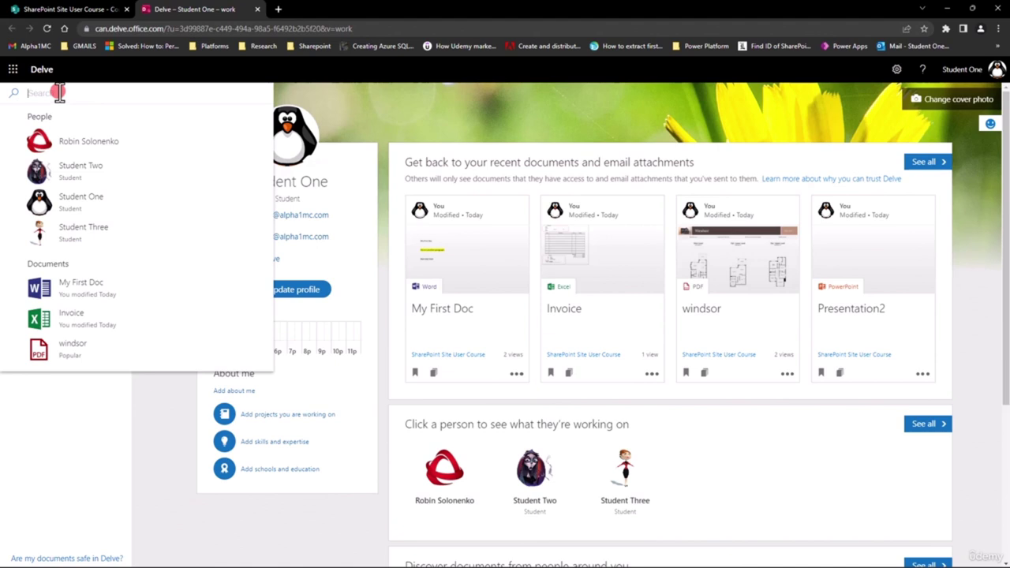
pyautogui.write('In')
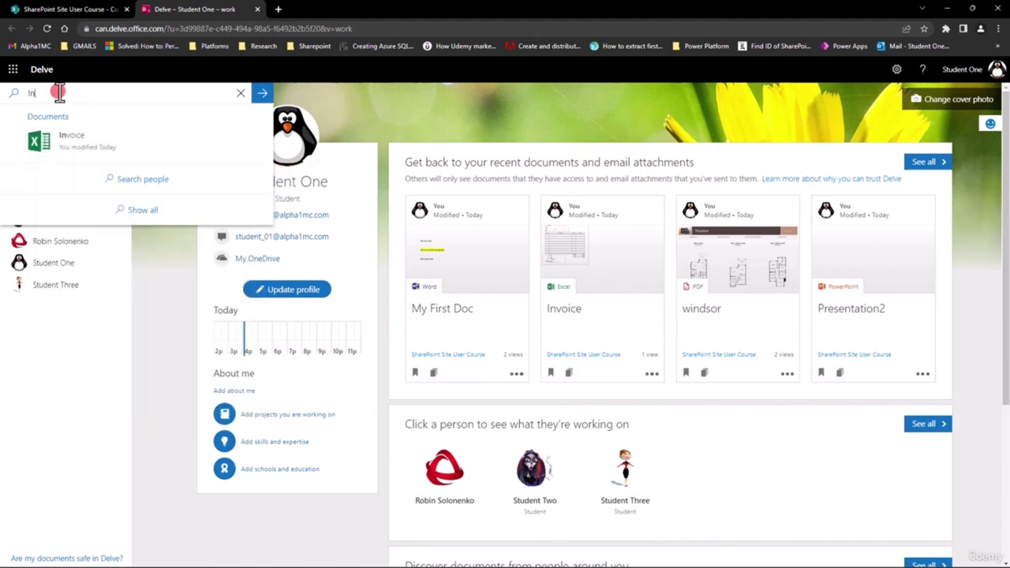
pyautogui.write('voice')
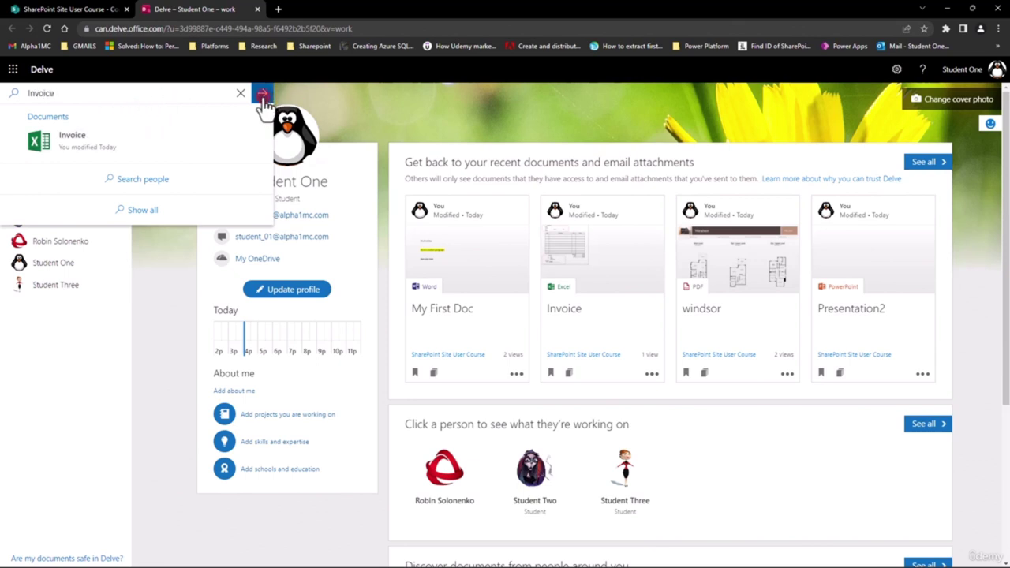
pyautogui.click(263, 96)
pyautogui.click(103, 170)
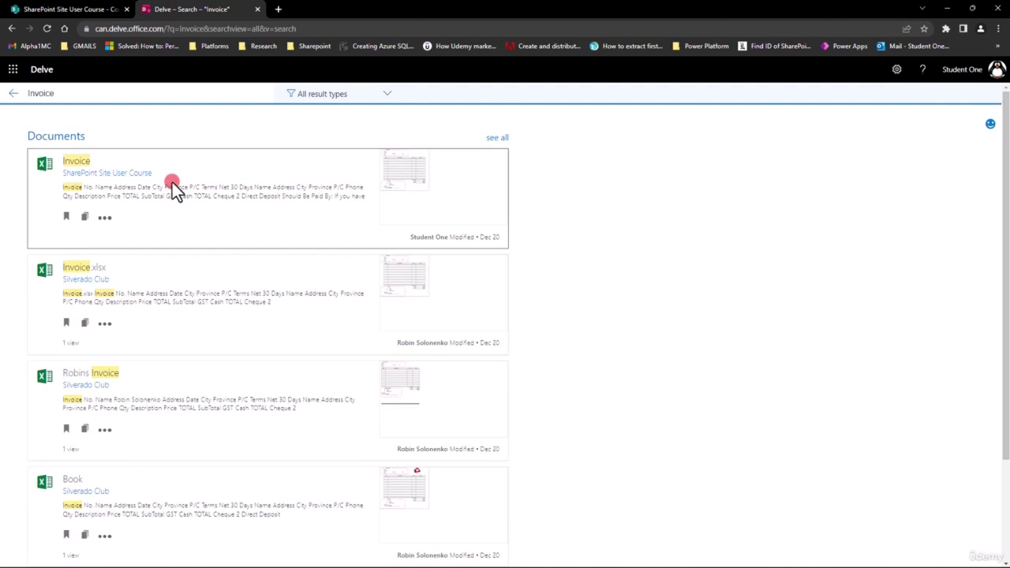
# Search the SharePoint course site for Invoice, go to Home, then return to Delve's results.
pyautogui.click(85, 9)
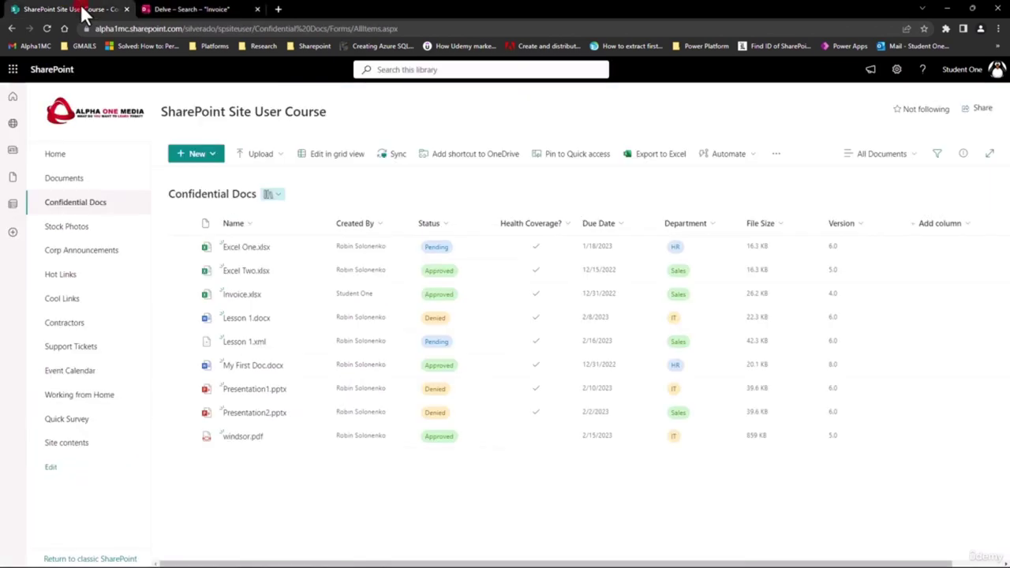
pyautogui.click(59, 156)
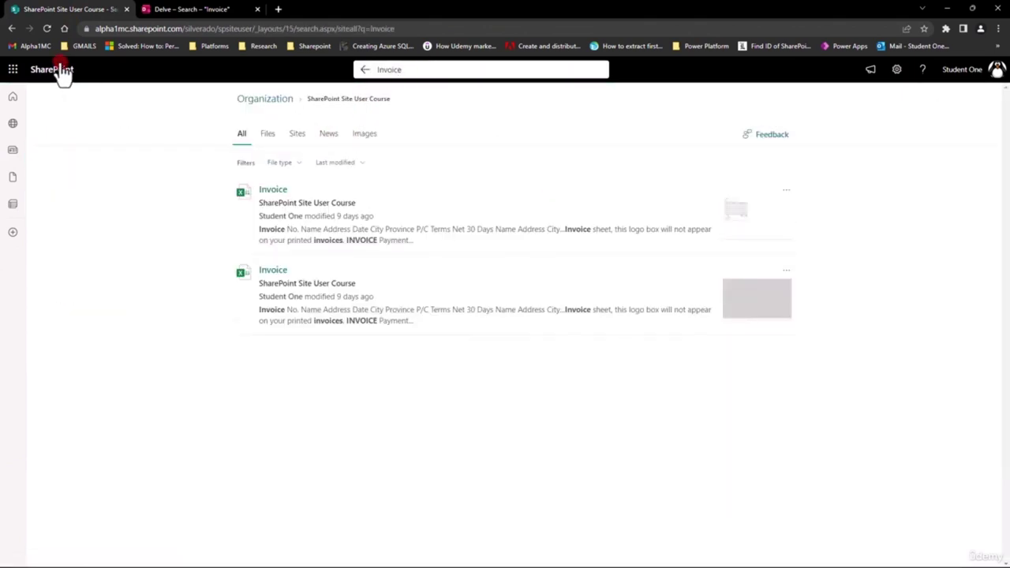
pyautogui.click(12, 29)
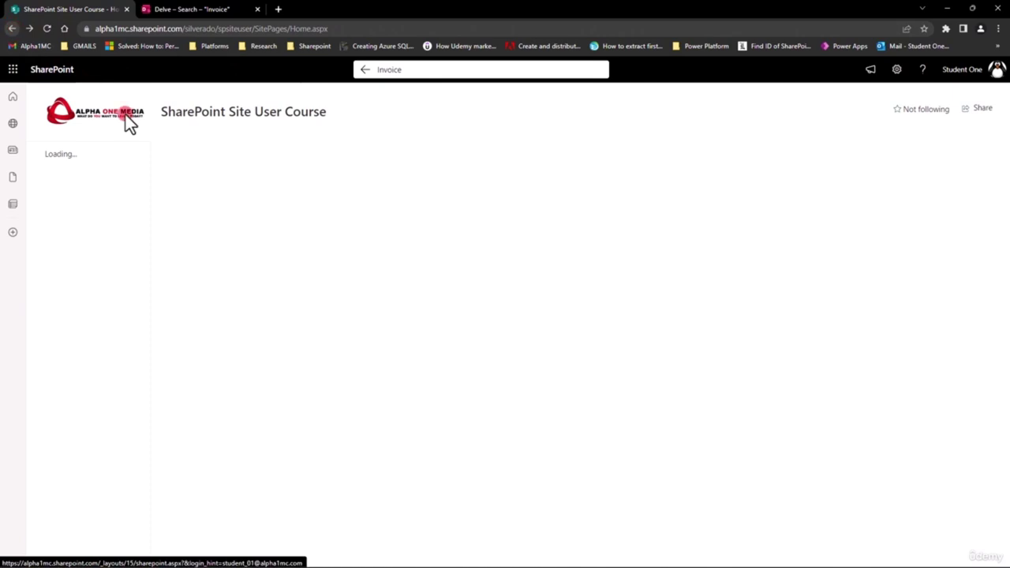
pyautogui.click(88, 157)
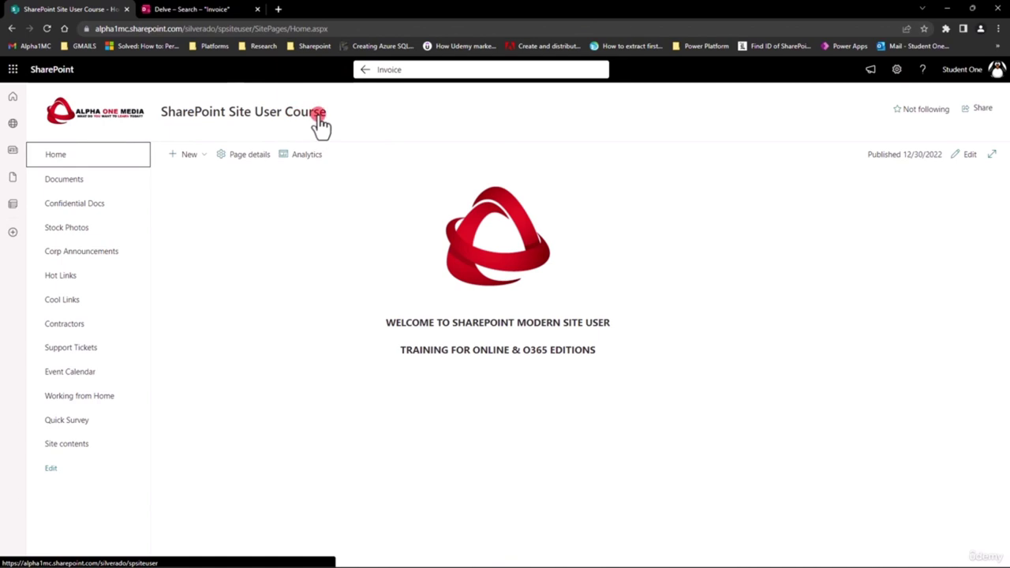
pyautogui.click(191, 9)
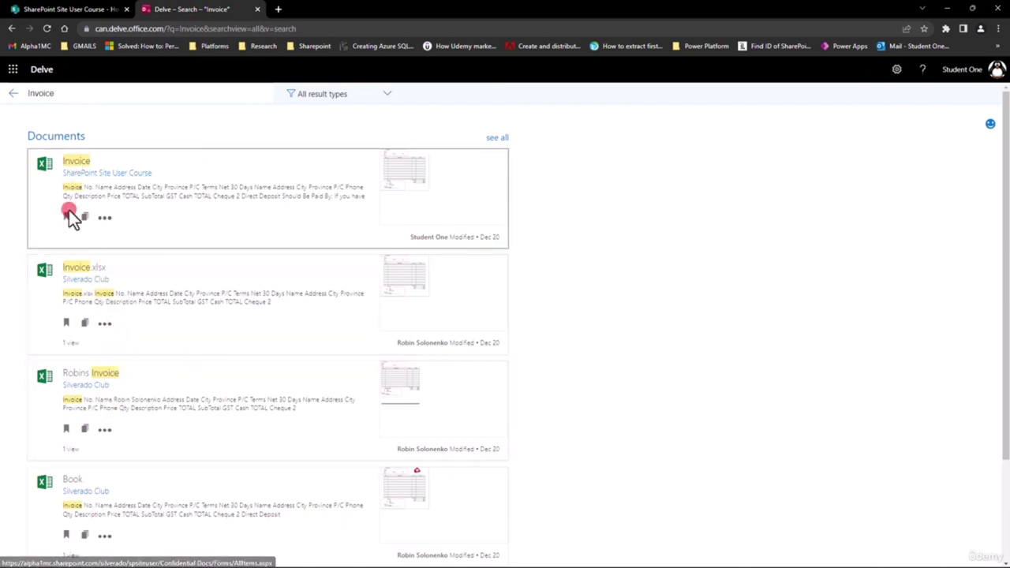
pyautogui.scroll(-2, 111, 341)
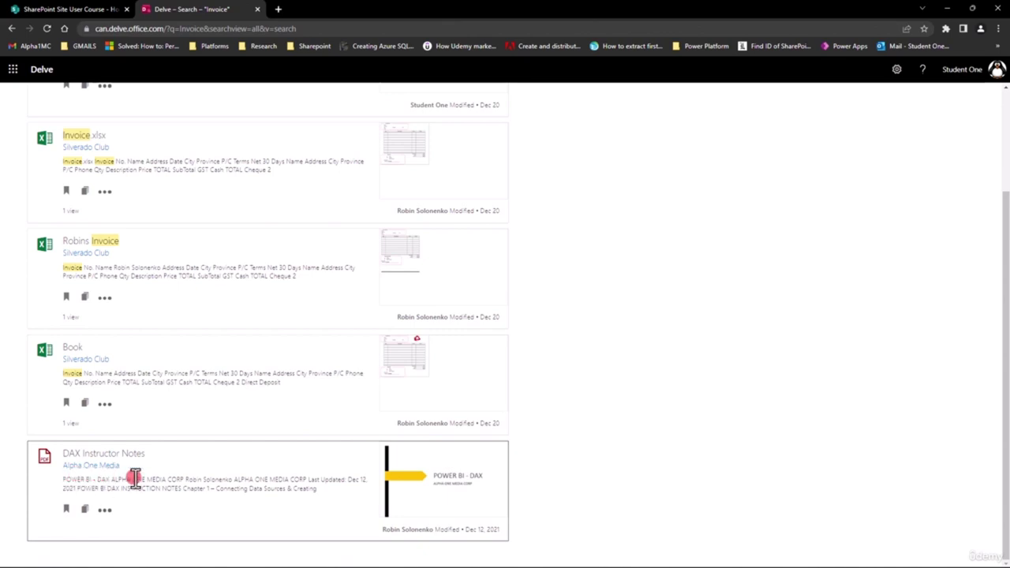
pyautogui.scroll(1, 135, 479)
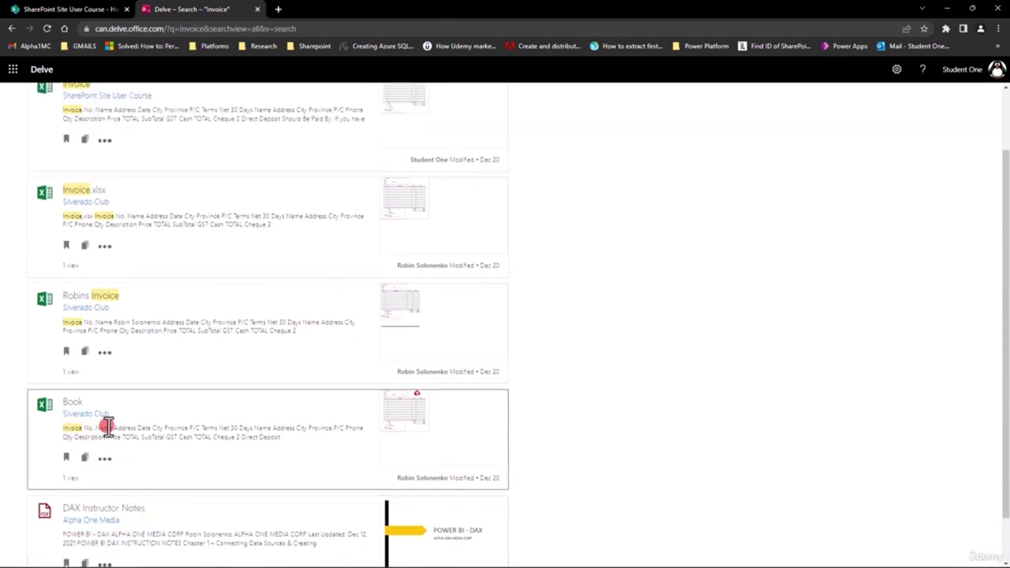
pyautogui.scroll(2, 130, 420)
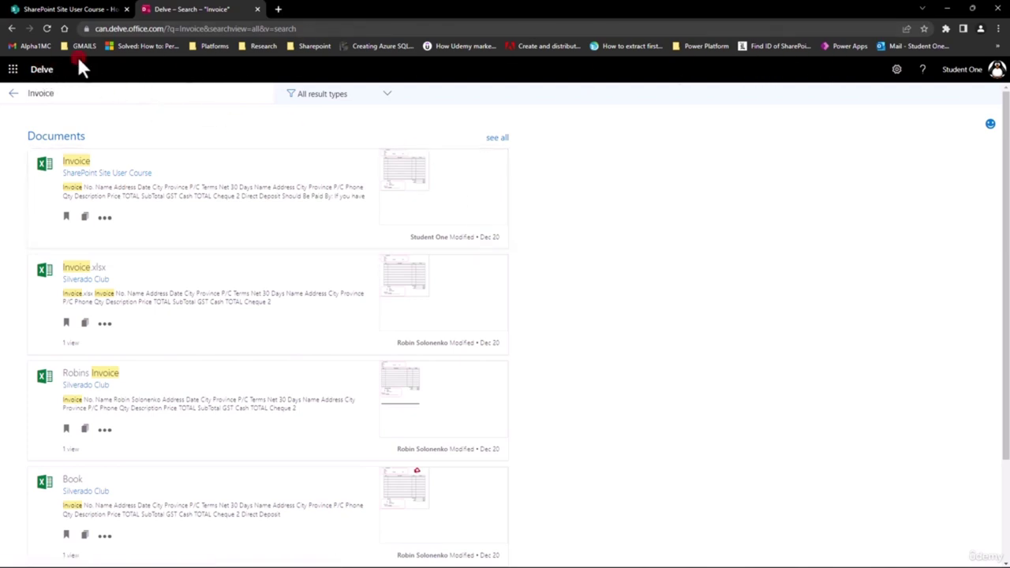
# Go back to the Delve profile page, then open and close the account options.
pyautogui.click(12, 29)
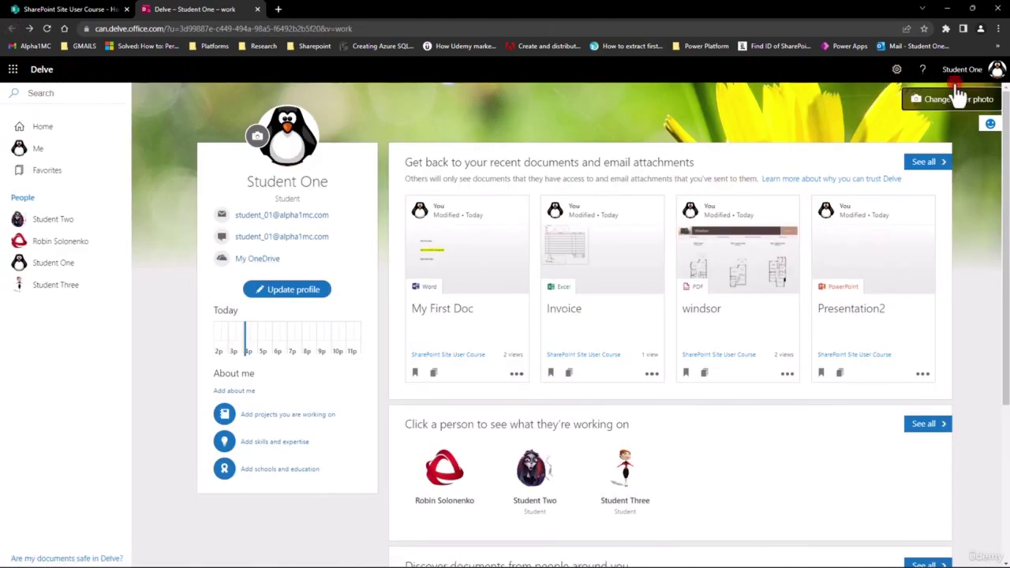
pyautogui.click(998, 71)
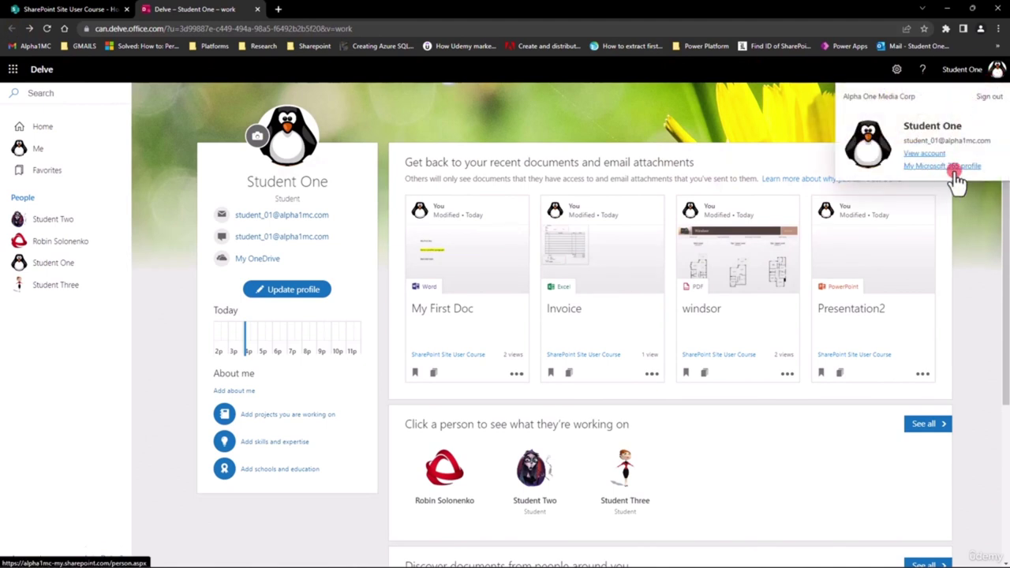
pyautogui.click(154, 470)
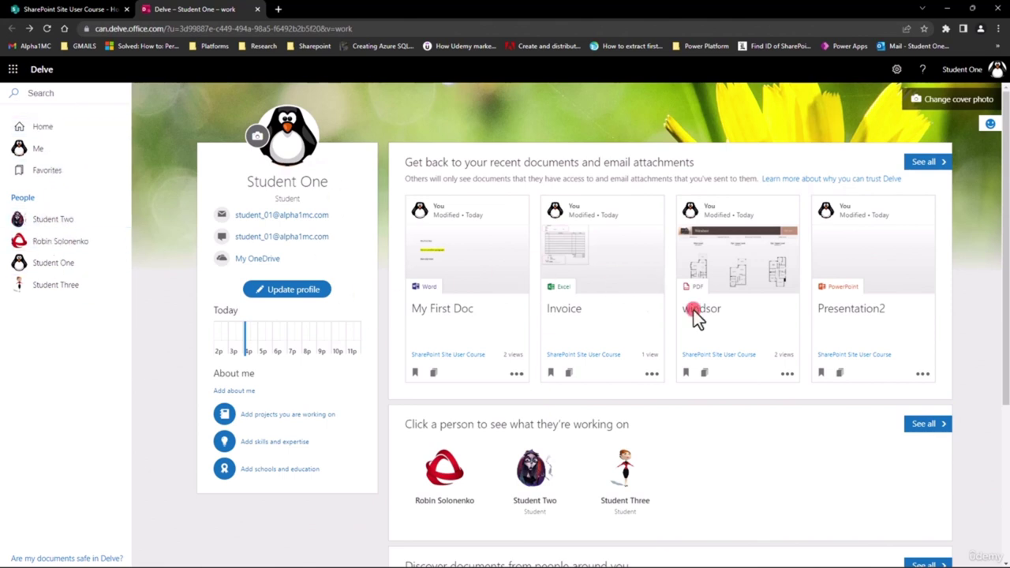
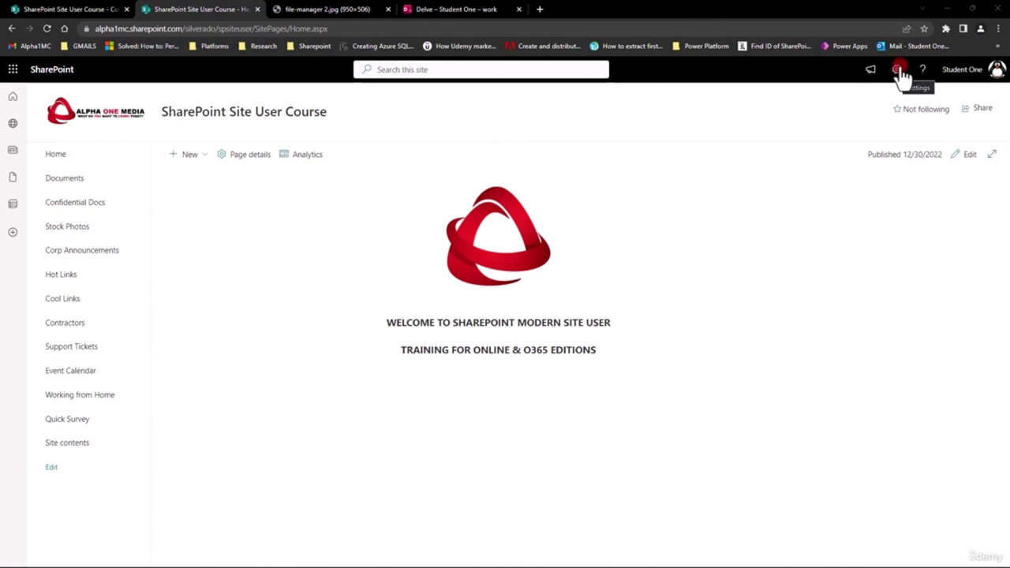
# Open the Event Calendar list from the site's left navigation.
pyautogui.click(70, 371)
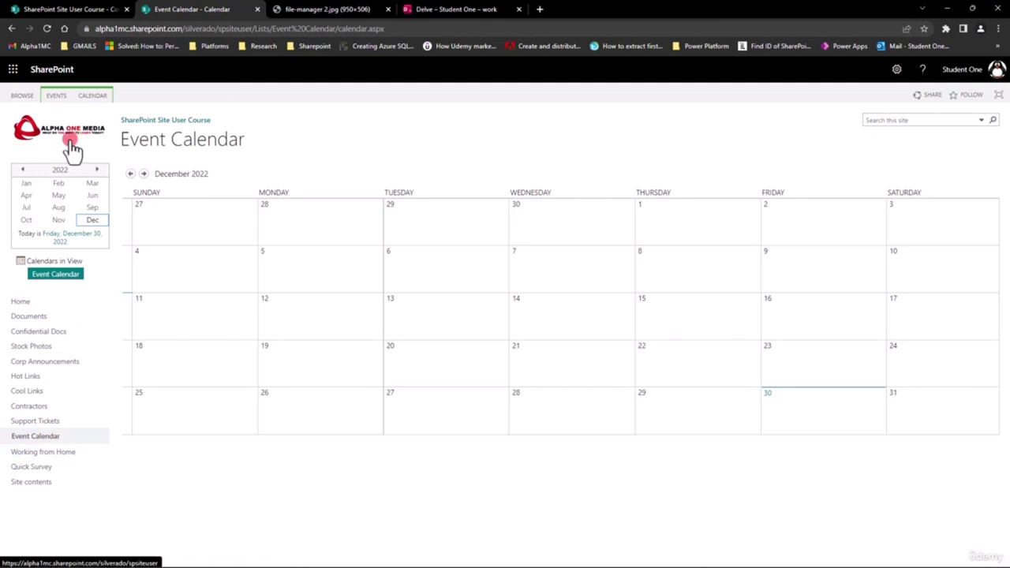
# Browse the Events and Calendar ribbon commands and advance the calendar to January 2023.
pyautogui.click(59, 95)
pyautogui.click(91, 95)
pyautogui.click(63, 95)
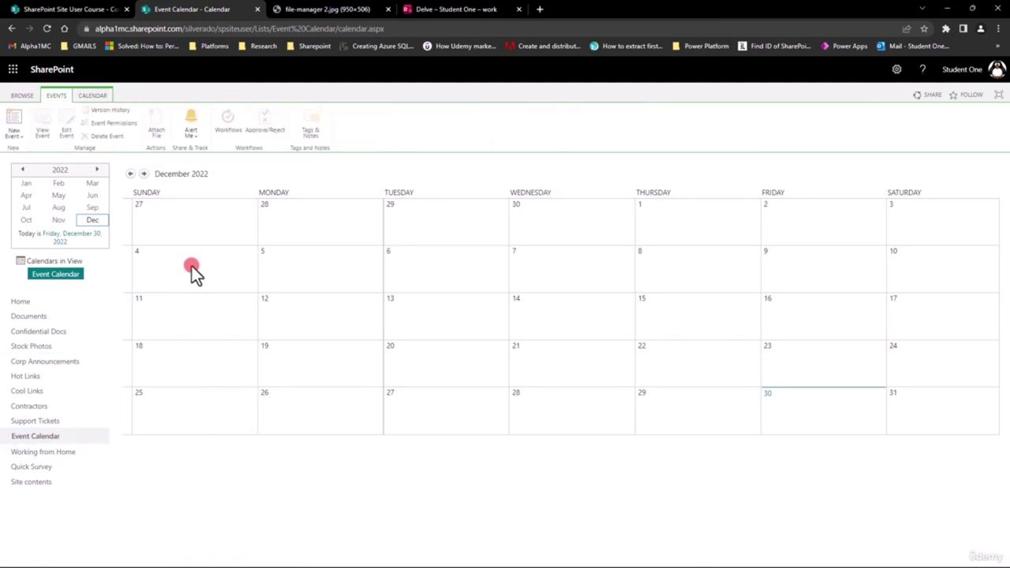
pyautogui.click(22, 96)
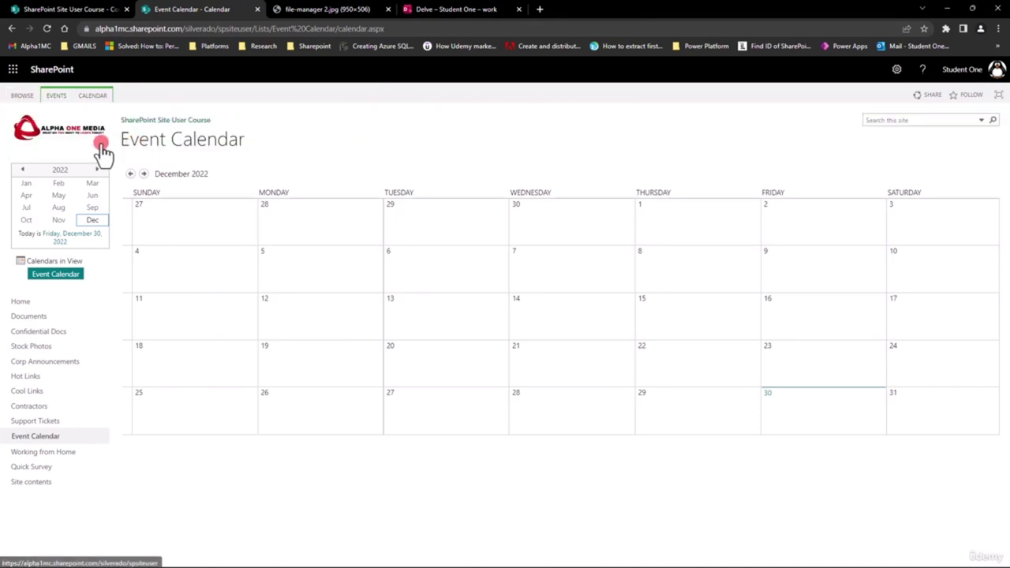
pyautogui.click(90, 95)
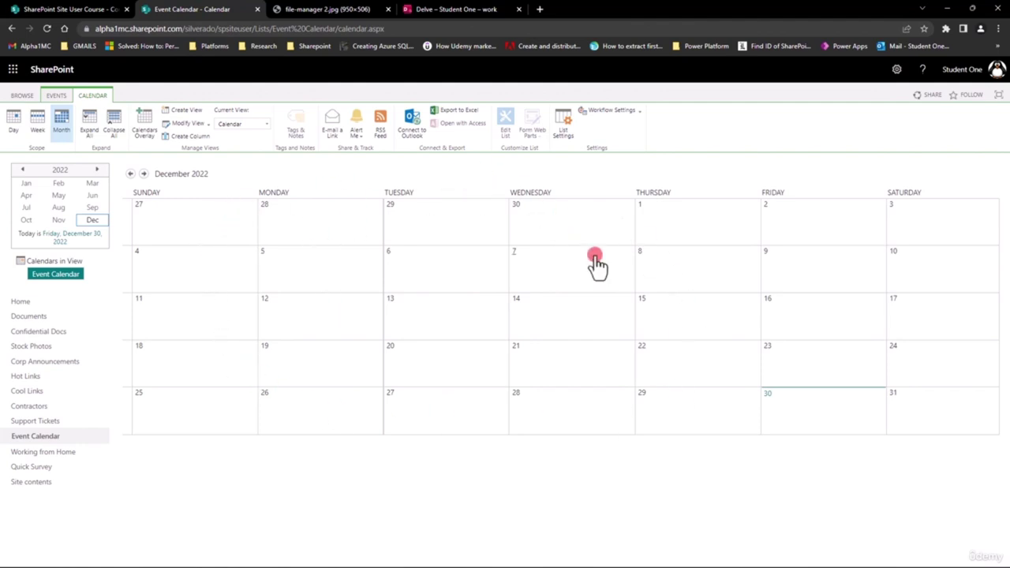
pyautogui.click(143, 175)
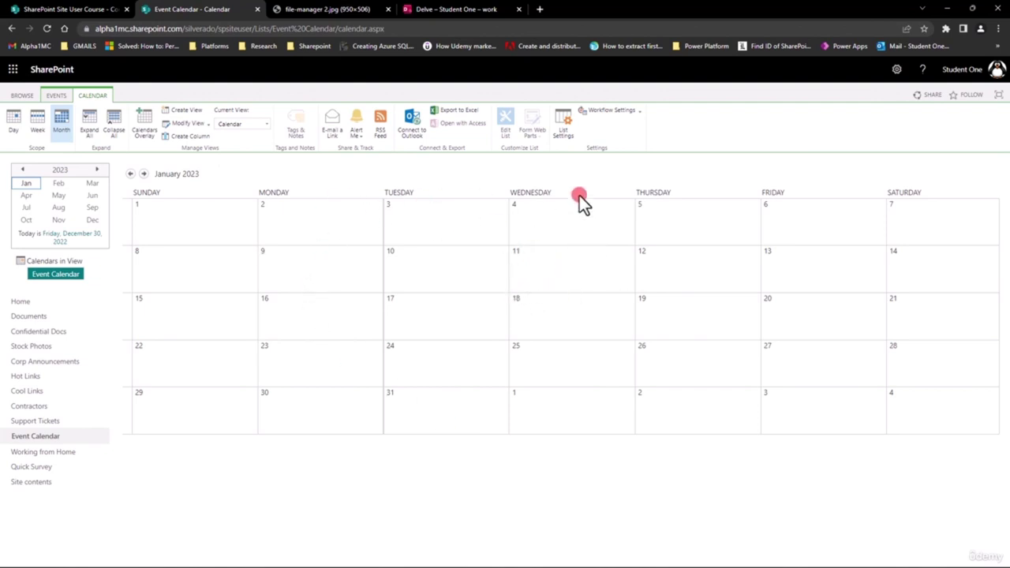
# Add an all-day 'SharePoint Site User' event on January 11 with Bring Your Own food and Video Course instruction.
pyautogui.doubleClick(568, 269)
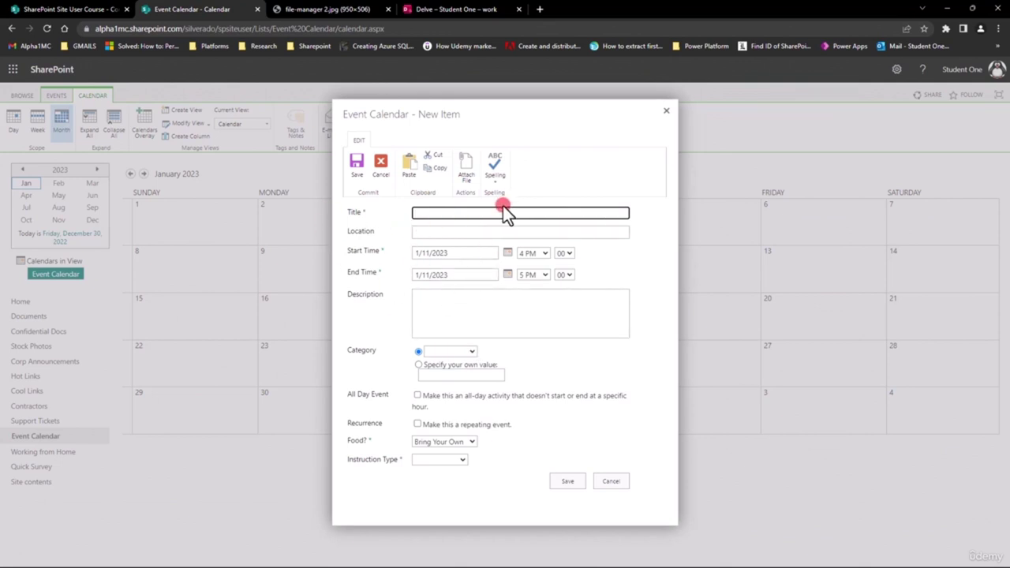
pyautogui.write('harePoint Site User')
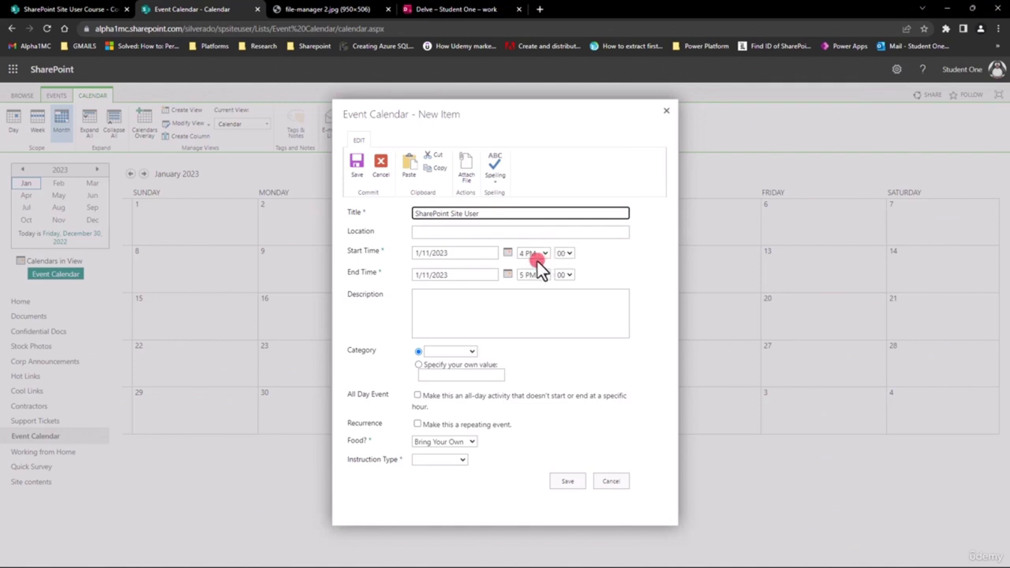
pyautogui.click(418, 395)
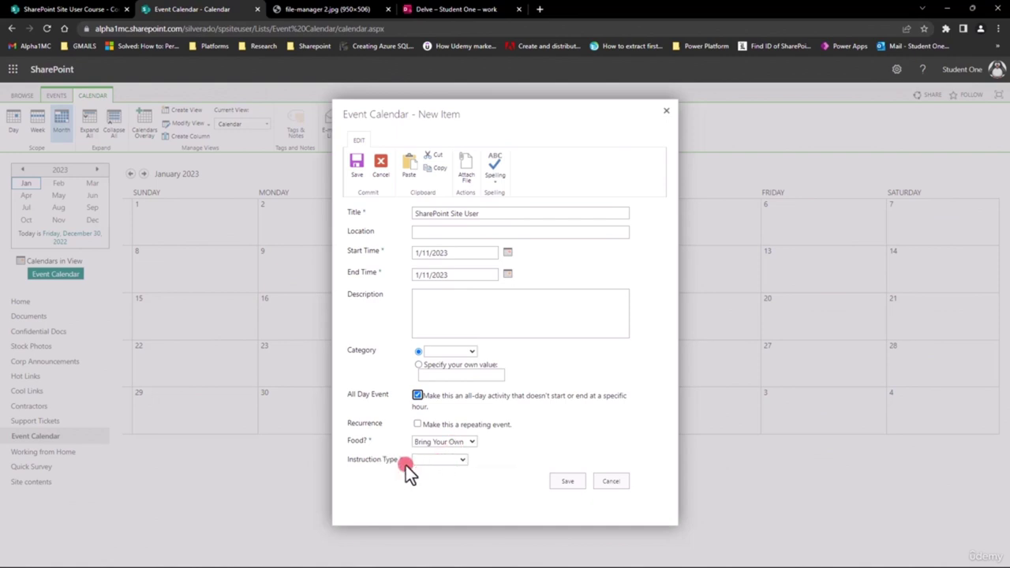
pyautogui.click(474, 443)
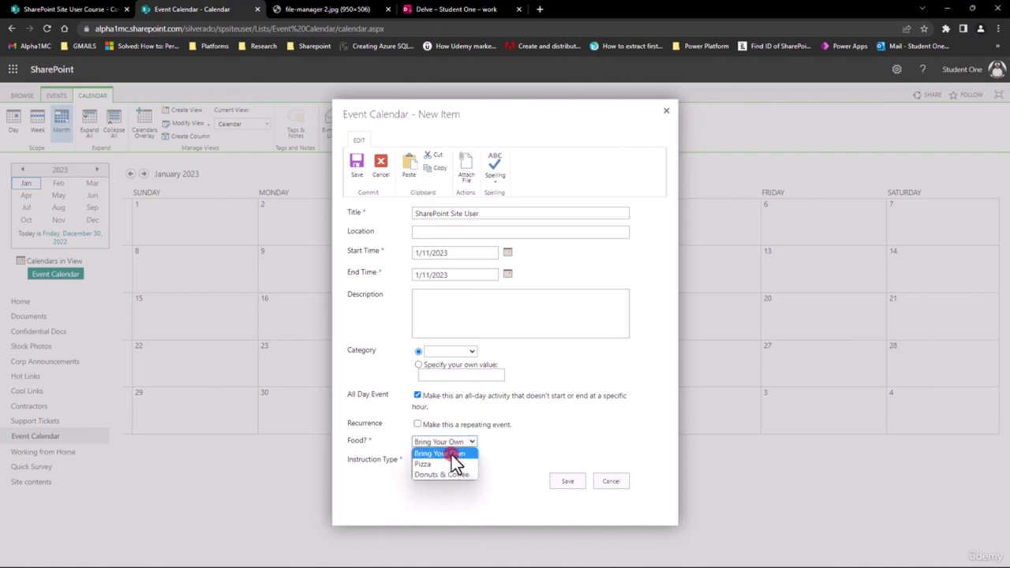
pyautogui.click(447, 455)
pyautogui.click(444, 465)
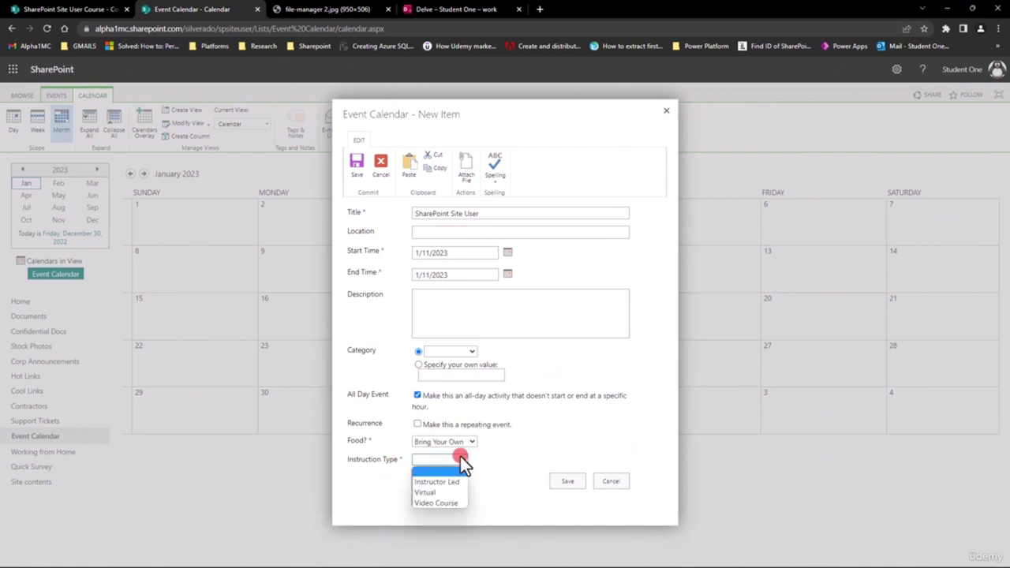
pyautogui.click(445, 501)
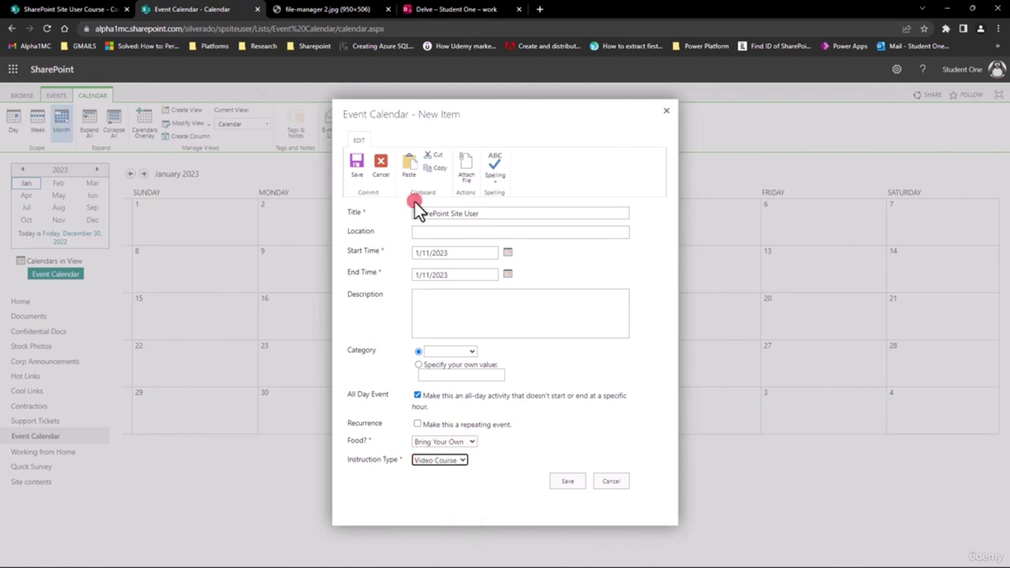
pyautogui.moveTo(491, 213); pyautogui.dragTo(408, 225)
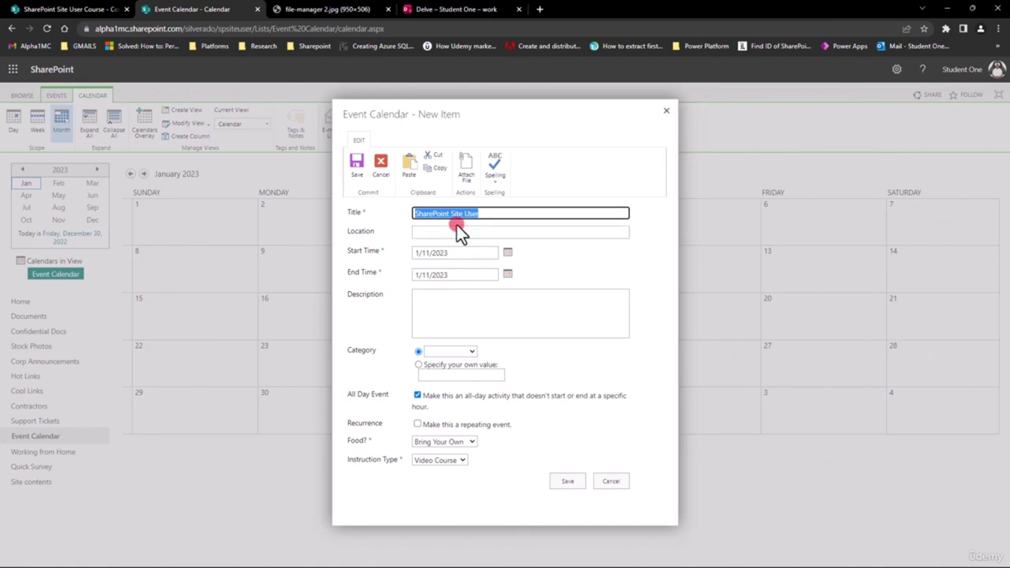
pyautogui.click(442, 230)
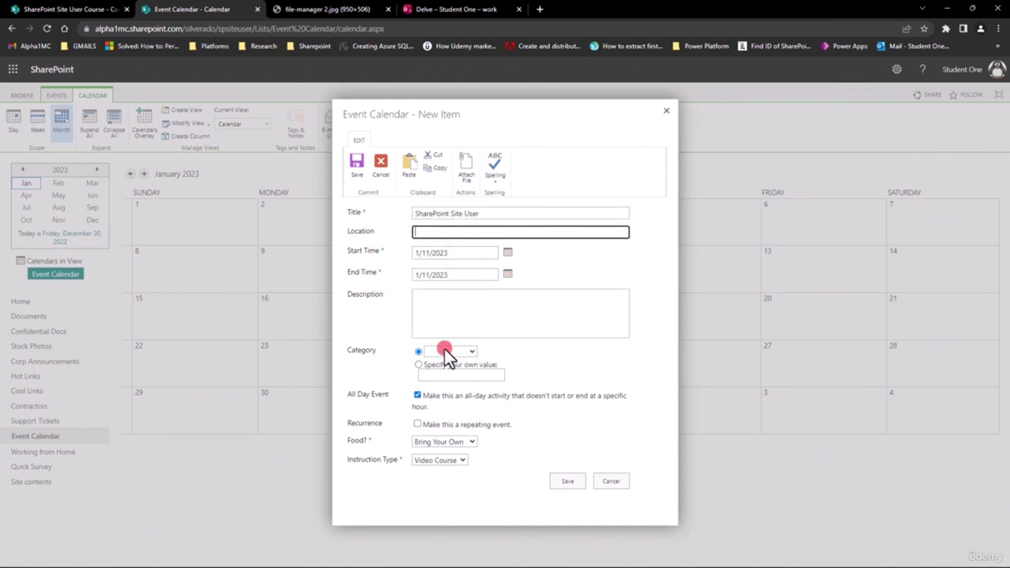
pyautogui.click(569, 481)
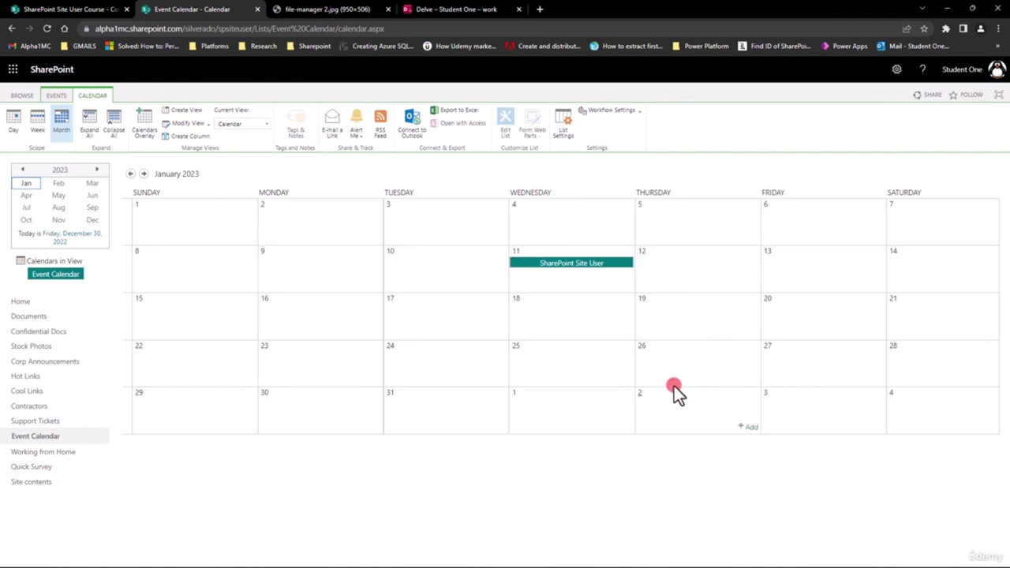
# Start a January 18 event titled 'SharePoint Site Owner' located in Corp Boardroom.
pyautogui.doubleClick(548, 321)
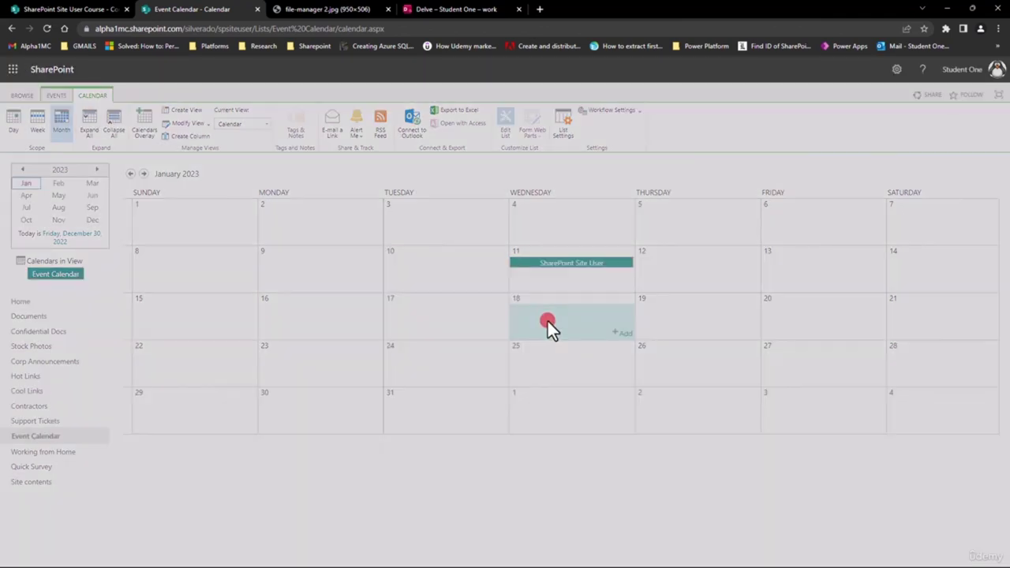
pyautogui.write('SharePoint Site Owner')
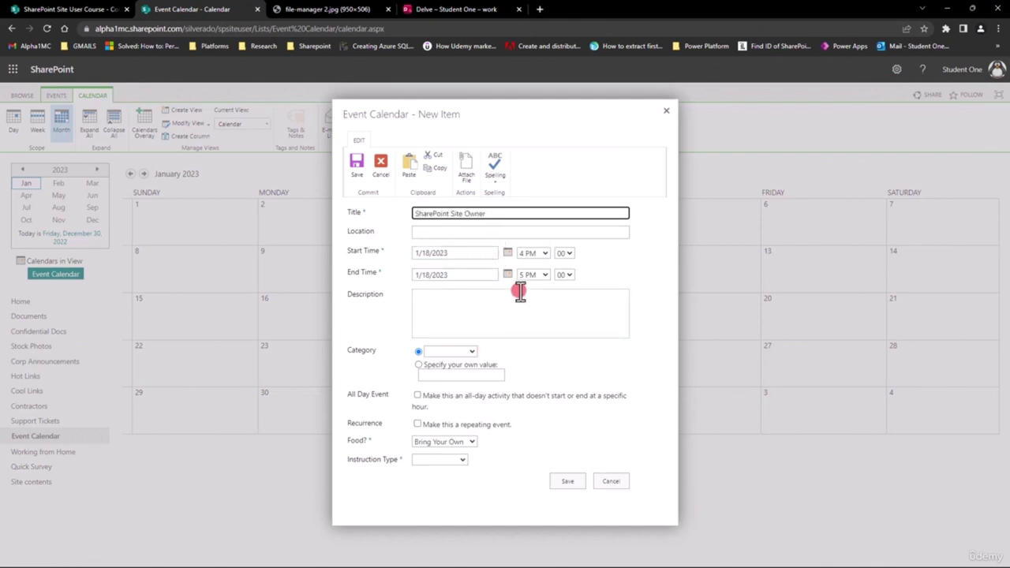
pyautogui.click(431, 231)
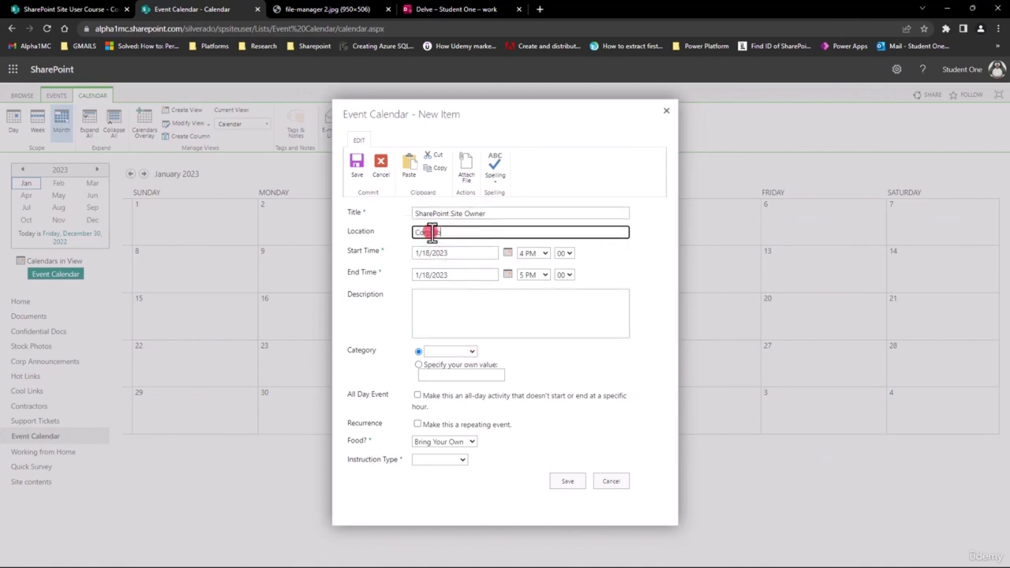
pyautogui.write('Corp Boardroom')
# Choose Instructor Led and Pizza, make it all-day ending 1/19/2023, and save.
pyautogui.click(464, 461)
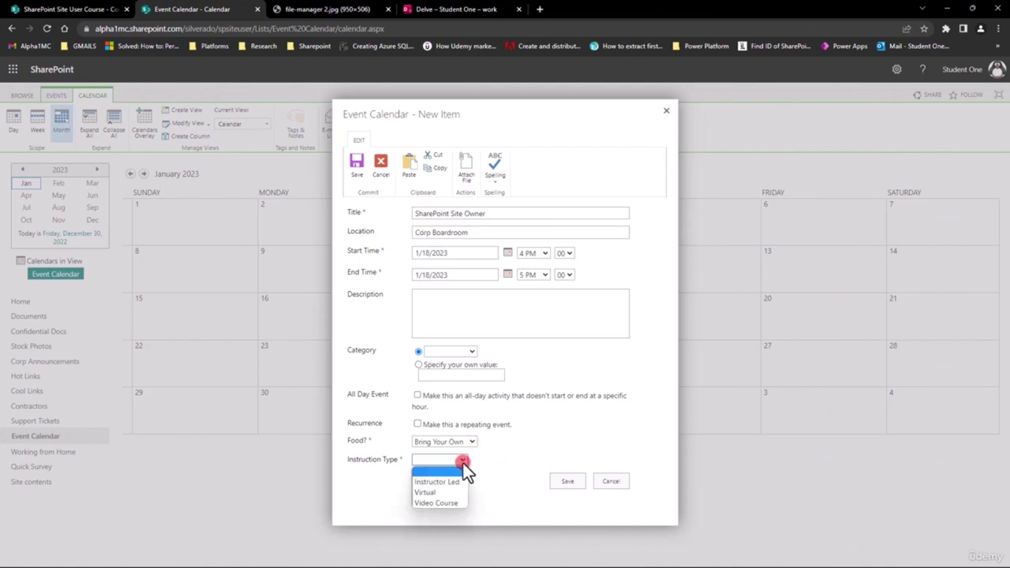
pyautogui.click(451, 480)
pyautogui.click(473, 440)
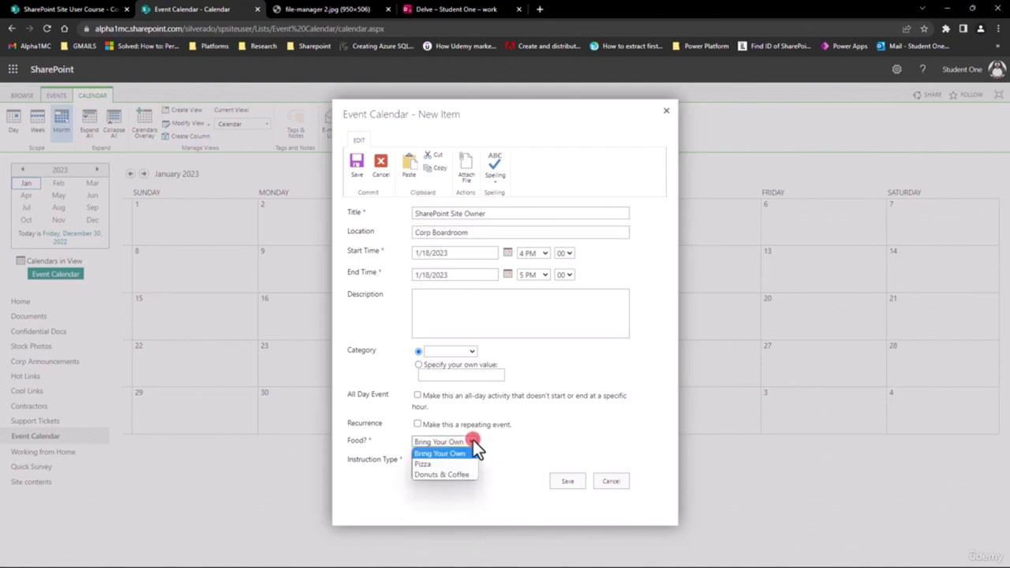
pyautogui.click(428, 466)
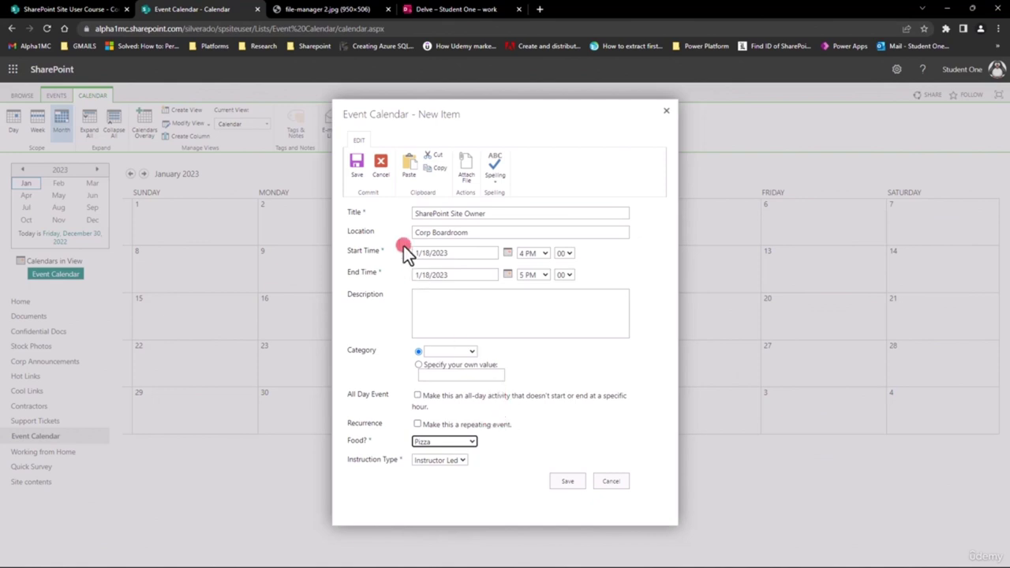
pyautogui.click(417, 395)
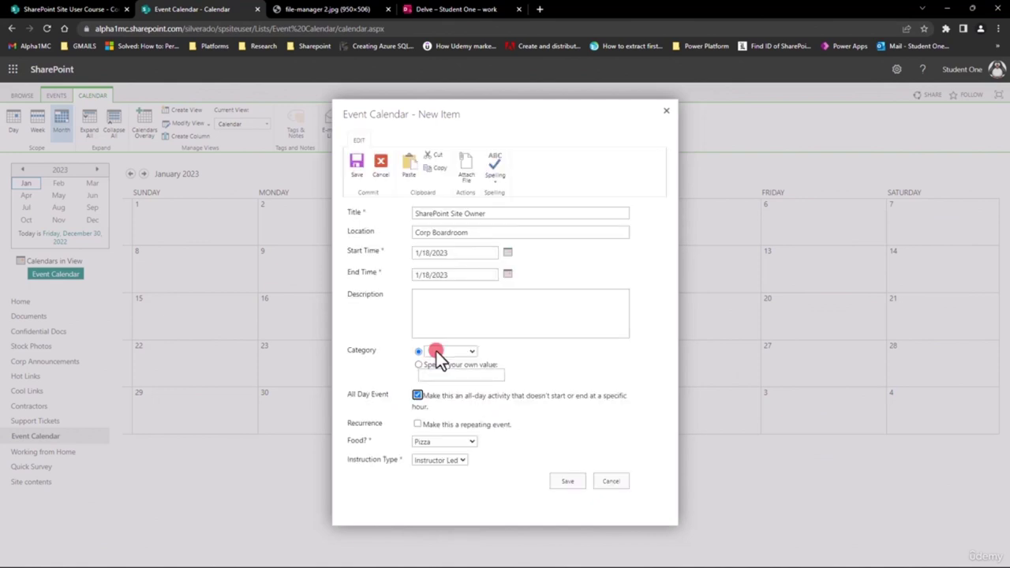
pyautogui.click(508, 274)
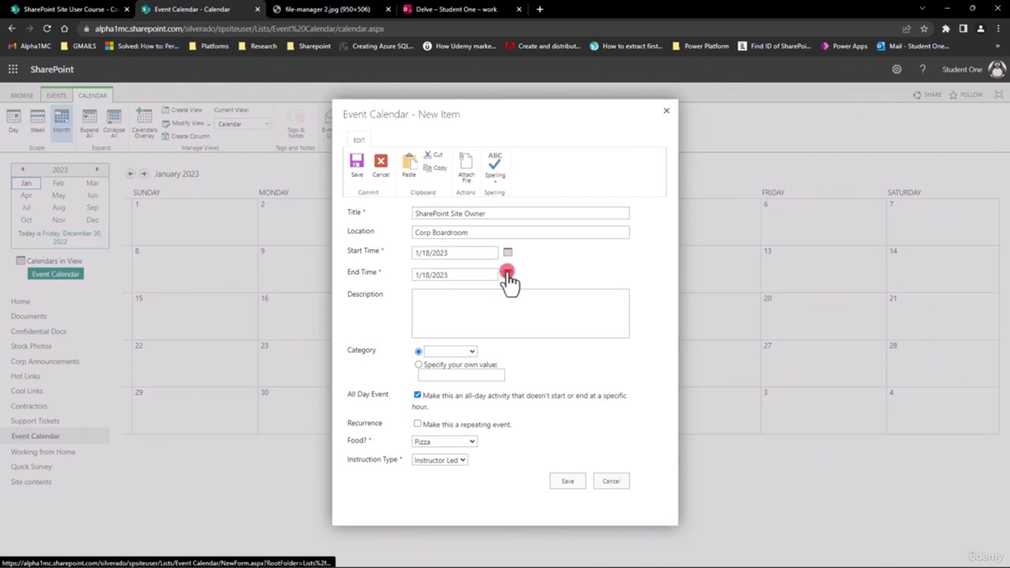
pyautogui.click(478, 340)
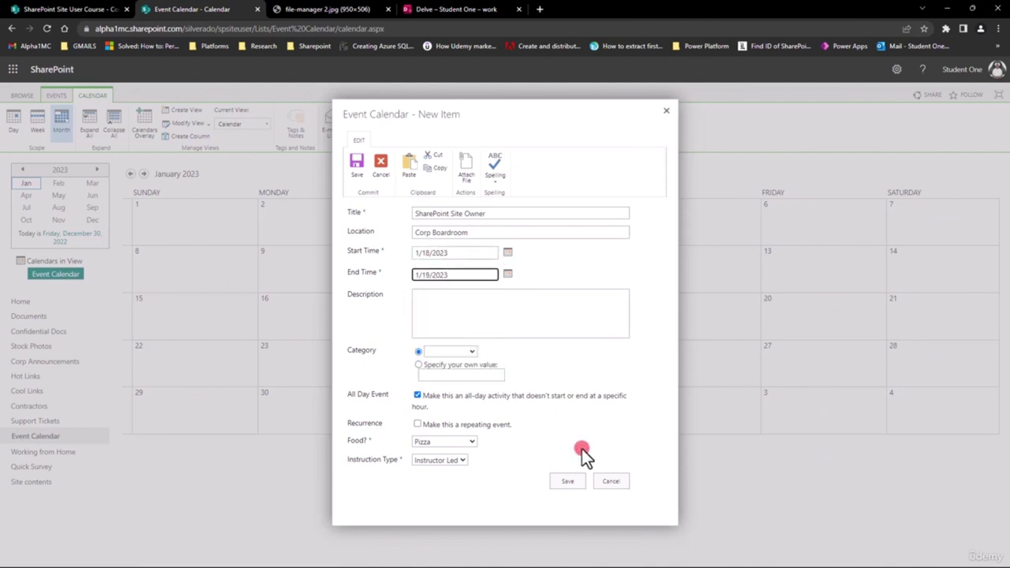
pyautogui.click(569, 482)
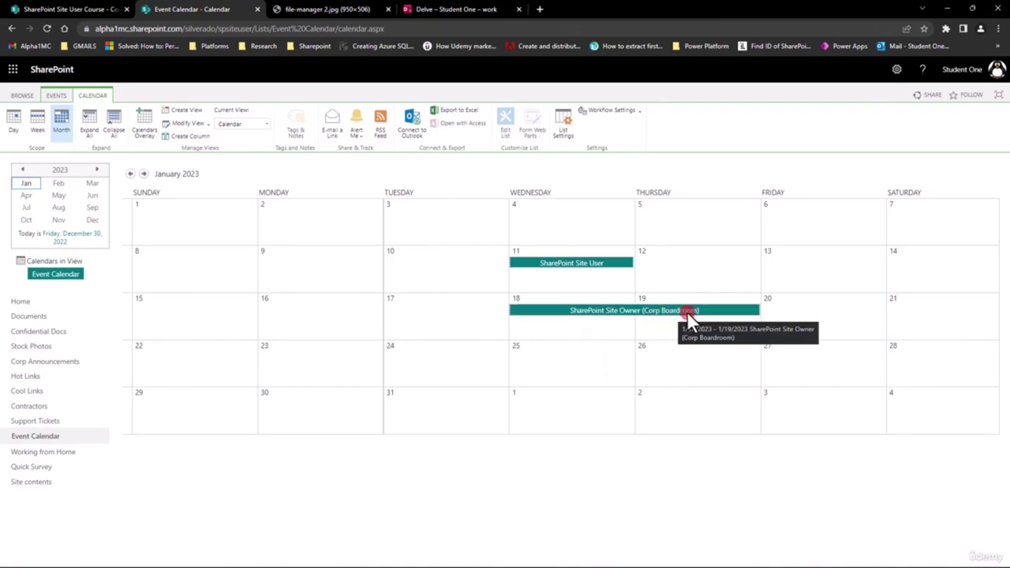
# Start a January 26 event titled 'SharePoint Site Admin' at Your Office.
pyautogui.doubleClick(677, 361)
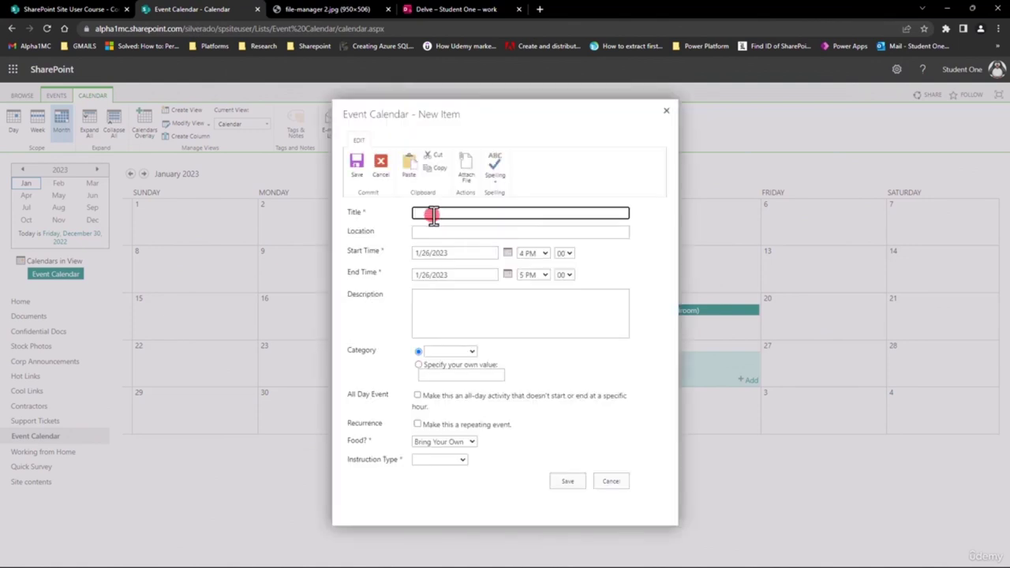
pyautogui.write('SharePoint Site A')
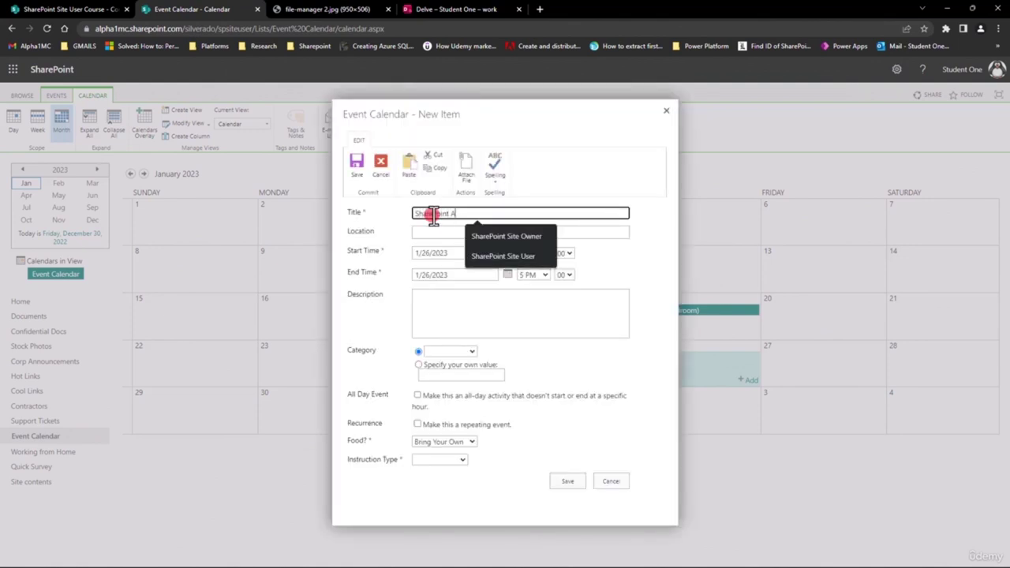
pyautogui.write('dmin')
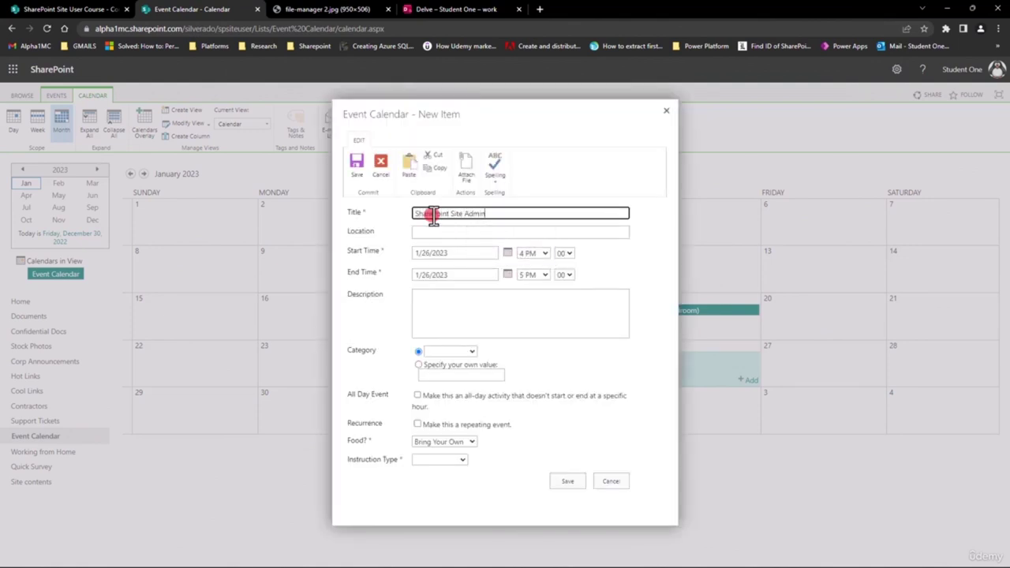
pyautogui.click(442, 231)
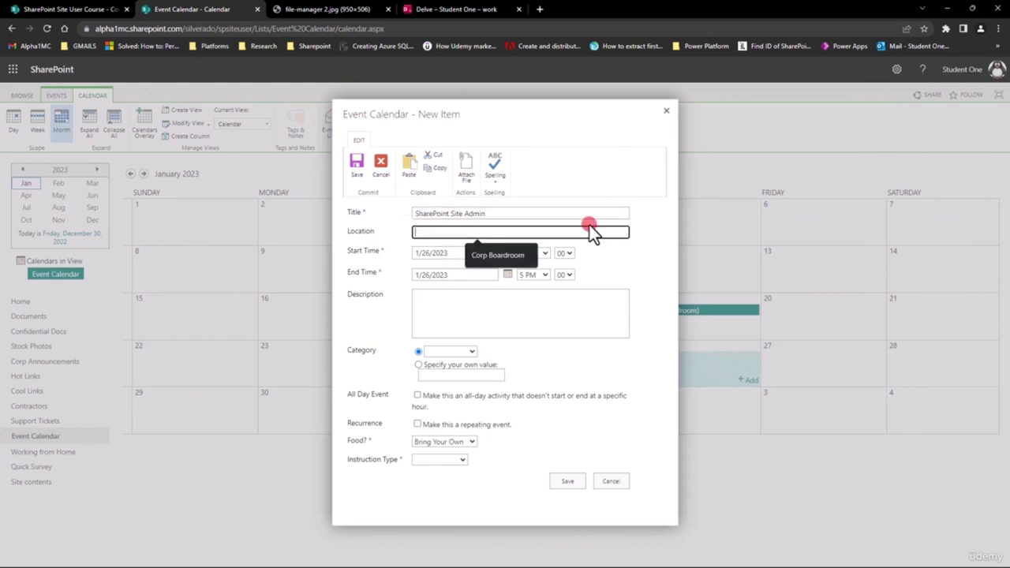
pyautogui.write('Your Office')
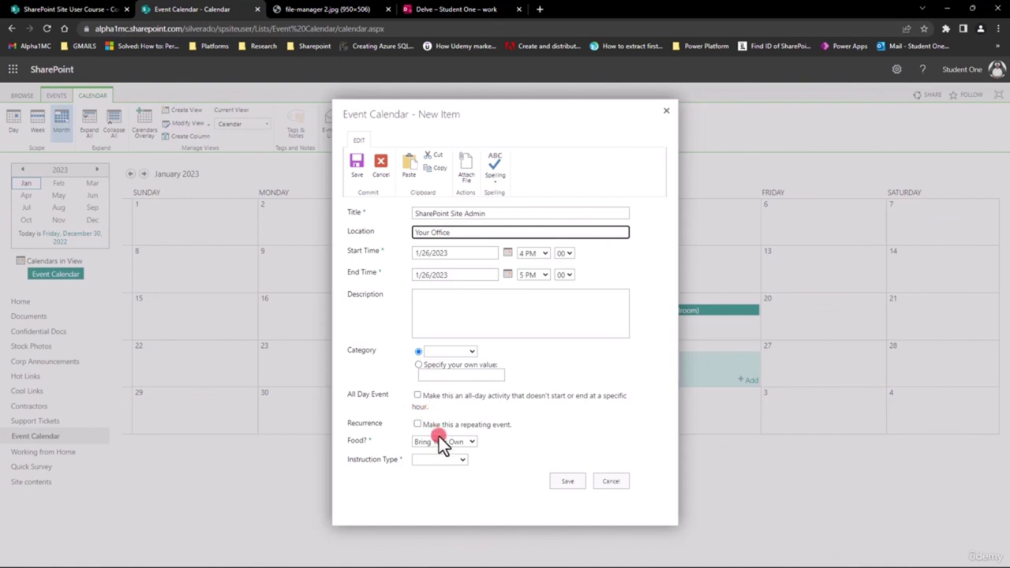
# Make it all-day ending January 27 with Virtual instruction and Pizza food, then save.
pyautogui.click(417, 397)
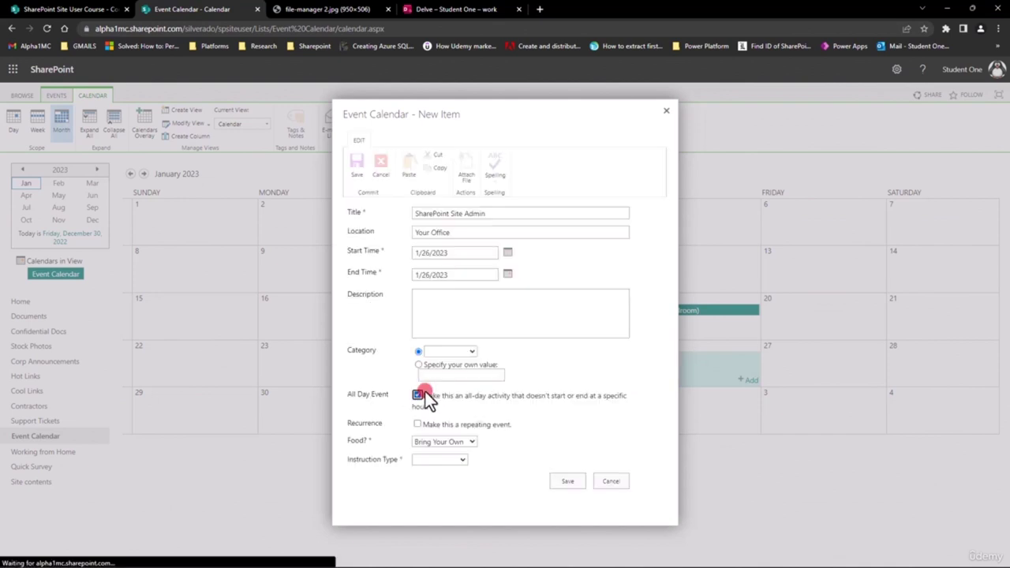
pyautogui.click(509, 274)
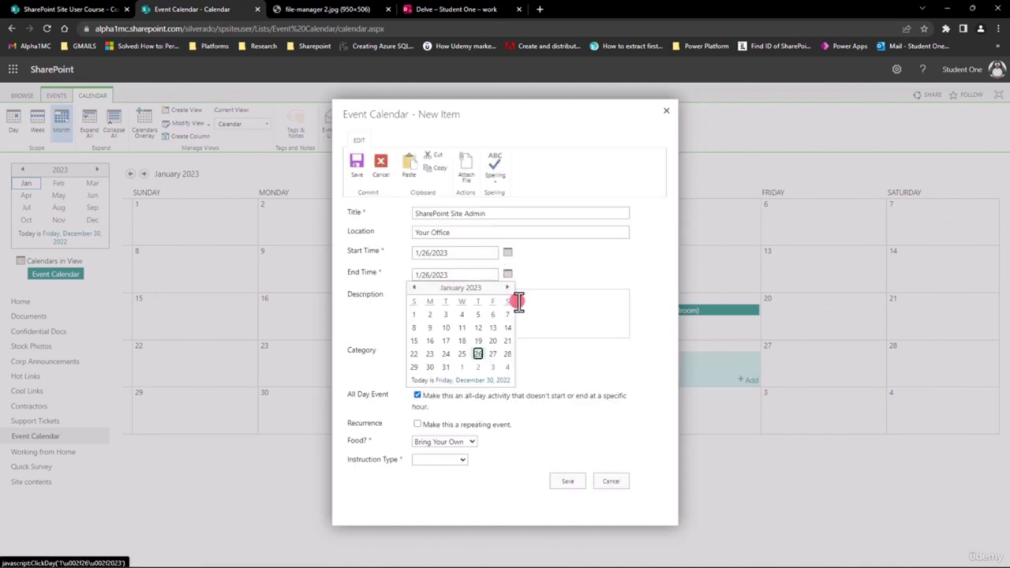
pyautogui.click(489, 348)
pyautogui.click(466, 458)
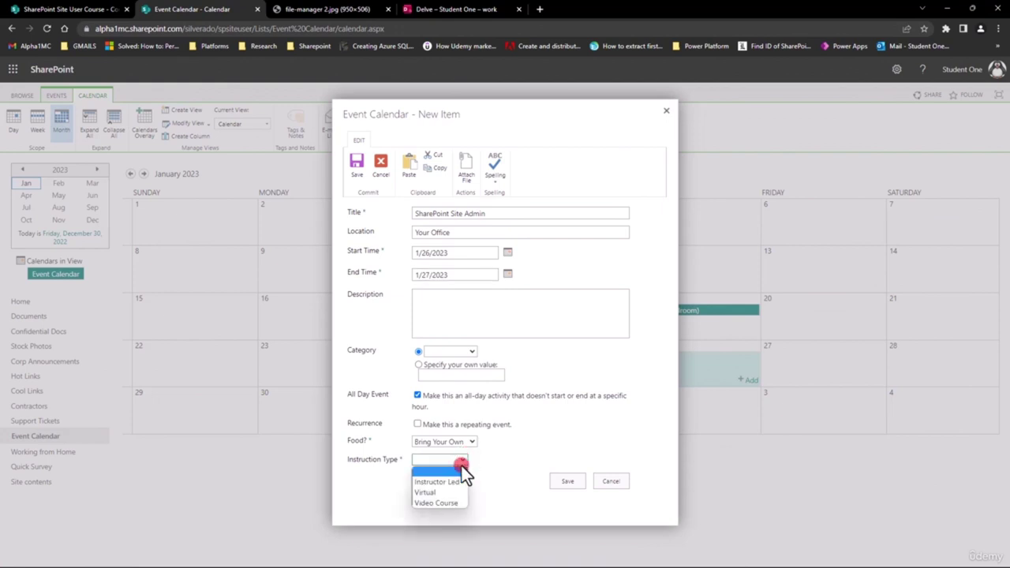
pyautogui.click(443, 488)
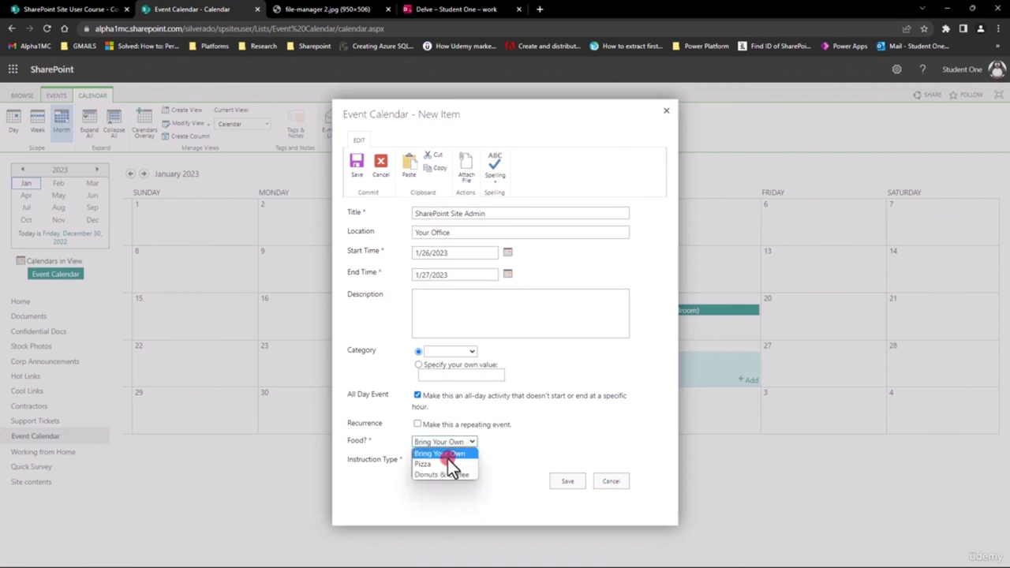
pyautogui.click(438, 466)
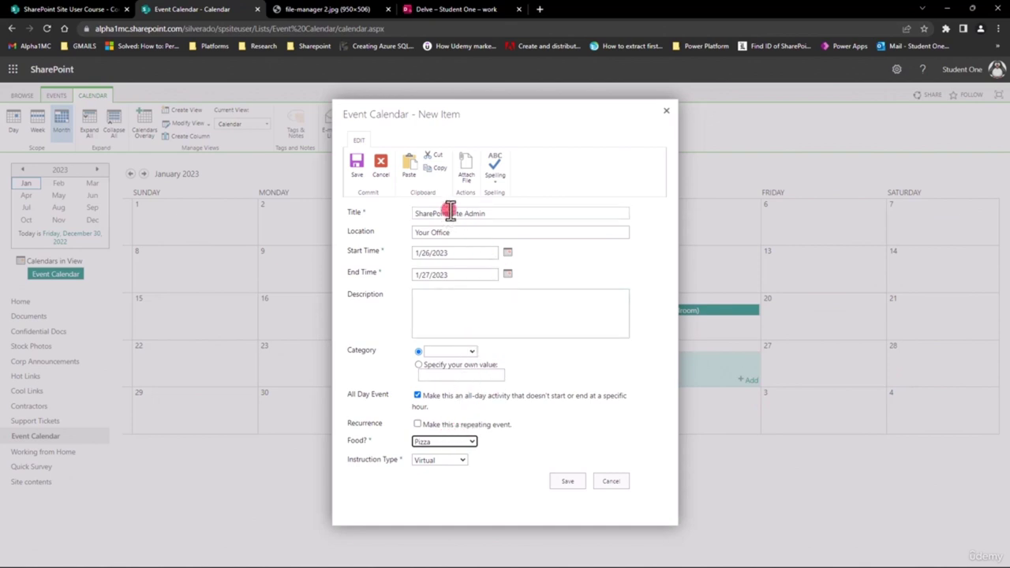
pyautogui.click(563, 482)
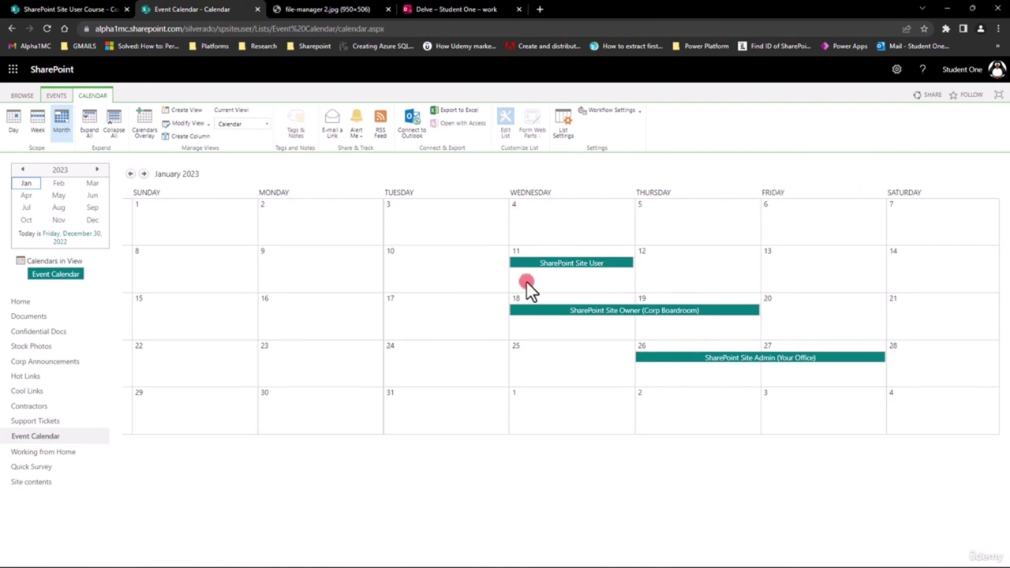
# Begin a new Event Calendar view with Create View on the Calendar ribbon.
pyautogui.moveTo(306, 241)
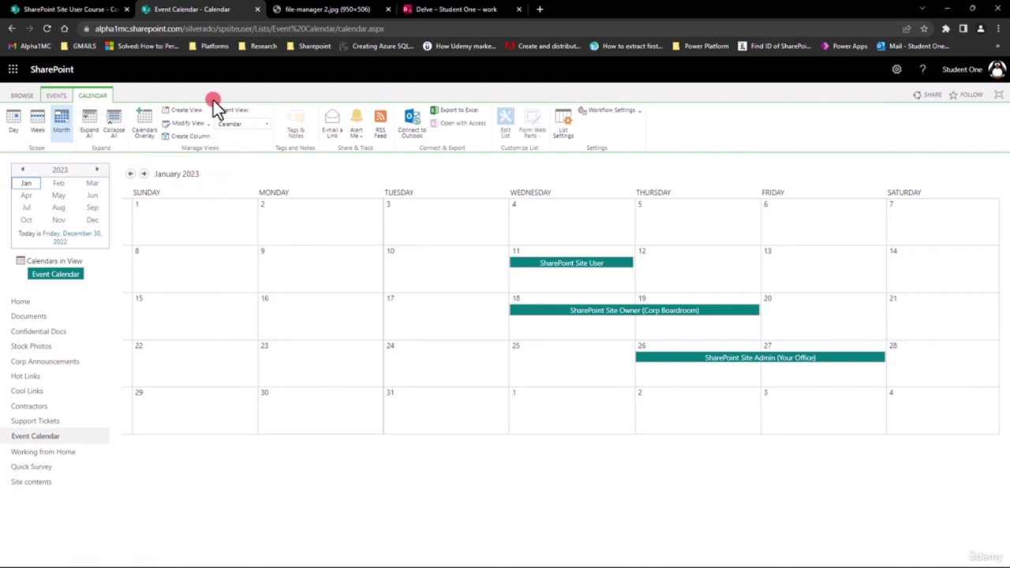
pyautogui.click(186, 111)
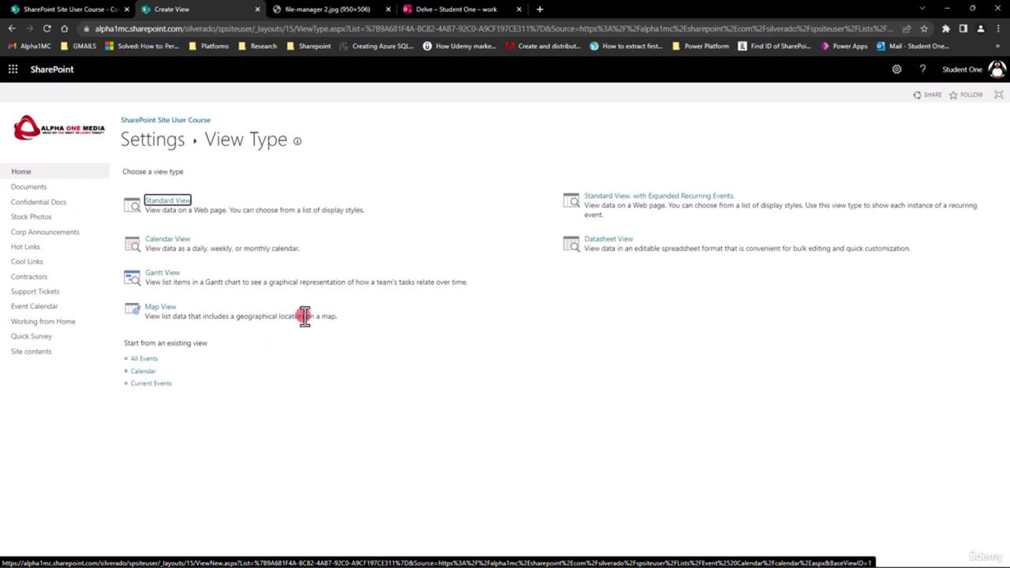
# Choose the Calendar View layout and name the view 'Pizza'.
pyautogui.click(170, 245)
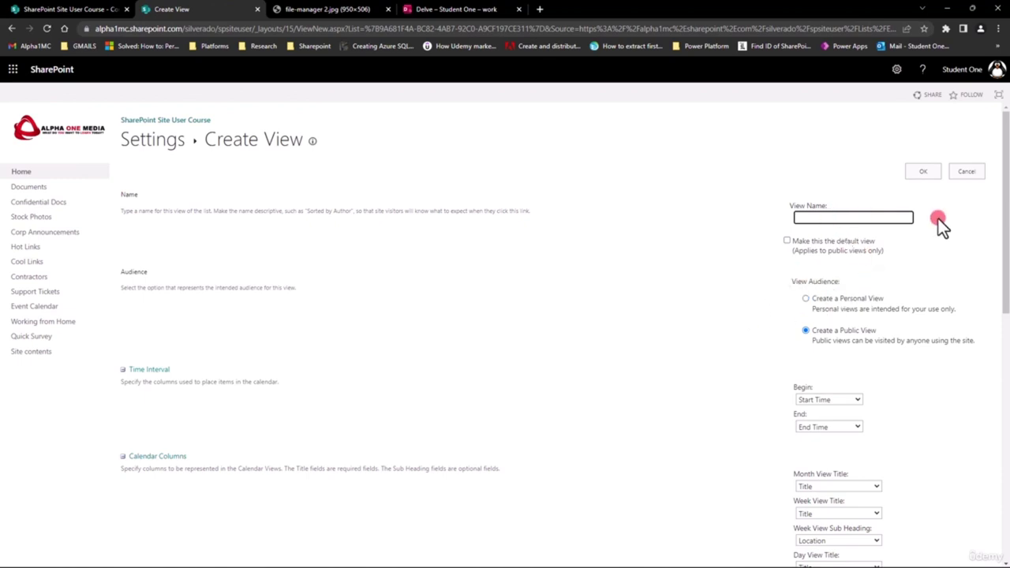
pyautogui.write('Pizza')
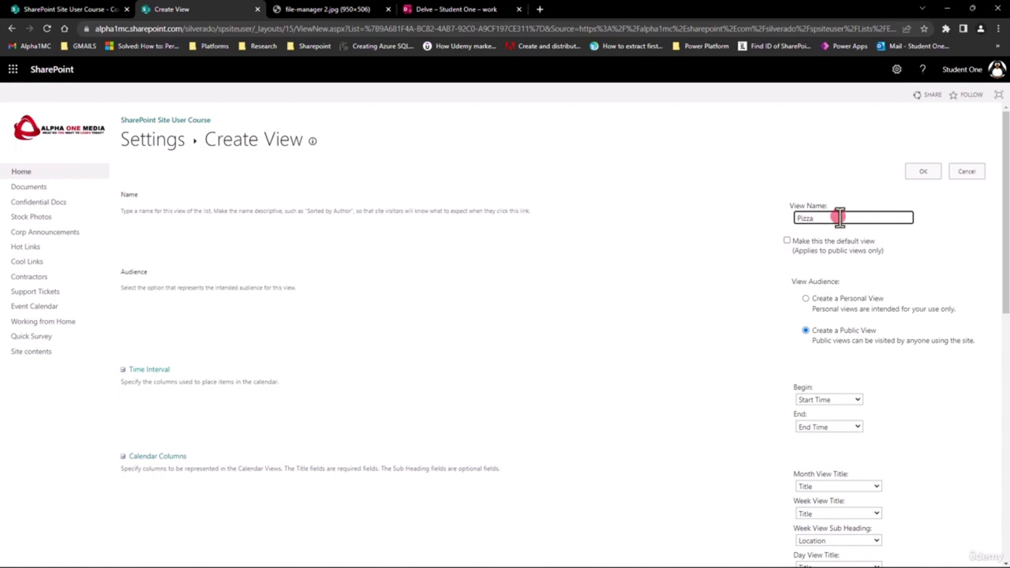
pyautogui.scroll(-5, 840, 217)
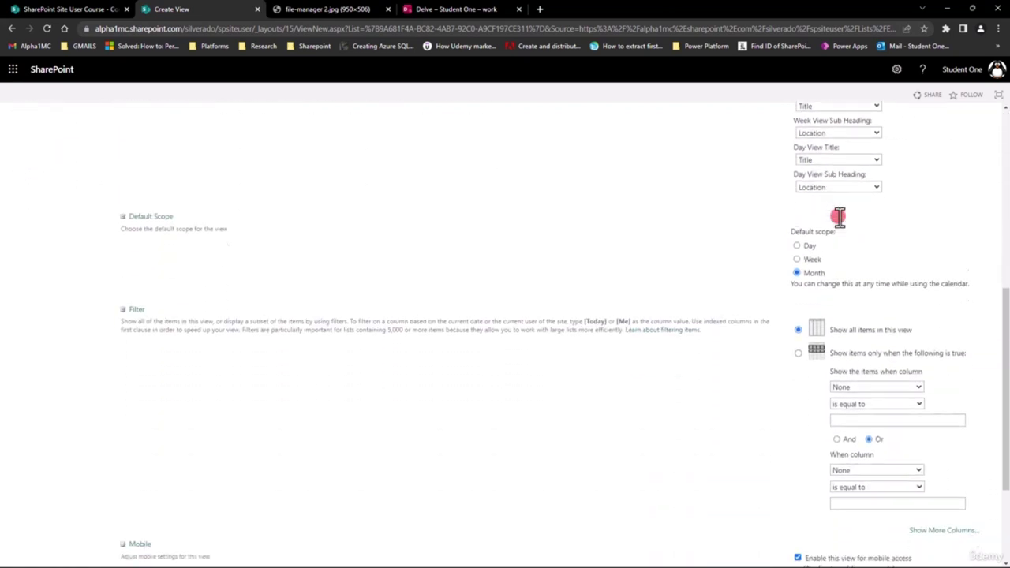
pyautogui.scroll(-2, 839, 218)
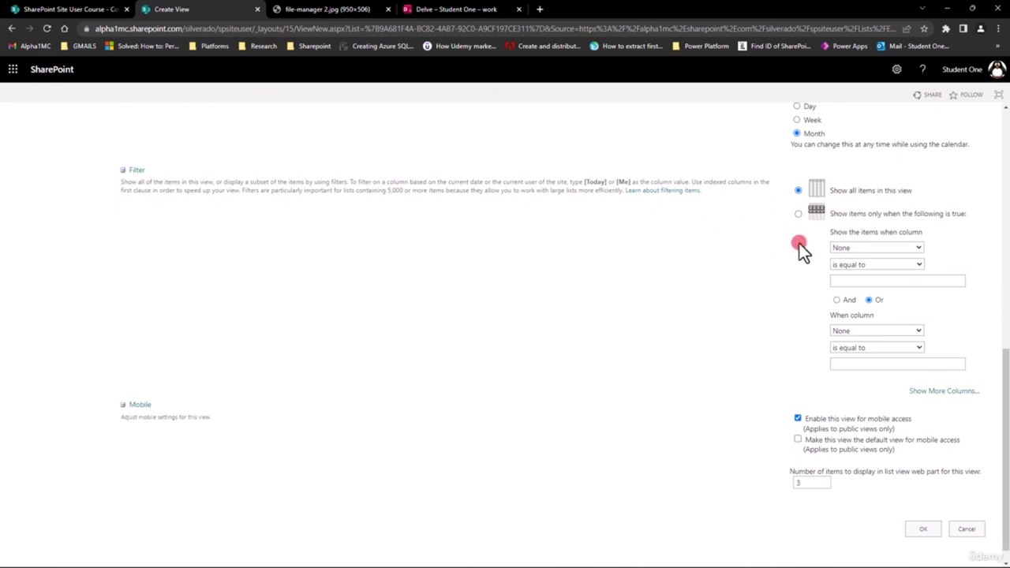
# Filter on Food? equal to Pizza, save the view, and show January 2023.
pyautogui.click(920, 247)
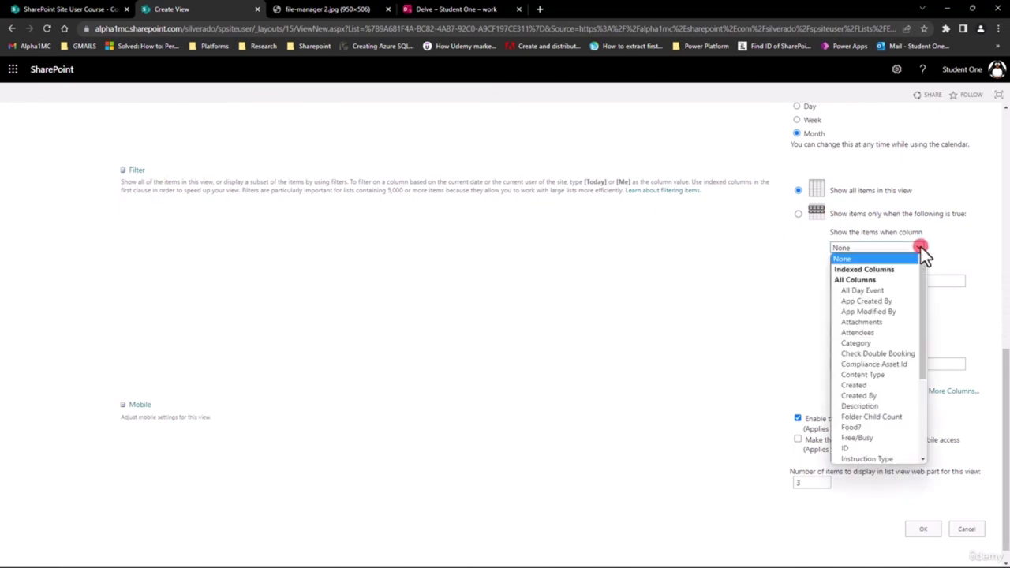
pyautogui.click(869, 428)
pyautogui.click(873, 281)
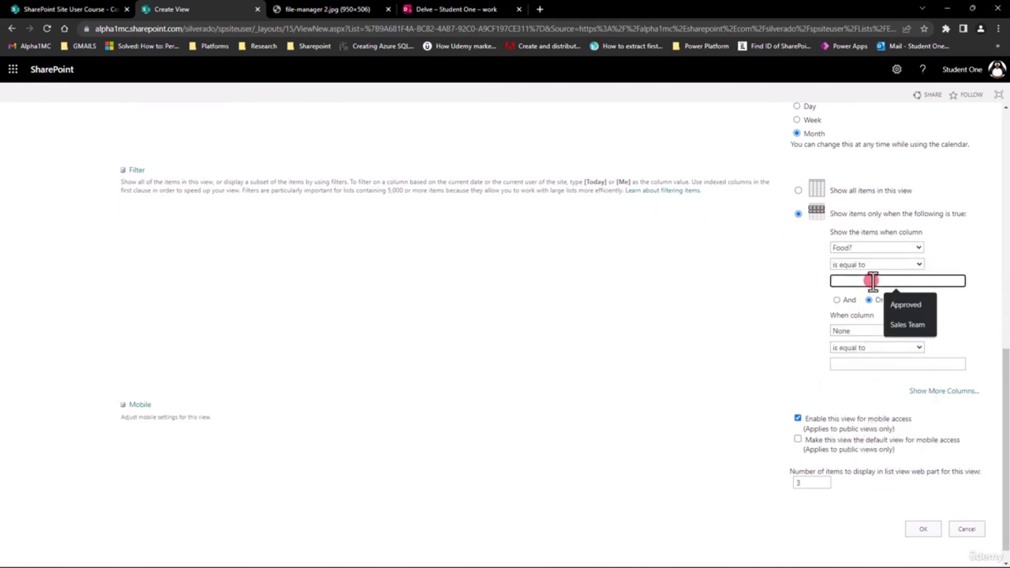
pyautogui.write('Pizza')
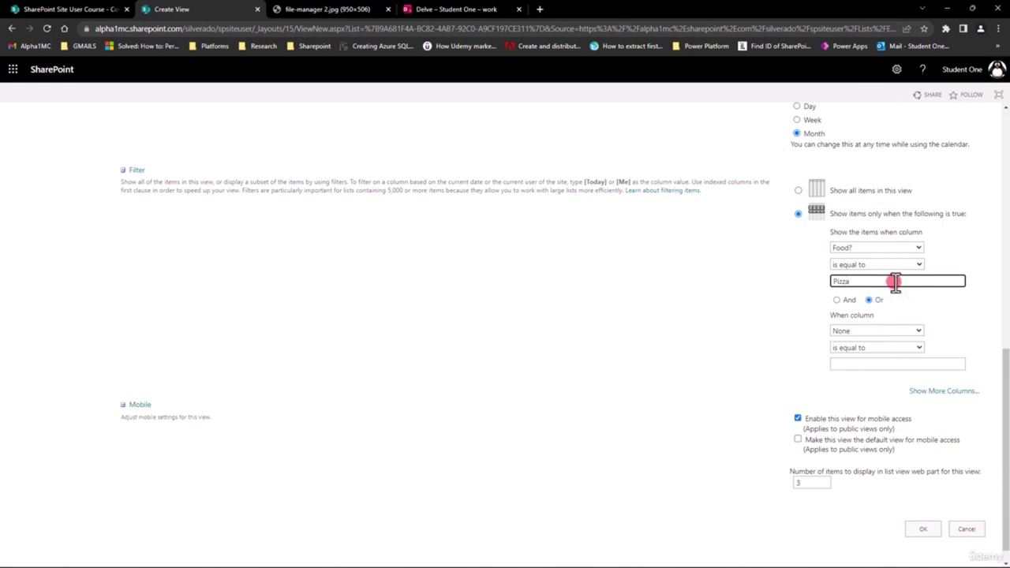
pyautogui.scroll(-1, 893, 280)
pyautogui.click(929, 508)
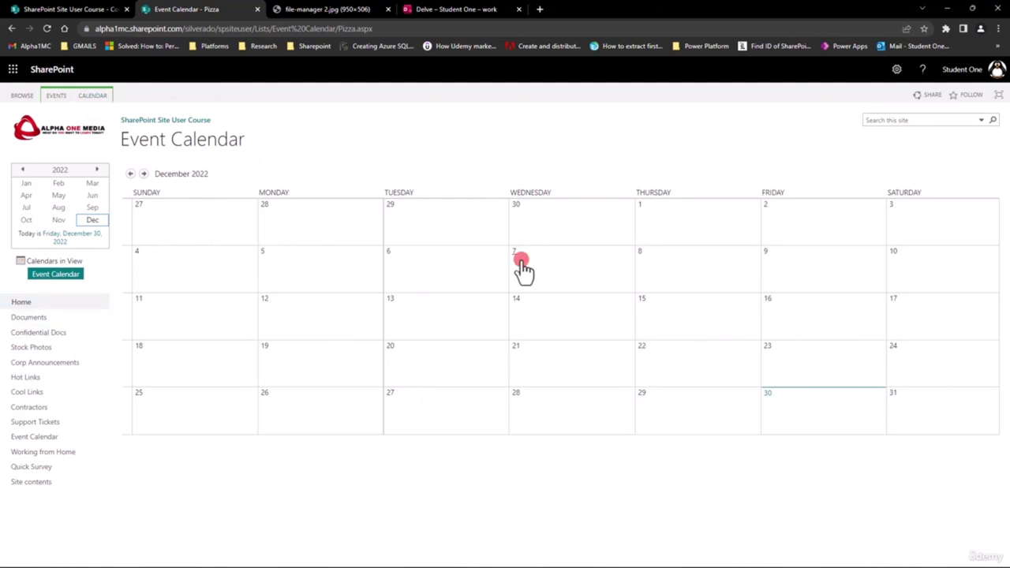
pyautogui.click(143, 174)
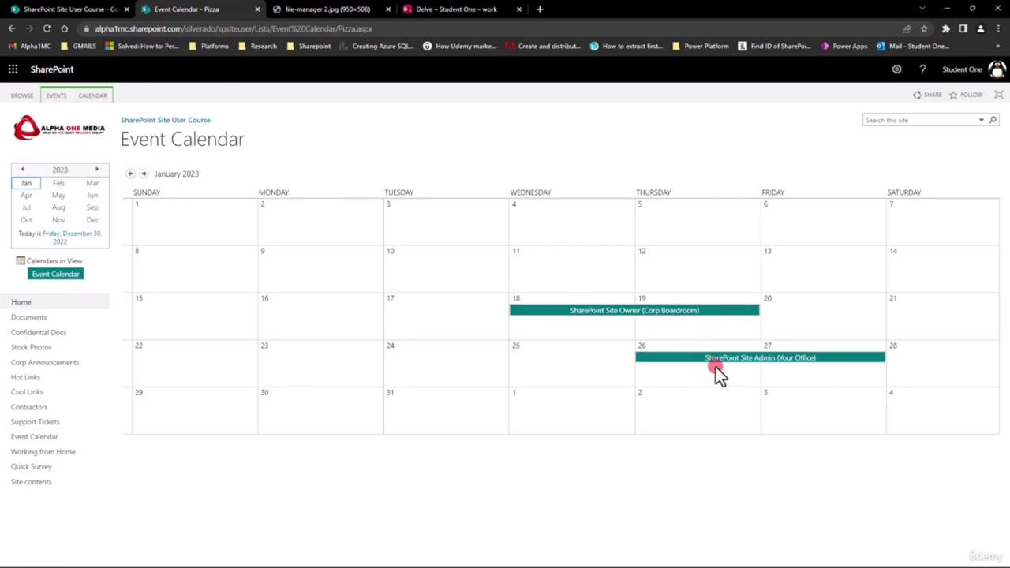
# Begin another Calendar View and name it 'Instructor Led'.
pyautogui.click(107, 95)
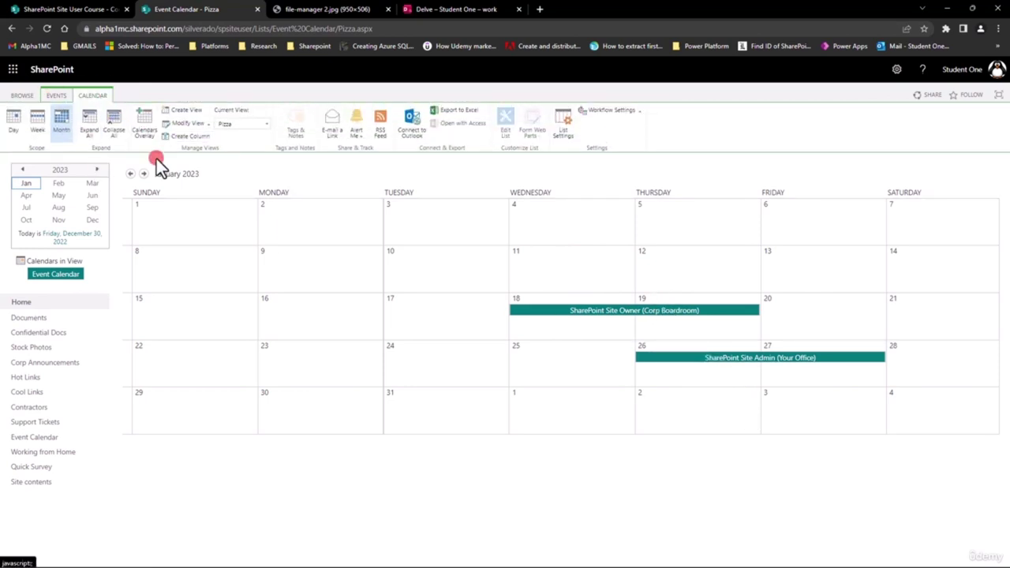
pyautogui.click(180, 115)
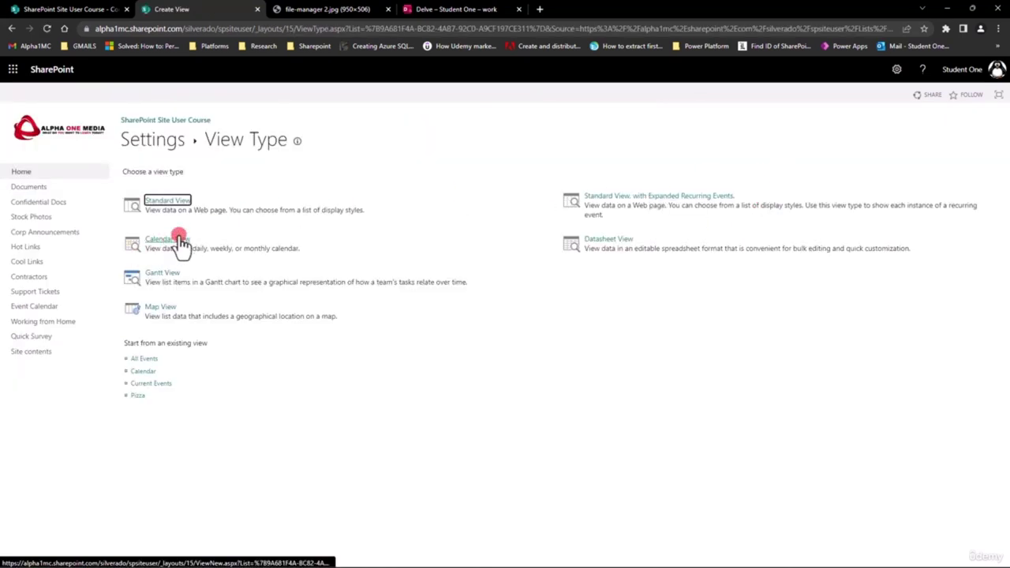
pyautogui.click(172, 243)
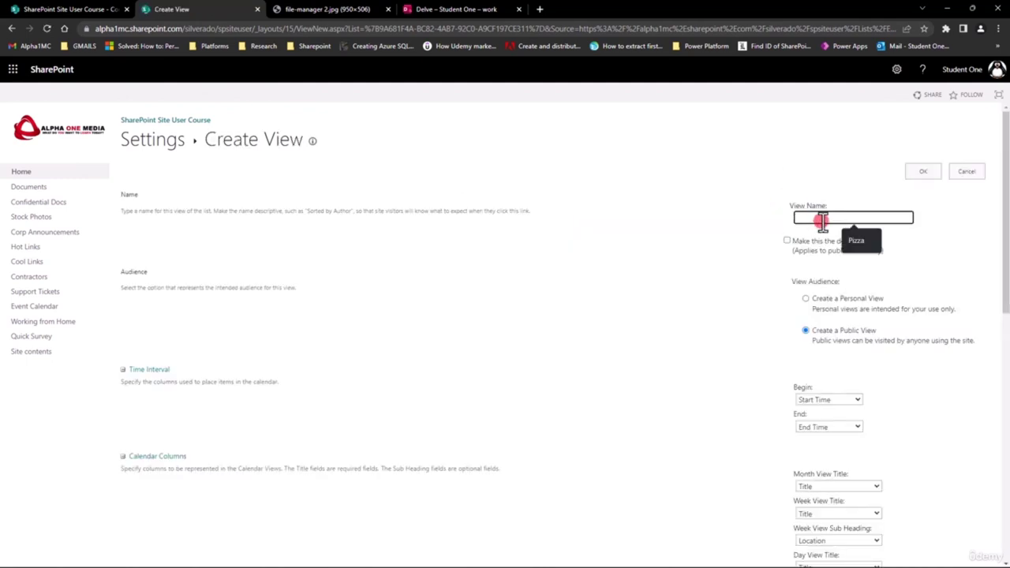
pyautogui.write('Instruc')
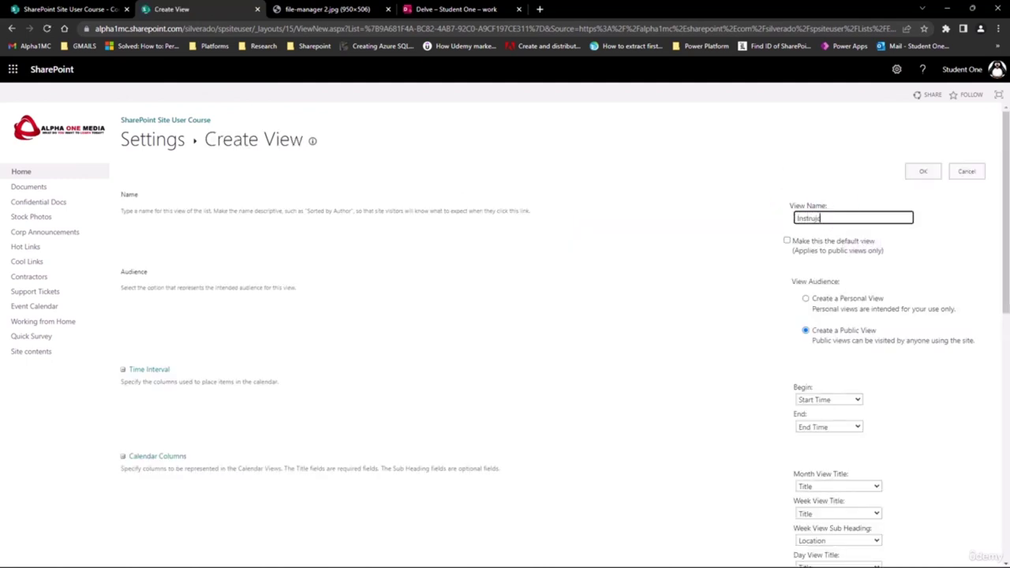
pyautogui.write('tor')
pyautogui.press('BackSpace')
pyautogui.press('BackSpace')
pyautogui.scroll(-6, 875, 375)
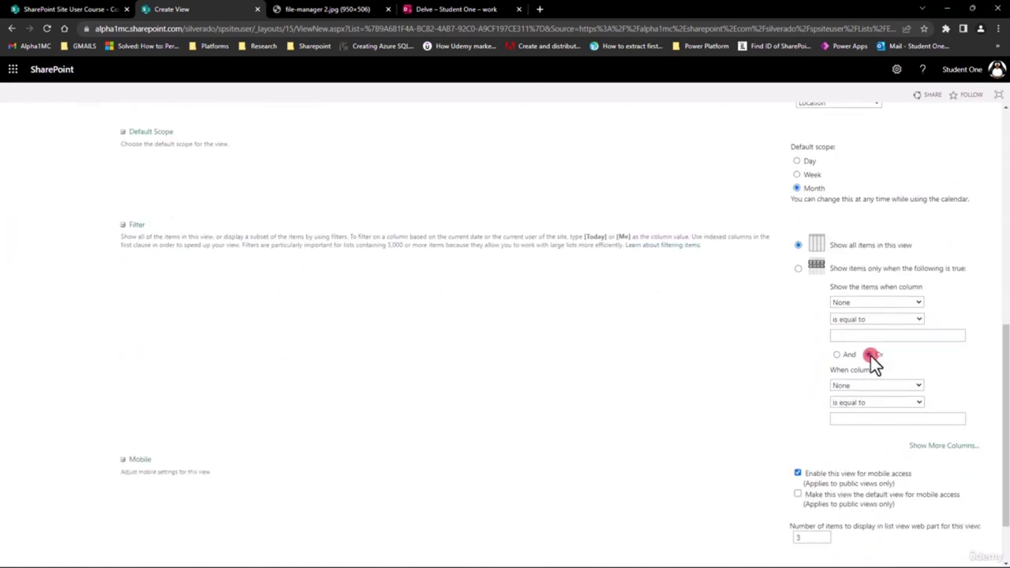
# Filter the view on Instruction Type equal to Instructor Led.
pyautogui.click(919, 303)
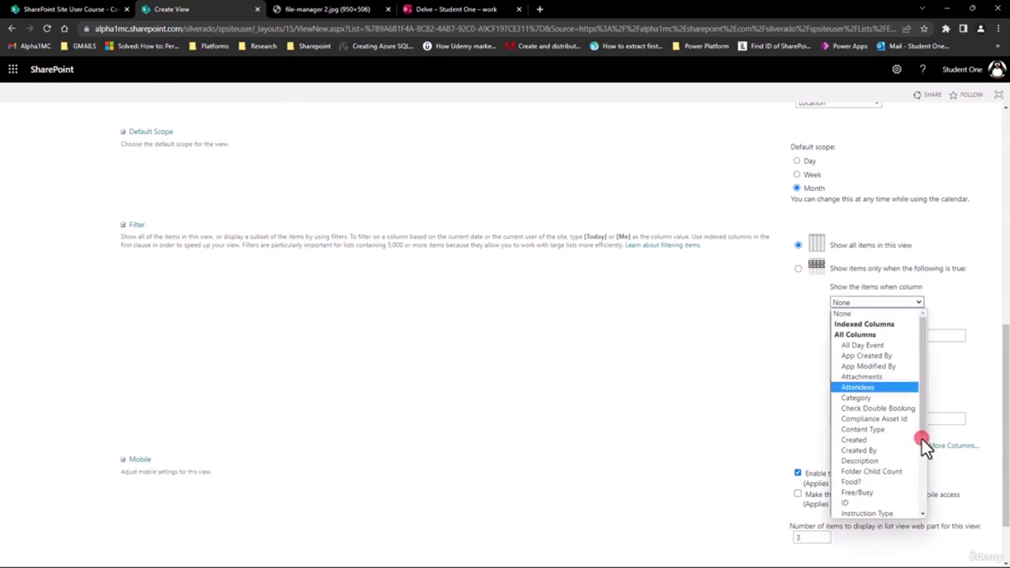
pyautogui.scroll(-3, 921, 435)
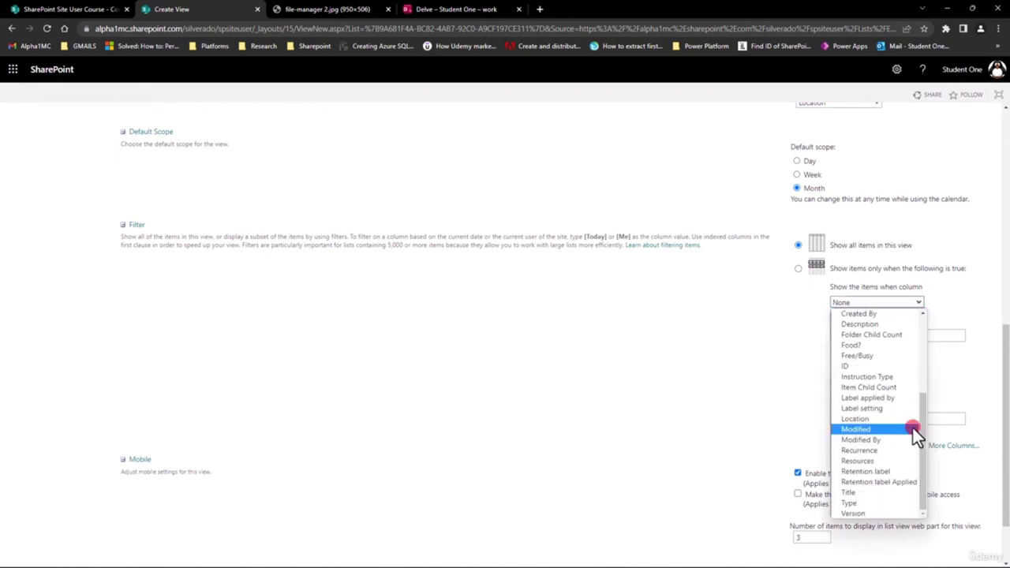
pyautogui.click(890, 377)
pyautogui.click(872, 333)
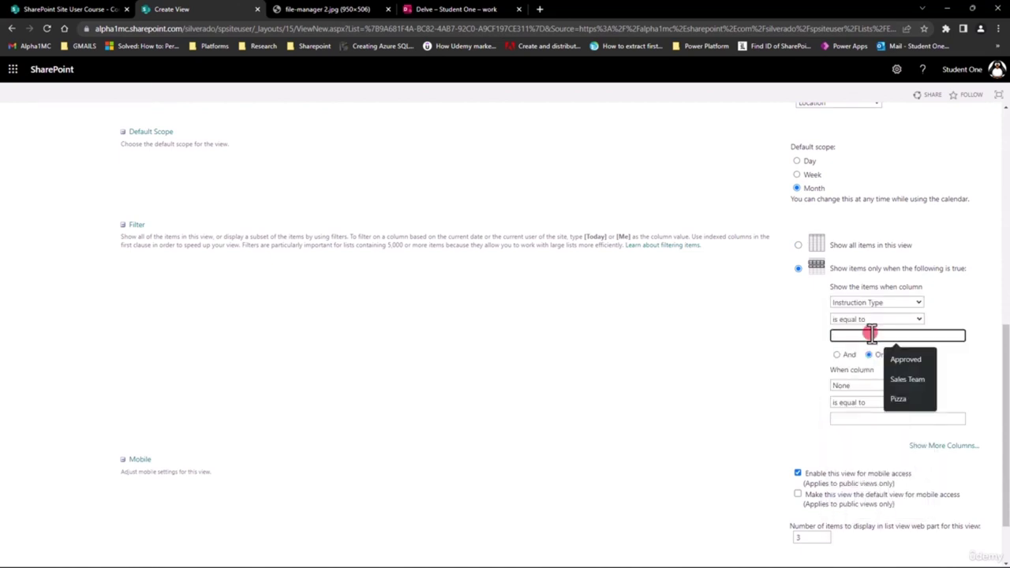
pyautogui.write('Instructor Led')
pyautogui.scroll(-1, 890, 368)
# Save the Instructor Led view, show January, then switch to the All Events view.
pyautogui.click(923, 510)
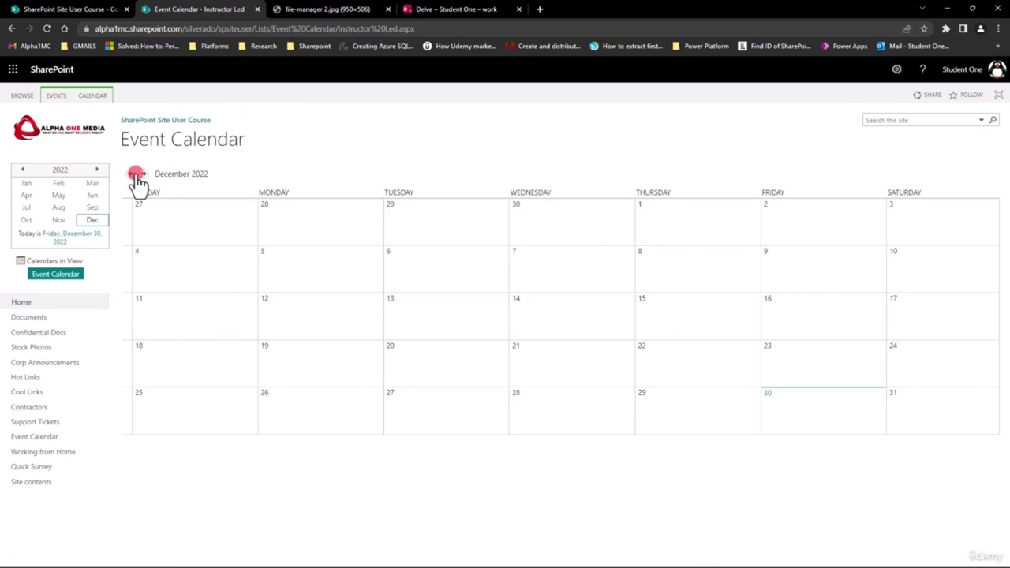
pyautogui.click(144, 174)
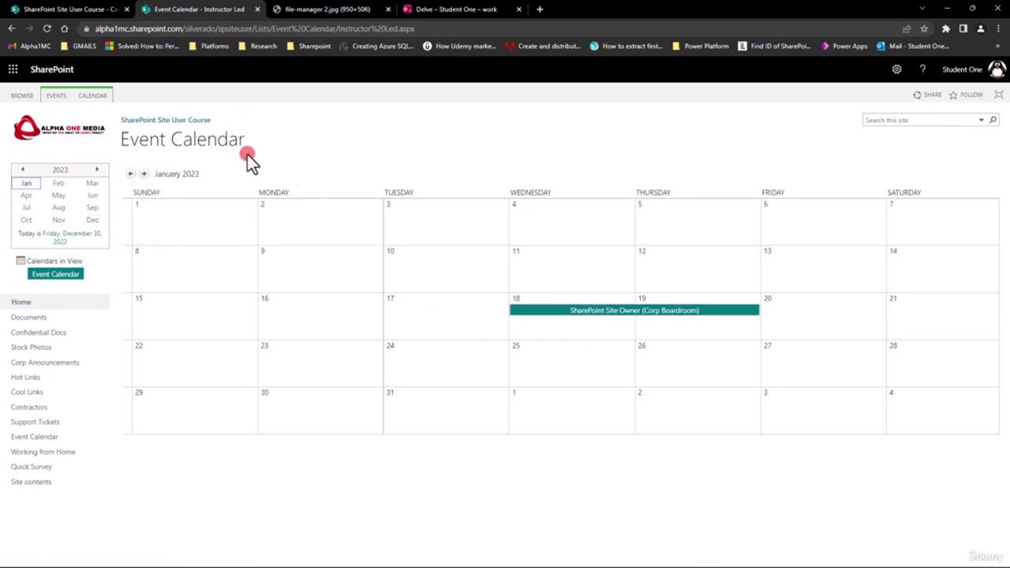
pyautogui.click(92, 95)
pyautogui.click(267, 126)
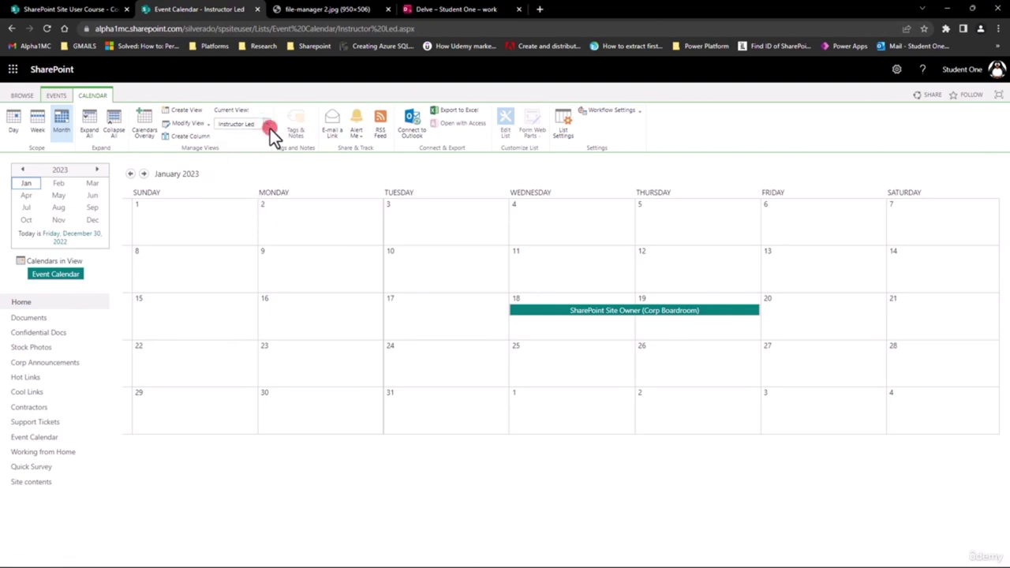
pyautogui.click(245, 180)
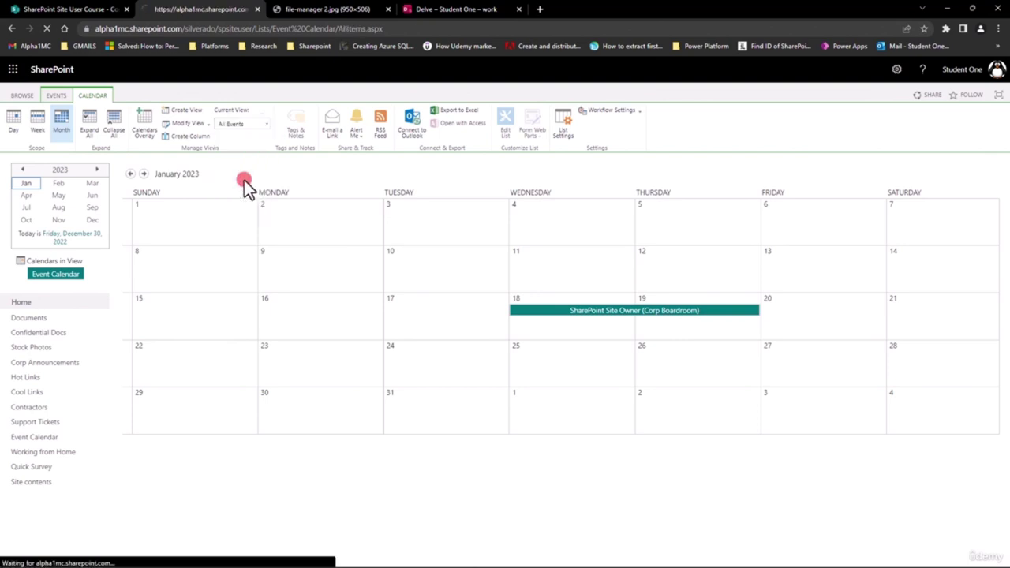
# Open and cancel the new column form, then return to the Calendar view.
pyautogui.click(79, 95)
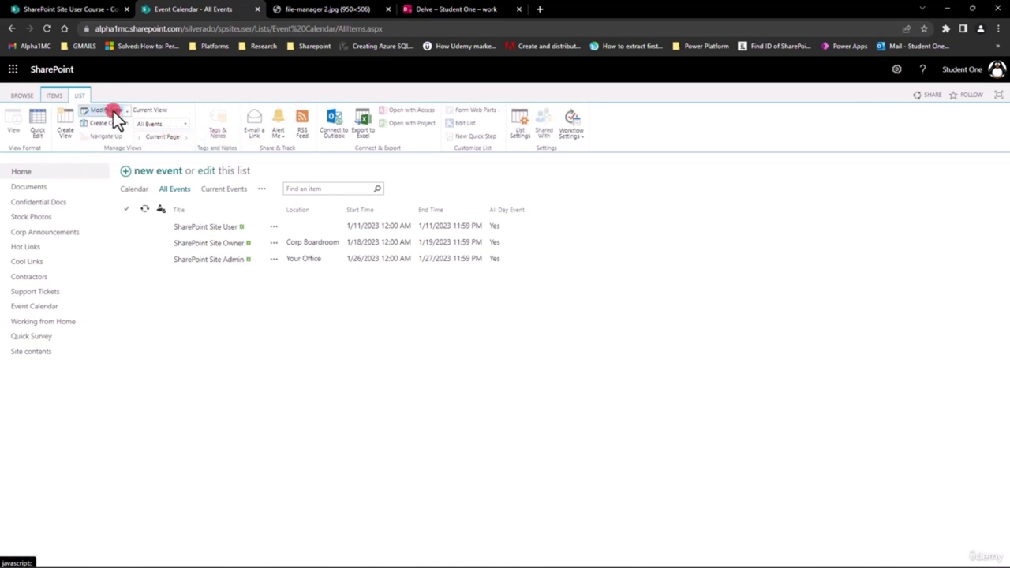
pyautogui.click(128, 127)
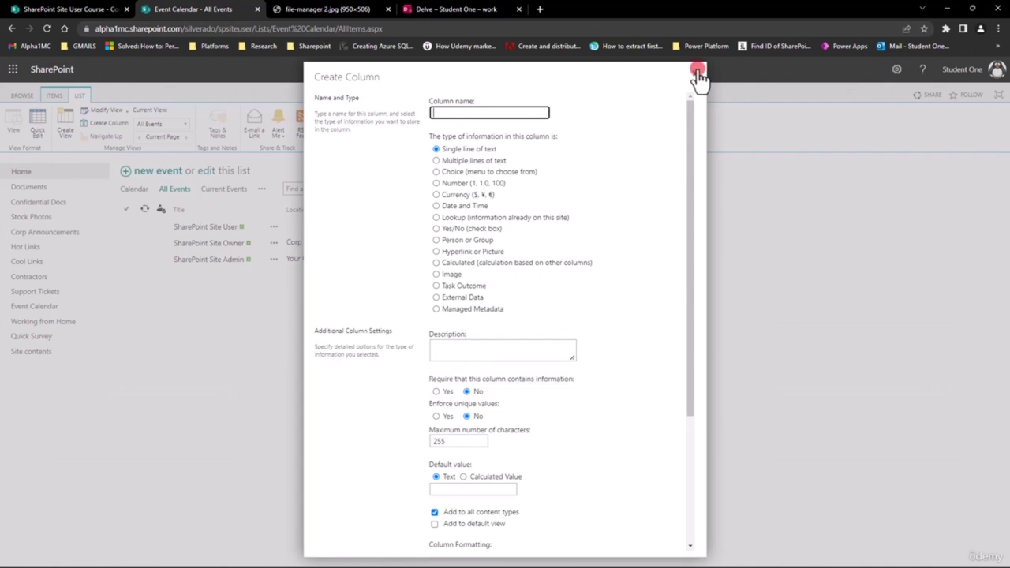
pyautogui.click(698, 73)
pyautogui.click(185, 124)
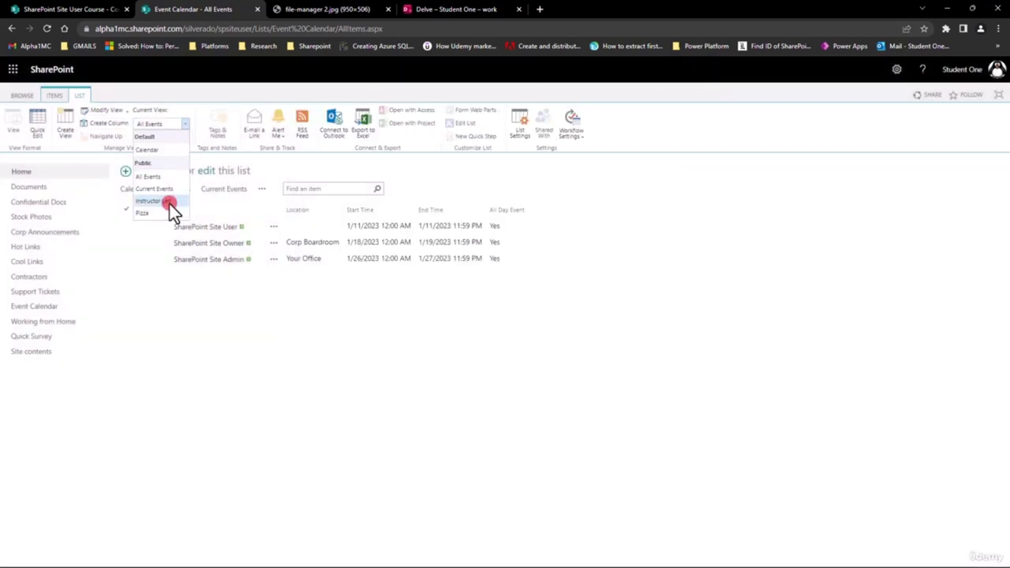
pyautogui.click(155, 149)
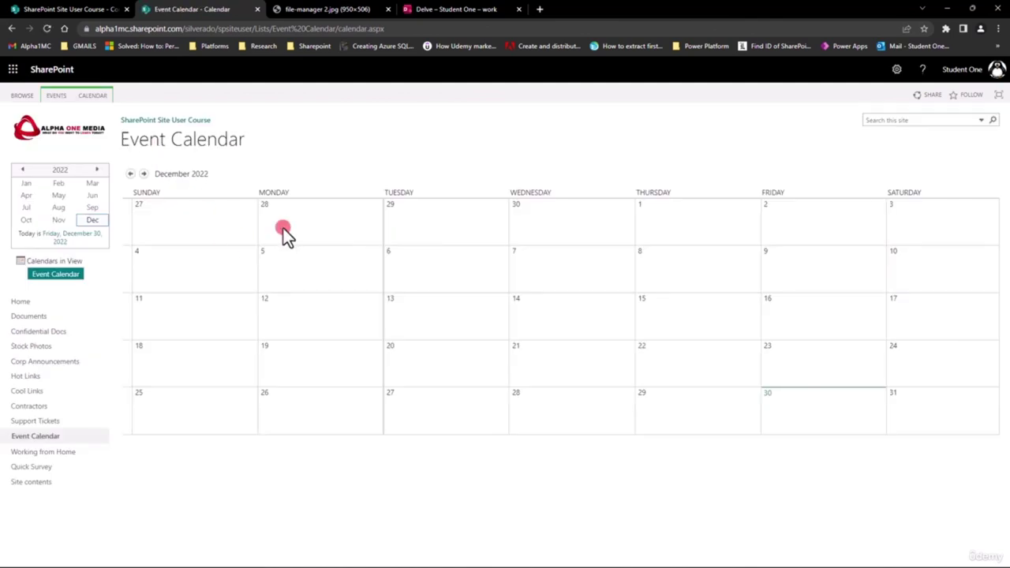
# Switch to the Instructor Led view and advance it to January 2023.
pyautogui.click(144, 174)
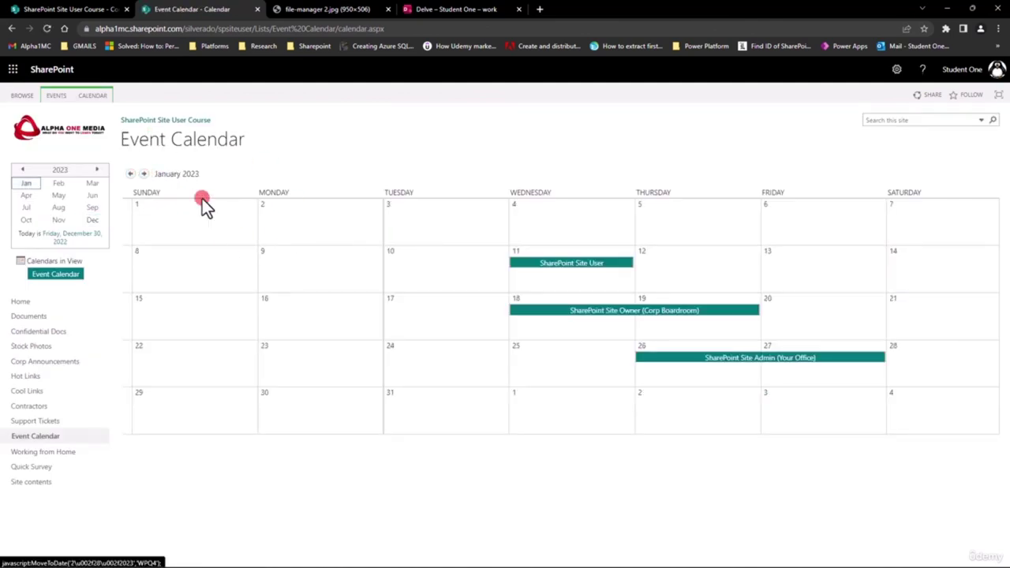
pyautogui.click(94, 98)
pyautogui.click(266, 127)
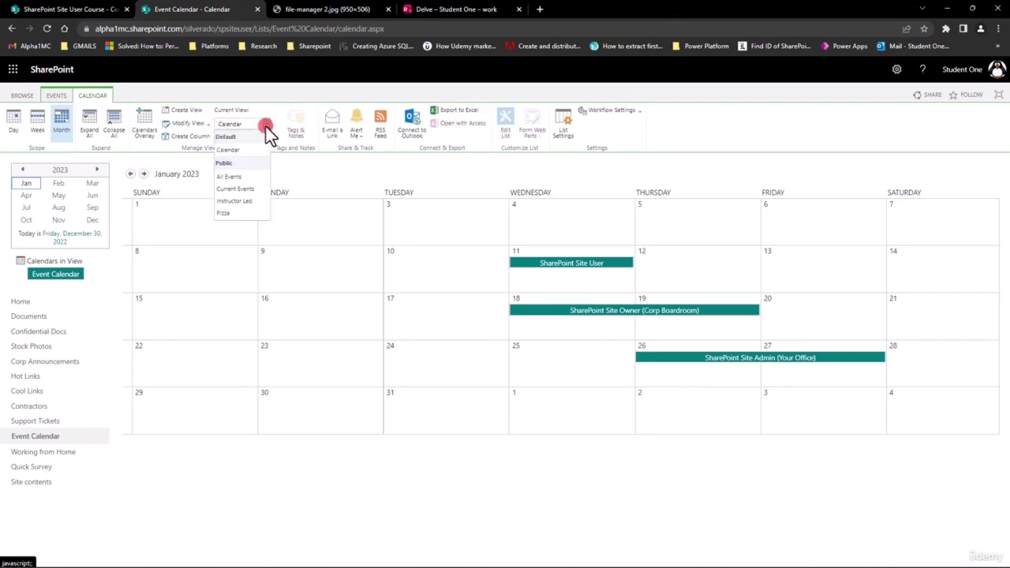
pyautogui.click(239, 203)
pyautogui.click(144, 173)
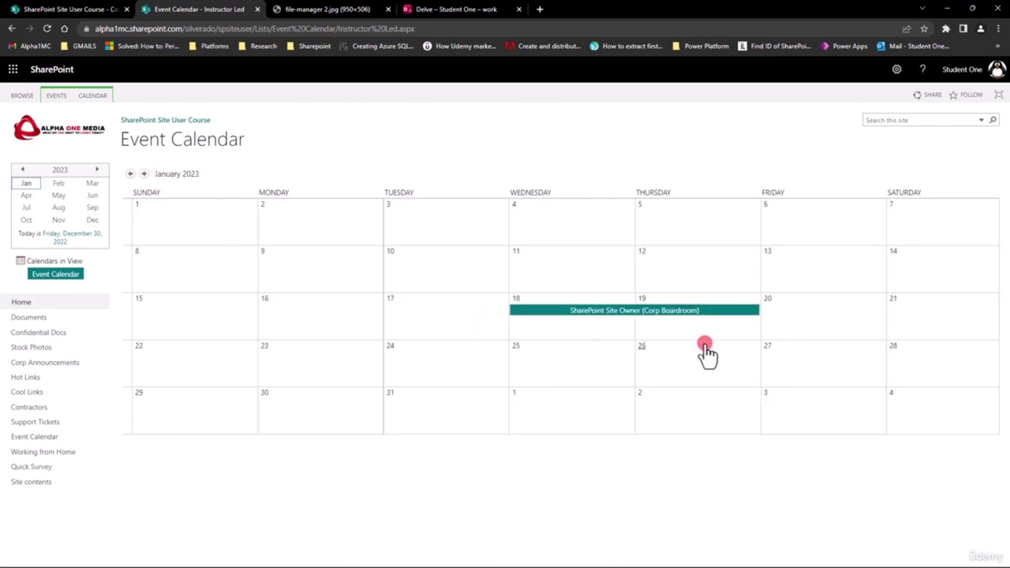
pyautogui.click(95, 97)
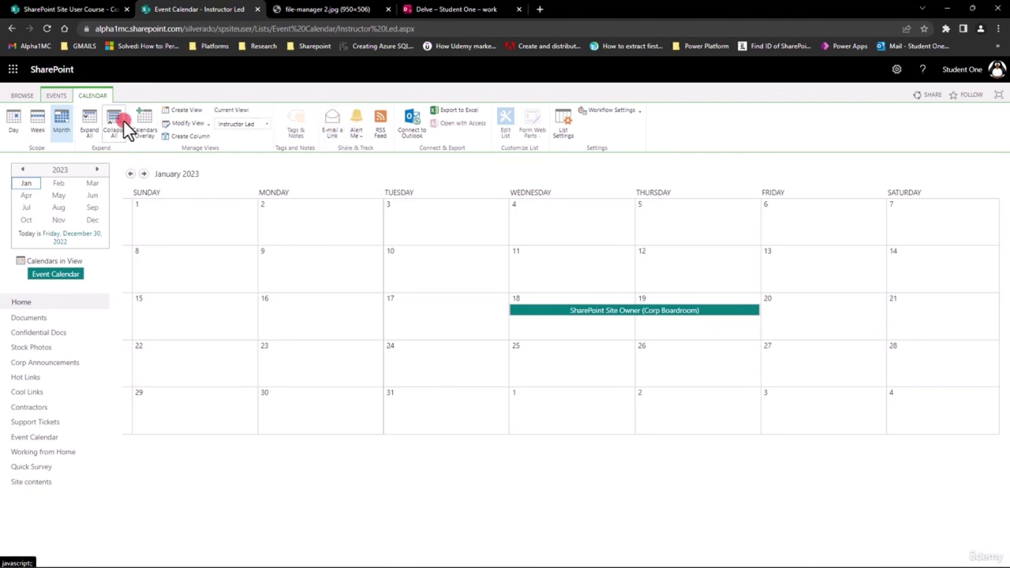
pyautogui.click(56, 97)
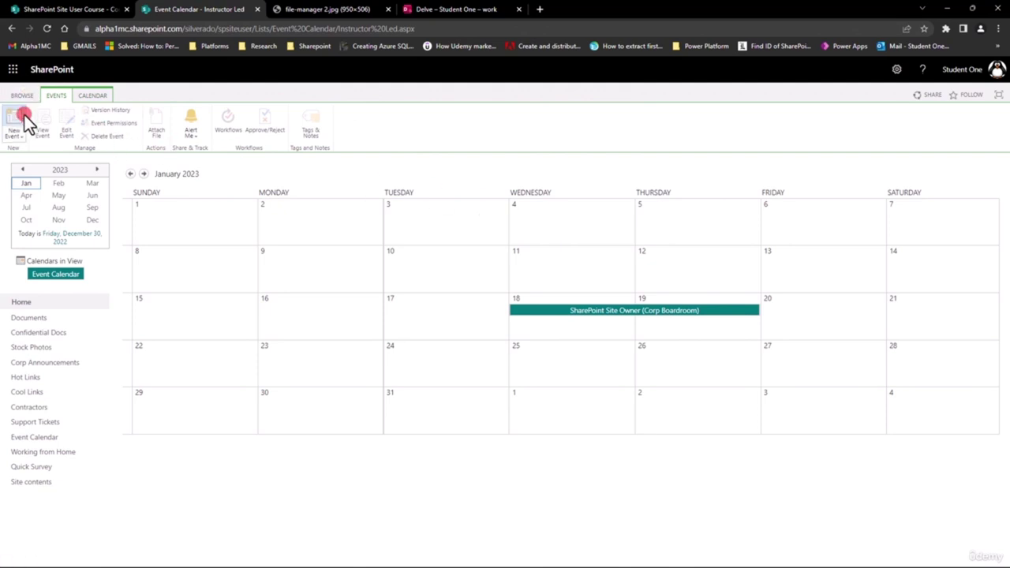
# View the SharePoint Site Owner event's details twice, try Alert Me, then leave for the home page.
pyautogui.click(615, 311)
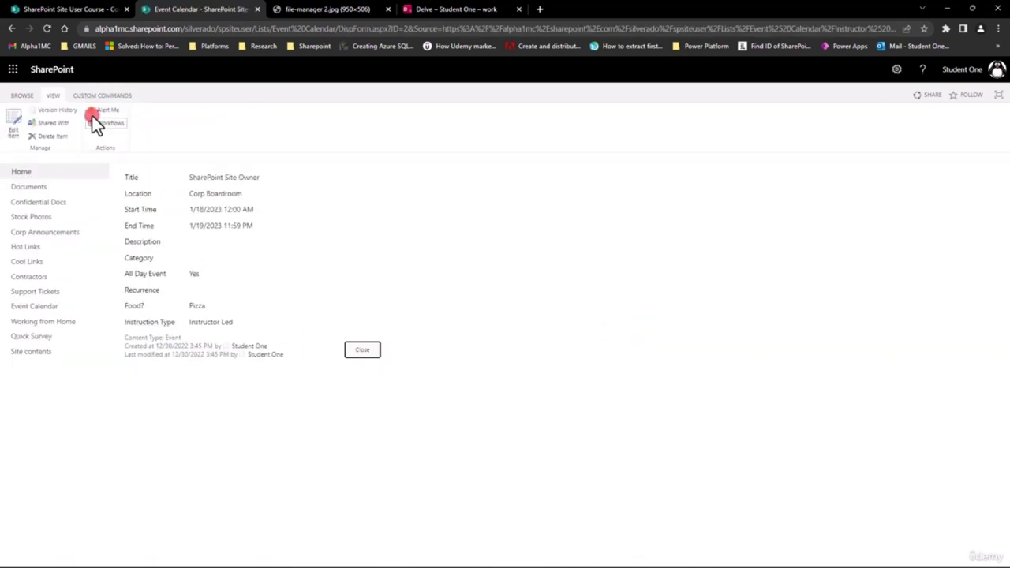
pyautogui.click(11, 28)
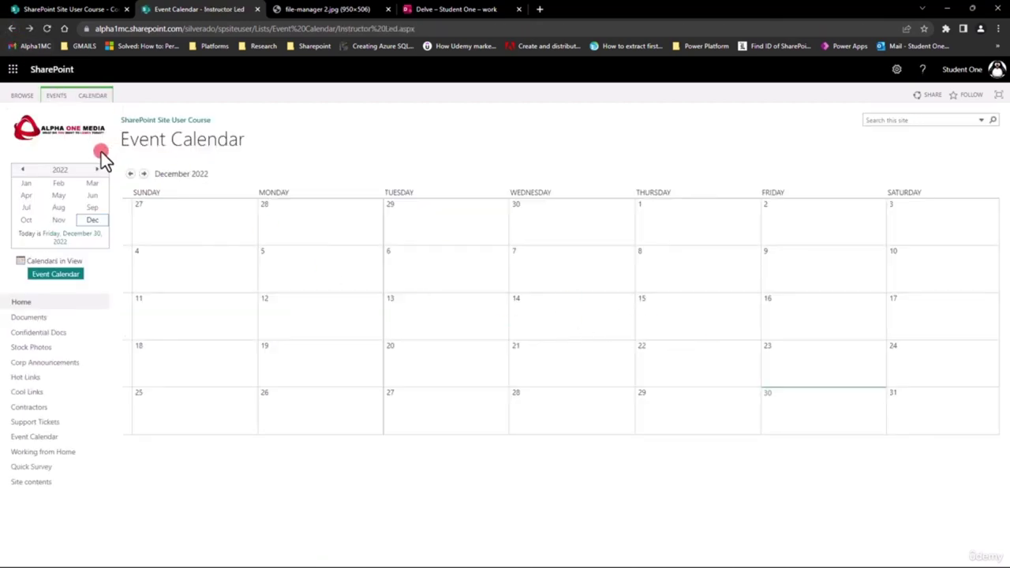
pyautogui.click(145, 174)
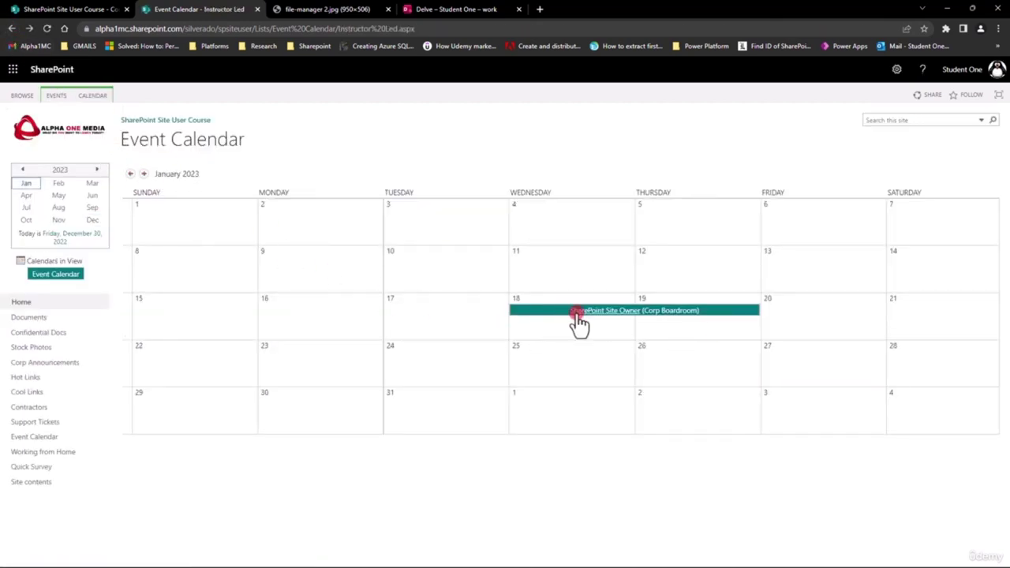
pyautogui.click(612, 311)
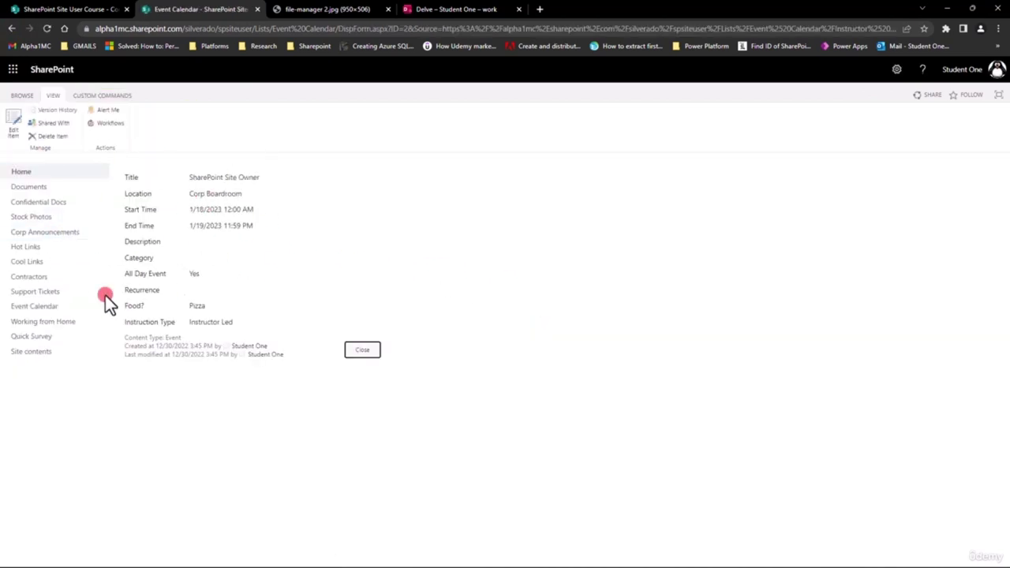
pyautogui.click(113, 111)
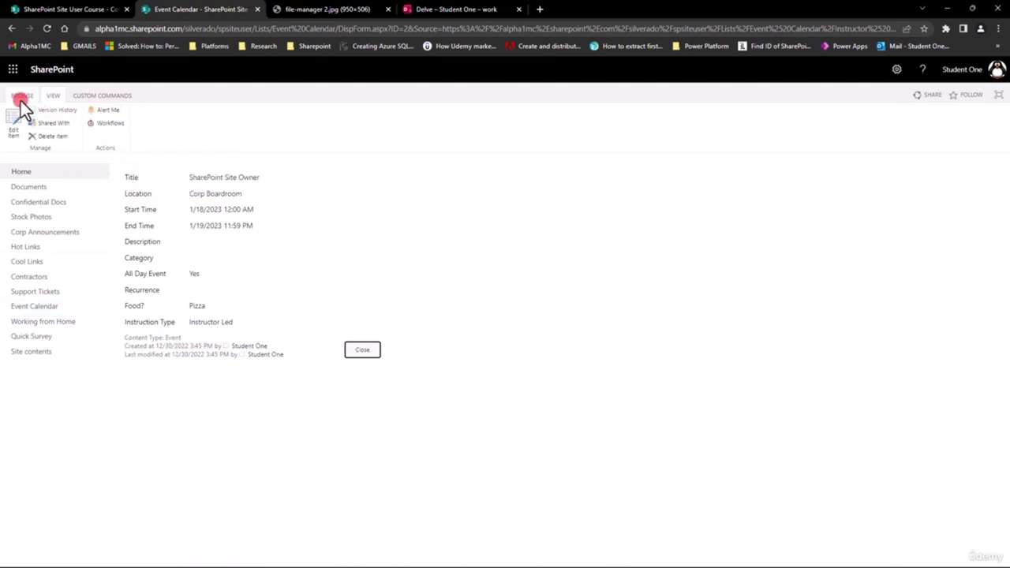
pyautogui.click(355, 351)
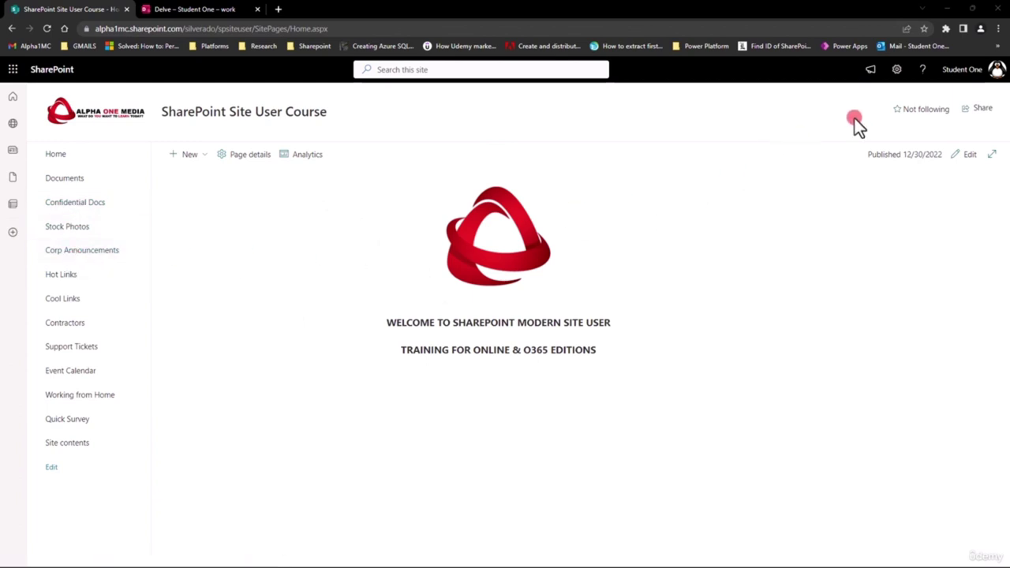
# Go through the settings gear to the empty Corp Announcements list.
pyautogui.click(899, 71)
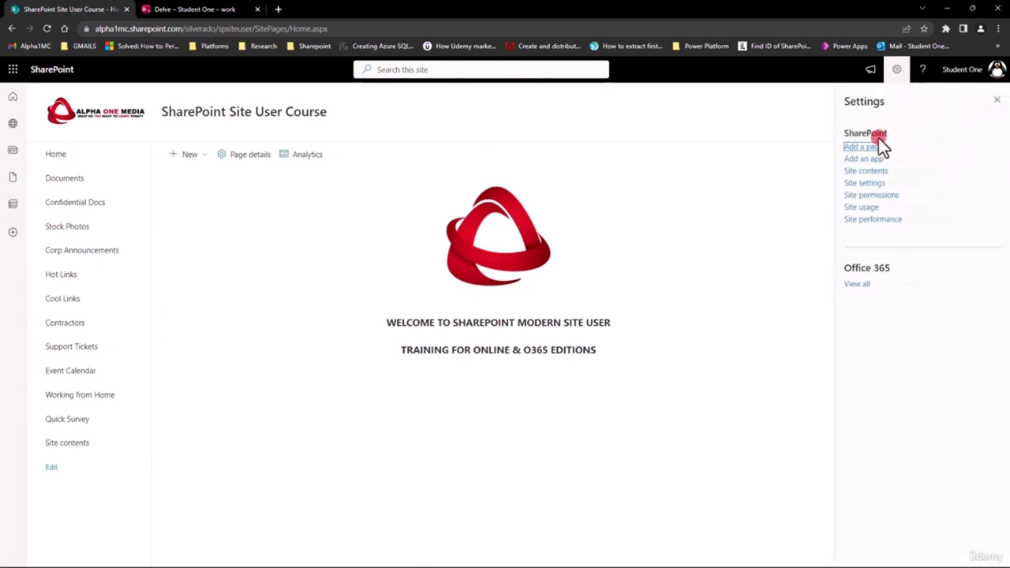
pyautogui.click(874, 162)
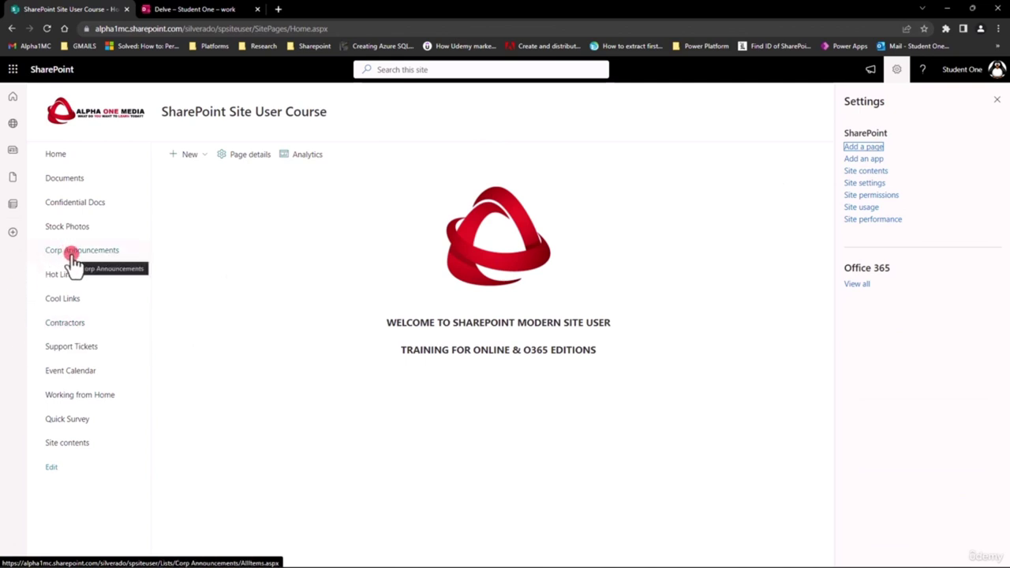
pyautogui.click(98, 507)
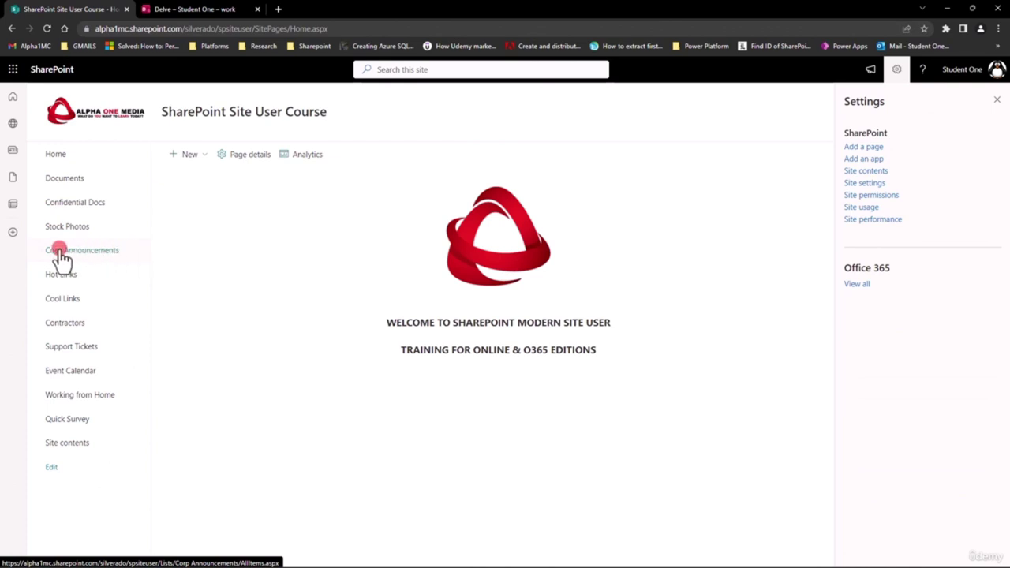
pyautogui.click(83, 255)
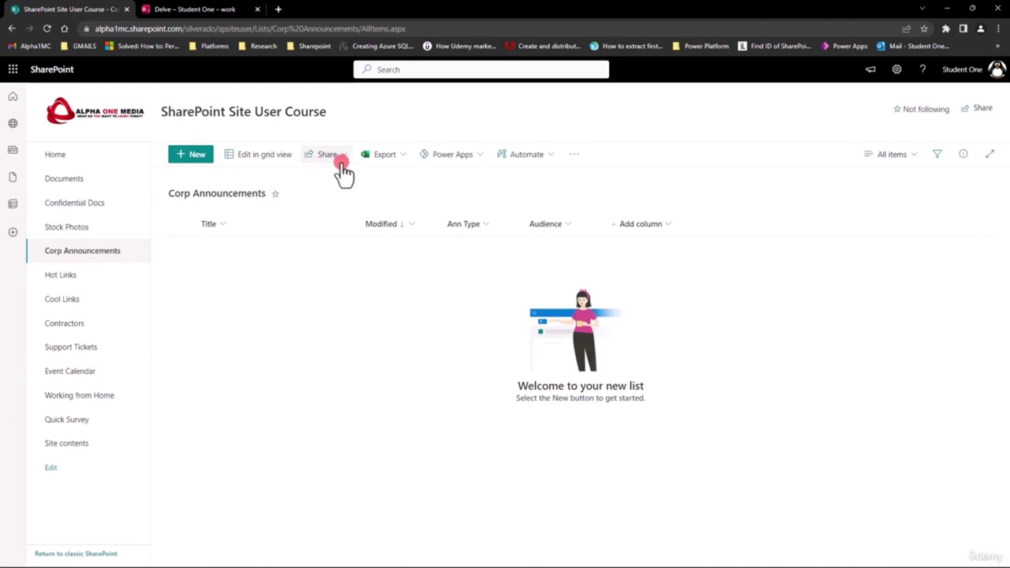
pyautogui.click(575, 155)
pyautogui.click(847, 170)
pyautogui.click(918, 154)
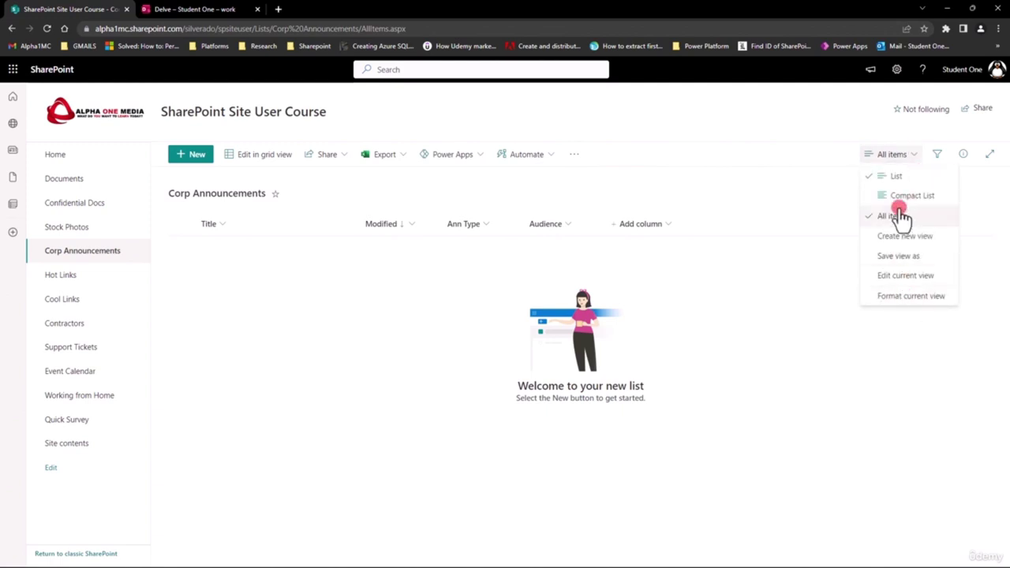
pyautogui.click(919, 163)
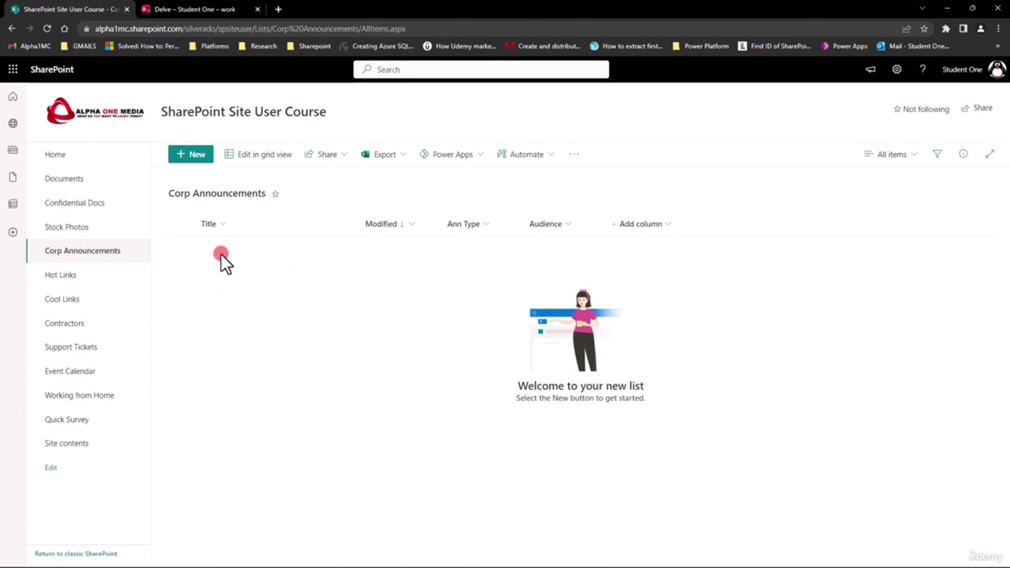
# Start a new announcement titled Birthday Party and write its body text.
pyautogui.click(198, 162)
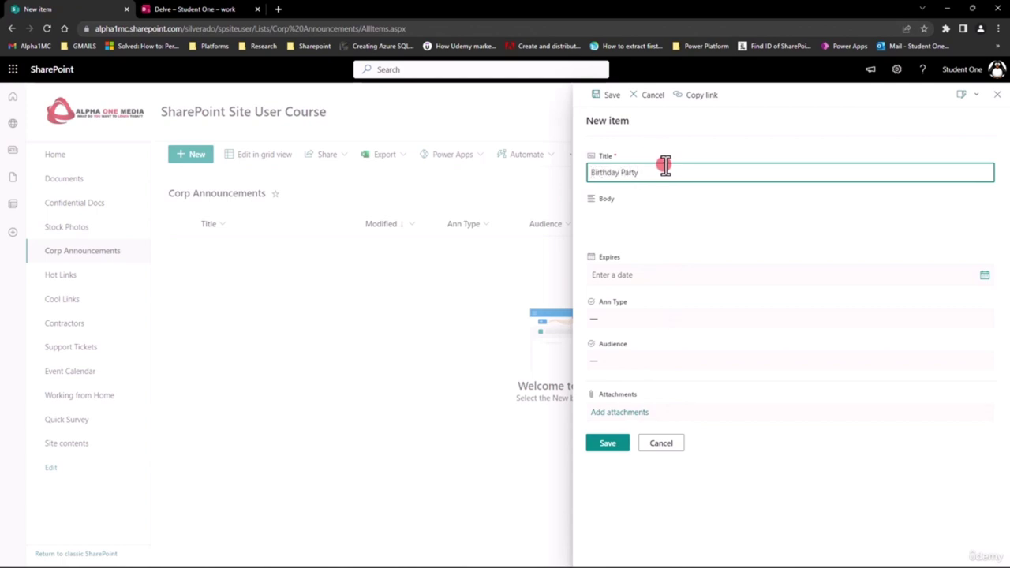
pyautogui.click(724, 226)
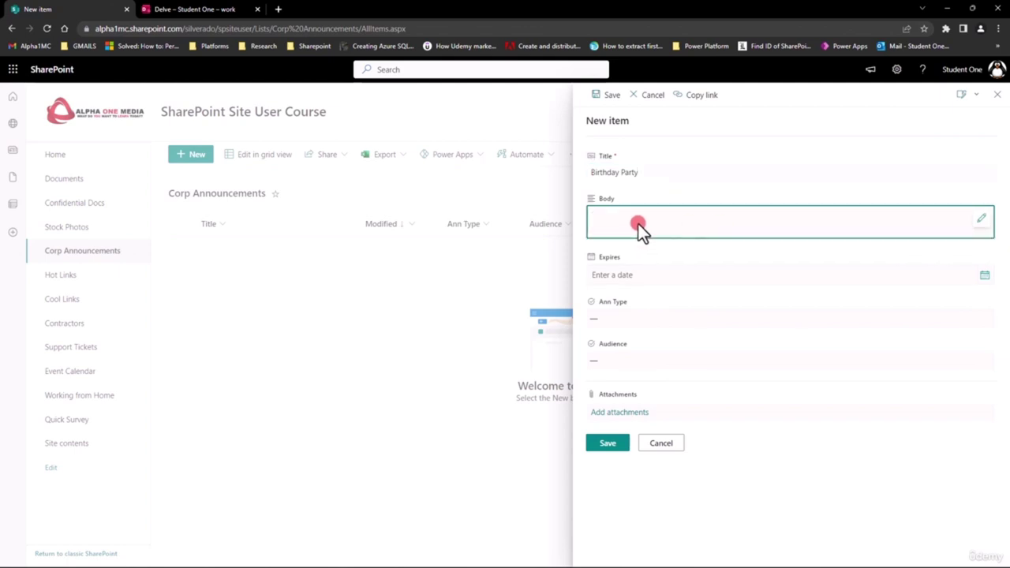
pyautogui.click(986, 221)
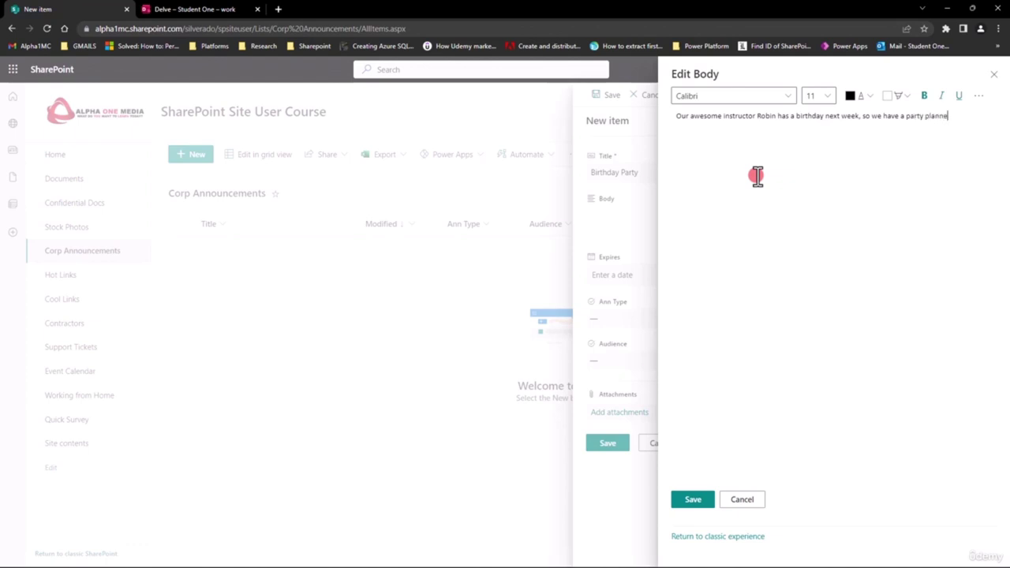
pyautogui.write('ow.')
pyautogui.click(698, 502)
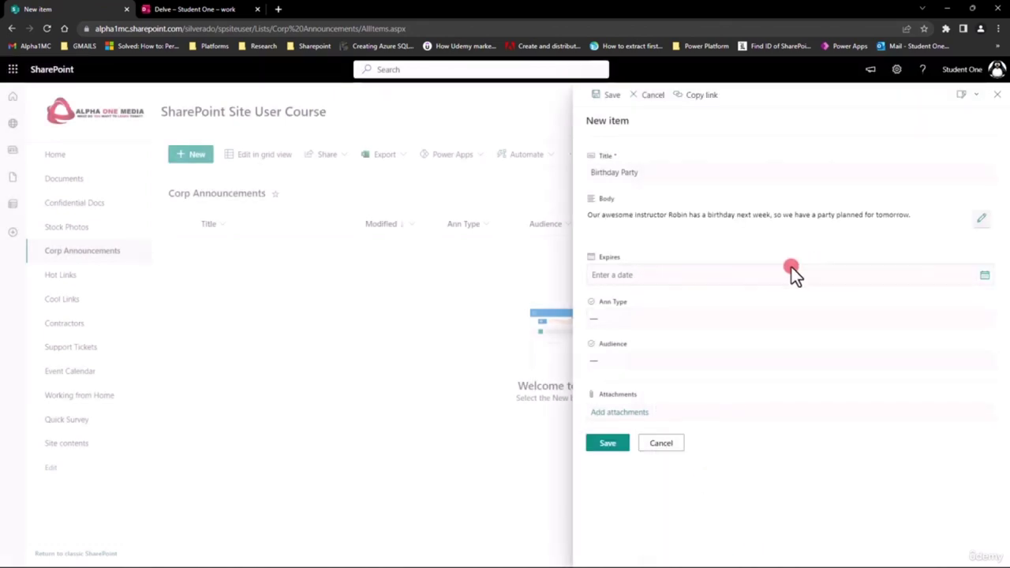
# Set Expires to 2/10/2023, Ann Type to Corp Notice, Audience to Corp Wide, and save.
pyautogui.click(677, 281)
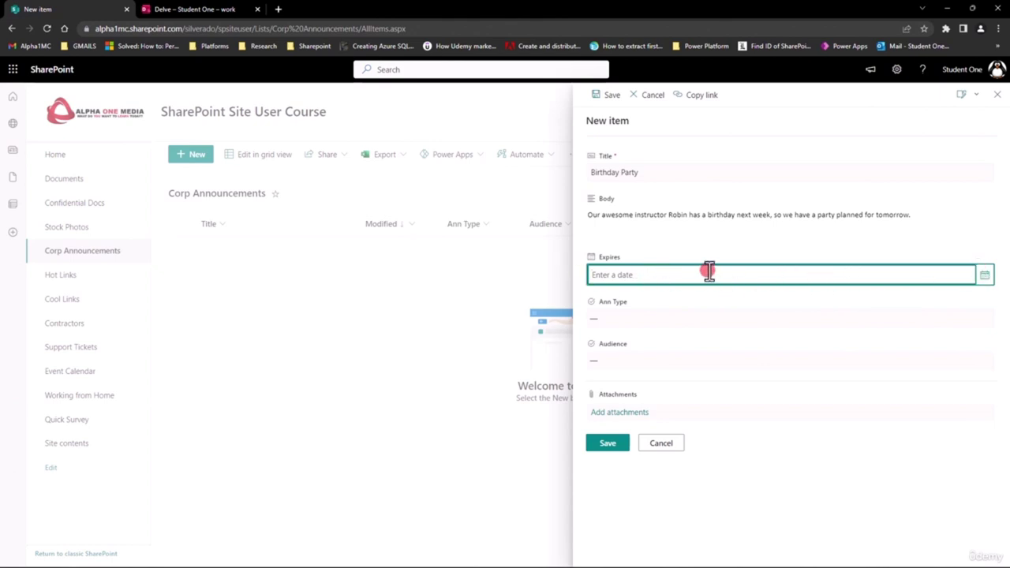
pyautogui.click(986, 275)
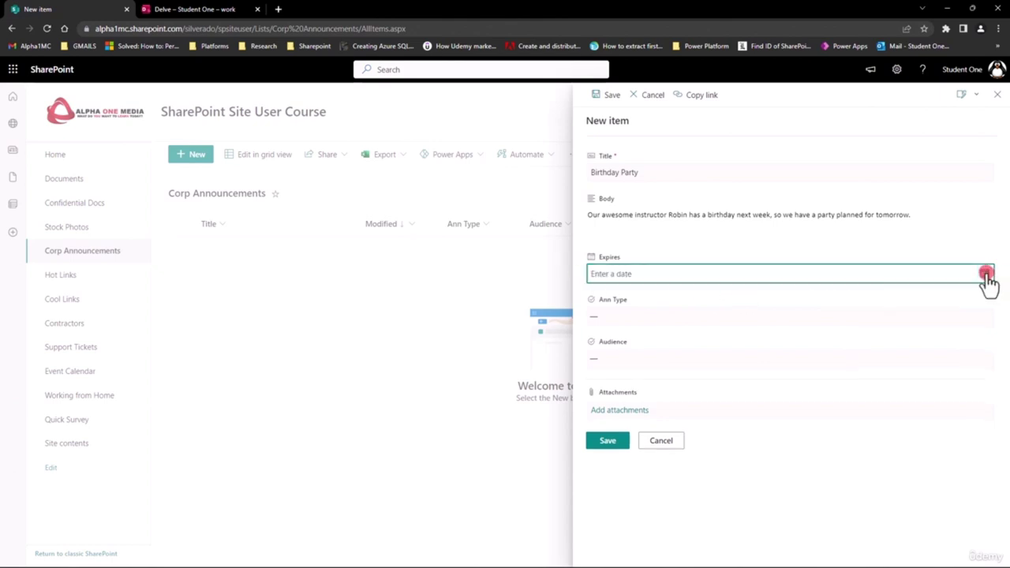
pyautogui.click(690, 292)
pyautogui.click(690, 292)
pyautogui.click(673, 330)
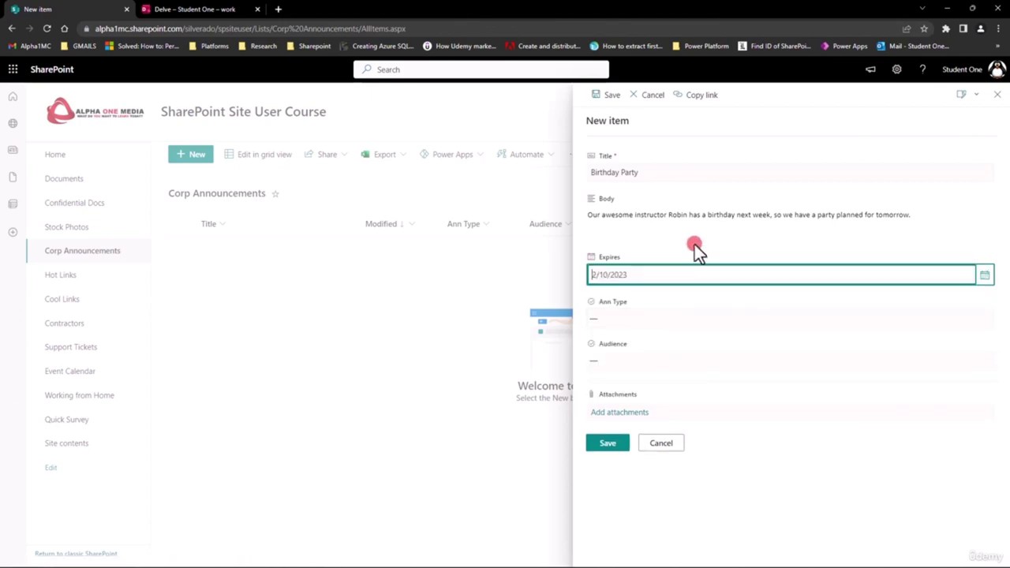
pyautogui.click(632, 324)
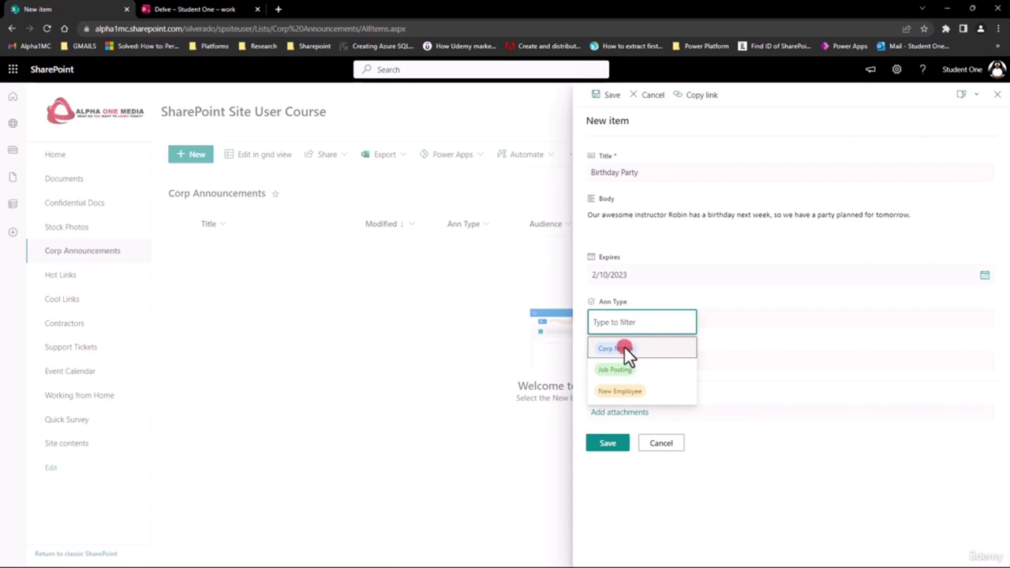
pyautogui.click(625, 347)
pyautogui.click(628, 360)
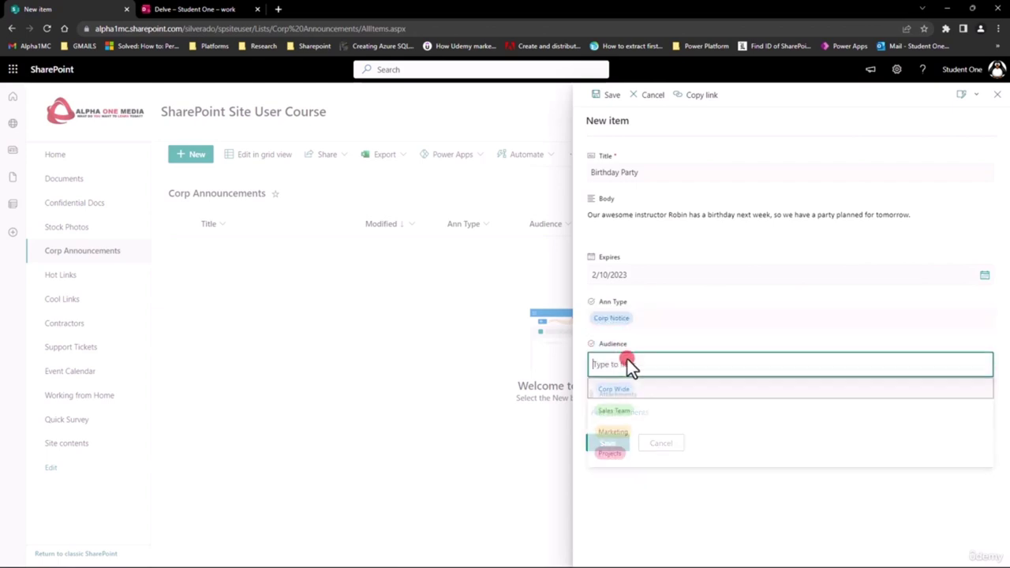
pyautogui.click(617, 391)
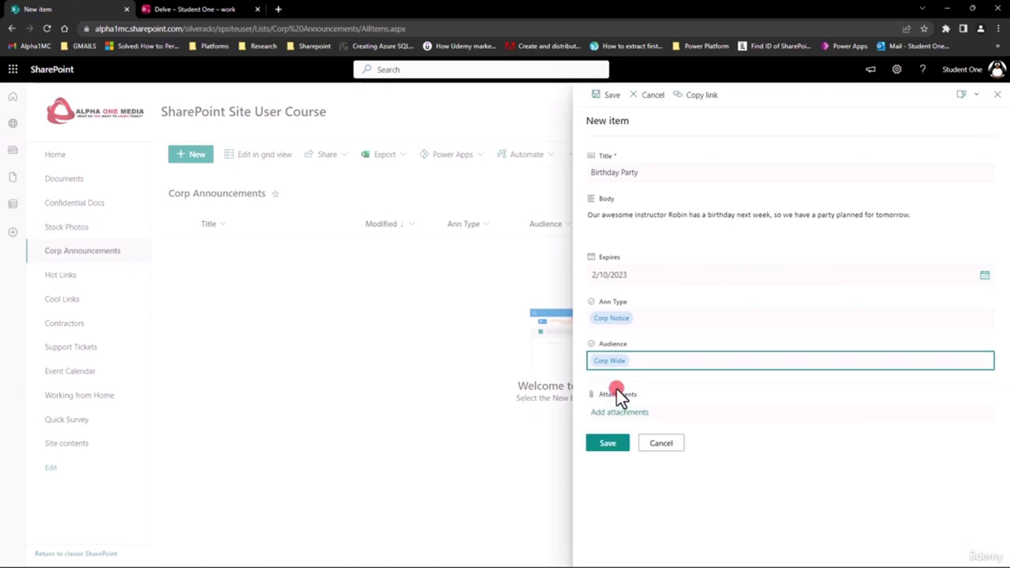
pyautogui.click(606, 441)
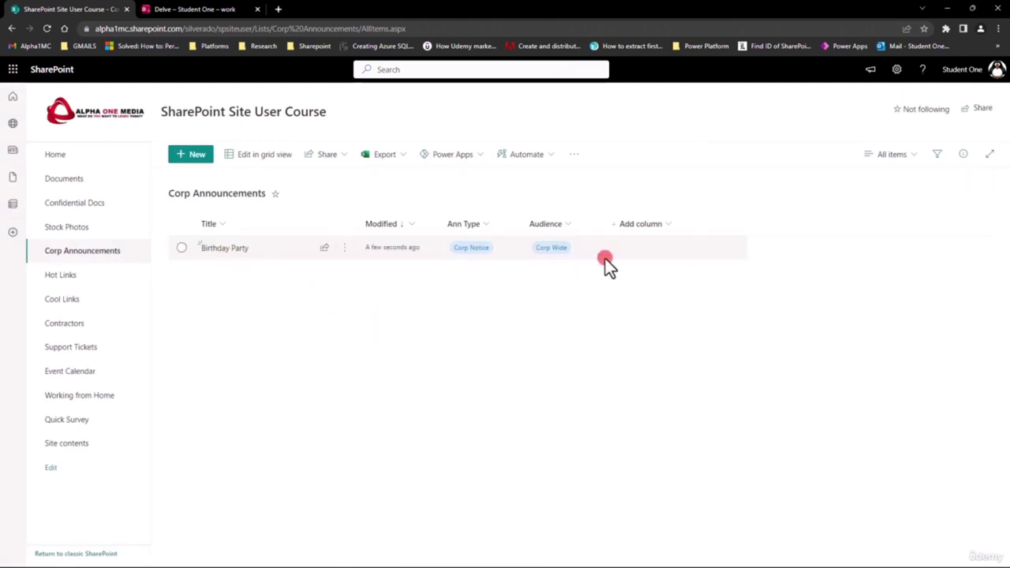
pyautogui.click(343, 251)
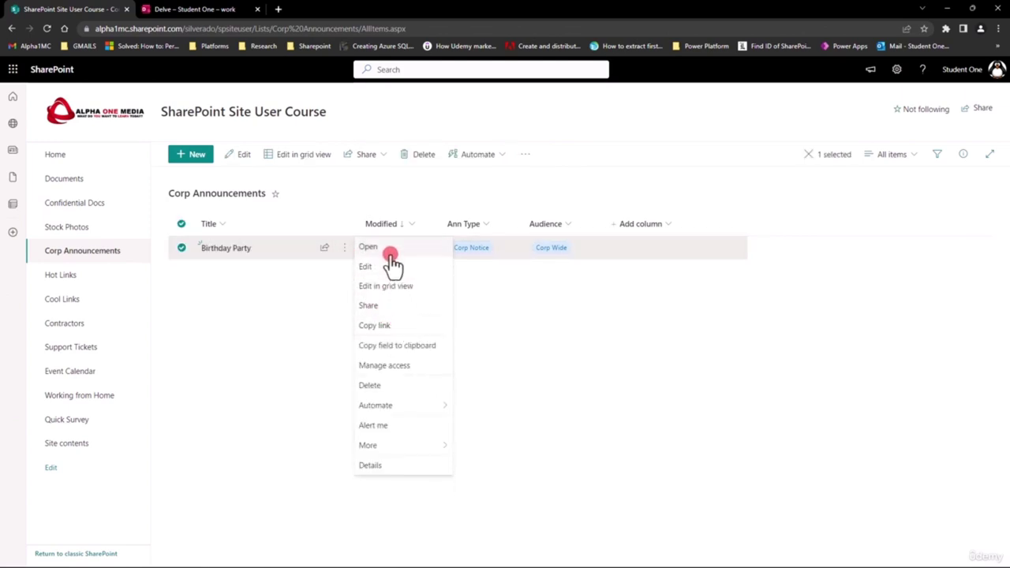
# Dismiss the Birthday Party sharing dialog and show that item's actions menu.
pyautogui.click(392, 305)
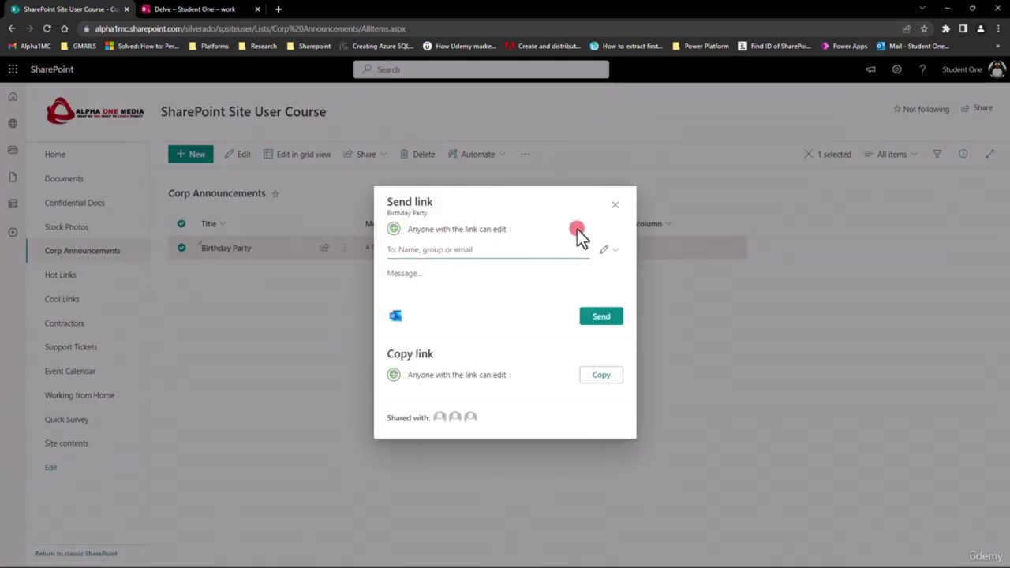
pyautogui.click(615, 205)
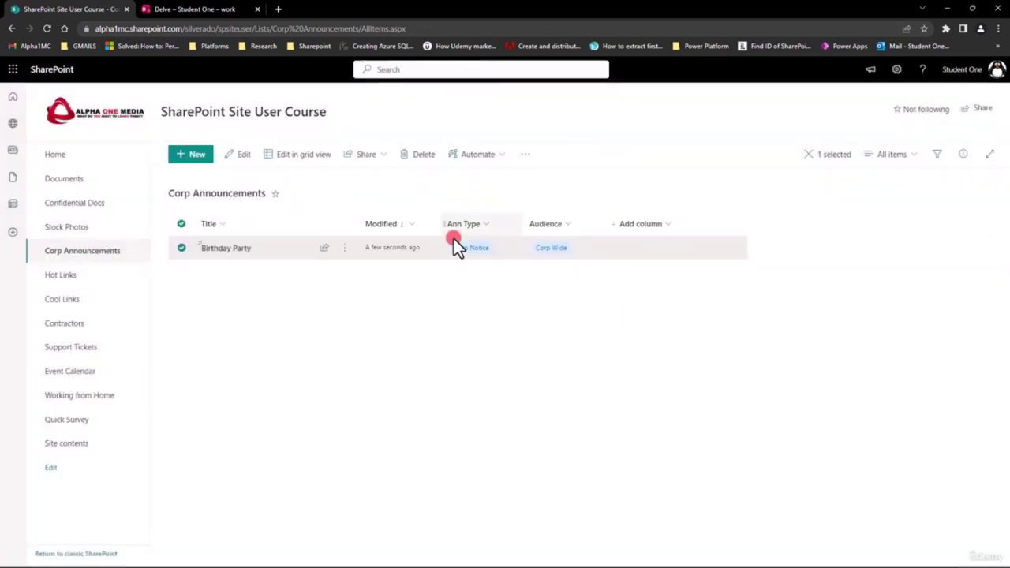
pyautogui.click(346, 251)
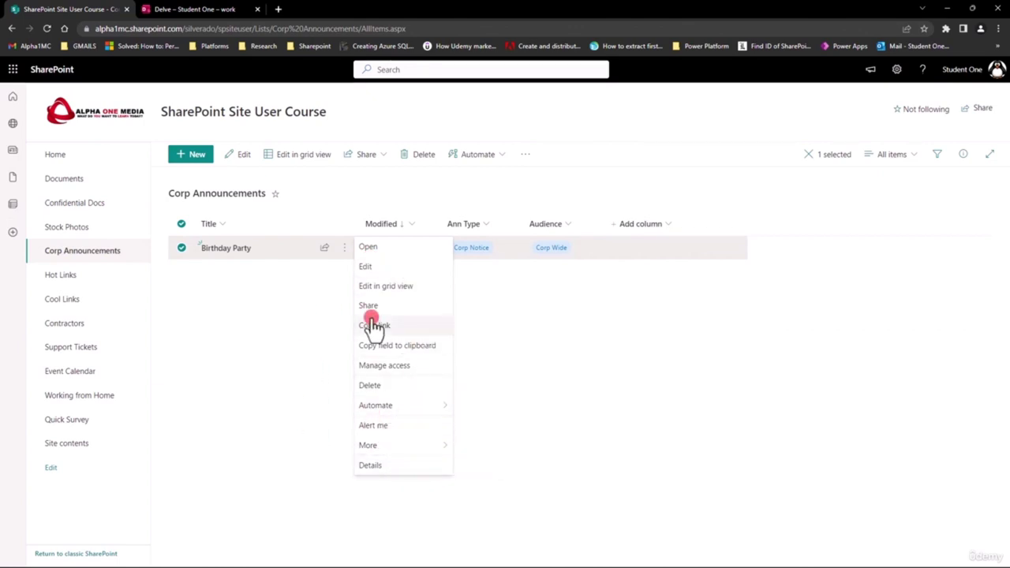
pyautogui.moveTo(409, 402)
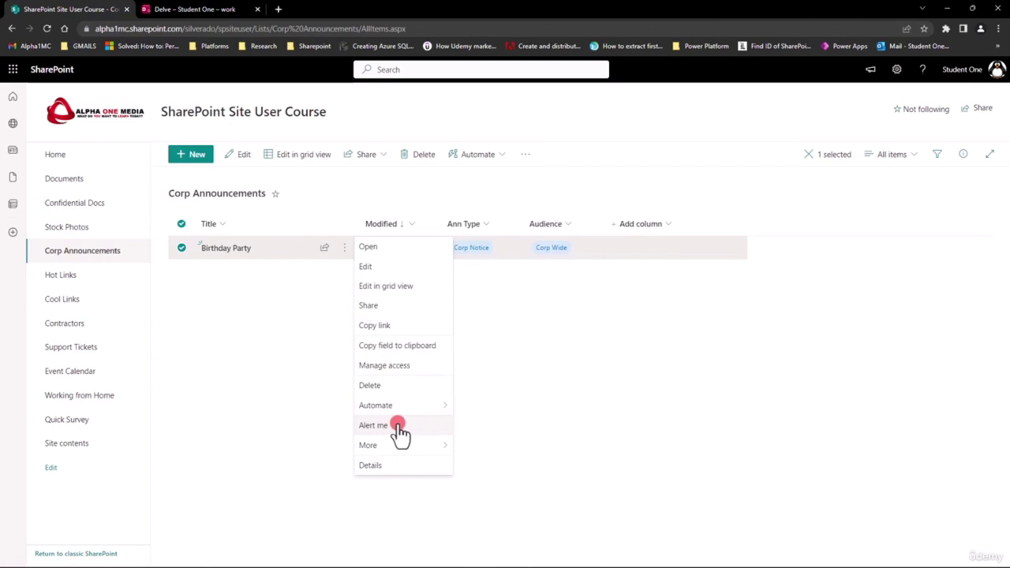
pyautogui.click(400, 430)
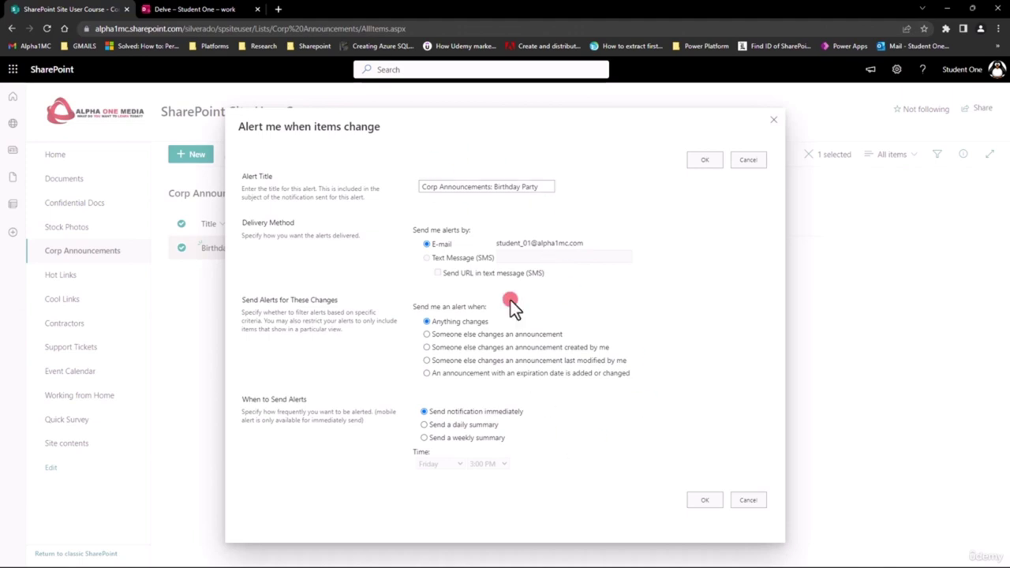
pyautogui.click(748, 501)
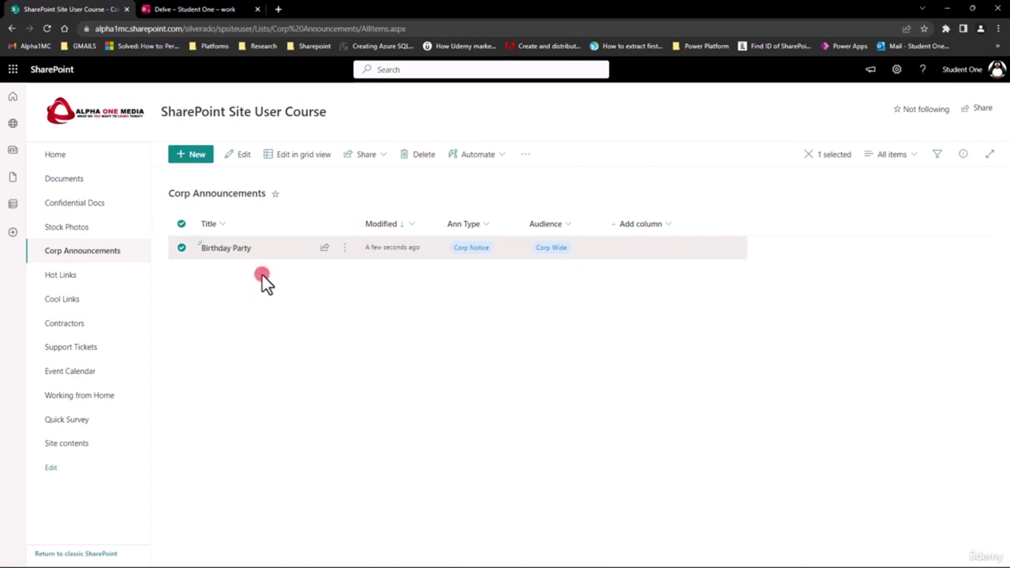
# Browse Stock Photos, Confidential Docs and Documents, ending back on Stock Photos.
pyautogui.click(70, 230)
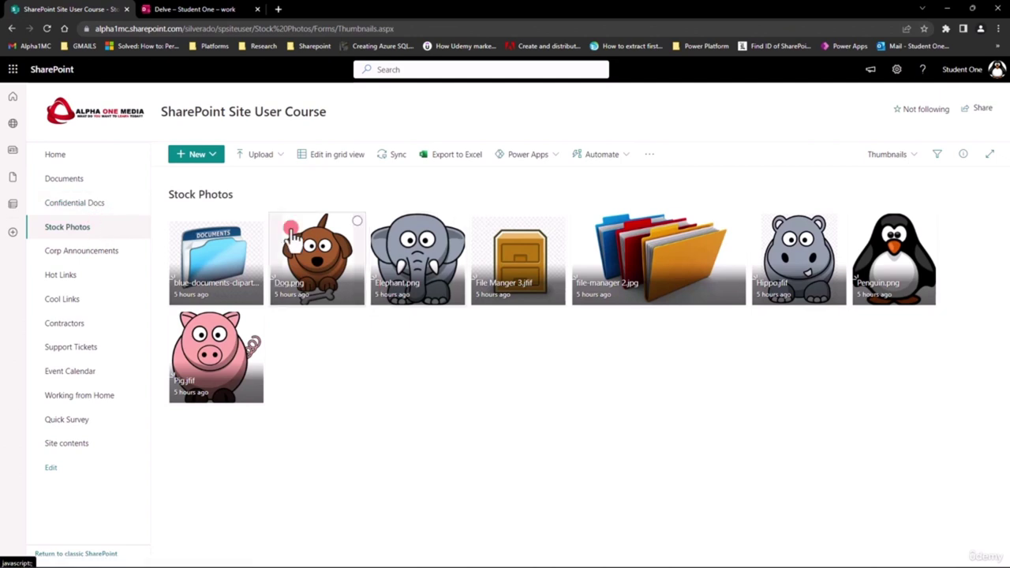
pyautogui.click(75, 205)
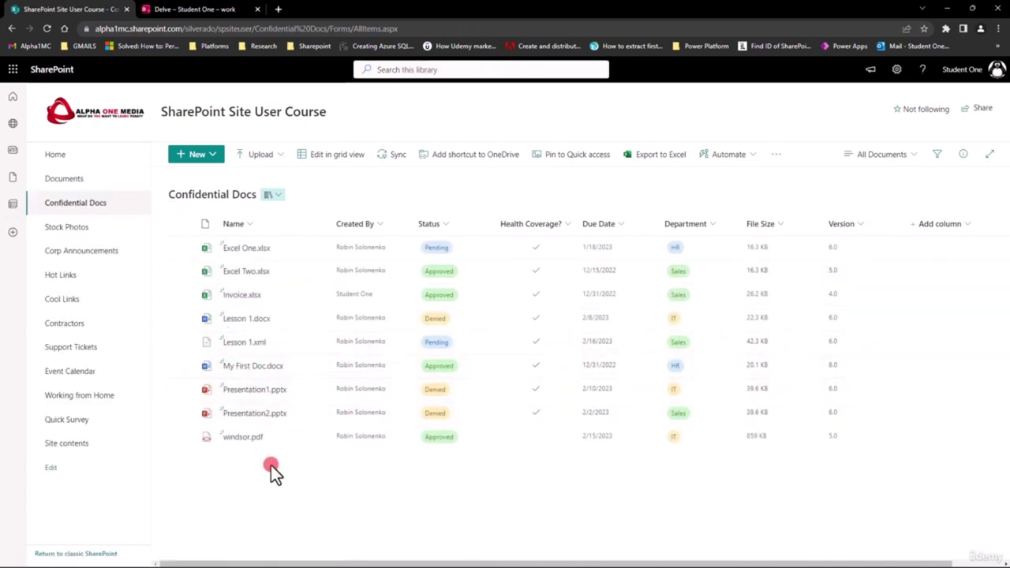
pyautogui.click(64, 178)
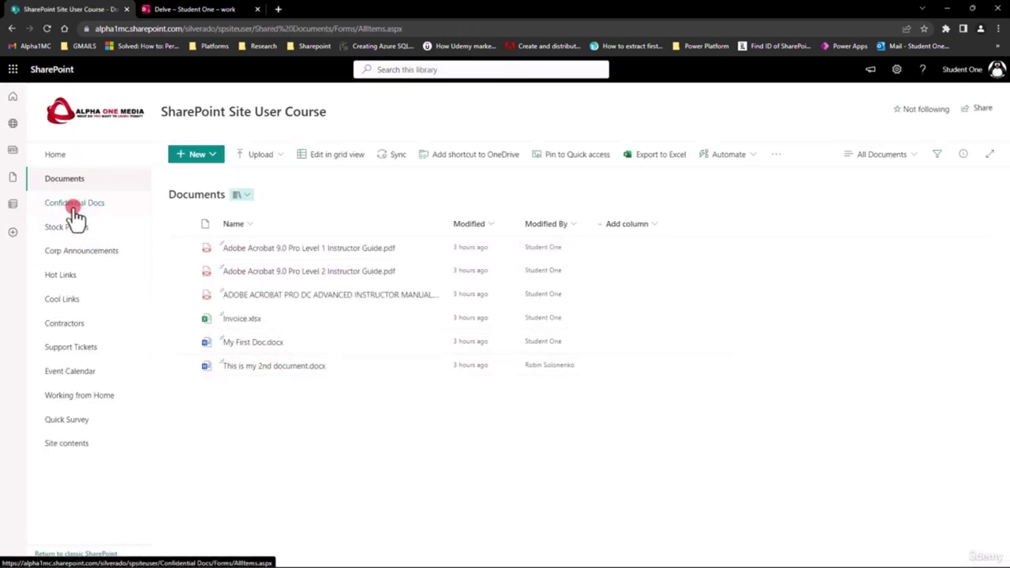
pyautogui.click(69, 227)
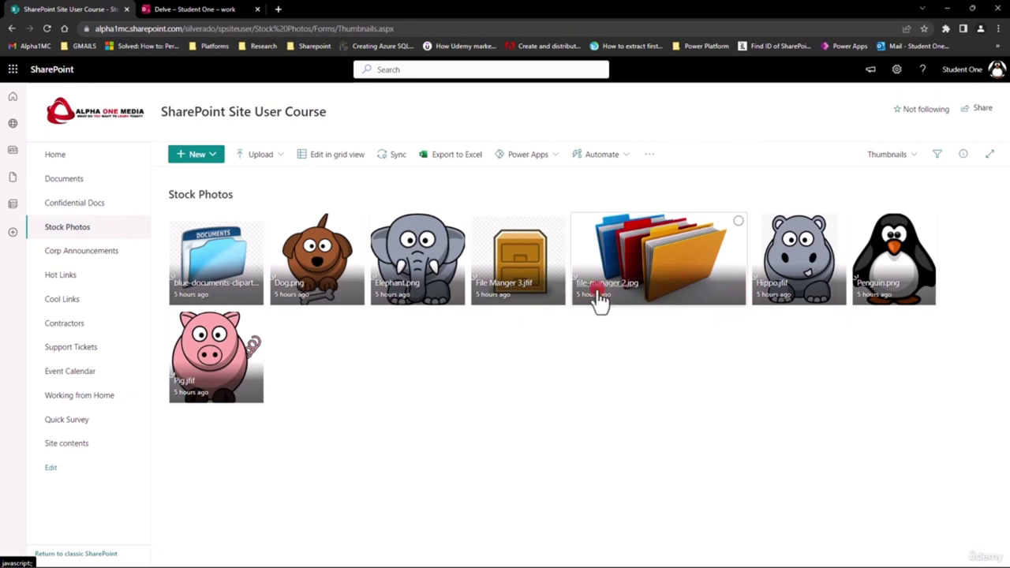
pyautogui.moveTo(660, 266)
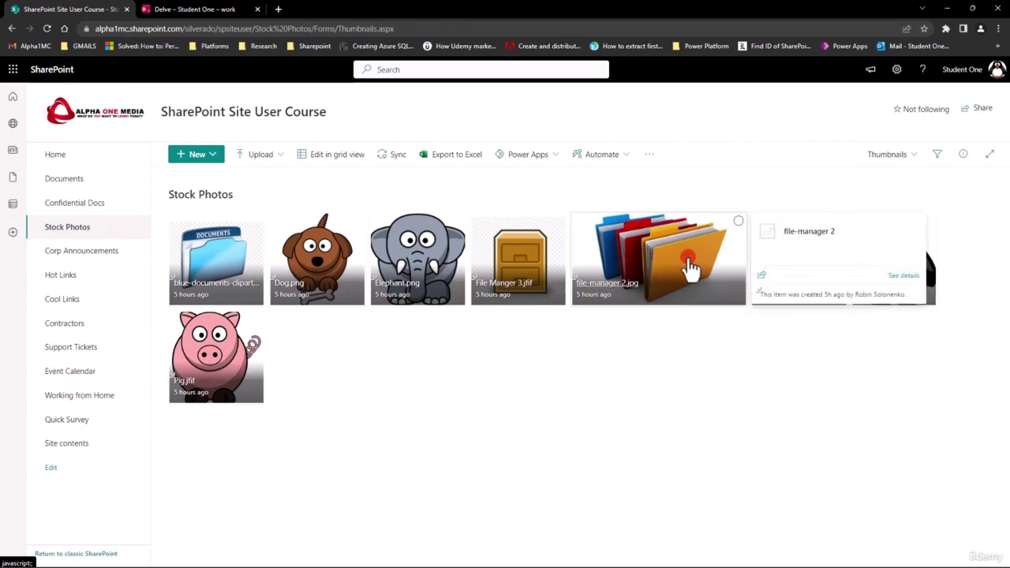
# Open the original file-manager 2.jpg image in its own browser tab.
pyautogui.click(673, 263)
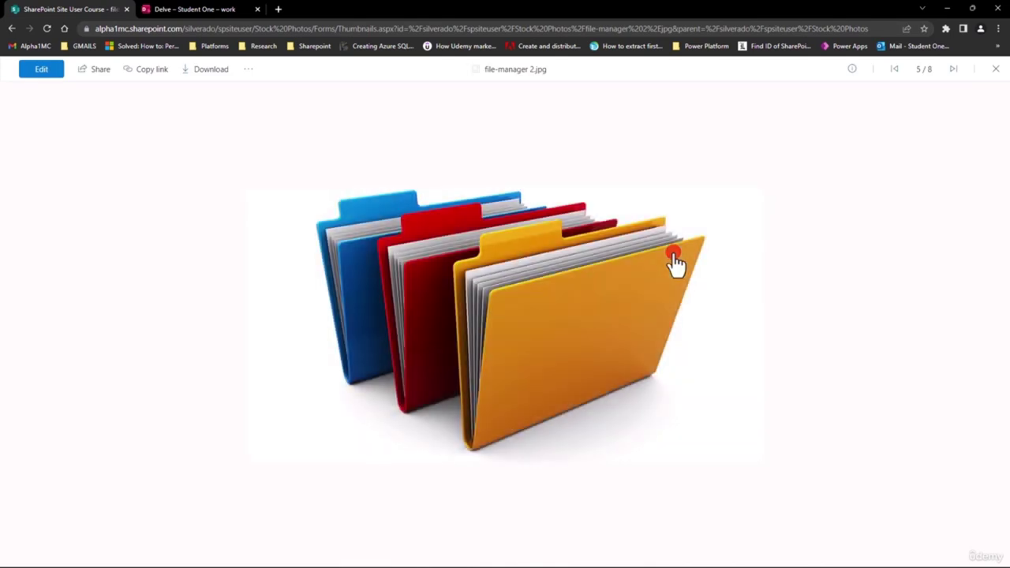
pyautogui.click(245, 71)
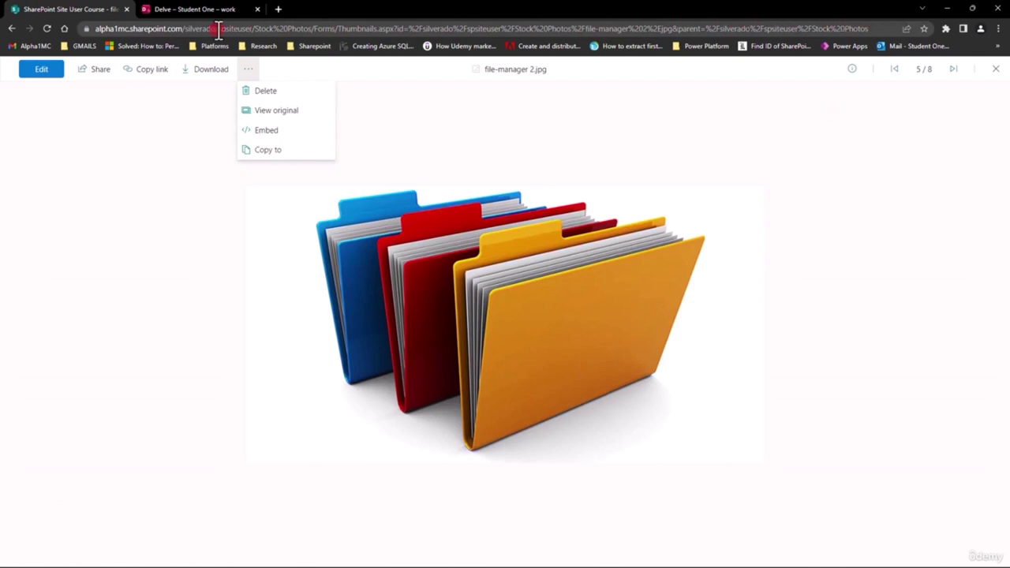
pyautogui.click(282, 113)
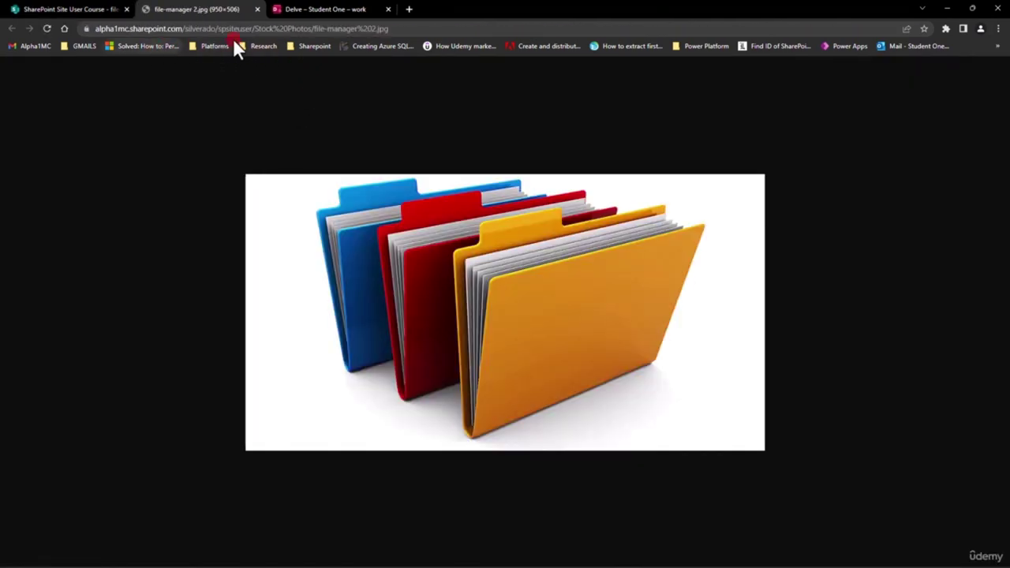
# Copy the image's web address and return to the Stock Photos library.
pyautogui.moveTo(419, 28); pyautogui.dragTo(45, 25)
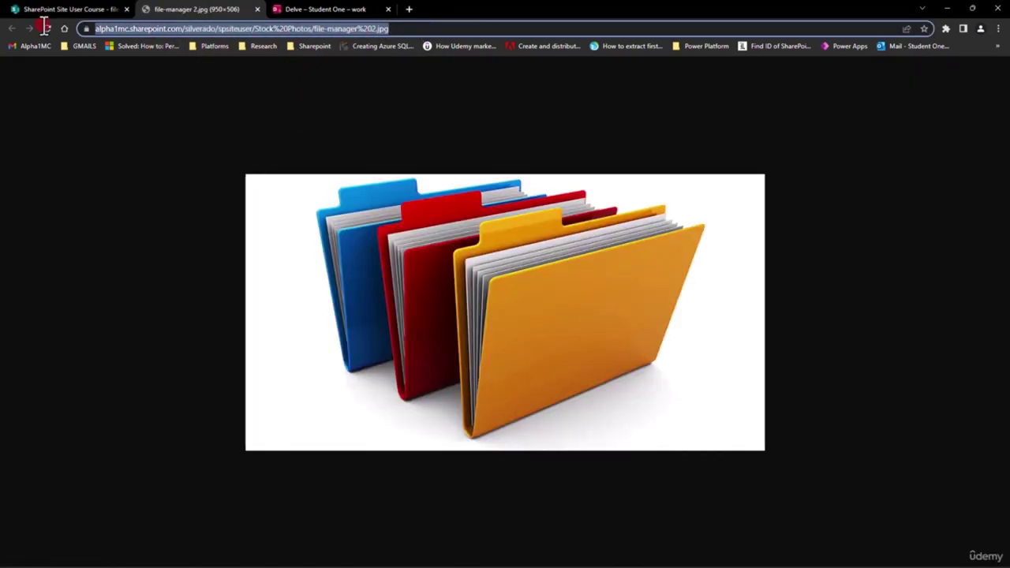
pyautogui.rightClick(247, 29)
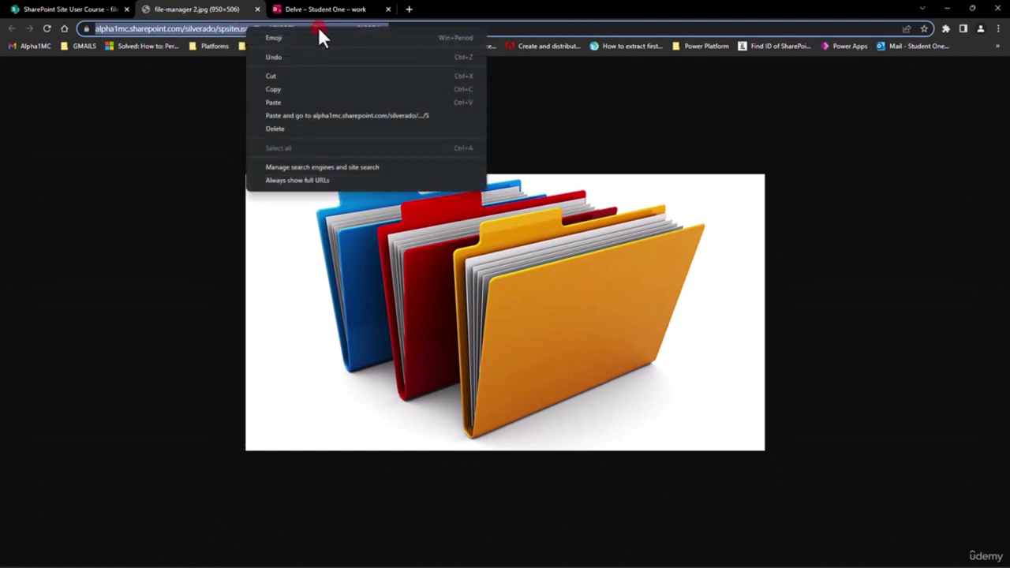
pyautogui.click(288, 92)
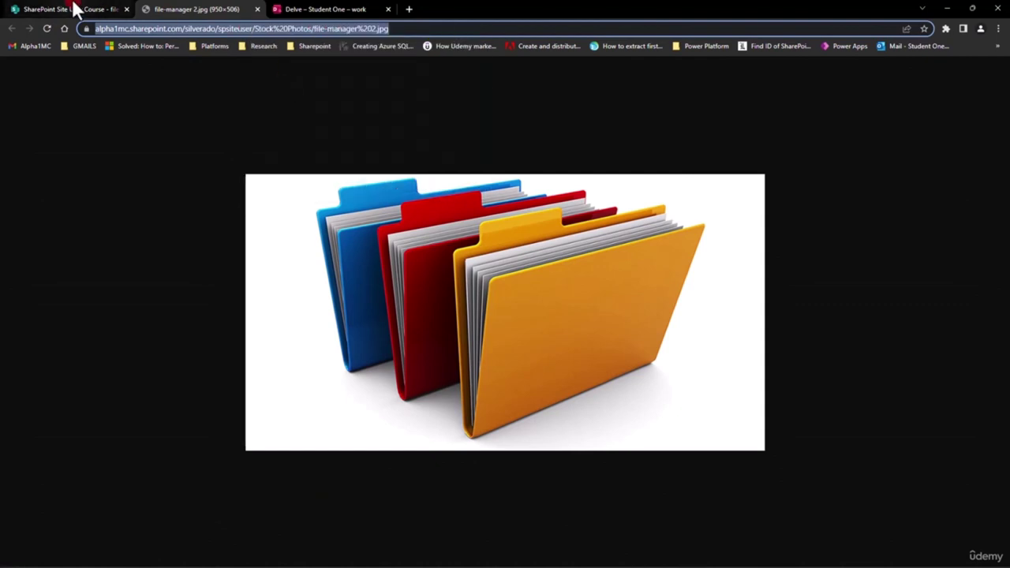
pyautogui.click(74, 10)
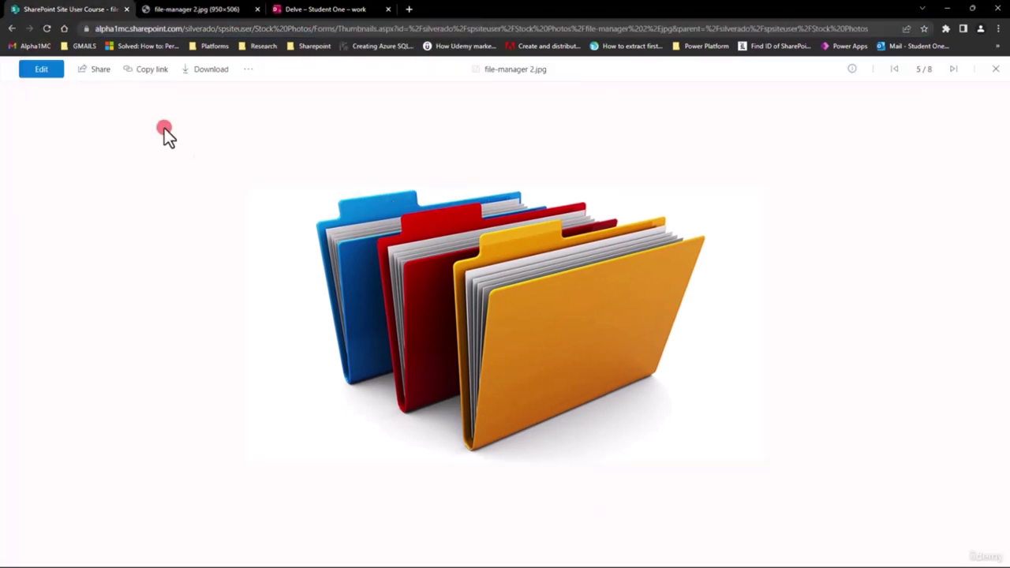
pyautogui.click(12, 28)
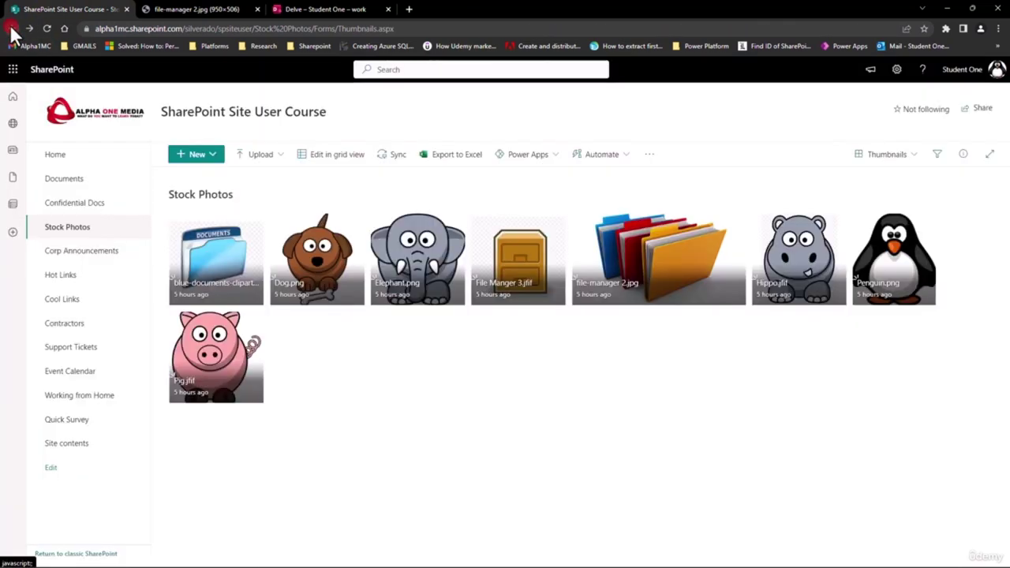
# Start a new Corp Announcements item titled 'Get Your Papers Ready!' and begin its body.
pyautogui.click(80, 260)
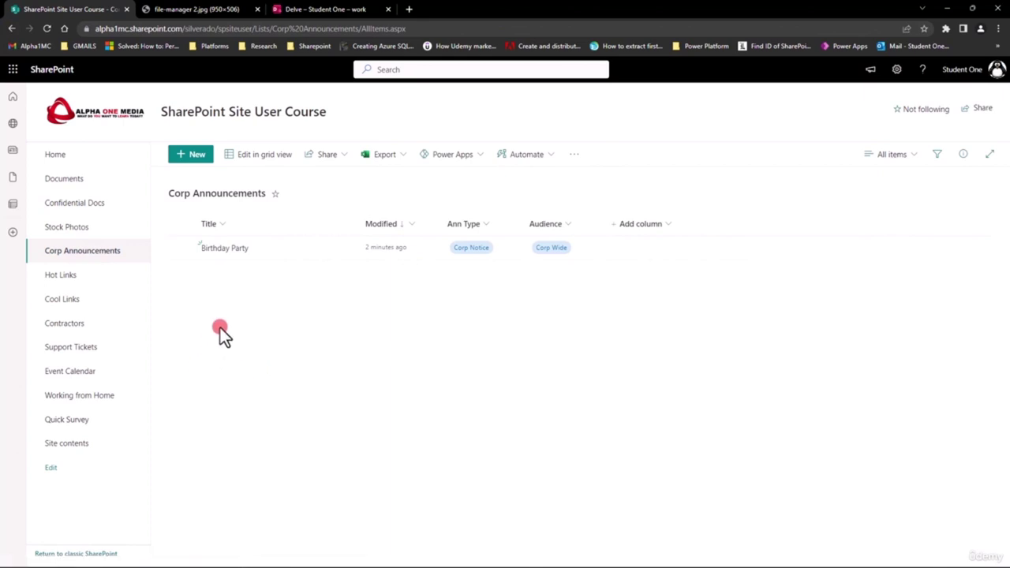
pyautogui.click(201, 160)
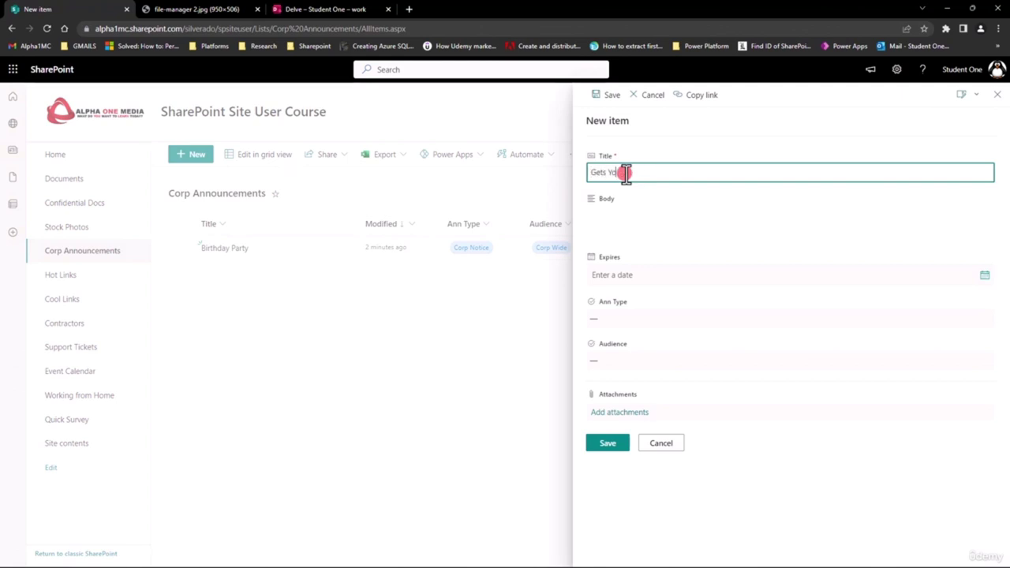
pyautogui.write('Get Your Super s')
pyautogui.click(616, 225)
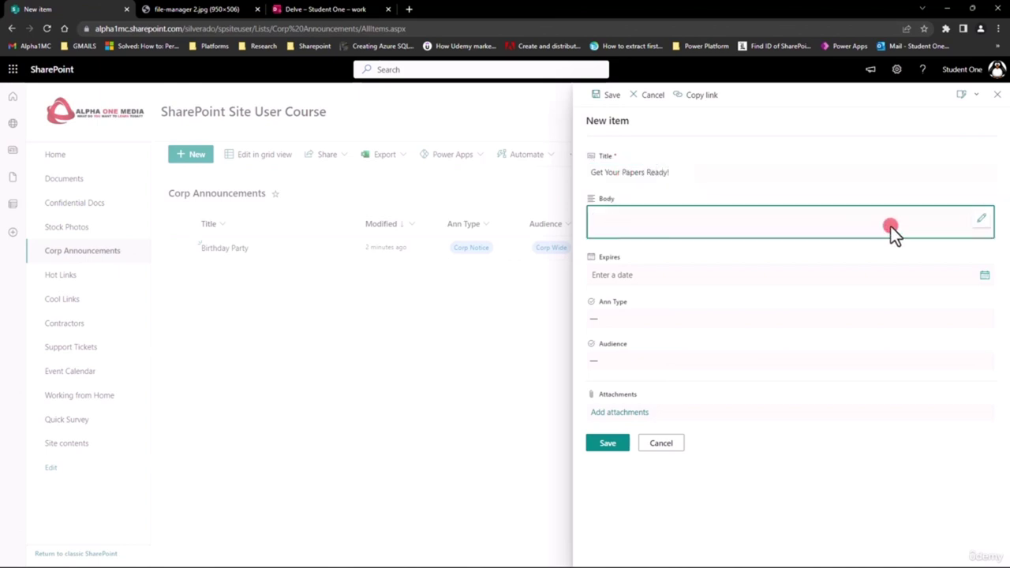
pyautogui.click(982, 221)
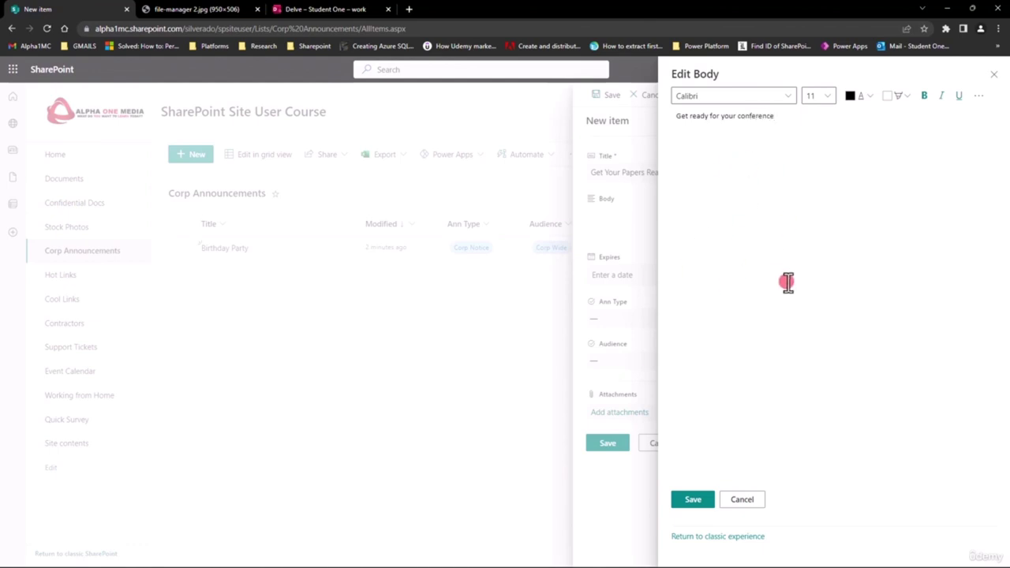
# Insert the copied file-manager 2.jpg image into the body below the text and save it.
pyautogui.click(981, 101)
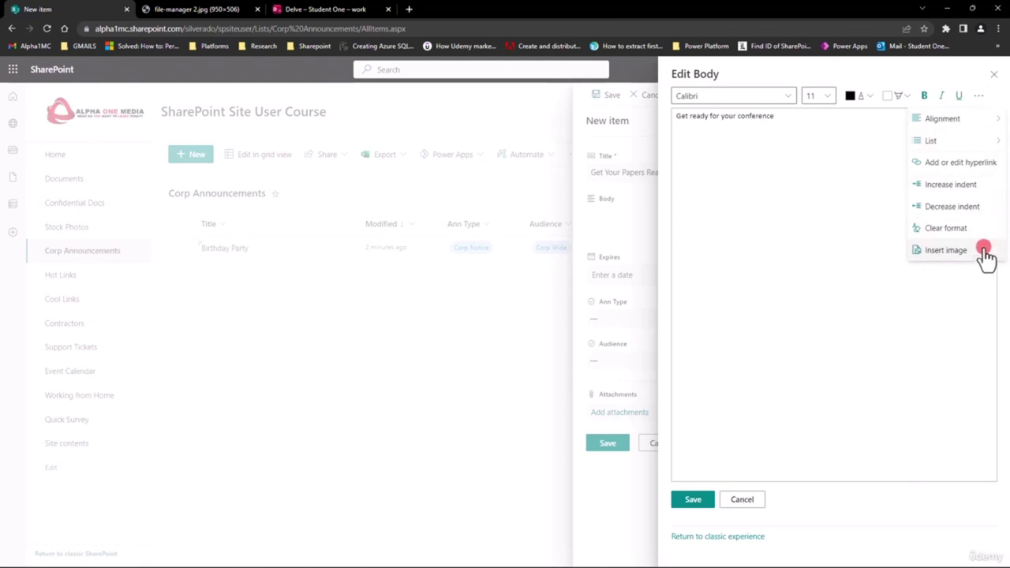
pyautogui.click(957, 251)
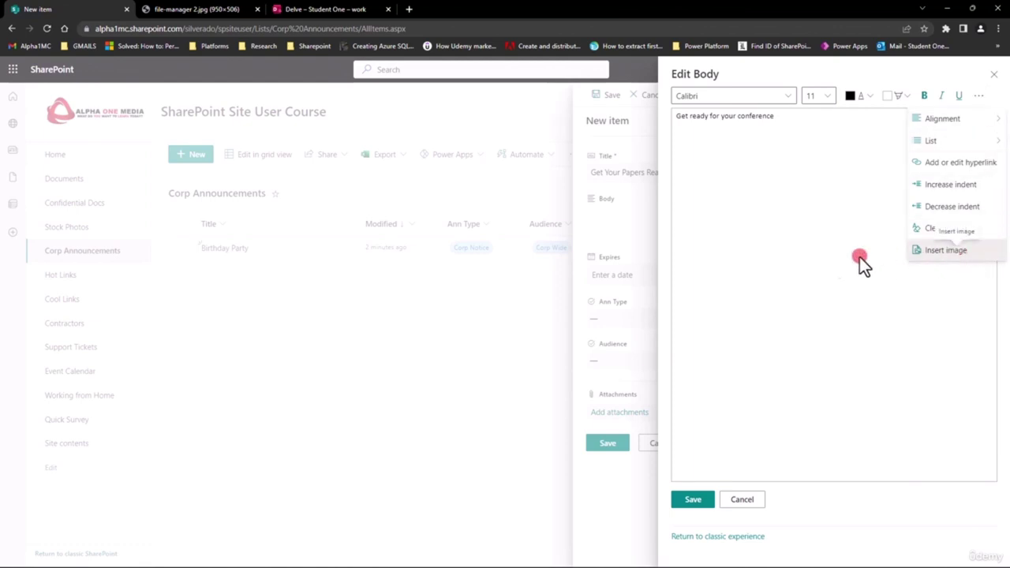
pyautogui.hotkey('ctrl', 'v')
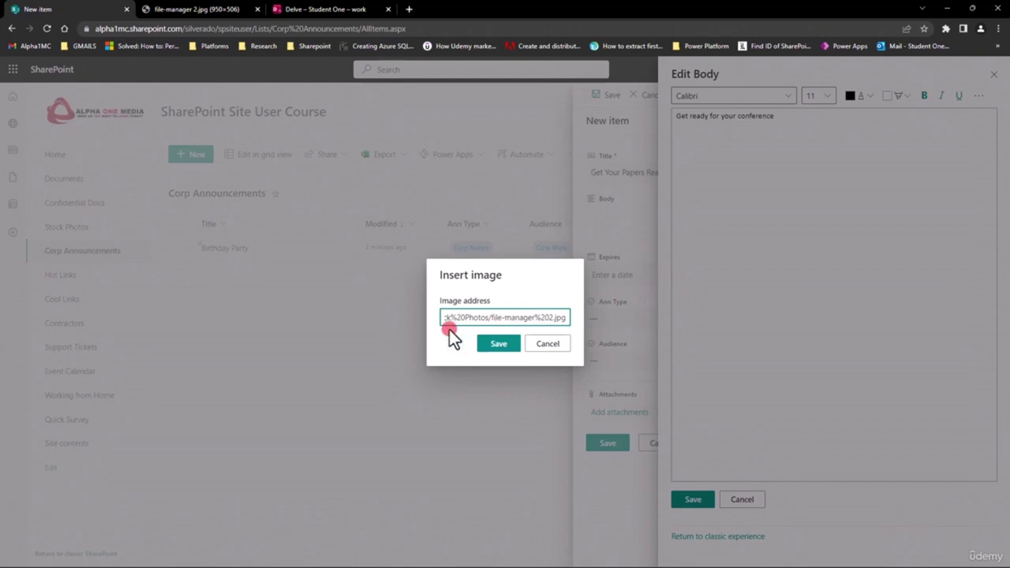
pyautogui.moveTo(451, 317); pyautogui.dragTo(365, 313)
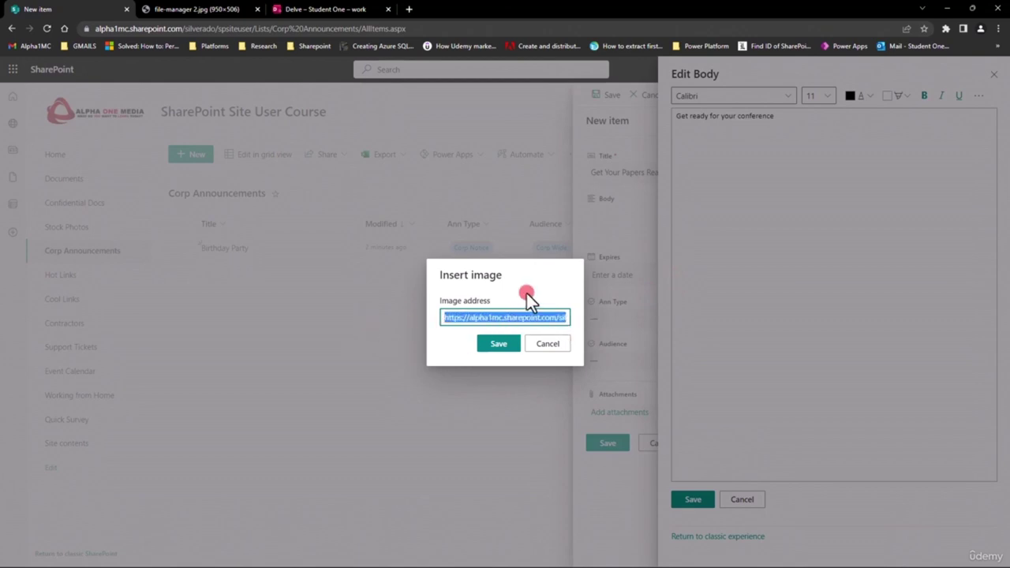
pyautogui.click(498, 344)
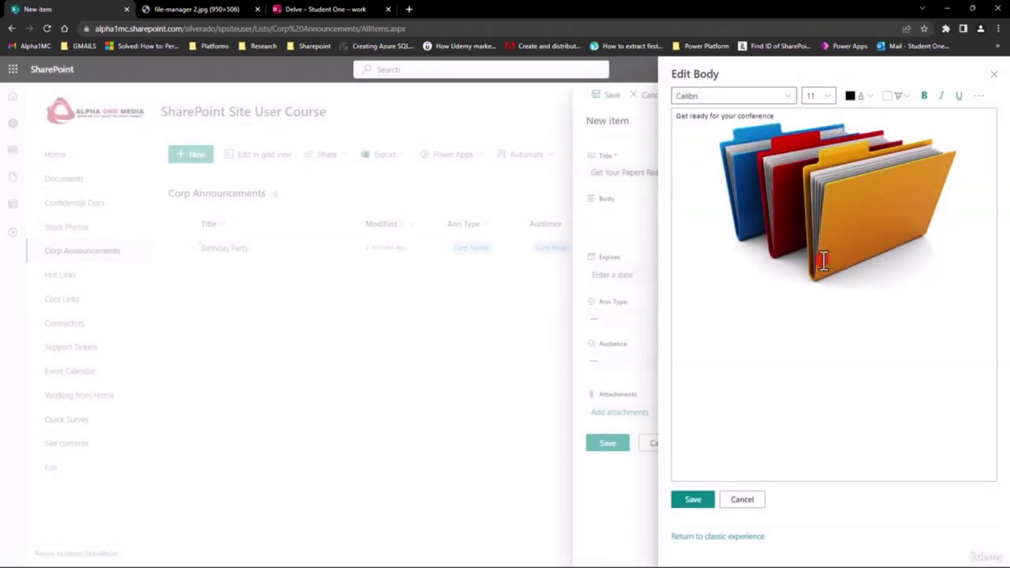
pyautogui.click(810, 113)
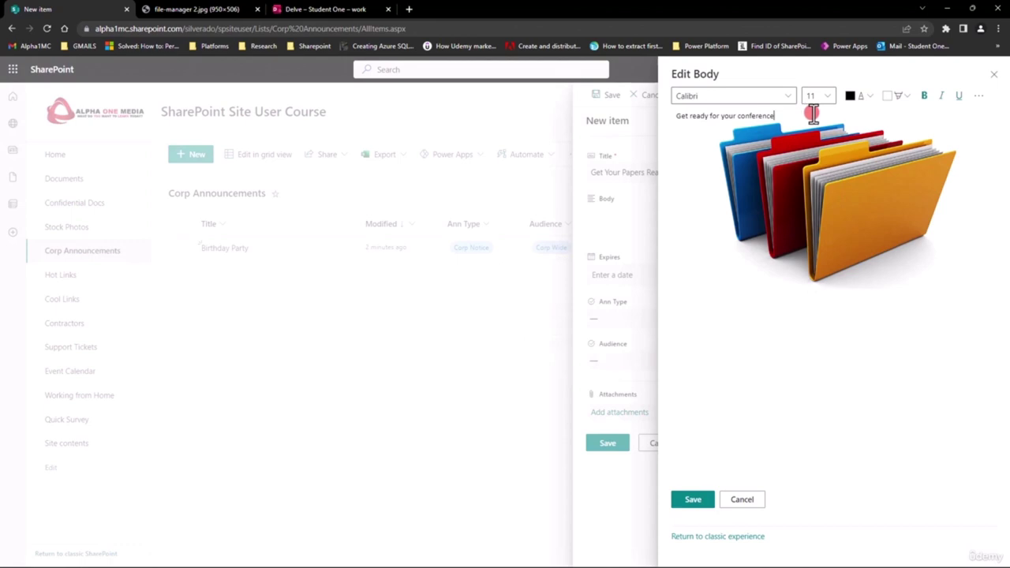
pyautogui.press('Return')
pyautogui.click(693, 500)
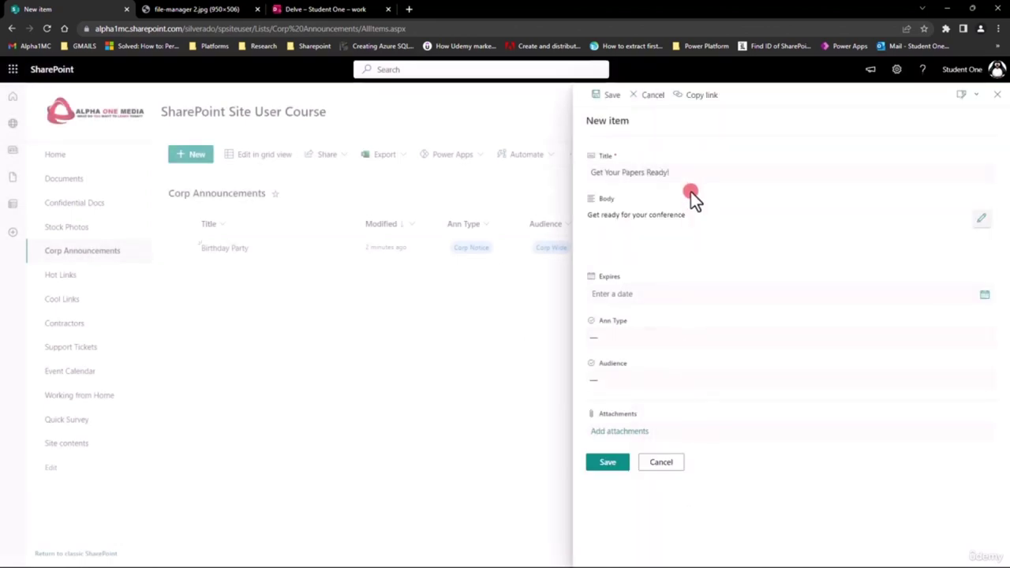
# Set Ann Type to Corp Notice and Audience to Sales Team.
pyautogui.click(641, 340)
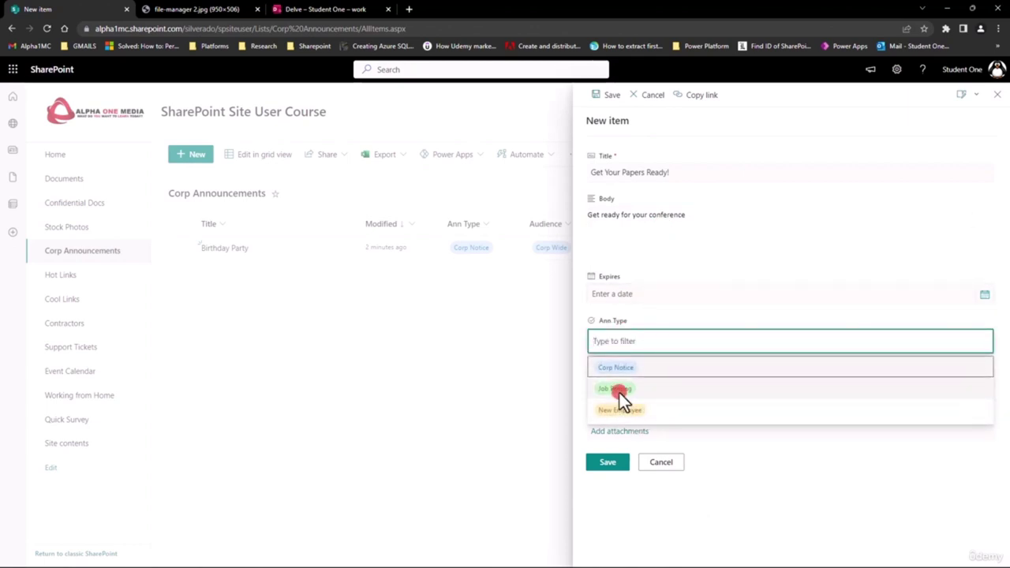
pyautogui.click(630, 369)
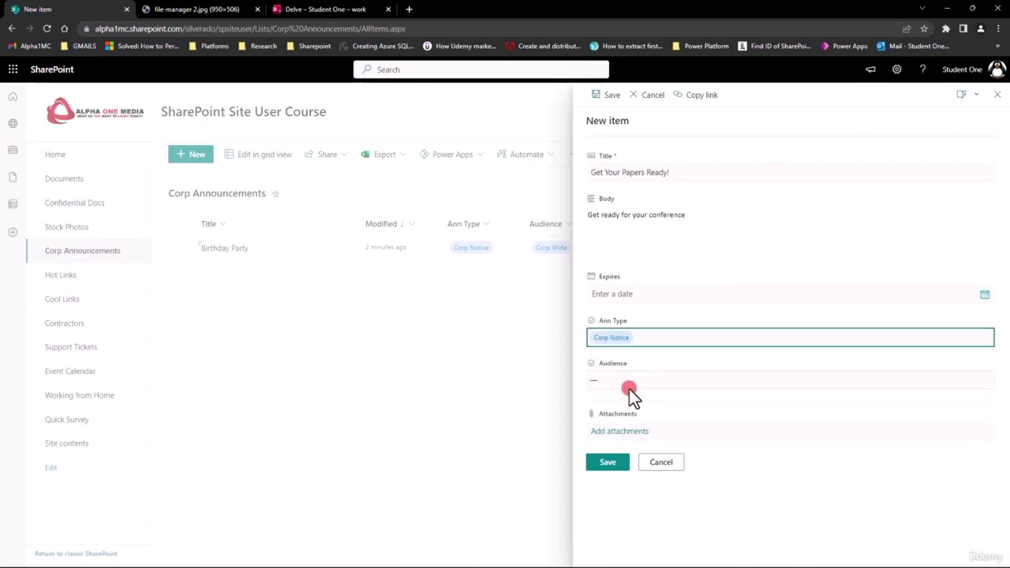
pyautogui.click(628, 381)
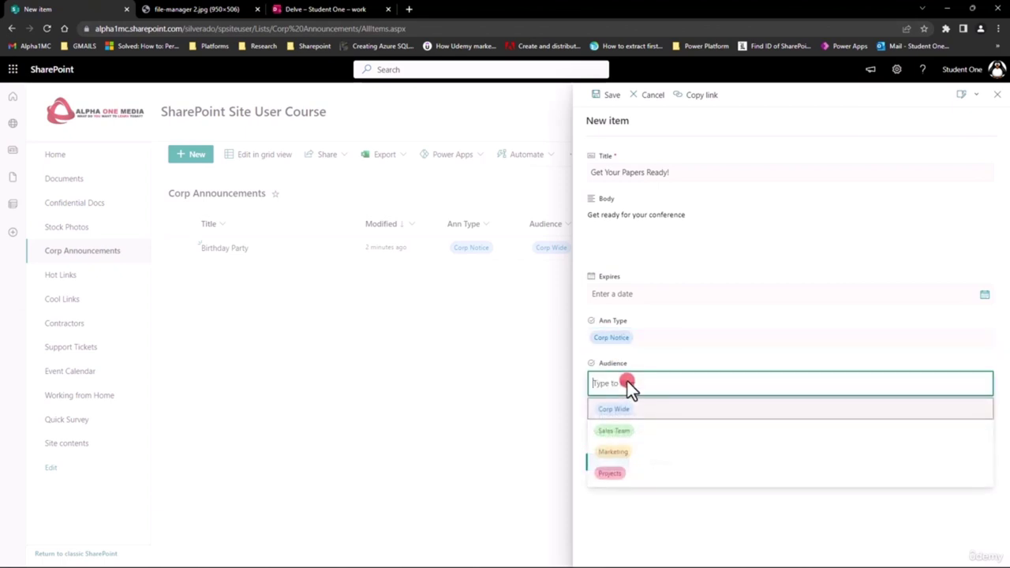
pyautogui.click(619, 435)
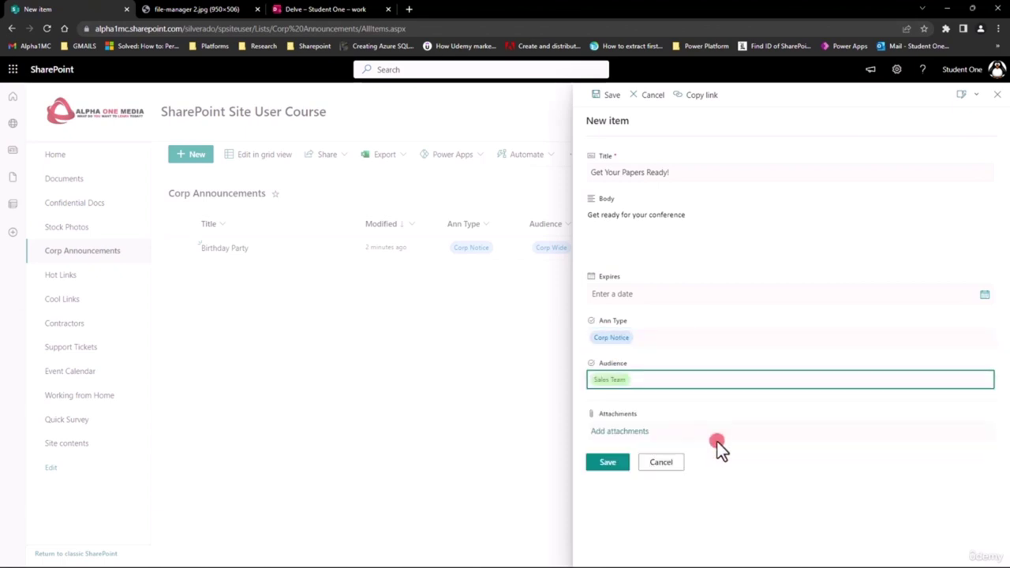
# Attach windsor.pdf from Downloads and save the announcement.
pyautogui.click(614, 432)
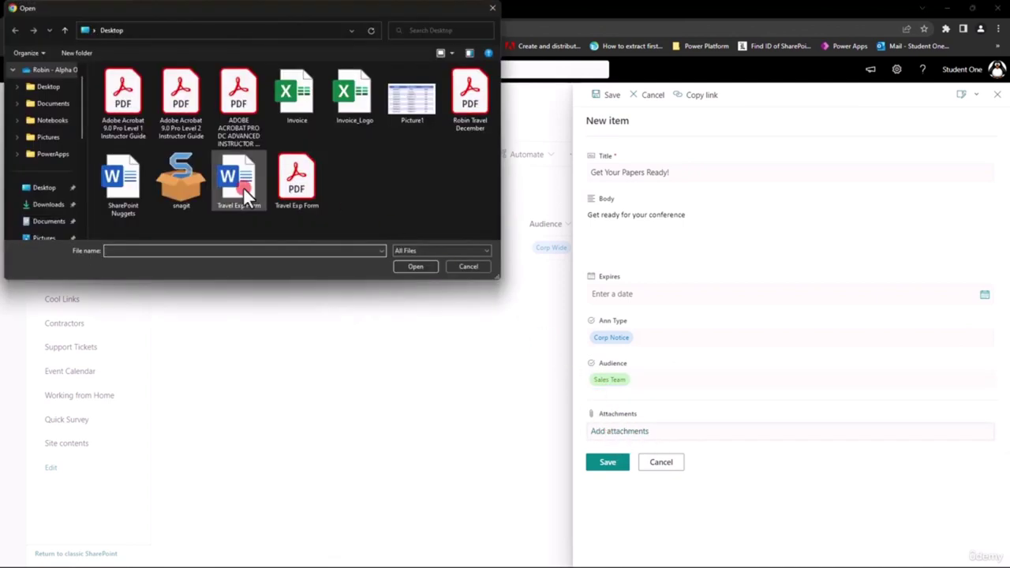
pyautogui.click(46, 205)
pyautogui.click(123, 107)
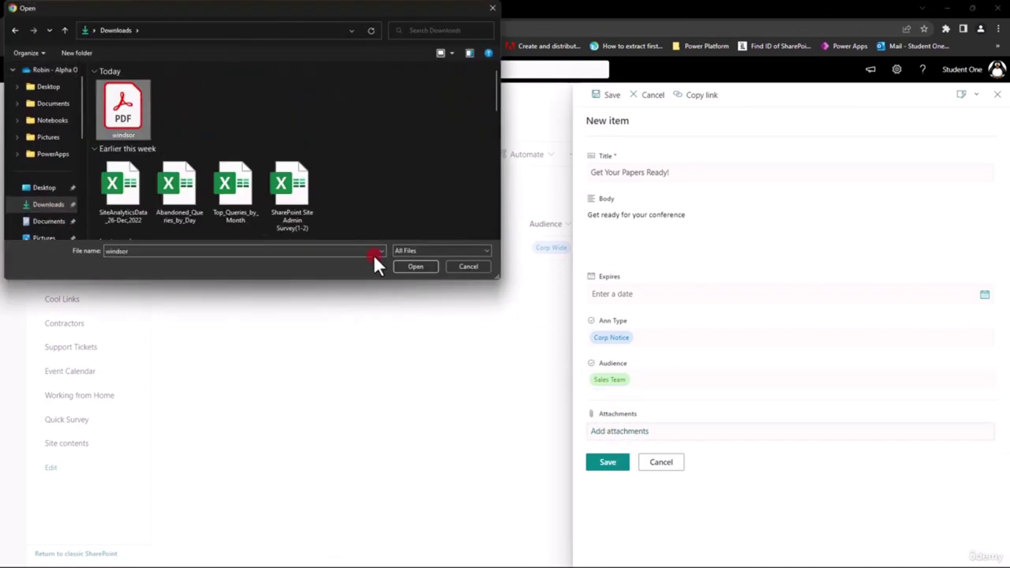
pyautogui.click(413, 267)
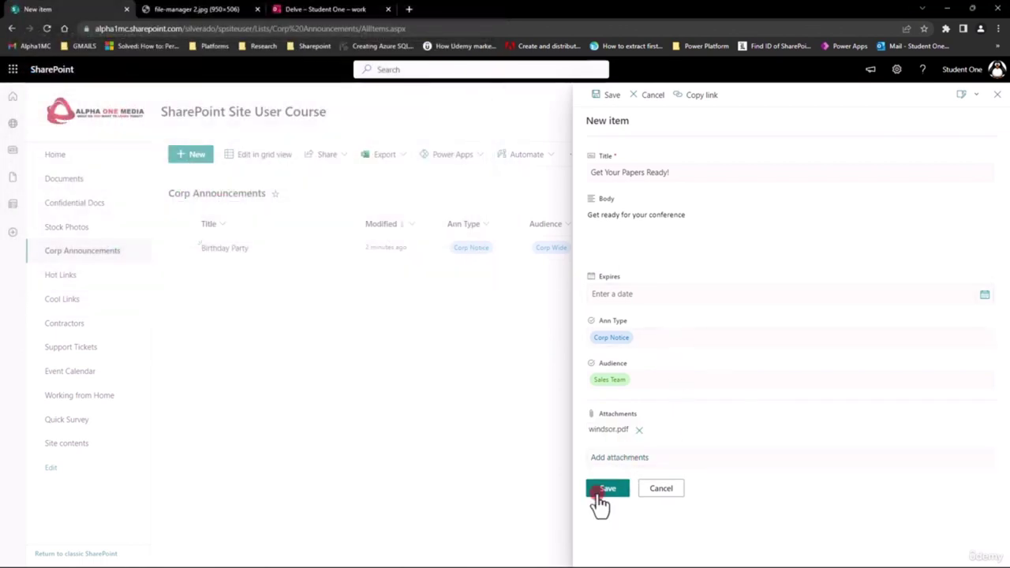
pyautogui.click(610, 490)
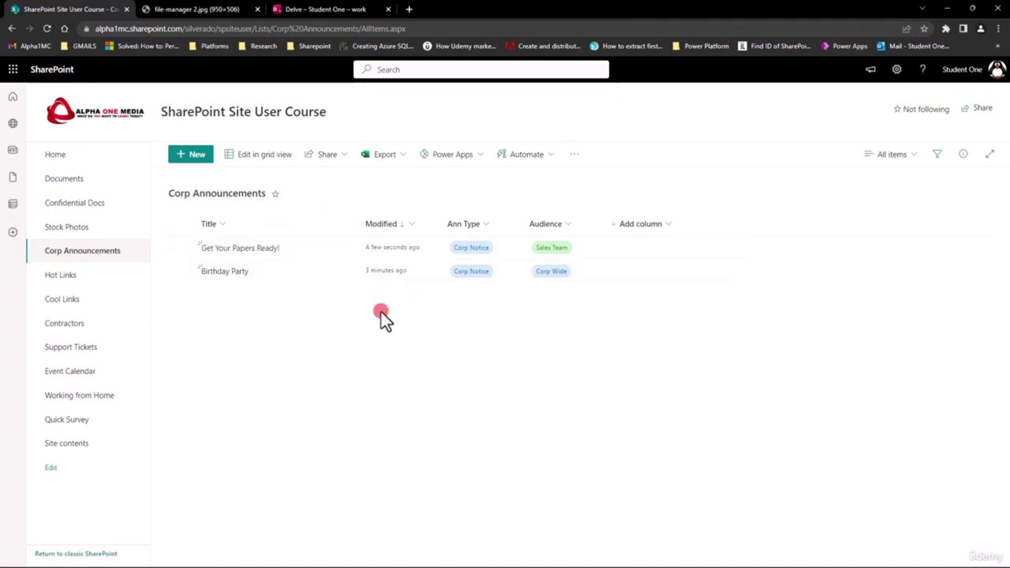
# Create a new list view named Sales Team.
pyautogui.click(912, 155)
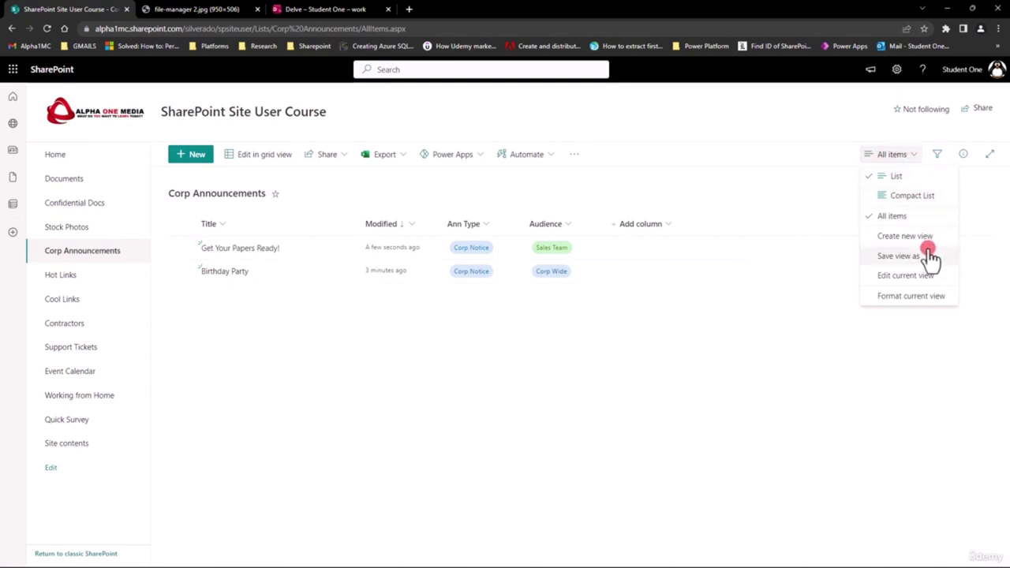
pyautogui.click(906, 241)
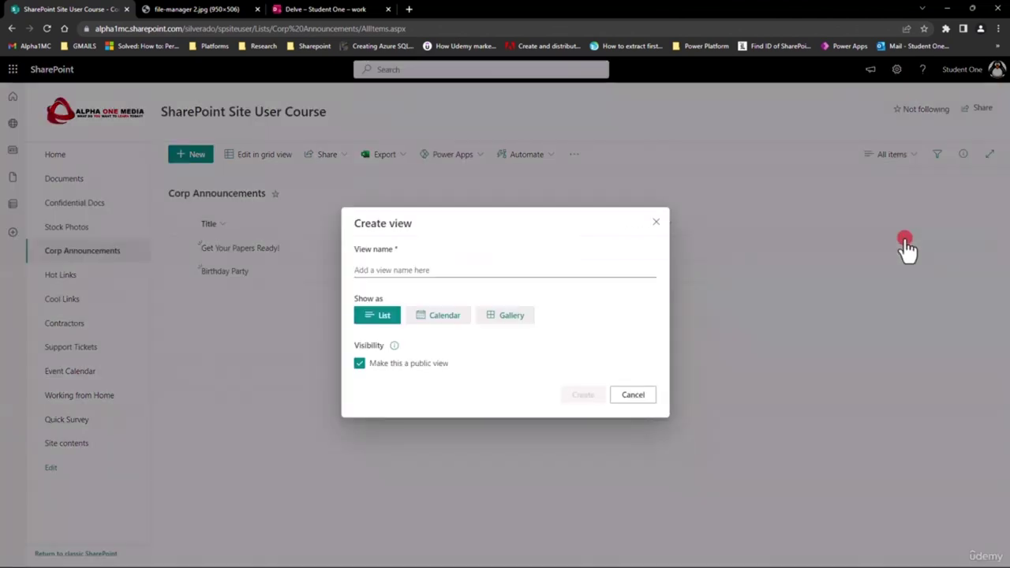
pyautogui.click(400, 267)
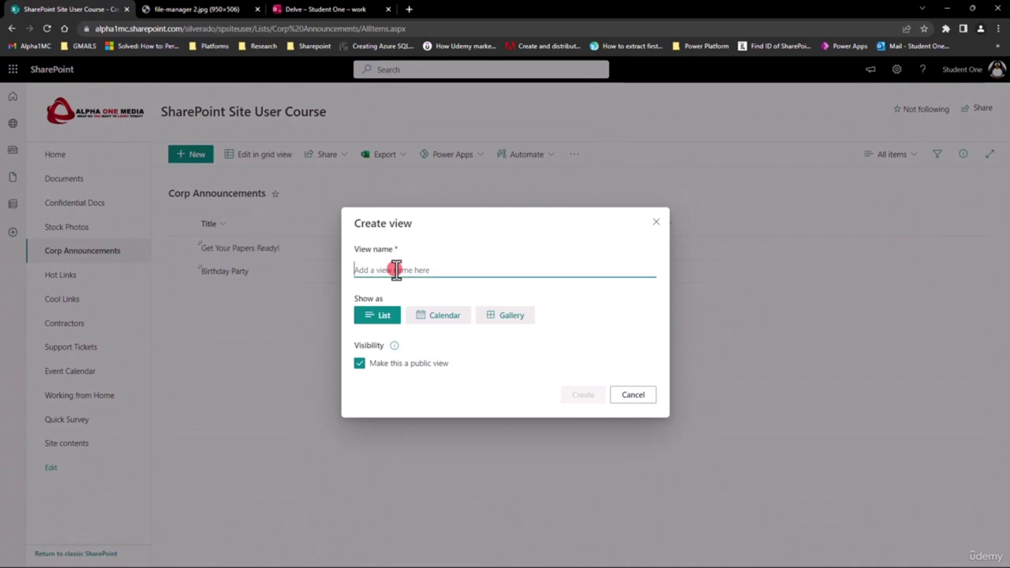
pyautogui.write('Sales Team')
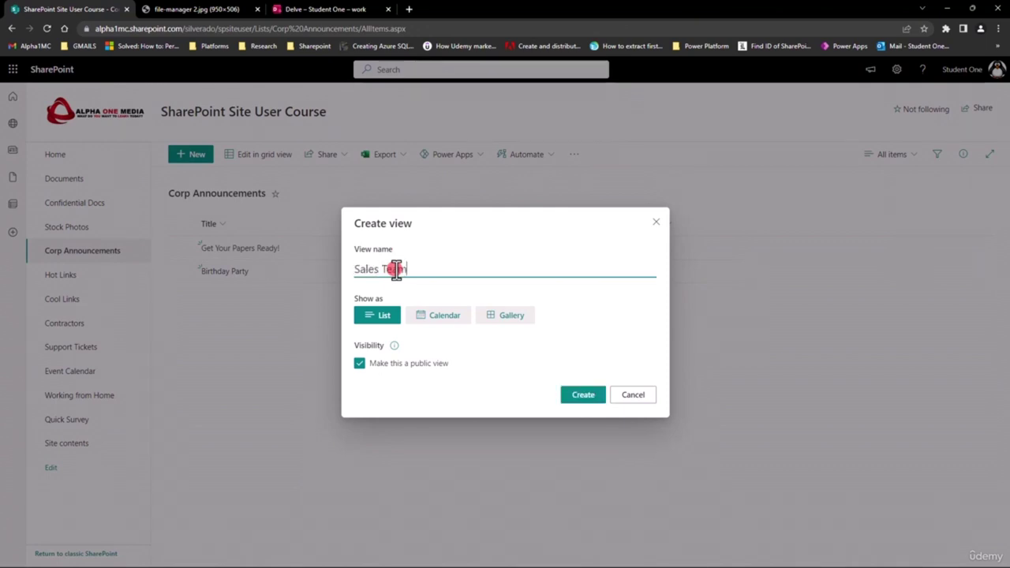
pyautogui.click(578, 400)
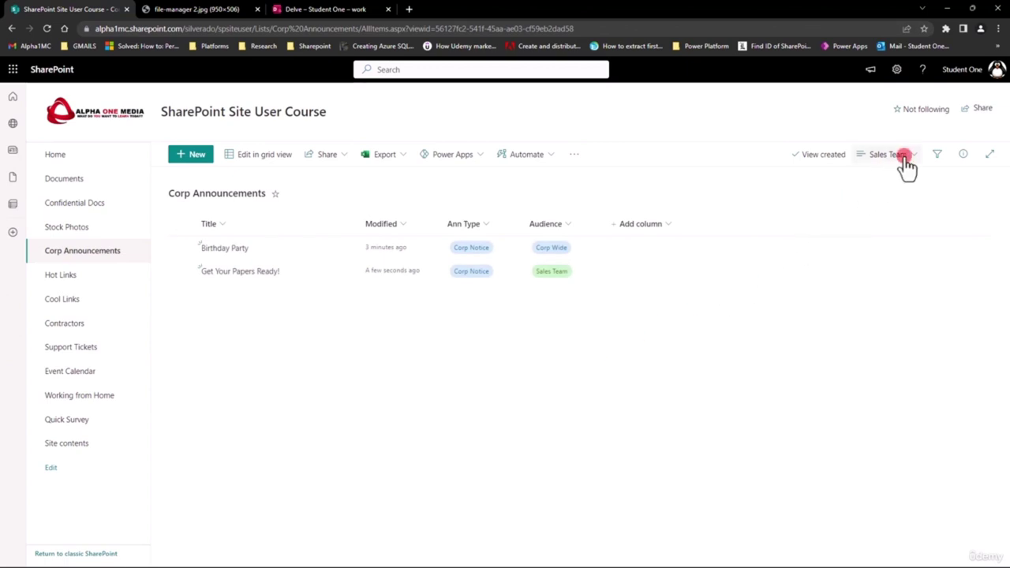
# Filter the Sales Team view to Audience is equal to Sales Team.
pyautogui.click(903, 156)
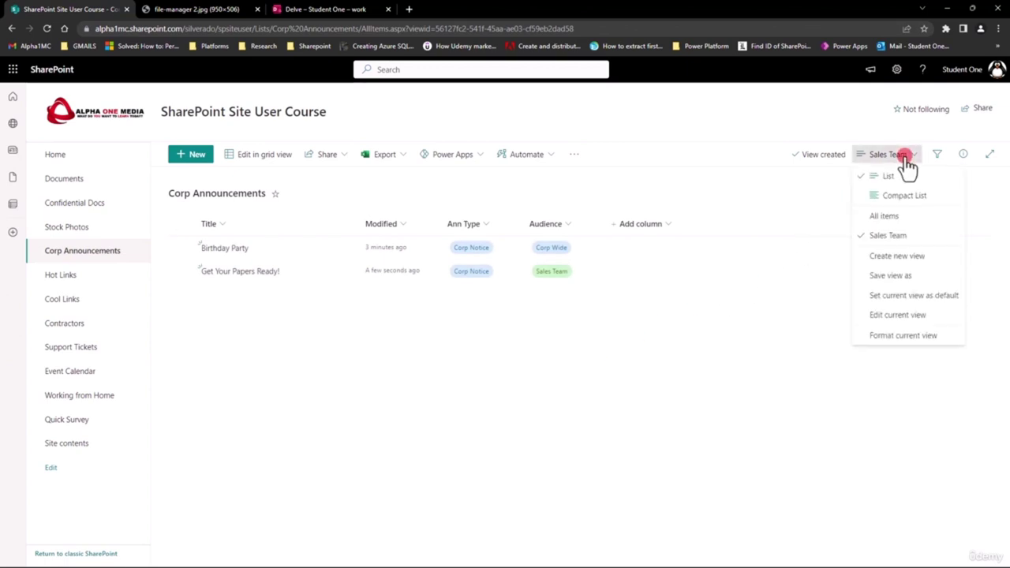
pyautogui.click(900, 315)
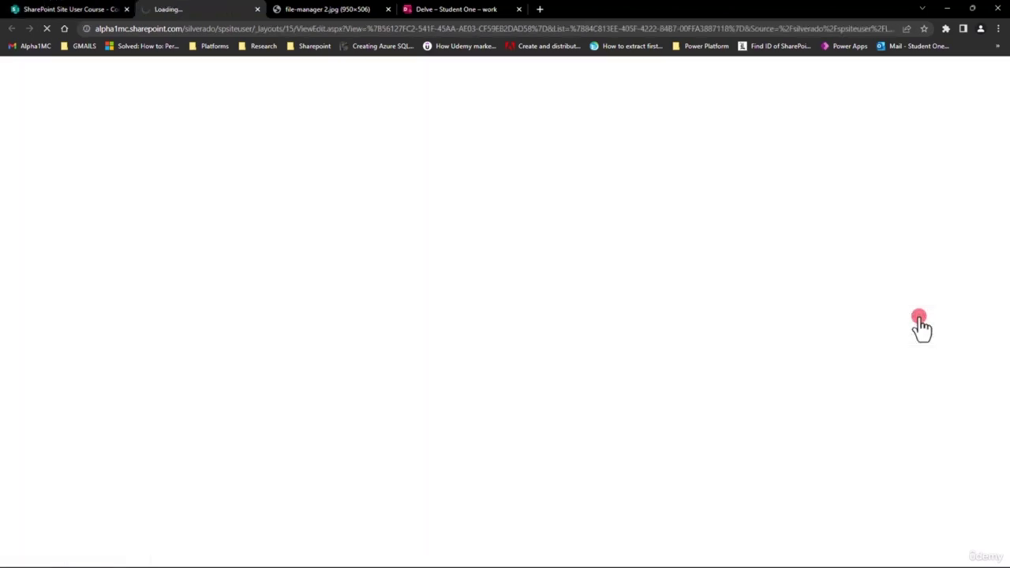
pyautogui.scroll(-10, 660, 370)
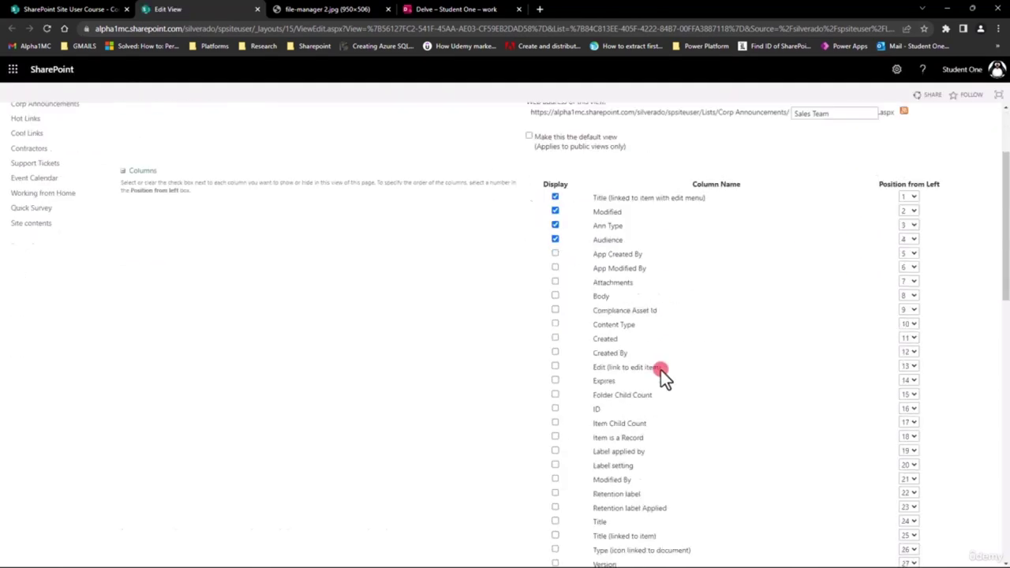
pyautogui.scroll(-3, 659, 370)
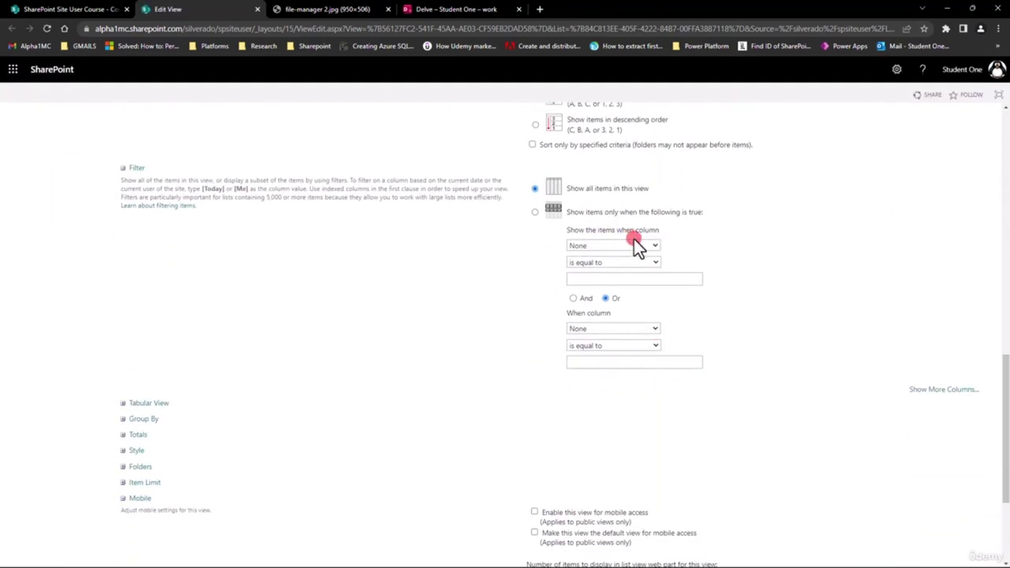
pyautogui.click(657, 241)
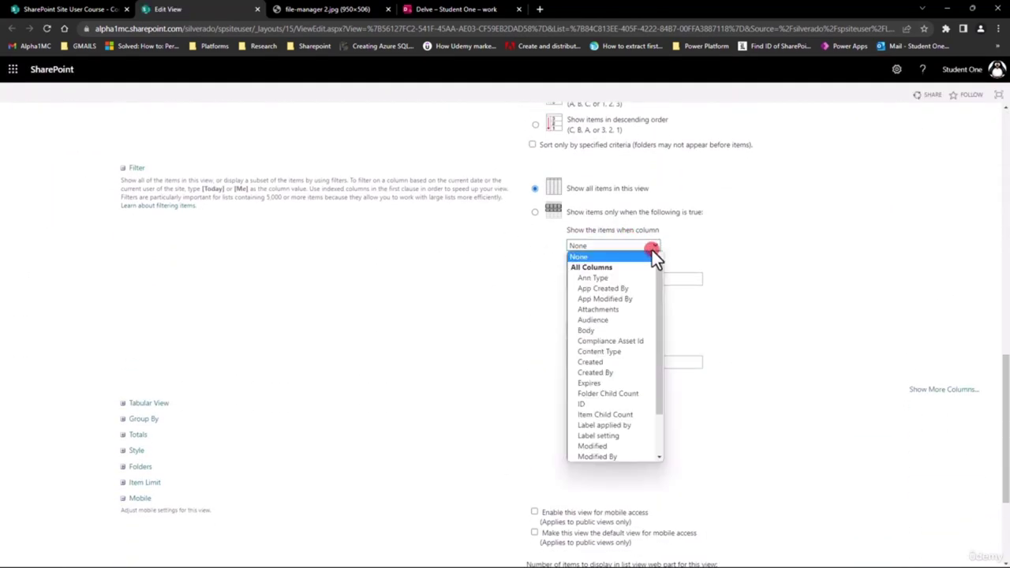
pyautogui.click(618, 319)
pyautogui.click(602, 280)
pyautogui.write('Sales Team')
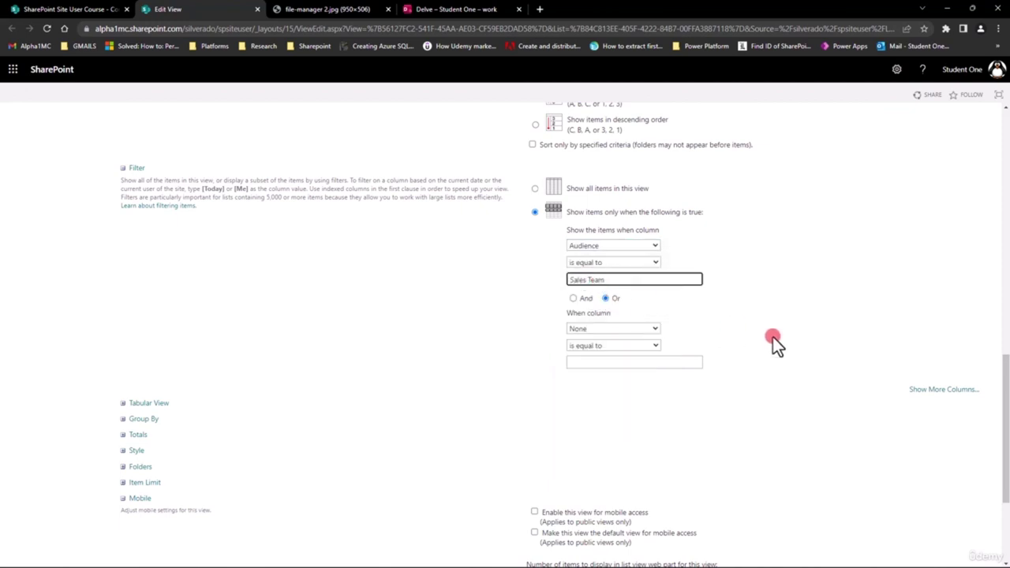
pyautogui.scroll(-2, 773, 340)
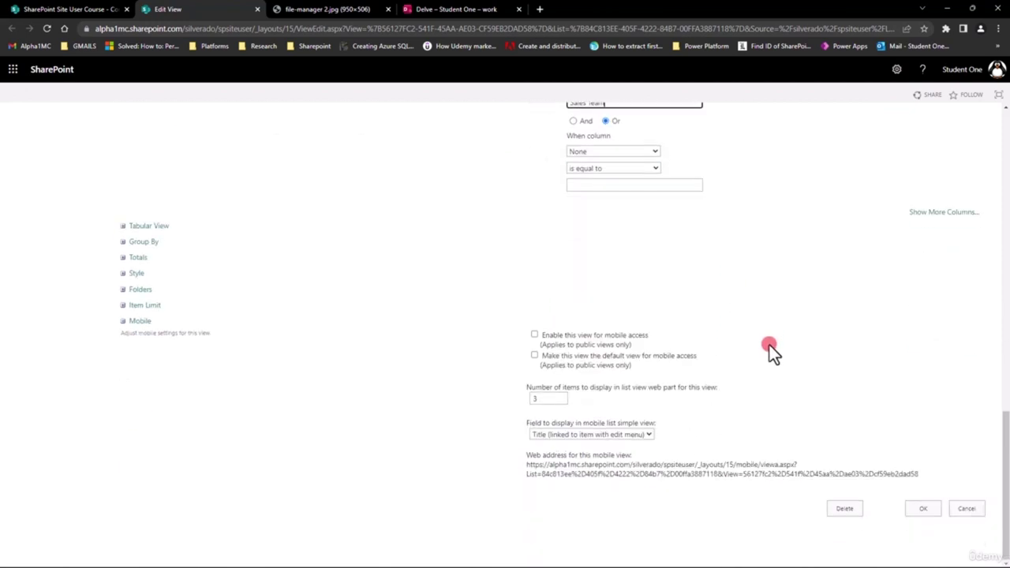
pyautogui.click(920, 509)
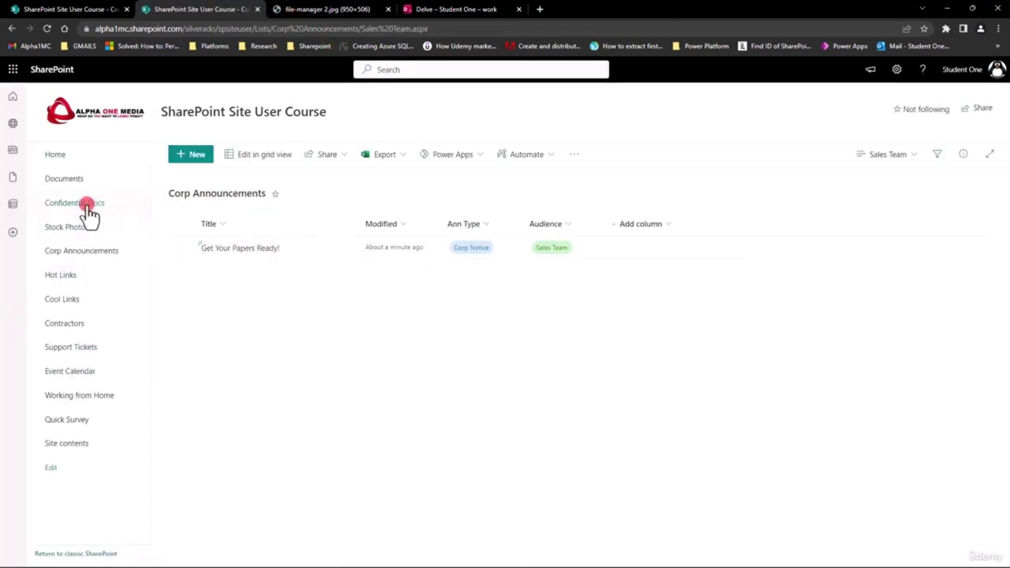
# Switch Corp Announcements to the Sales Team view, then return to All items.
pyautogui.click(66, 182)
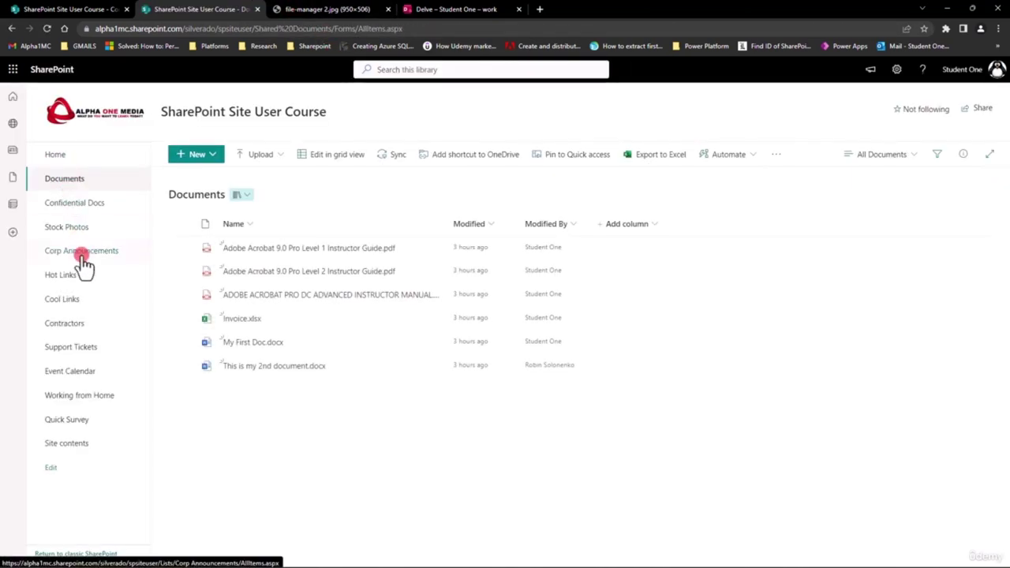
pyautogui.click(79, 251)
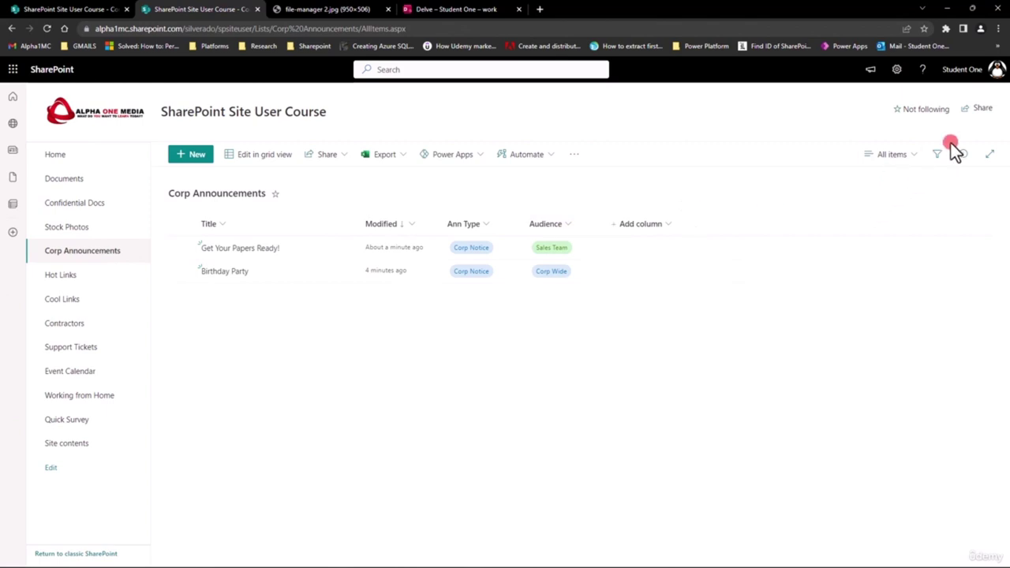
pyautogui.click(913, 156)
pyautogui.click(918, 235)
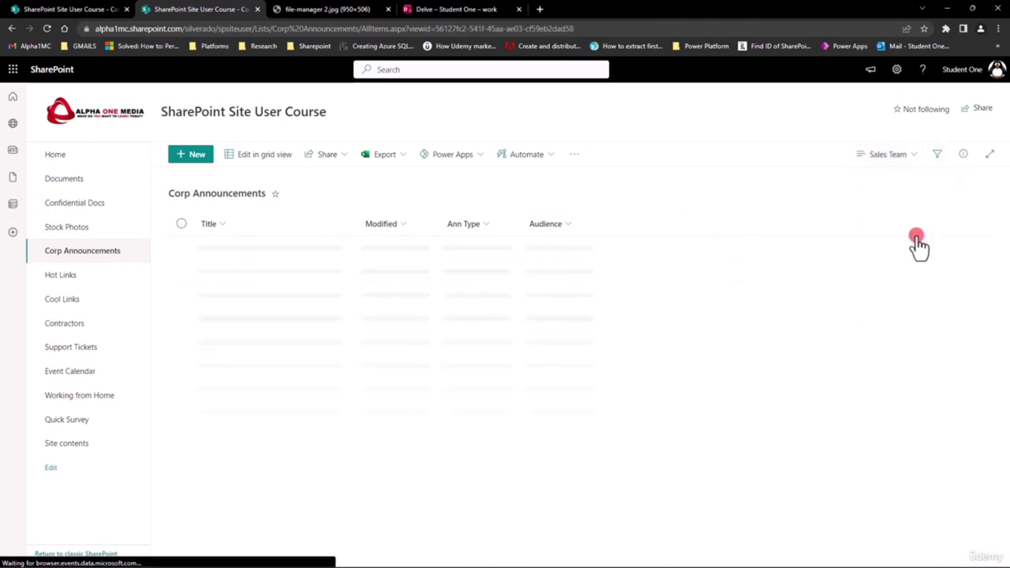
pyautogui.click(11, 27)
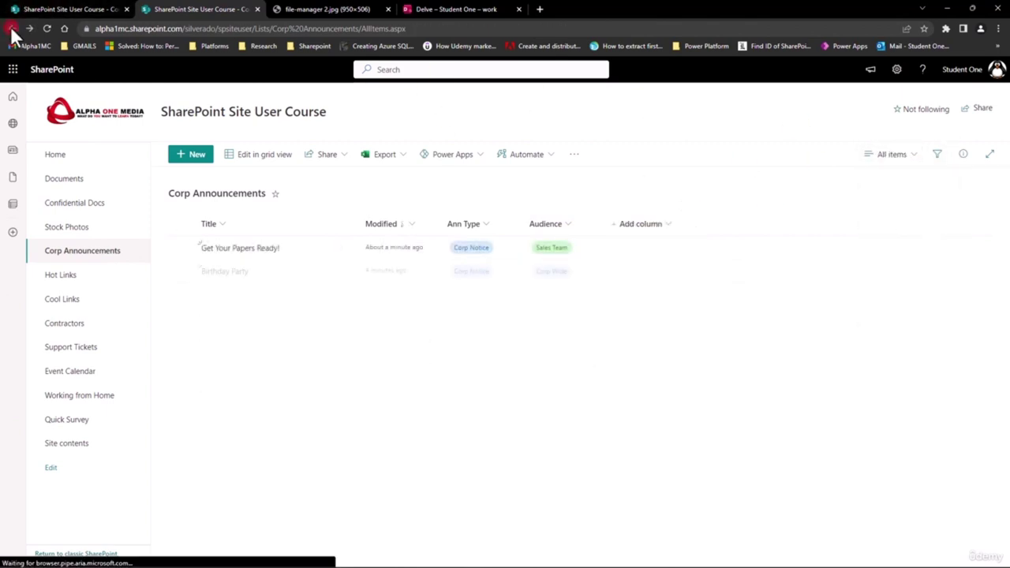
# Filter the list by Audience to Sales Team, then reload Corp Announcements unfiltered.
pyautogui.click(484, 225)
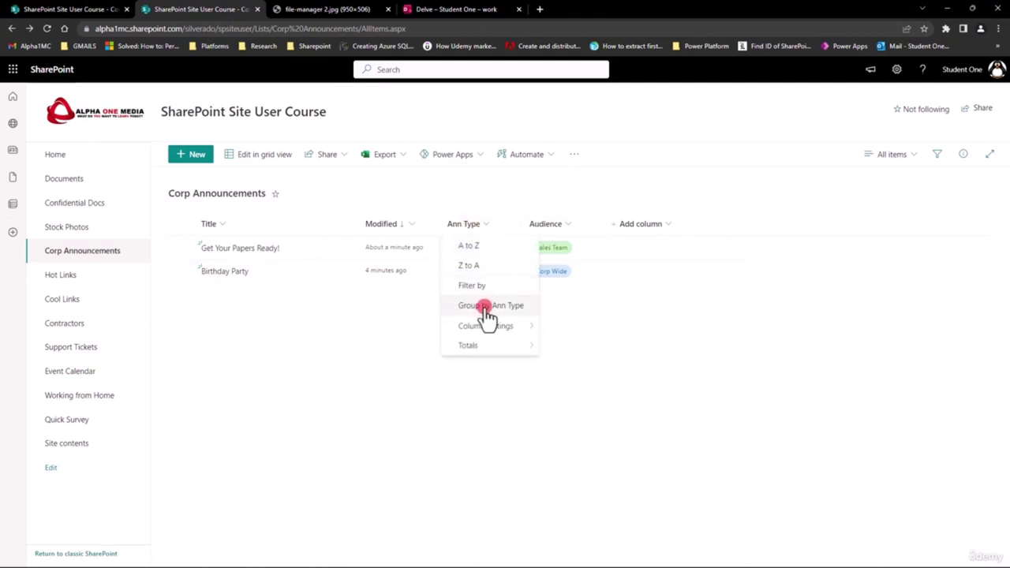
pyautogui.click(556, 225)
pyautogui.click(555, 285)
pyautogui.click(866, 116)
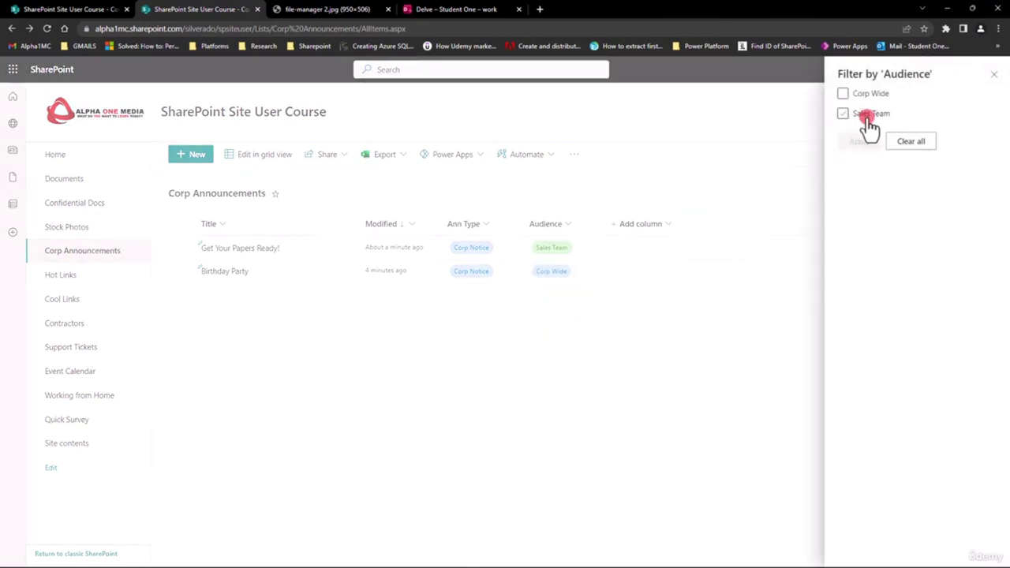
pyautogui.click(859, 141)
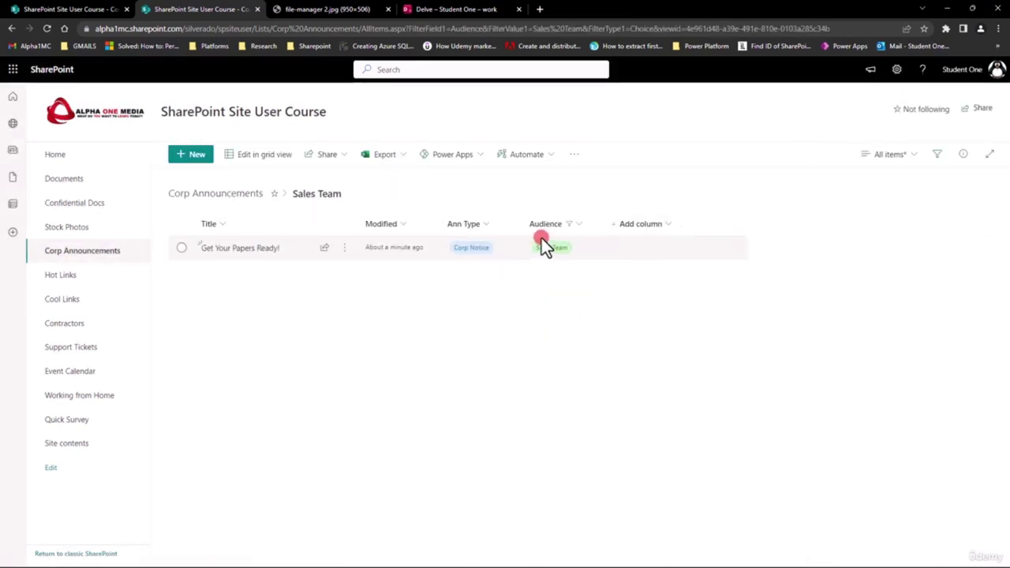
pyautogui.click(67, 218)
pyautogui.click(73, 254)
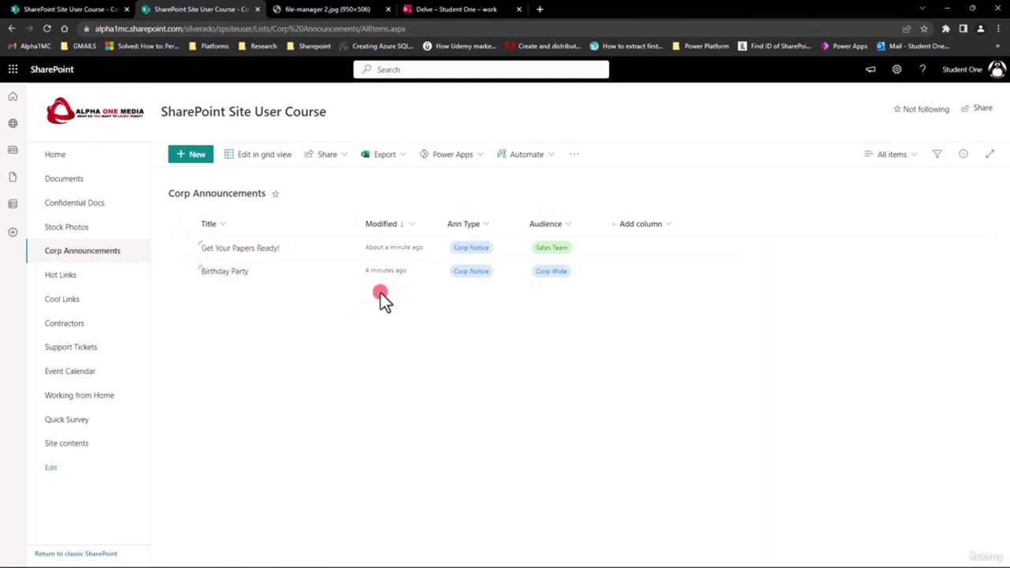
# Open the Get Your Papers Ready! details and try editing its body, discarding the change.
pyautogui.click(246, 250)
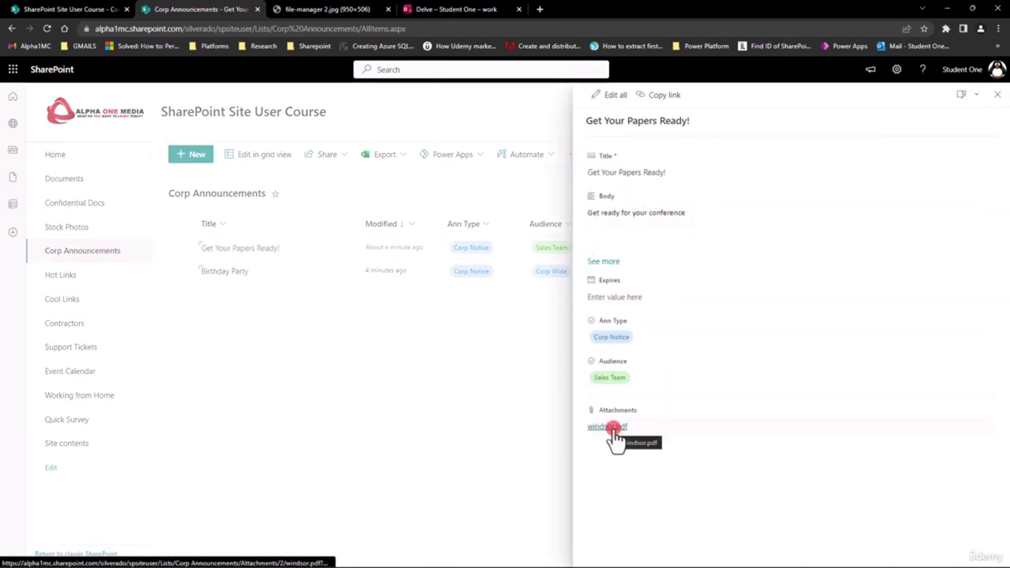
pyautogui.click(658, 231)
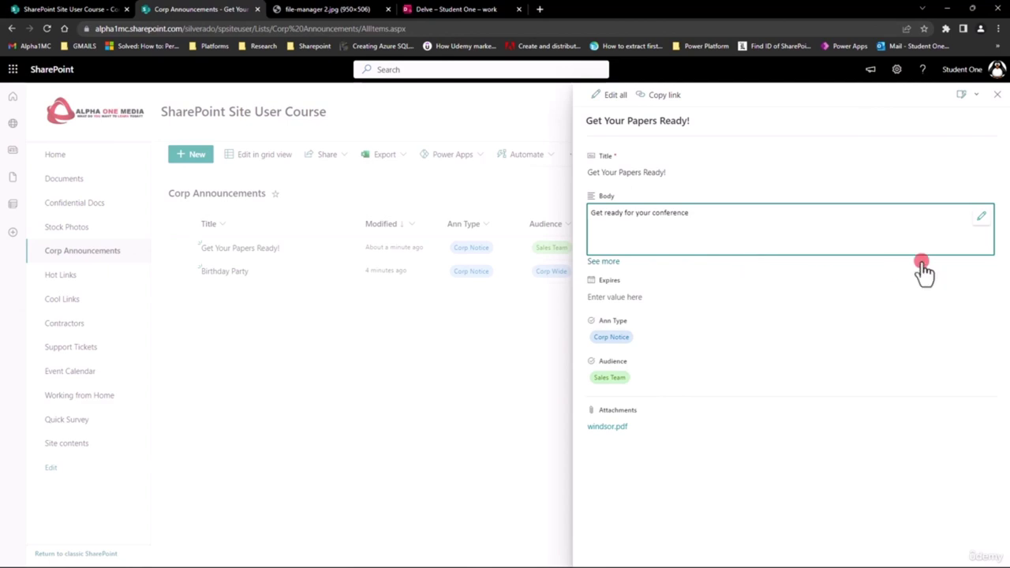
pyautogui.click(985, 238)
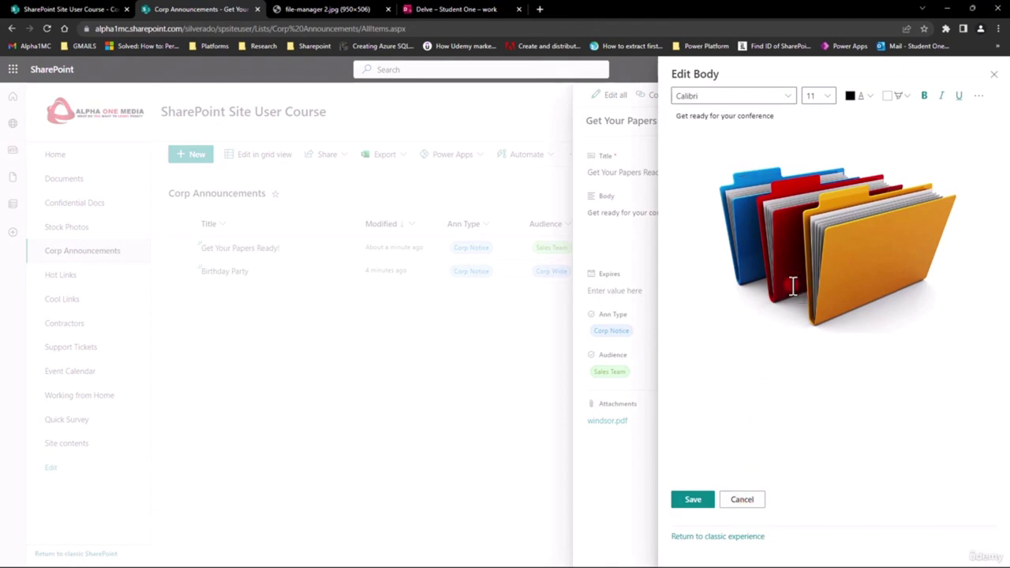
pyautogui.click(740, 499)
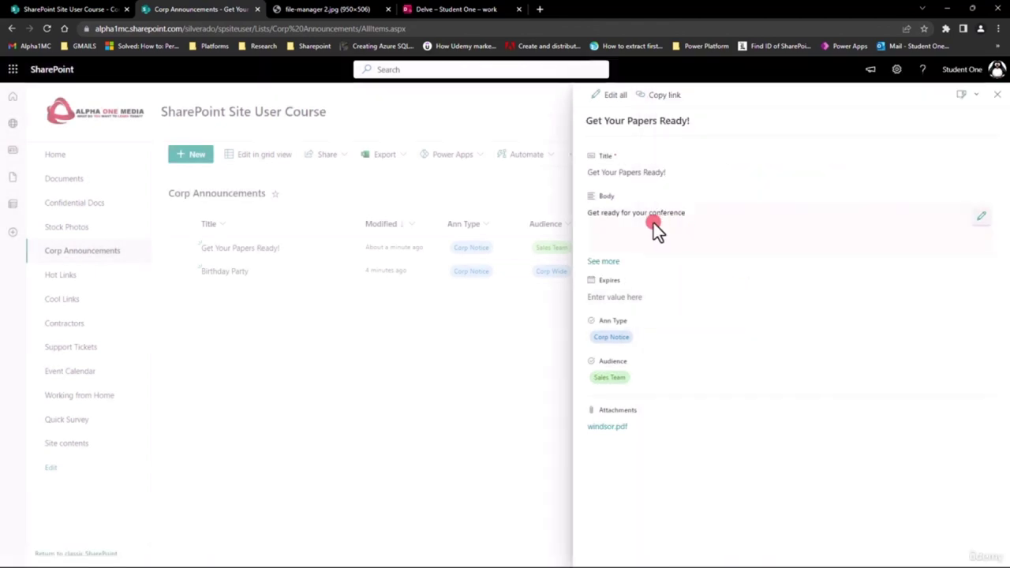
# Expand and collapse the body's folders image twice, then close the details pane.
pyautogui.click(604, 261)
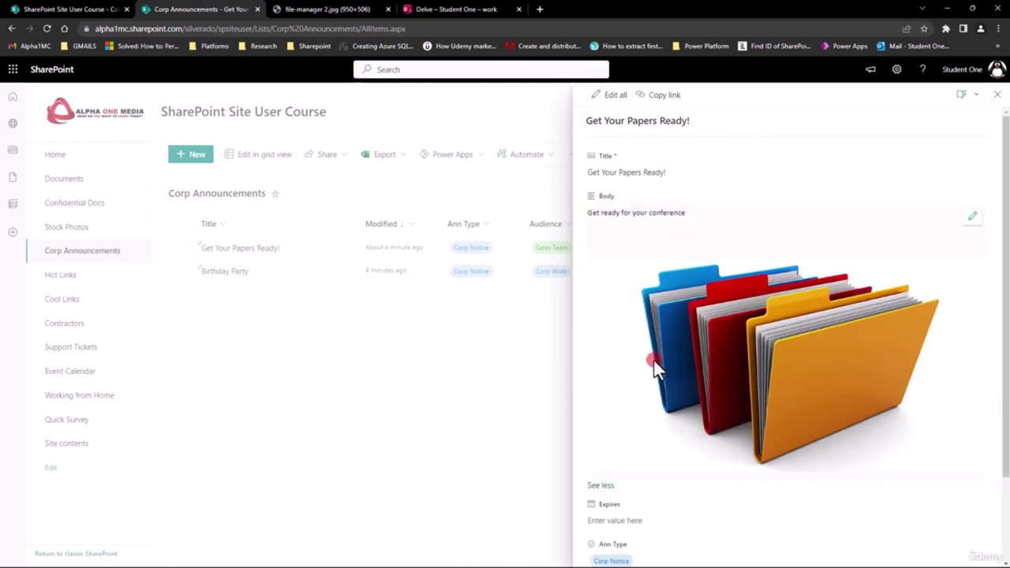
pyautogui.click(602, 485)
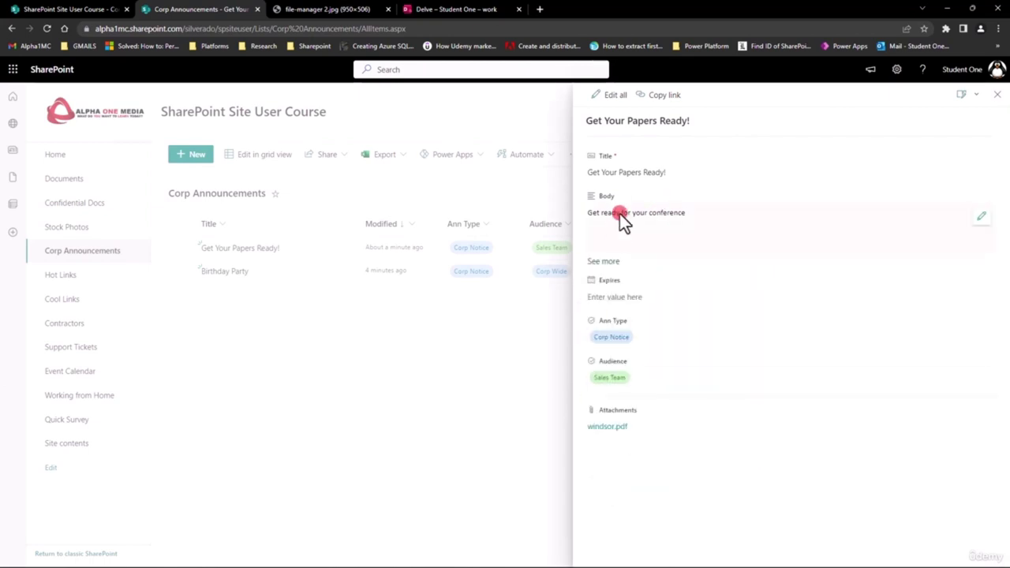
pyautogui.click(605, 262)
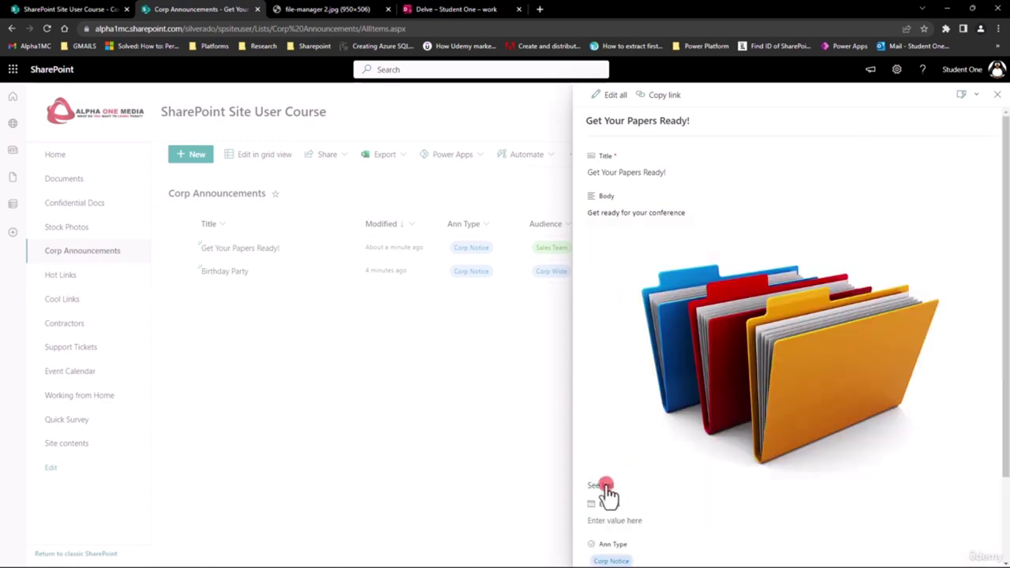
pyautogui.click(603, 486)
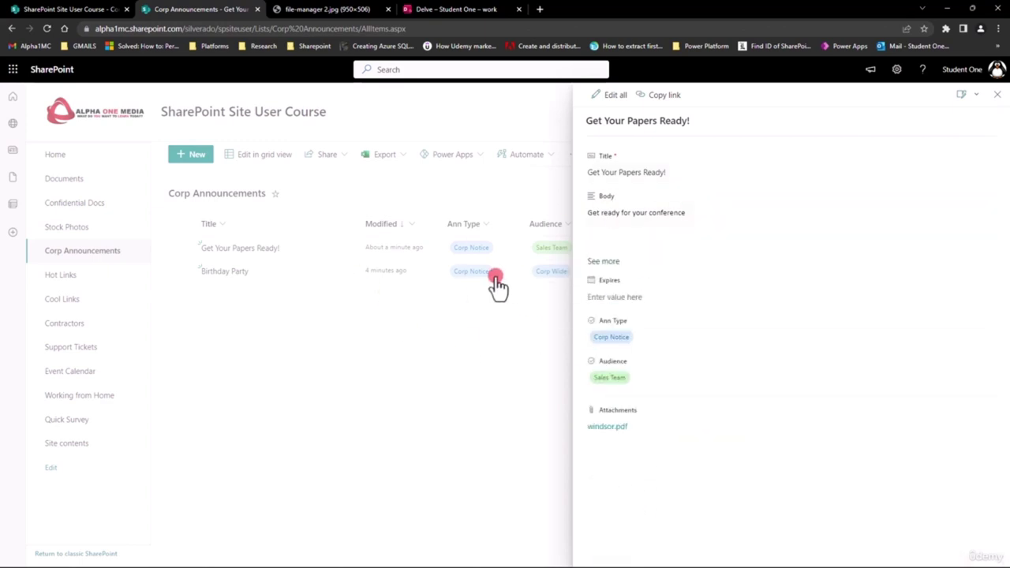
pyautogui.click(998, 94)
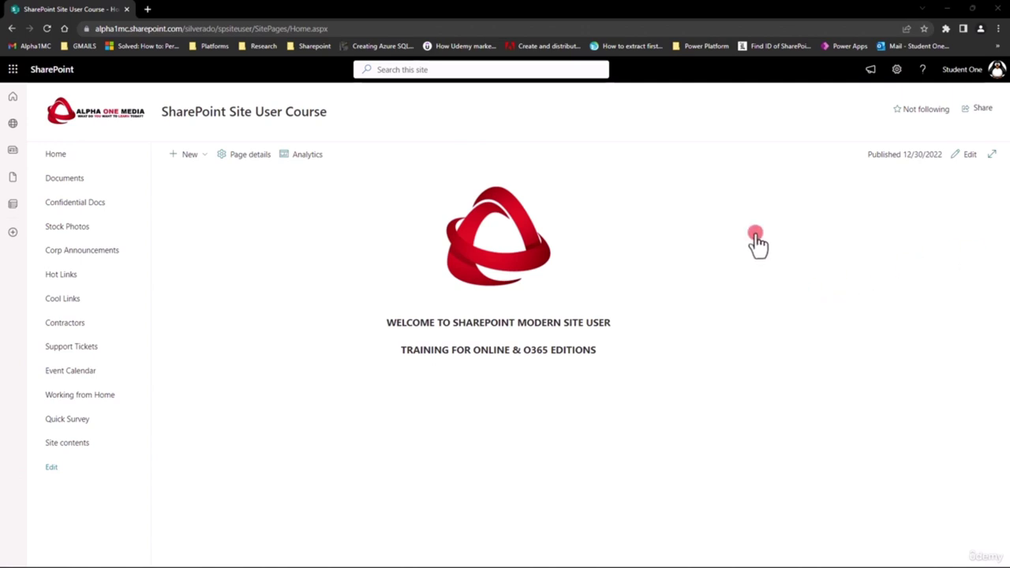
# Check the Settings gear panel, then go to the empty Hot Links list from the left navigation.
pyautogui.click(897, 72)
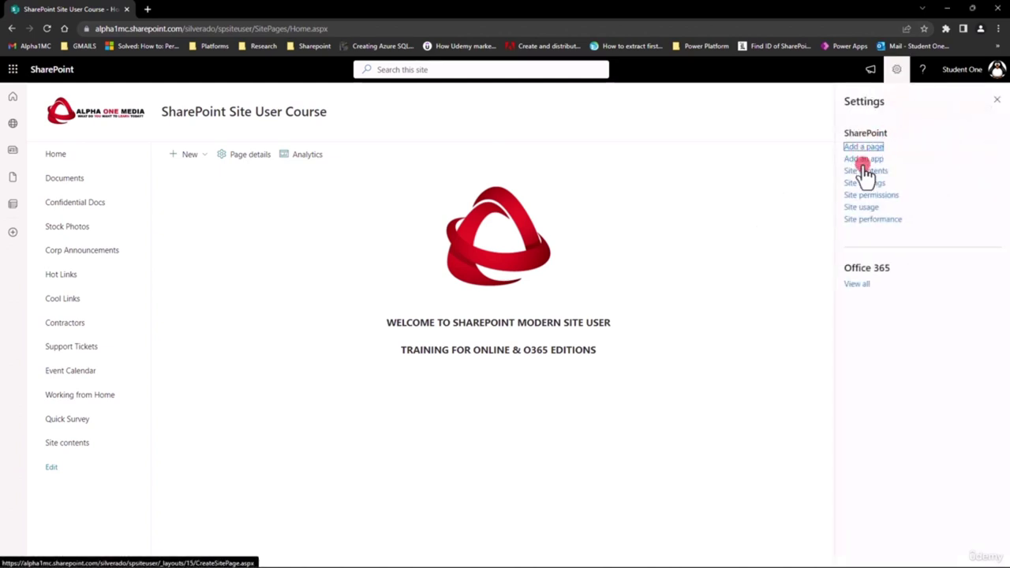
pyautogui.click(727, 166)
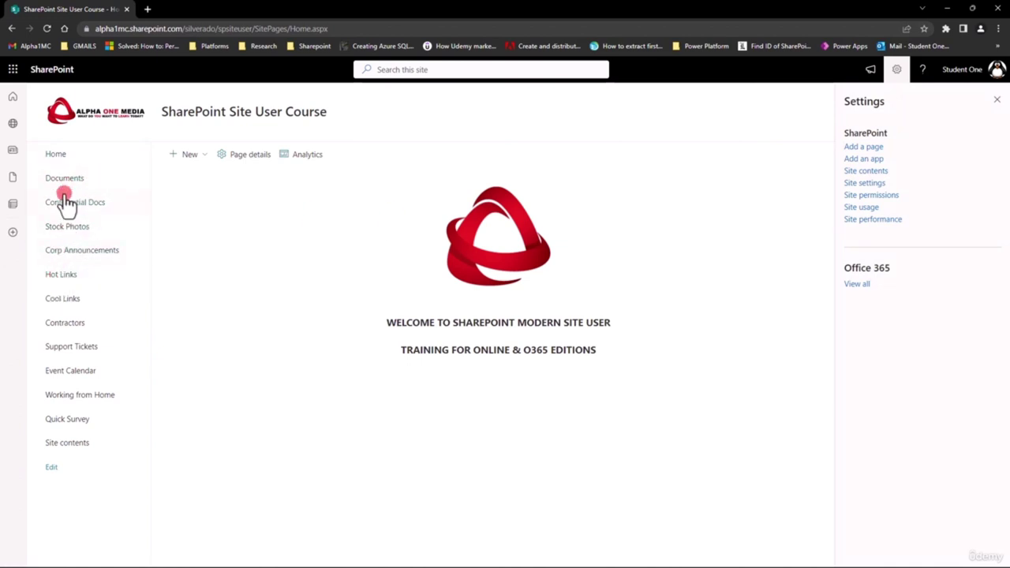
pyautogui.click(57, 276)
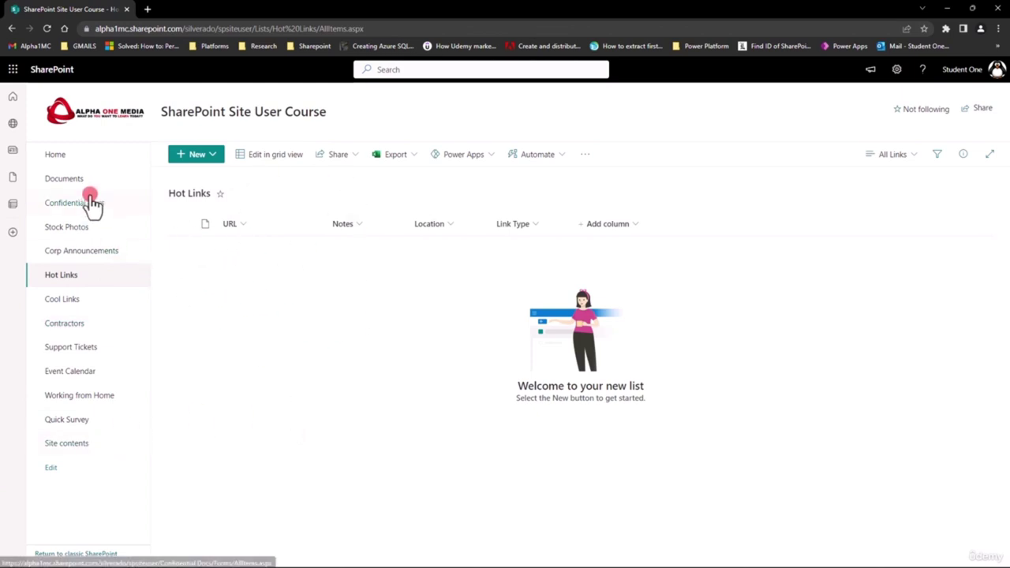
pyautogui.click(211, 158)
pyautogui.click(213, 198)
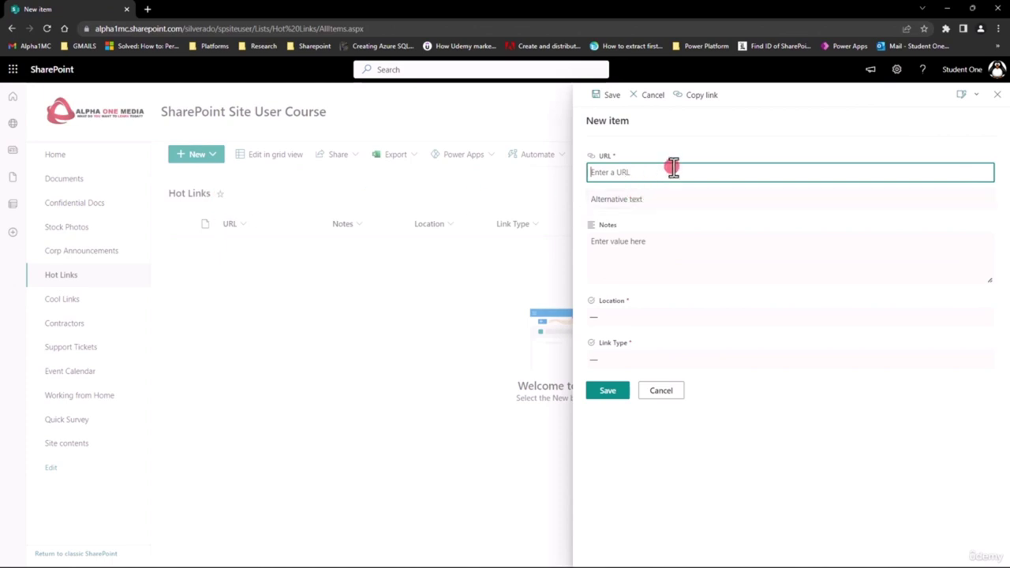
pyautogui.write('http://ww')
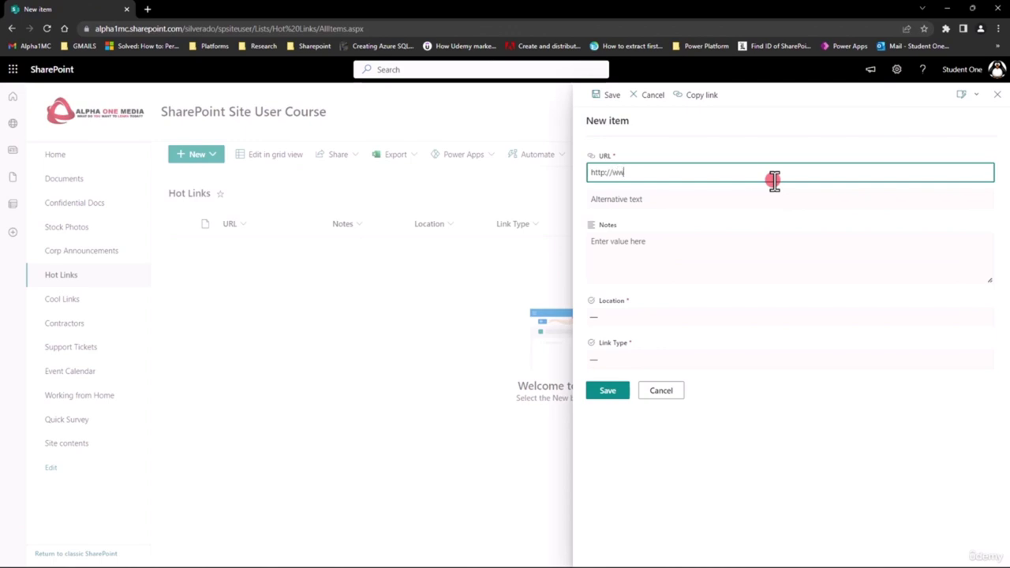
pyautogui.write('w.youtue.com')
pyautogui.press('BackSpace')
pyautogui.press('BackSpace')
pyautogui.press('BackSpace')
pyautogui.write('om')
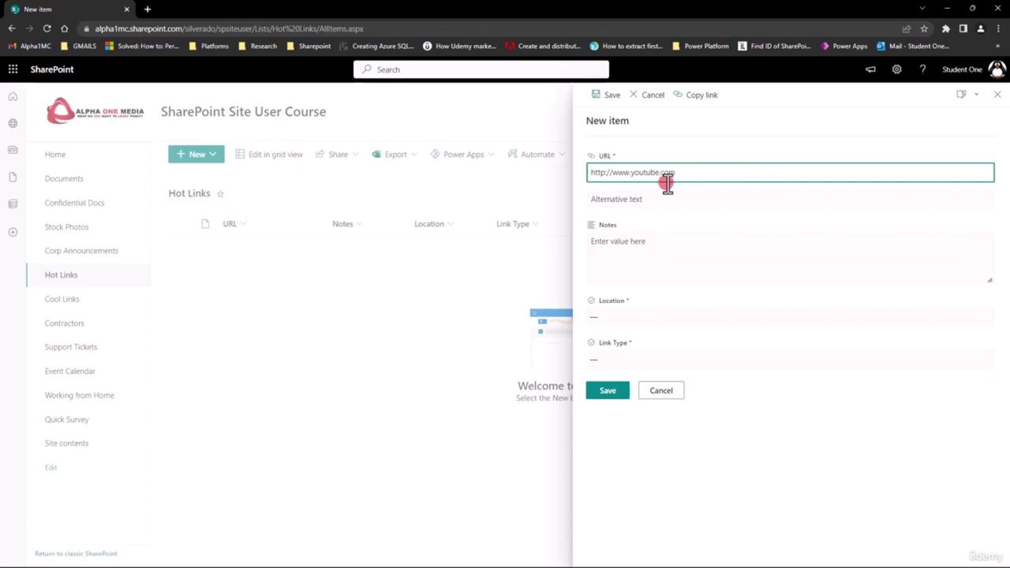
pyautogui.click(636, 197)
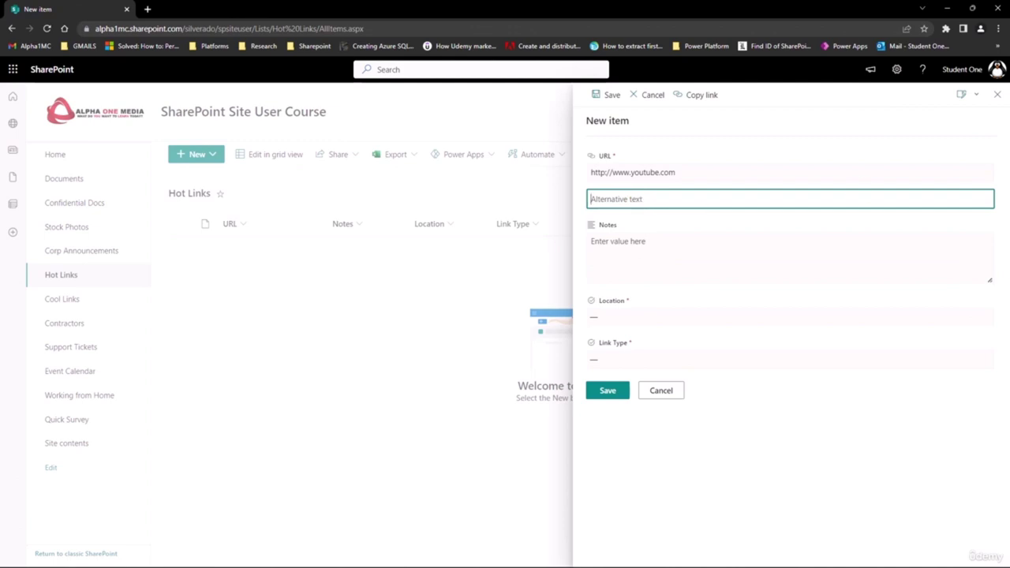
pyautogui.write('YouTube')
# Add notes 'Look at cute puppy videos', set Location External and Link Type Blogs, and save.
pyautogui.click(652, 255)
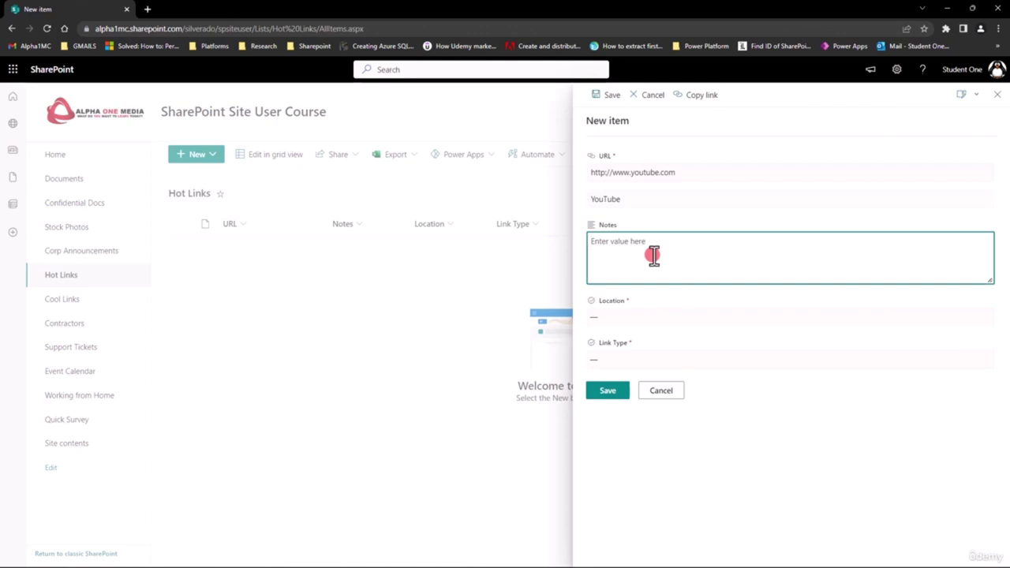
pyautogui.write('Look')
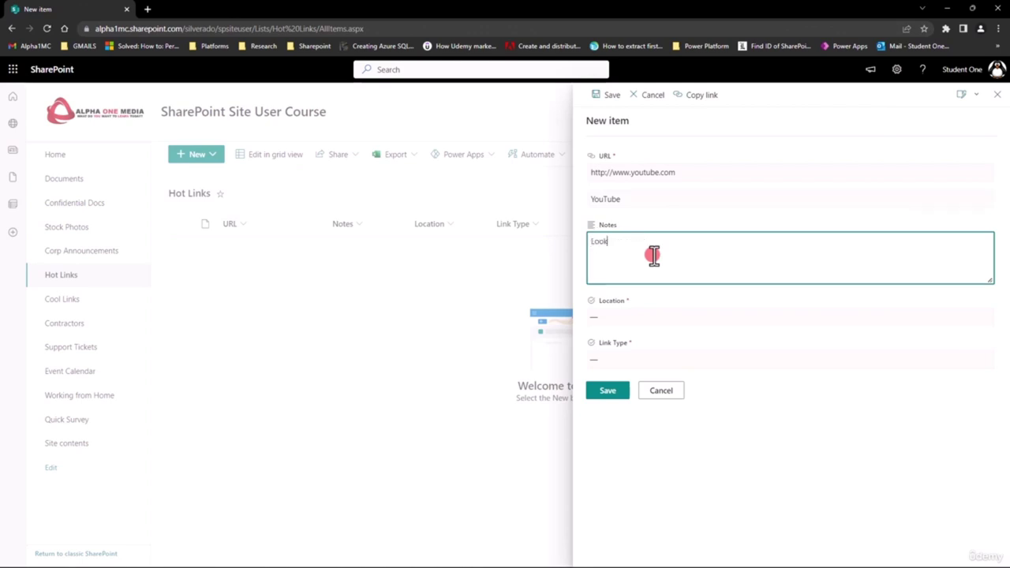
pyautogui.write(' at cute puppy videos')
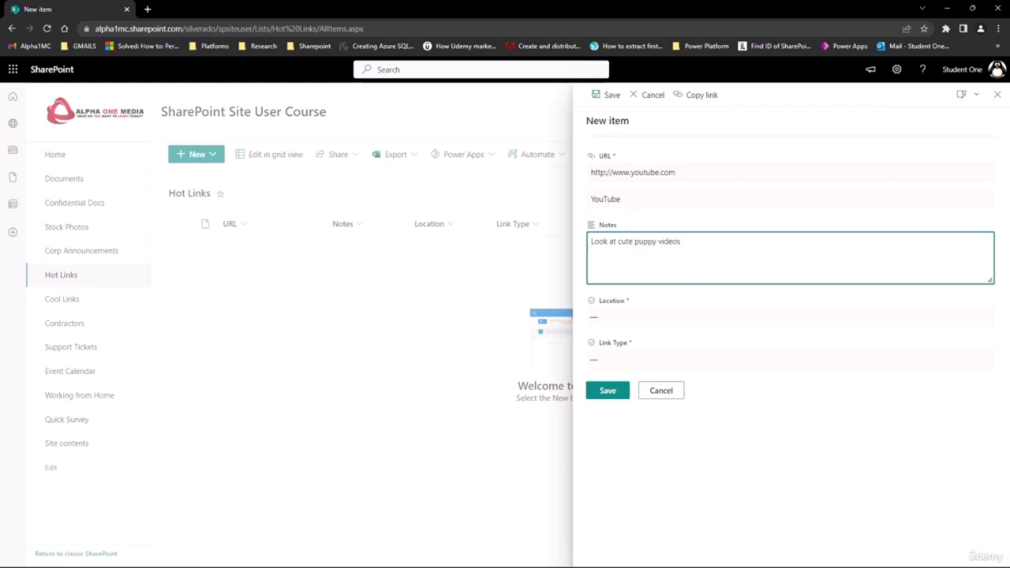
pyautogui.click(652, 316)
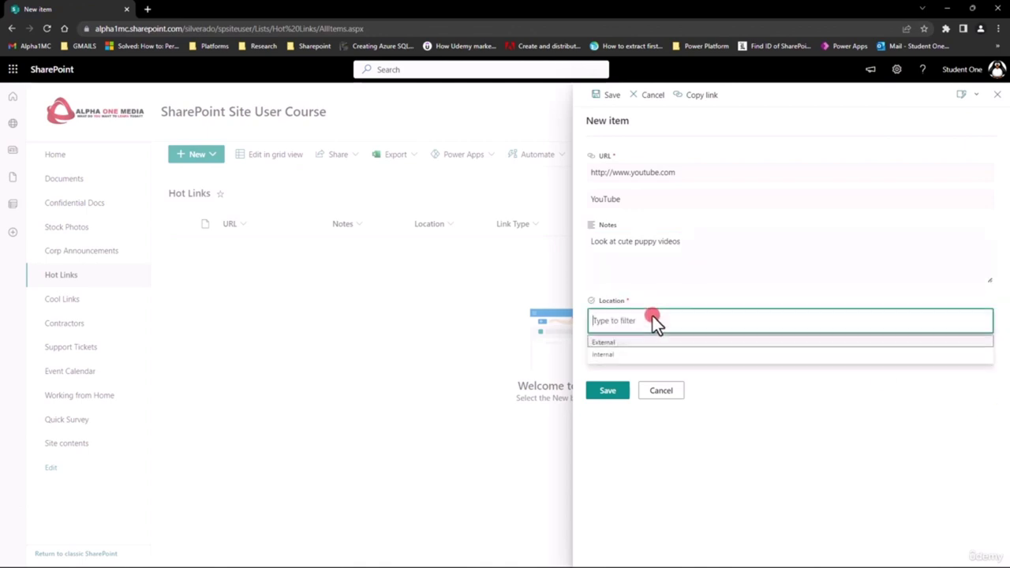
pyautogui.click(603, 345)
pyautogui.click(649, 362)
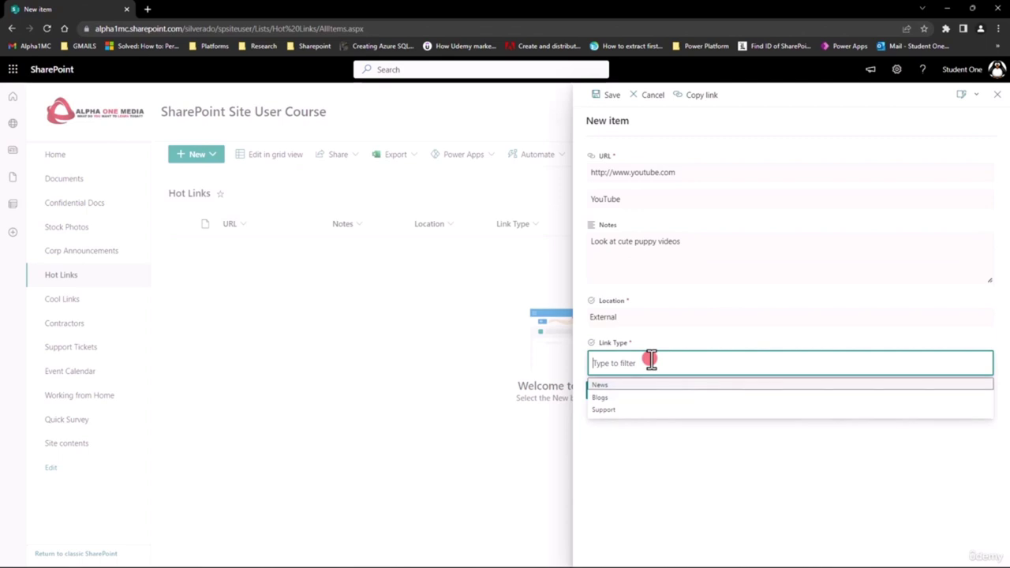
pyautogui.click(608, 398)
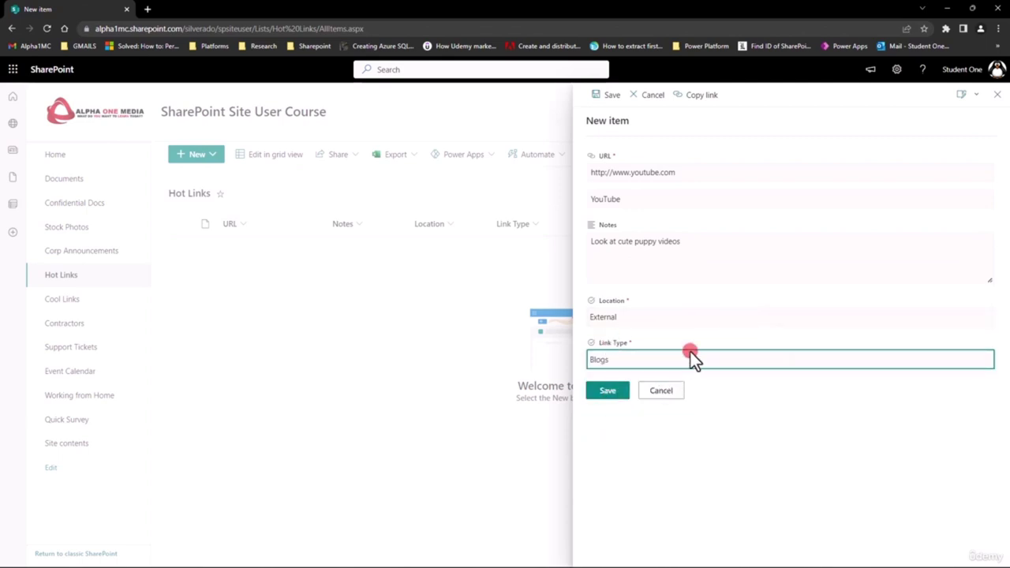
pyautogui.click(610, 393)
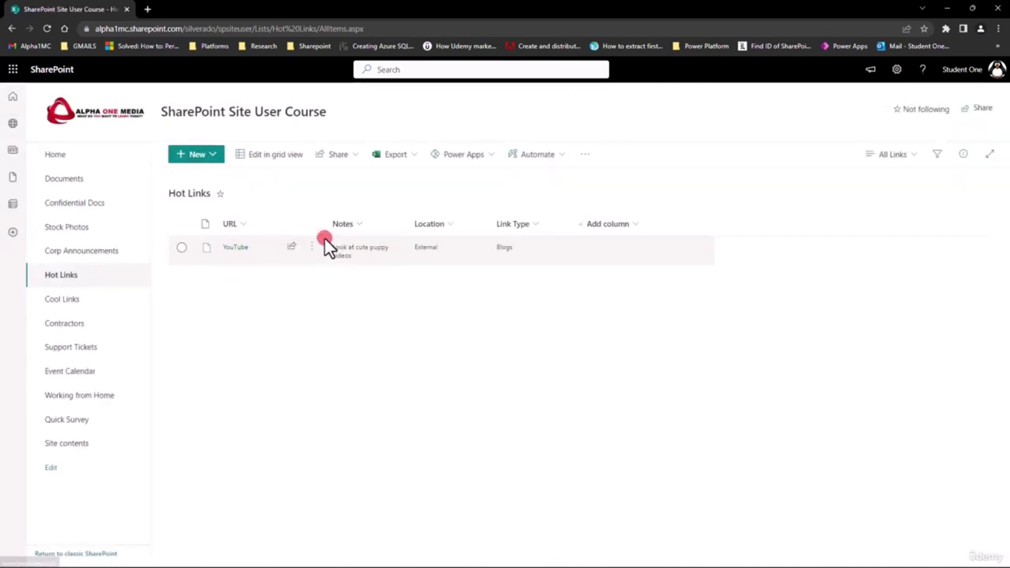
# Widen the Notes column and open the YouTube link from the URL column.
pyautogui.moveTo(408, 225); pyautogui.dragTo(448, 223)
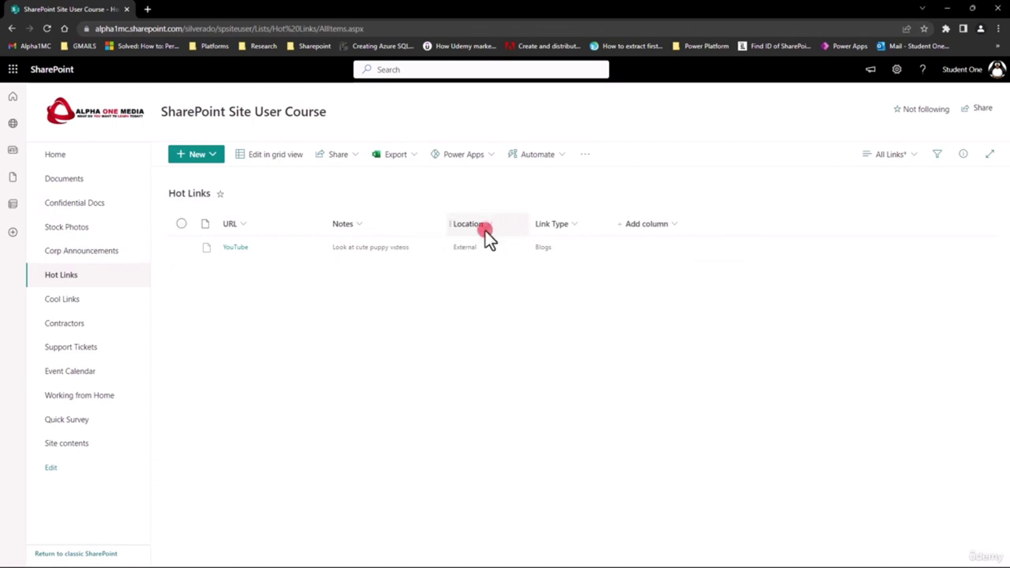
pyautogui.click(234, 249)
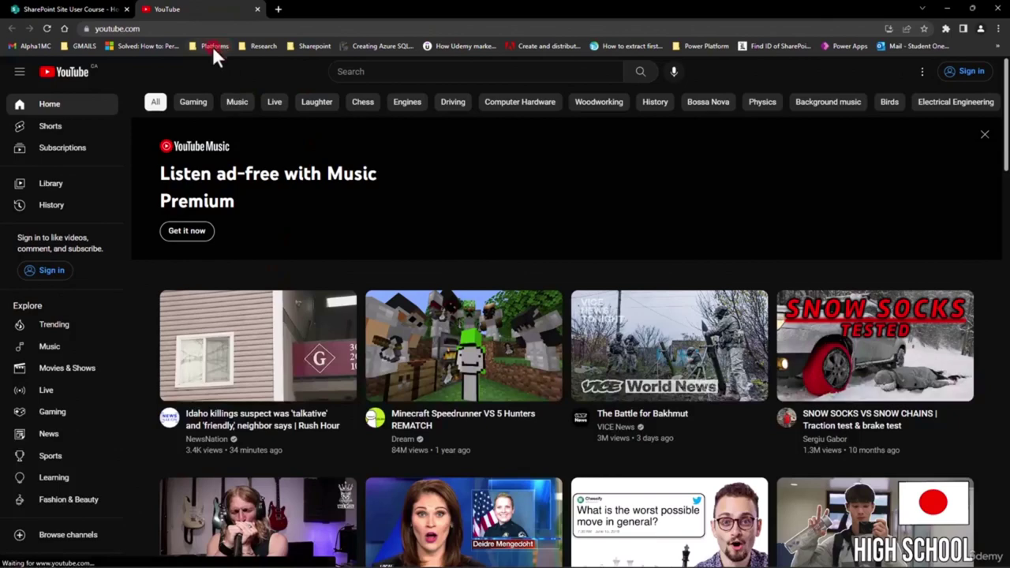
# Close the YouTube tab to get back to the Hot Links list.
pyautogui.click(258, 9)
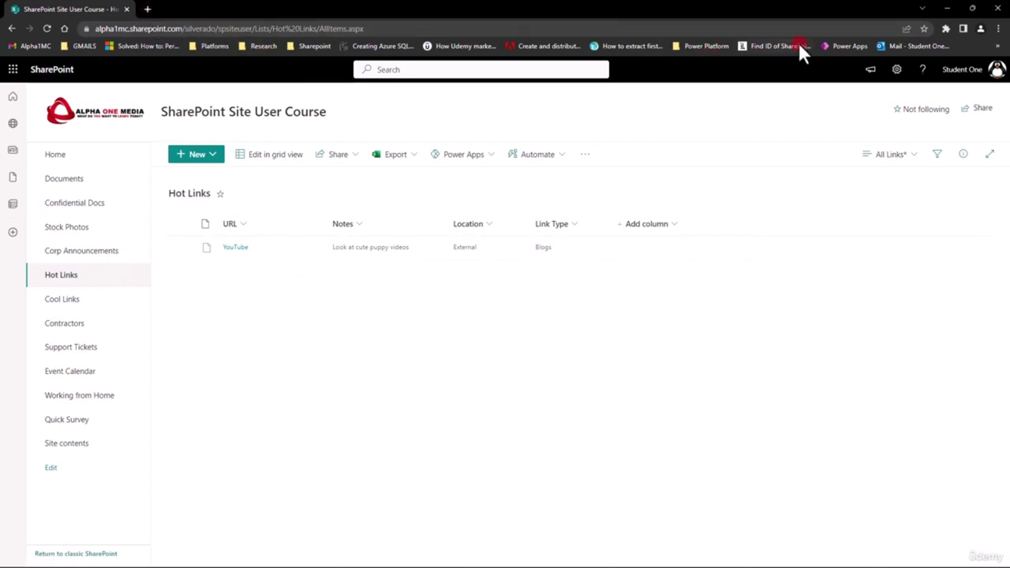
# Open the Find ID bookmarked article on finding SharePoint document IDs in a new tab.
pyautogui.click(147, 8)
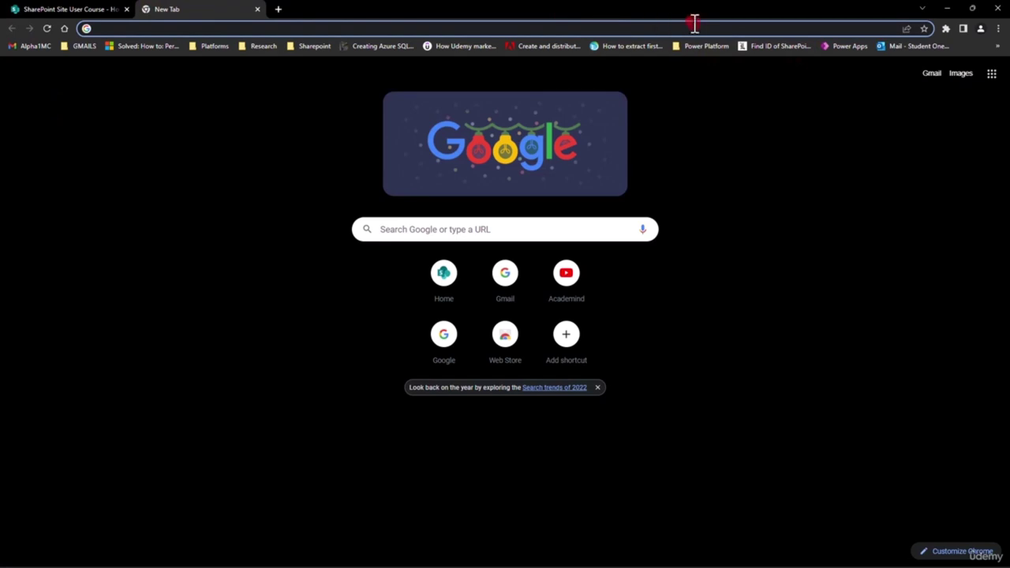
pyautogui.click(771, 46)
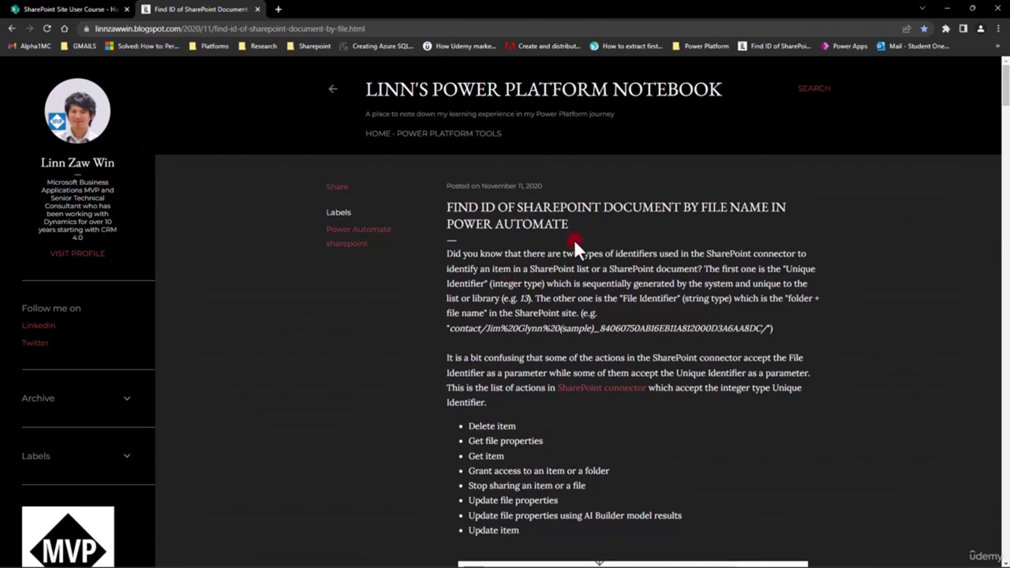
pyautogui.moveTo(518, 210); pyautogui.dragTo(726, 206)
pyautogui.click(623, 236)
pyautogui.moveTo(456, 207); pyautogui.dragTo(649, 204)
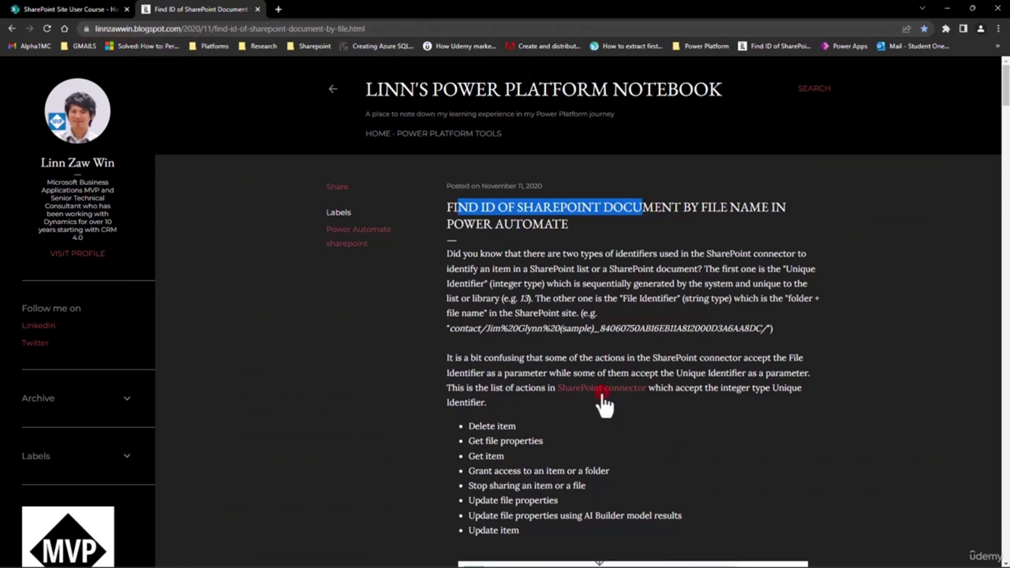
# Copy the article's web address and return to the SharePoint Hot Links tab.
pyautogui.moveTo(378, 29); pyautogui.dragTo(23, 26)
pyautogui.rightClick(215, 29)
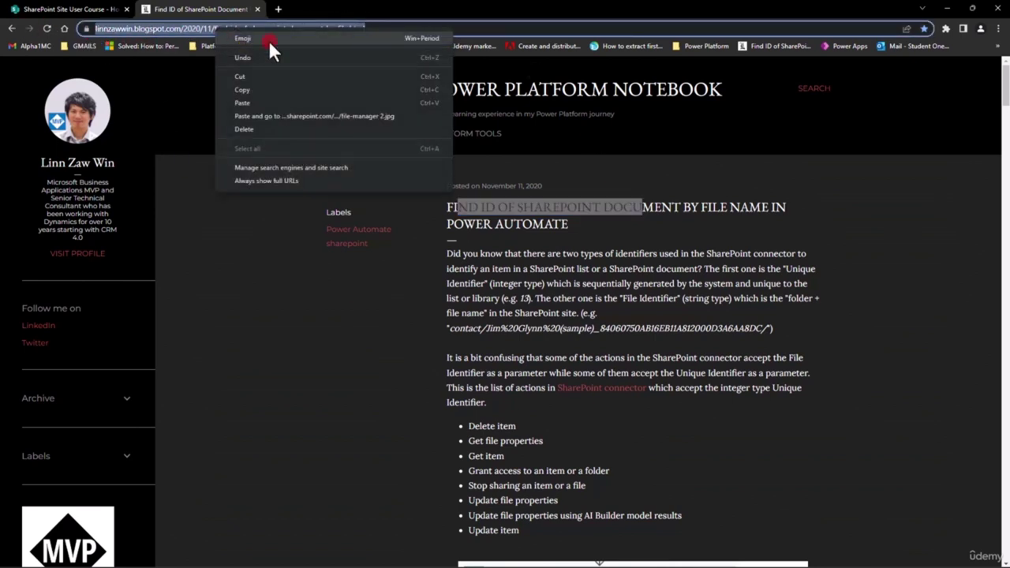
pyautogui.click(259, 88)
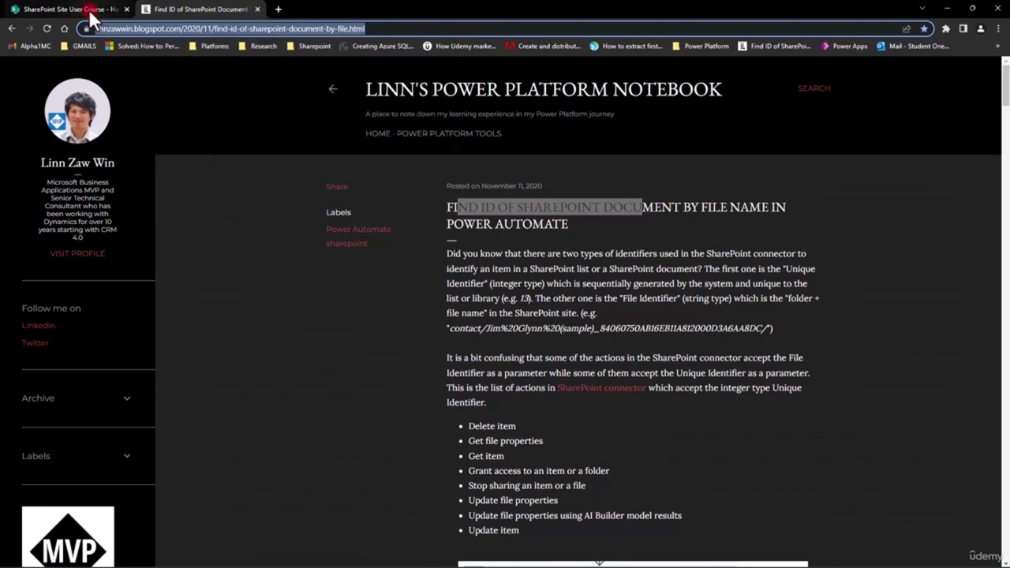
pyautogui.click(88, 12)
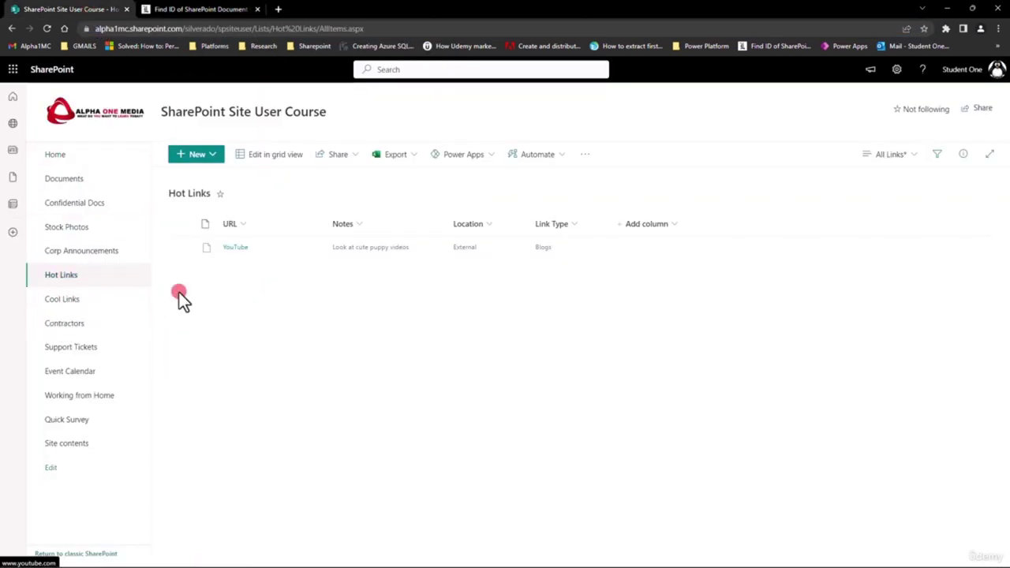
pyautogui.click(199, 155)
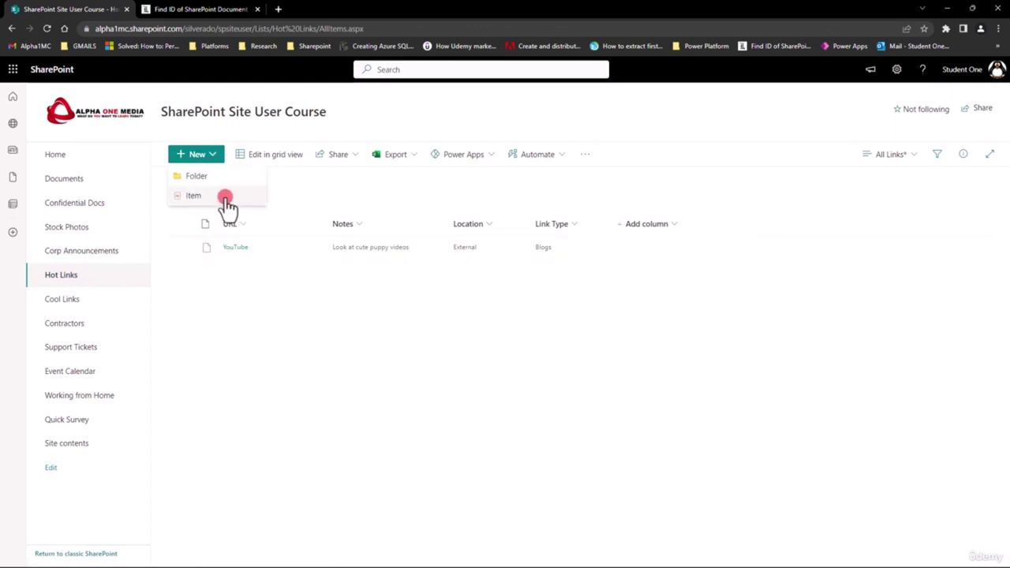
# Create a new Hot Links item with the pasted article URL and notes 'How to Find SP Item/Document ID'.
pyautogui.click(226, 199)
pyautogui.hotkey('ctrl', 'v')
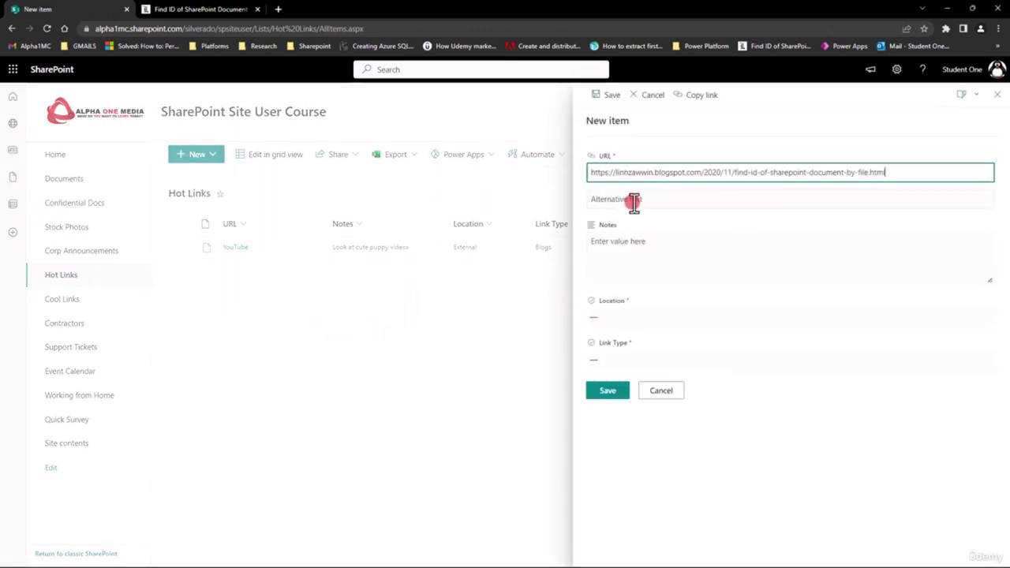
pyautogui.click(634, 201)
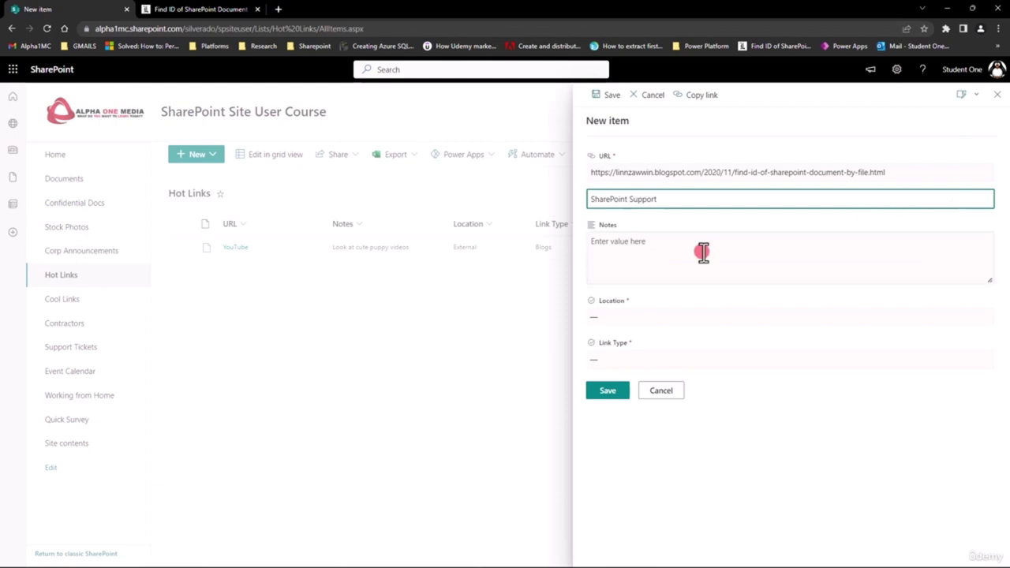
pyautogui.click(659, 260)
pyautogui.write('How to Find SP Item/Document ID')
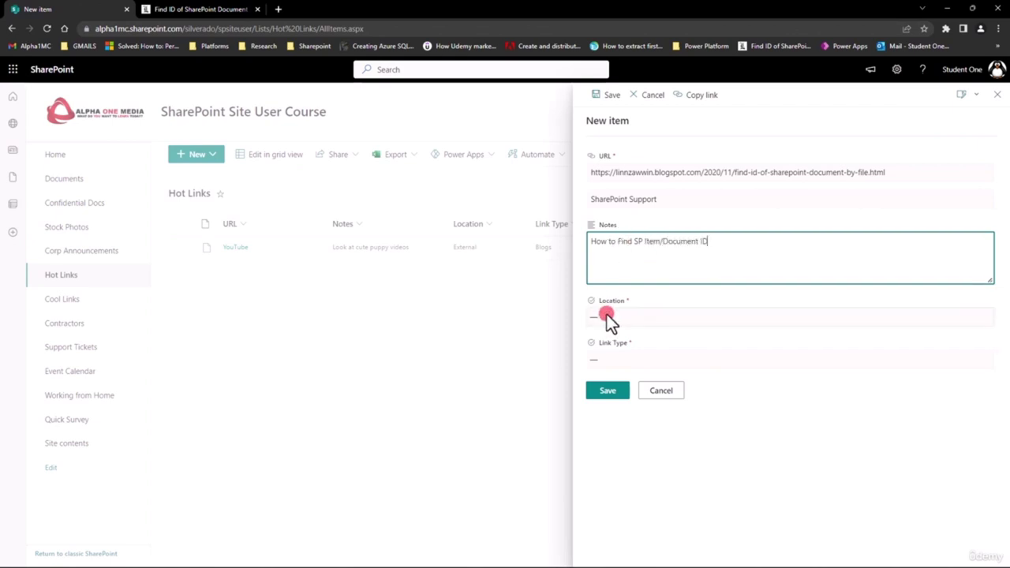
# Set Location External and Link Type Support, then save the SharePoint Support link.
pyautogui.click(608, 315)
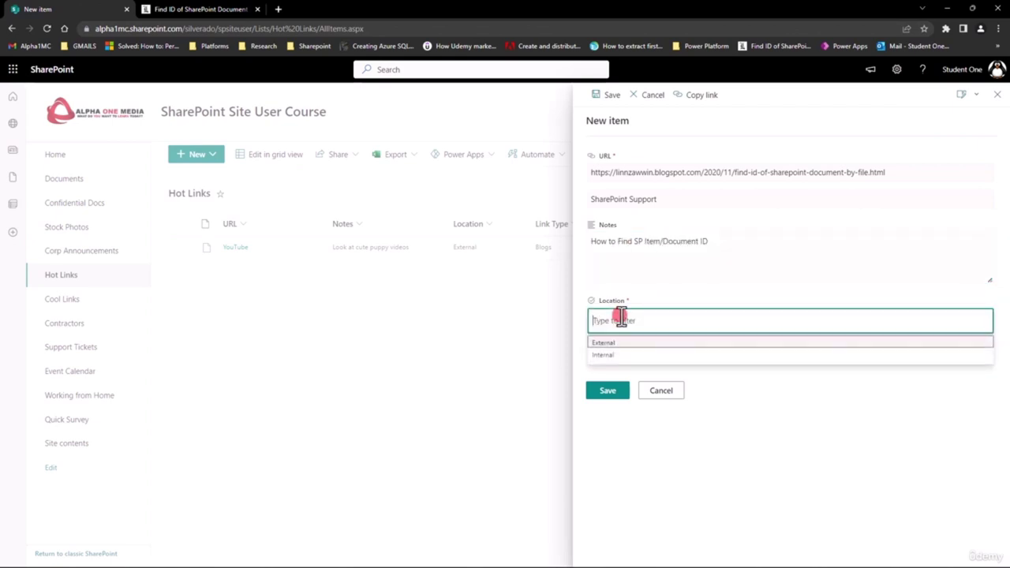
pyautogui.click(613, 344)
pyautogui.click(612, 410)
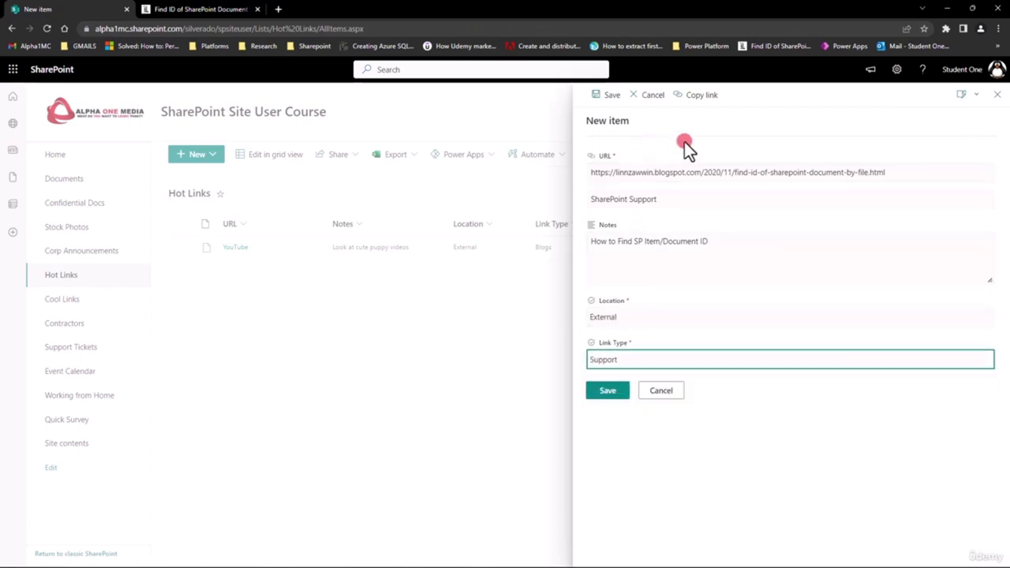
pyautogui.moveTo(909, 177); pyautogui.dragTo(528, 192)
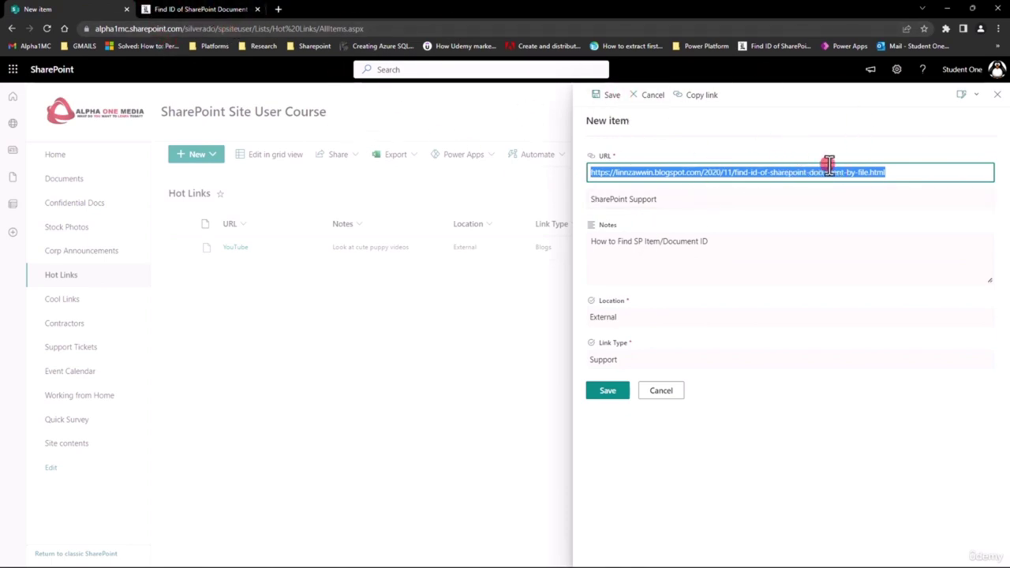
pyautogui.click(609, 391)
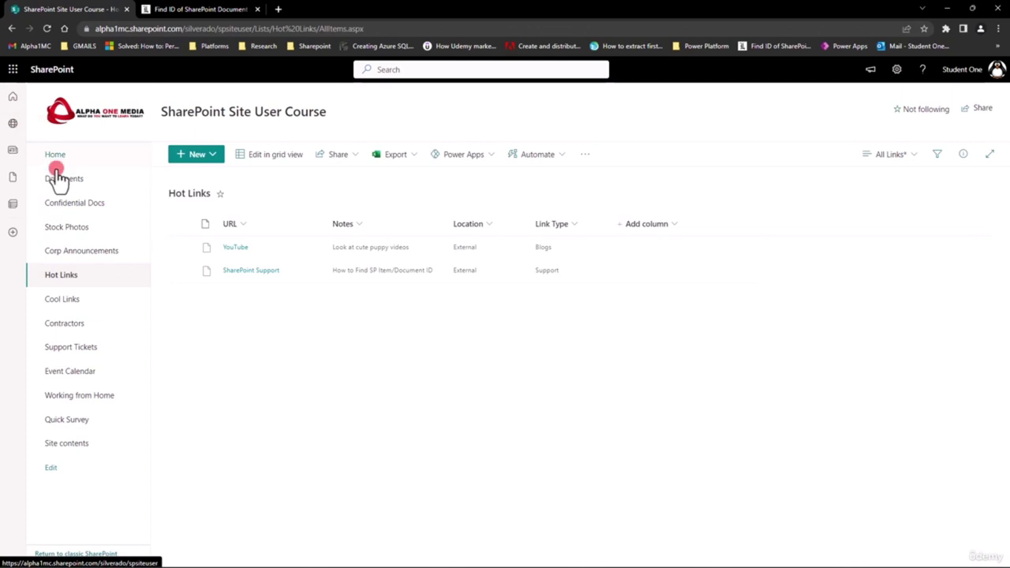
# Copy the Confidential Docs library's web address, then head back to Hot Links.
pyautogui.click(73, 205)
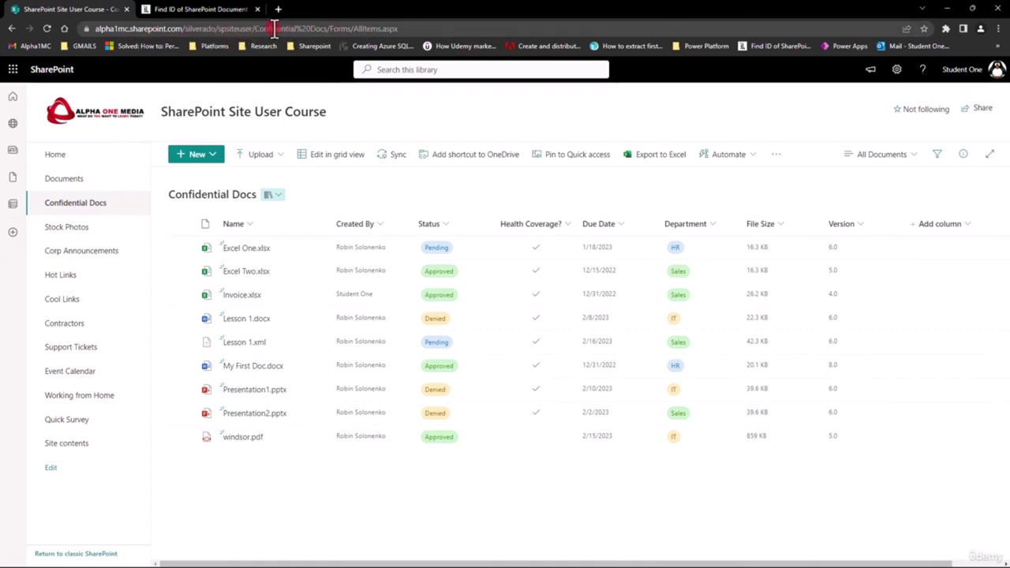
pyautogui.moveTo(254, 29); pyautogui.dragTo(342, 70)
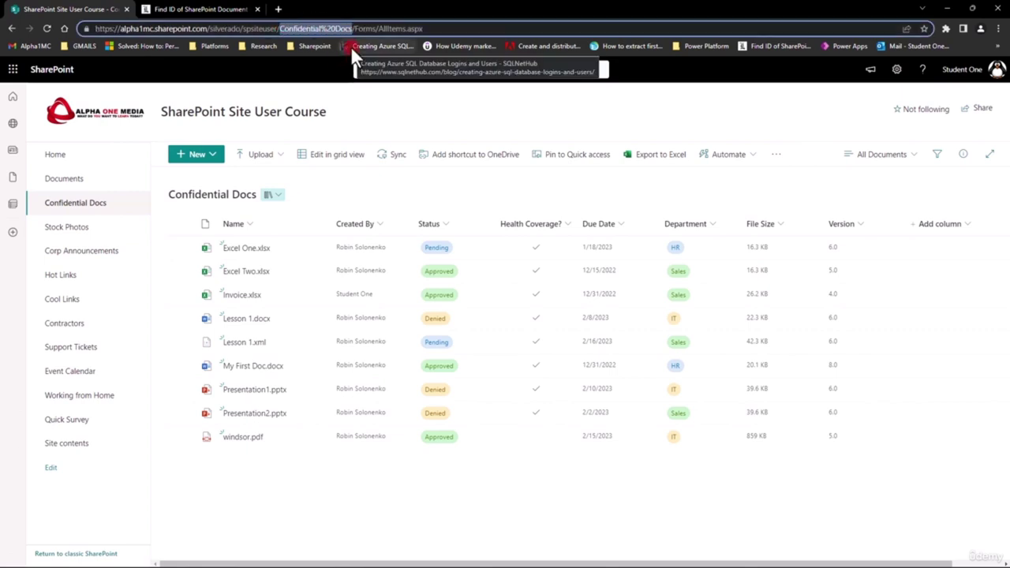
pyautogui.click(455, 28)
pyautogui.moveTo(461, 29); pyautogui.dragTo(84, 30)
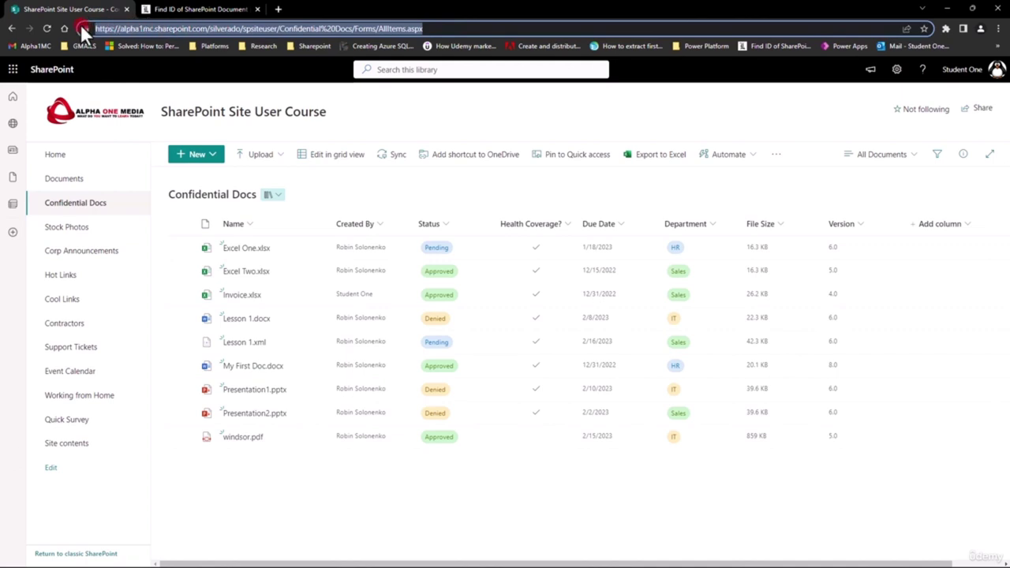
pyautogui.rightClick(270, 28)
pyautogui.click(288, 89)
pyautogui.click(71, 275)
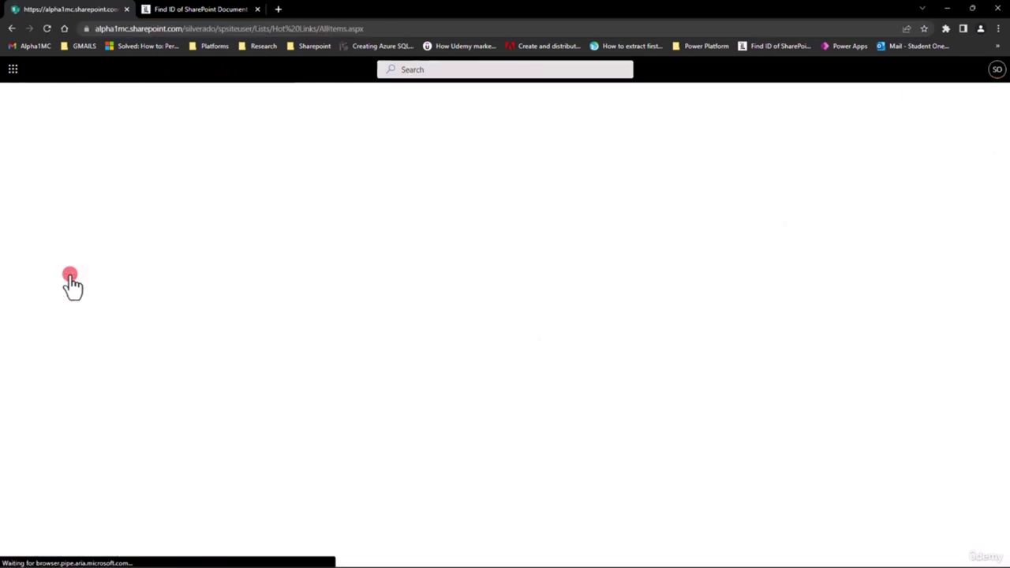
# Start a new Hot Links item with the pasted library URL and display text 'Confidential Docs'.
pyautogui.click(213, 158)
pyautogui.click(213, 209)
pyautogui.hotkey('ctrl', 'v')
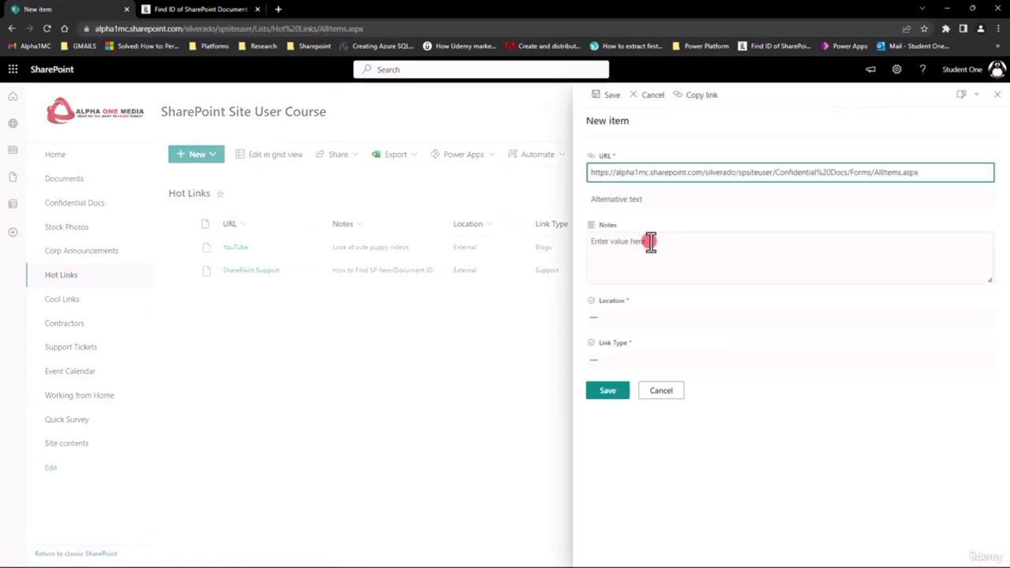
pyautogui.click(649, 201)
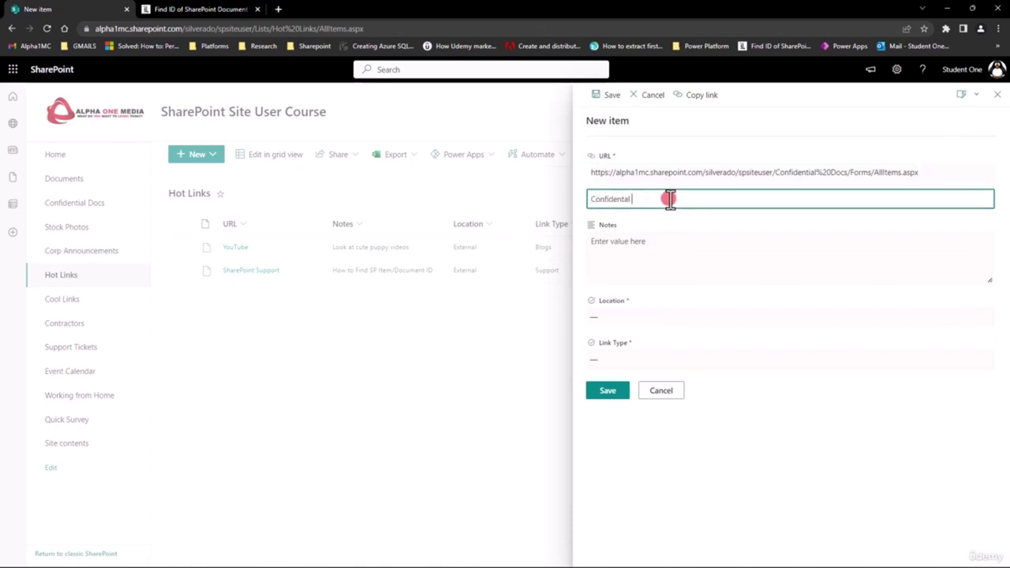
pyautogui.write('Confidental Docs')
pyautogui.rightClick(621, 199)
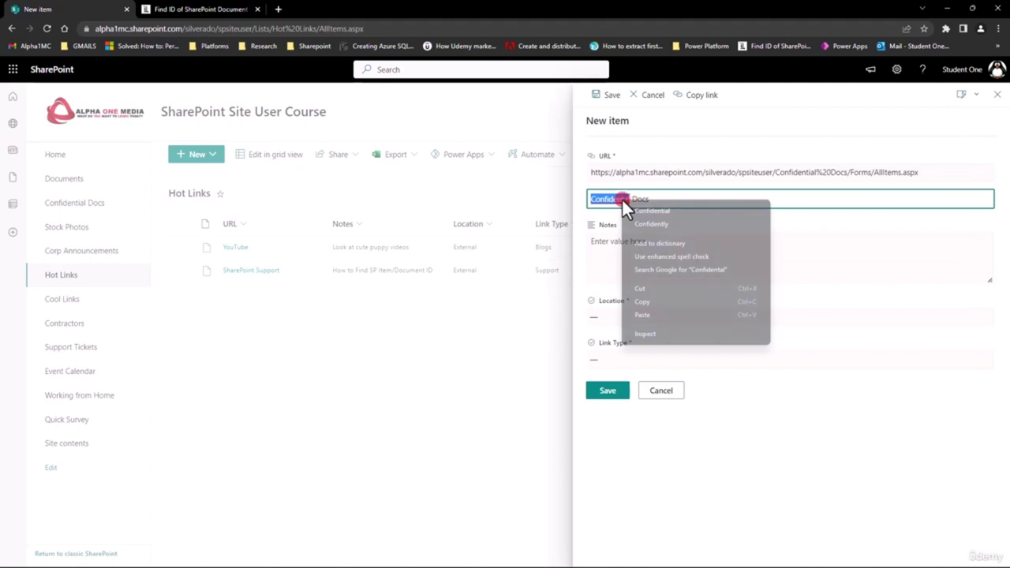
pyautogui.click(649, 210)
pyautogui.click(634, 249)
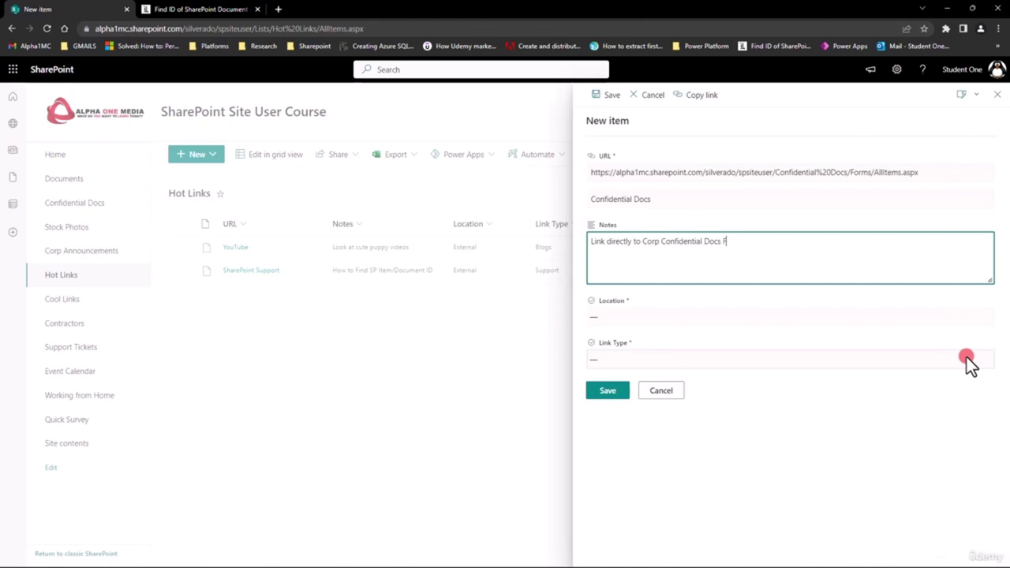
# Set Location Internal and Link Type Support, then save the Confidential Docs link.
pyautogui.click(647, 319)
pyautogui.click(608, 358)
pyautogui.click(613, 363)
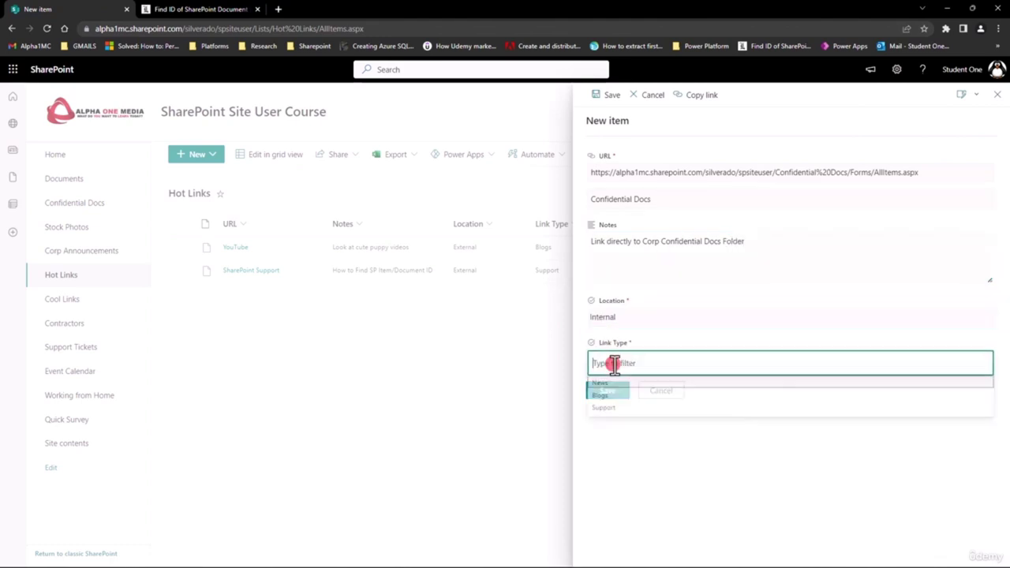
pyautogui.click(613, 410)
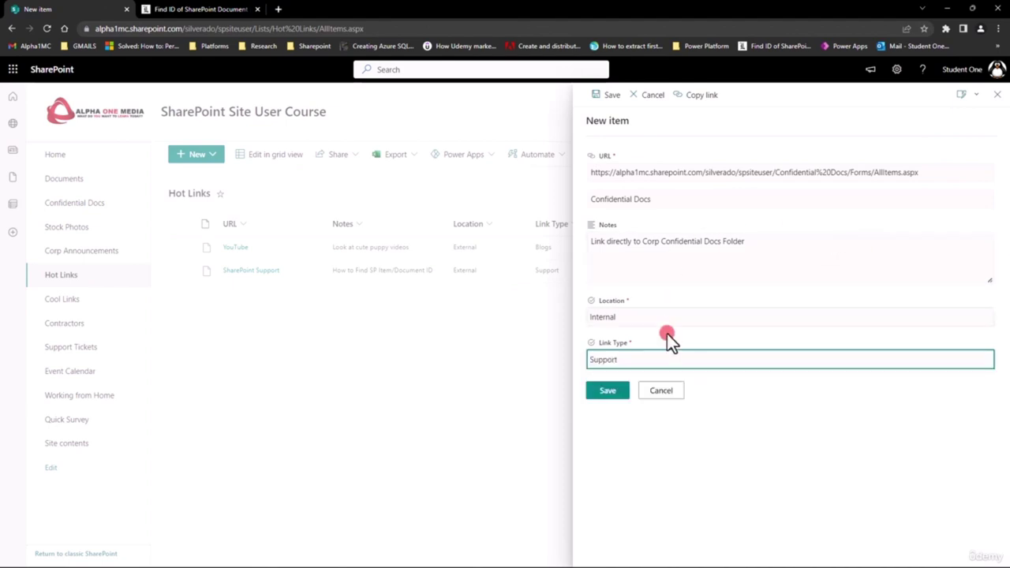
pyautogui.click(608, 391)
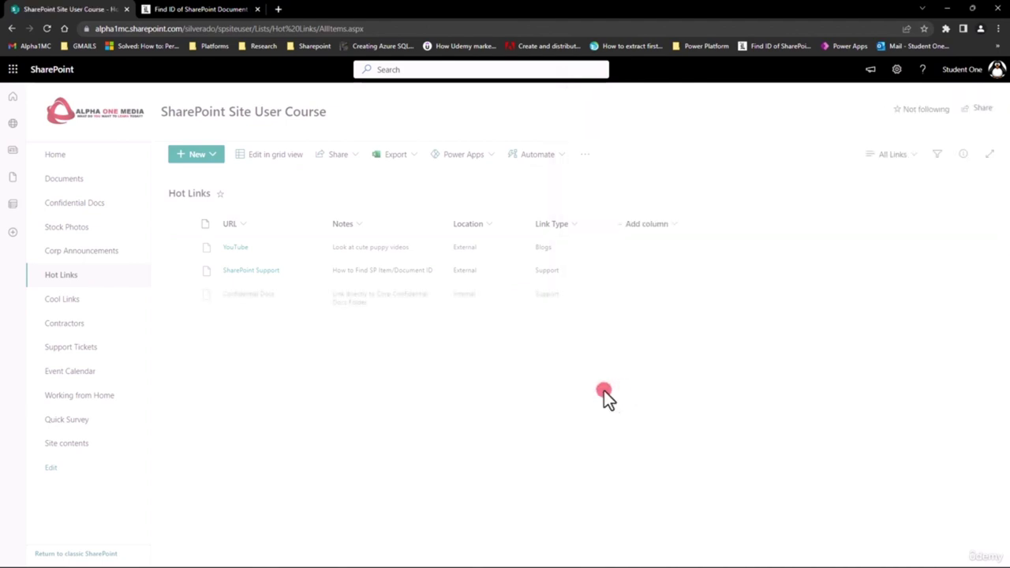
# In Confidential Docs, copy a sharing link to windsor.pdf.
pyautogui.click(246, 296)
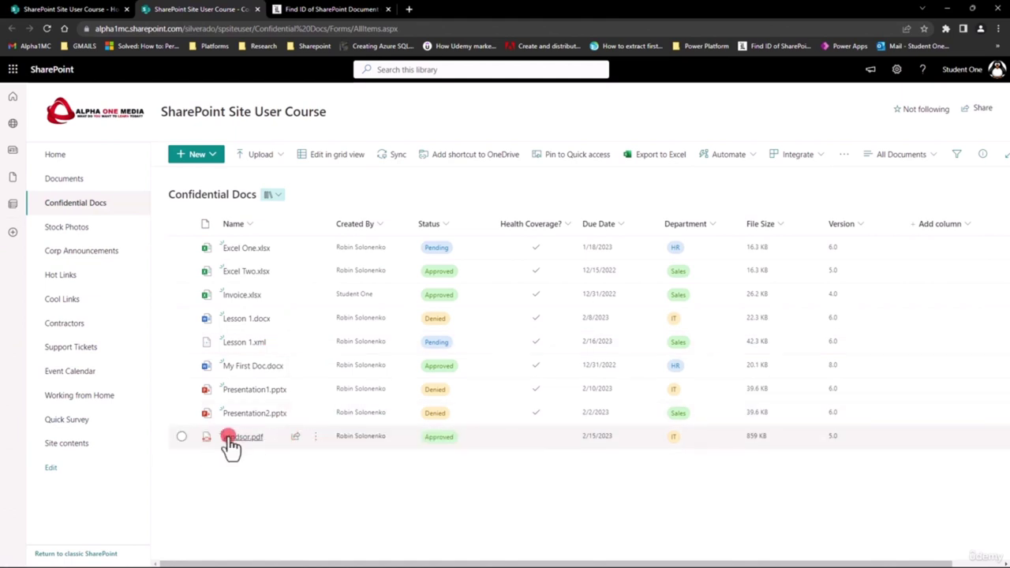
pyautogui.click(315, 438)
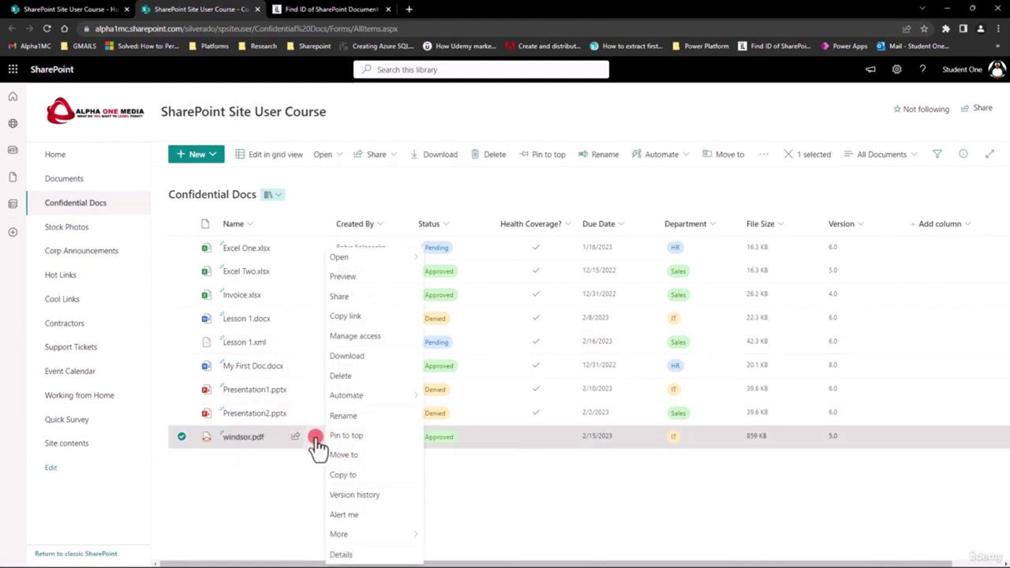
pyautogui.click(357, 317)
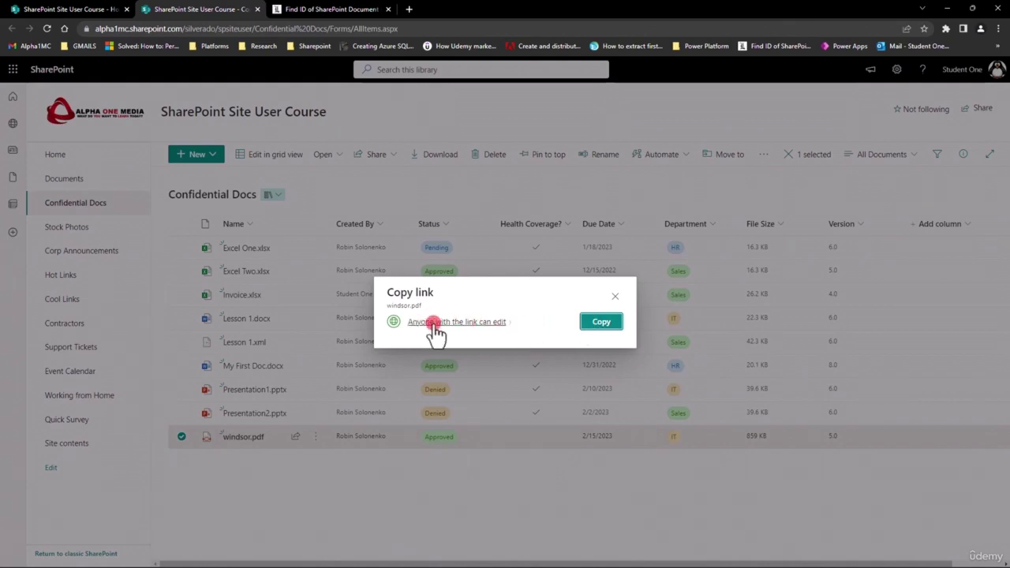
pyautogui.click(603, 321)
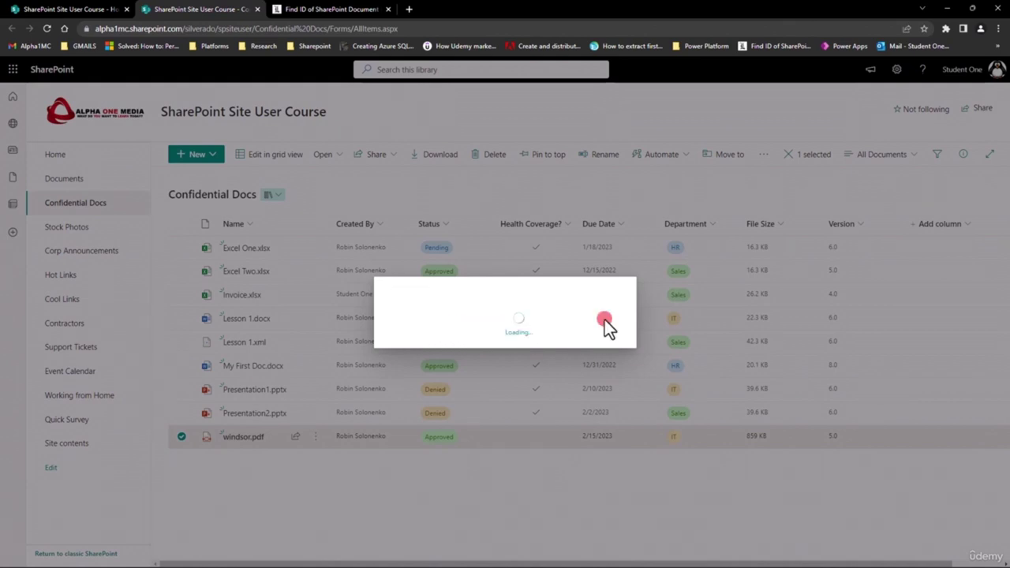
pyautogui.click(608, 317)
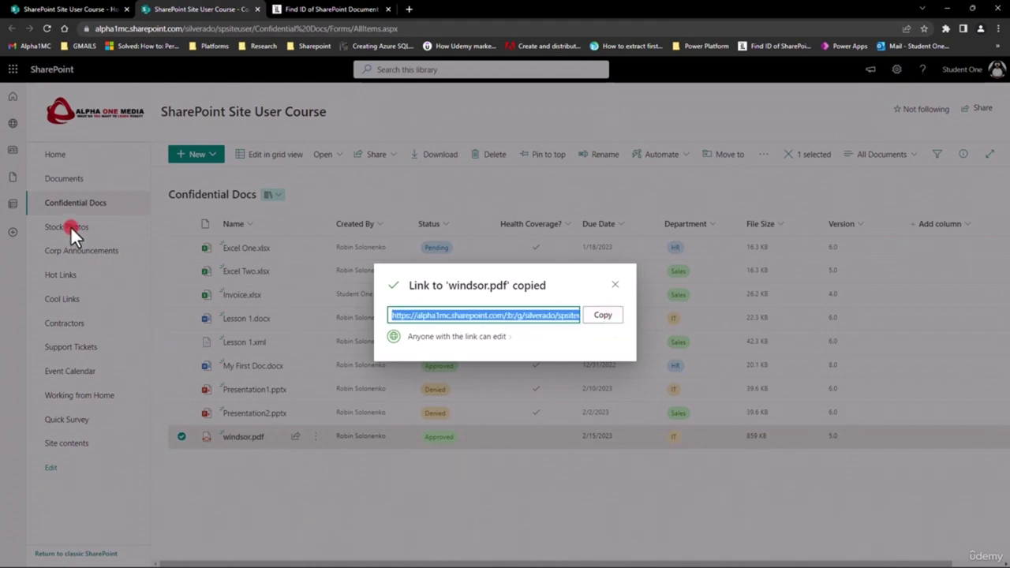
pyautogui.click(615, 284)
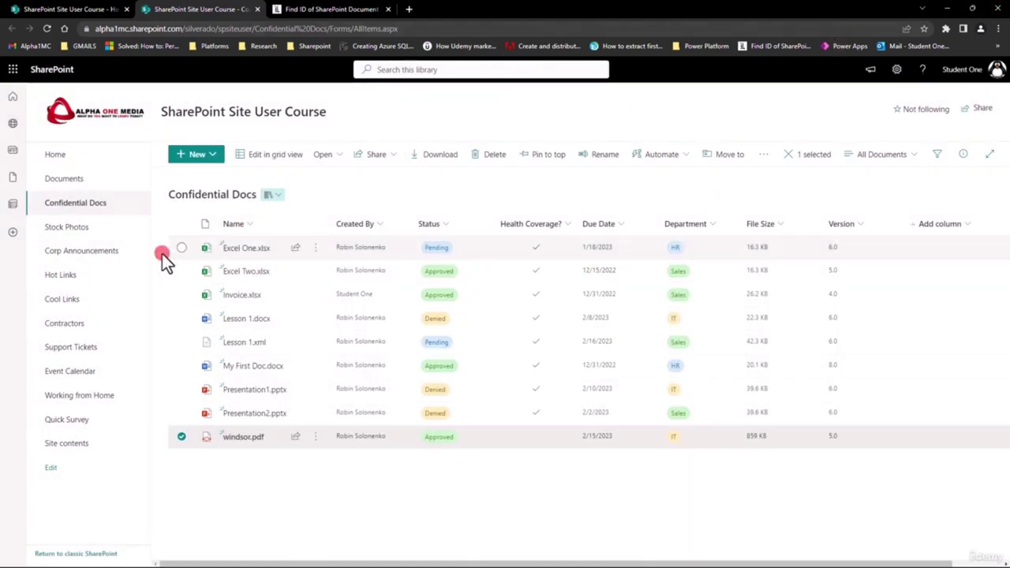
# Start a new Hot Links item with the copied windsor.pdf link pasted as its URL.
pyautogui.click(68, 277)
pyautogui.click(198, 155)
pyautogui.click(198, 194)
pyautogui.click(652, 171)
pyautogui.hotkey('ctrl', 'v')
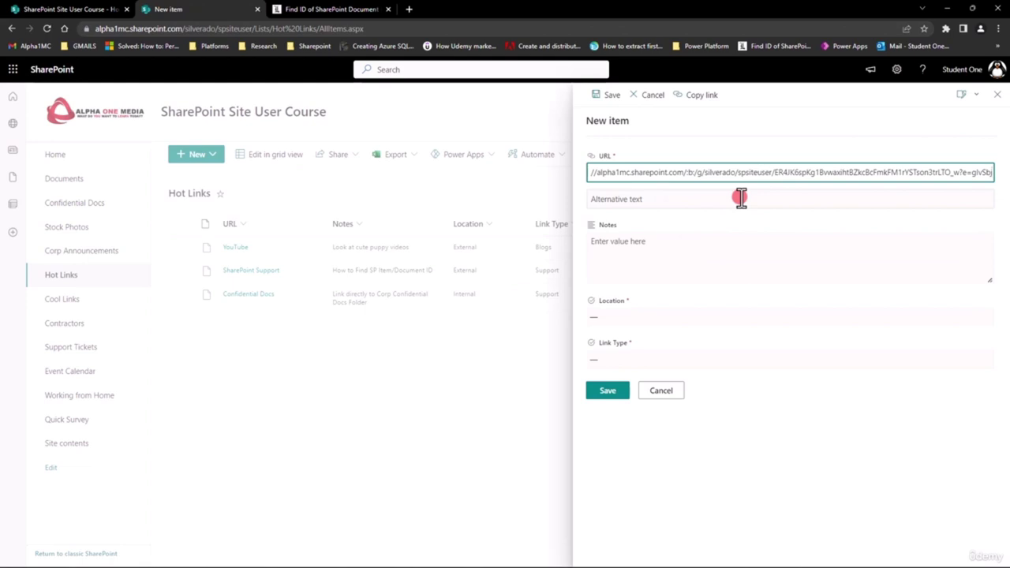
# Enter 'Windsor House Floorplan' as the link's display text with the note 'Click to View Floorplan'.
pyautogui.click(686, 199)
pyautogui.write('Winder')
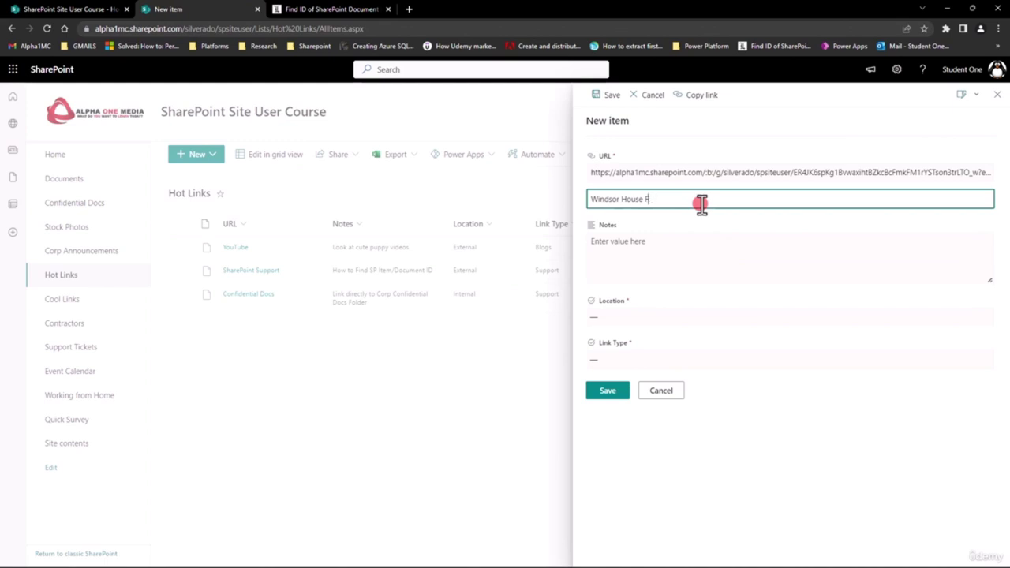
pyautogui.write('an')
pyautogui.press('Tab')
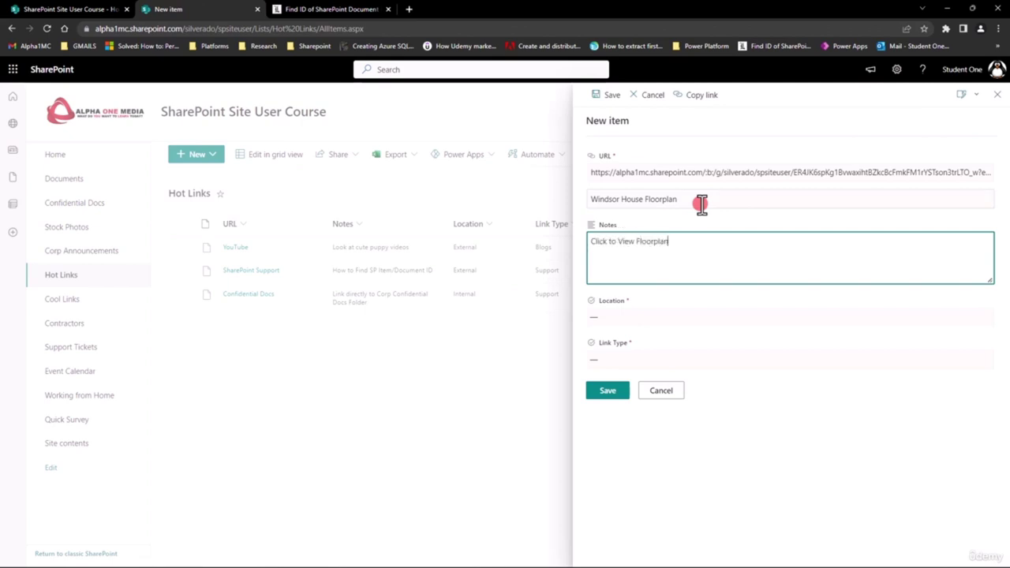
# Set Location to Internal and Link Type to News, save, and open the new link.
pyautogui.click(620, 317)
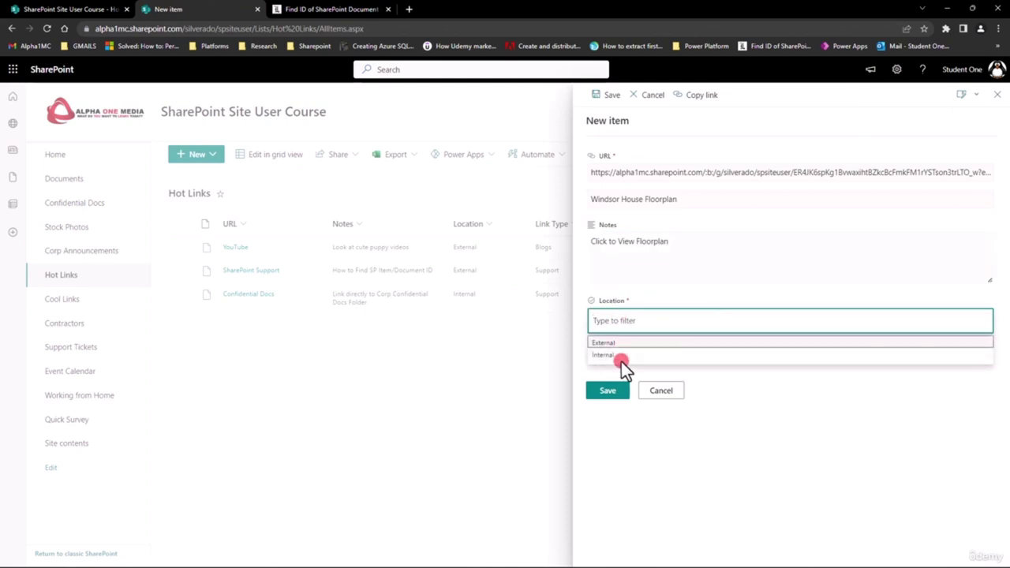
pyautogui.click(619, 357)
pyautogui.click(623, 362)
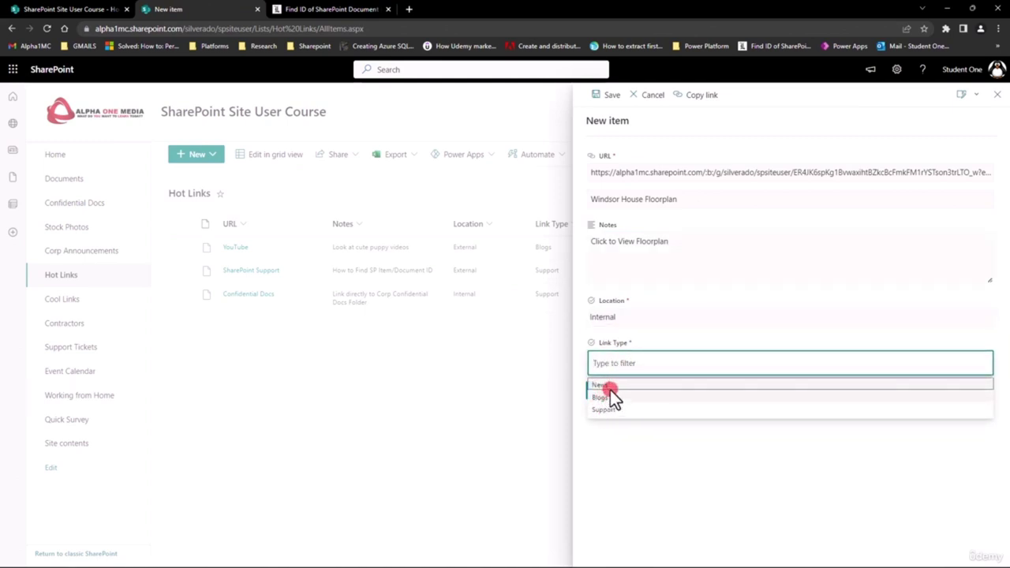
pyautogui.click(602, 385)
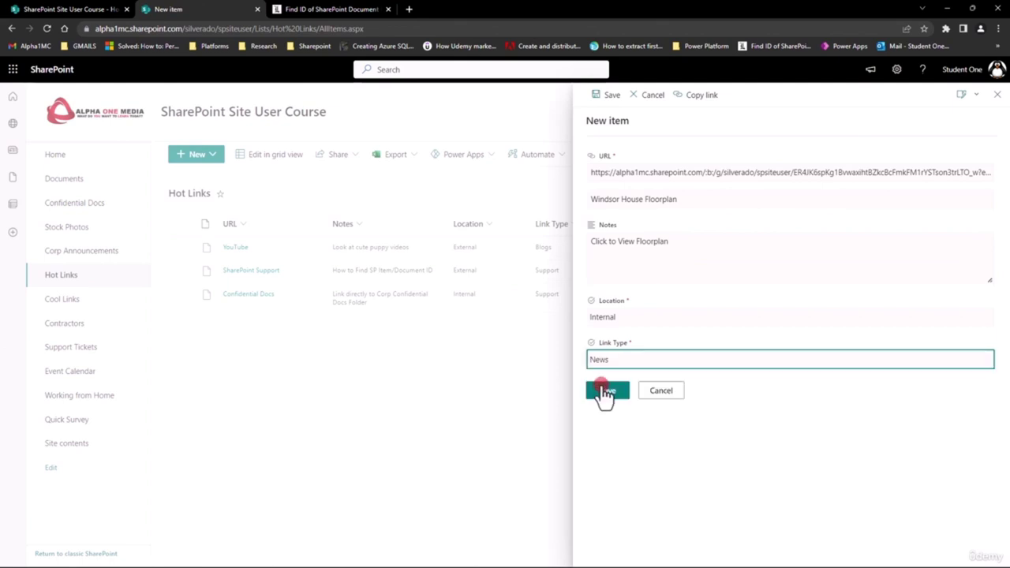
pyautogui.click(609, 391)
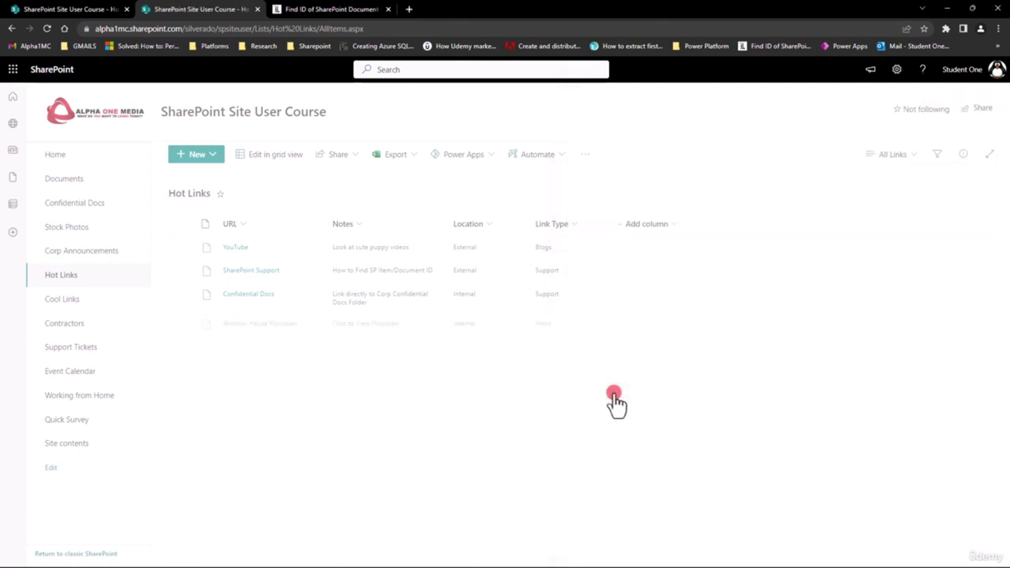
pyautogui.click(255, 323)
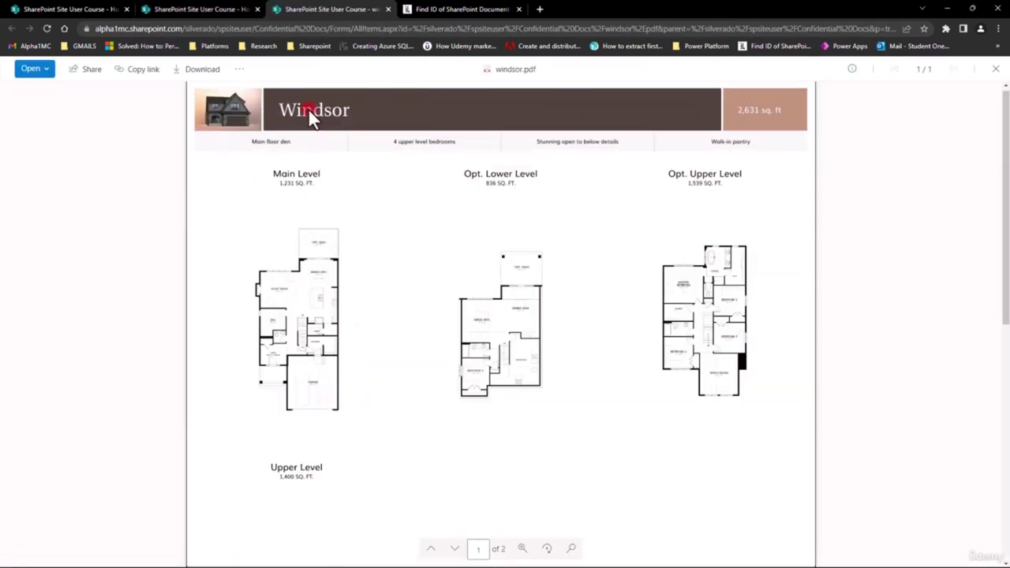
# Switch from the windsor.pdf viewer back to the Hot Links list tab.
pyautogui.click(183, 11)
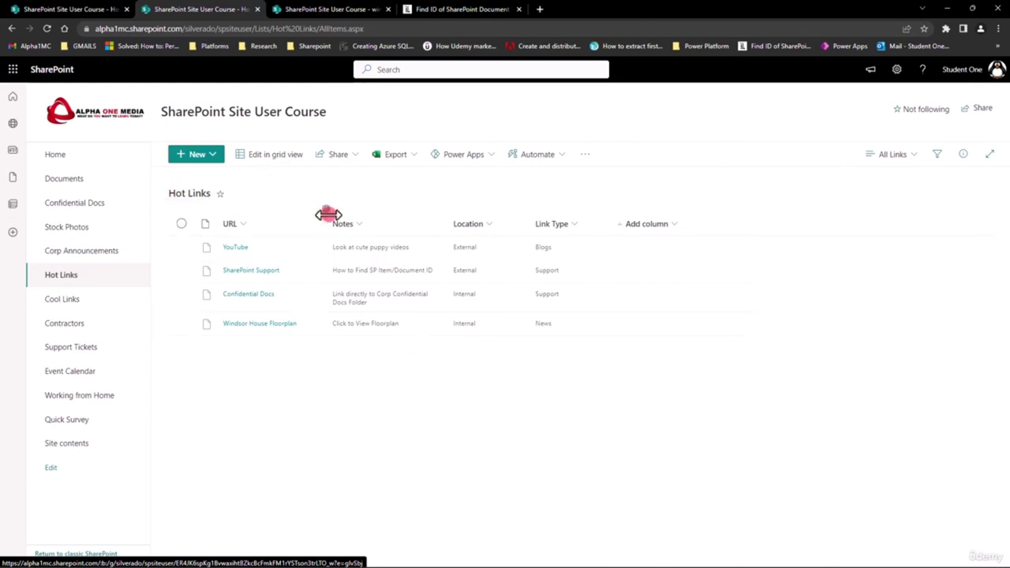
# Create a new Hot Links view named Support.
pyautogui.click(910, 156)
pyautogui.click(929, 259)
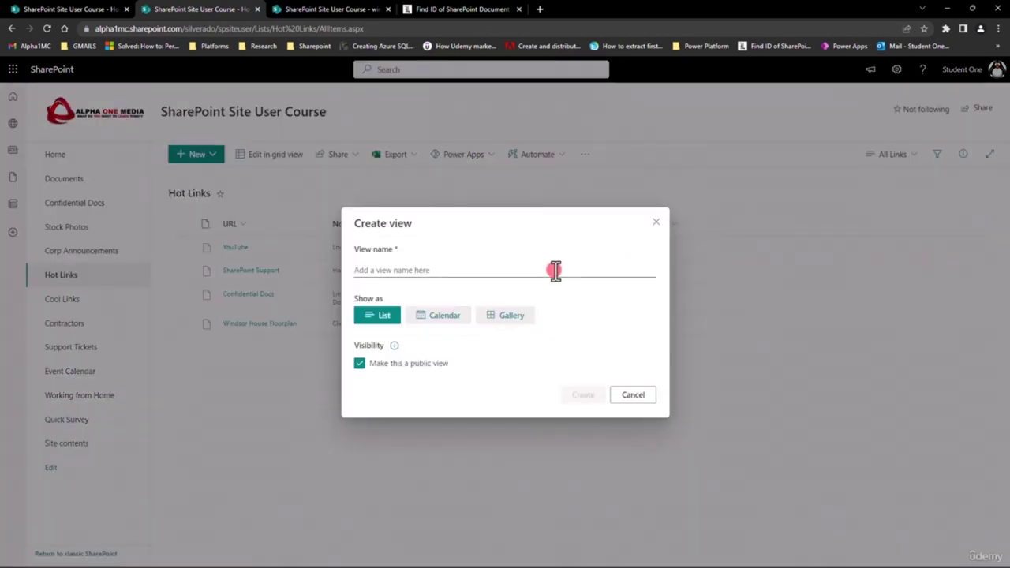
pyautogui.click(412, 267)
pyautogui.write('Support')
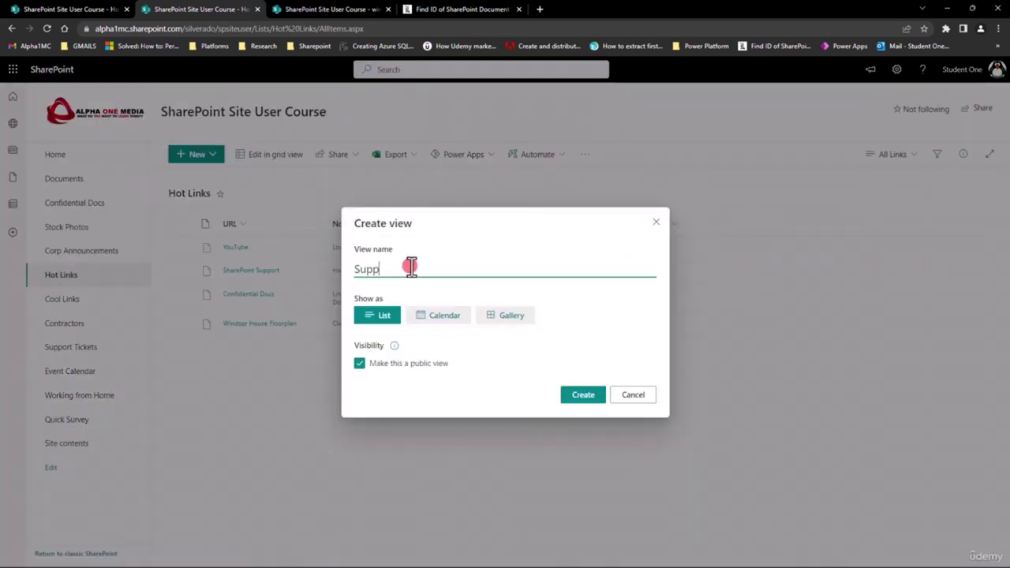
pyautogui.click(583, 392)
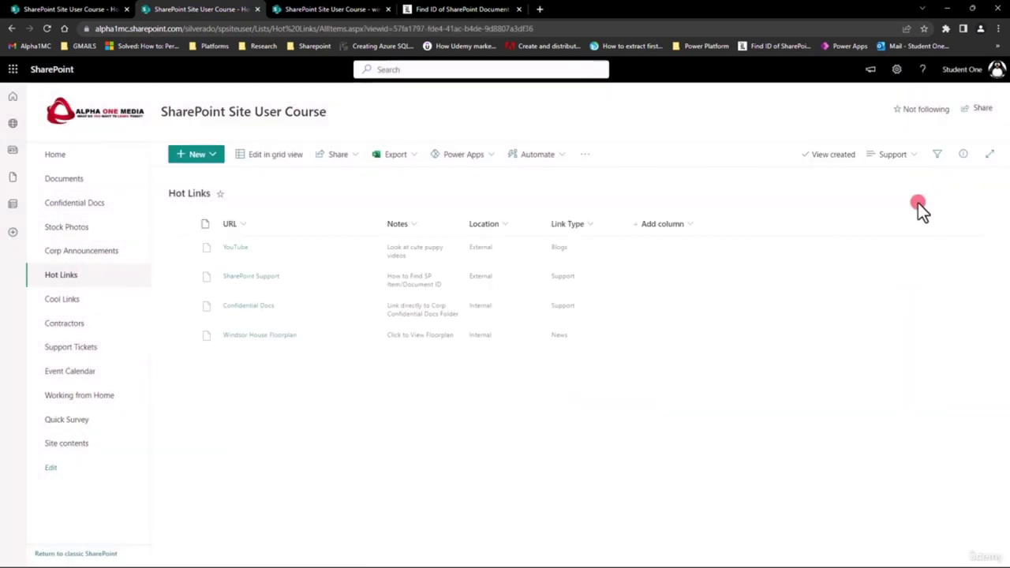
# In the Support view's settings, choose Link Type as the filter column.
pyautogui.click(914, 154)
pyautogui.click(925, 336)
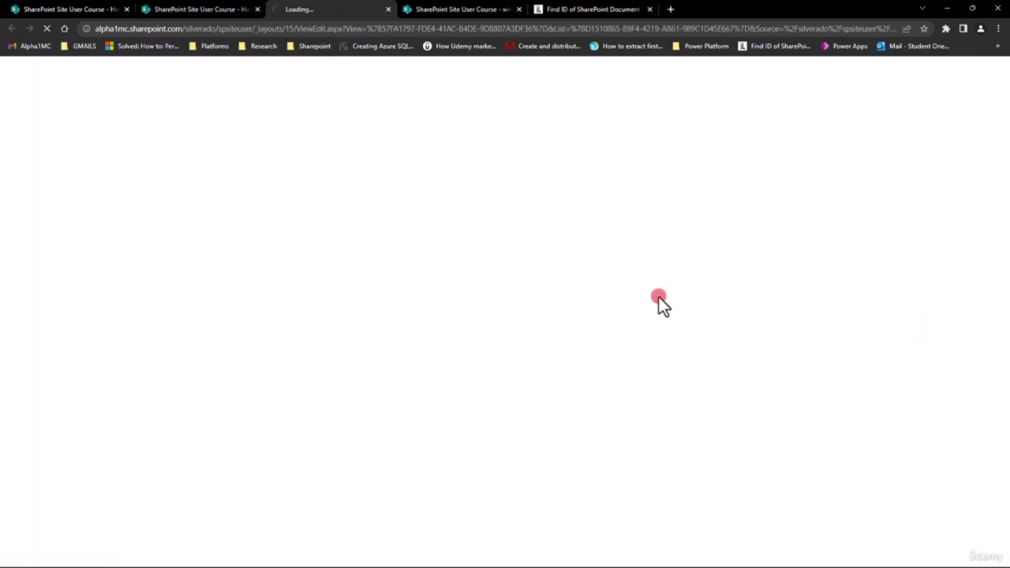
pyautogui.scroll(-15, 706, 383)
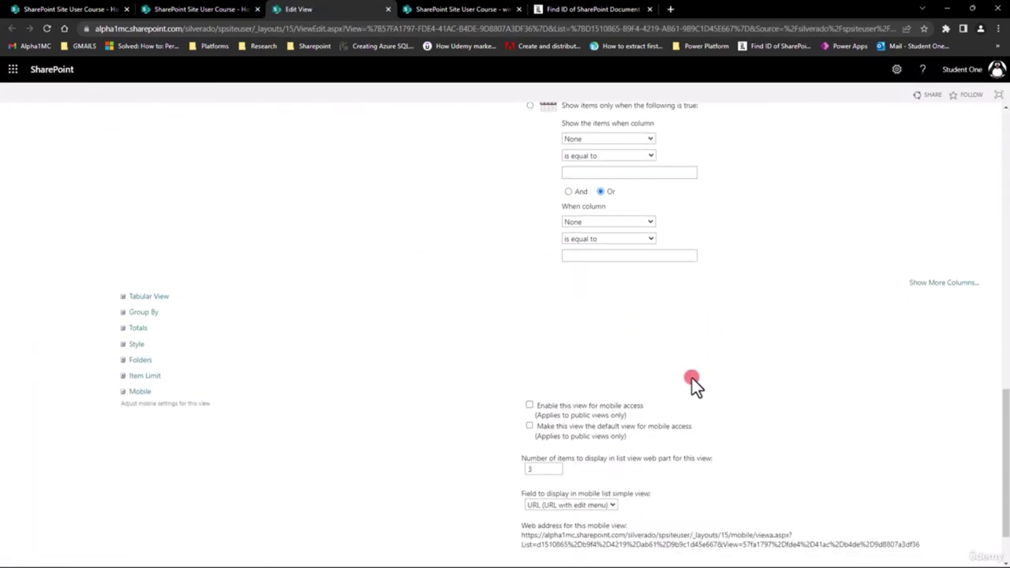
pyautogui.scroll(2, 600, 241)
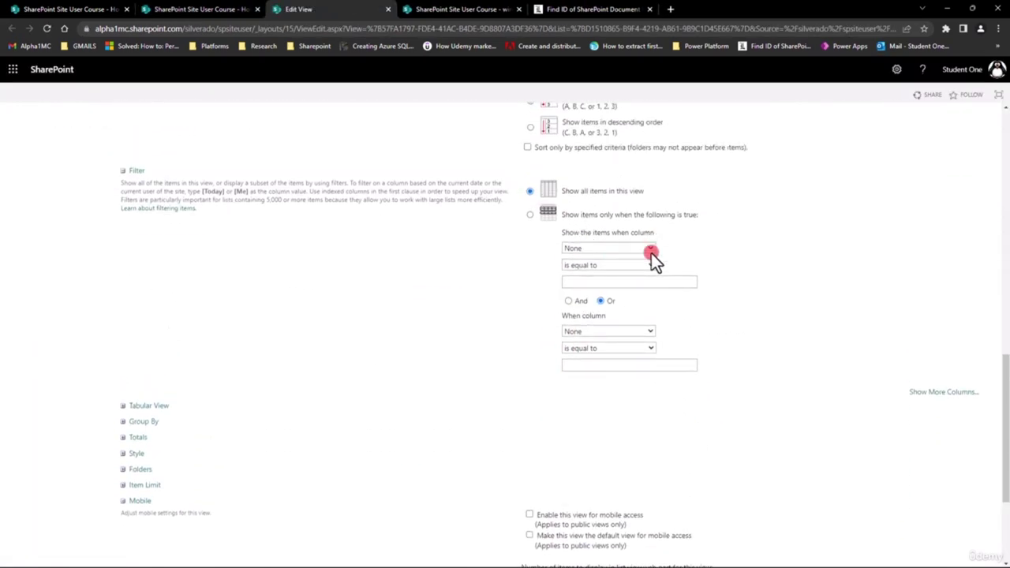
pyautogui.click(652, 248)
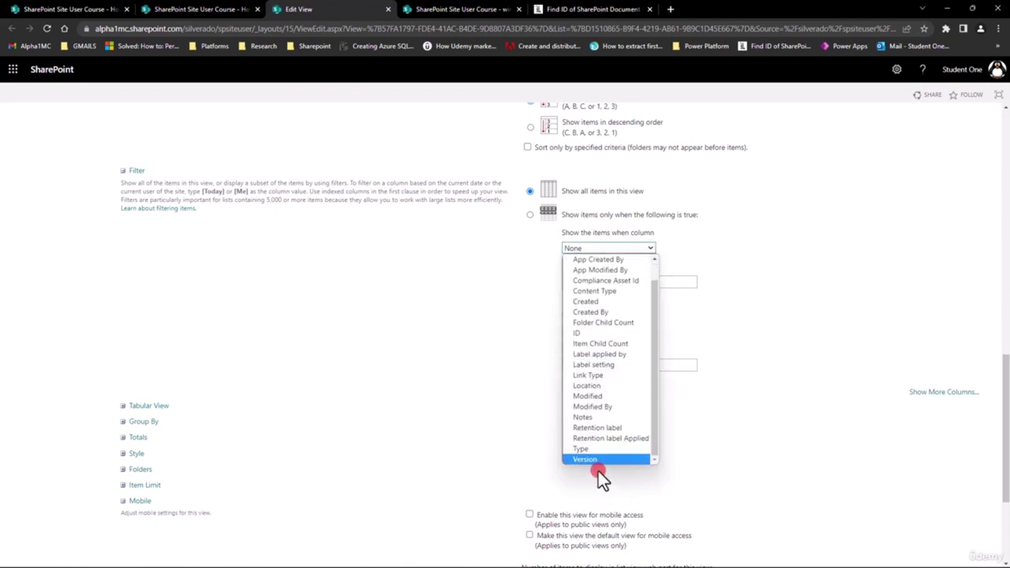
pyautogui.click(607, 376)
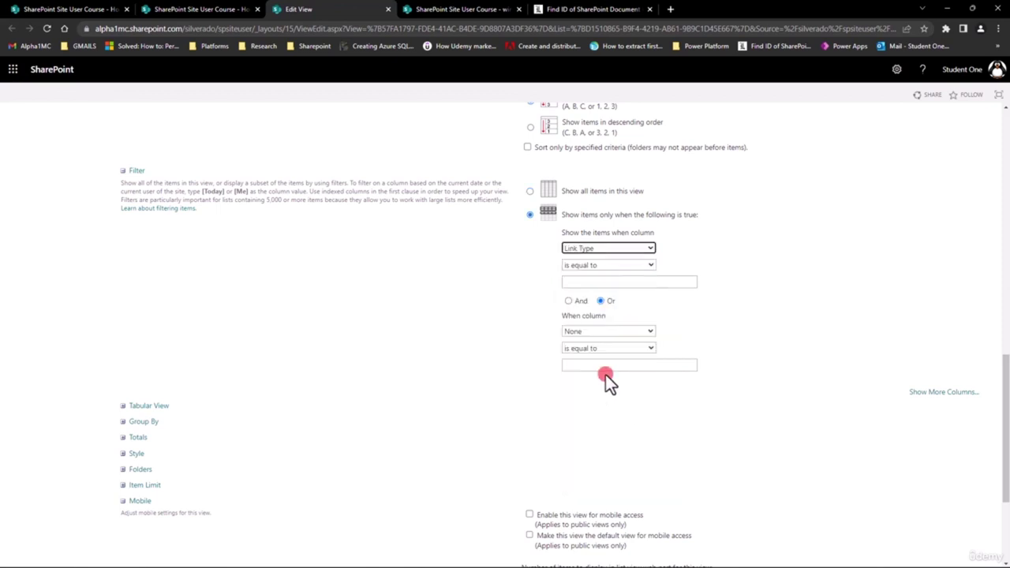
pyautogui.click(628, 252)
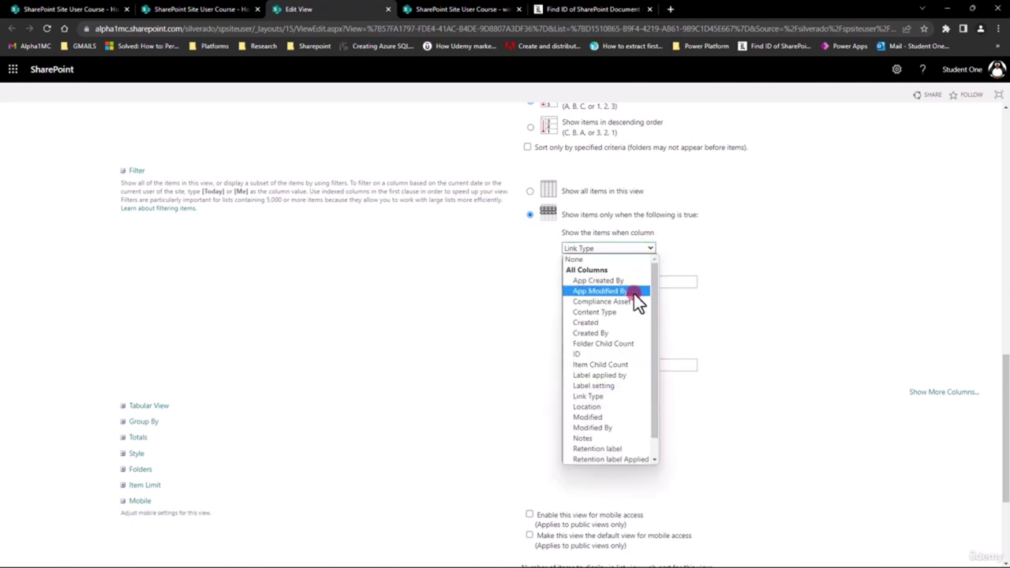
pyautogui.scroll(-1, 616, 383)
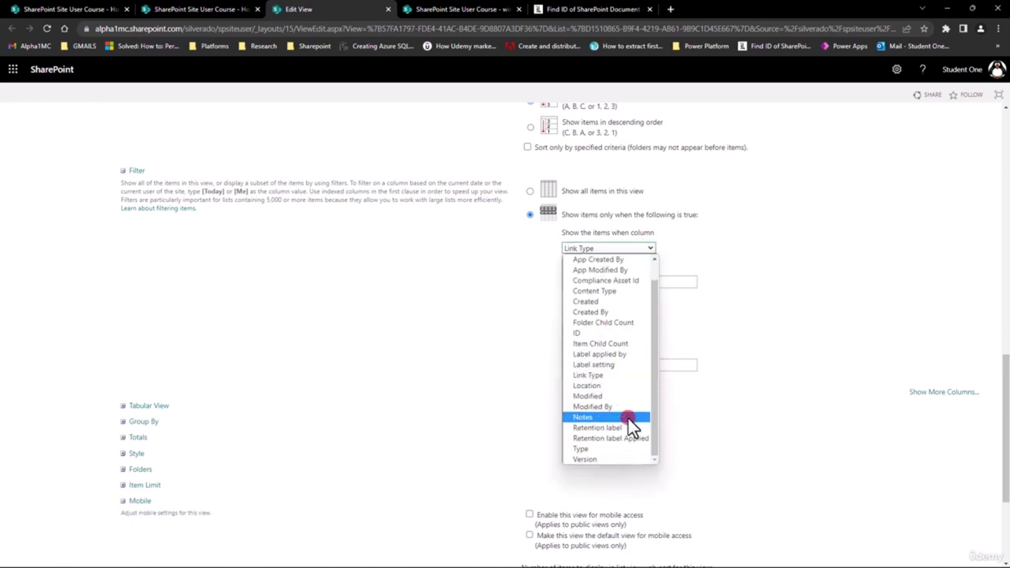
pyautogui.scroll(1, 629, 323)
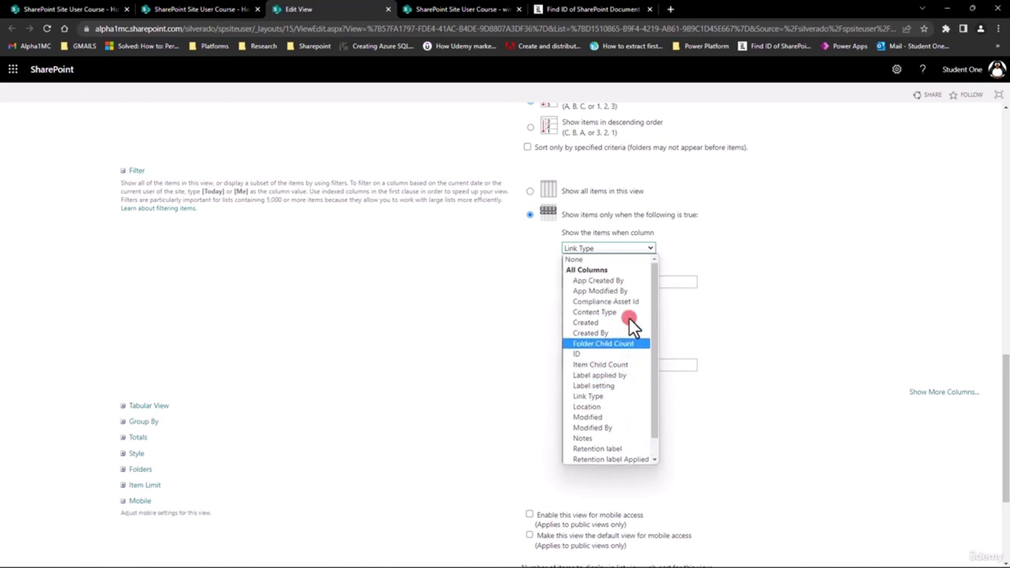
# Set the filter to Link Type equals Support and save the view.
pyautogui.click(228, 11)
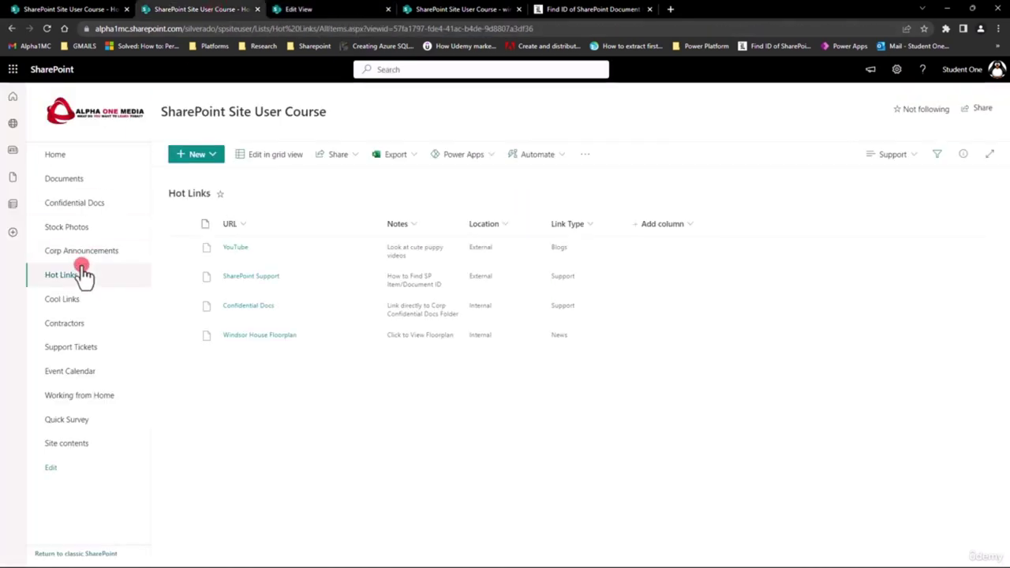
pyautogui.click(364, 9)
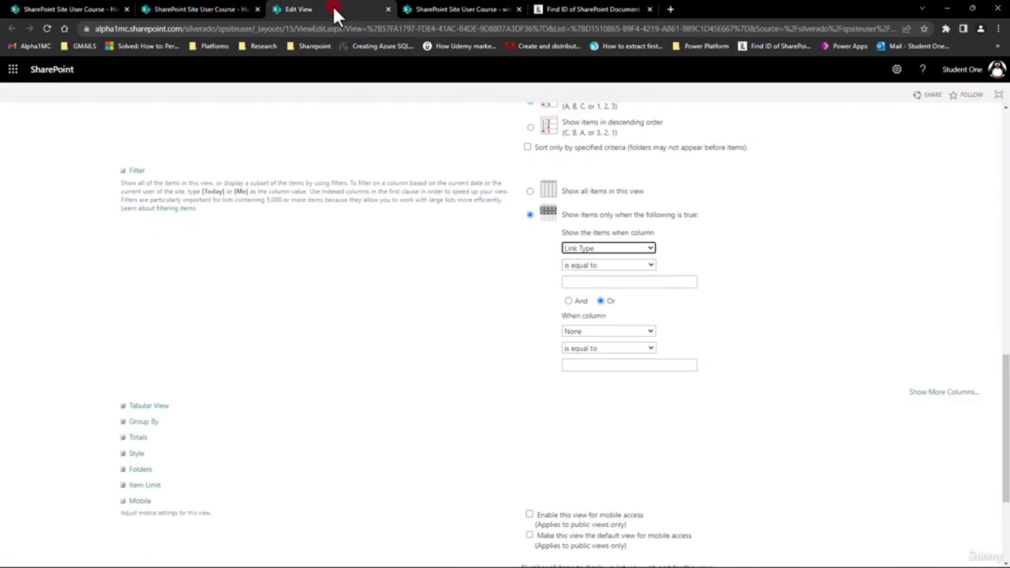
pyautogui.click(652, 266)
pyautogui.click(643, 286)
pyautogui.write('Support')
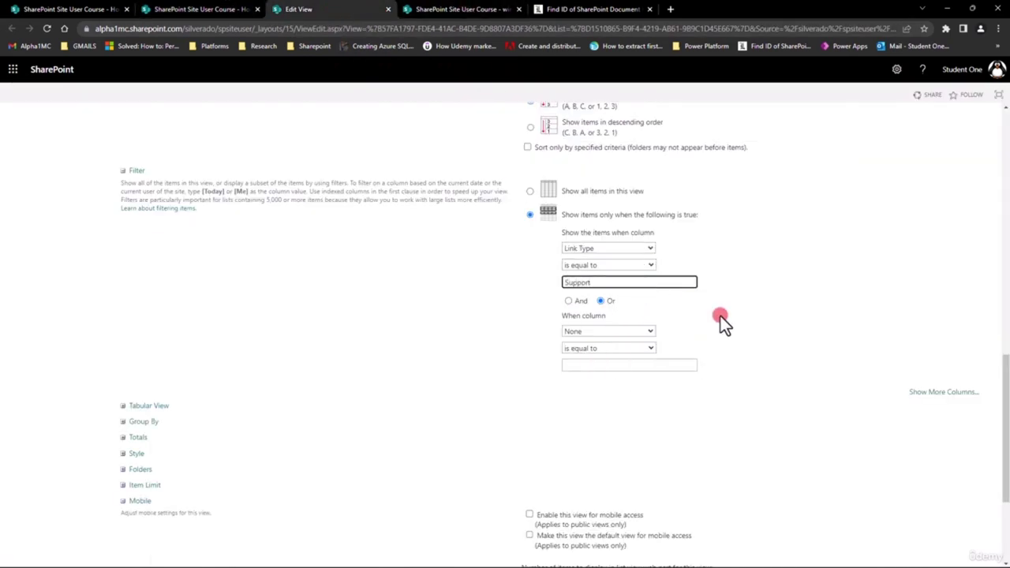
pyautogui.scroll(-3, 734, 355)
pyautogui.click(934, 507)
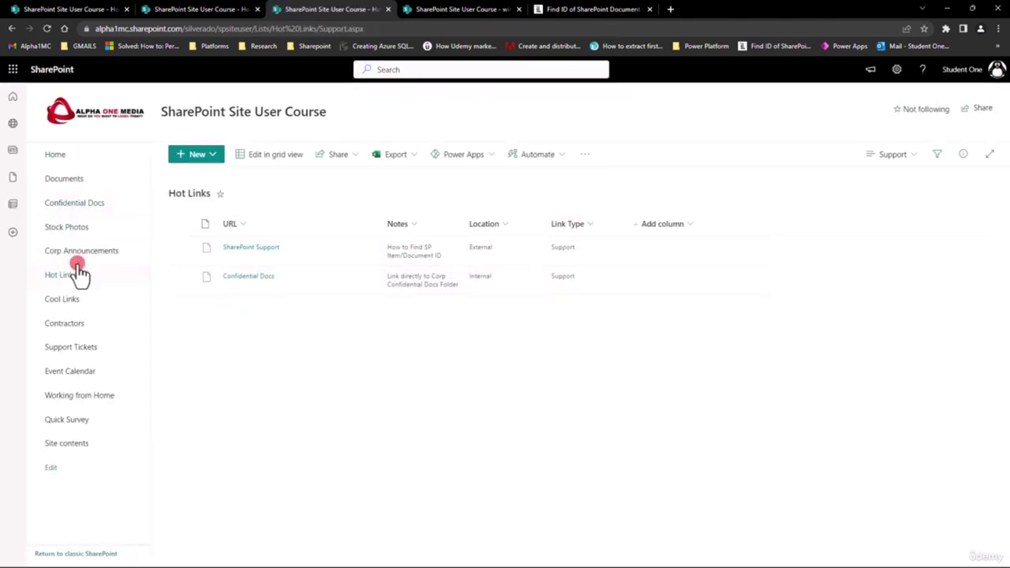
# From the home page, reopen Hot Links and switch it to the Support view.
pyautogui.click(59, 156)
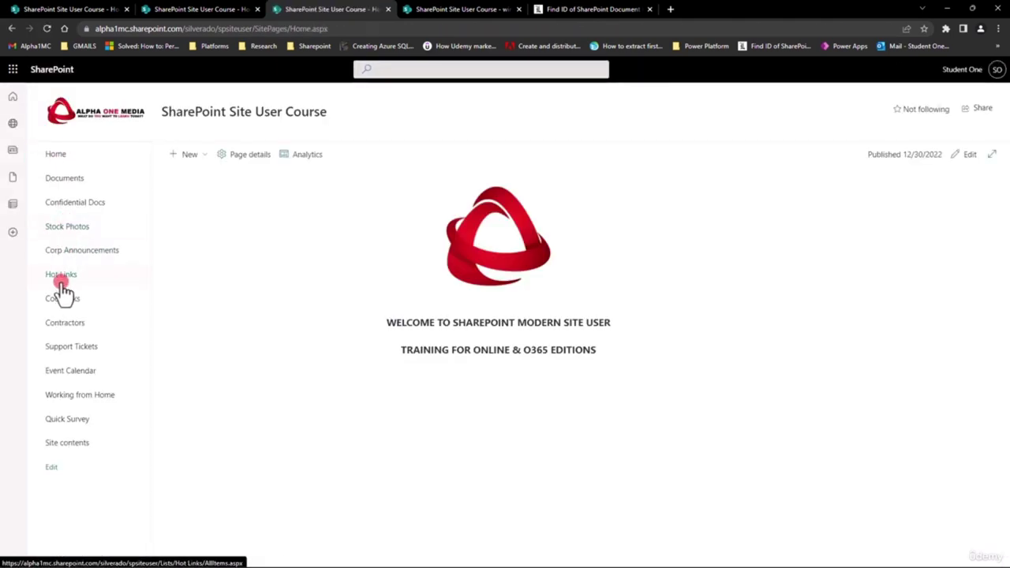
pyautogui.click(56, 278)
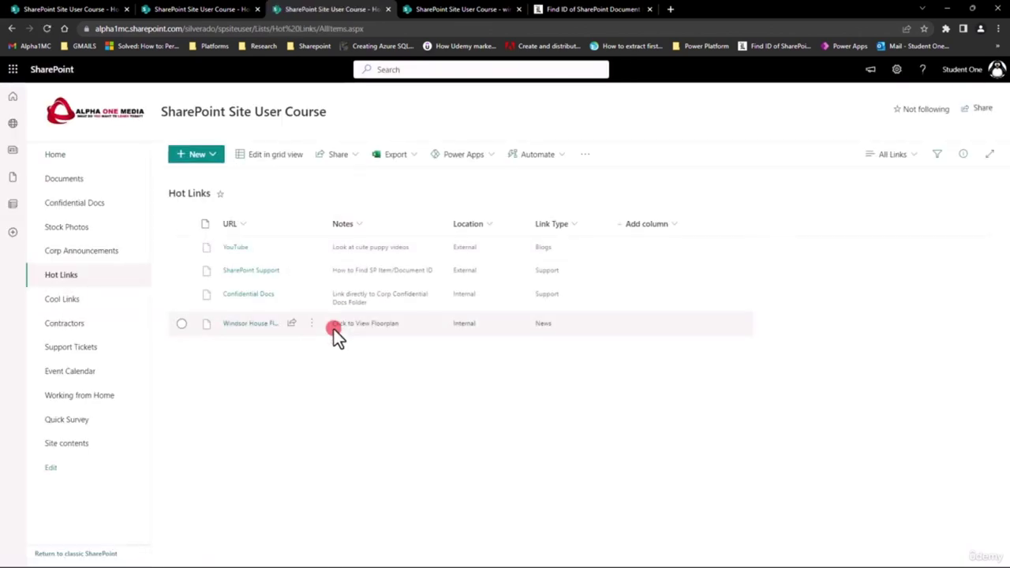
pyautogui.click(905, 155)
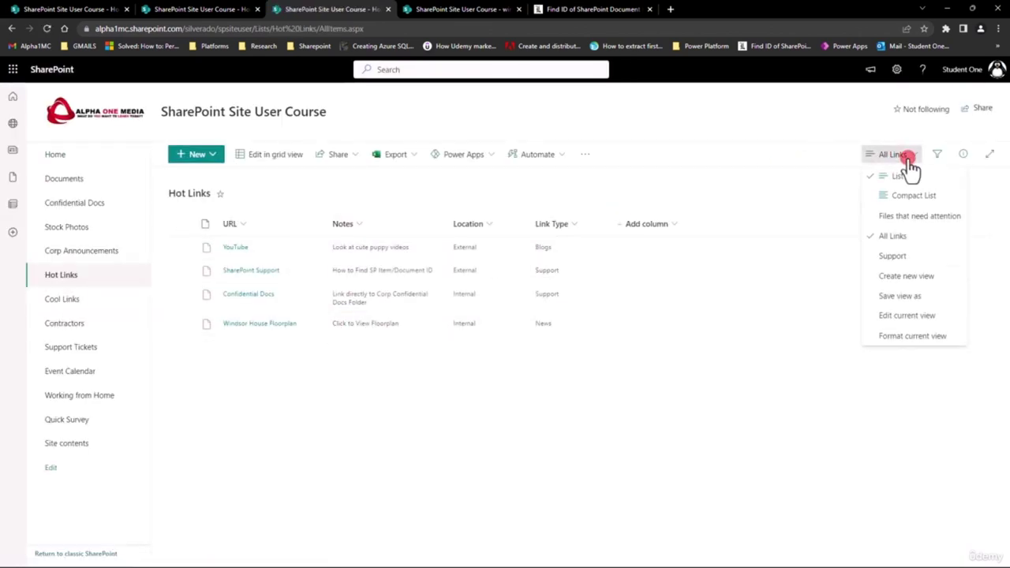
pyautogui.click(910, 257)
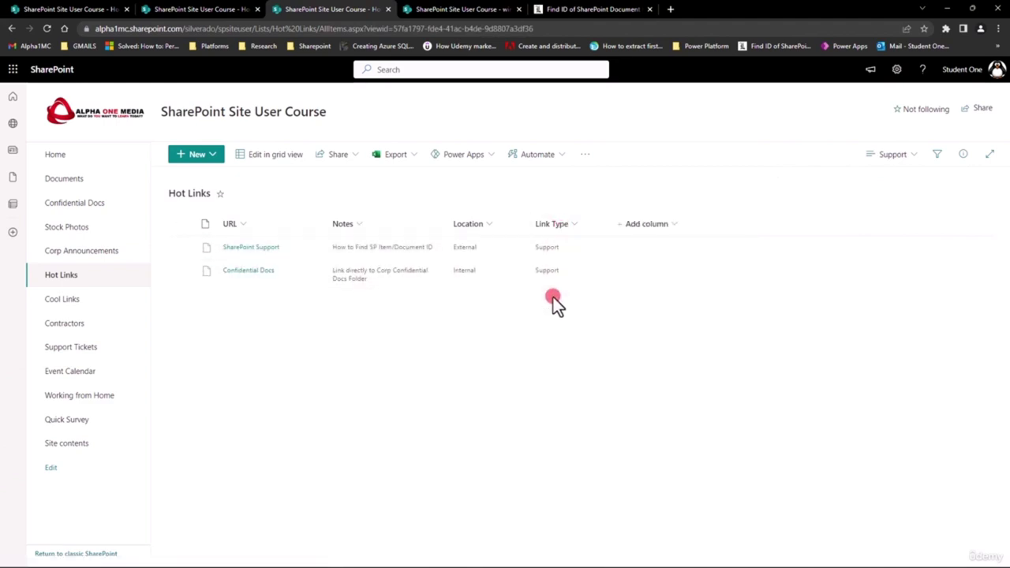
# Back in Hot Links, try the Location column's Filter by panel, then close it.
pyautogui.click(63, 180)
pyautogui.click(63, 275)
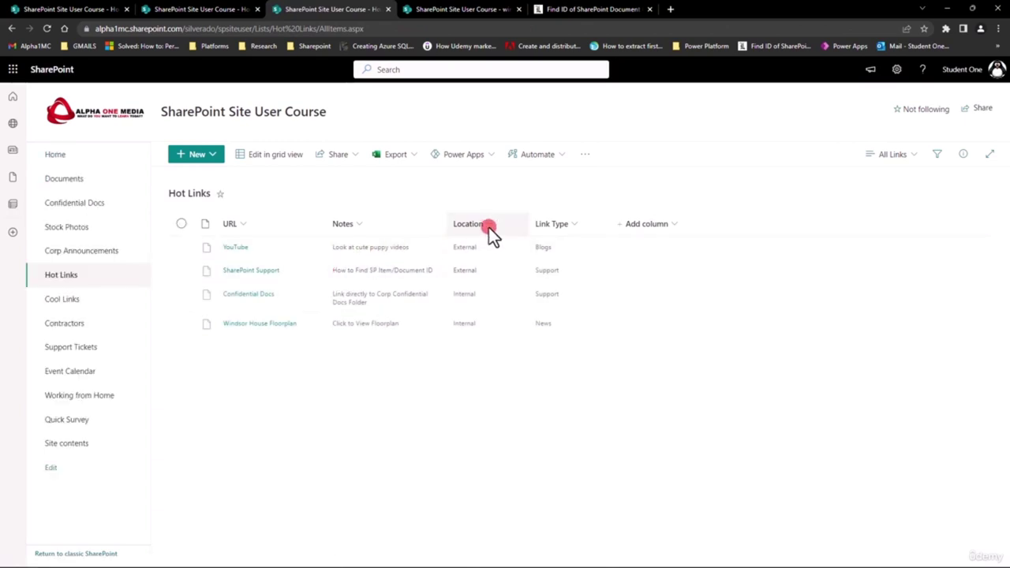
pyautogui.click(489, 228)
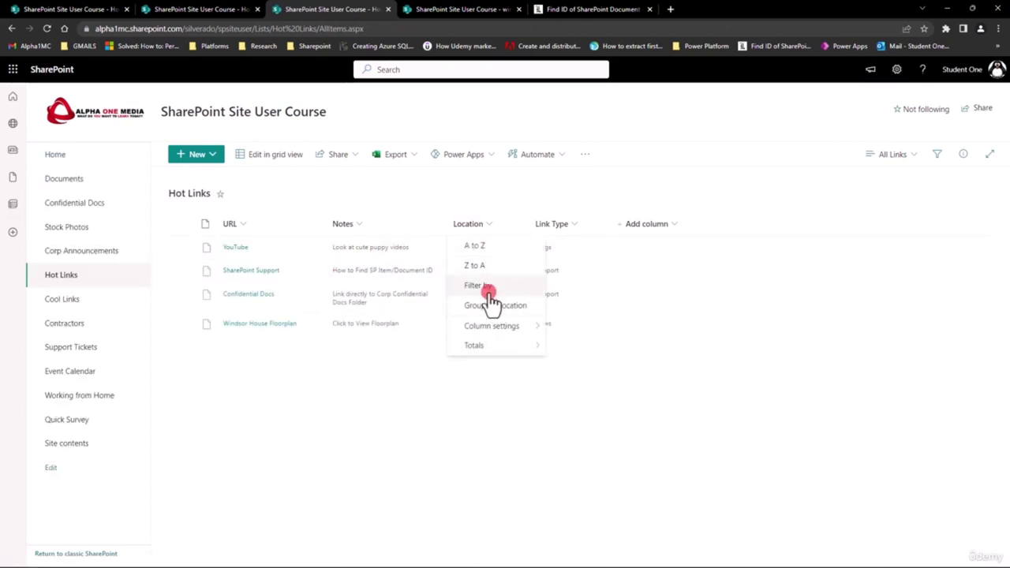
pyautogui.click(483, 287)
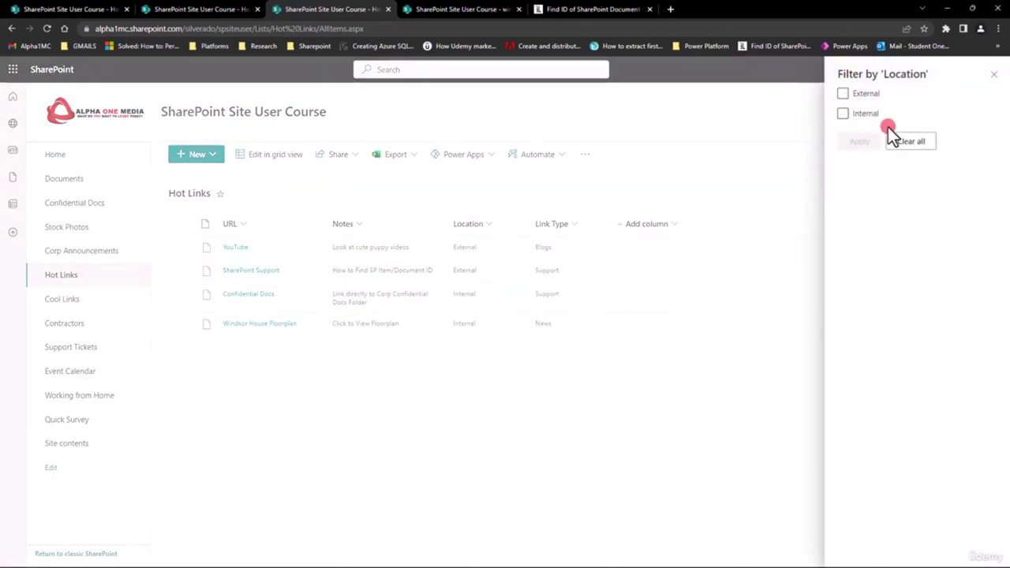
pyautogui.click(994, 74)
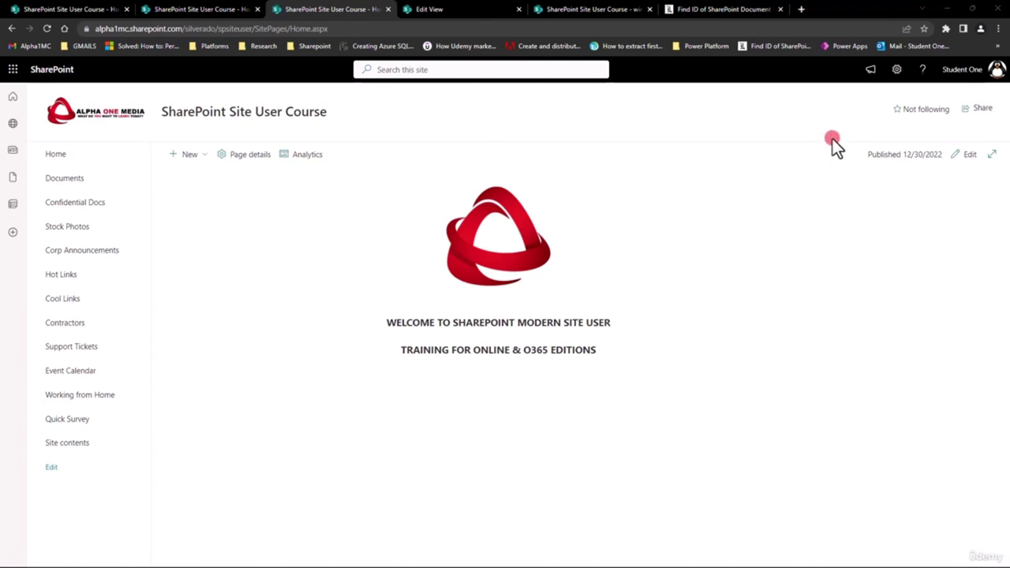
# Open the Working from Home list via the settings panel and left navigation.
pyautogui.click(897, 70)
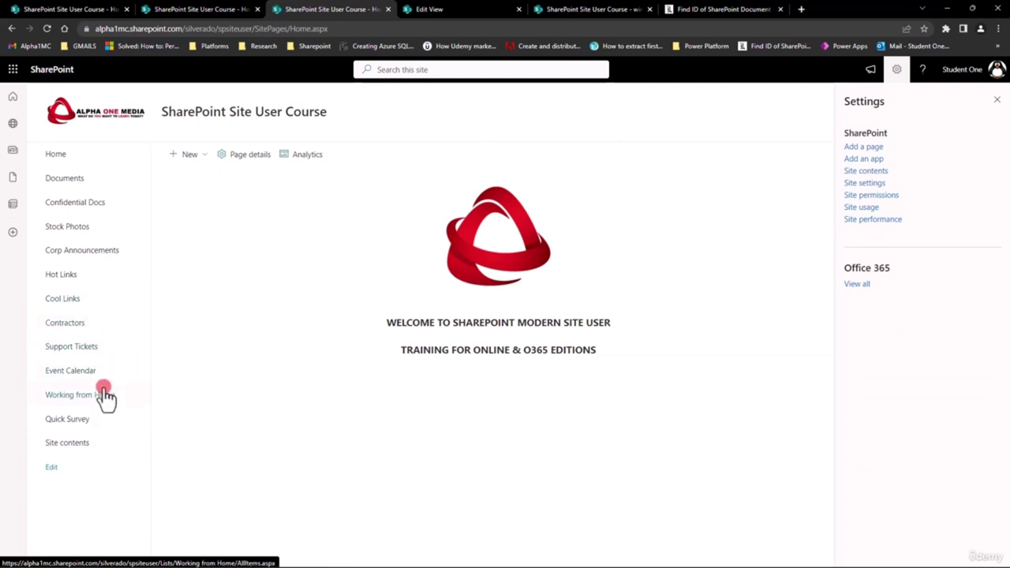
pyautogui.click(84, 400)
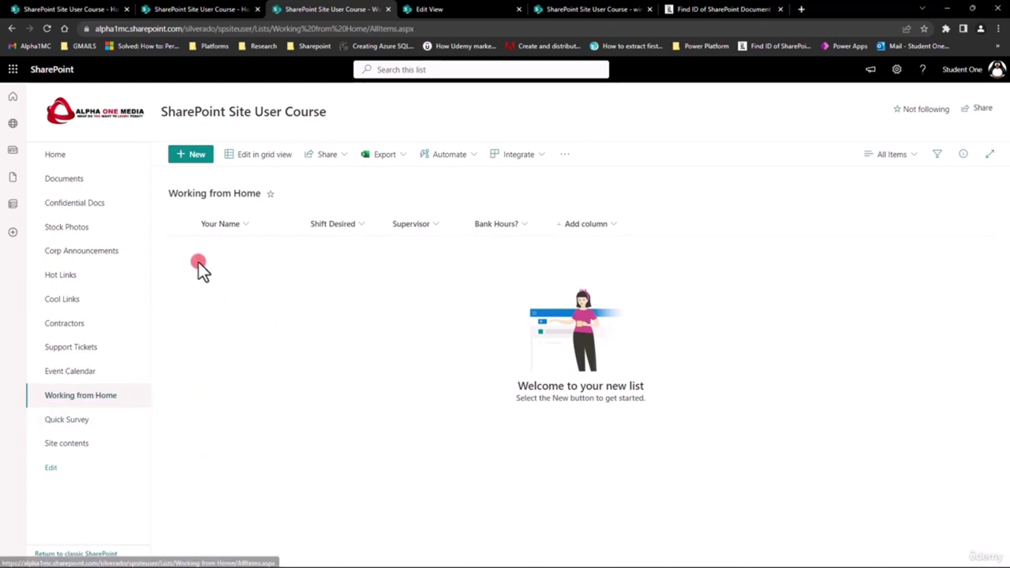
# Add an entry with the employee's name, the 6 AM to 3 PM shift and the first supervisor.
pyautogui.click(201, 160)
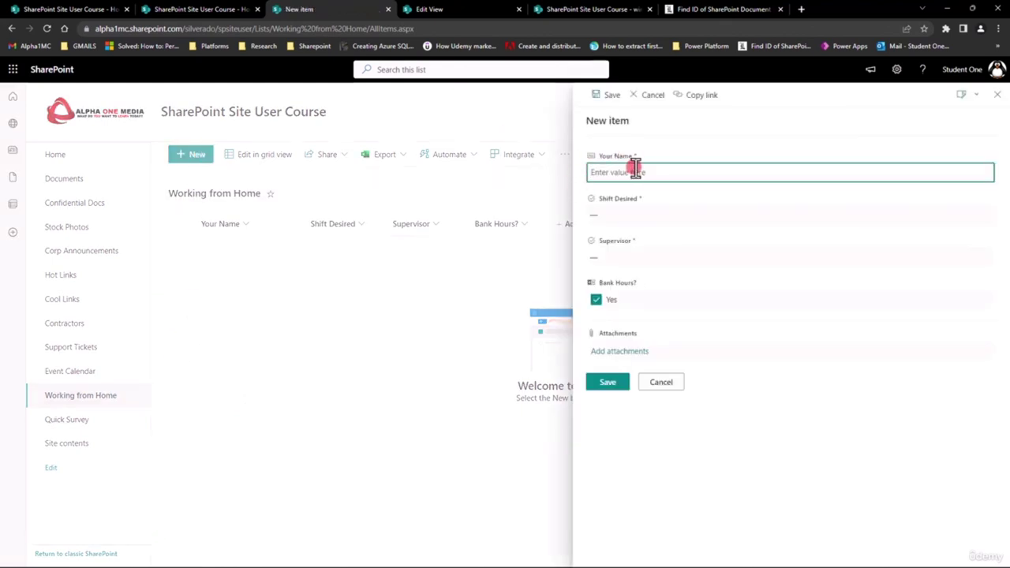
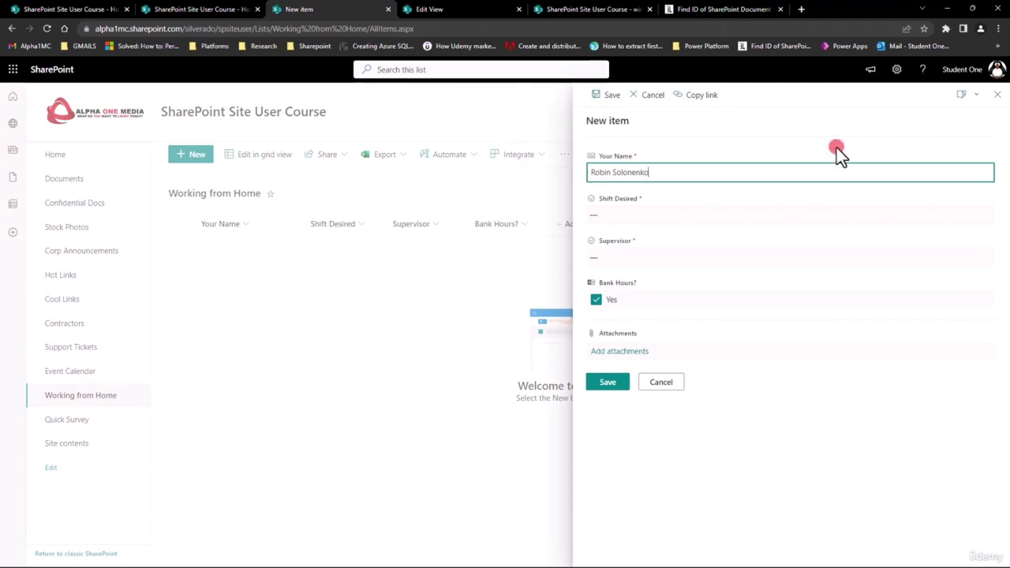
pyautogui.click(684, 221)
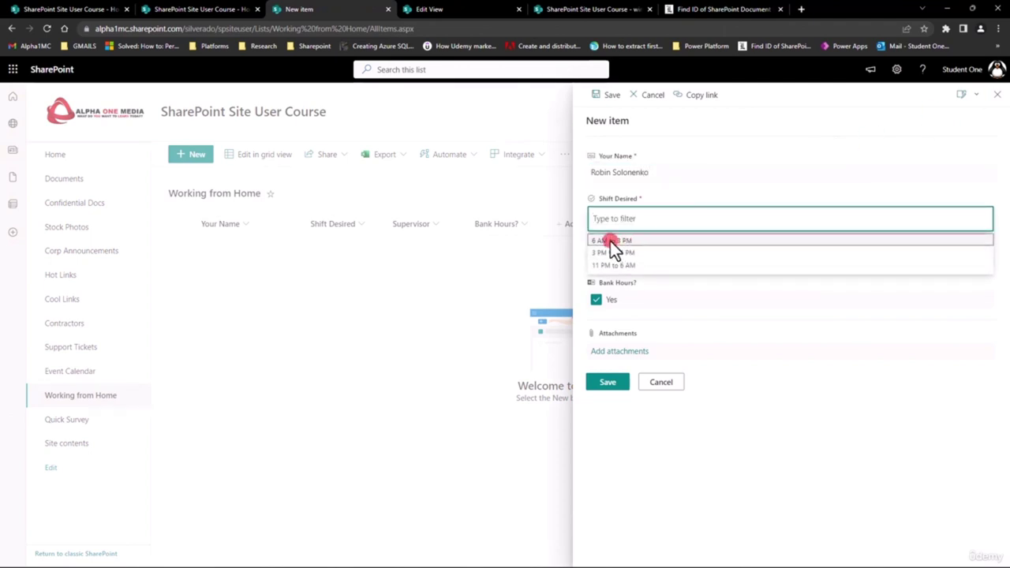
pyautogui.click(613, 241)
pyautogui.click(642, 260)
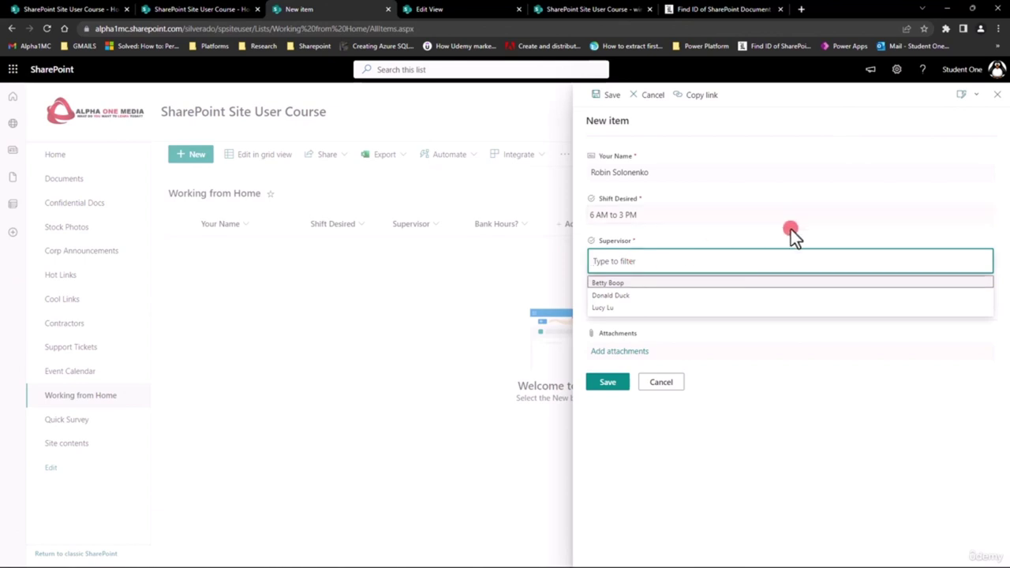
pyautogui.click(610, 283)
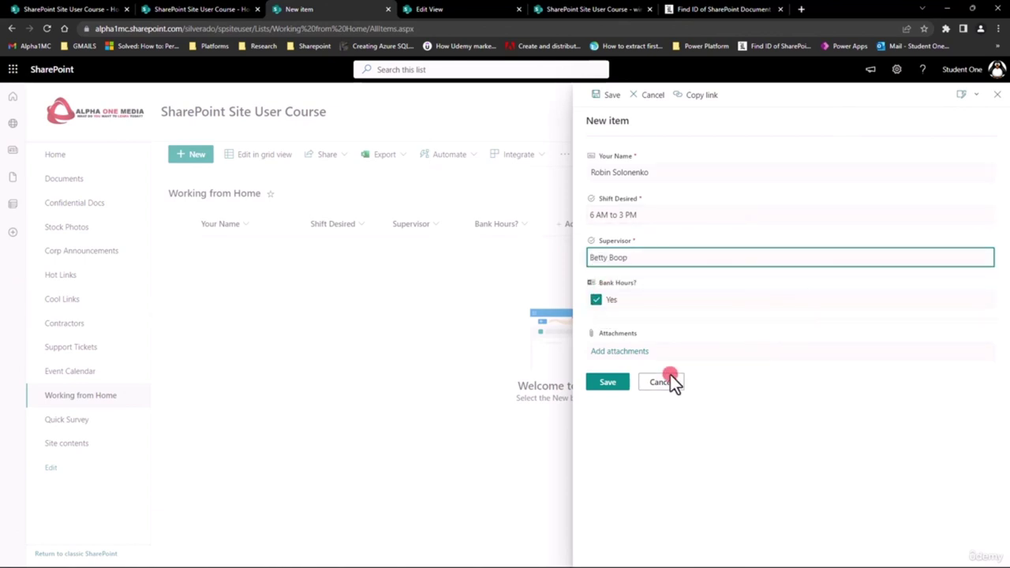
pyautogui.click(604, 385)
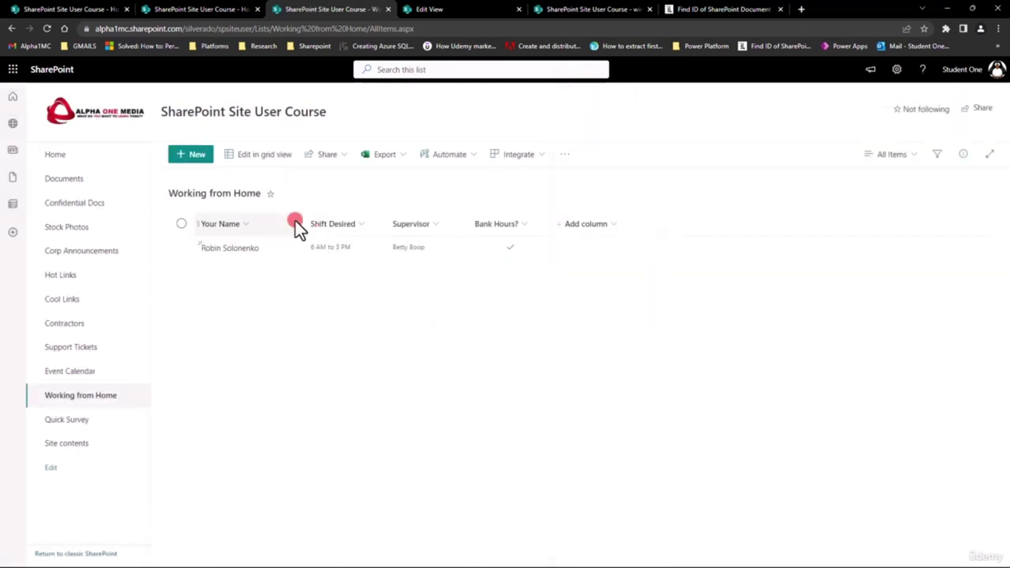
# Widen Your Name and add Daffy Duck, 3 PM to 11 PM, under Donald Duck, without bank hours.
pyautogui.moveTo(301, 223); pyautogui.dragTo(349, 223)
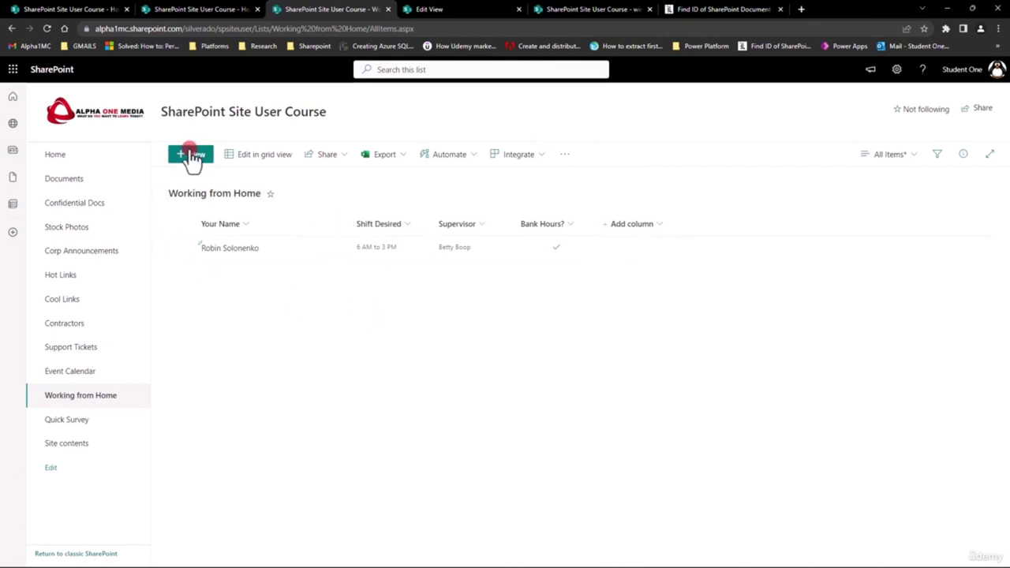
pyautogui.click(192, 156)
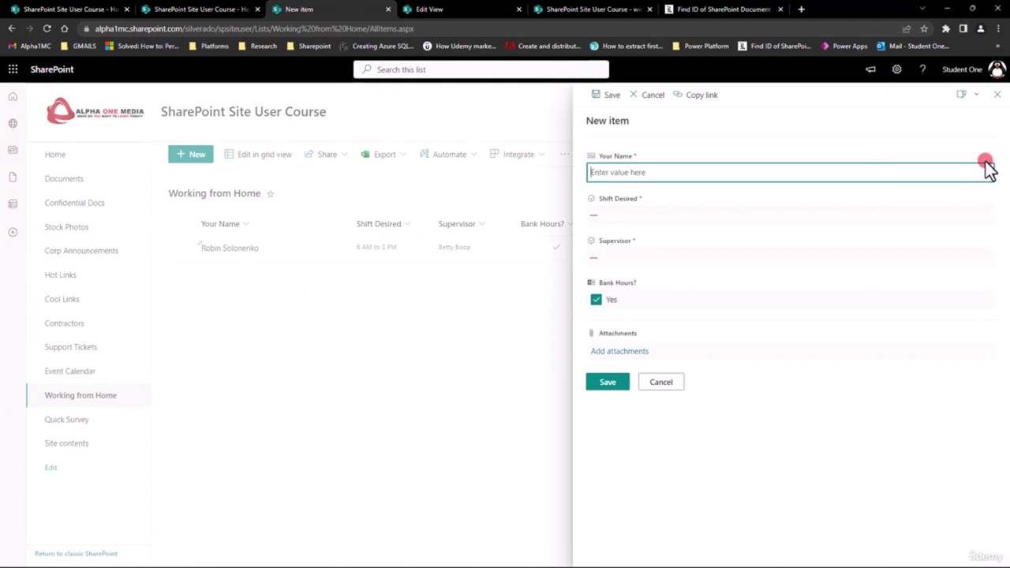
pyautogui.write('Daffy Duck')
pyautogui.click(621, 212)
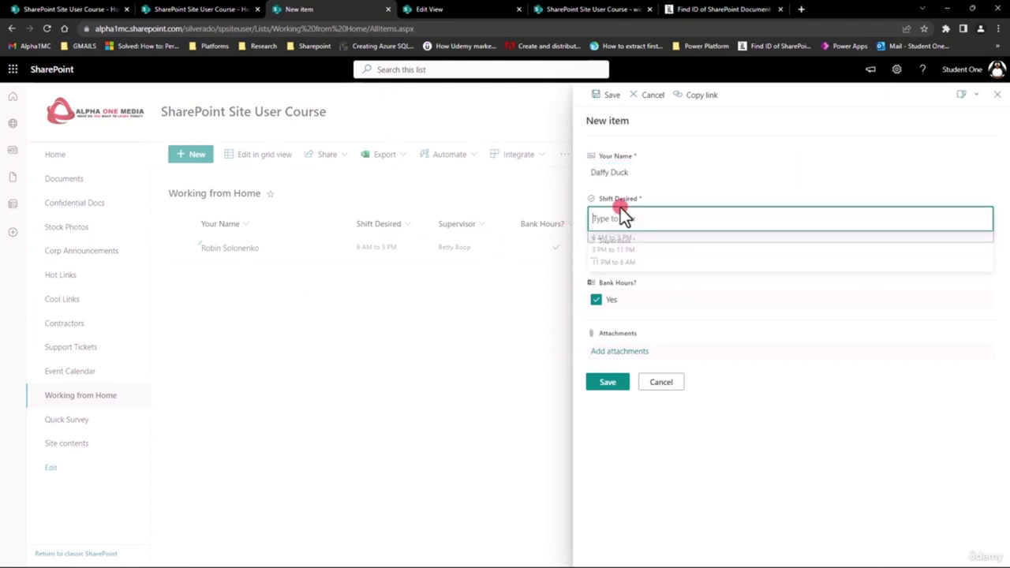
pyautogui.click(629, 253)
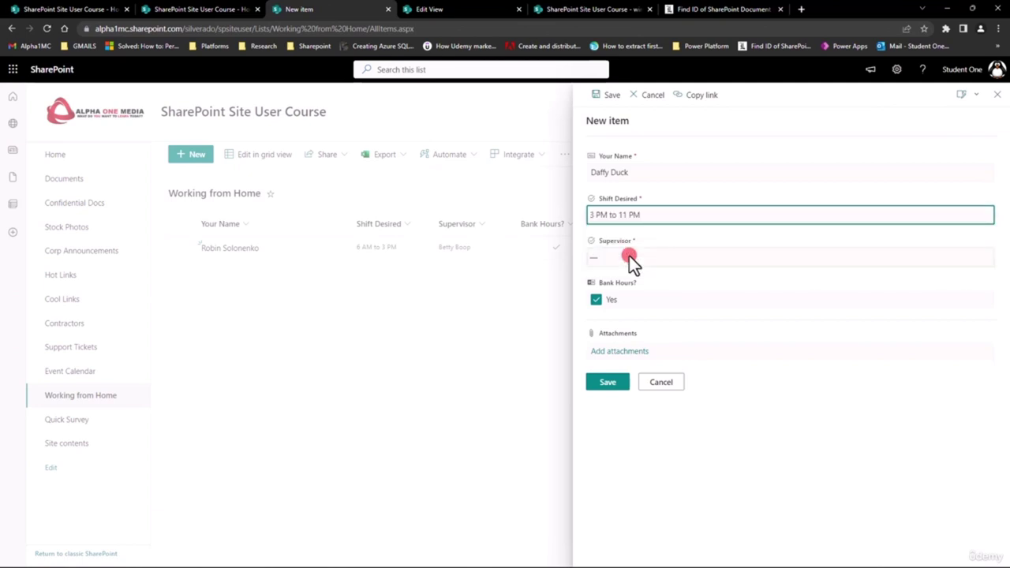
pyautogui.click(628, 260)
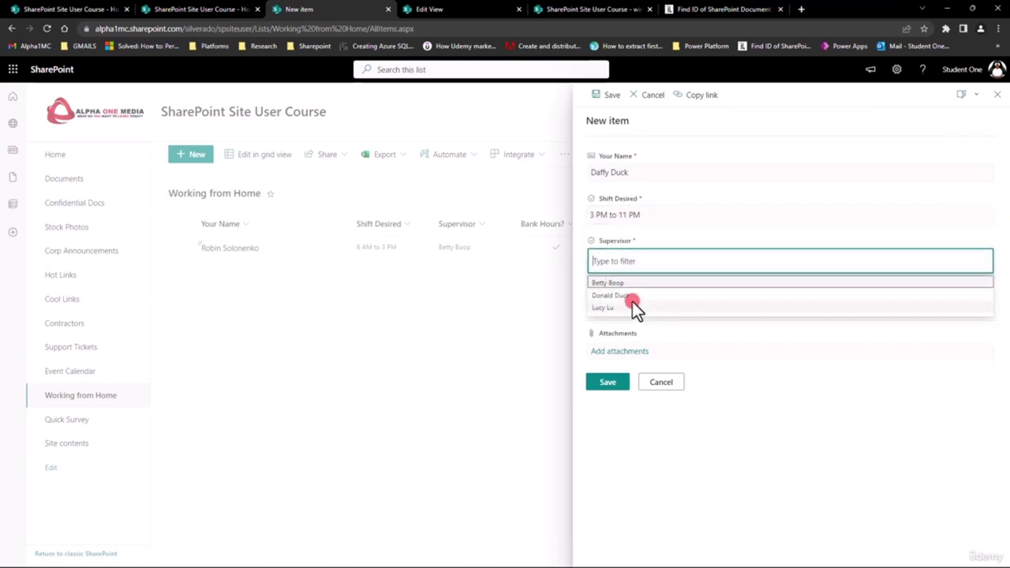
pyautogui.click(725, 295)
pyautogui.click(597, 301)
pyautogui.click(612, 385)
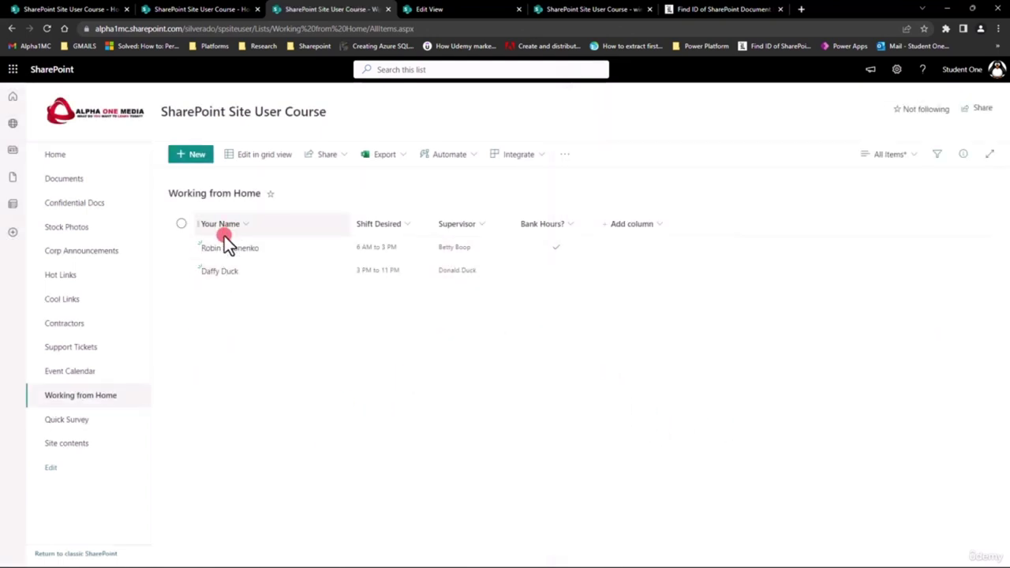
# Add Mickey Mouse for the 11 PM to 6 AM shift with the chosen supervisor, bank hours kept on.
pyautogui.click(199, 158)
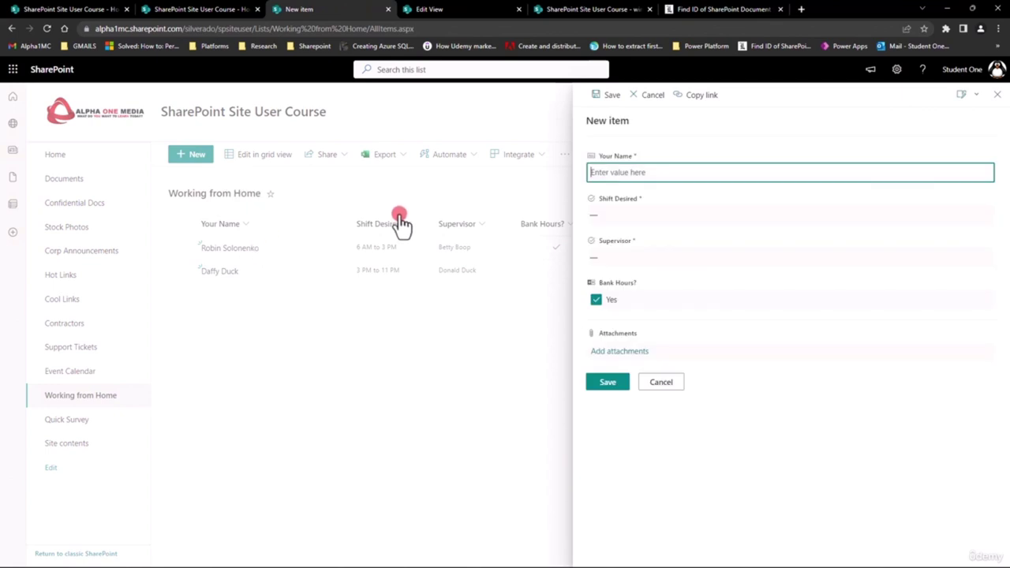
pyautogui.write('Mick')
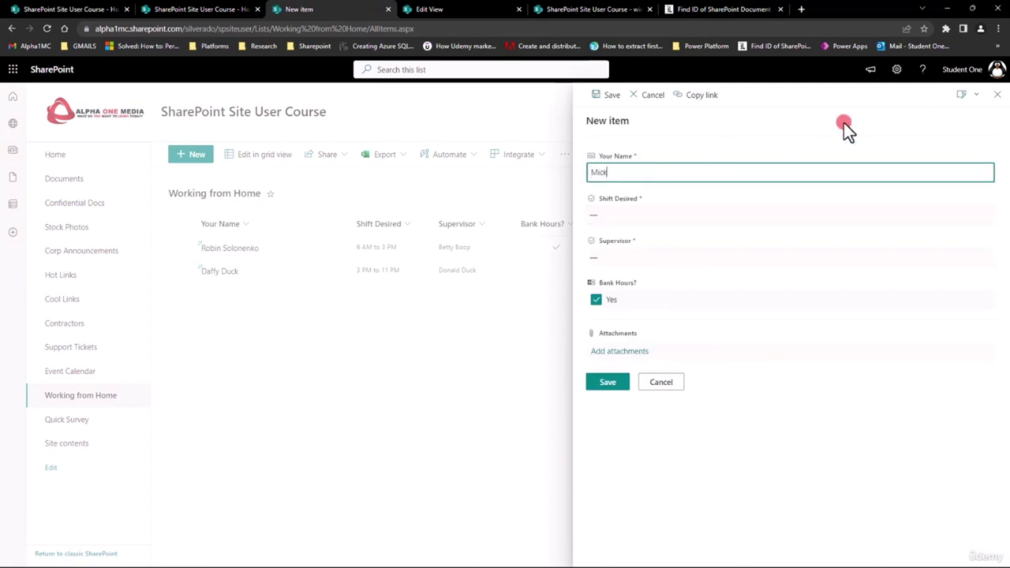
pyautogui.write('ey Mouse')
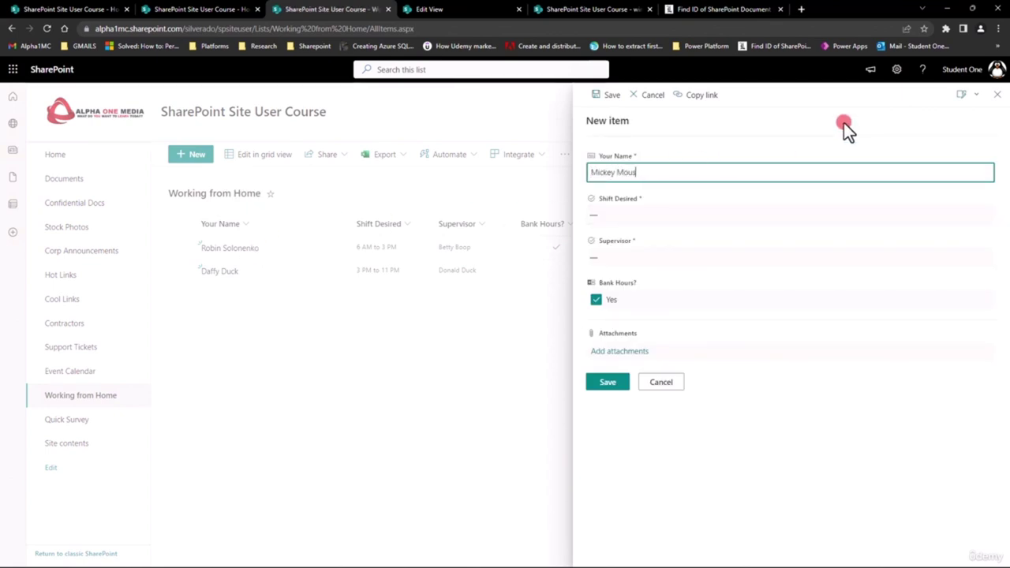
pyautogui.click(682, 211)
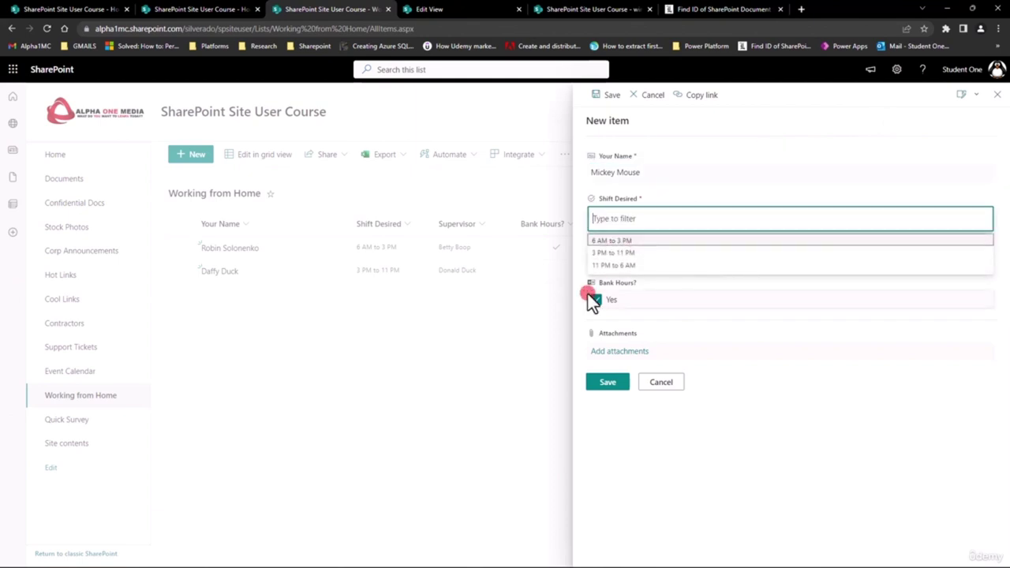
pyautogui.click(604, 265)
pyautogui.click(608, 260)
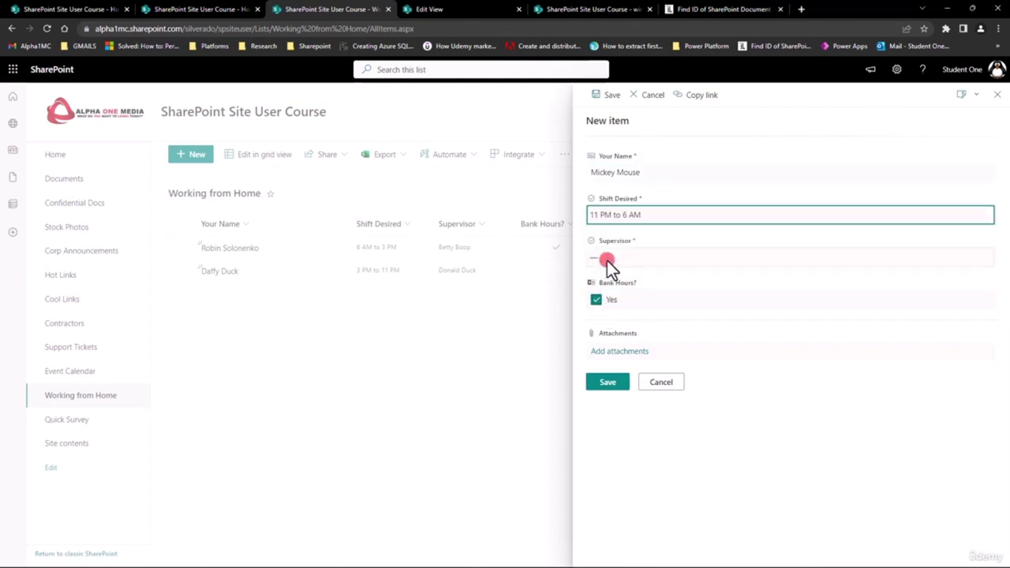
pyautogui.click(679, 308)
pyautogui.click(596, 299)
pyautogui.click(608, 382)
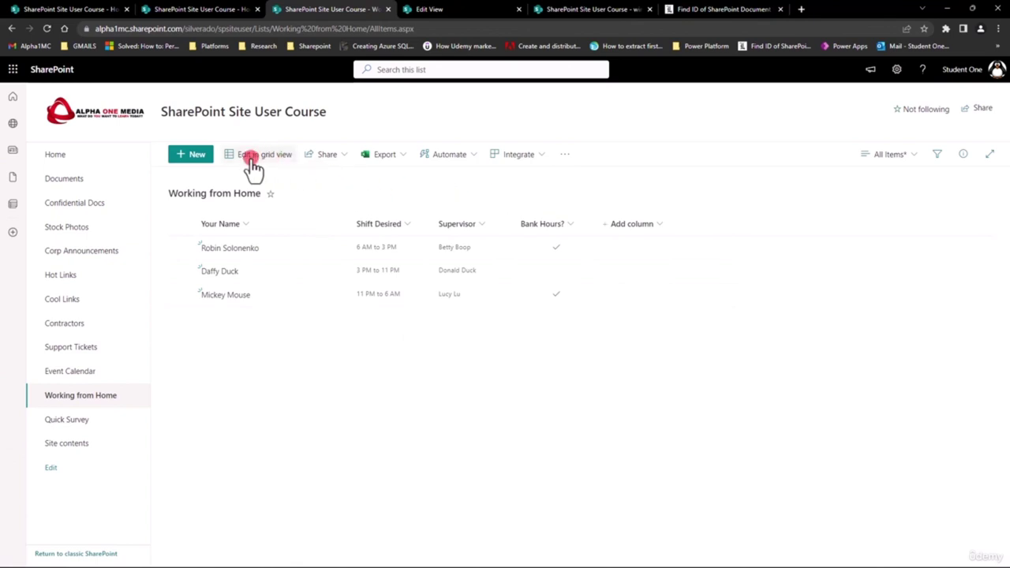
pyautogui.click(331, 155)
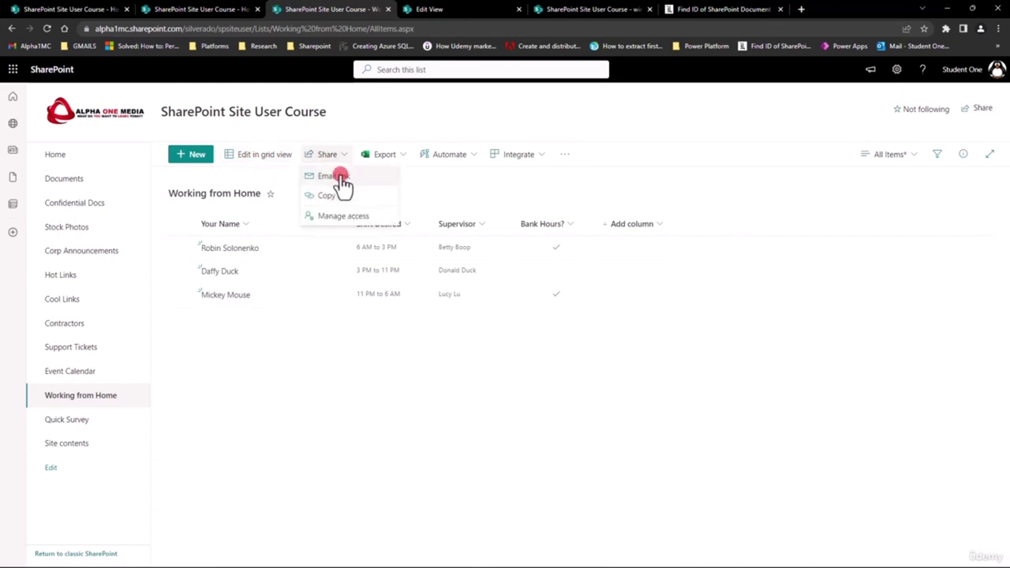
pyautogui.click(437, 182)
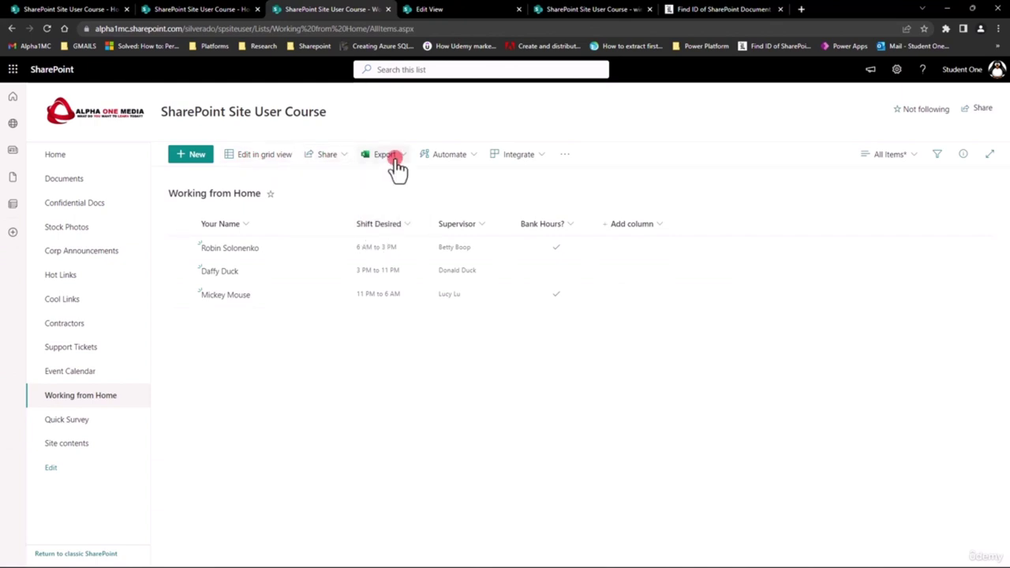
pyautogui.click(581, 158)
pyautogui.click(573, 155)
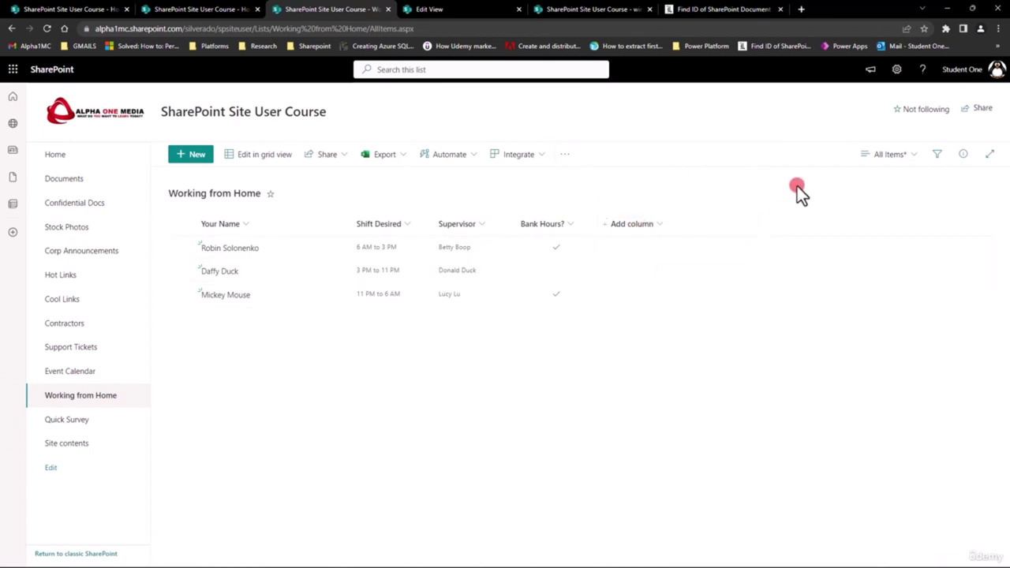
pyautogui.click(910, 163)
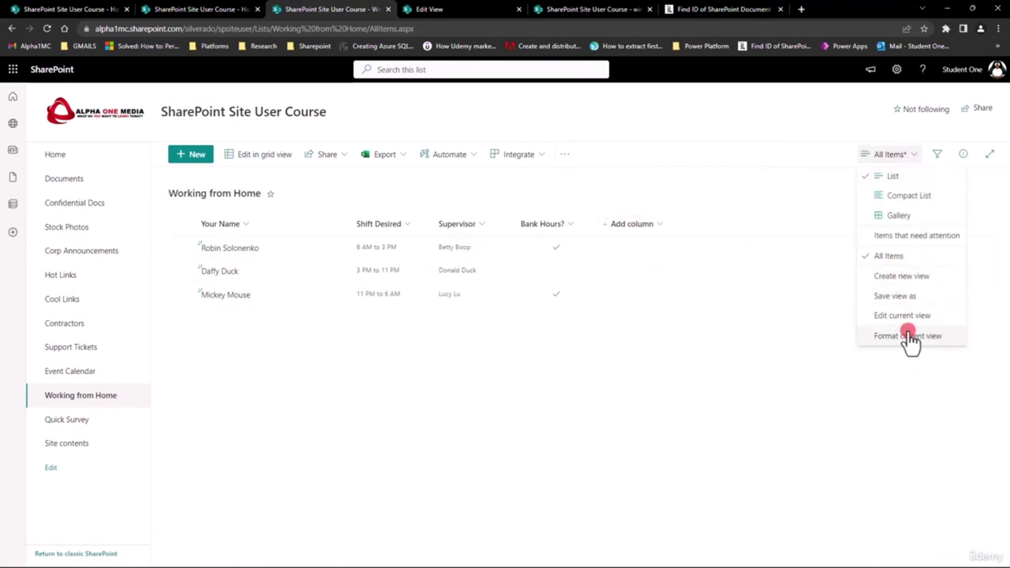
pyautogui.click(494, 203)
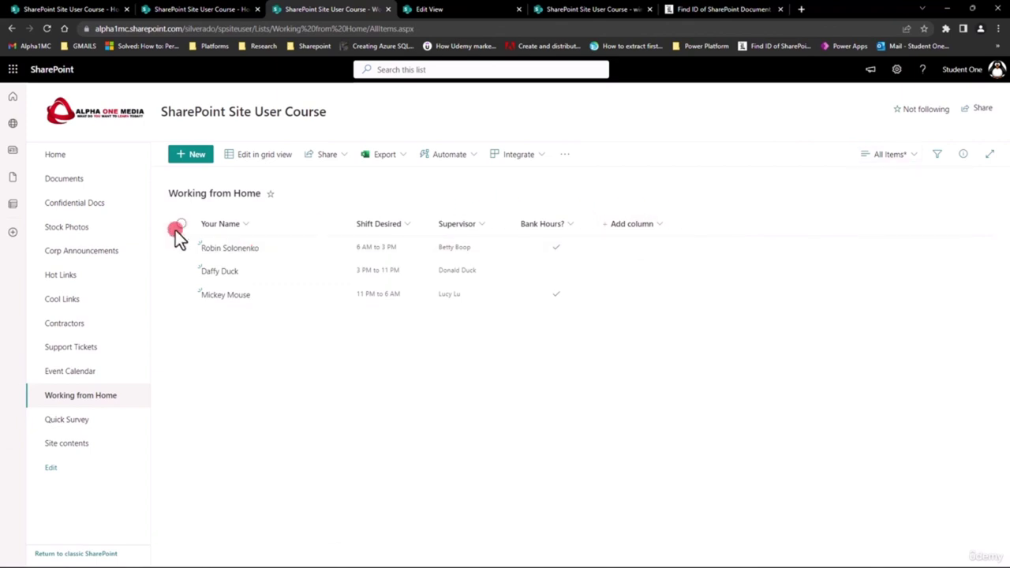
pyautogui.click(178, 248)
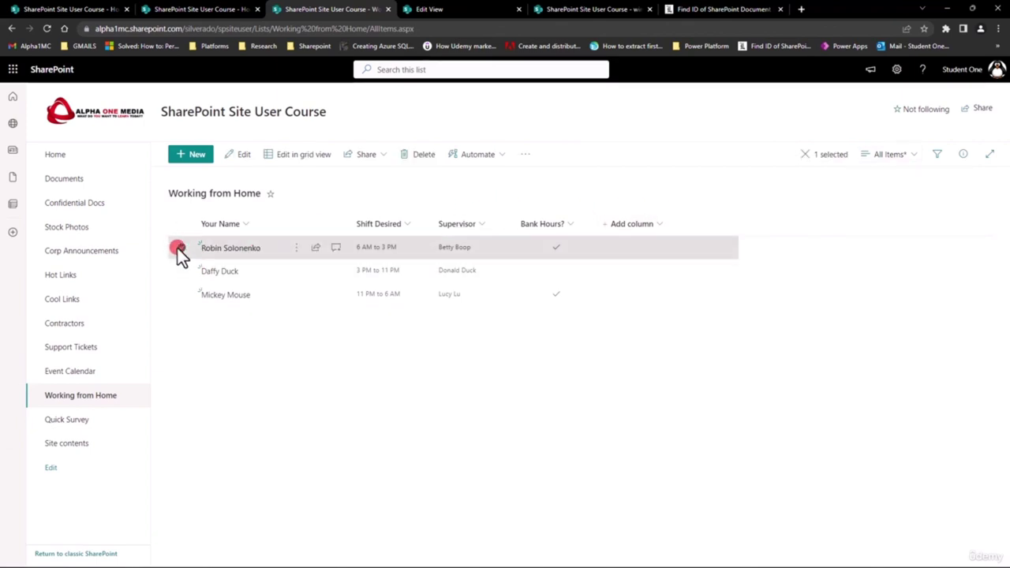
pyautogui.click(296, 248)
pyautogui.click(345, 310)
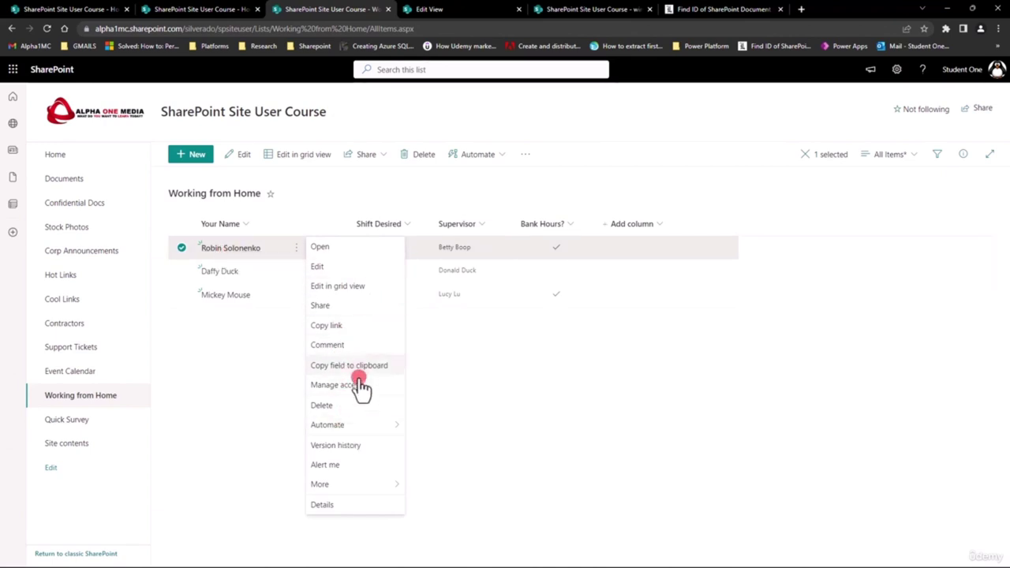
pyautogui.click(322, 484)
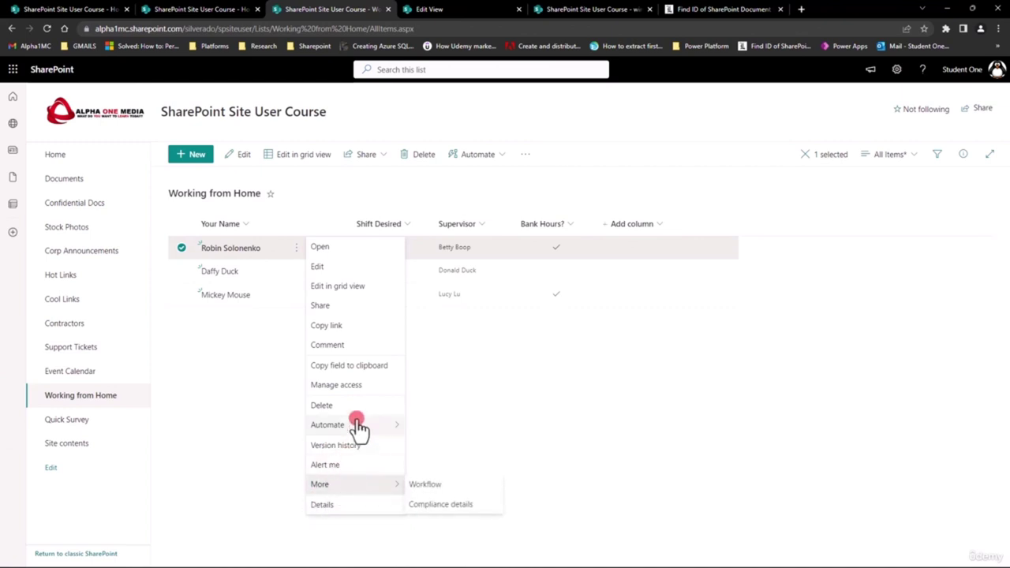
pyautogui.click(244, 397)
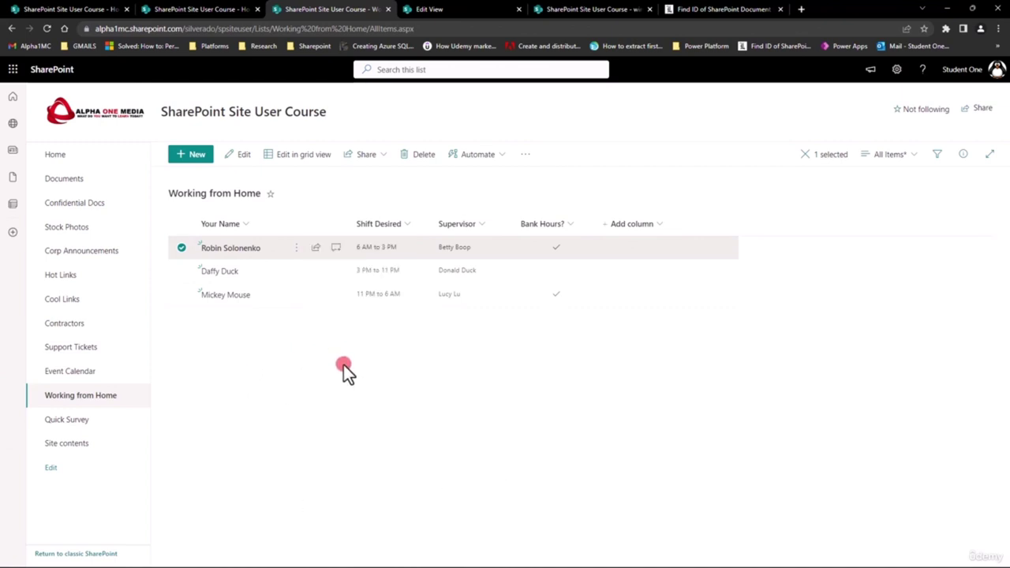
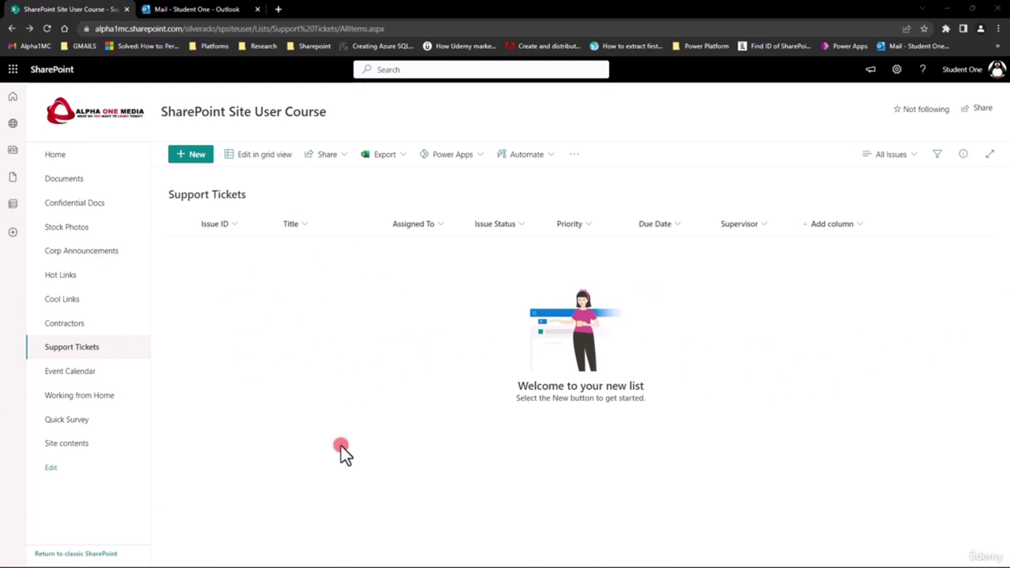
# Reload the list, start a new ticket titled 'Monitor Quit Working' and choose its assignee.
pyautogui.click(99, 351)
pyautogui.click(576, 158)
pyautogui.click(782, 180)
pyautogui.click(201, 156)
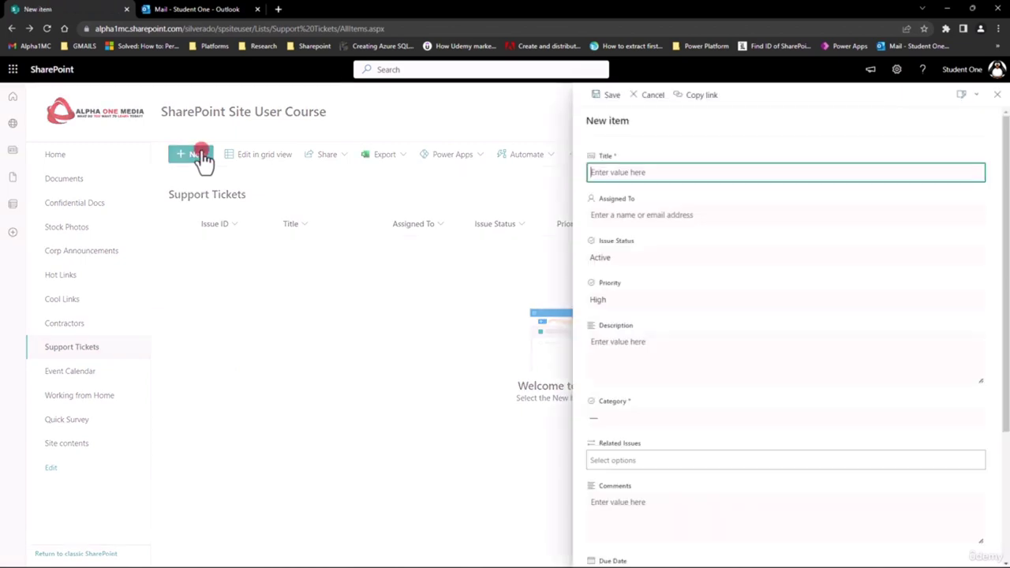
pyautogui.scroll(-3, 727, 240)
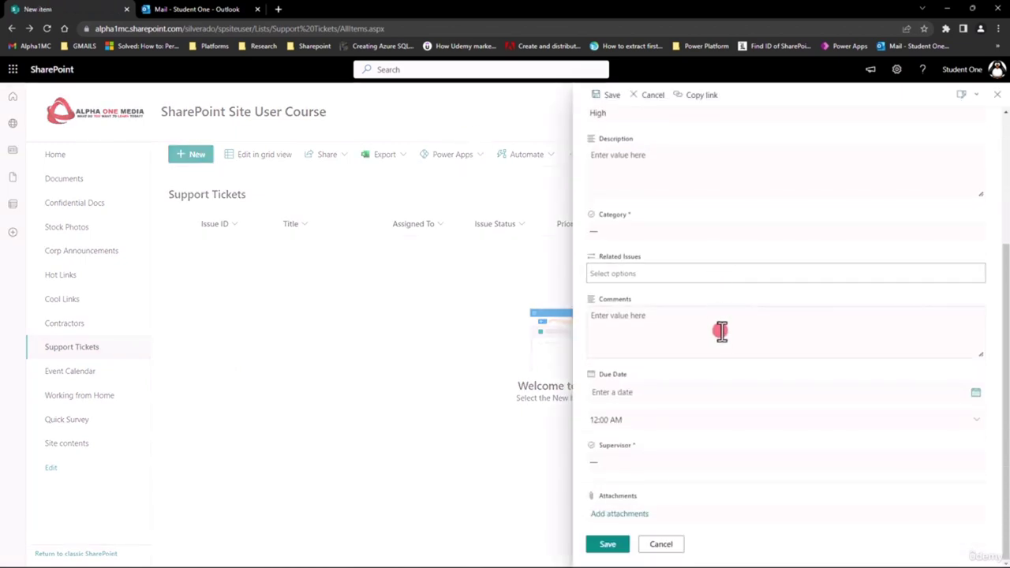
pyautogui.scroll(3, 721, 332)
pyautogui.click(638, 172)
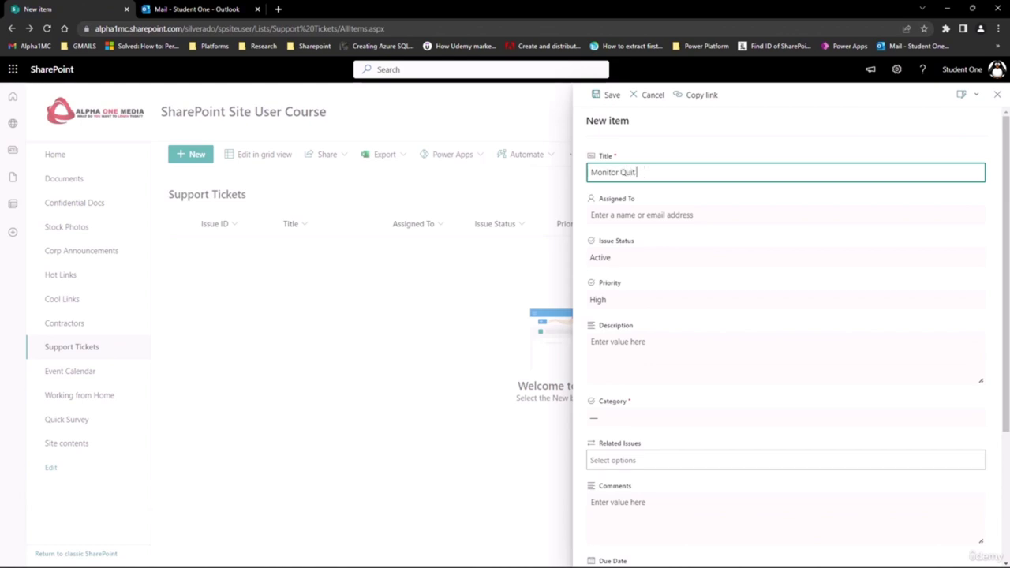
pyautogui.click(653, 217)
pyautogui.write('studen')
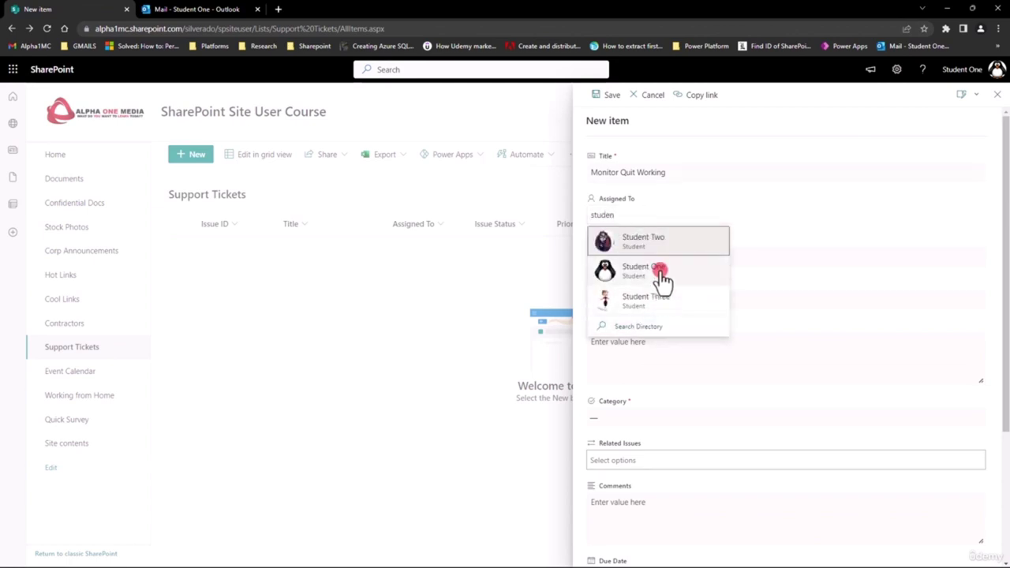
pyautogui.click(666, 272)
# Keep status Active and priority High, write a spell-corrected description, and set category Hardware.
pyautogui.click(627, 262)
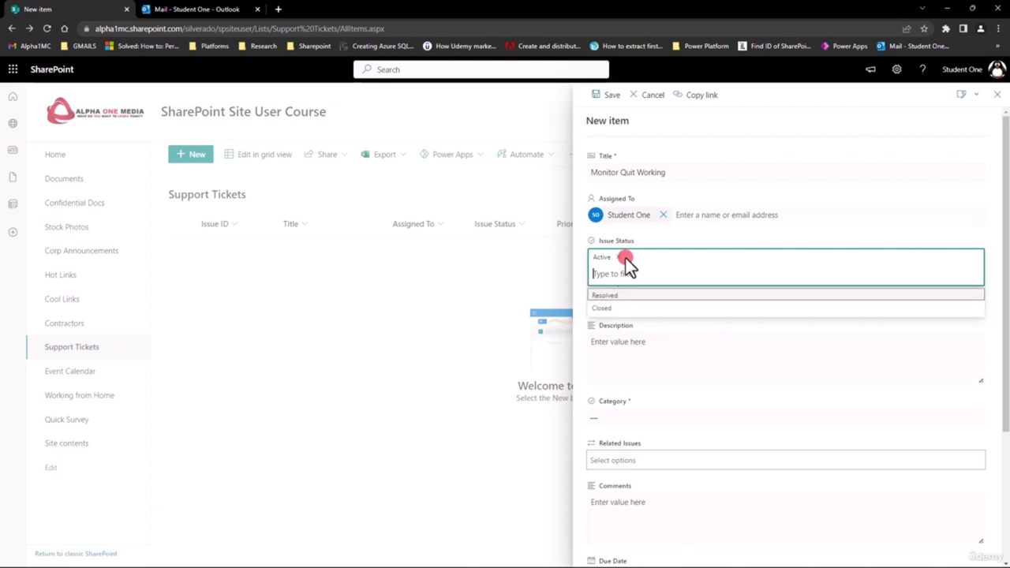
pyautogui.click(749, 296)
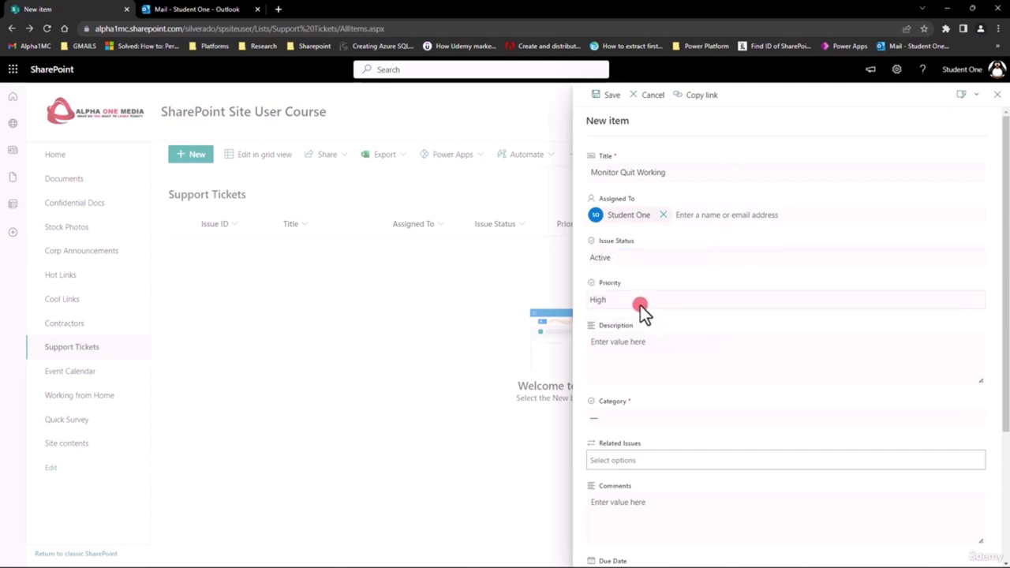
pyautogui.click(640, 305)
pyautogui.click(654, 375)
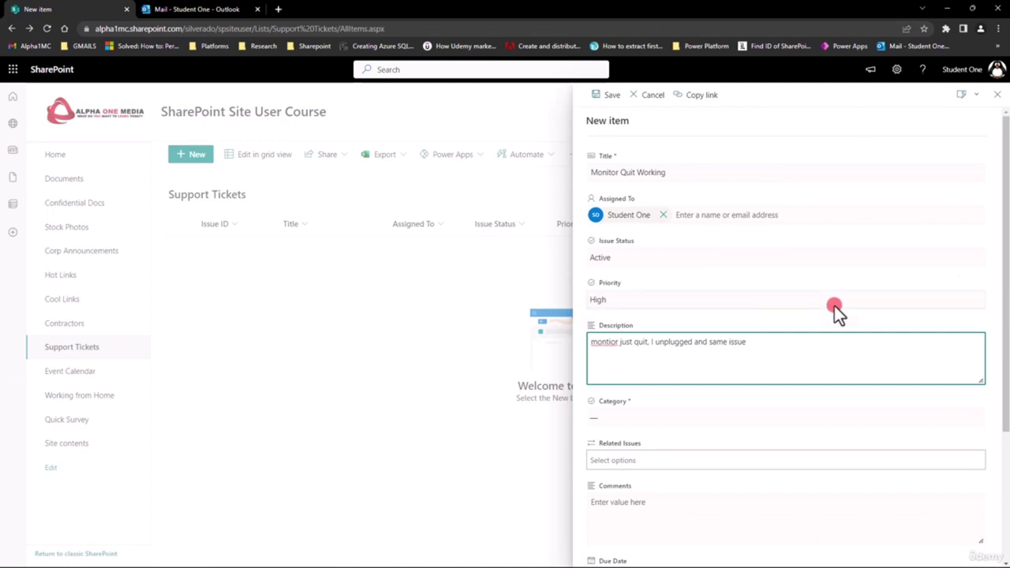
pyautogui.rightClick(603, 342)
pyautogui.click(630, 350)
pyautogui.click(623, 419)
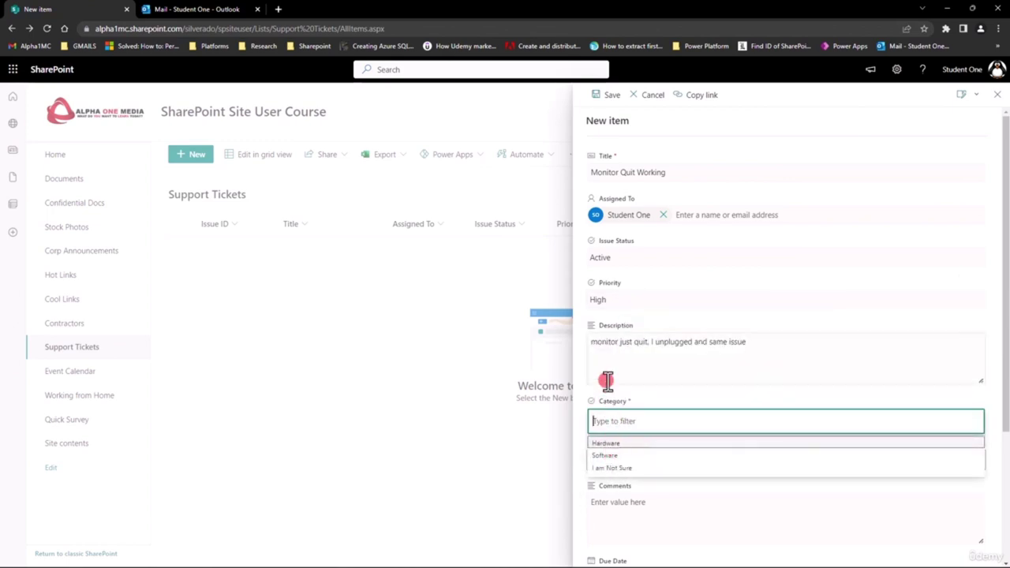
pyautogui.press('Return')
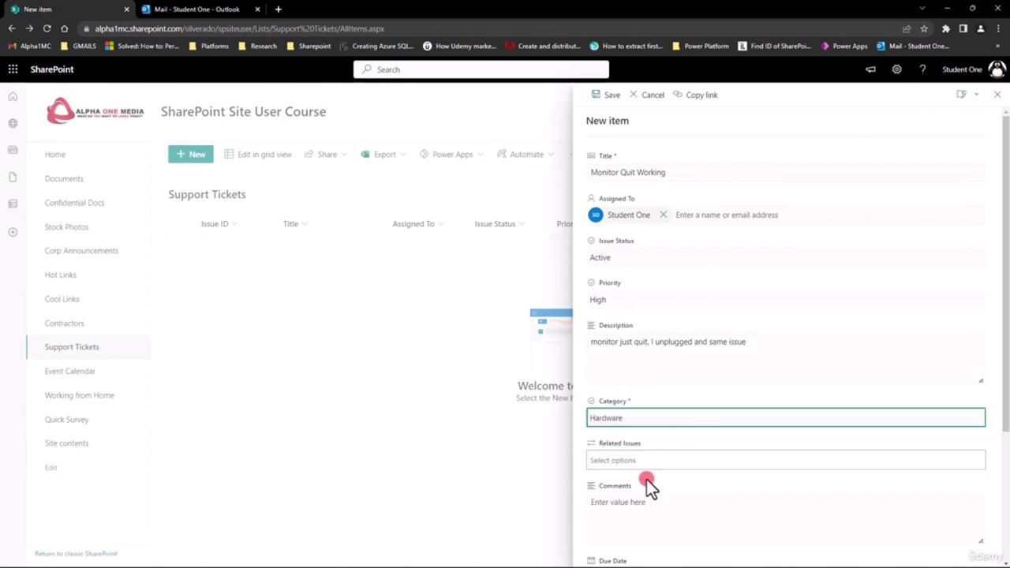
# Choose the supervisor, set the due date to 1/6/2023, and save the ticket.
pyautogui.scroll(-1, 662, 478)
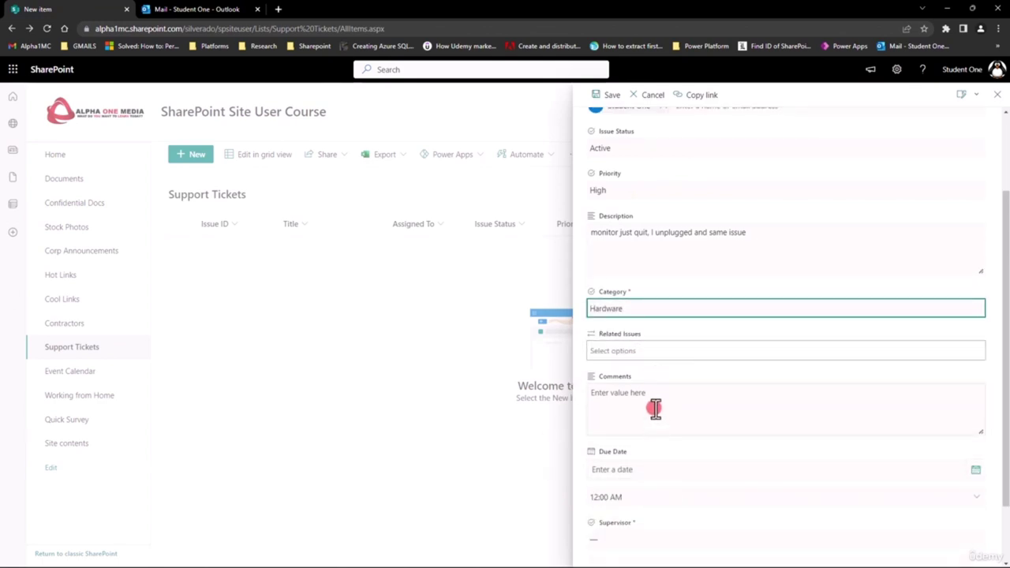
pyautogui.scroll(-1, 654, 411)
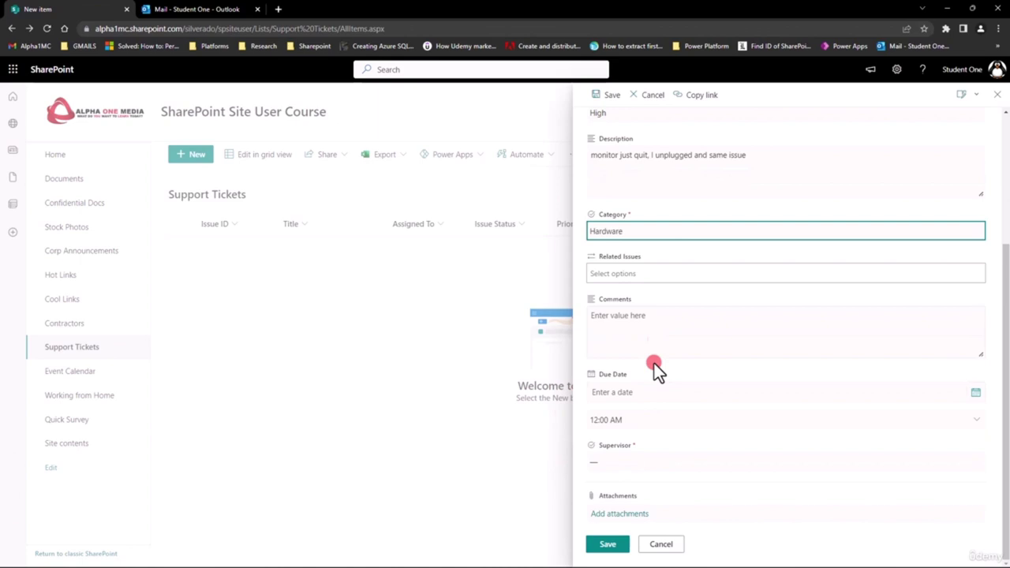
pyautogui.click(641, 461)
pyautogui.click(613, 488)
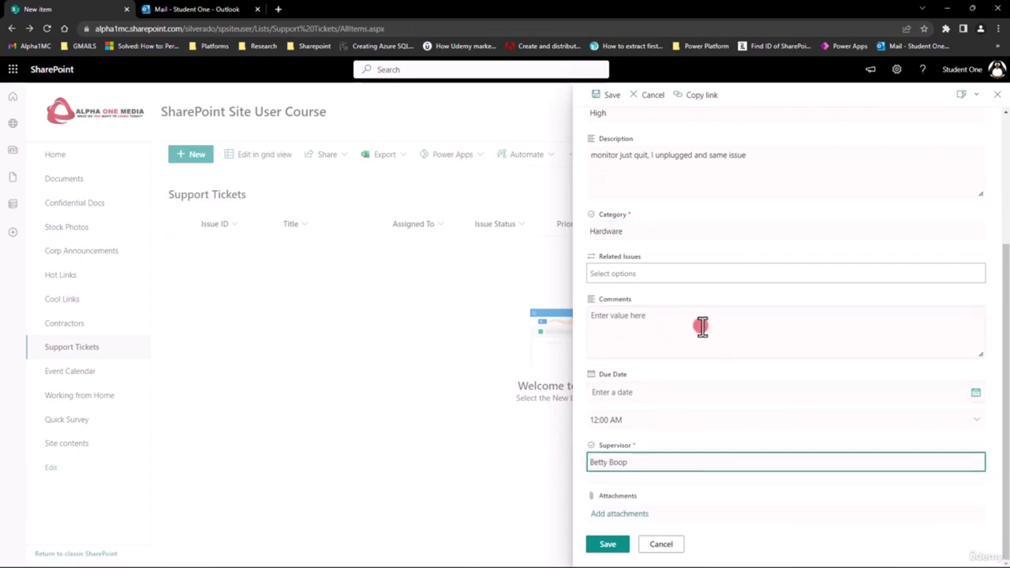
pyautogui.click(663, 392)
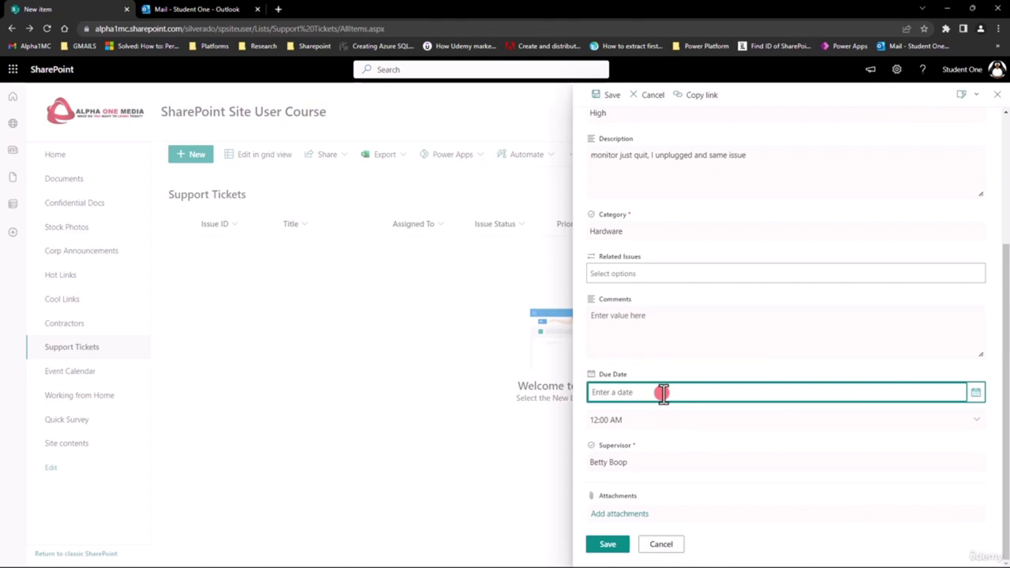
pyautogui.click(976, 393)
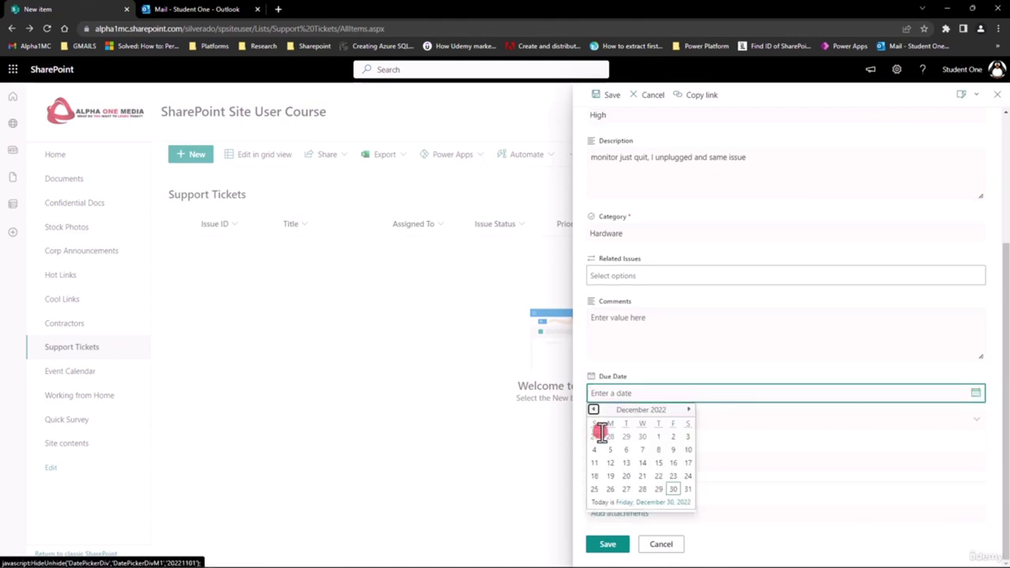
pyautogui.click(688, 411)
pyautogui.click(673, 436)
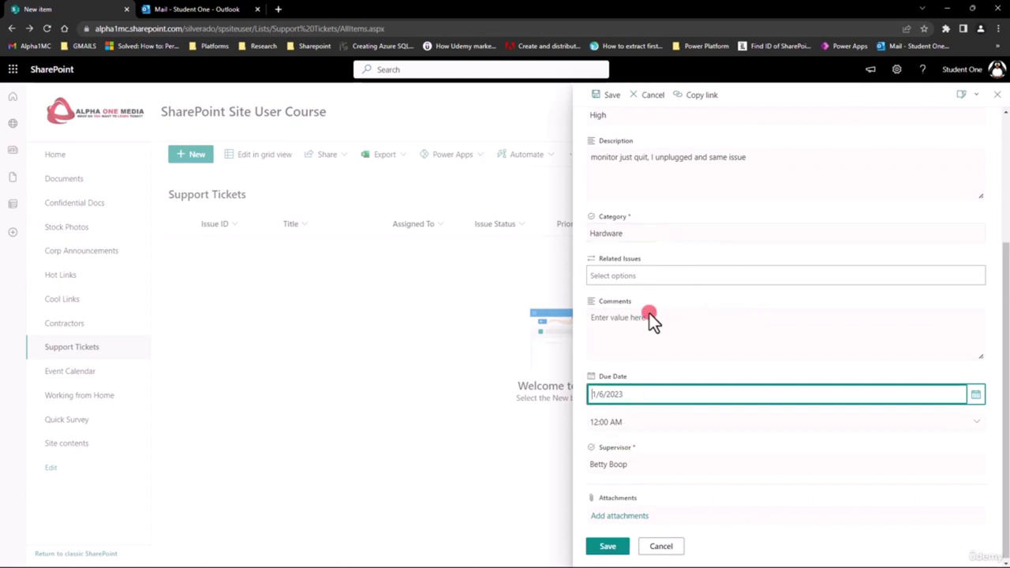
pyautogui.click(606, 547)
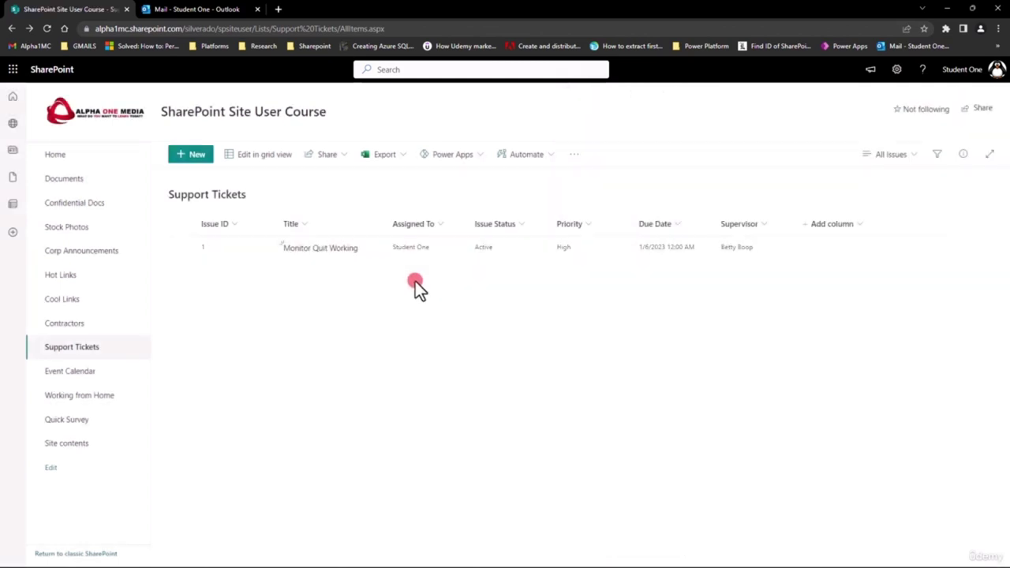
# Narrow the Issue ID column and widen the Title and Assigned To columns.
pyautogui.moveTo(276, 225); pyautogui.dragTo(254, 225)
pyautogui.moveTo(355, 226); pyautogui.dragTo(364, 224)
pyautogui.moveTo(451, 225); pyautogui.dragTo(465, 225)
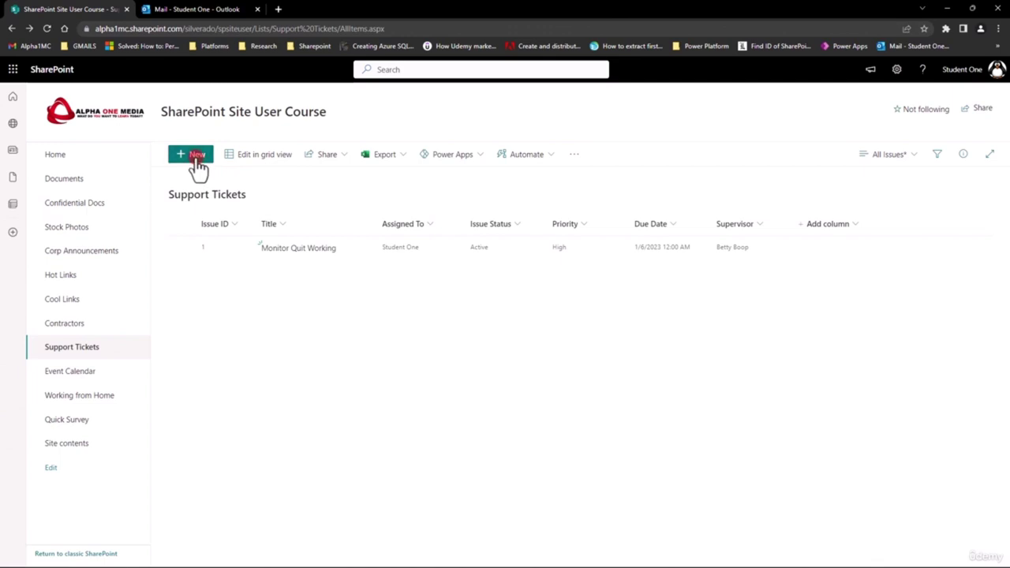
# Start a new ticket titled 'Keyboard Quit Working' and choose its assignee.
pyautogui.click(197, 157)
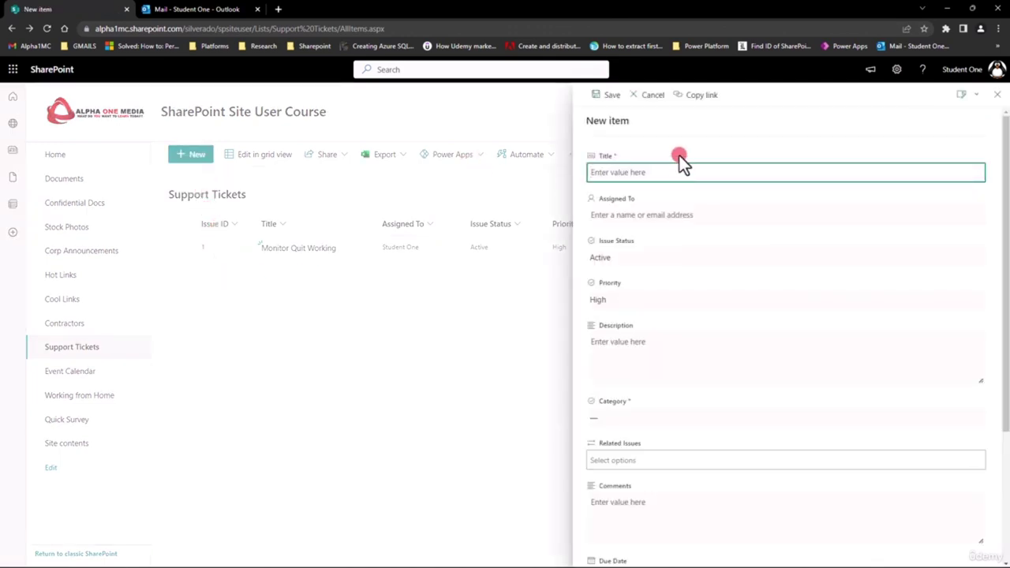
pyautogui.write('Keyboard Quit Working')
pyautogui.click(646, 214)
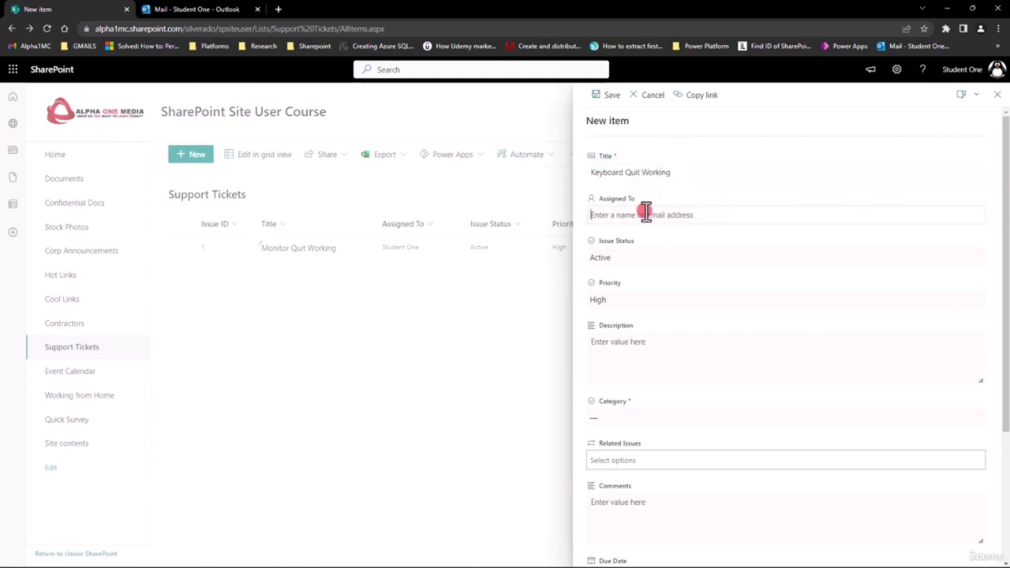
pyautogui.write('studen')
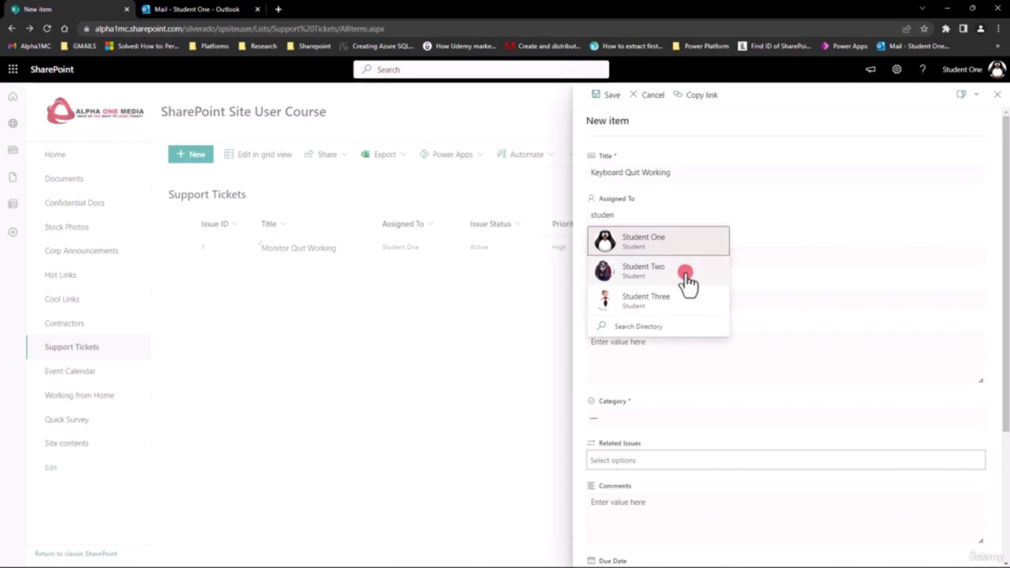
pyautogui.click(671, 250)
# Keep High priority, add the description 'just quit', and set category Hardware.
pyautogui.click(636, 257)
pyautogui.click(734, 309)
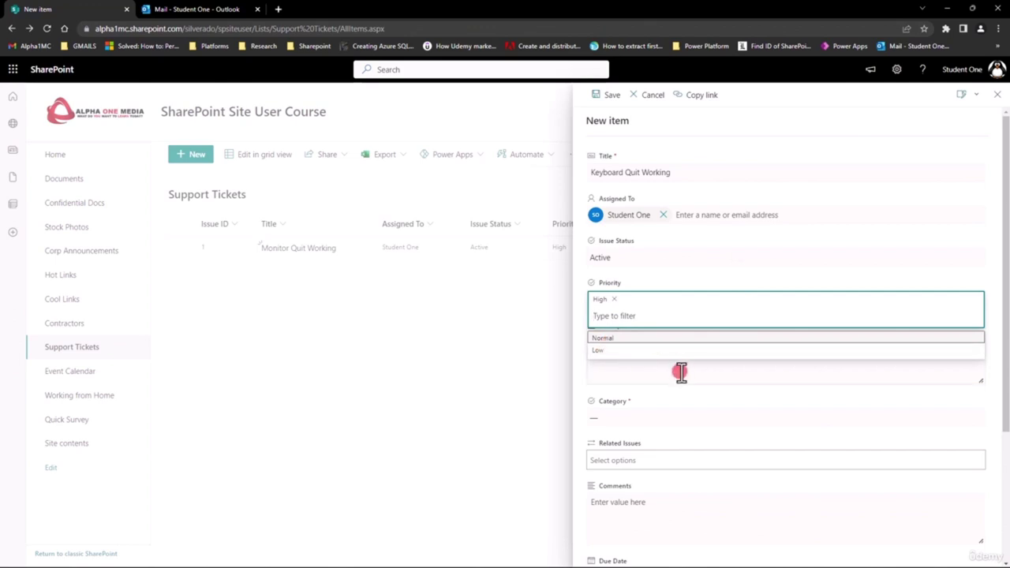
pyautogui.click(581, 281)
pyautogui.click(614, 309)
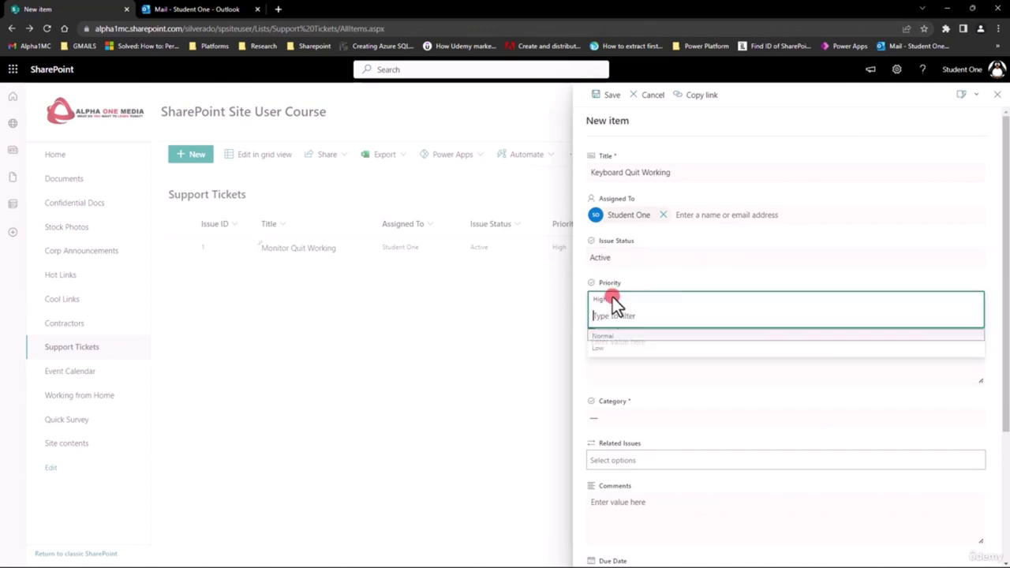
pyautogui.click(625, 368)
pyautogui.click(635, 361)
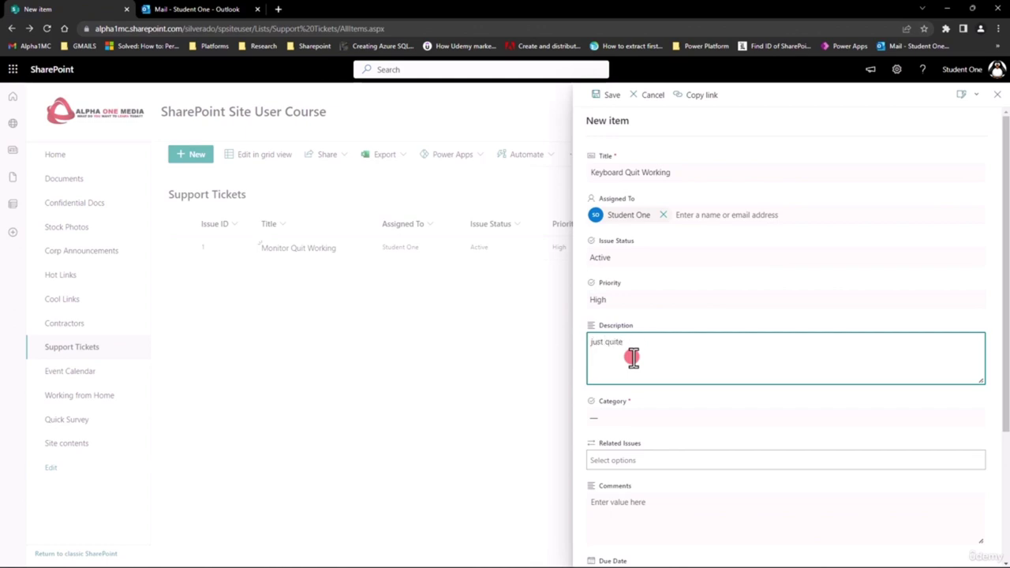
pyautogui.write('just quit')
pyautogui.click(619, 417)
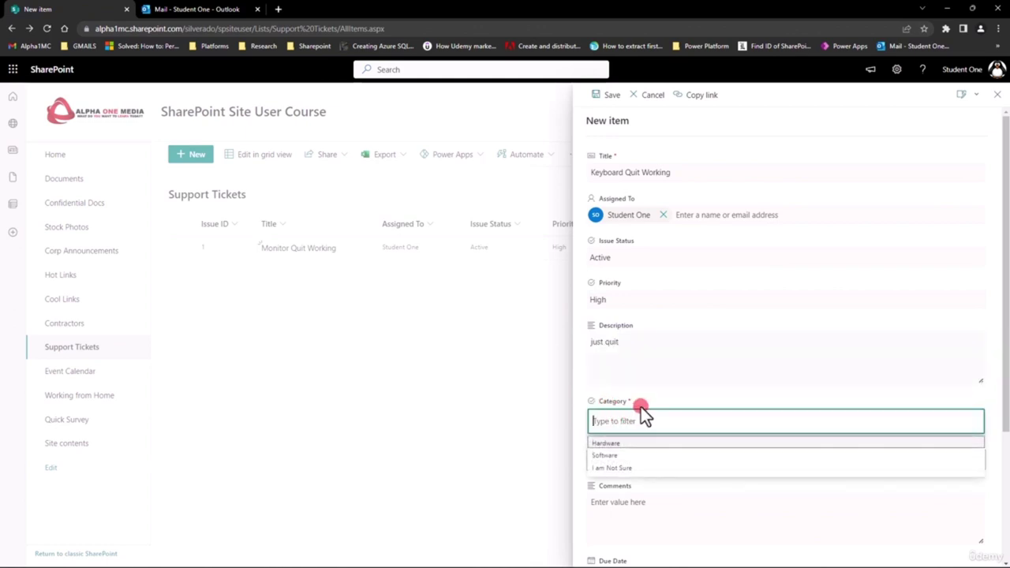
pyautogui.click(625, 444)
# Link Monitor Quit Working as related issue, set due date 1/6/2023, choose supervisor, and save.
pyautogui.scroll(-2, 676, 423)
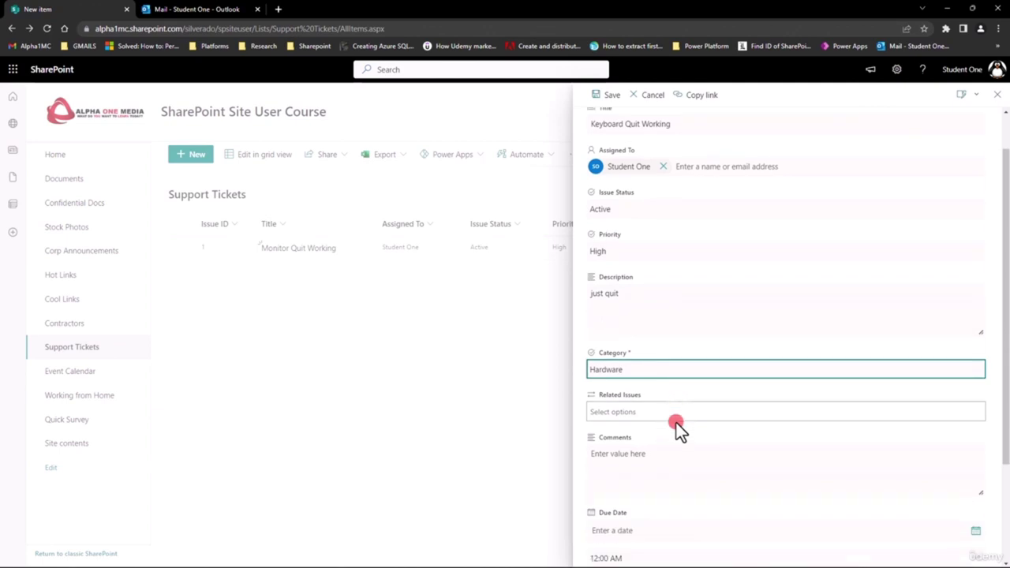
pyautogui.click(647, 351)
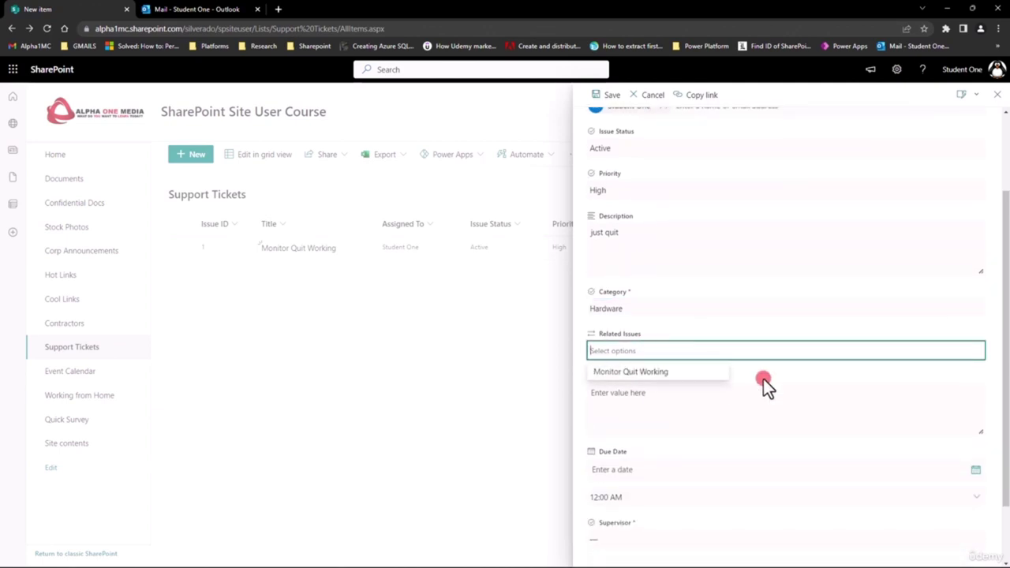
pyautogui.click(636, 374)
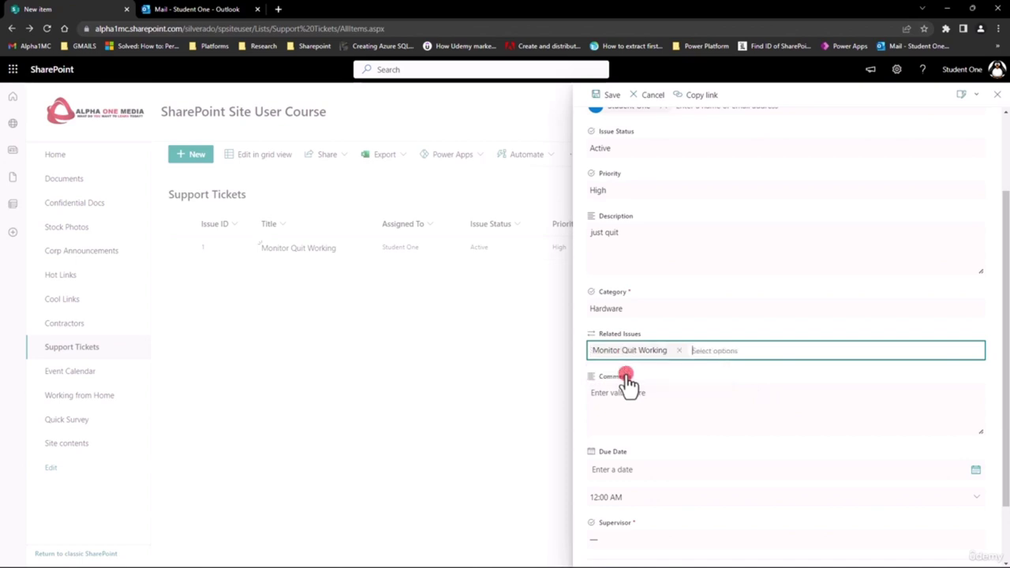
pyautogui.scroll(-1, 641, 441)
pyautogui.click(647, 416)
pyautogui.click(976, 416)
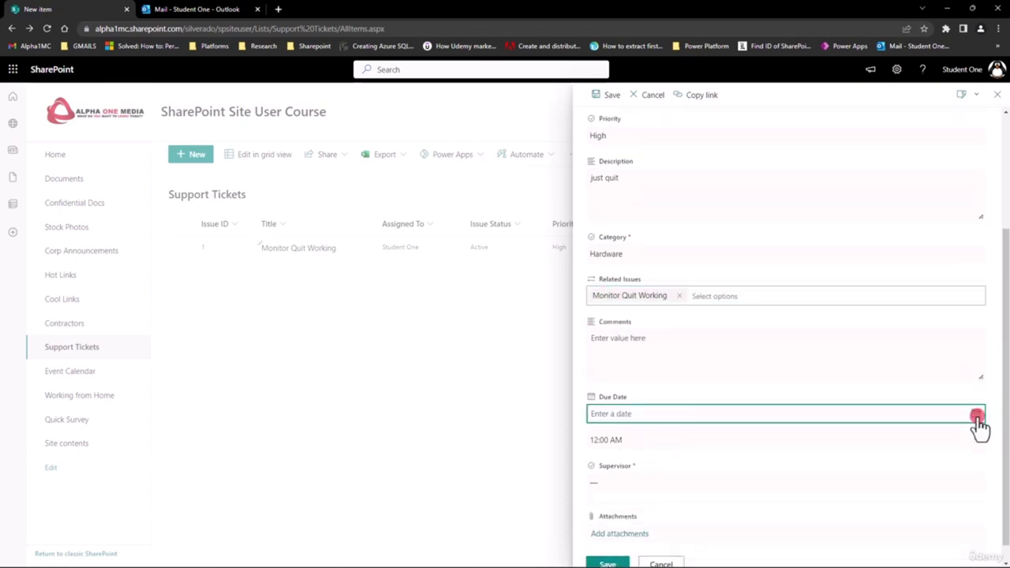
pyautogui.click(688, 431)
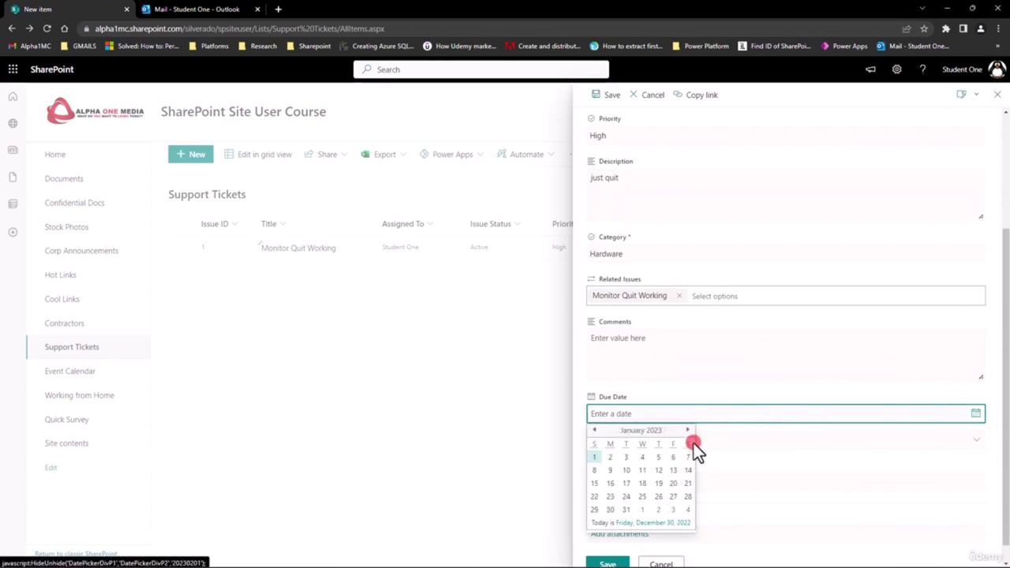
pyautogui.click(675, 457)
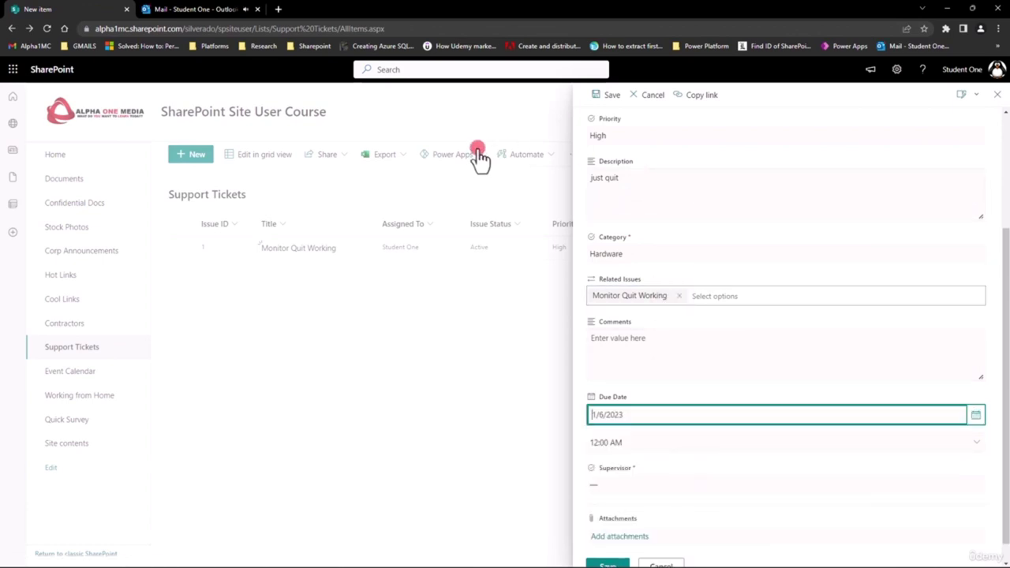
pyautogui.scroll(-1, 791, 254)
pyautogui.click(638, 465)
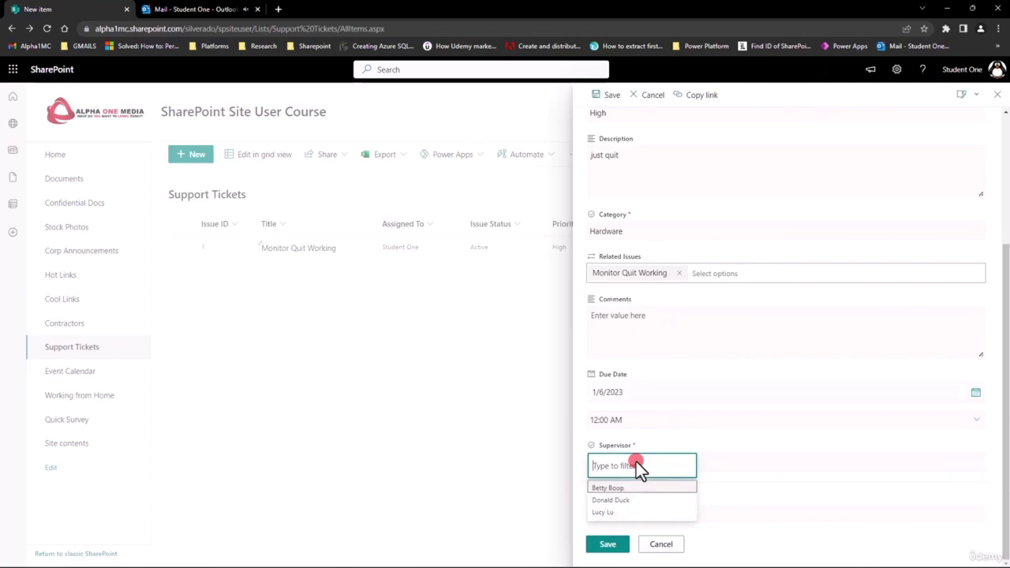
pyautogui.click(612, 488)
pyautogui.click(608, 544)
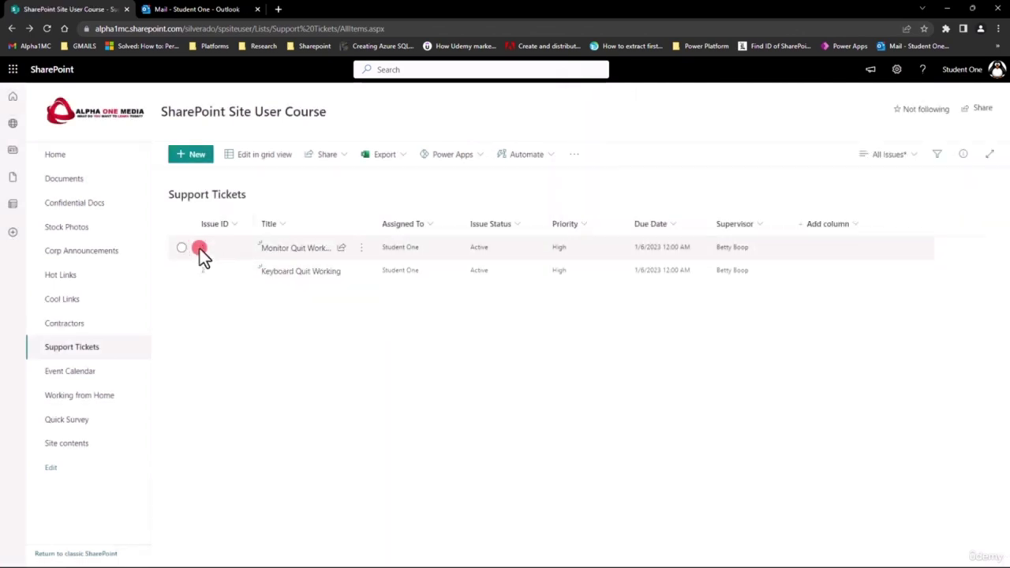
# Open the Monitor Quit Working assignment email in Outlook and highlight its title, assignee and supervisor.
pyautogui.click(194, 9)
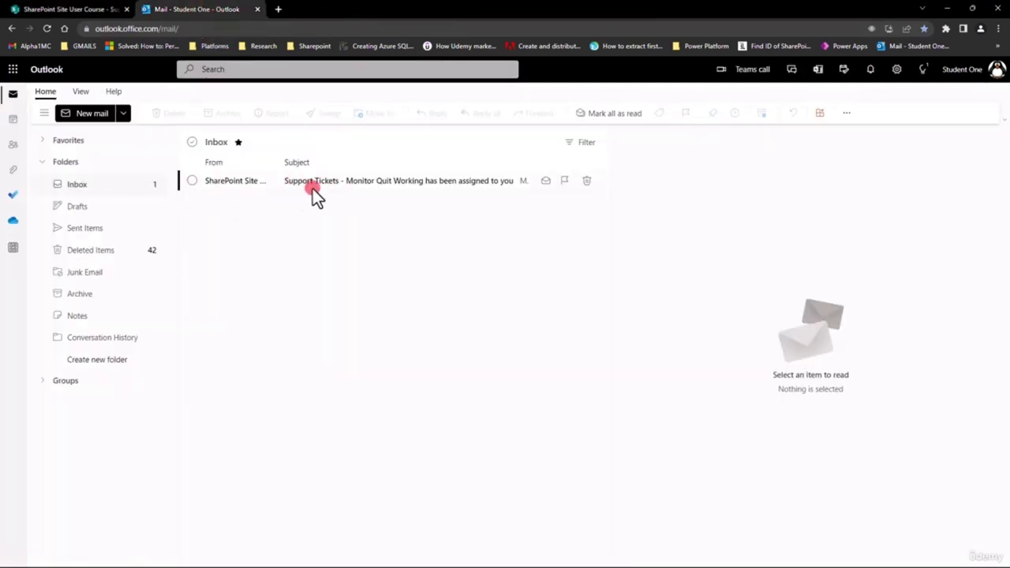
pyautogui.click(294, 182)
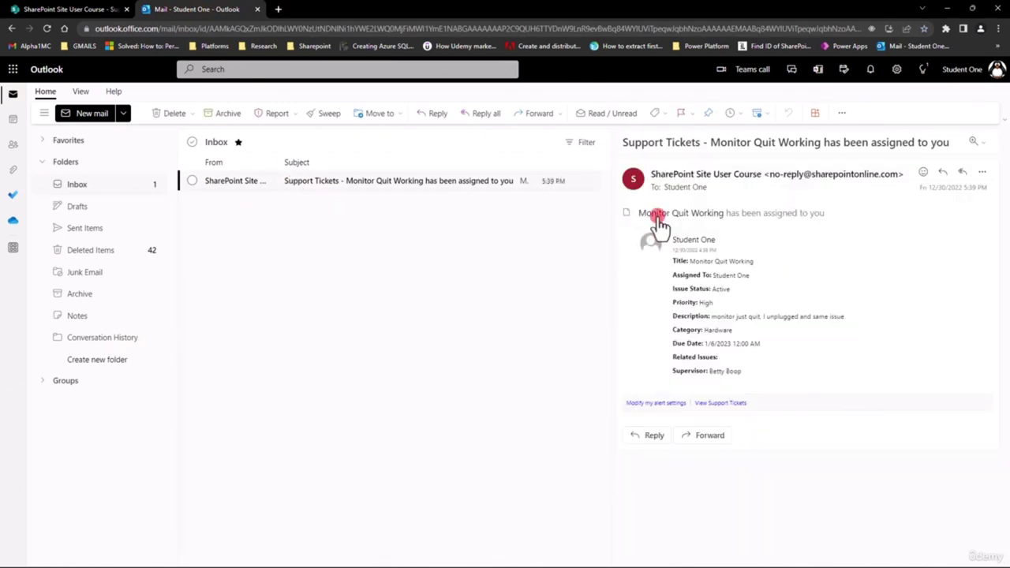
pyautogui.moveTo(690, 261); pyautogui.dragTo(785, 275)
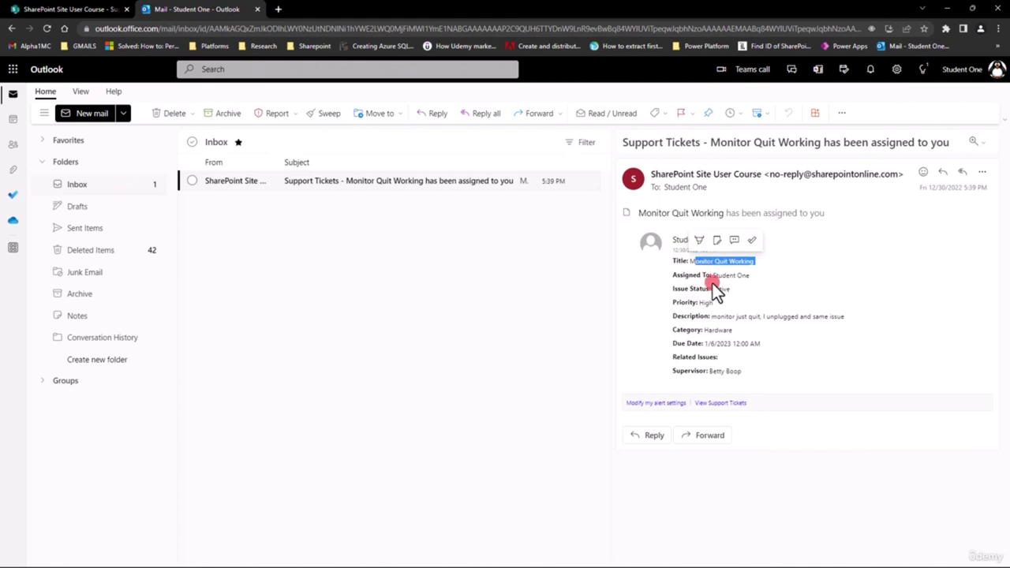
pyautogui.moveTo(712, 275); pyautogui.dragTo(780, 278)
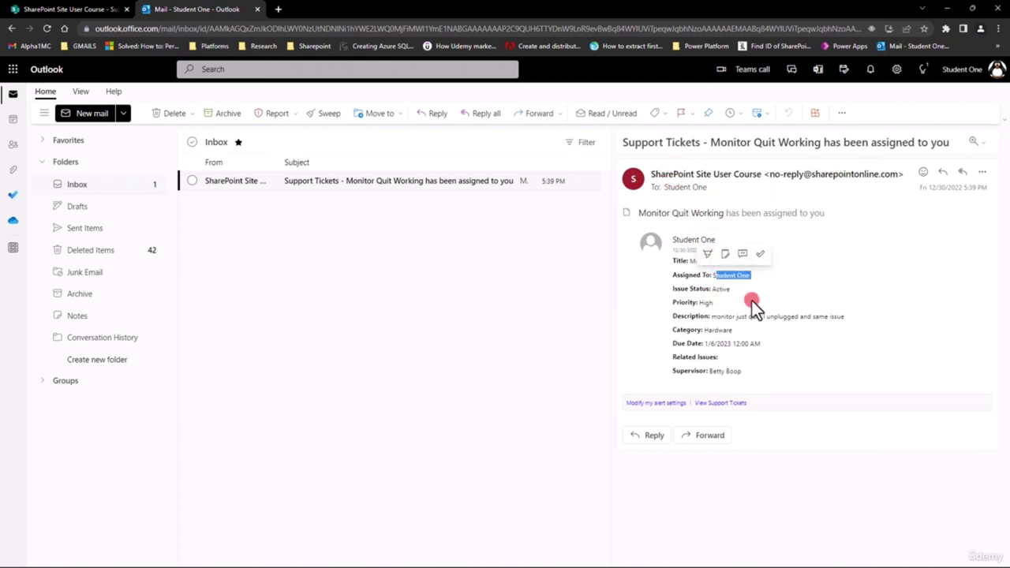
pyautogui.moveTo(716, 373); pyautogui.dragTo(774, 376)
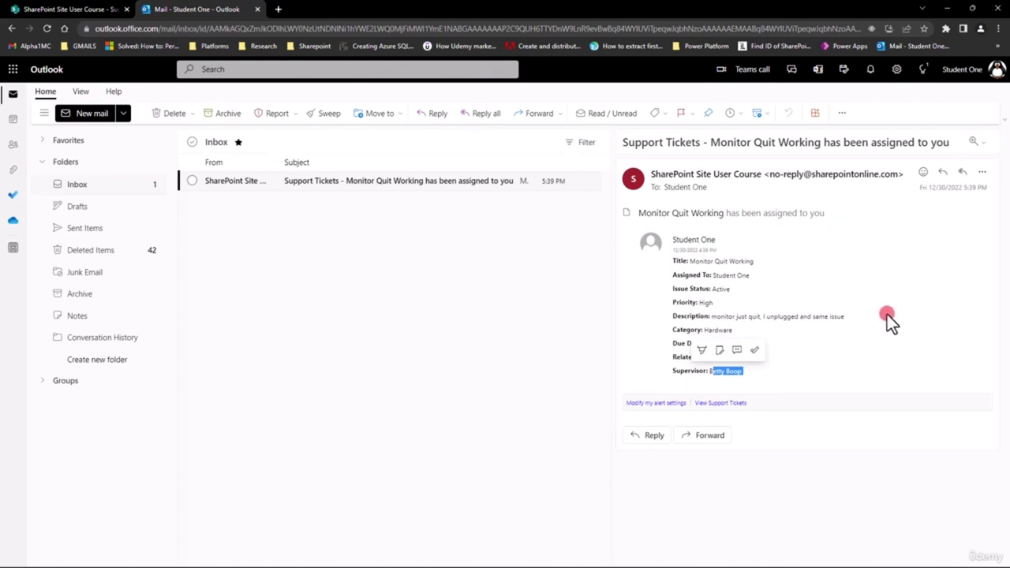
pyautogui.moveTo(720, 245); pyautogui.dragTo(845, 318)
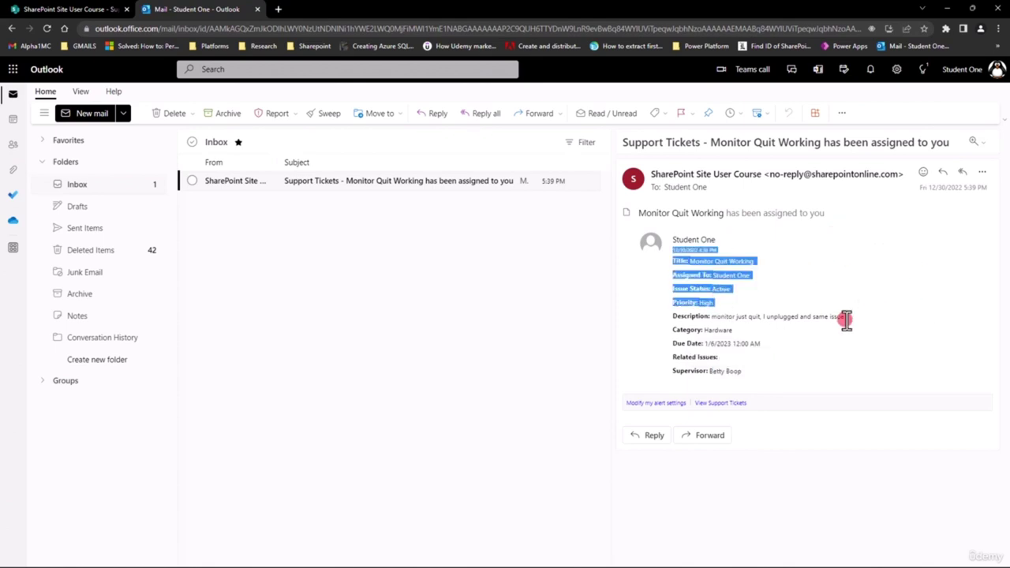
pyautogui.click(776, 293)
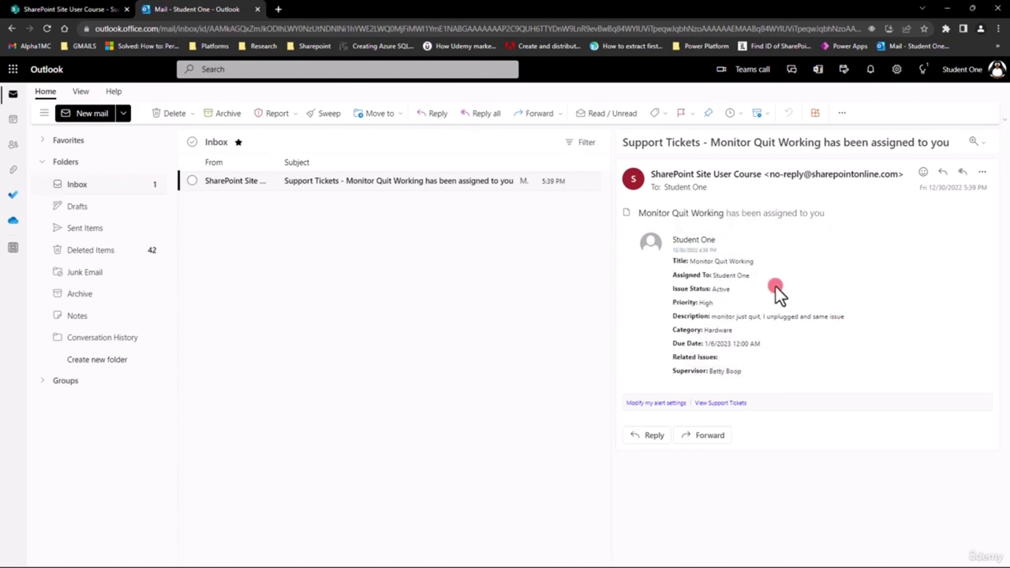
# Return to the SharePoint Site User Course tab showing the Support Tickets list.
pyautogui.click(57, 10)
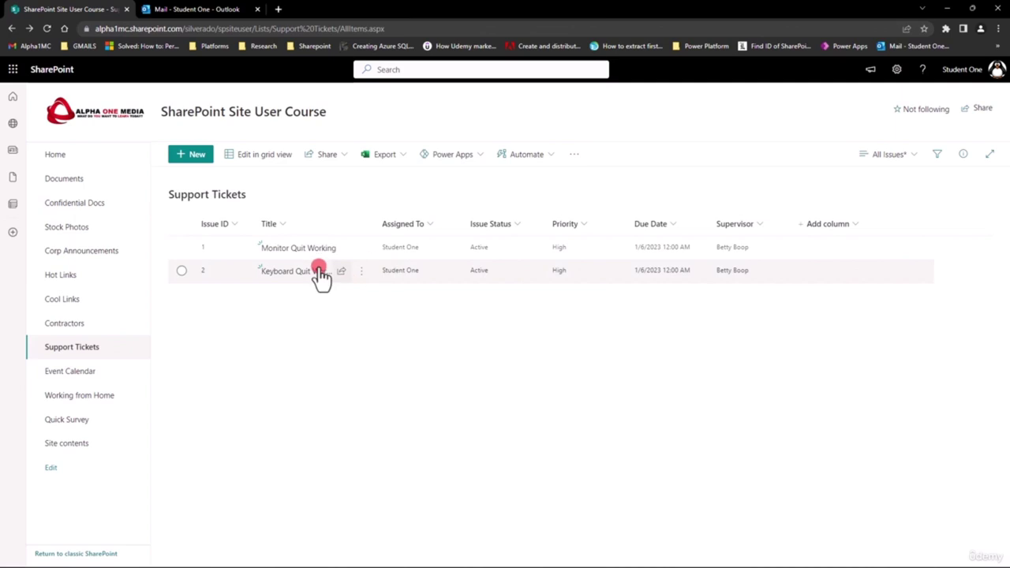
# Change the Monitor Quit Working ticket's Issue Status to Closed.
pyautogui.click(295, 249)
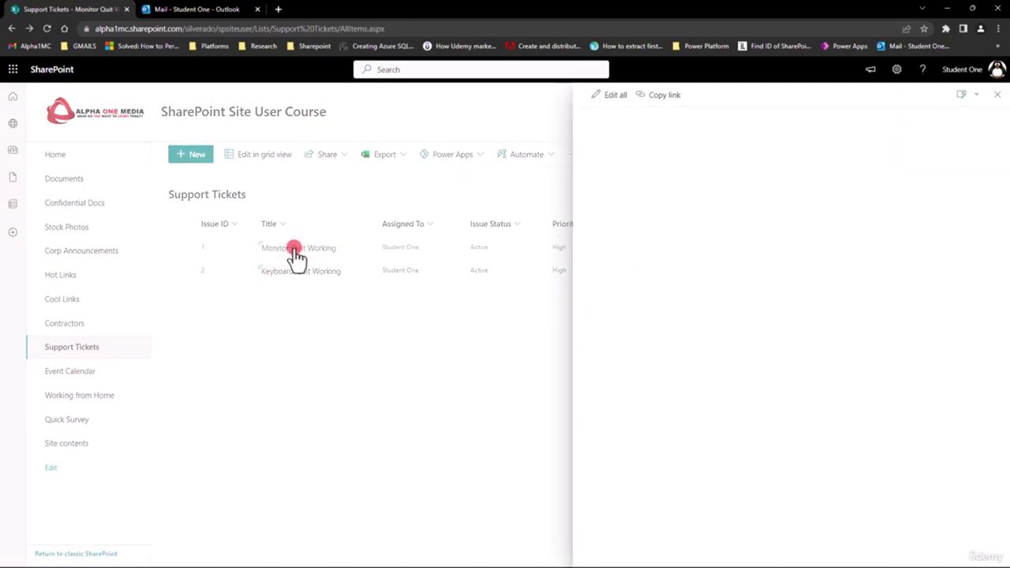
pyautogui.click(664, 254)
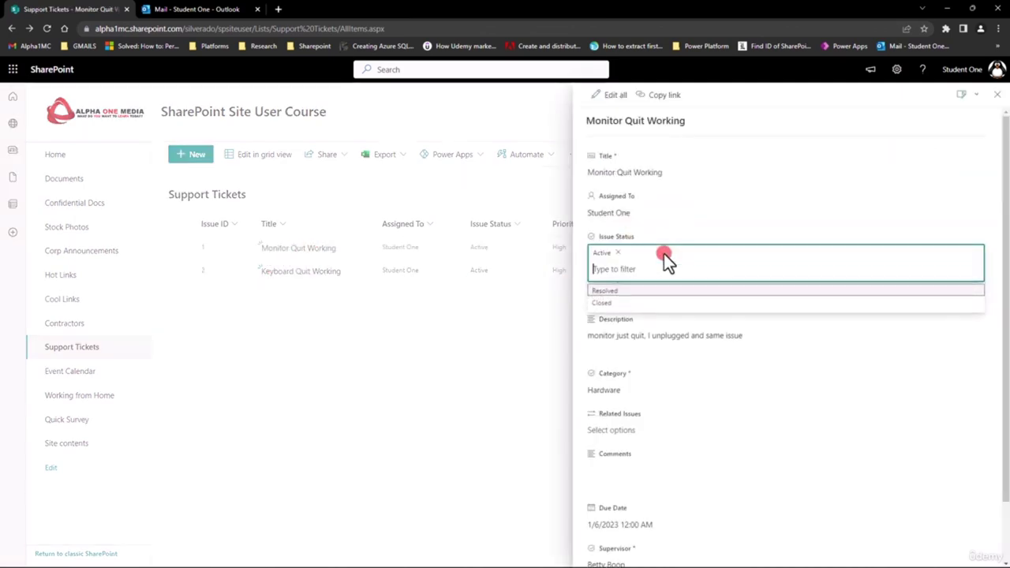
pyautogui.click(602, 304)
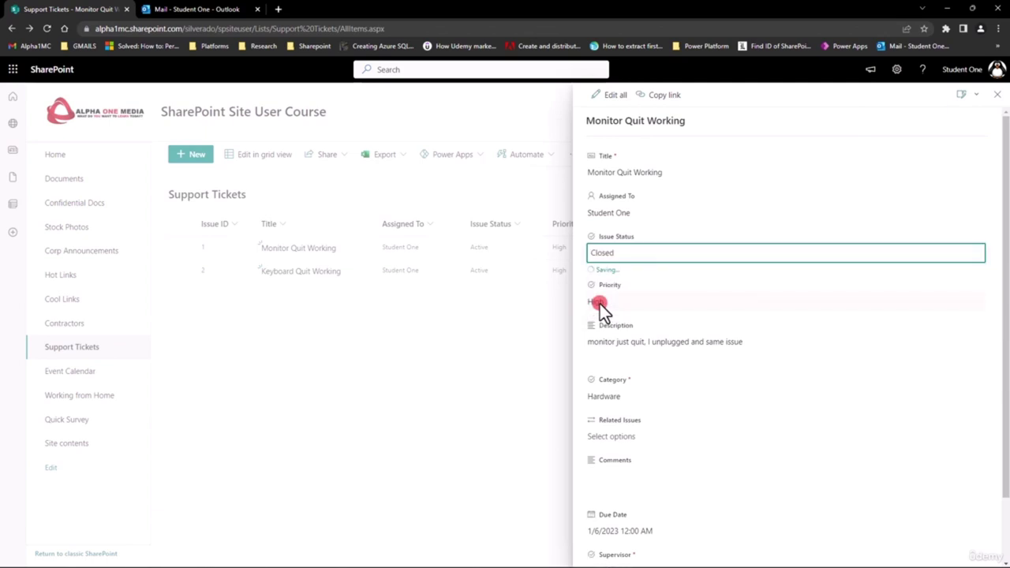
pyautogui.click(487, 323)
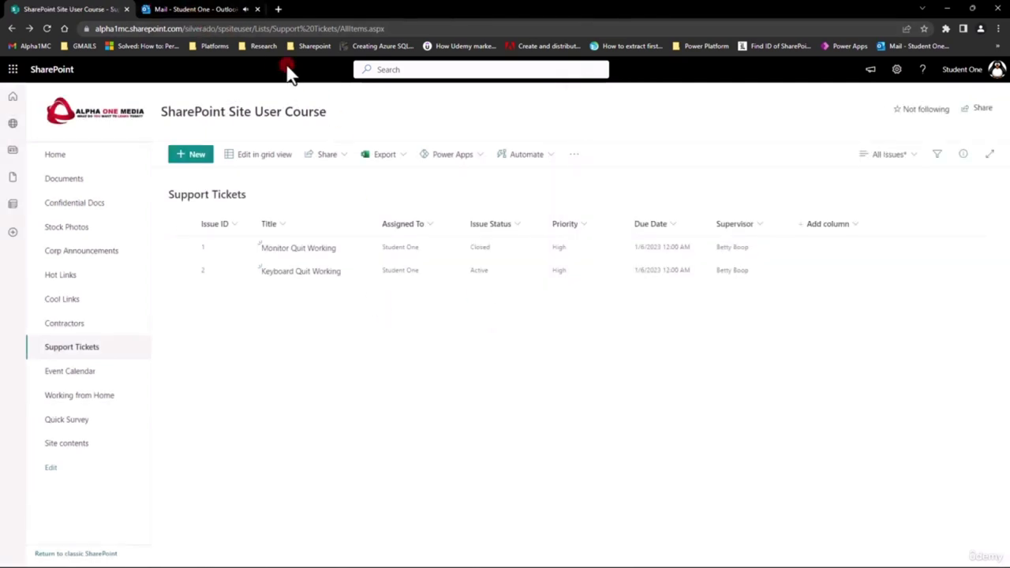
# Read the new Keyboard Quit Working email in Outlook, then return to SharePoint.
pyautogui.click(201, 9)
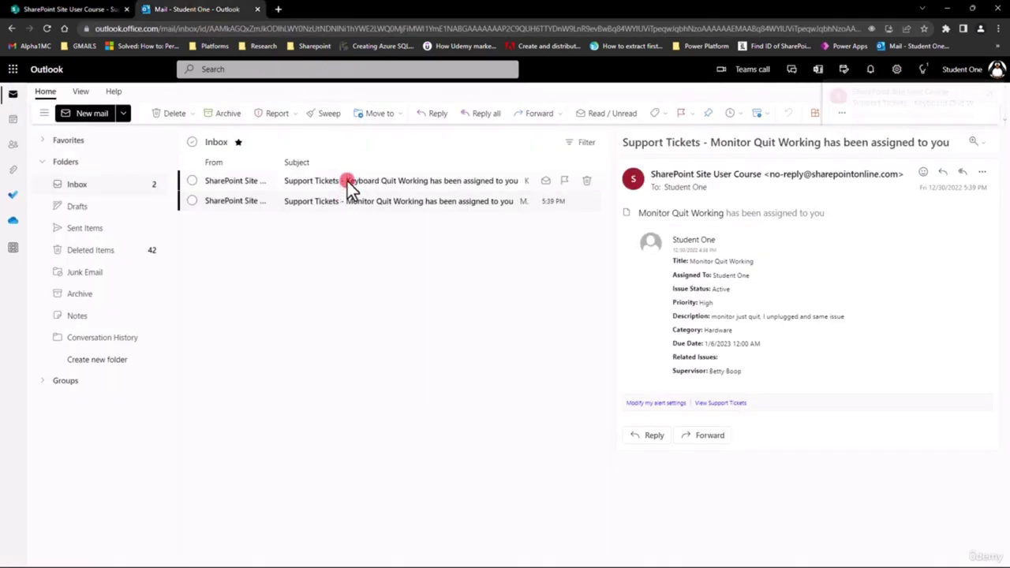
pyautogui.click(349, 182)
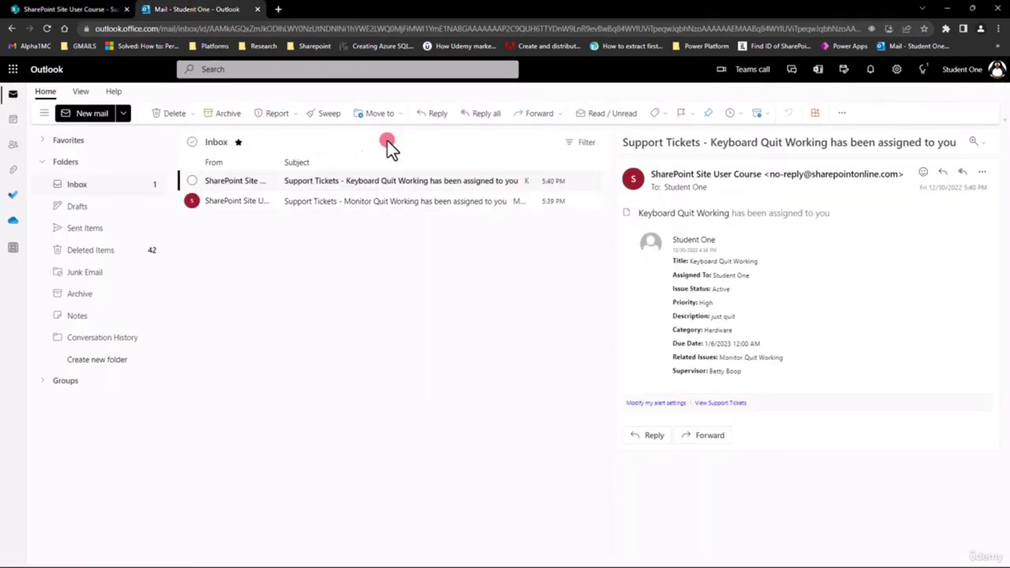
pyautogui.click(81, 9)
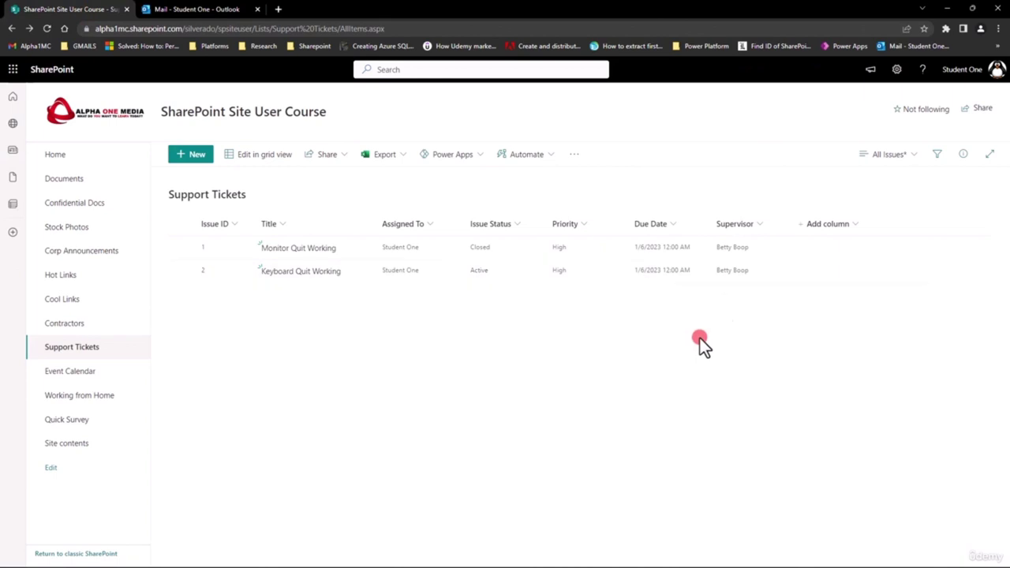
# After viewing Active Issues, create a public List view named 'By Status'.
pyautogui.click(908, 158)
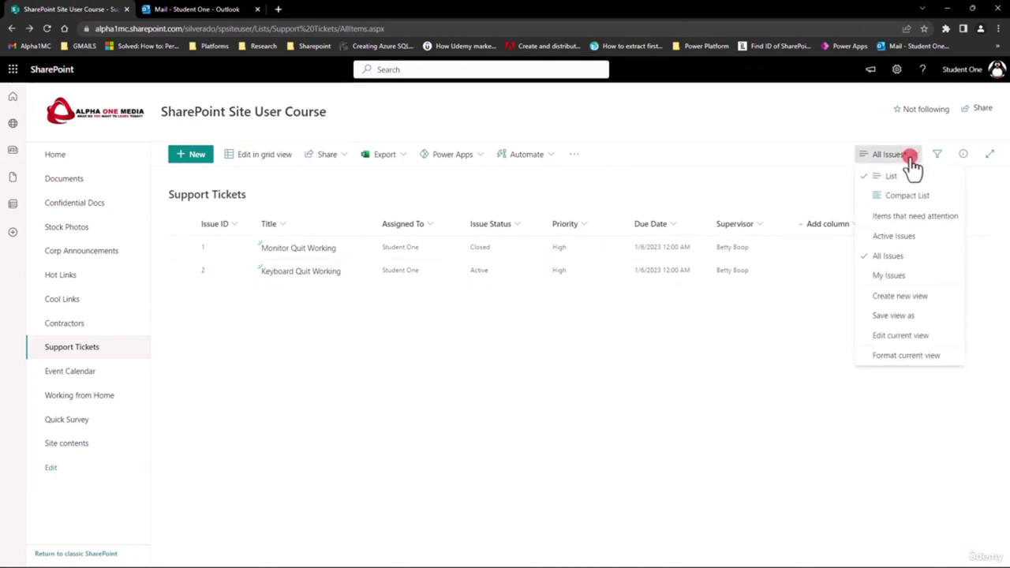
pyautogui.click(896, 236)
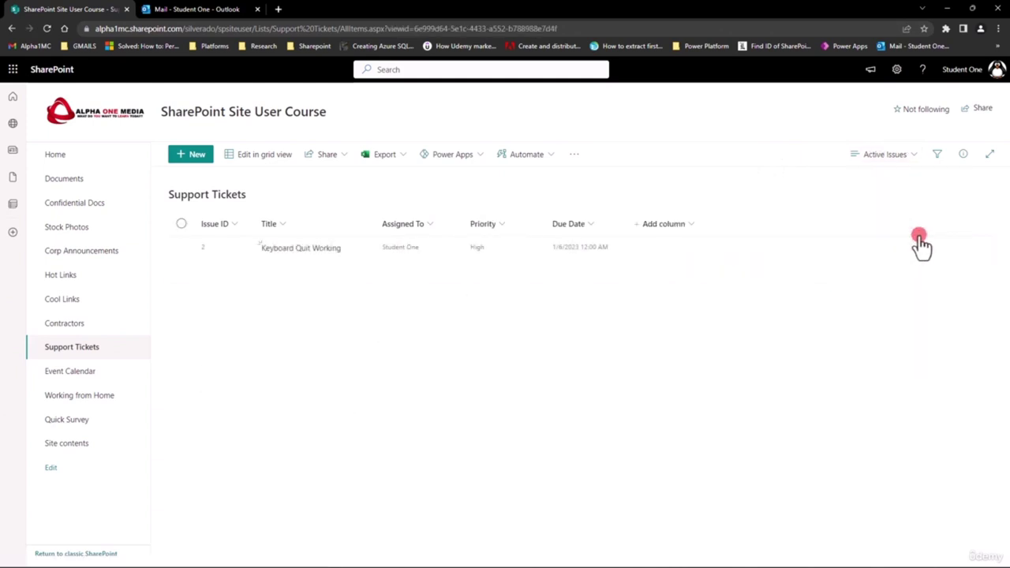
pyautogui.click(912, 155)
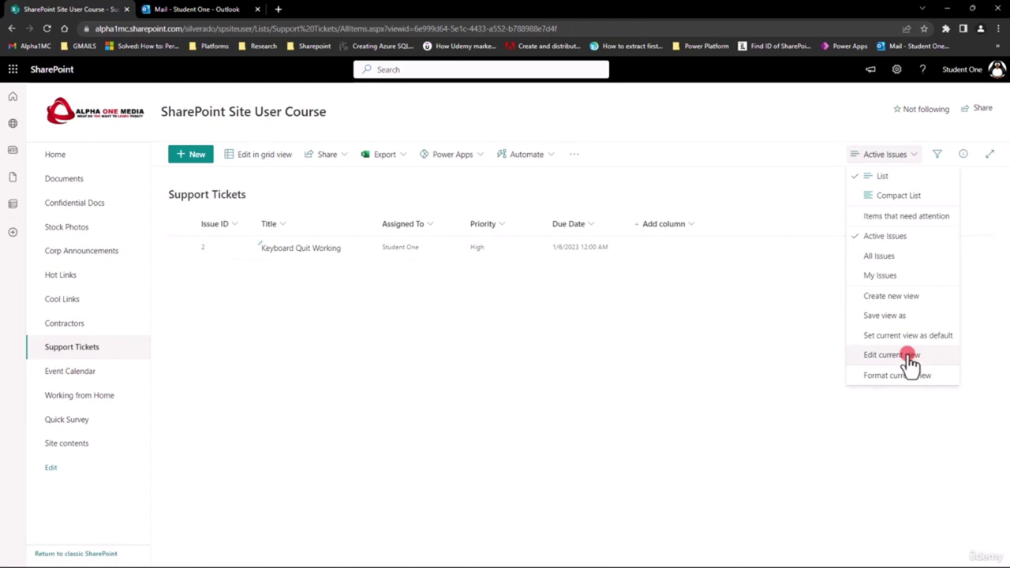
pyautogui.click(953, 285)
pyautogui.click(440, 270)
pyautogui.write('By Status')
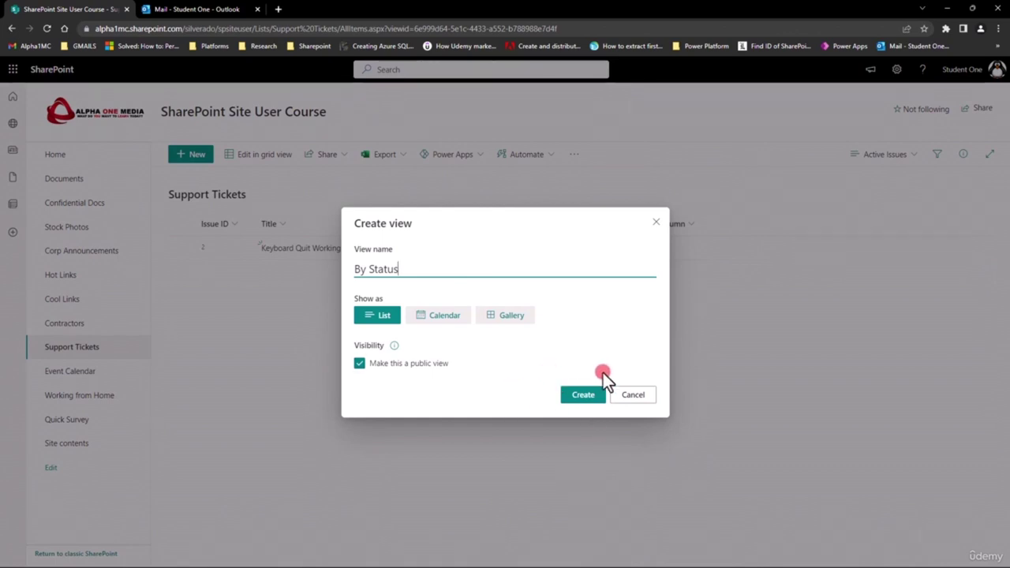
pyautogui.click(582, 395)
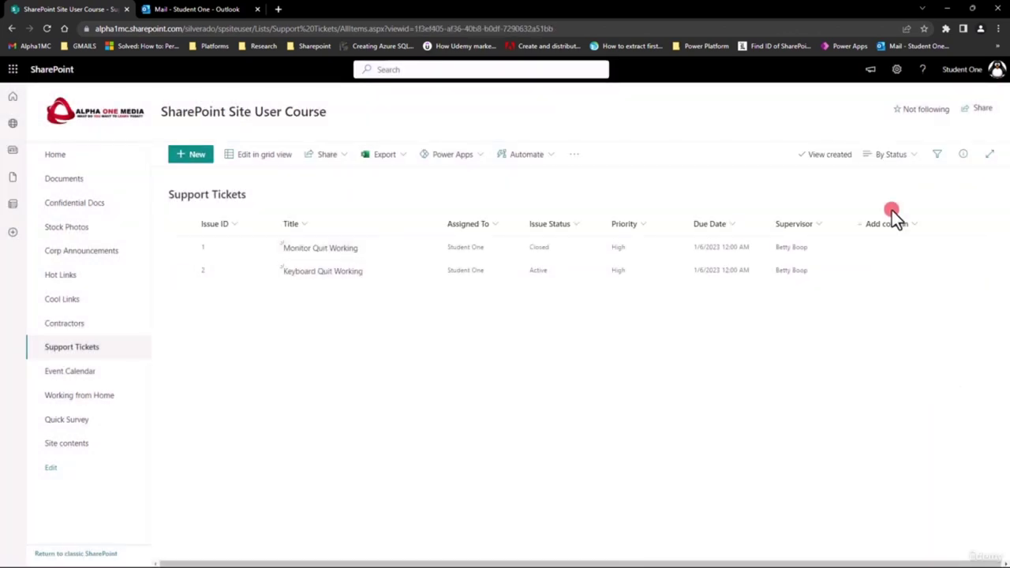
# Edit the By Status view to group first by Issue Status and save it.
pyautogui.click(892, 154)
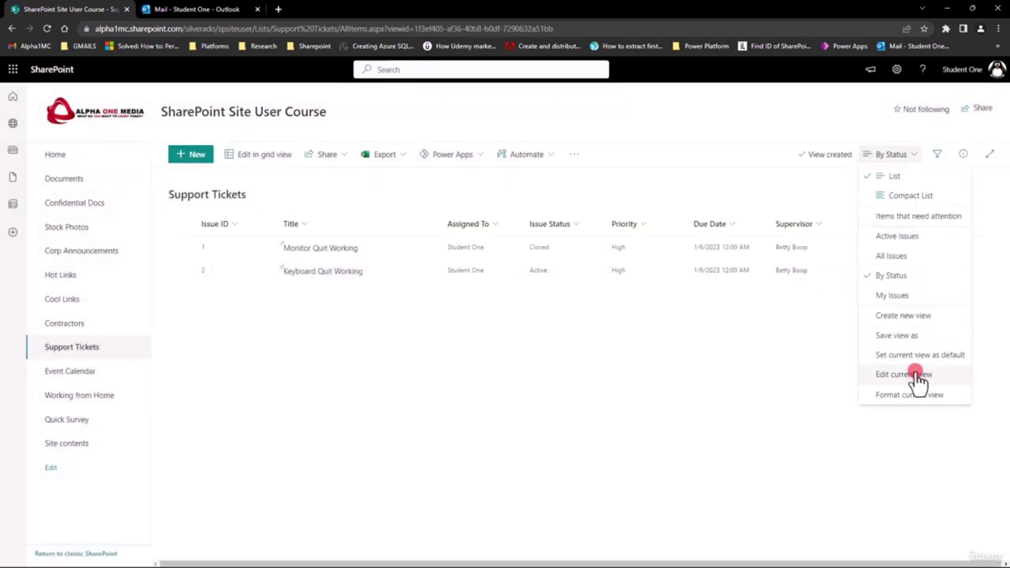
pyautogui.click(916, 375)
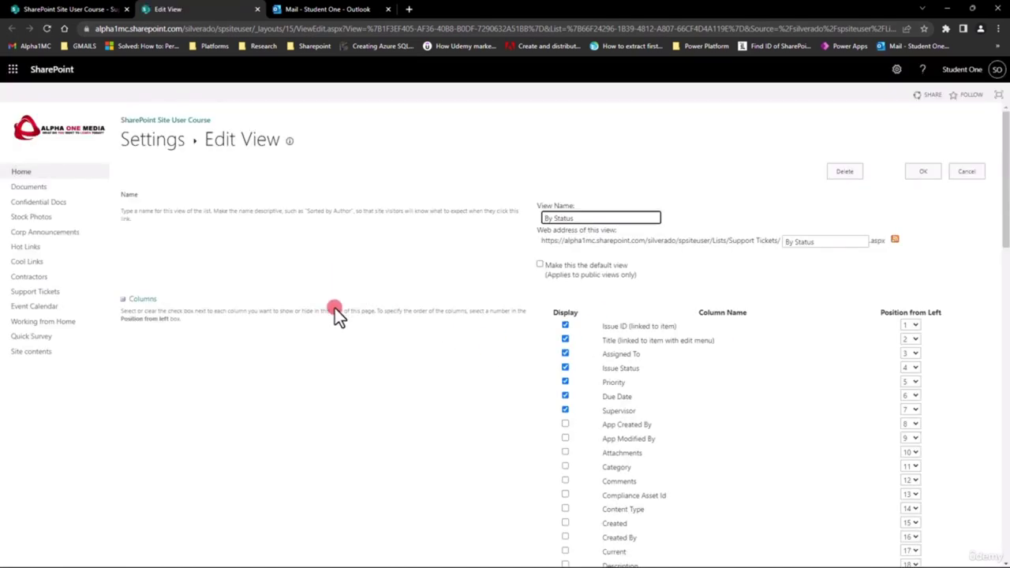
pyautogui.scroll(-15, 335, 311)
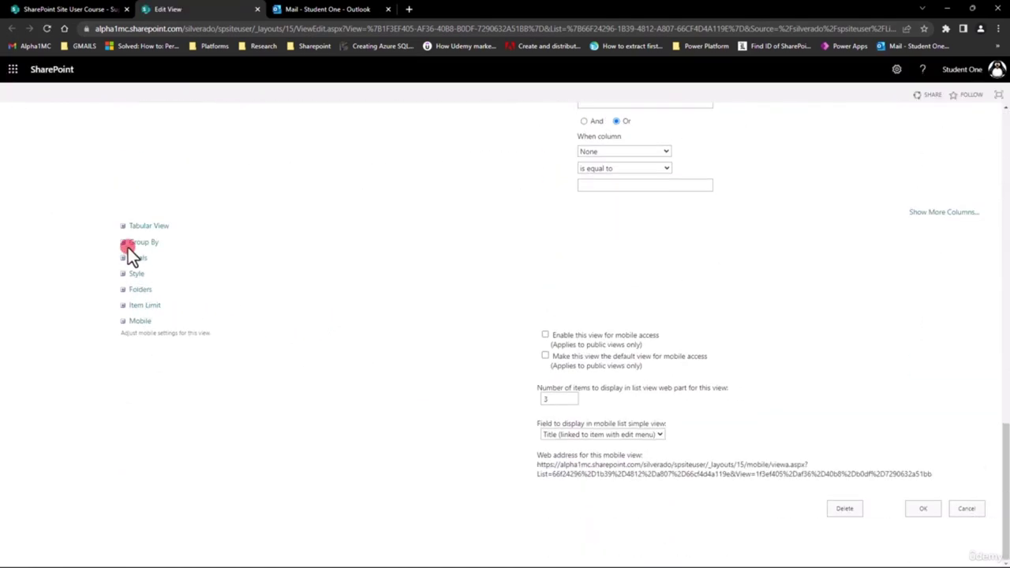
pyautogui.click(134, 242)
pyautogui.click(677, 273)
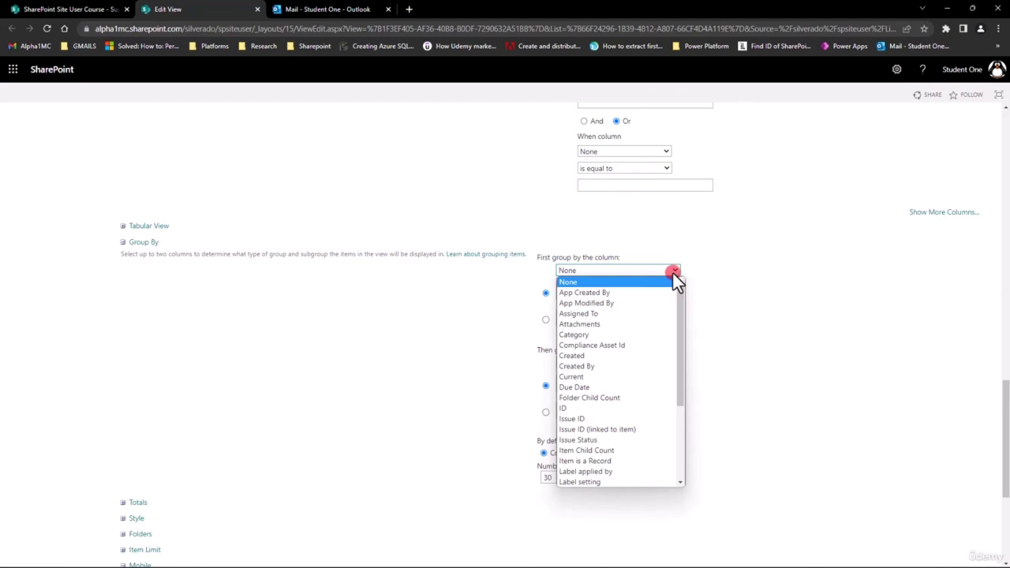
pyautogui.scroll(-4, 632, 363)
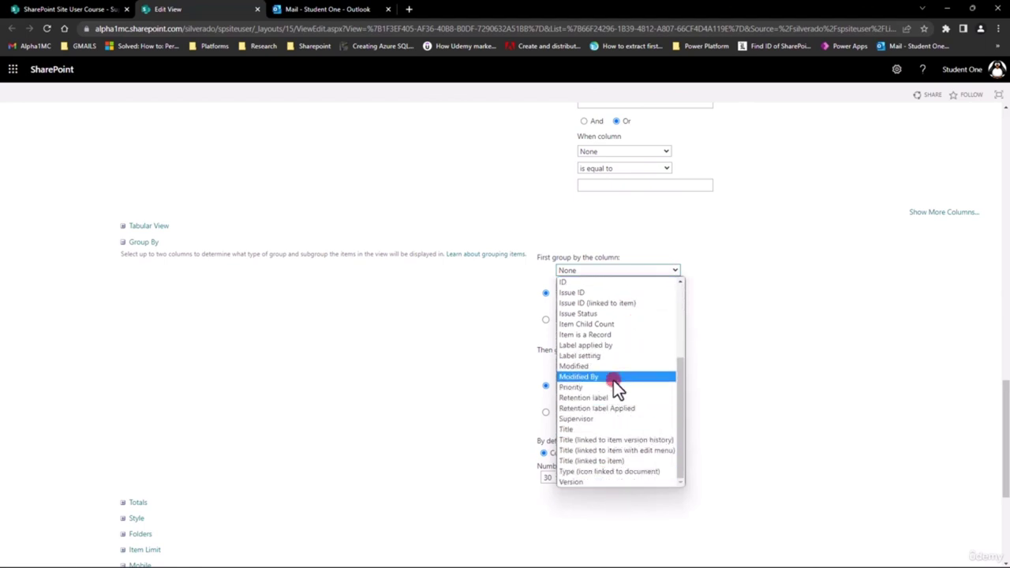
pyautogui.scroll(4, 613, 380)
pyautogui.click(604, 434)
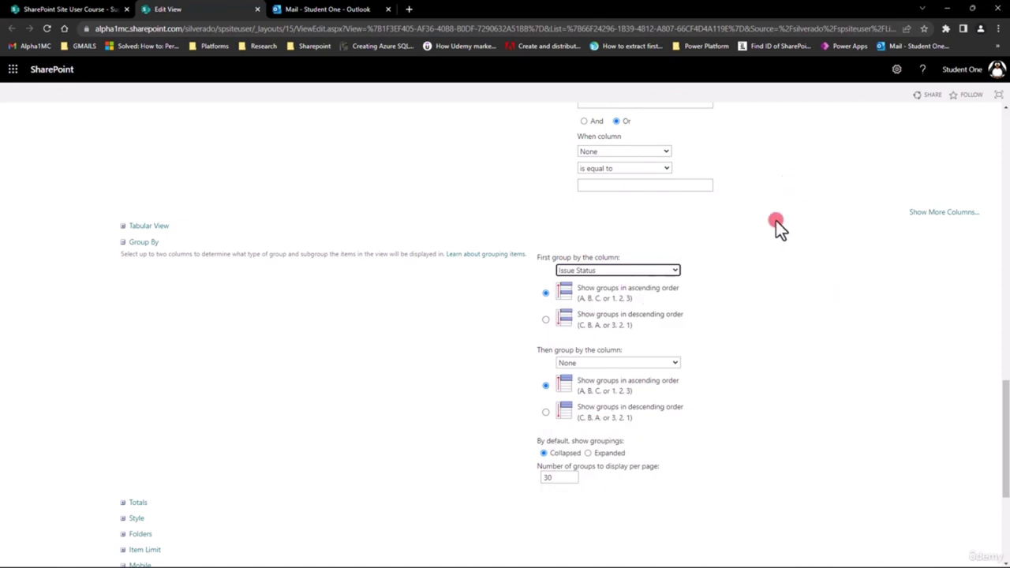
pyautogui.scroll(-4, 784, 185)
pyautogui.click(922, 508)
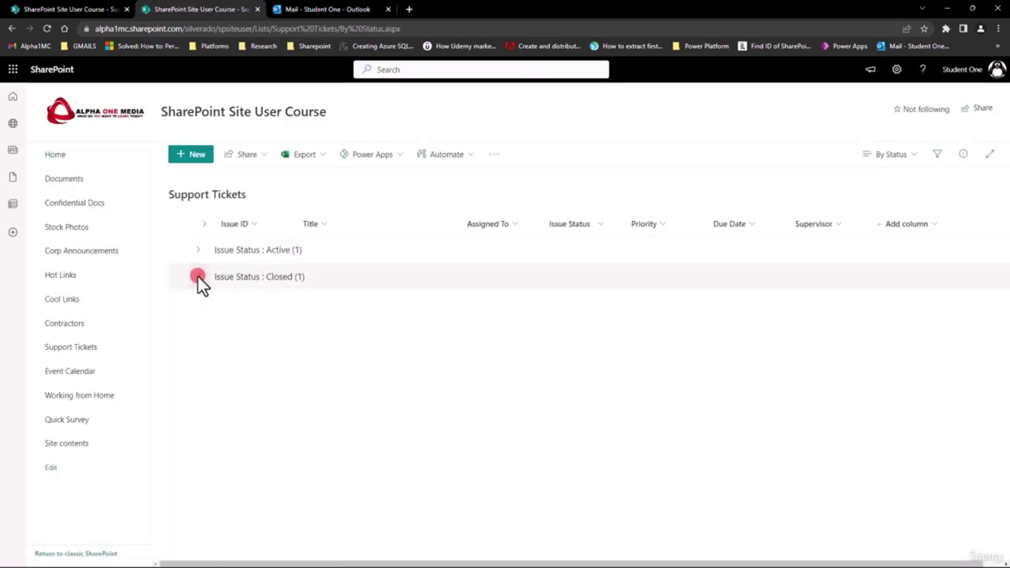
# Expand and collapse the Closed and Active ticket groups.
pyautogui.click(198, 276)
pyautogui.click(203, 276)
pyautogui.click(198, 251)
pyautogui.click(197, 251)
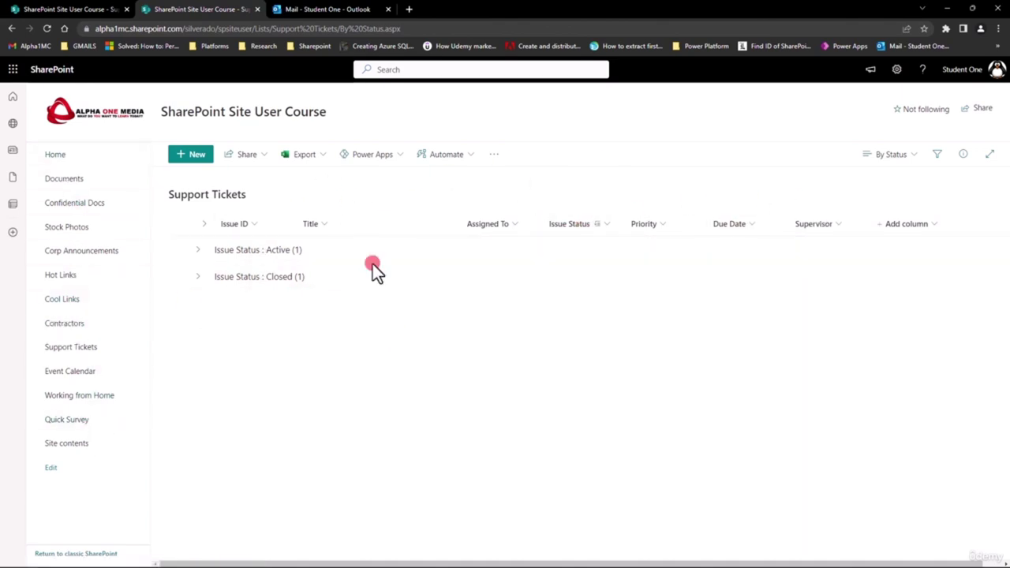
# Check the ticket alert emails in Outlook, then return to the SharePoint site page.
pyautogui.click(327, 10)
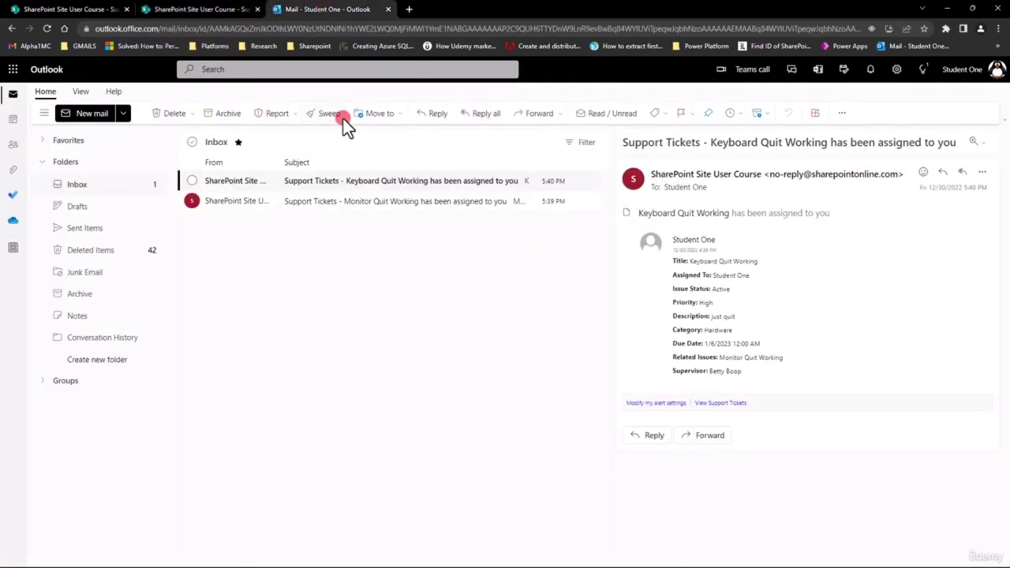
pyautogui.click(93, 10)
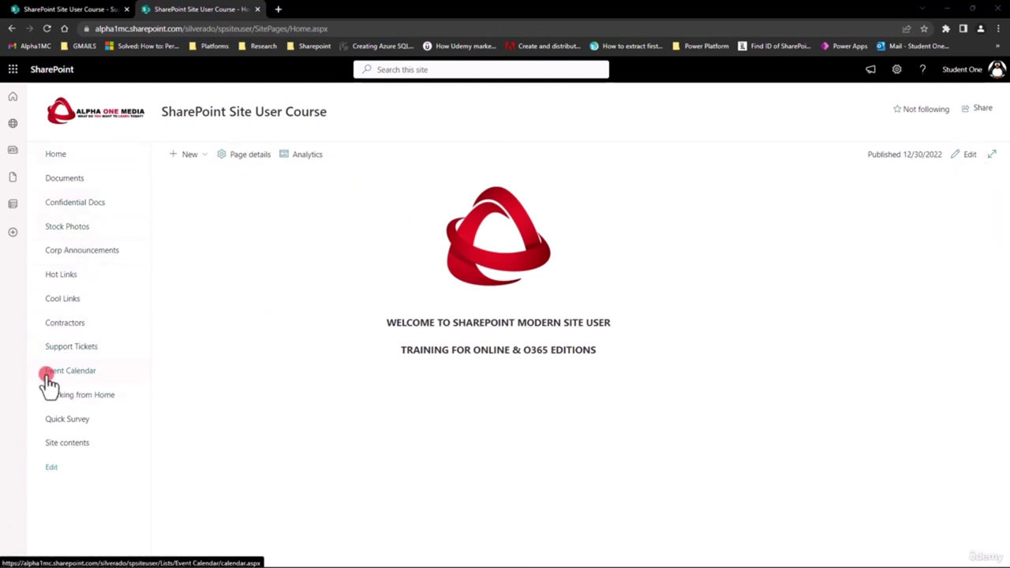
# Connect the Event Calendar to Outlook from the CALENDAR ribbon and maximize the Outlook window.
pyautogui.click(71, 375)
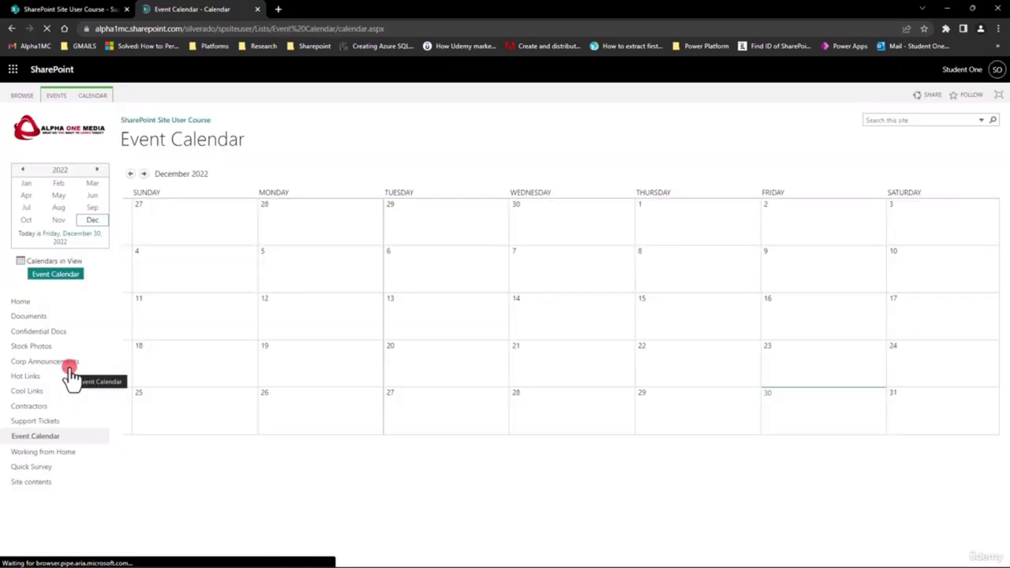
pyautogui.click(93, 96)
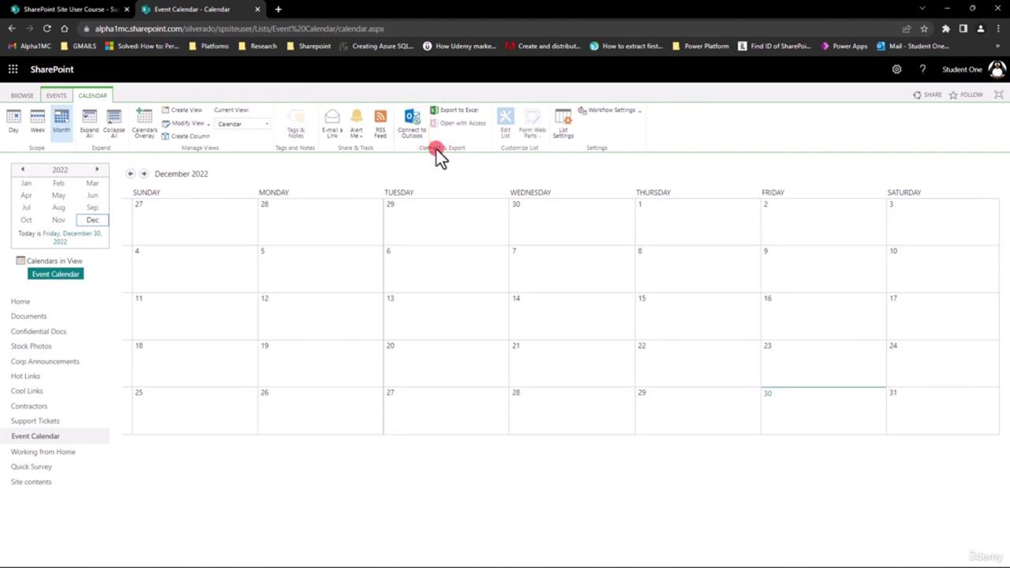
pyautogui.click(407, 128)
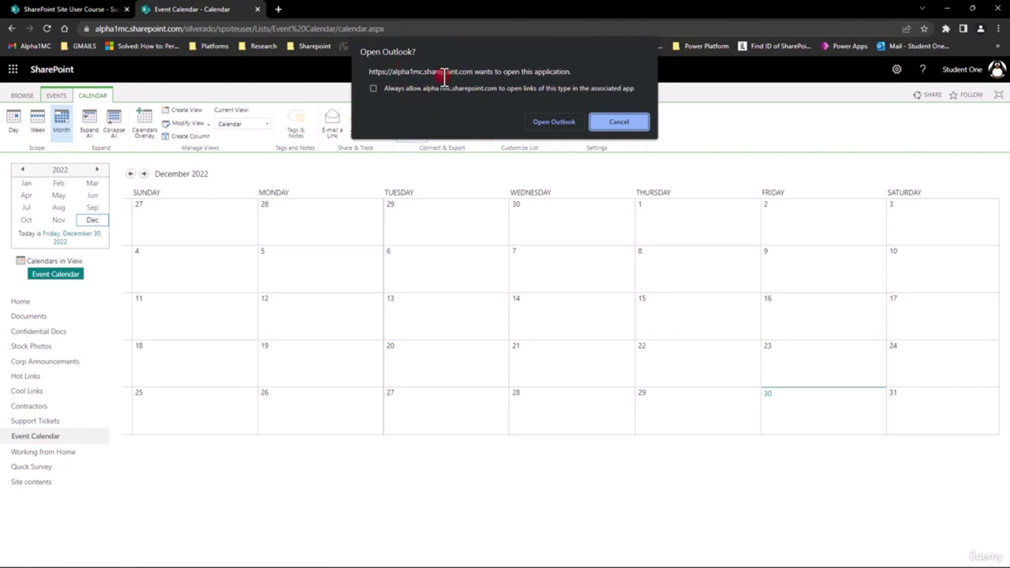
pyautogui.click(554, 122)
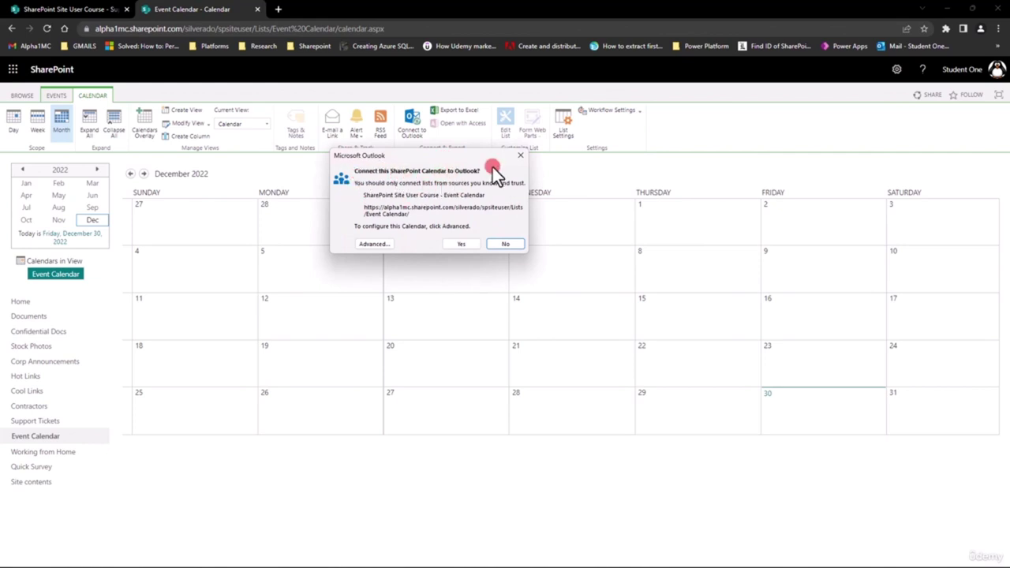
pyautogui.click(464, 244)
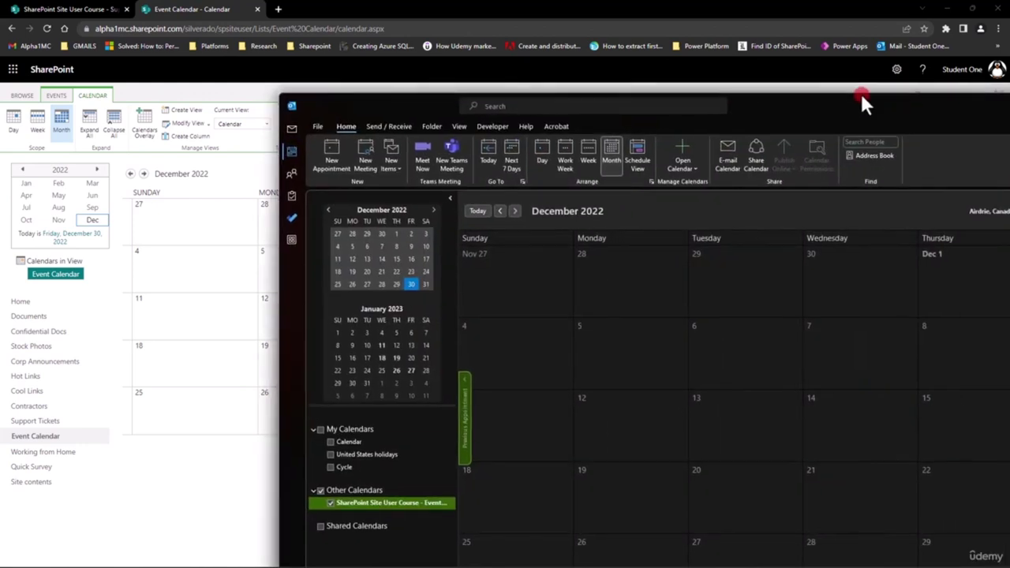
pyautogui.moveTo(863, 101); pyautogui.dragTo(580, 2)
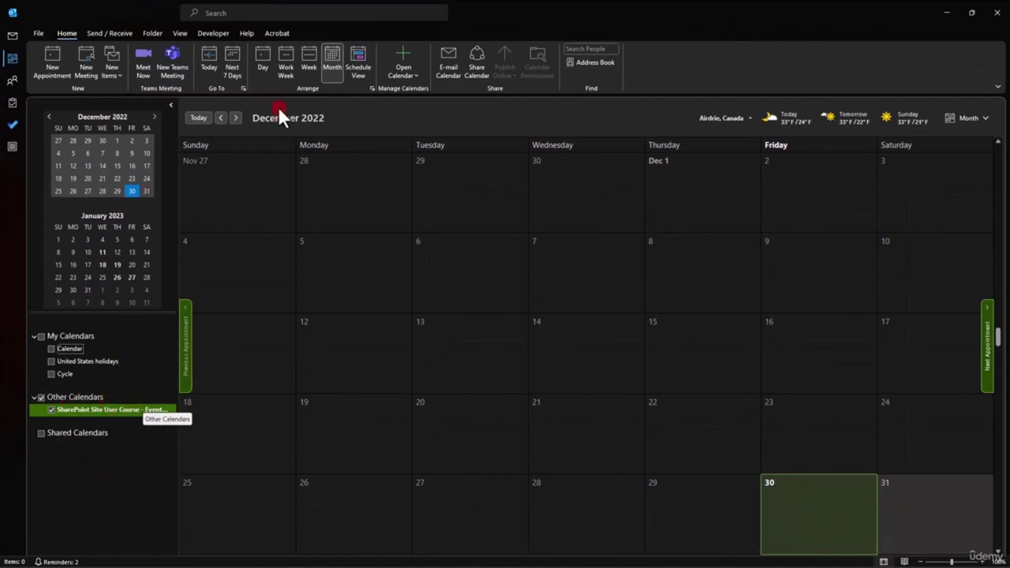
# Show January 2023 in Outlook's SharePoint calendar, briefly restoring then re-maximizing the window.
pyautogui.click(234, 118)
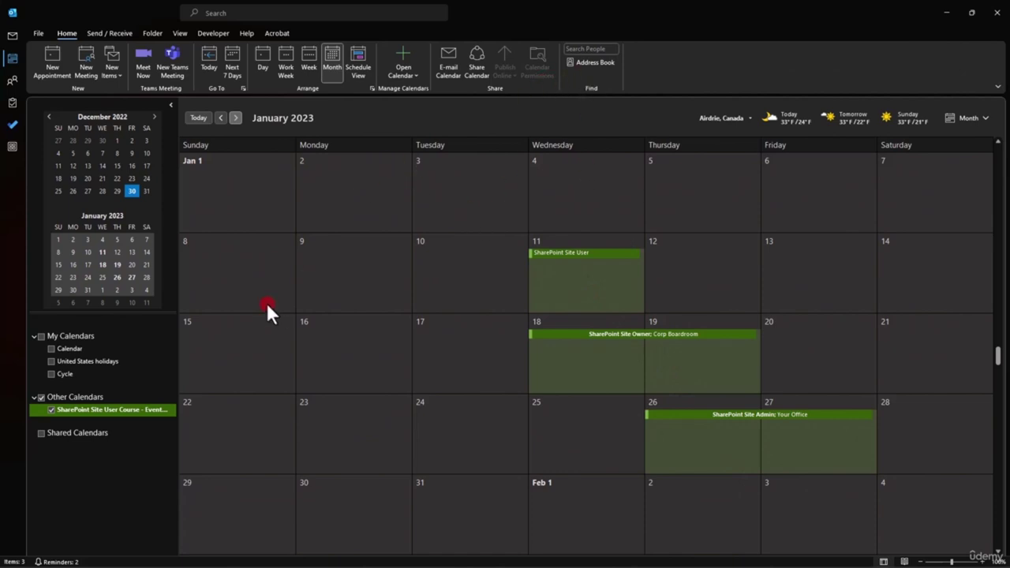
pyautogui.moveTo(518, 34); pyautogui.dragTo(508, 351)
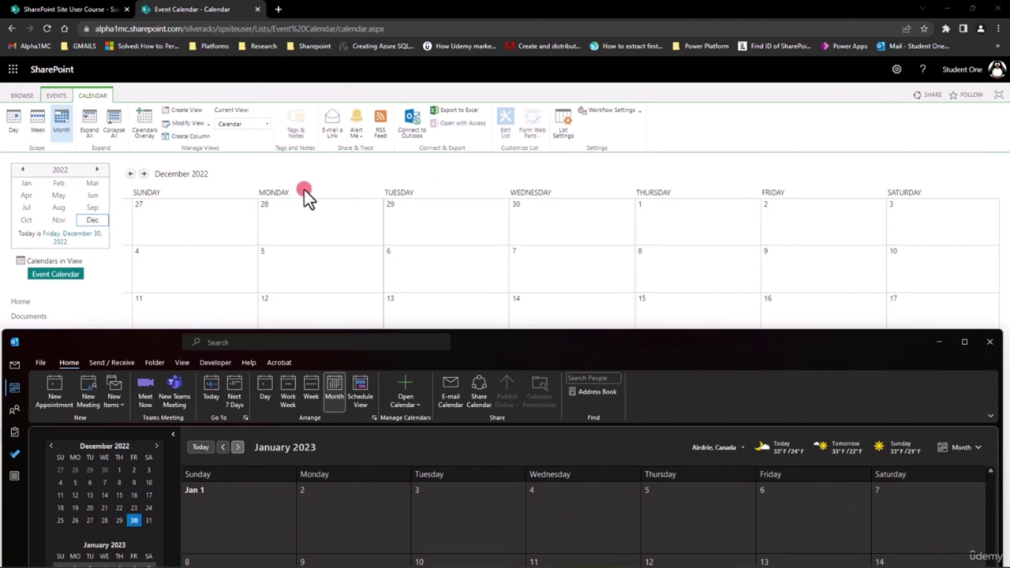
pyautogui.moveTo(502, 337); pyautogui.dragTo(511, 19)
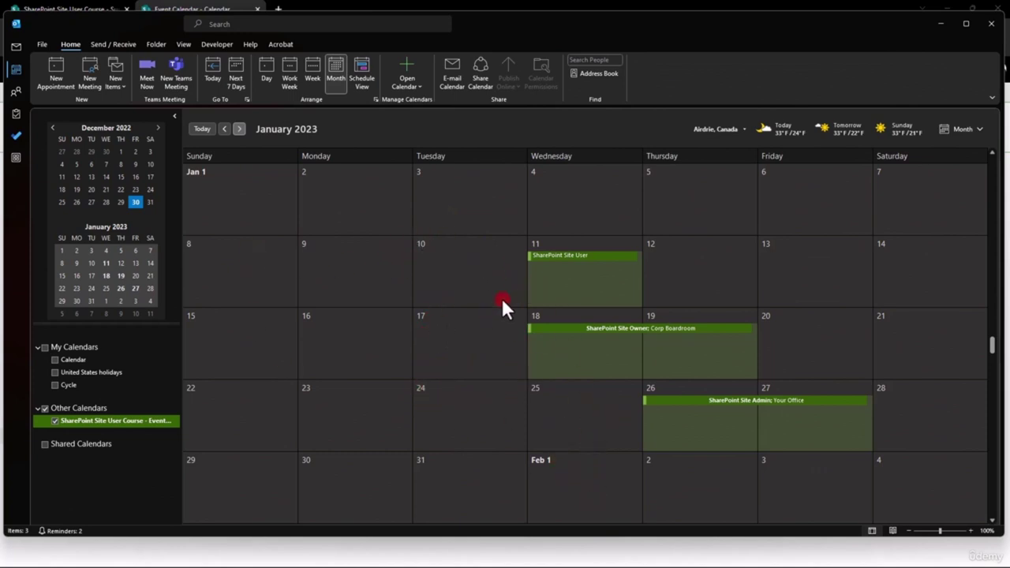
# Draft an 'SP Review' appointment on January 23, not all-day, ending at 9:00 AM.
pyautogui.doubleClick(358, 405)
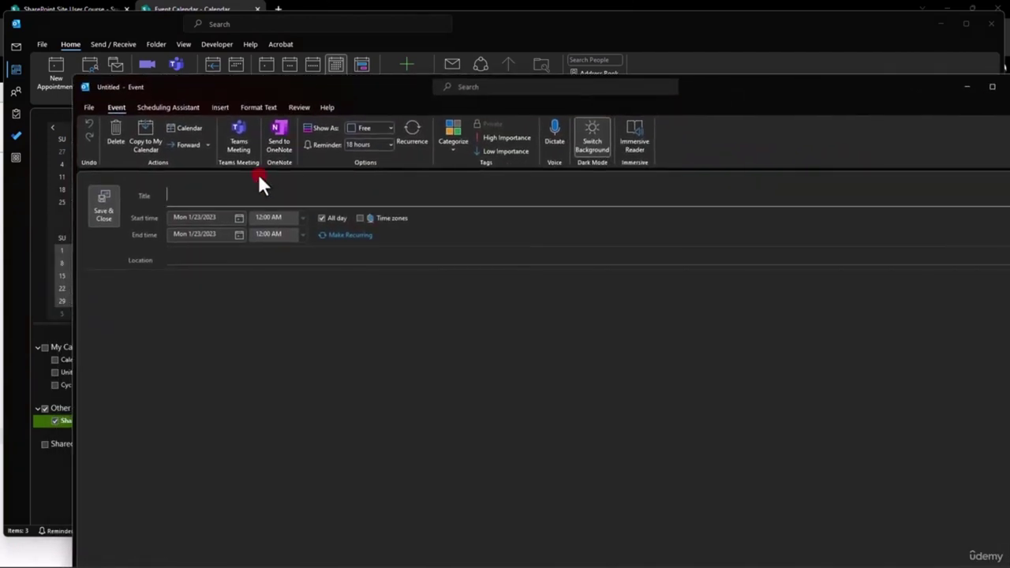
pyautogui.write('SP REview')
pyautogui.press('BackSpace')
pyautogui.press('BackSpace')
pyautogui.press('BackSpace')
pyautogui.press('BackSpace')
pyautogui.press('BackSpace')
pyautogui.write('eview')
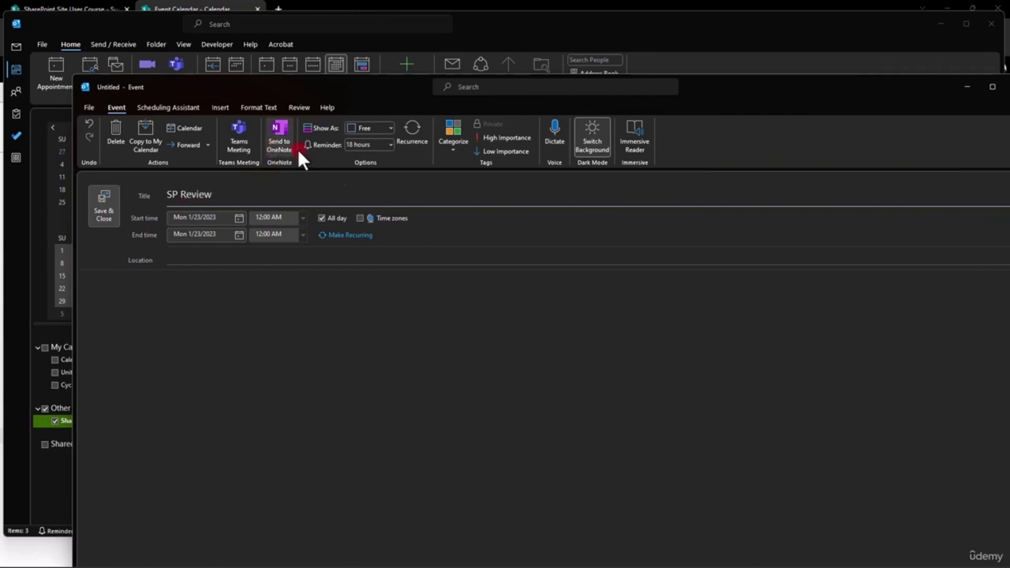
pyautogui.click(325, 221)
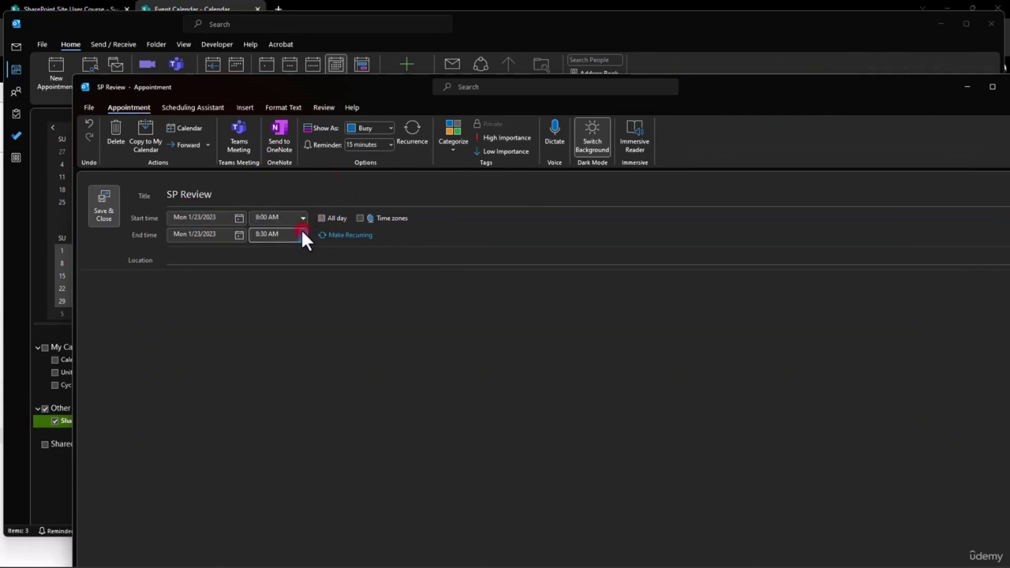
pyautogui.click(302, 234)
pyautogui.click(284, 275)
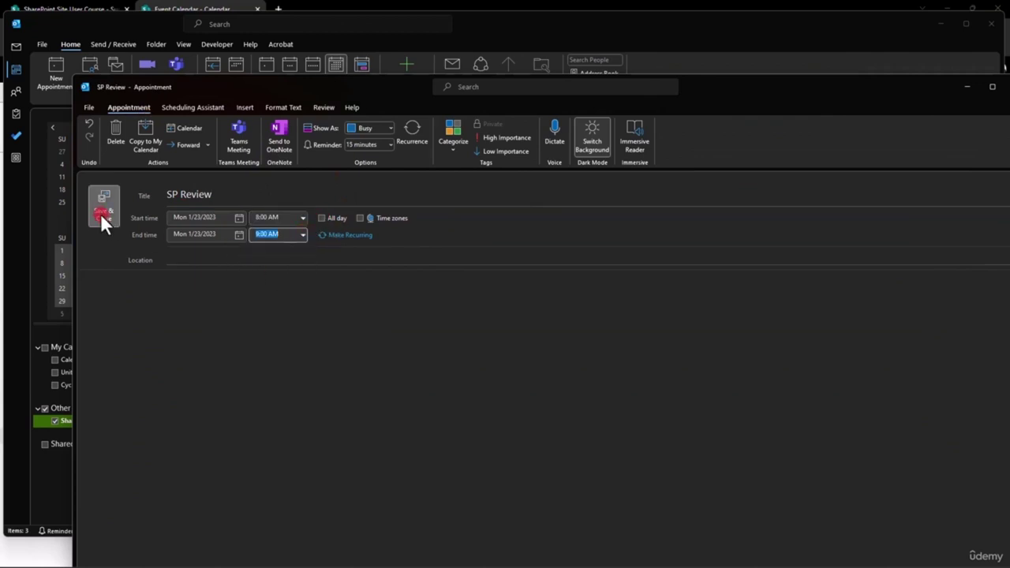
pyautogui.press('Up')
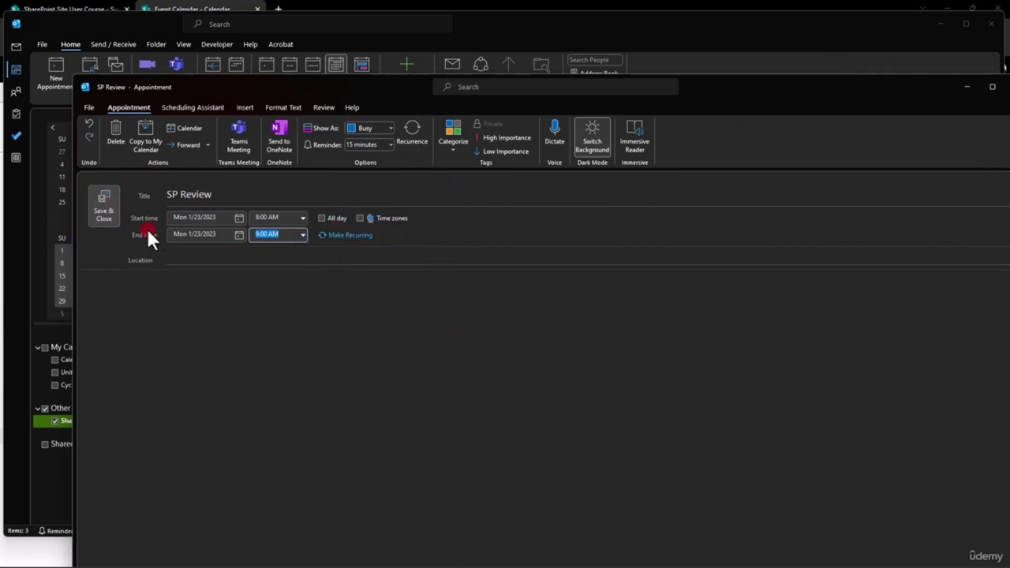
# Glance at the appointment's File options, then return to its notes area.
pyautogui.click(89, 107)
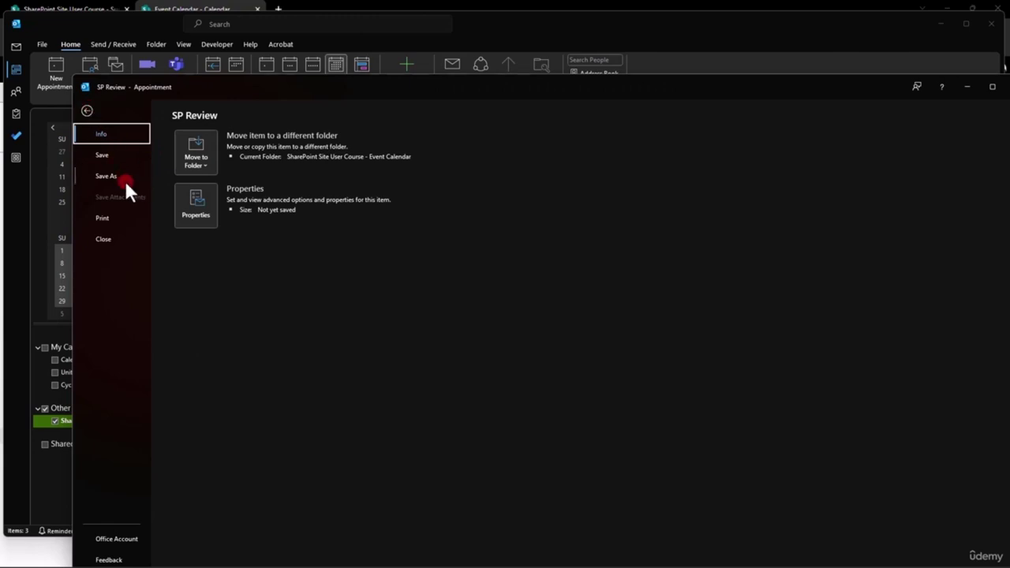
pyautogui.click(87, 109)
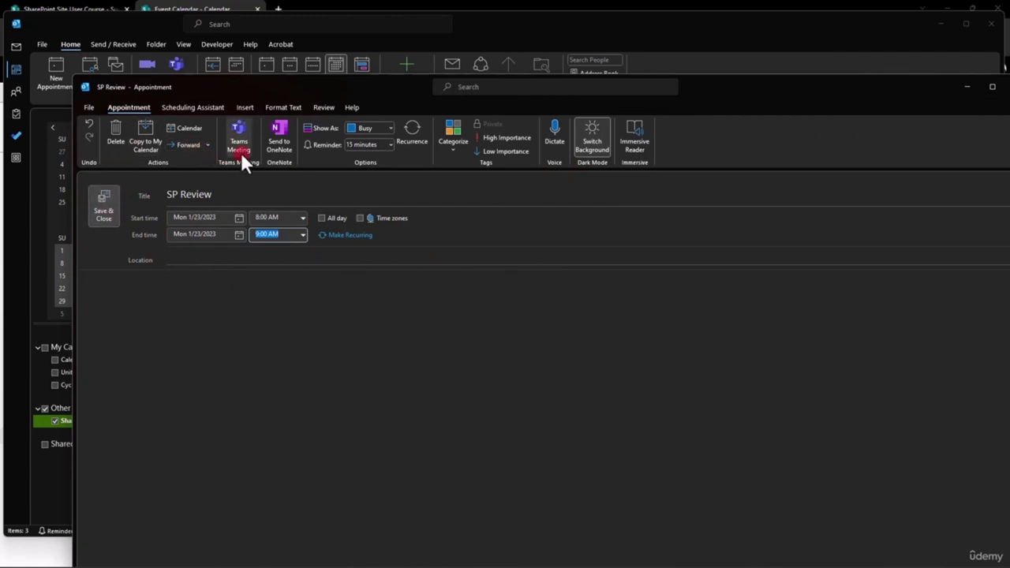
pyautogui.click(188, 289)
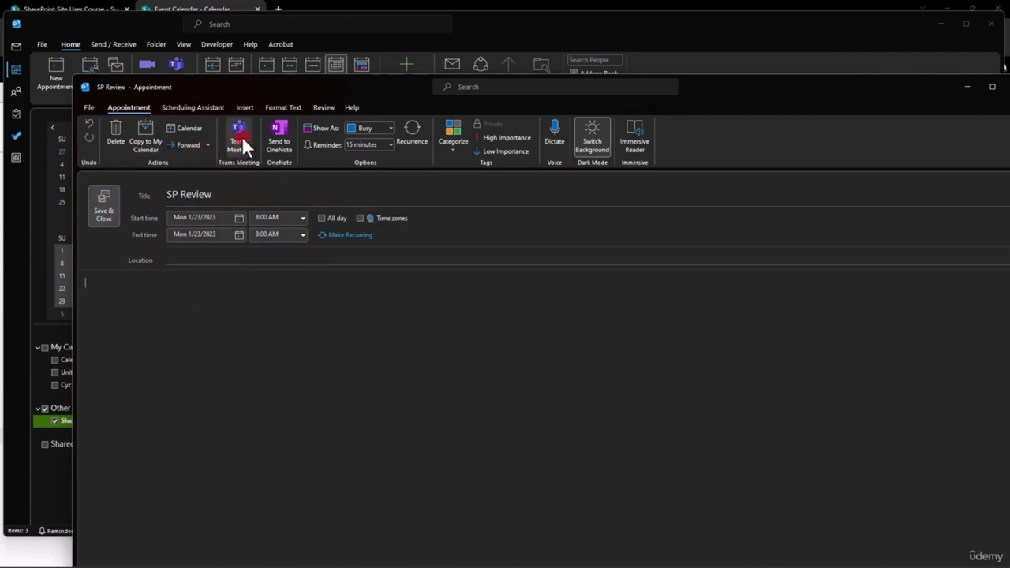
# Turn SP Review into a Teams meeting and add the suggested contact as required attendee.
pyautogui.click(240, 142)
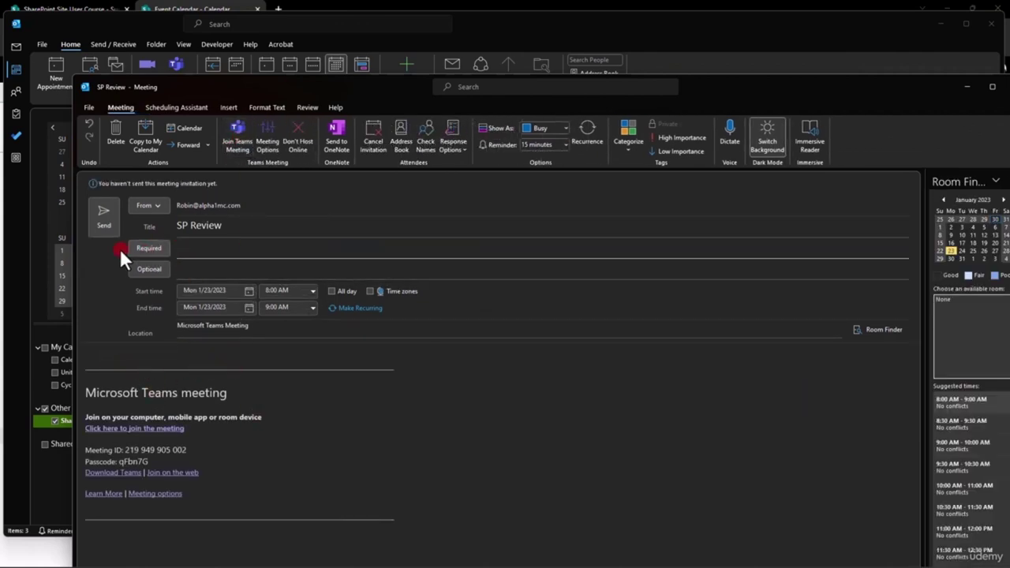
pyautogui.click(184, 250)
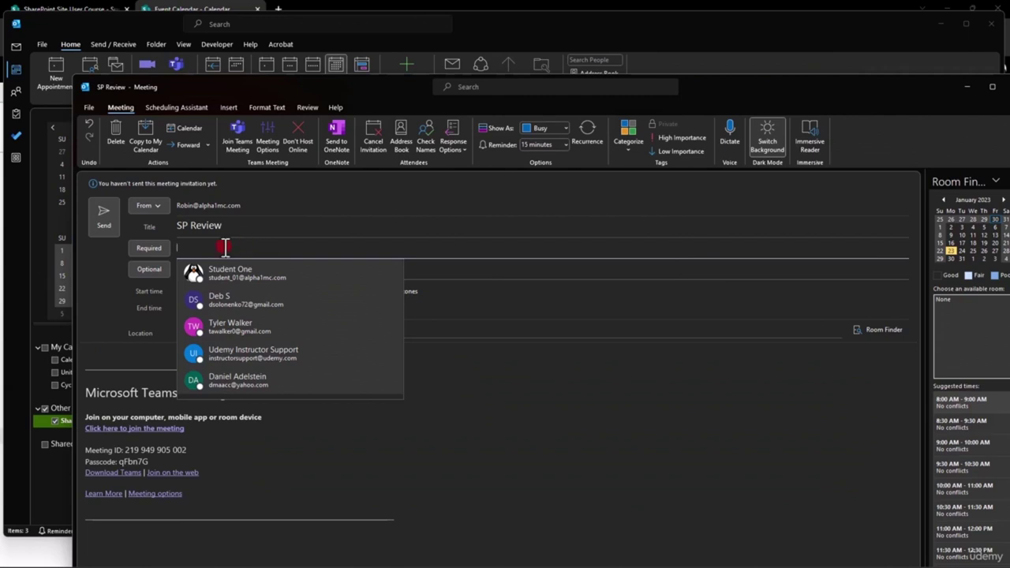
pyautogui.click(241, 272)
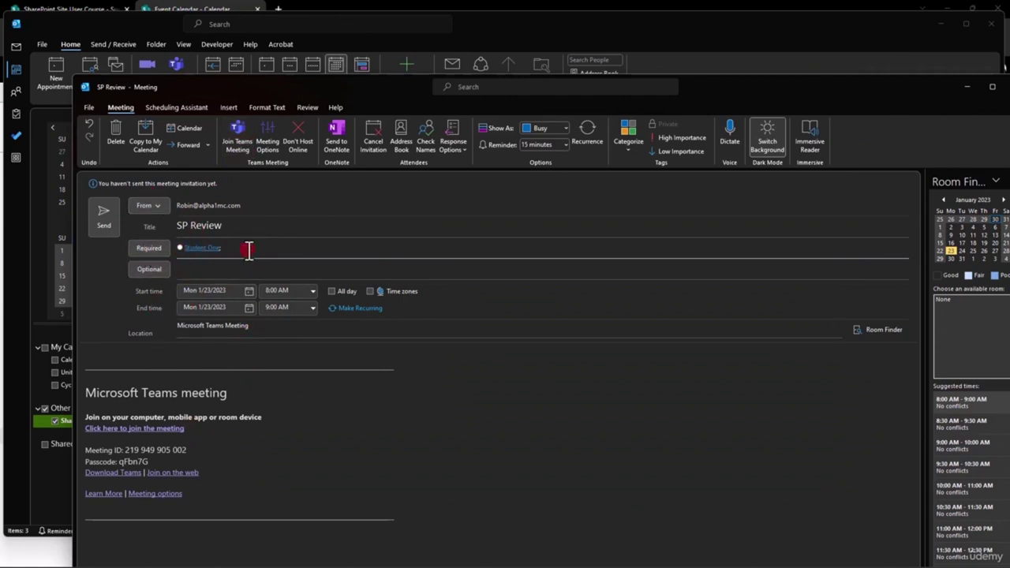
# Send the SP Review invitation past the calendar warning and move Outlook aside.
pyautogui.moveTo(190, 250)
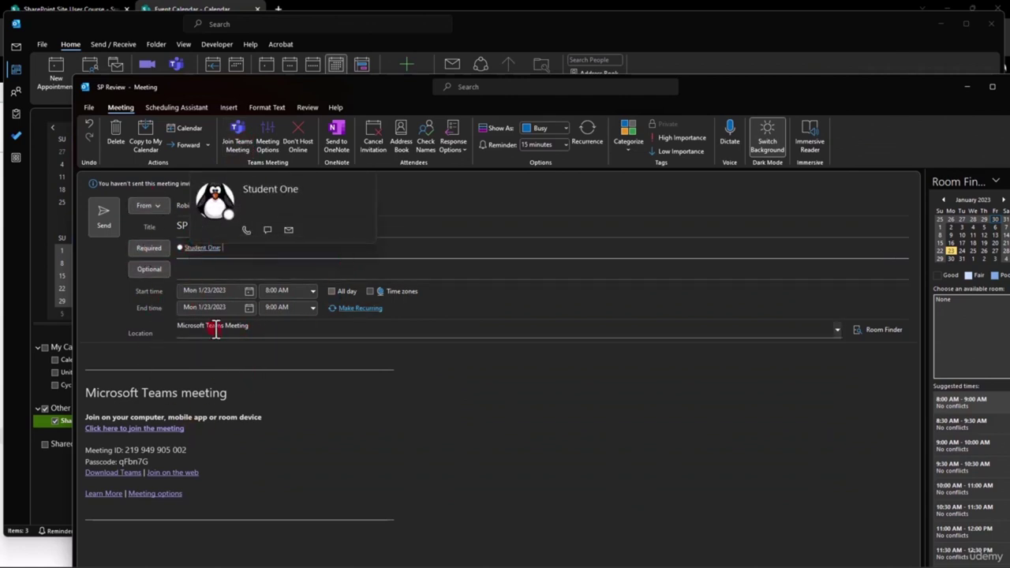
pyautogui.click(106, 222)
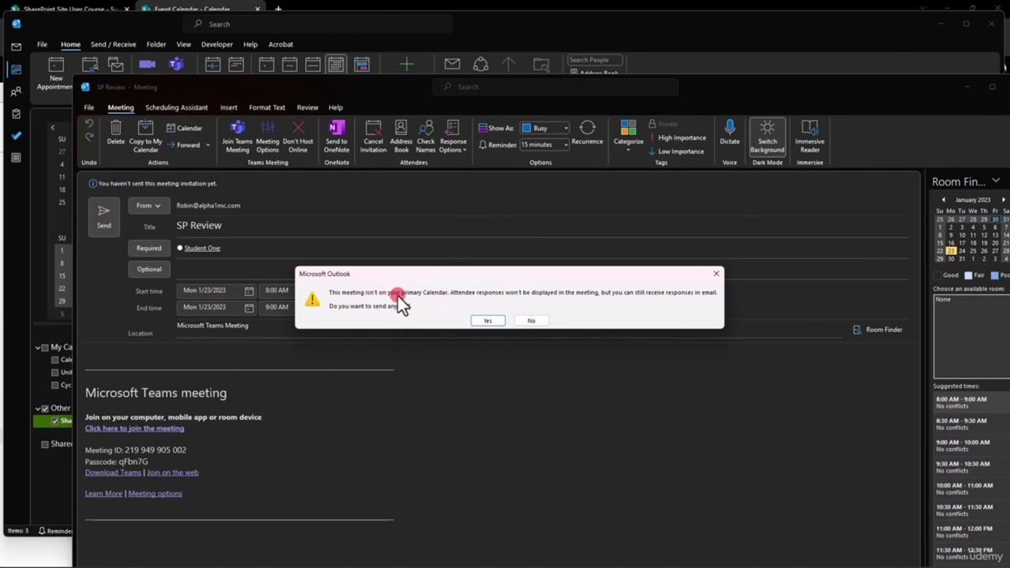
pyautogui.click(489, 322)
pyautogui.click(349, 393)
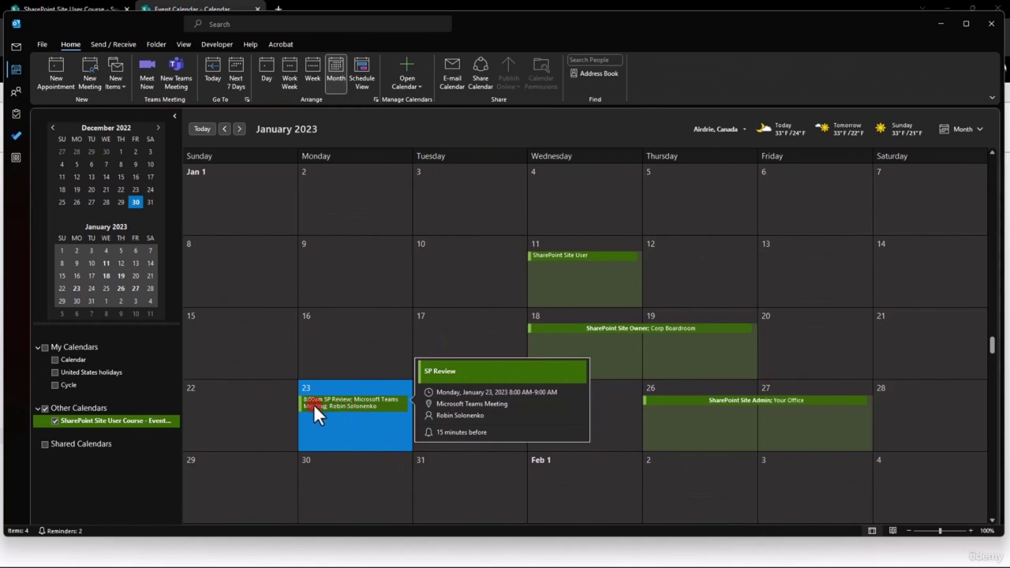
pyautogui.moveTo(371, 403)
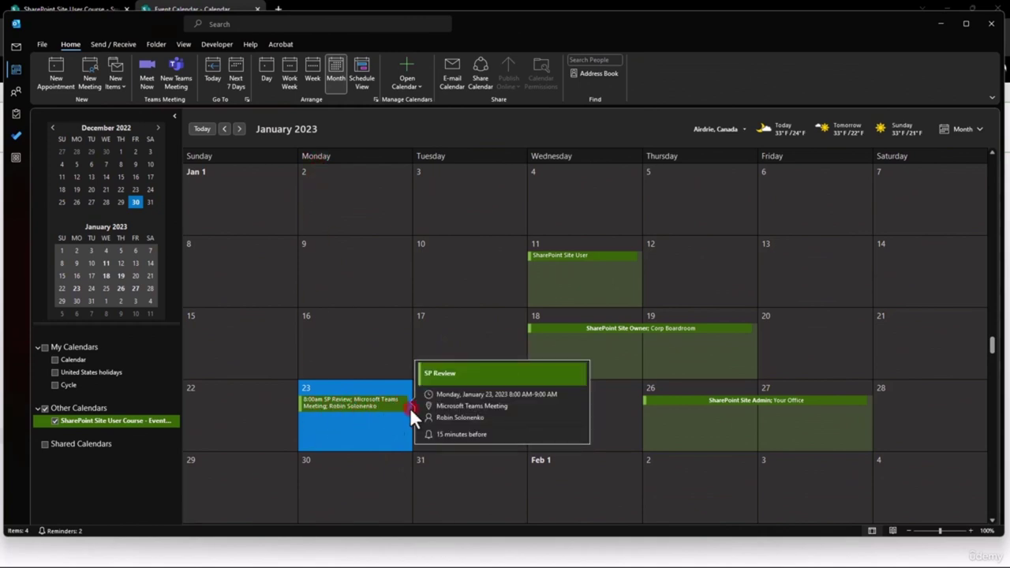
pyautogui.moveTo(466, 20); pyautogui.dragTo(1009, 126)
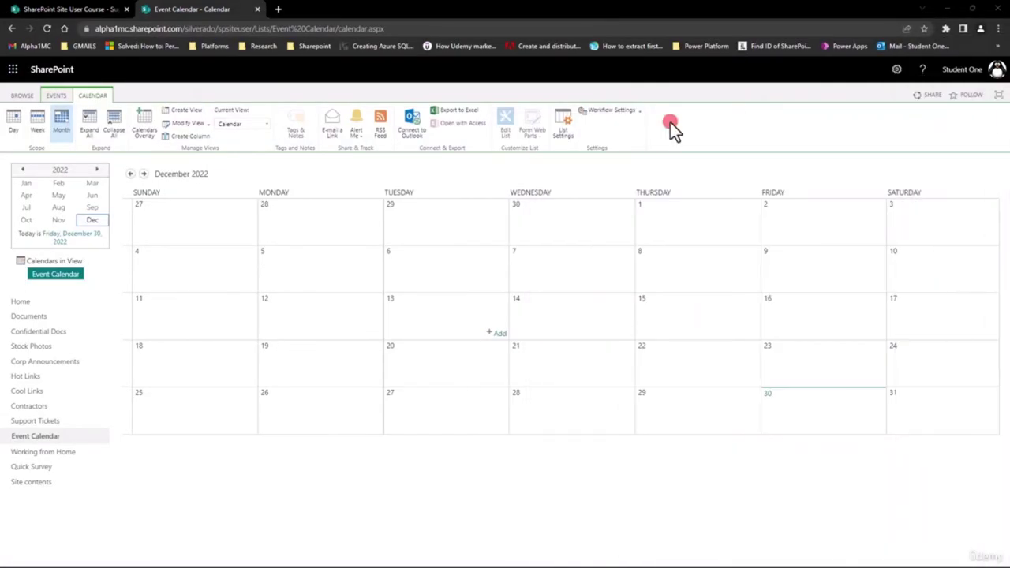
# Bring the SharePoint Event Calendar to January 2023, via a detour to the site home page.
pyautogui.click(130, 174)
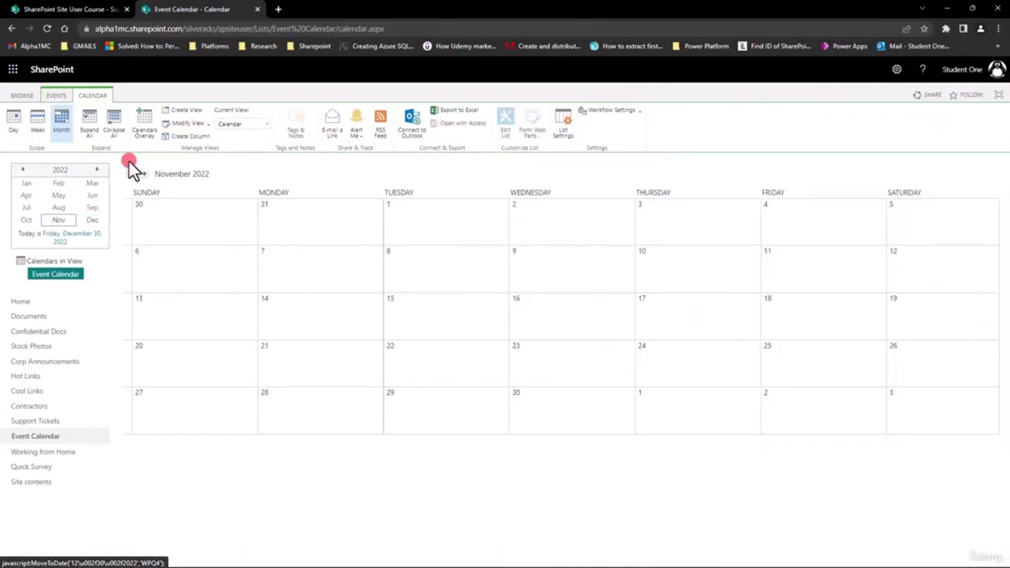
pyautogui.click(145, 174)
pyautogui.click(145, 175)
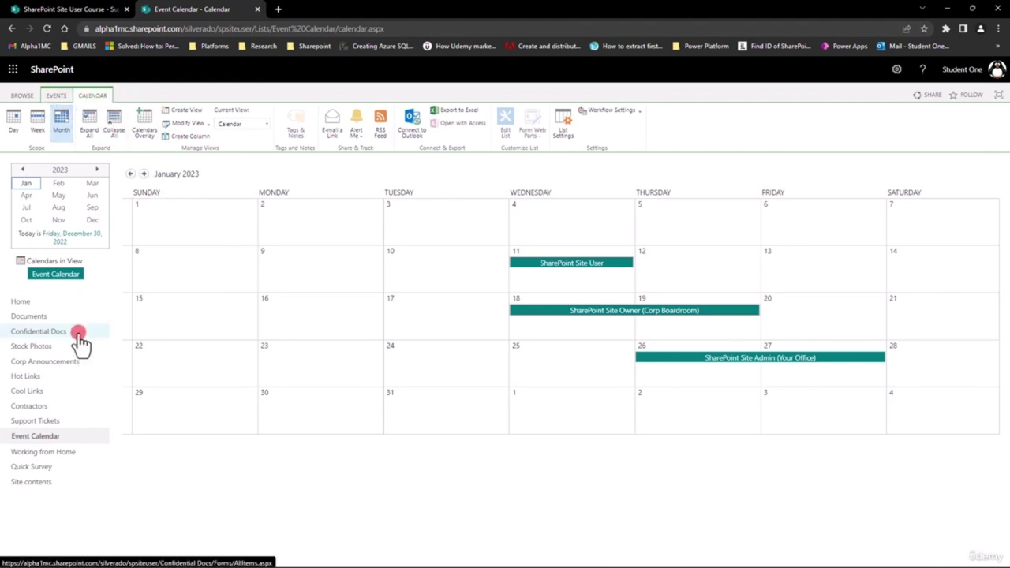
pyautogui.click(44, 301)
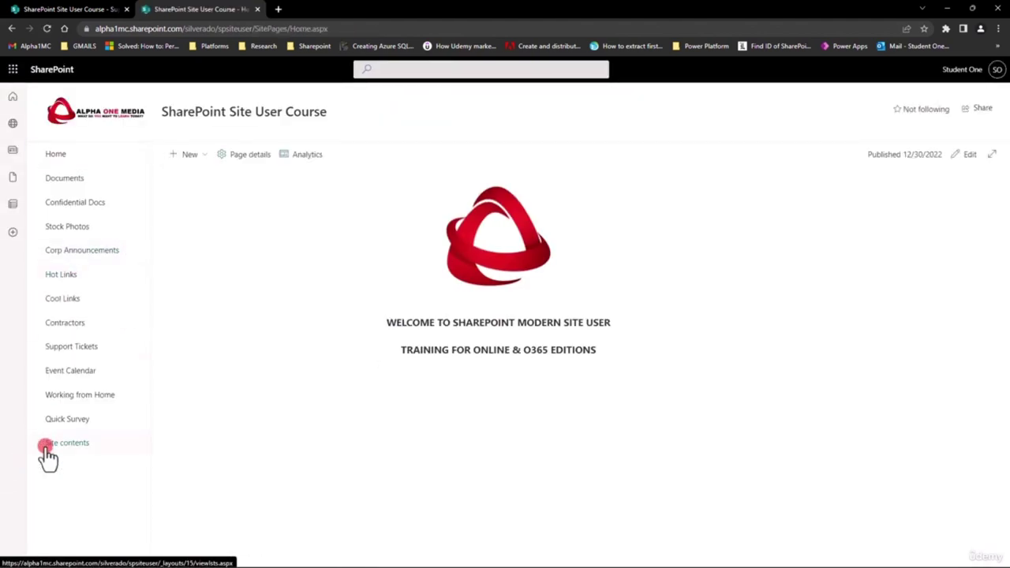
pyautogui.click(57, 376)
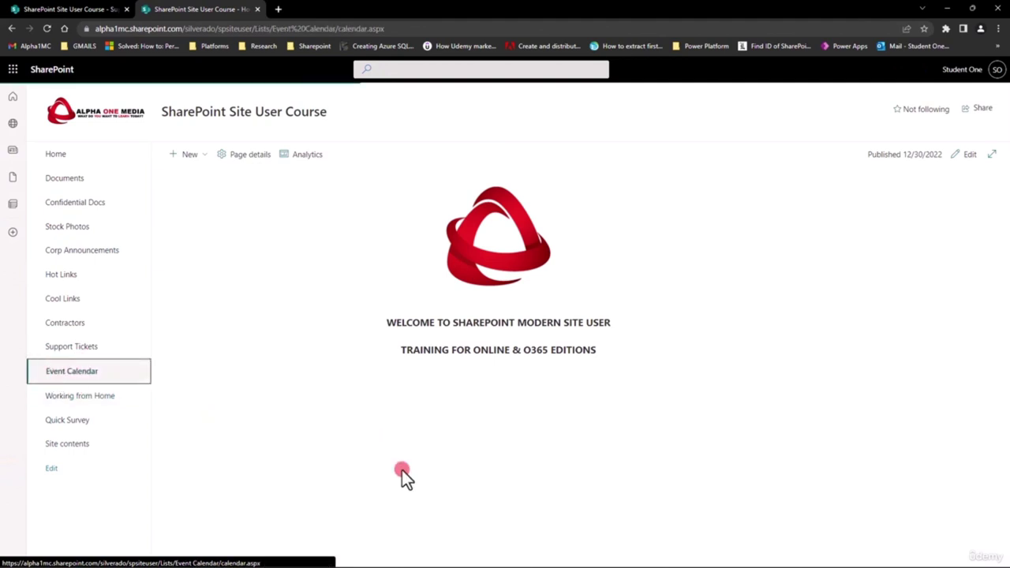
pyautogui.click(144, 176)
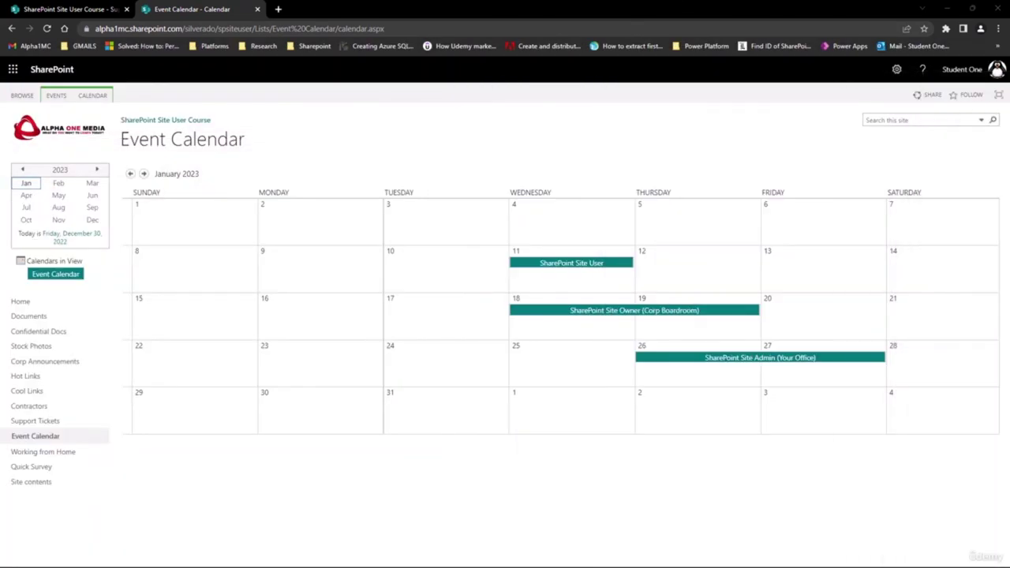
# Connect the Event Calendar to Outlook from the CALENDAR ribbon and reposition Outlook.
pyautogui.click(92, 97)
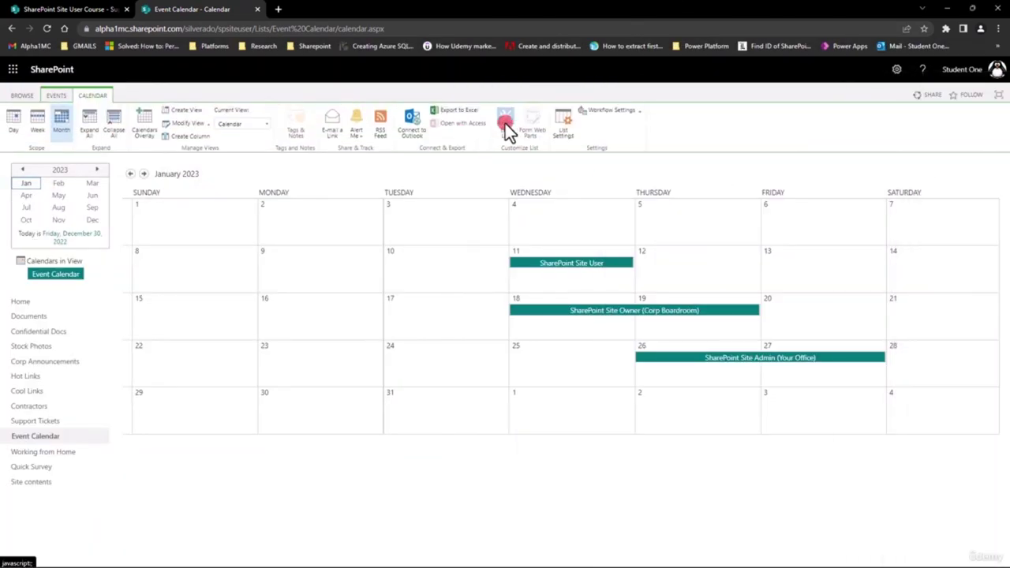
pyautogui.click(416, 131)
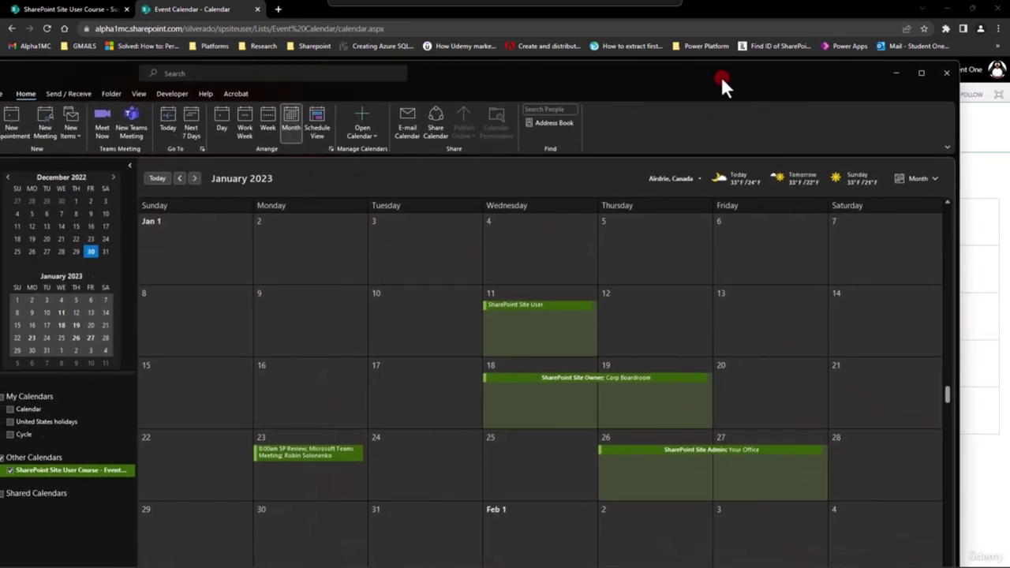
pyautogui.moveTo(720, 74); pyautogui.dragTo(758, 63)
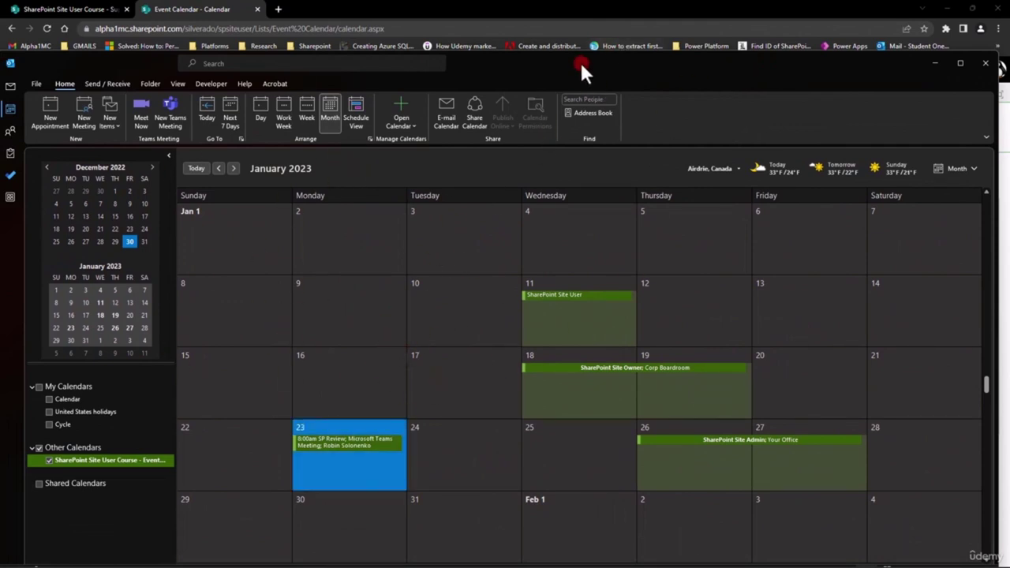
# Drag Outlook off the right edge to reveal SharePoint's December 2022 Event Calendar.
pyautogui.moveTo(579, 60); pyautogui.dragTo(1009, 111)
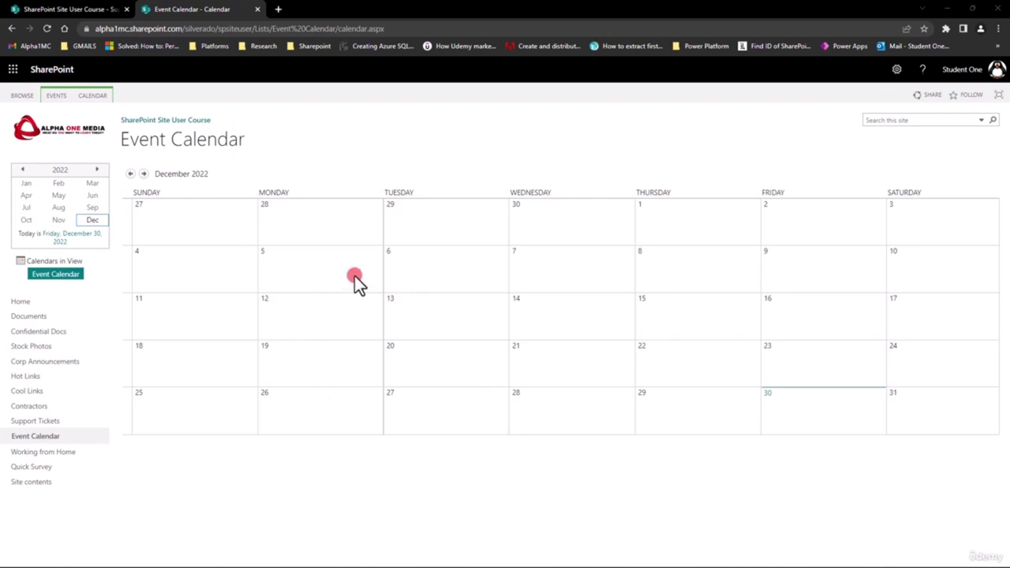
pyautogui.moveTo(369, 558)
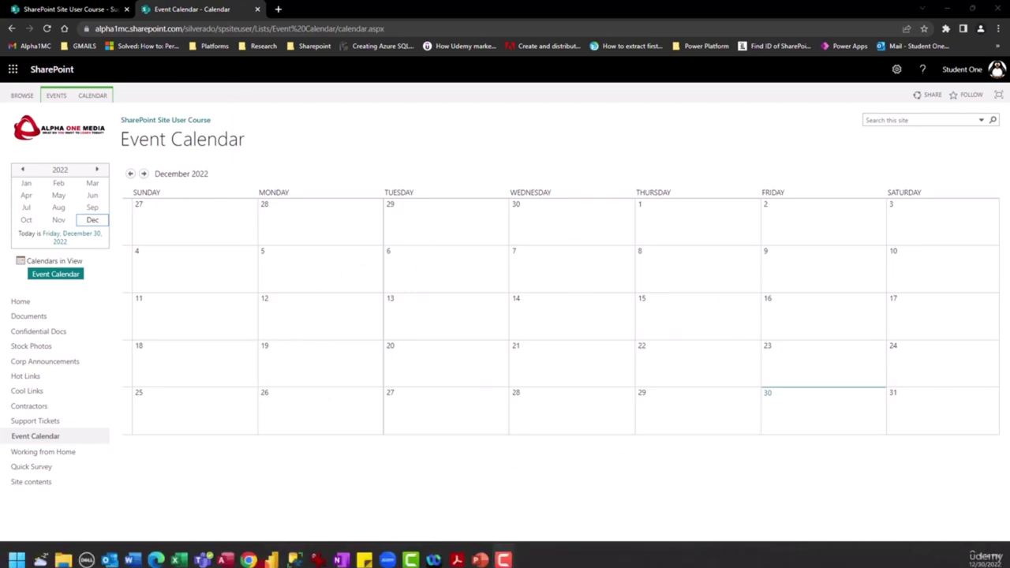
pyautogui.click(207, 553)
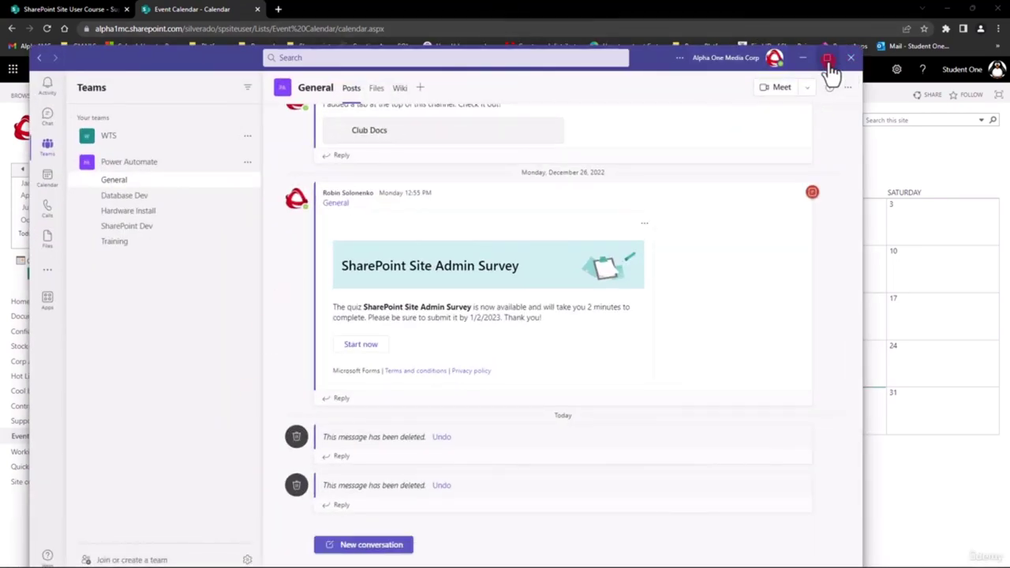
pyautogui.click(837, 65)
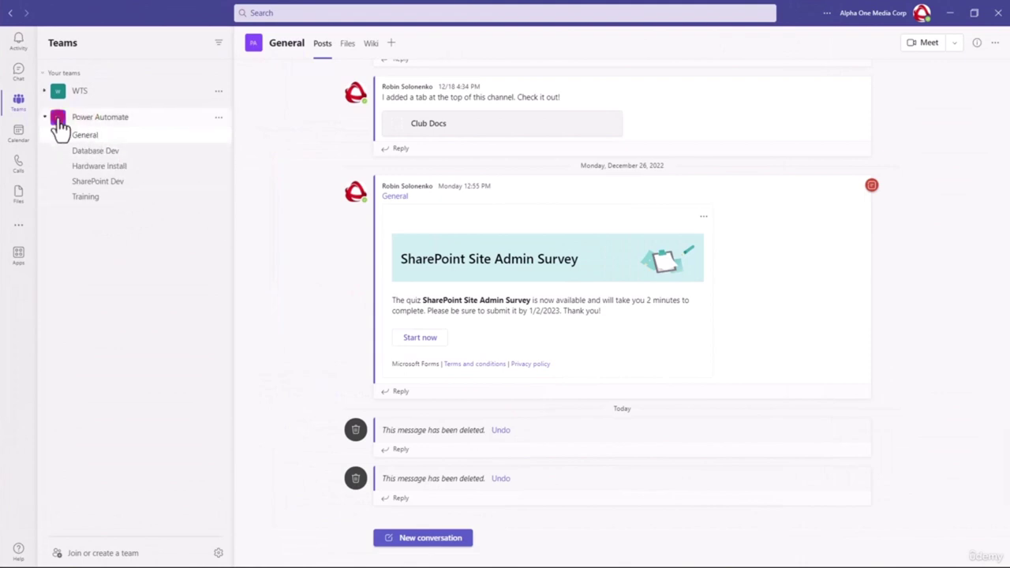
pyautogui.click(117, 124)
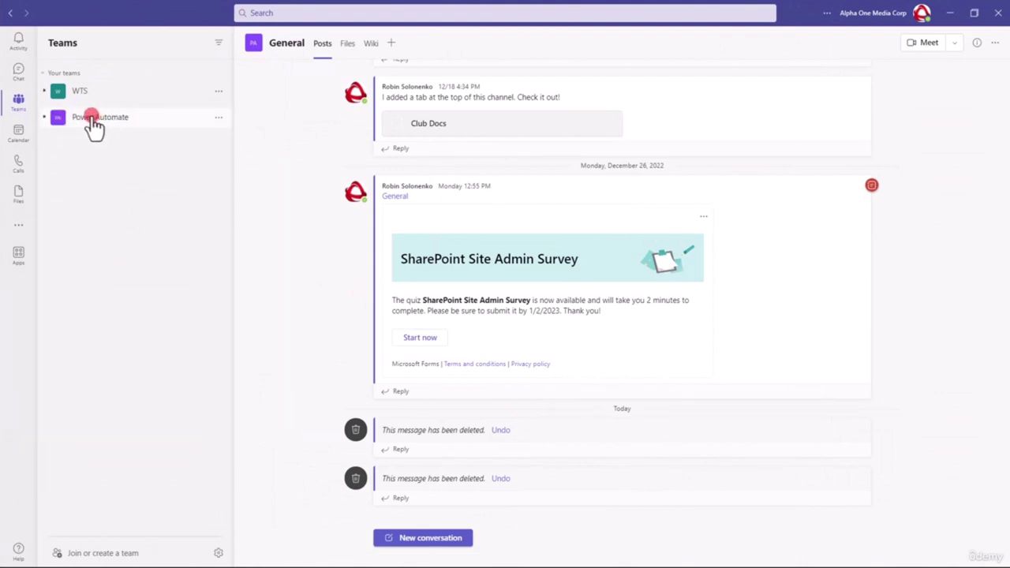
pyautogui.click(40, 120)
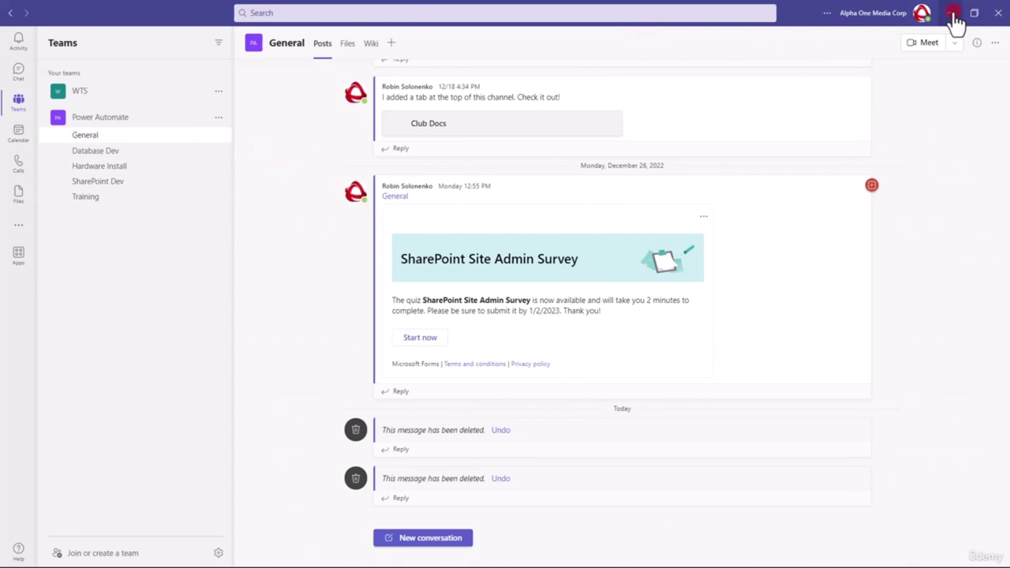
pyautogui.click(955, 19)
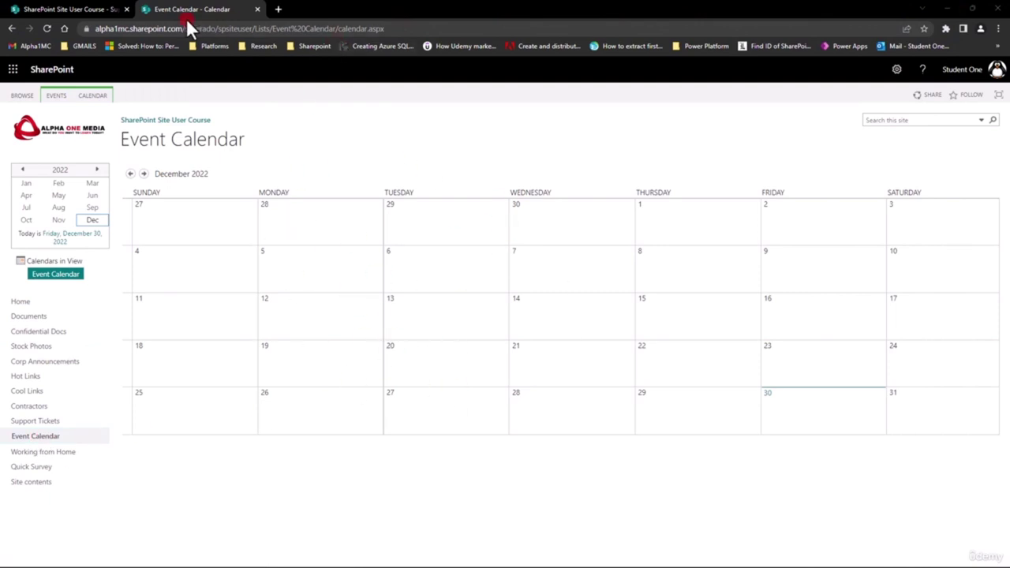
# Copy the Event Calendar page's web address and return to the Teams General channel.
pyautogui.moveTo(387, 30); pyautogui.dragTo(34, 26)
pyautogui.rightClick(229, 29)
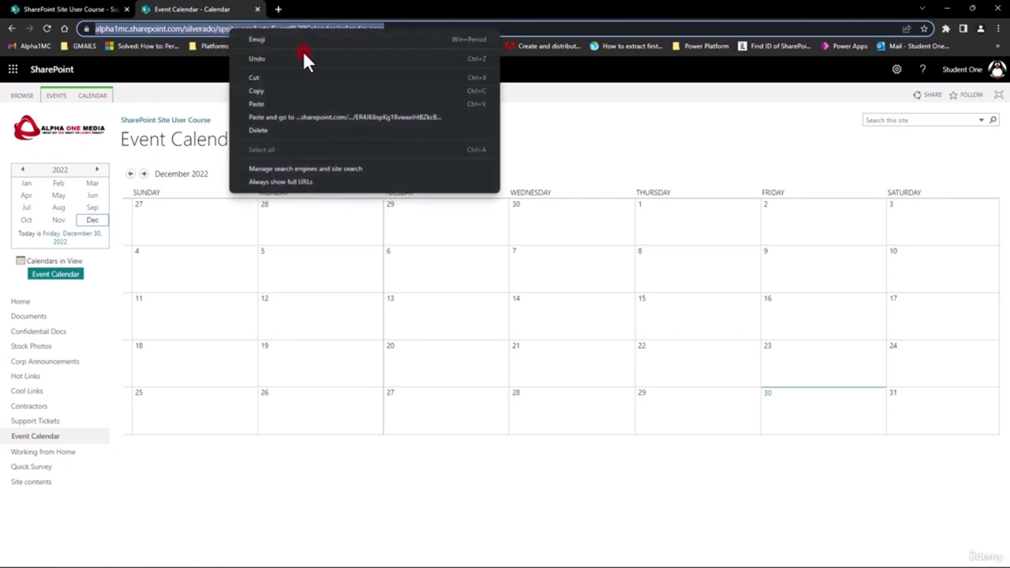
pyautogui.click(281, 90)
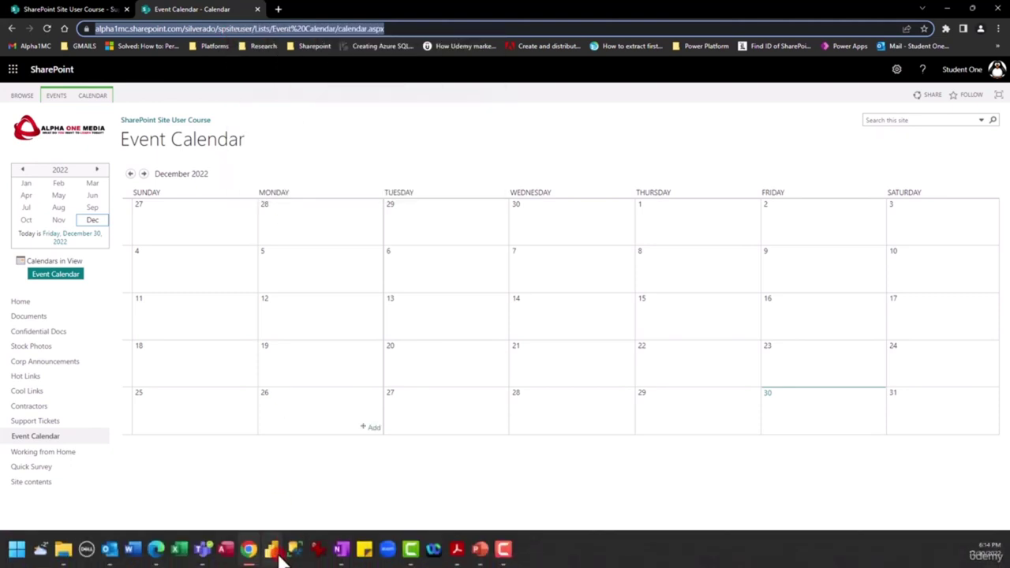
pyautogui.click(203, 549)
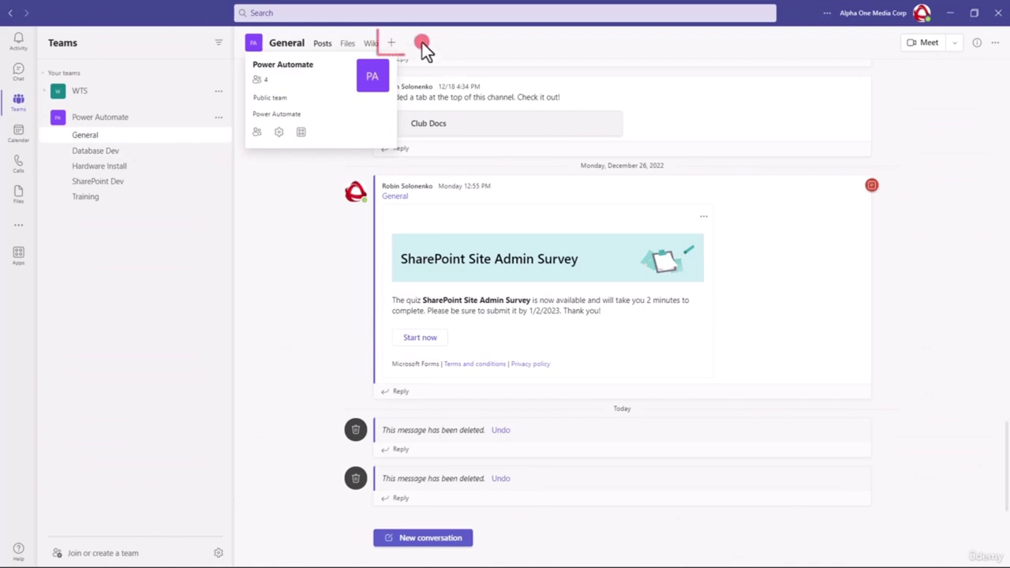
# Add a Website tab named 'Site User Calendar' to General using the copied calendar URL.
pyautogui.click(392, 45)
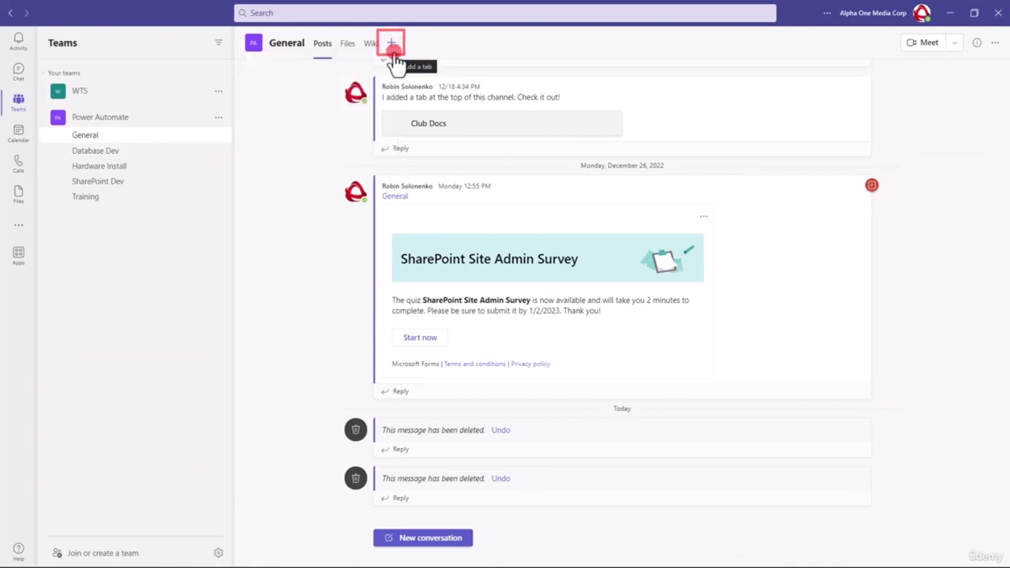
pyautogui.click(393, 48)
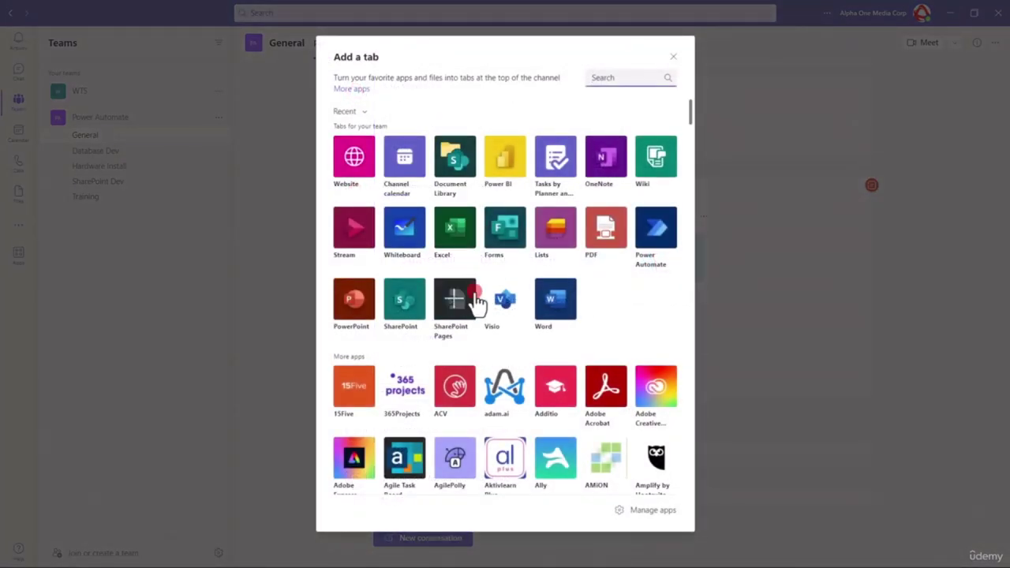
pyautogui.scroll(-15, 477, 302)
pyautogui.scroll(-5, 477, 303)
pyautogui.moveTo(690, 192); pyautogui.dragTo(718, 77)
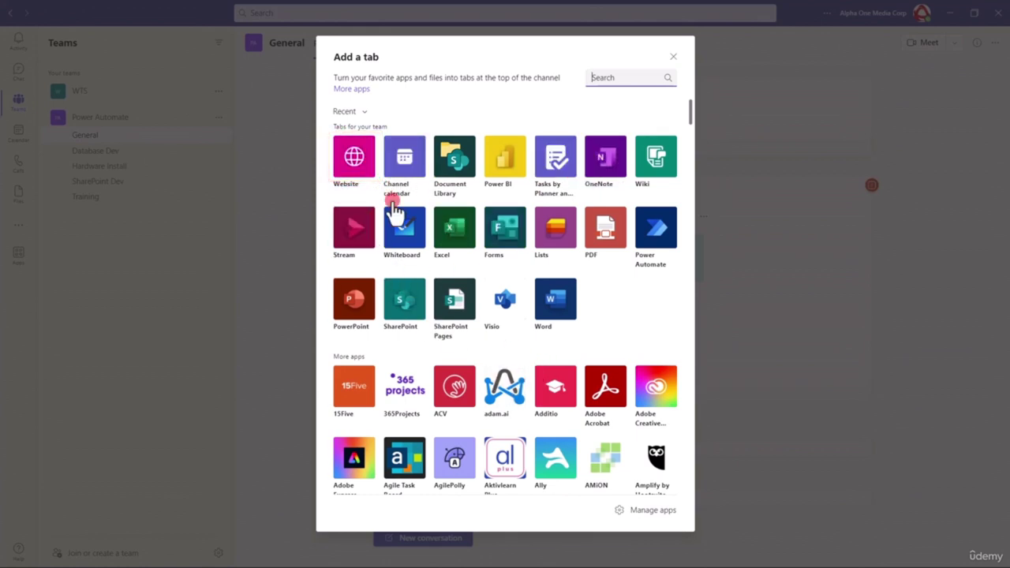
pyautogui.click(350, 189)
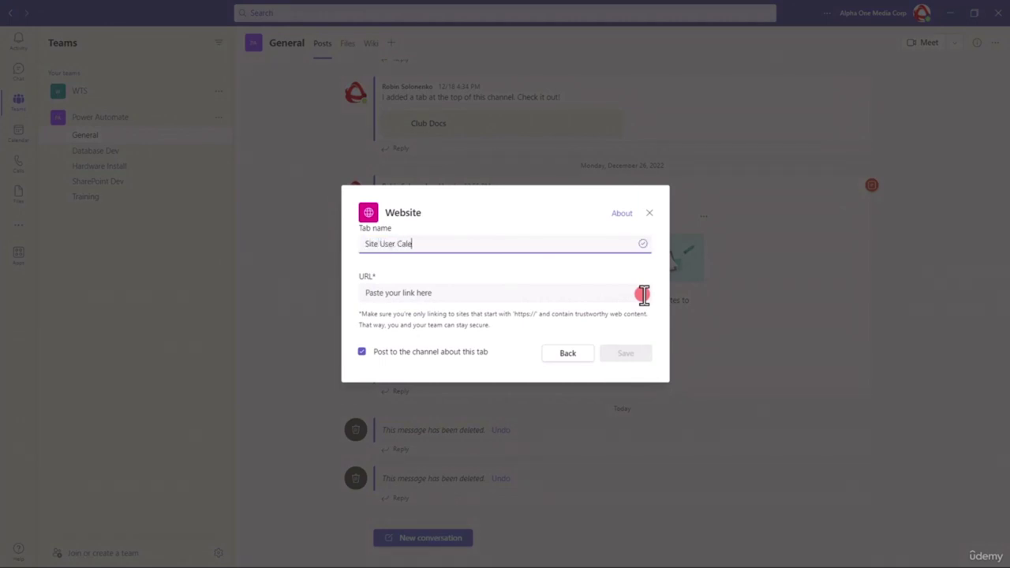
pyautogui.click(429, 296)
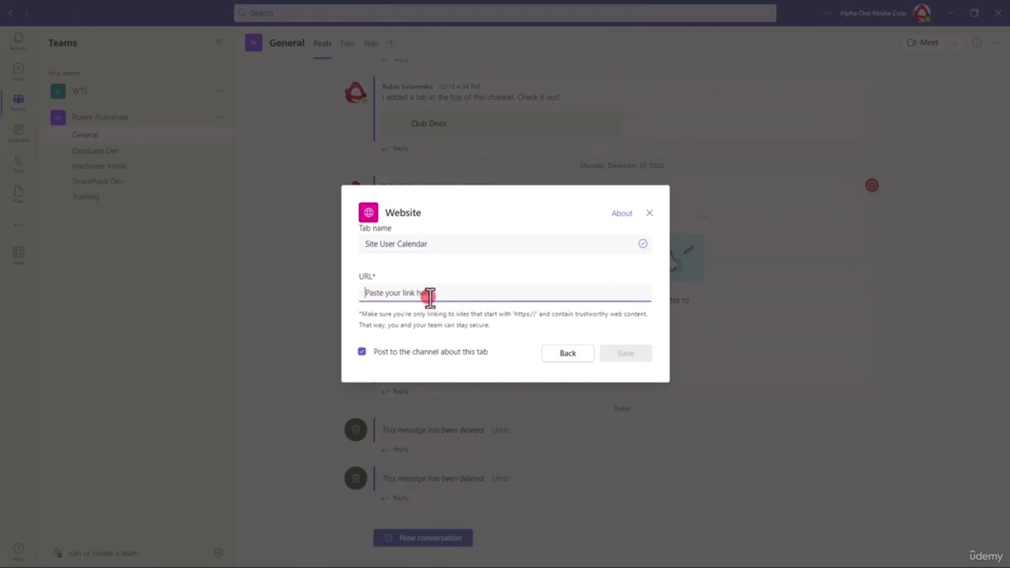
pyautogui.hotkey('ctrl', 'v')
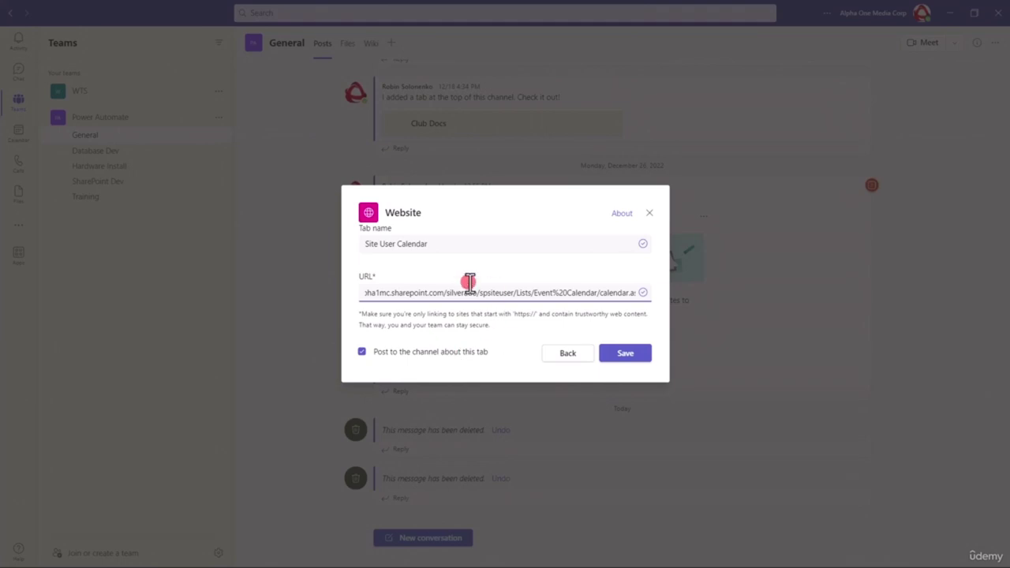
pyautogui.click(626, 355)
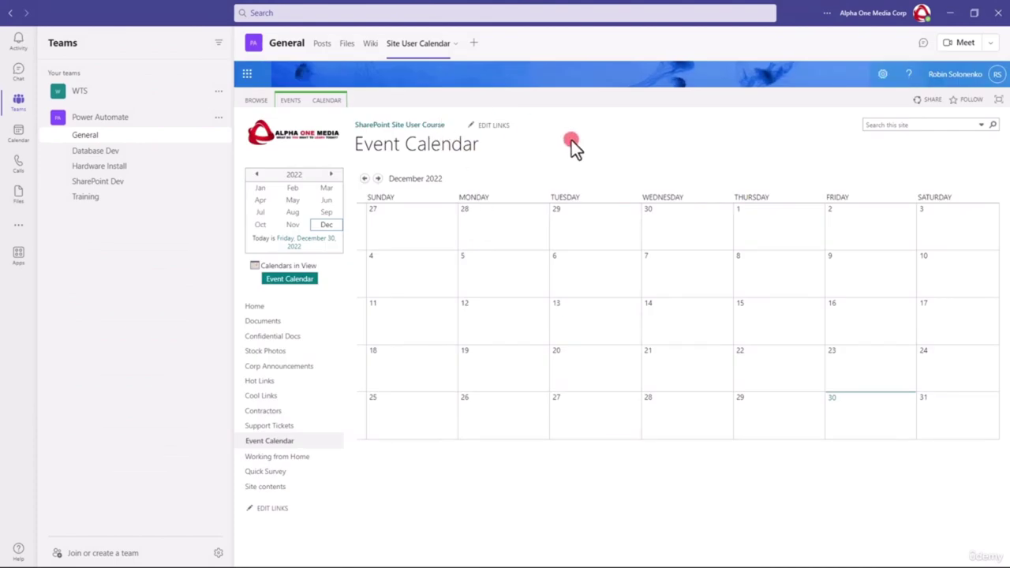
# Show the Site User Calendar tab at January 2023 with its CALENDAR ribbon.
pyautogui.click(332, 45)
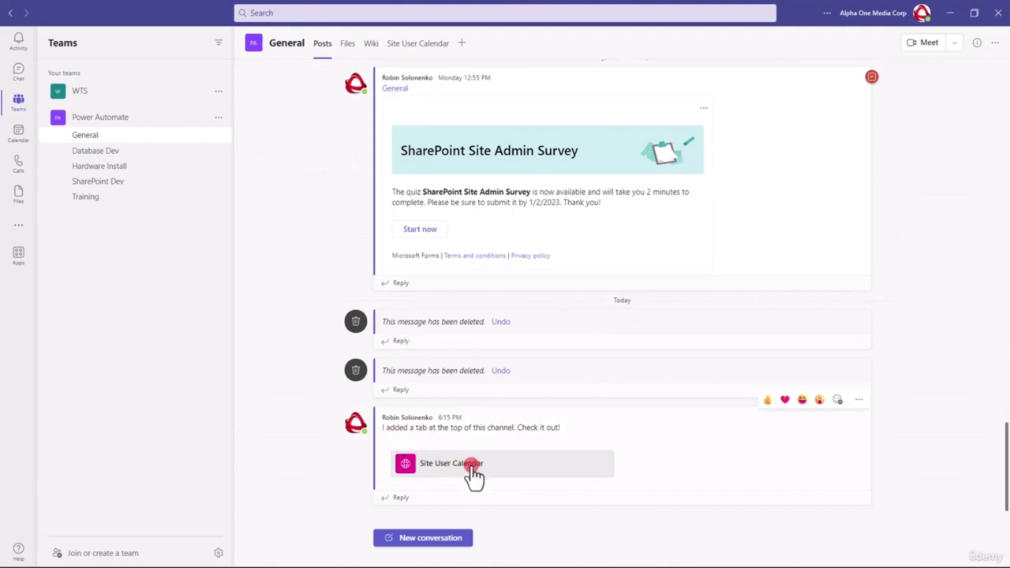
pyautogui.click(418, 46)
pyautogui.click(378, 178)
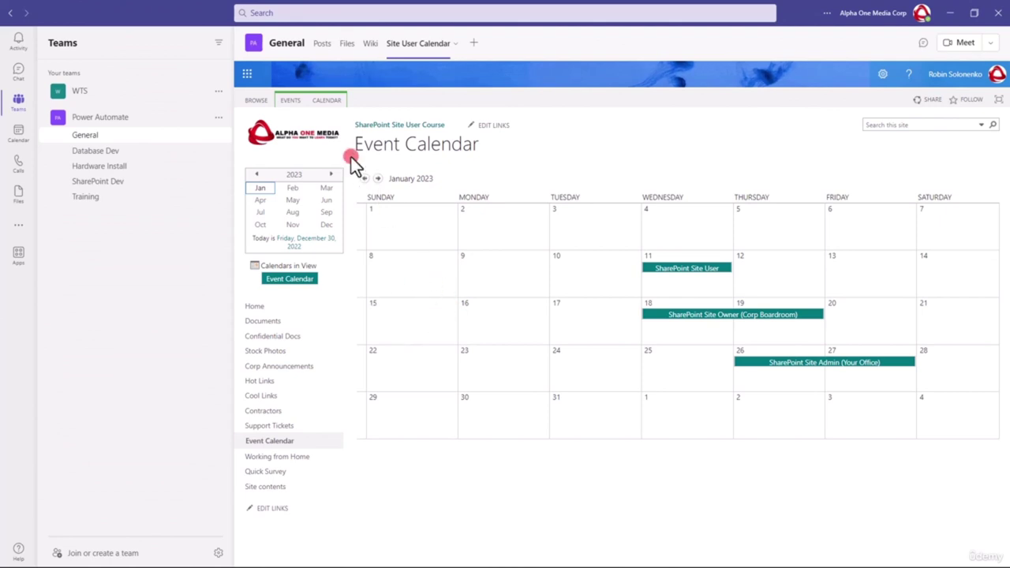
pyautogui.click(326, 101)
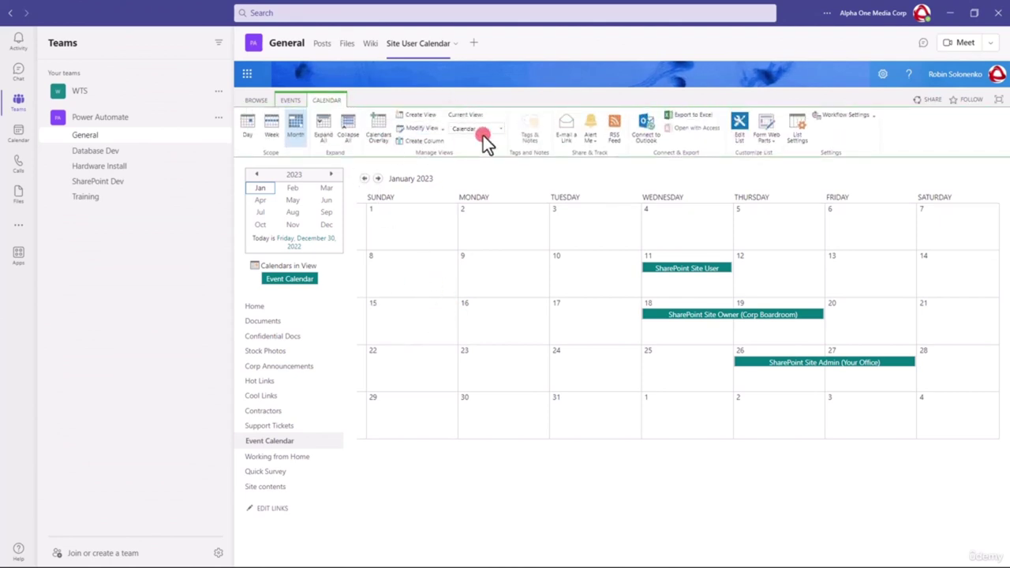
# Create an 'SP REVIEW' event on January 25, 6–7 pm, Instructor Led, and save it.
pyautogui.doubleClick(655, 371)
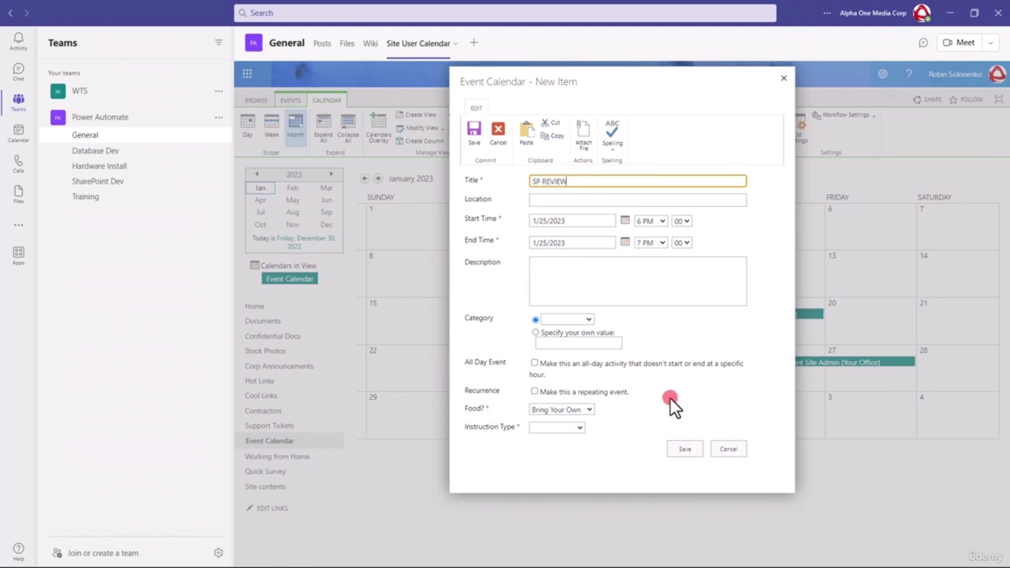
pyautogui.click(578, 427)
pyautogui.click(553, 448)
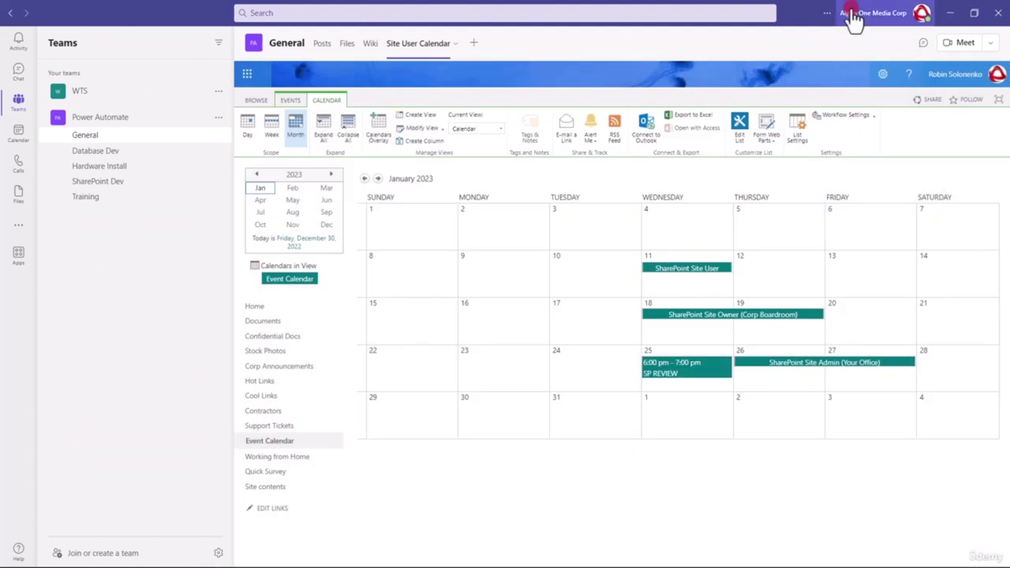
pyautogui.click(950, 13)
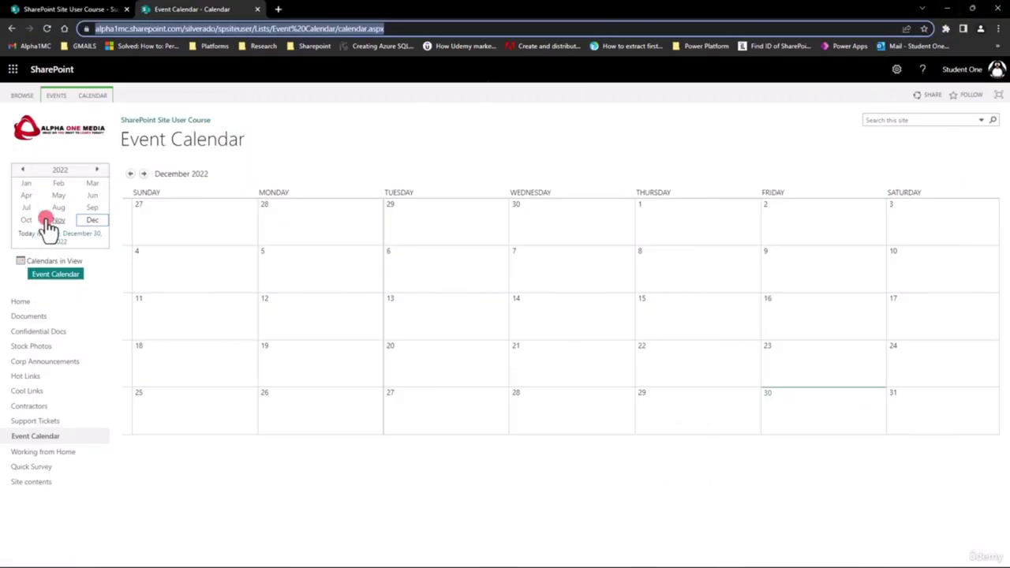
# Advance the browser's SharePoint Event Calendar from December 2022 to January 2023.
pyautogui.click(144, 173)
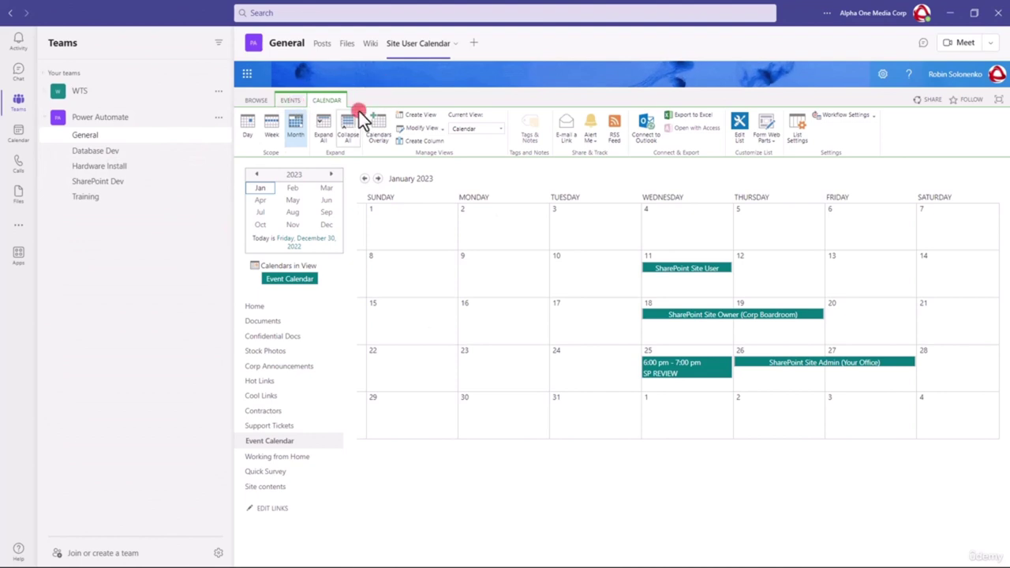
# Return to the General channel's Posts feed showing the Site User Calendar tab announcement.
pyautogui.click(319, 43)
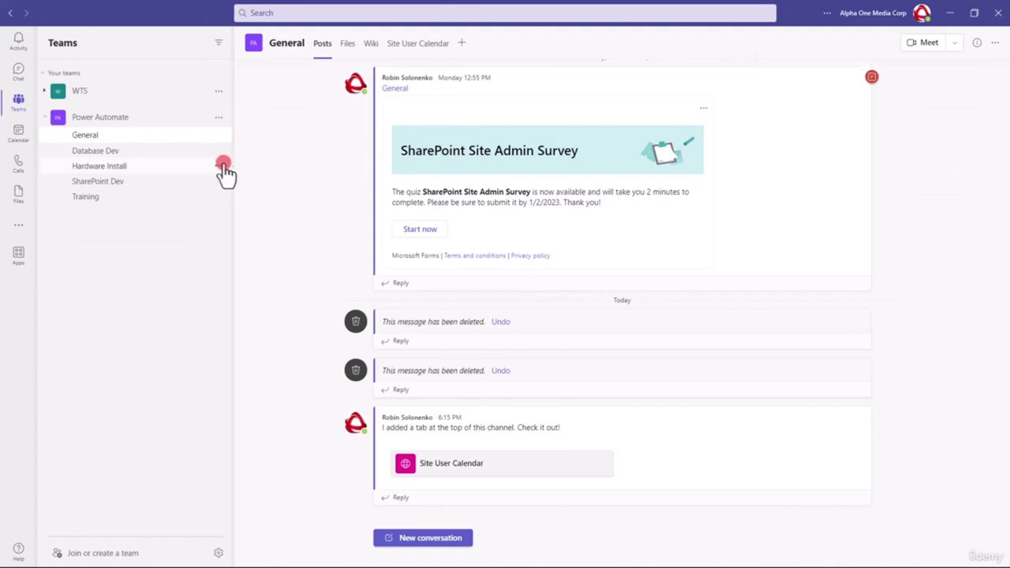
# Add a Document Library tab for SharePoint Site User Course's Confidential Docs library, named 'Confidential Docs'.
pyautogui.click(466, 44)
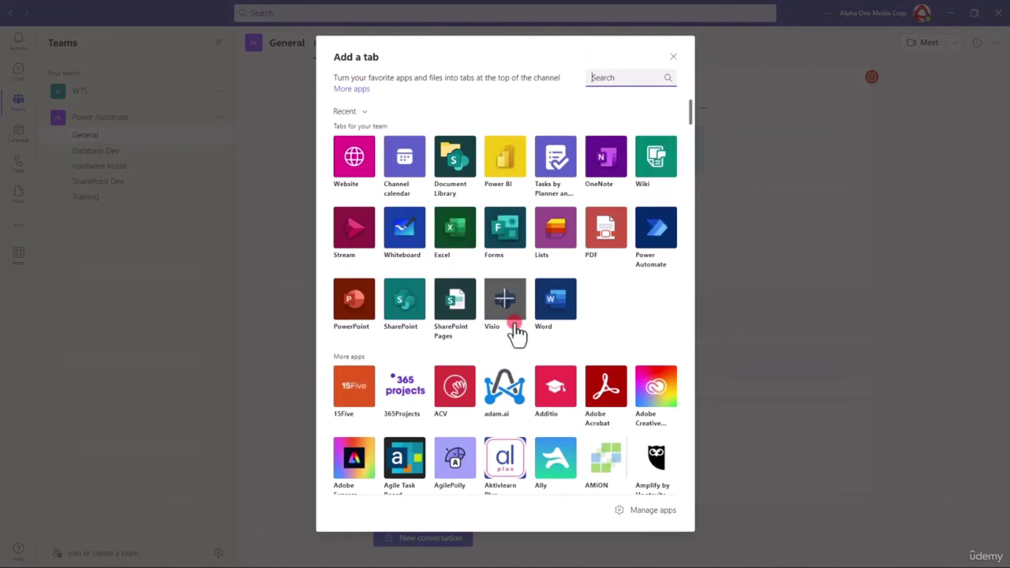
pyautogui.click(448, 202)
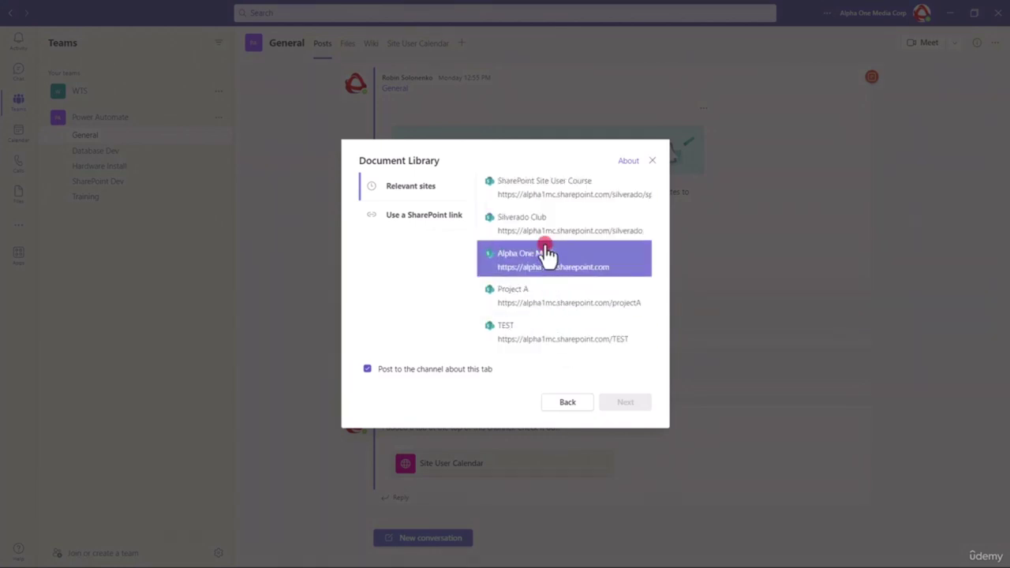
pyautogui.click(570, 197)
pyautogui.click(634, 406)
pyautogui.click(427, 259)
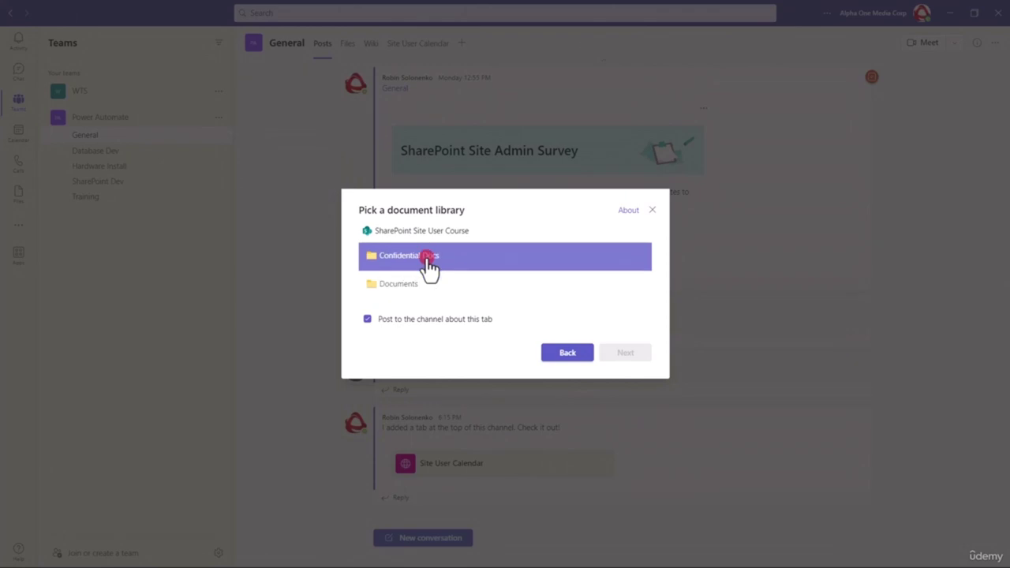
pyautogui.click(426, 265)
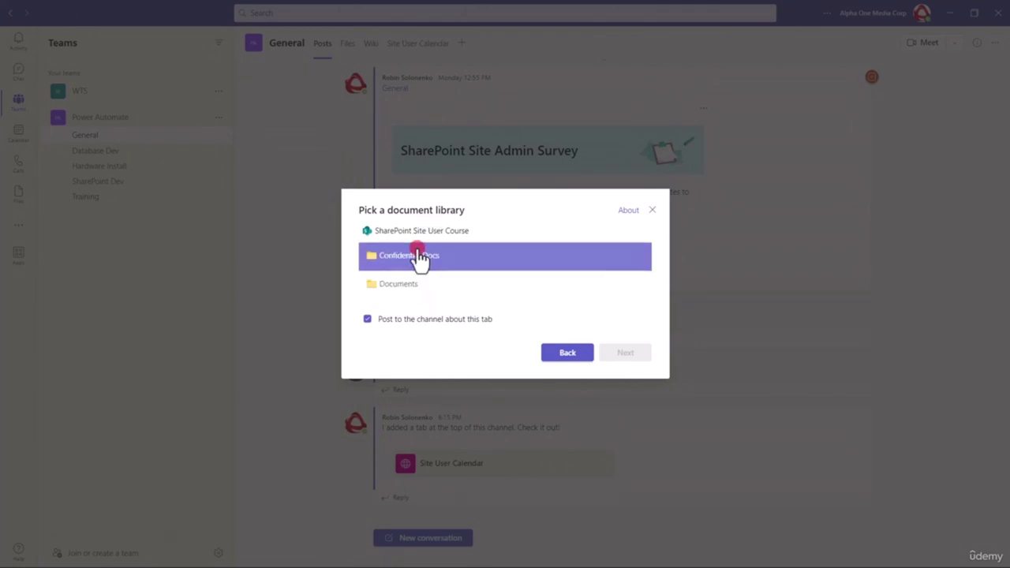
pyautogui.click(481, 254)
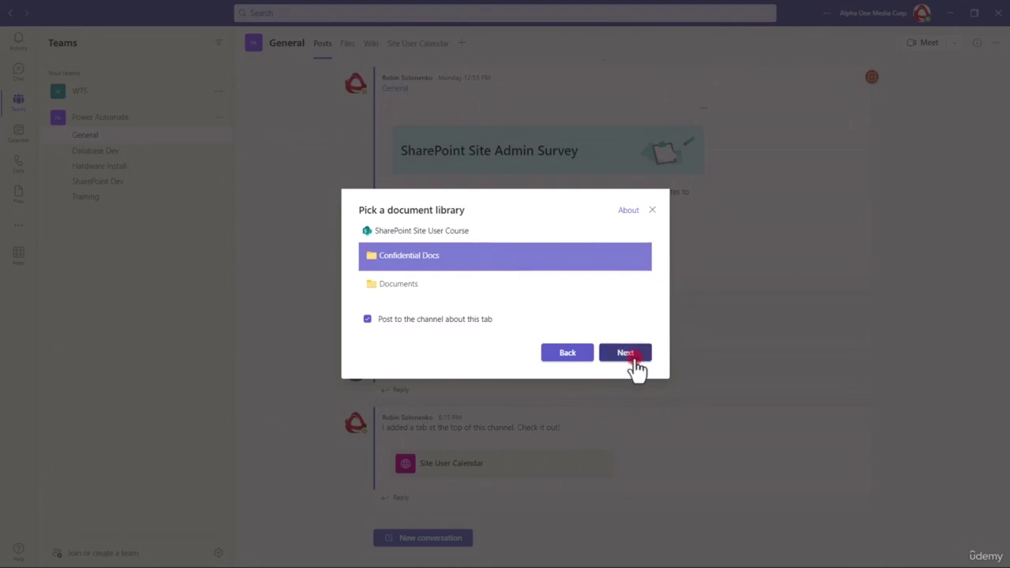
pyautogui.click(627, 351)
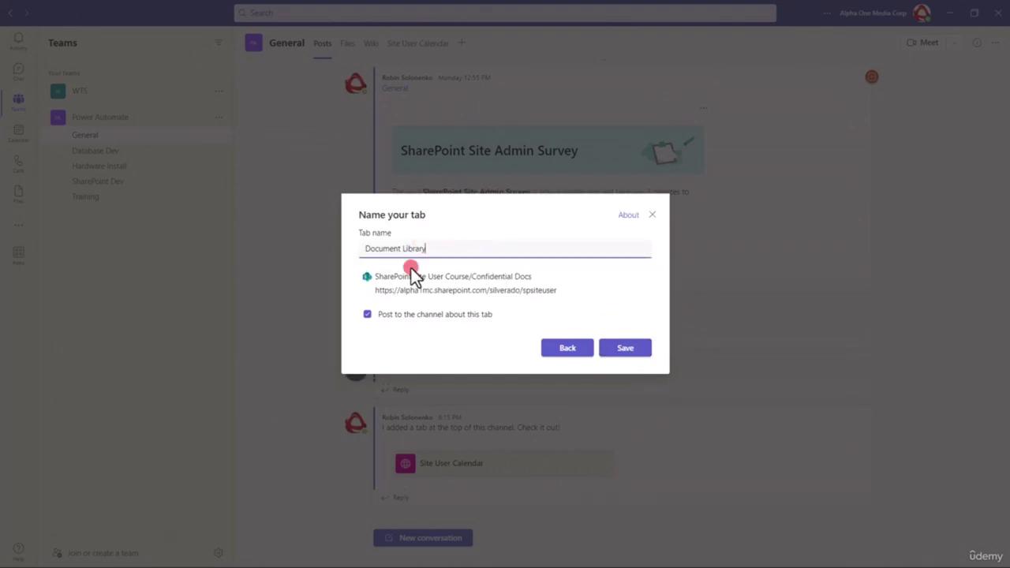
pyautogui.moveTo(443, 248); pyautogui.dragTo(306, 258)
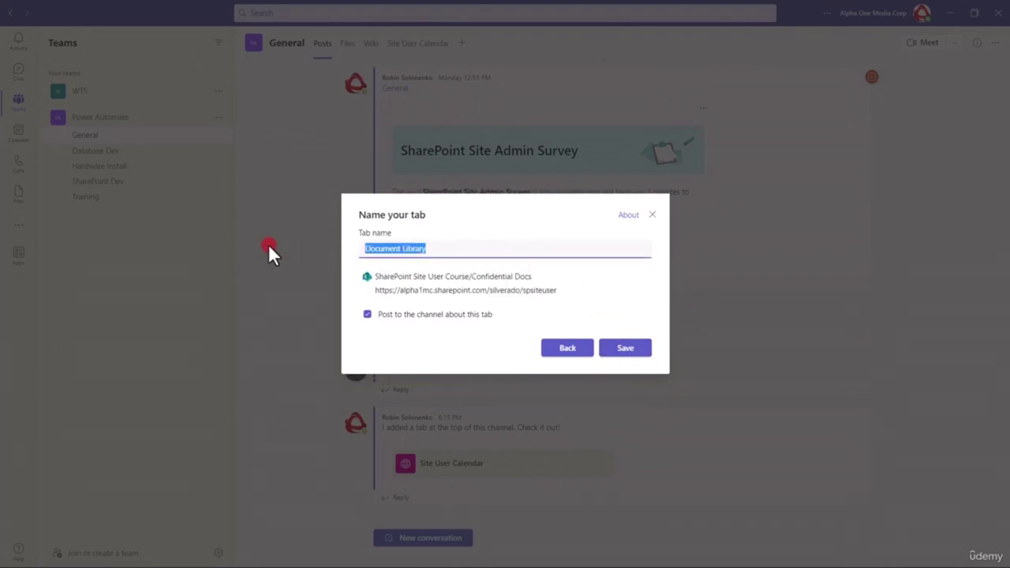
pyautogui.write('Confi')
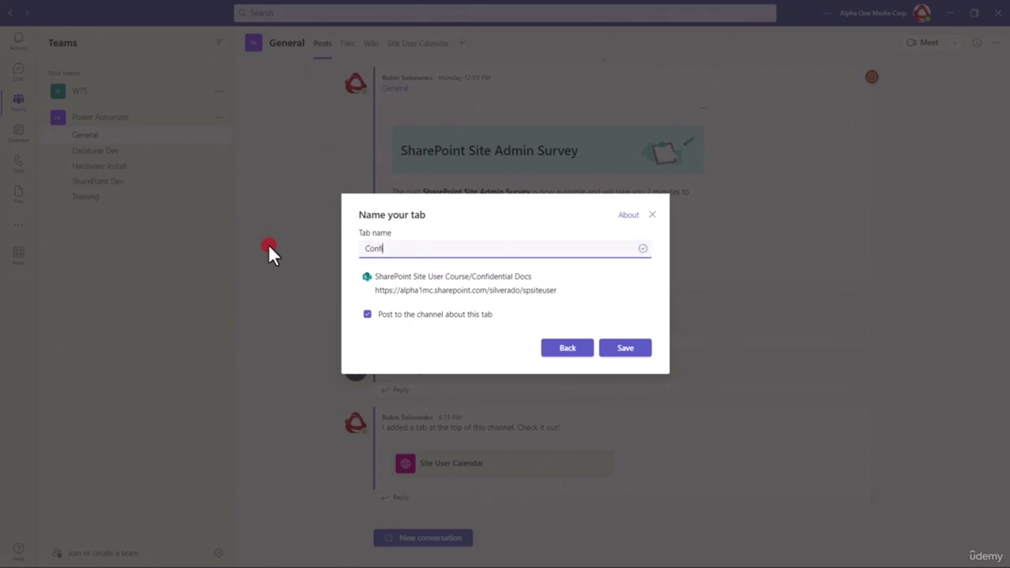
pyautogui.write('dential Docs')
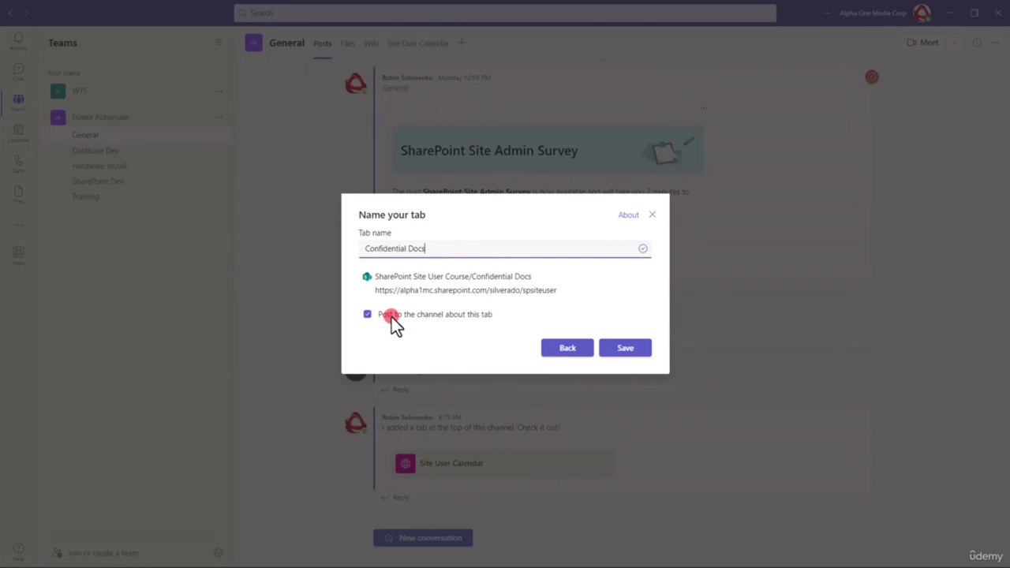
pyautogui.click(628, 347)
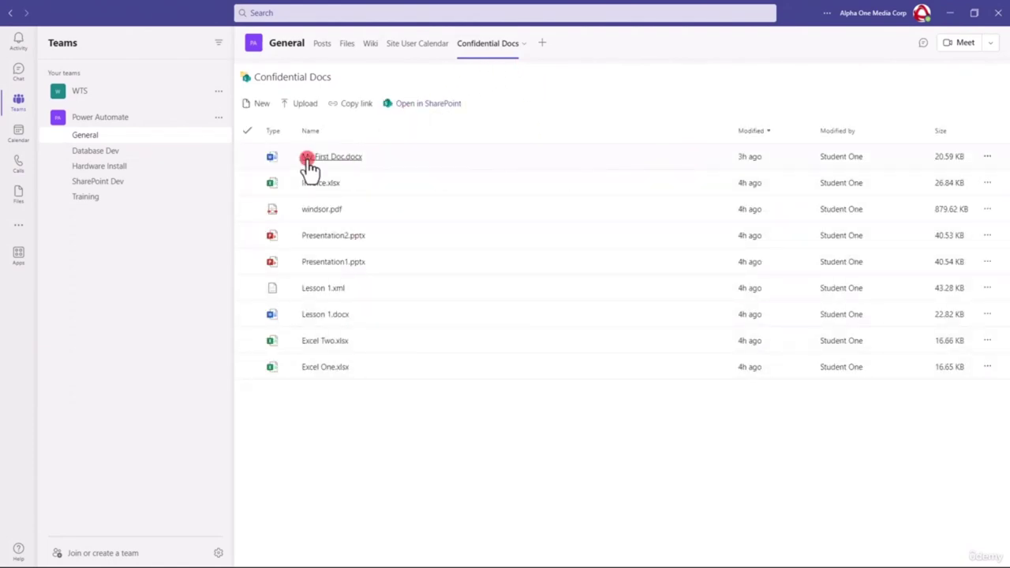
pyautogui.click(306, 105)
pyautogui.click(989, 159)
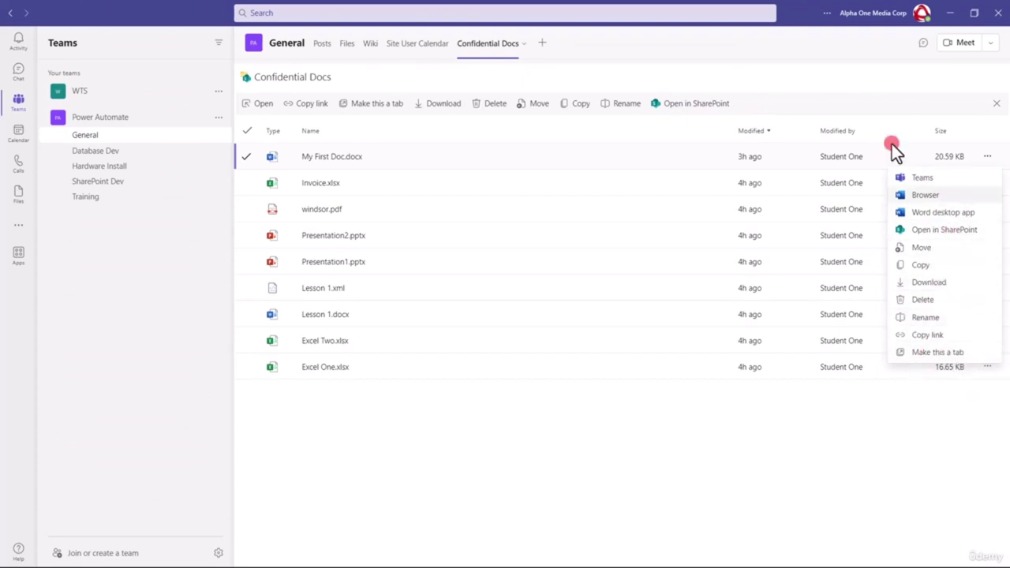
pyautogui.click(810, 76)
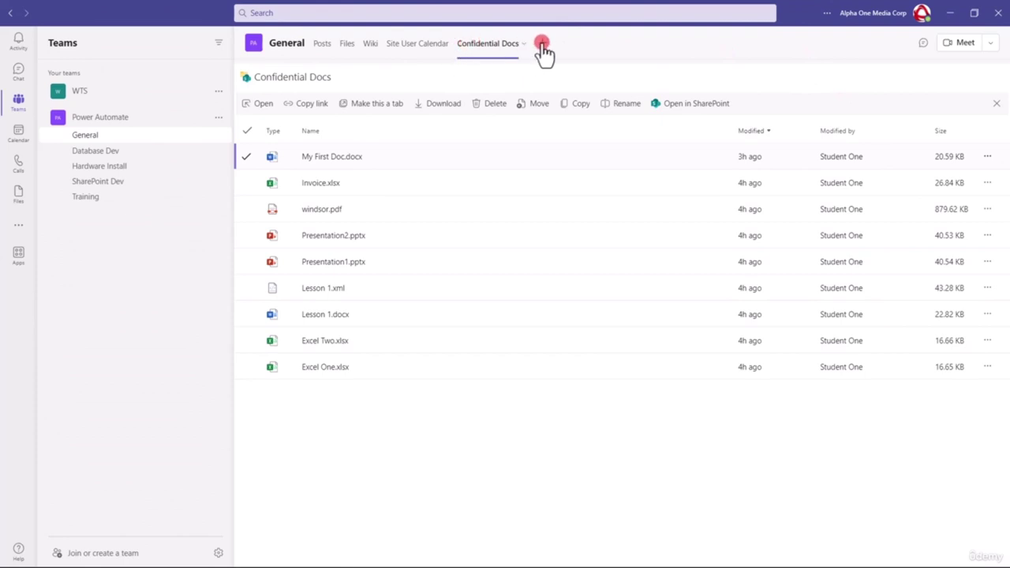
# Add a Document Library tab for the Silverado Club site's Project A library, named 'Project A Docs'.
pyautogui.click(543, 44)
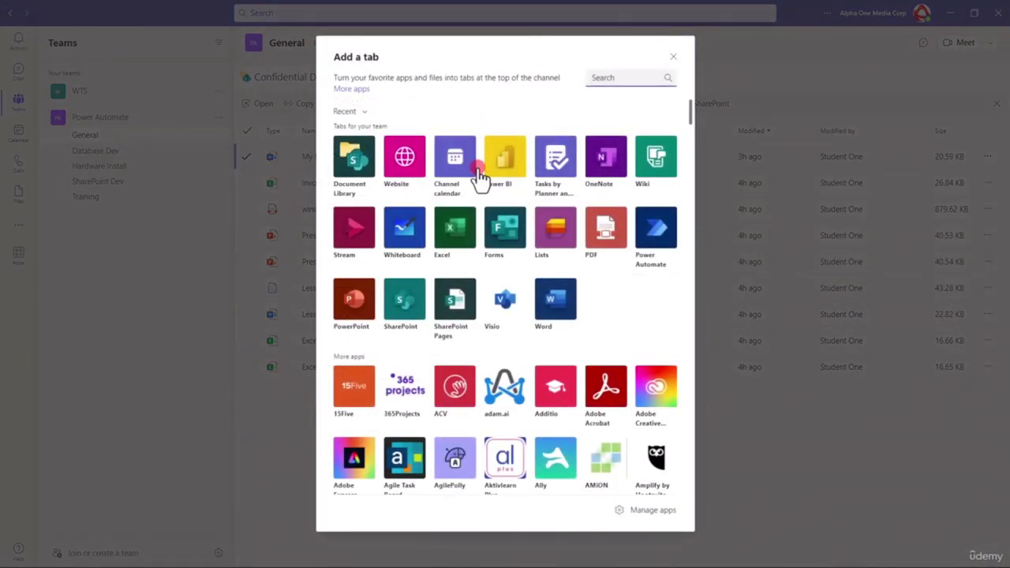
pyautogui.click(345, 190)
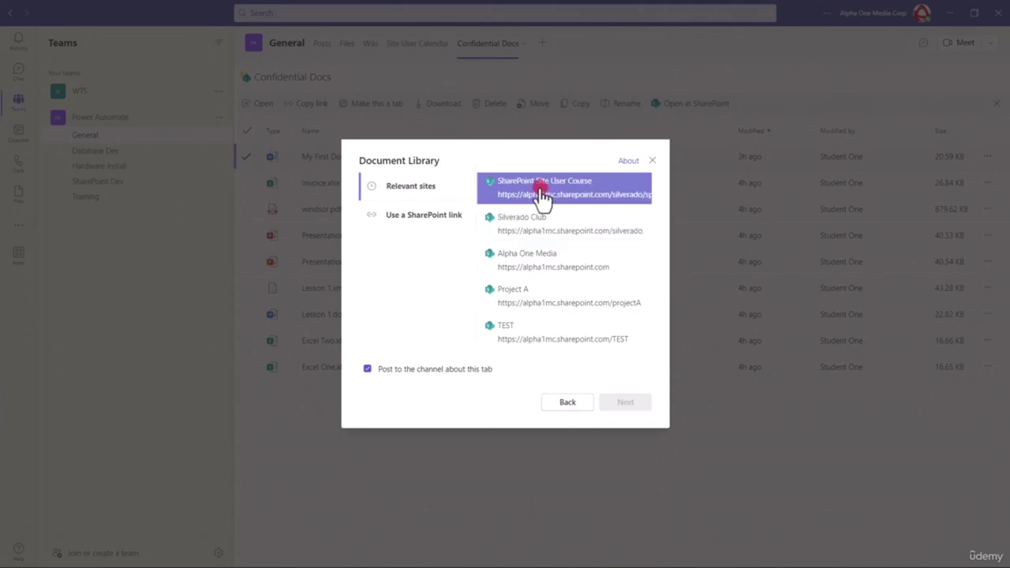
pyautogui.click(541, 236)
pyautogui.click(625, 404)
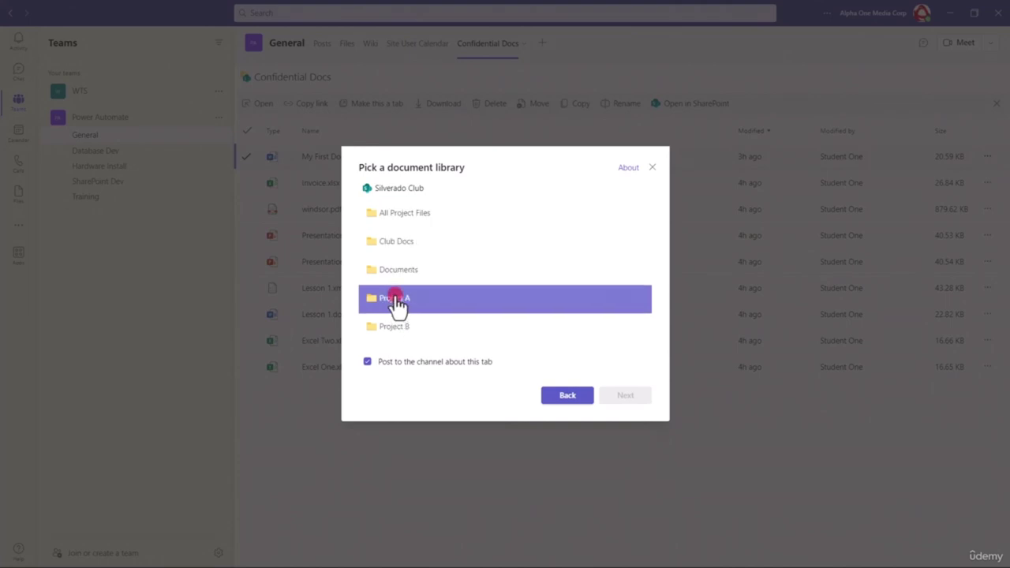
pyautogui.click(395, 298)
pyautogui.click(627, 397)
pyautogui.click(626, 349)
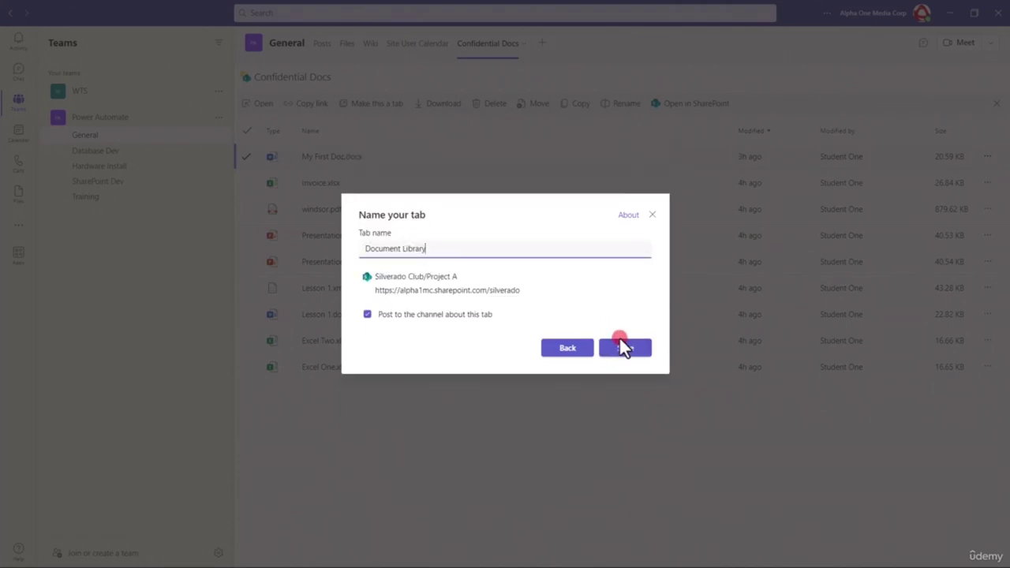
pyautogui.moveTo(445, 253); pyautogui.dragTo(255, 228)
pyautogui.write('Projec')
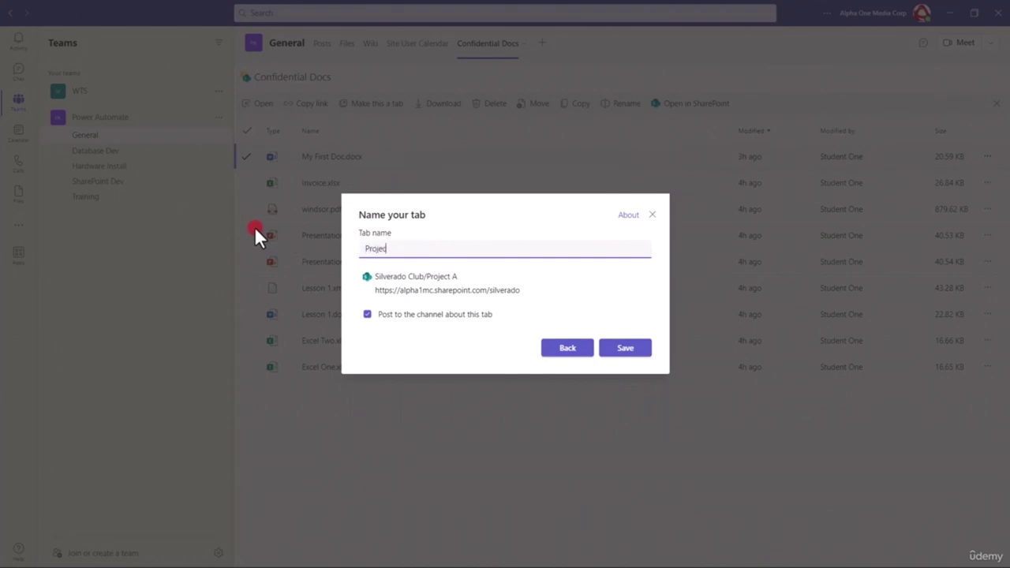
pyautogui.write('t A Docs')
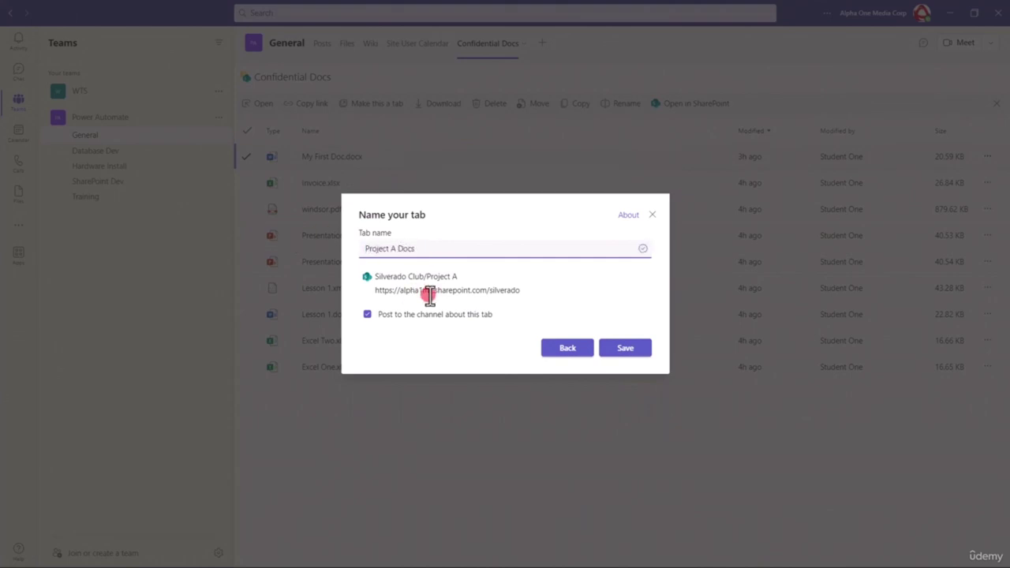
pyautogui.click(624, 348)
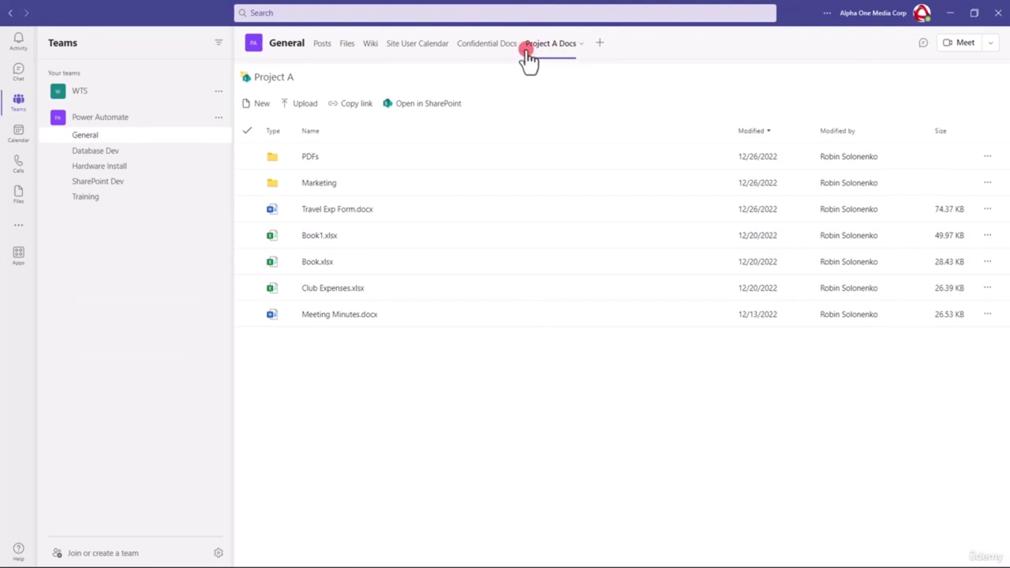
# Return to the General channel's Posts feed, then minimize Teams to reveal the browser.
pyautogui.click(324, 45)
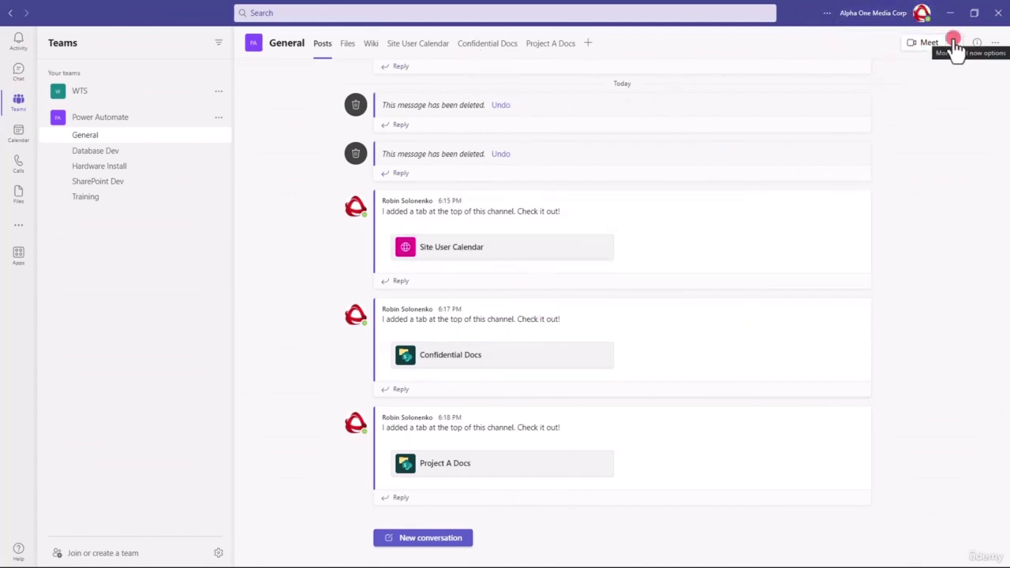
pyautogui.click(602, 44)
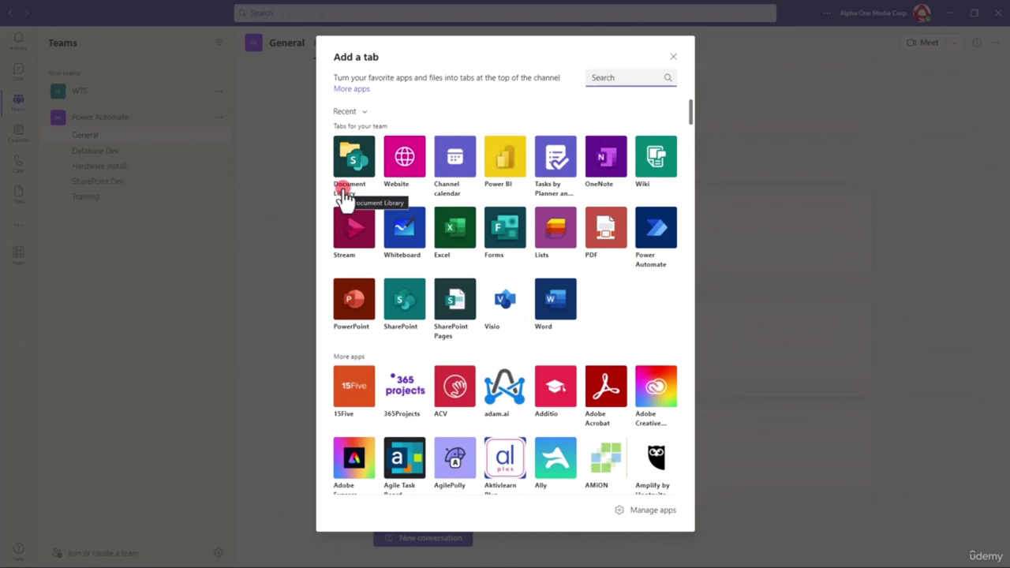
pyautogui.click(670, 60)
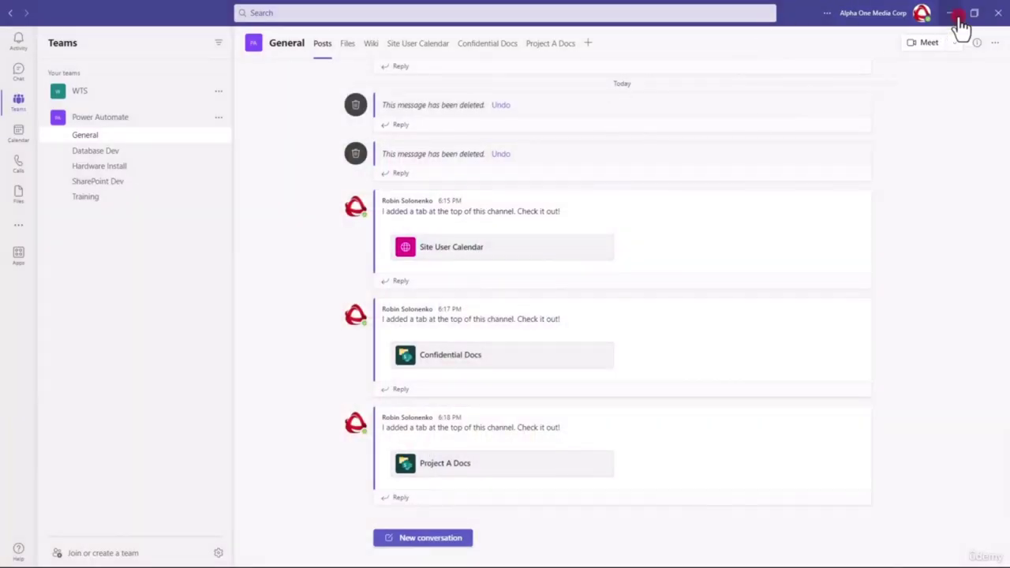
pyautogui.click(956, 15)
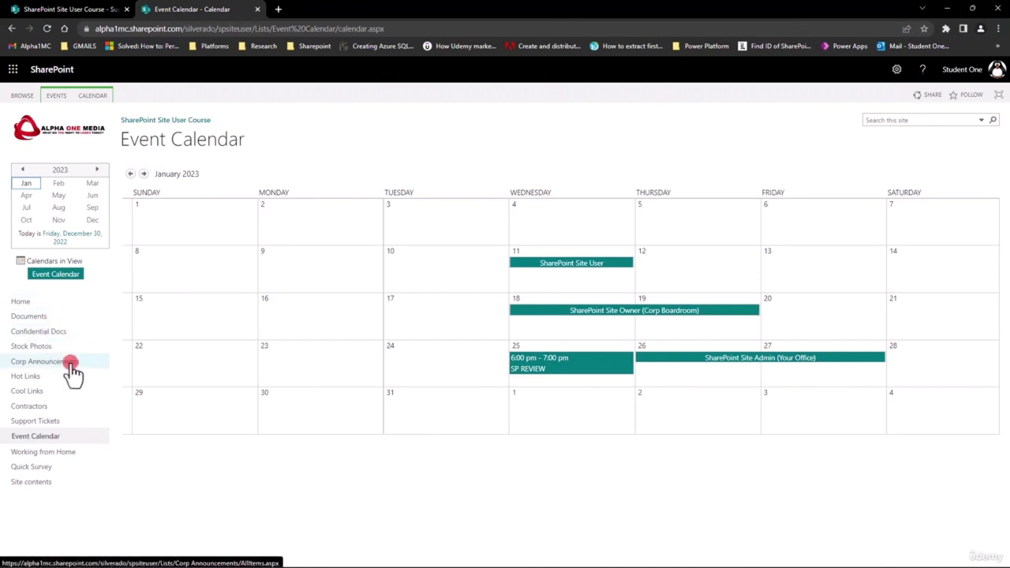
# Open windsor.pdf from the Confidential Docs library in the viewer.
pyautogui.click(47, 332)
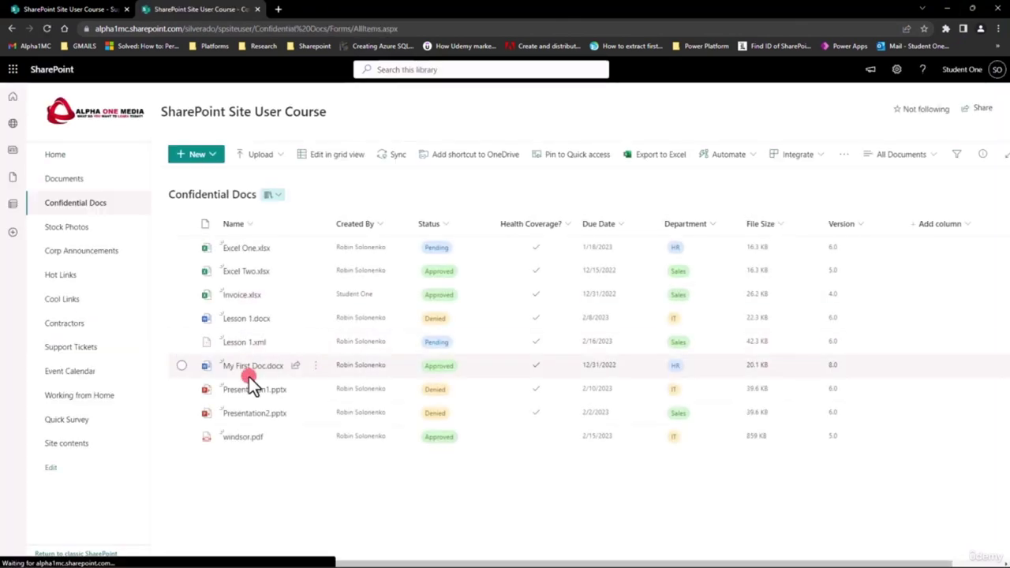
pyautogui.moveTo(230, 448)
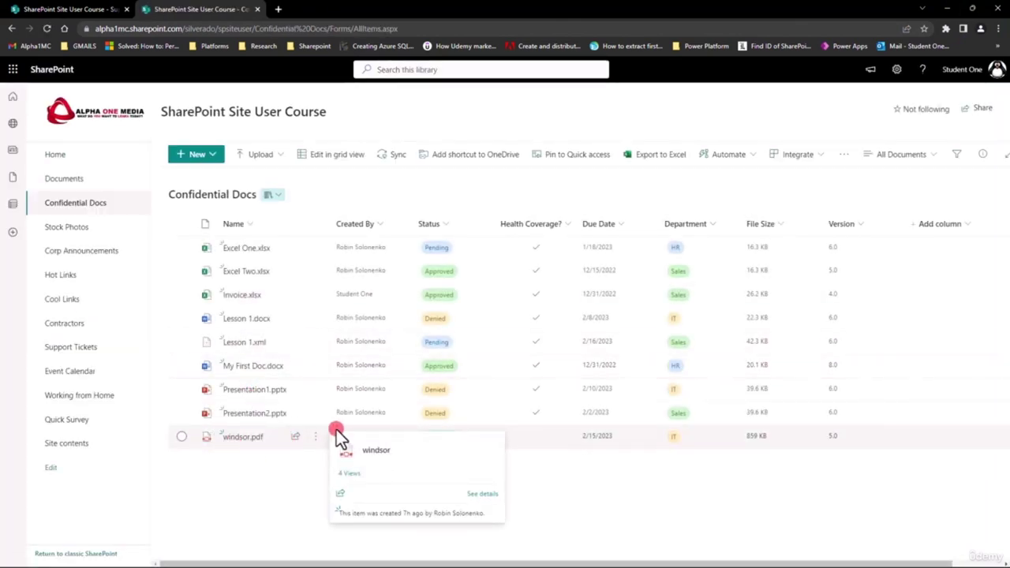
pyautogui.click(240, 437)
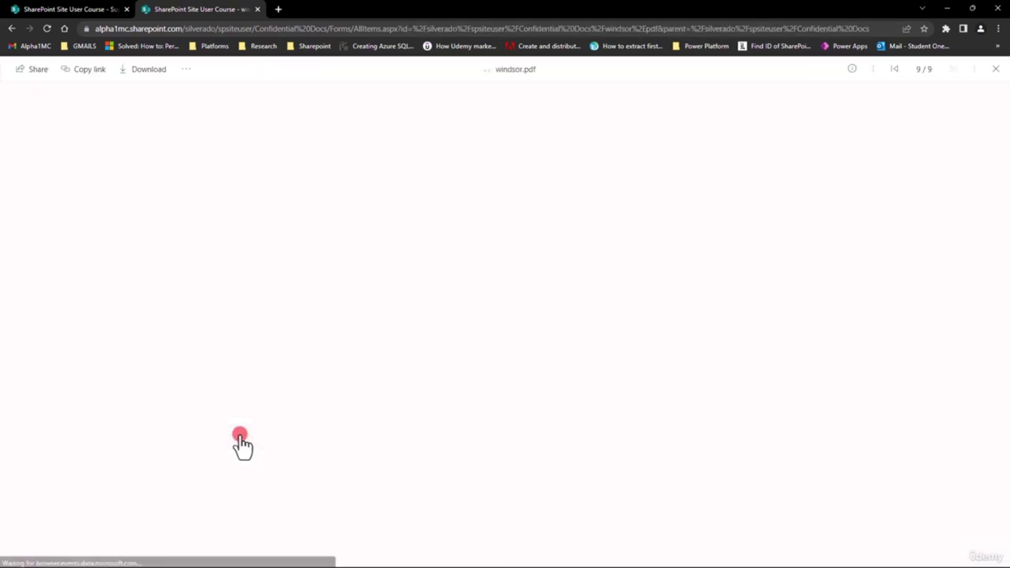
pyautogui.click(240, 69)
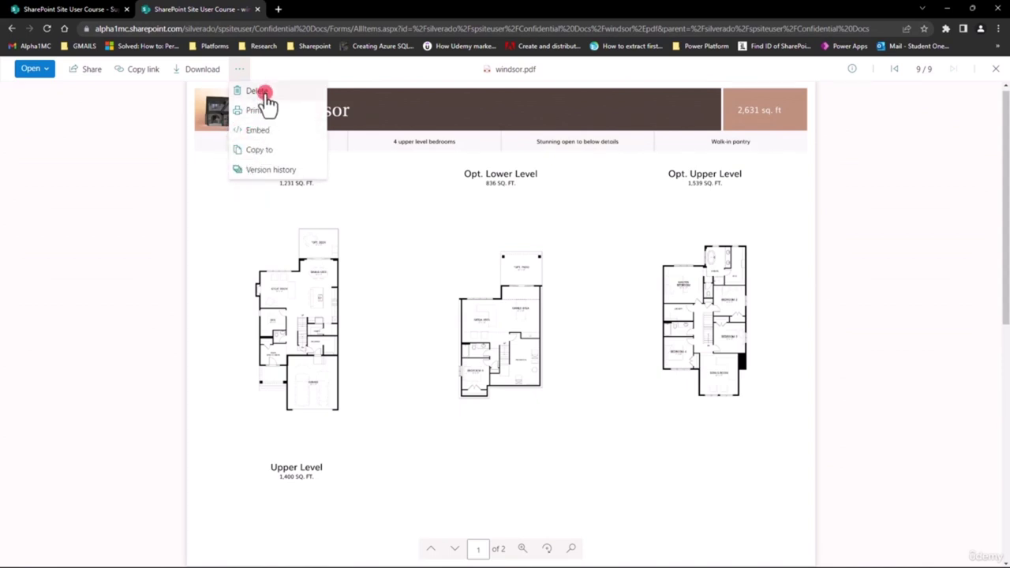
pyautogui.click(149, 69)
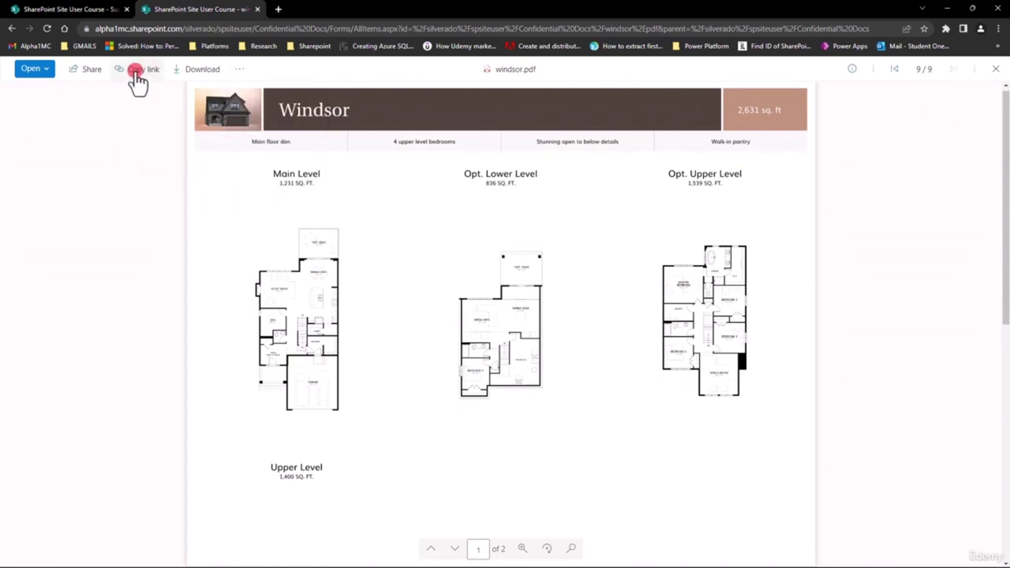
# Copy a sharing link to windsor.pdf and bring the Teams window back to the front.
pyautogui.click(136, 71)
pyautogui.click(605, 325)
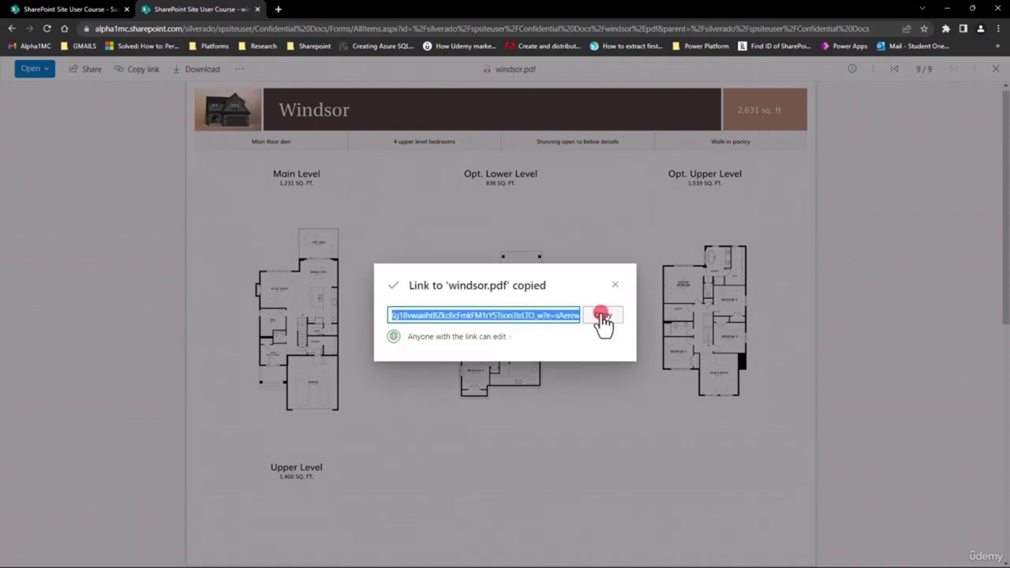
pyautogui.click(616, 285)
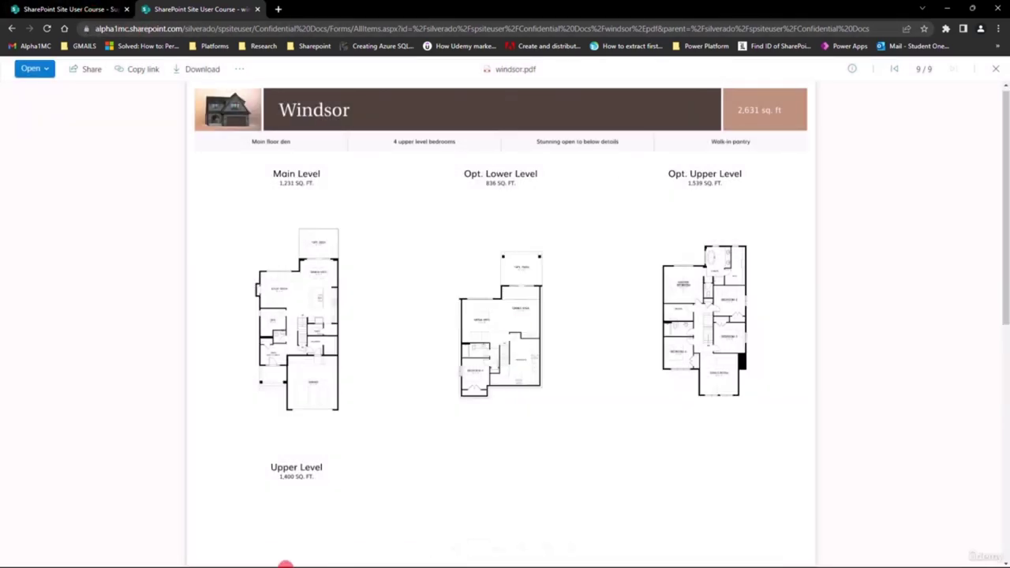
pyautogui.moveTo(282, 564)
pyautogui.click(203, 549)
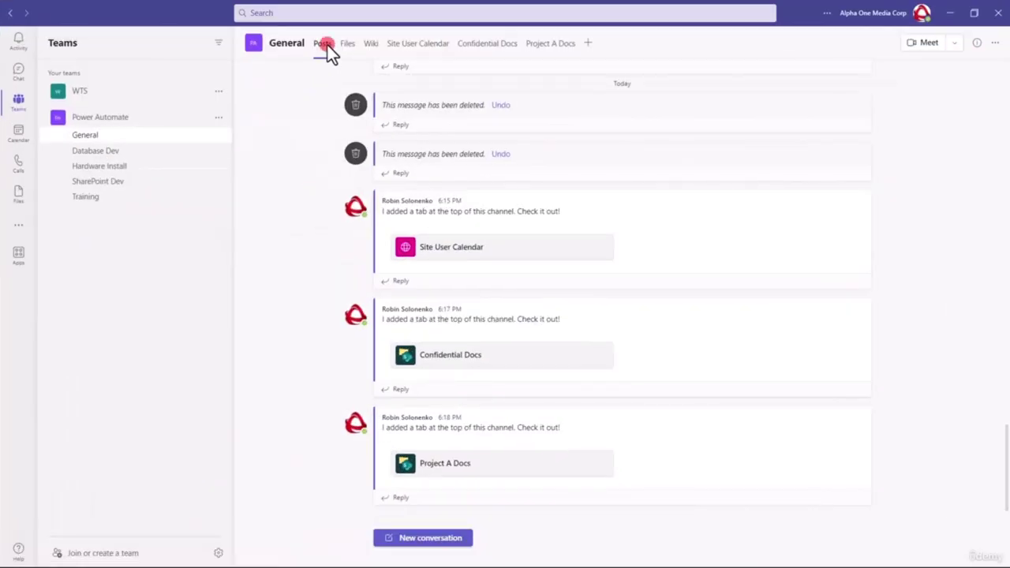
# Add a Website tab named 'Windsor Floorplan' using the copied windsor.pdf link as its URL.
pyautogui.click(591, 44)
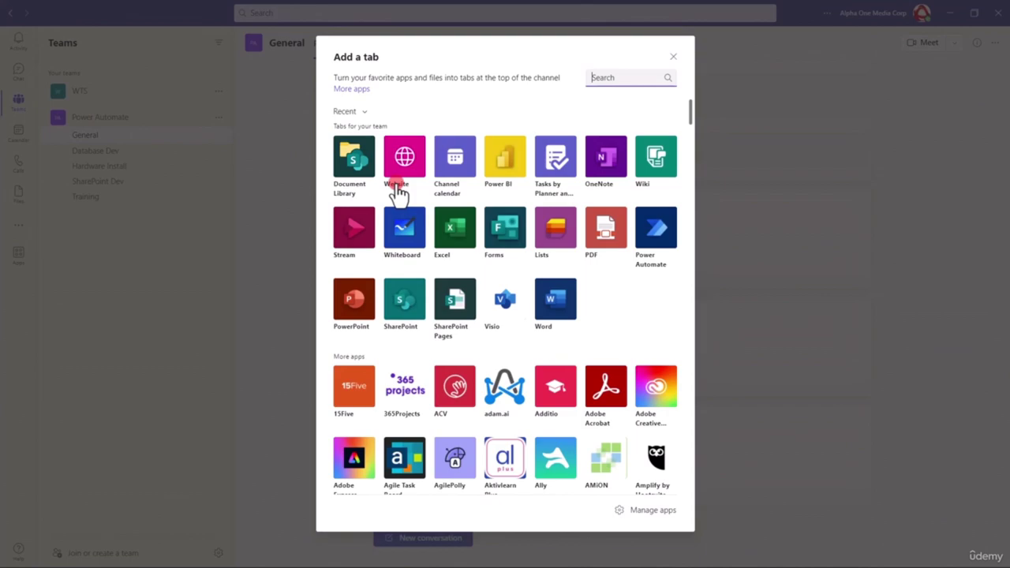
pyautogui.click(398, 186)
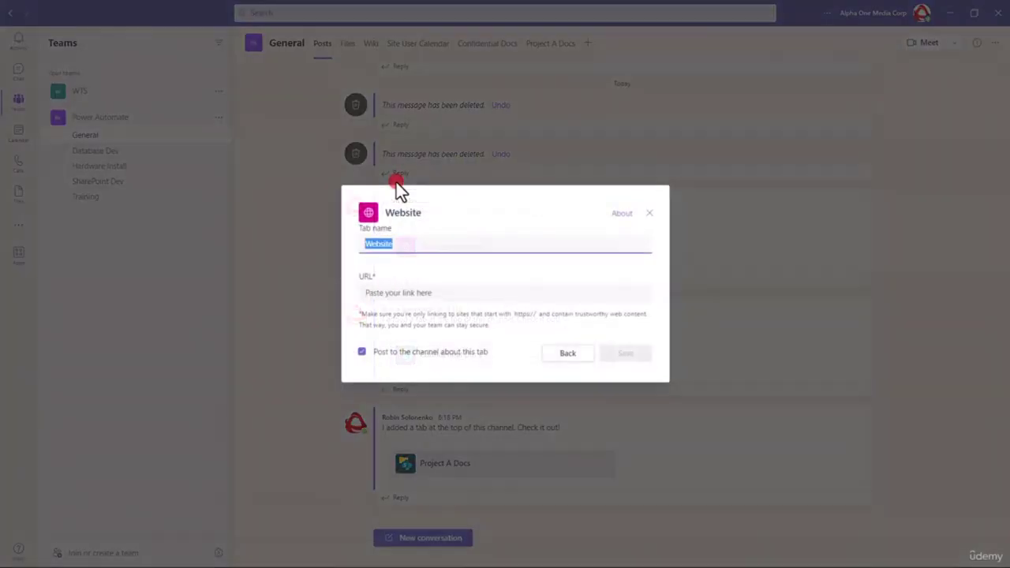
pyautogui.write('Floor')
pyautogui.press('BackSpace')
pyautogui.press('BackSpace')
pyautogui.press('BackSpace')
pyautogui.press('BackSpace')
pyautogui.press('BackSpace')
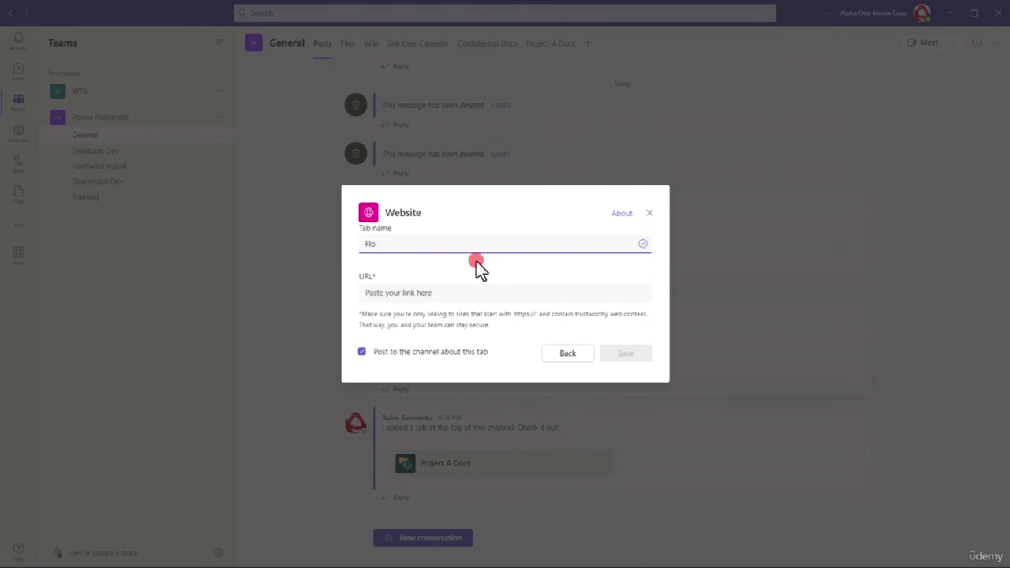
pyautogui.write('Windsor FloorPla')
pyautogui.press('BackSpace')
pyautogui.press('BackSpace')
pyautogui.press('BackSpace')
pyautogui.write('plan')
pyautogui.press('Tab')
pyautogui.hotkey('ctrl', 'v')
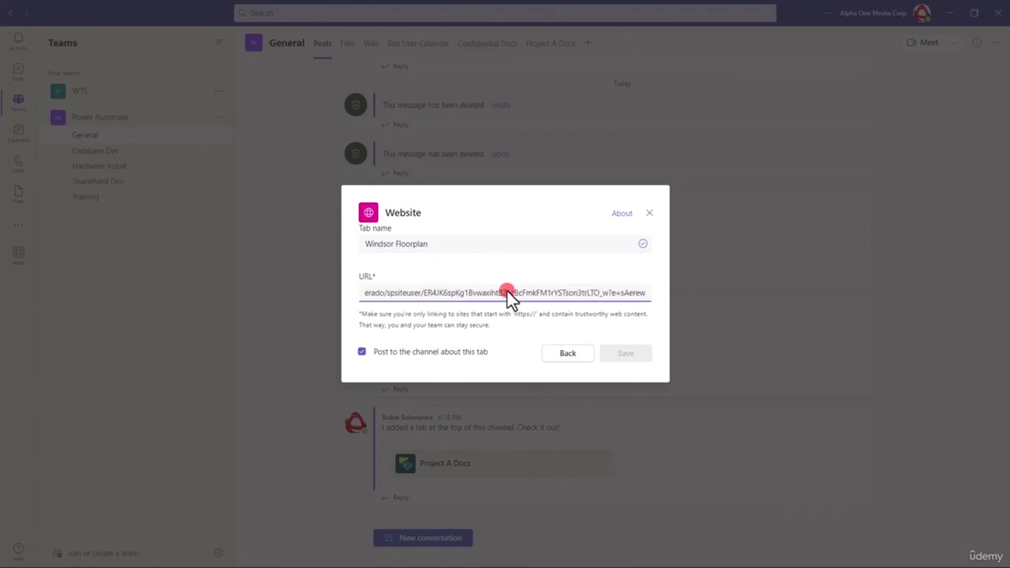
pyautogui.click(624, 354)
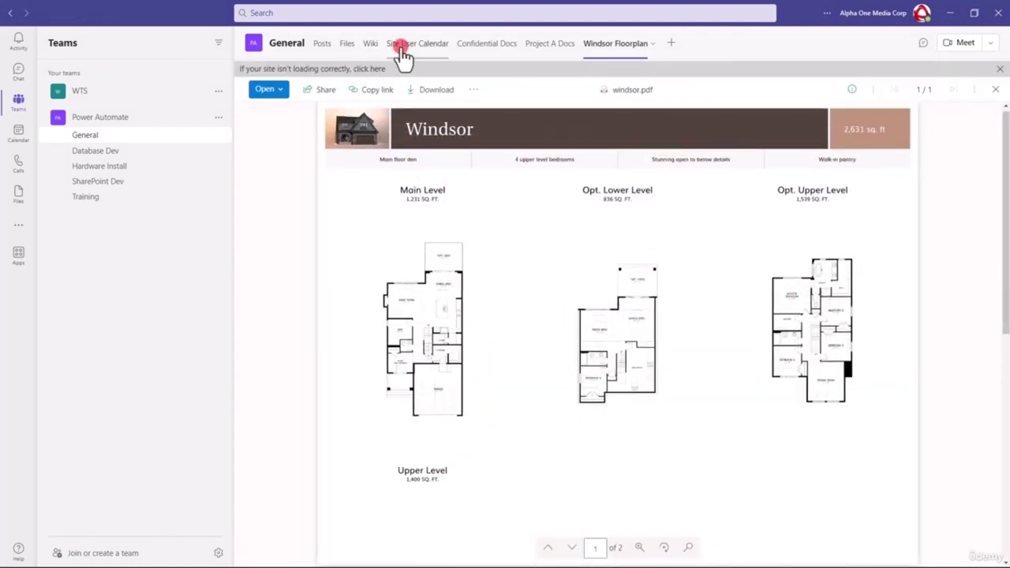
# Check the Site User Calendar, Confidential Docs, Project A Docs and Windsor Floorplan tabs.
pyautogui.click(402, 47)
pyautogui.click(495, 46)
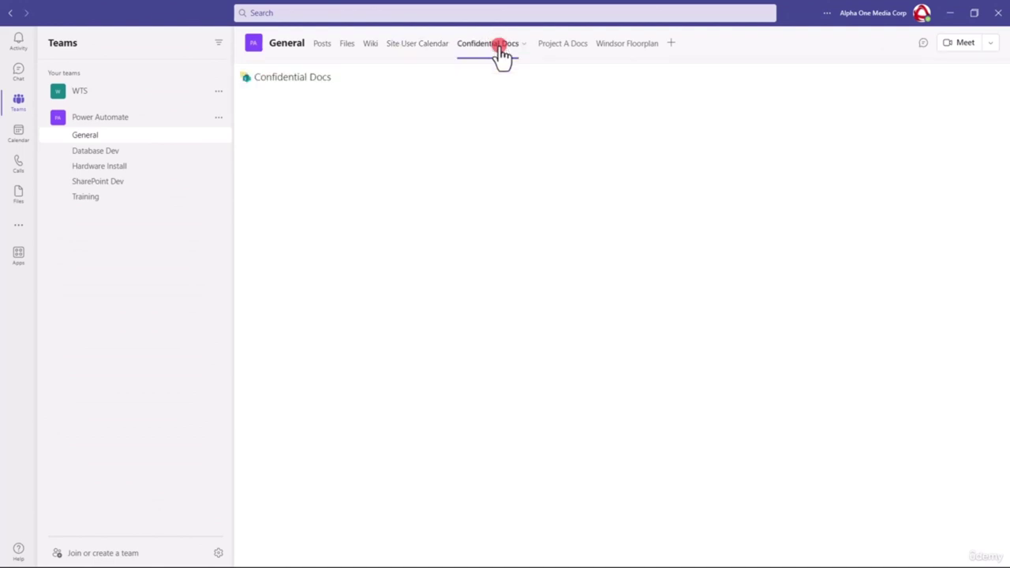
pyautogui.click(583, 53)
pyautogui.click(630, 47)
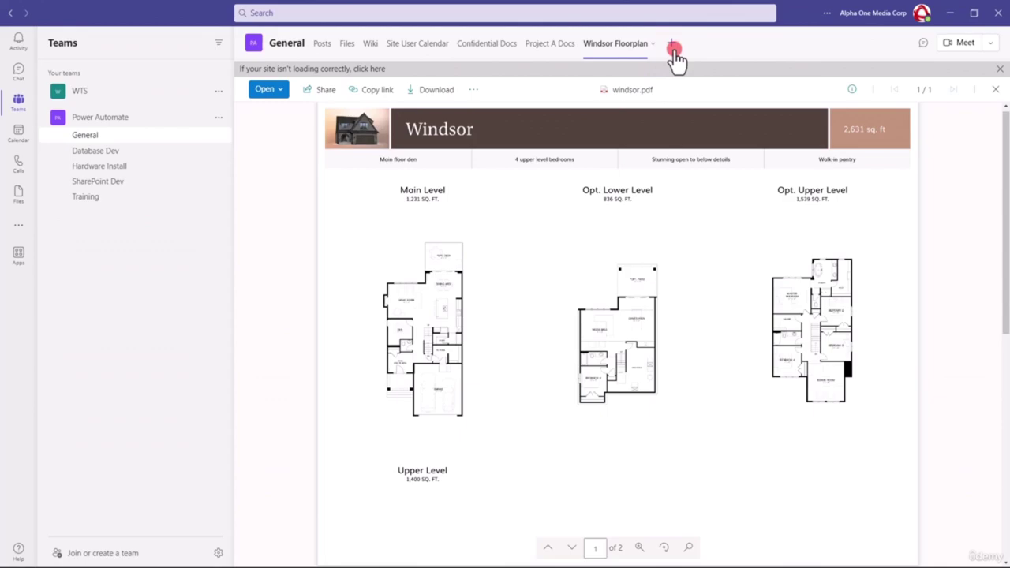
pyautogui.click(670, 45)
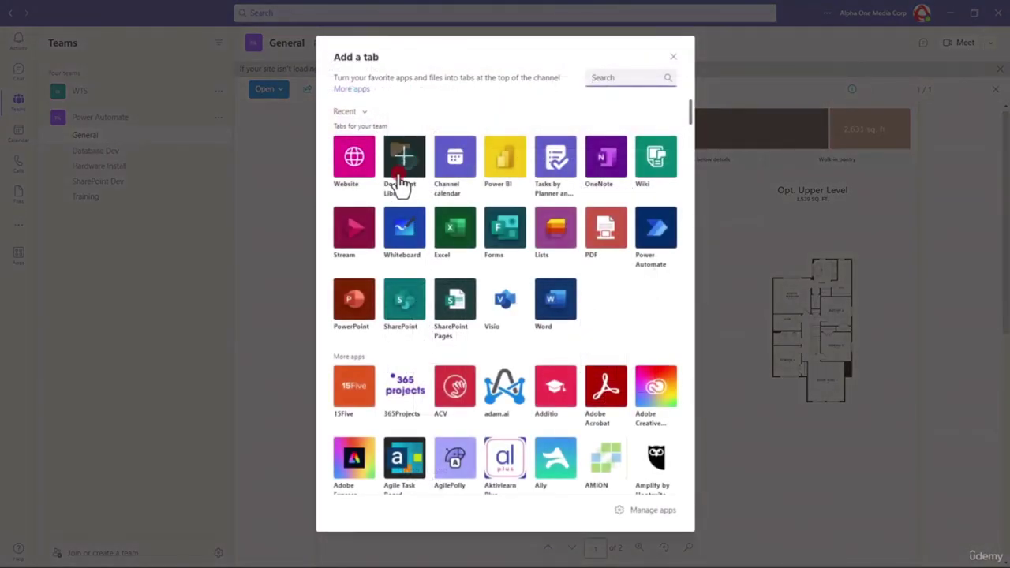
pyautogui.click(361, 175)
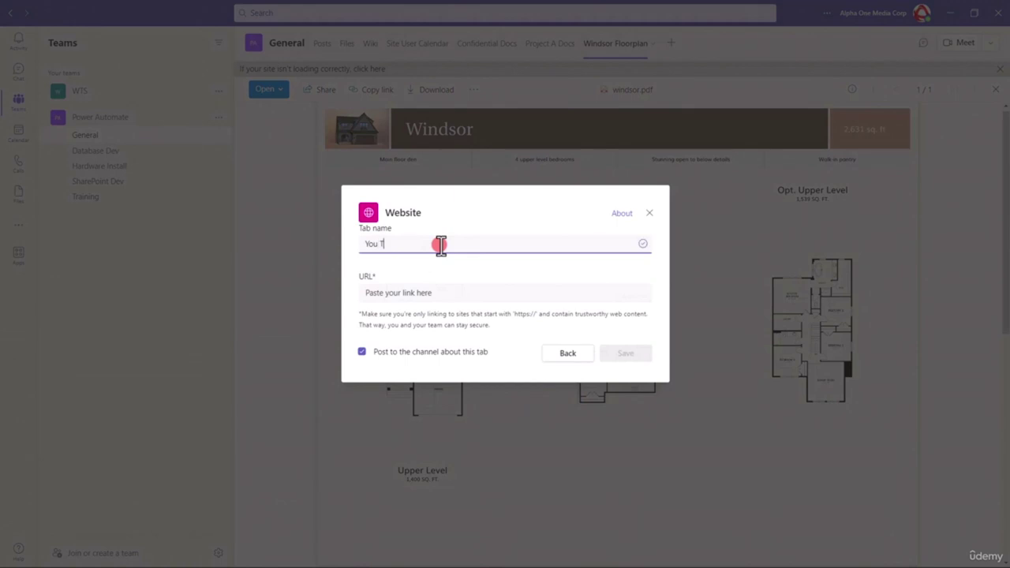
pyautogui.press('Tab')
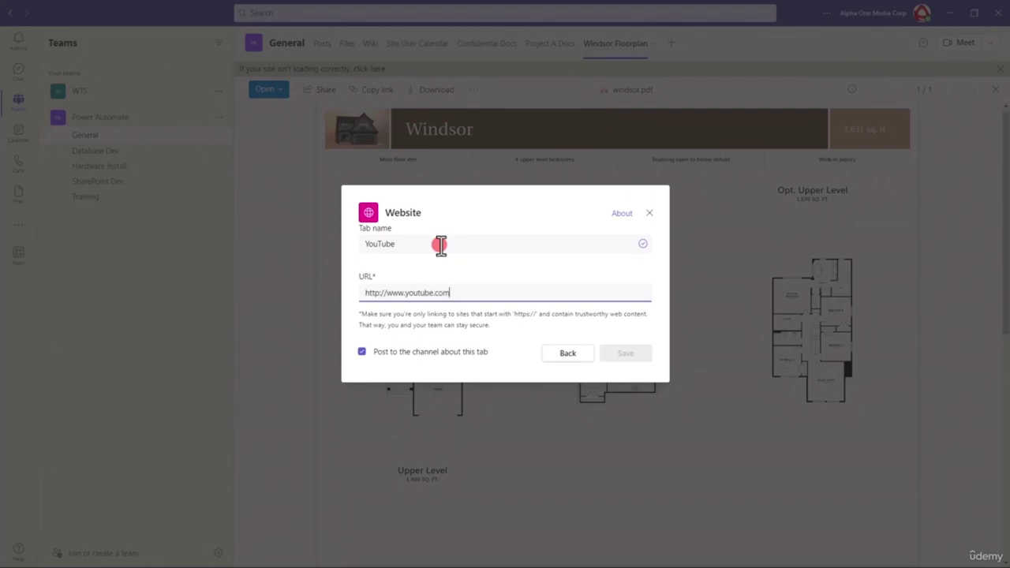
pyautogui.click(380, 292)
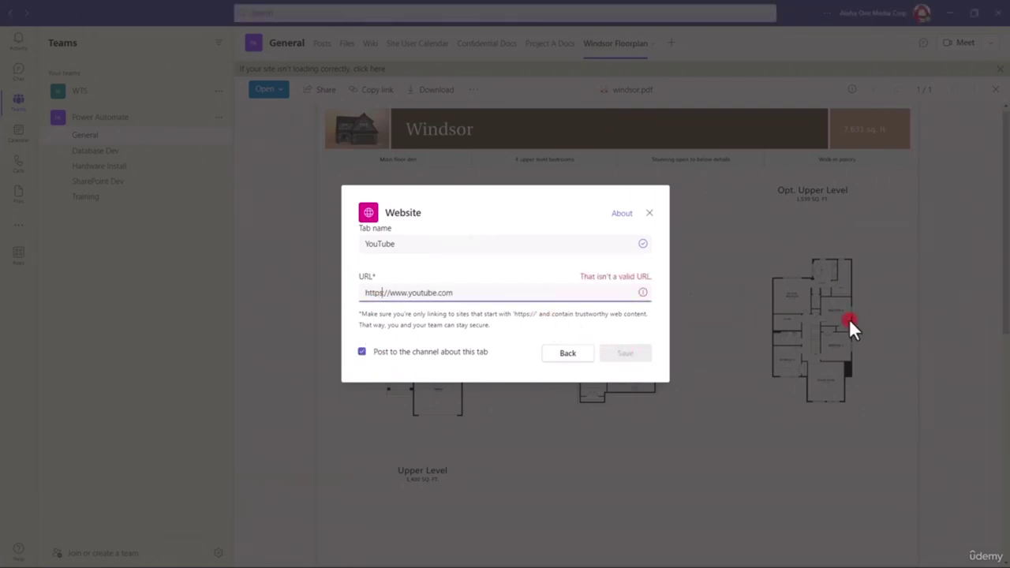
pyautogui.click(637, 353)
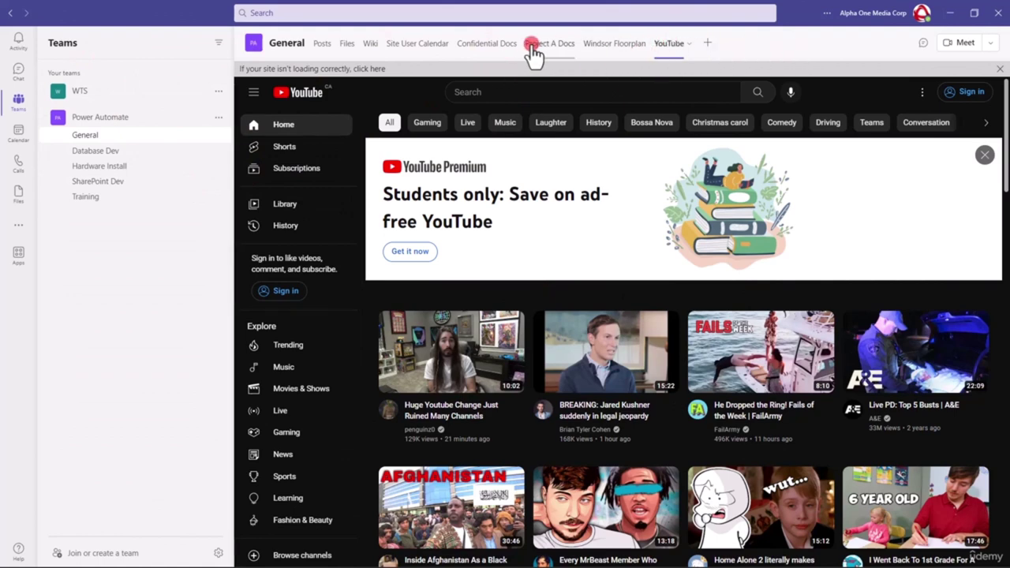
# View the Confidential Docs tab, then minimize Teams and go to the SharePoint site's Home page.
pyautogui.click(489, 48)
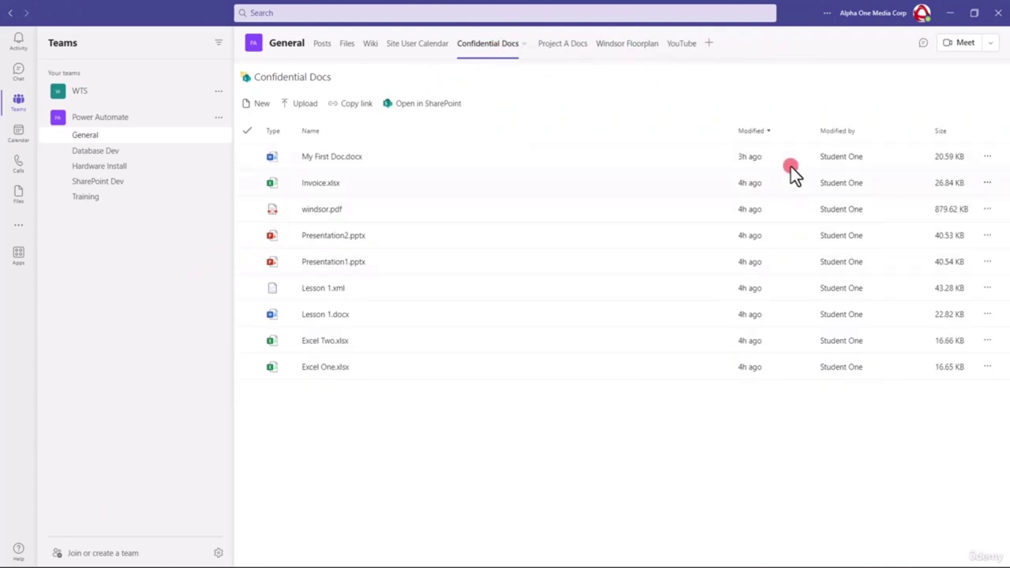
pyautogui.click(951, 13)
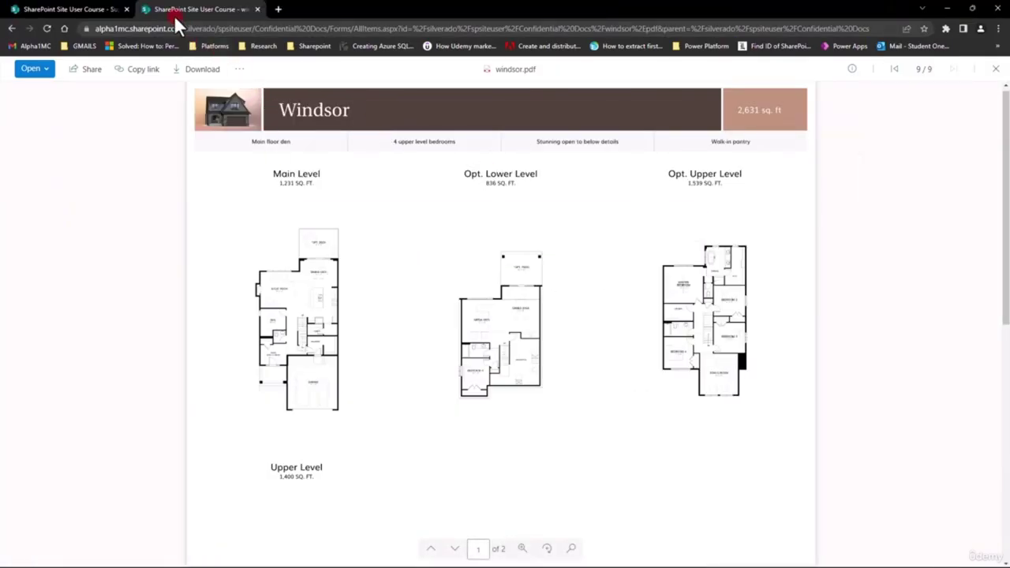
pyautogui.click(79, 9)
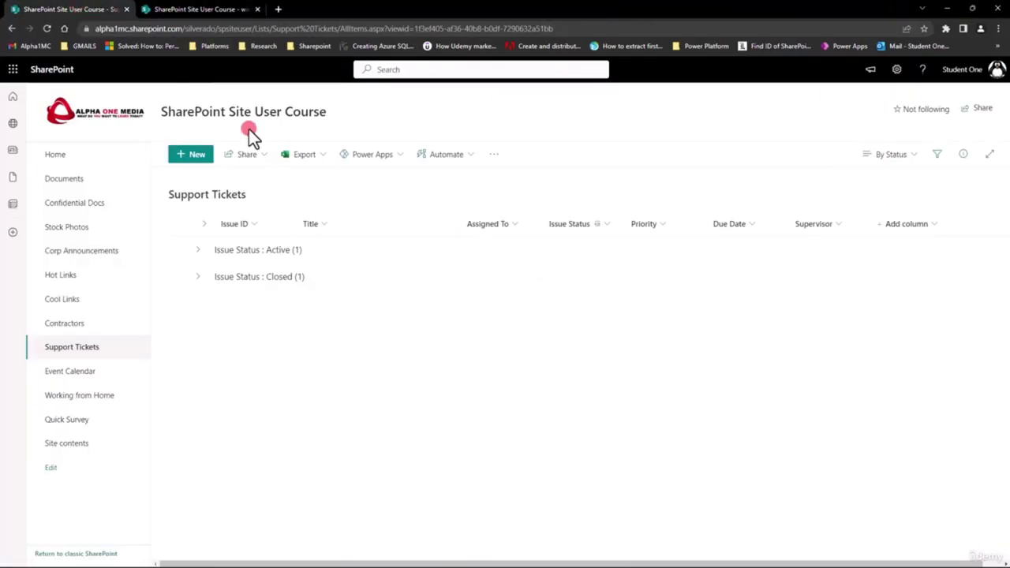
pyautogui.click(55, 154)
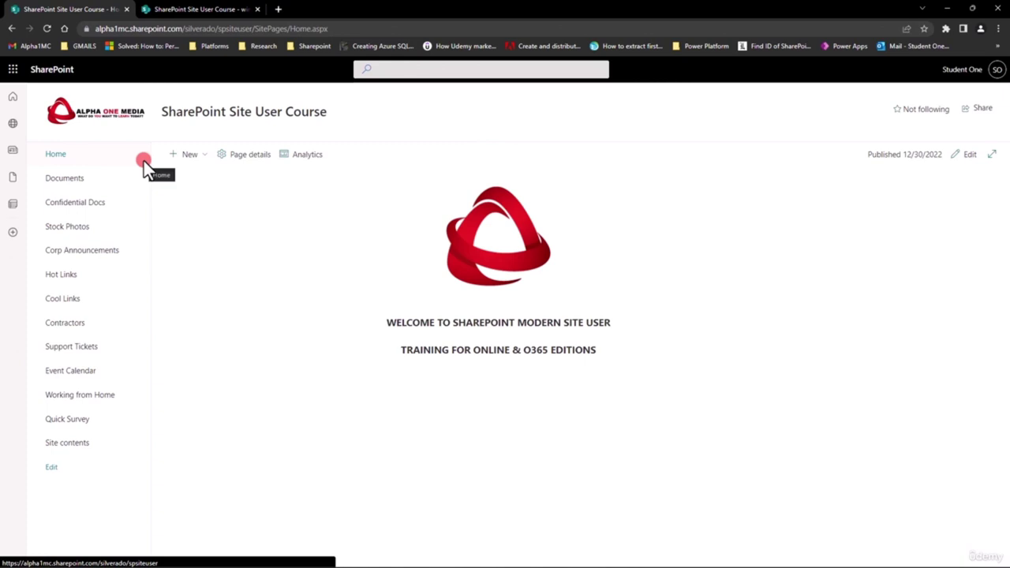